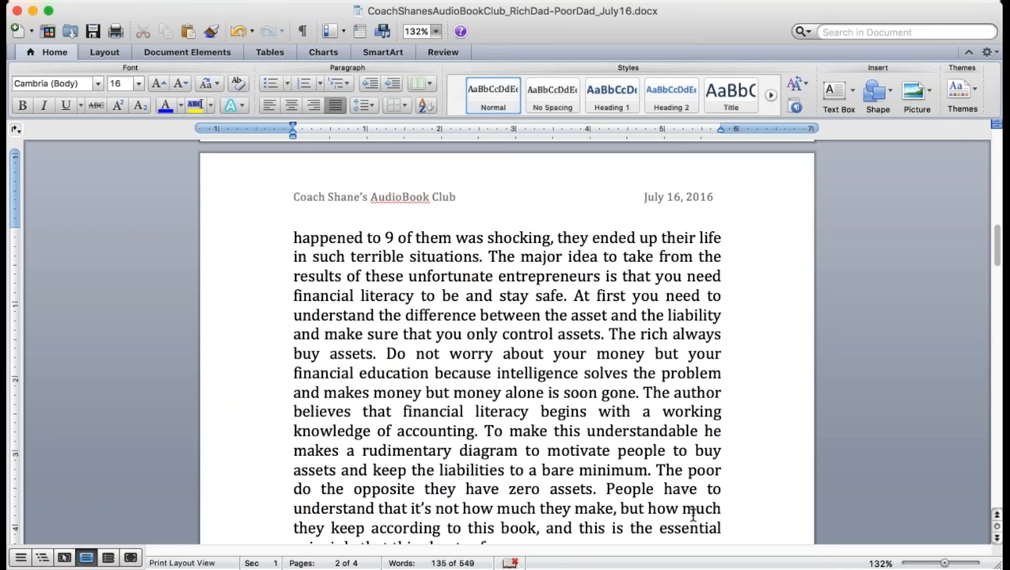
scroll(692, 515, down, 5)
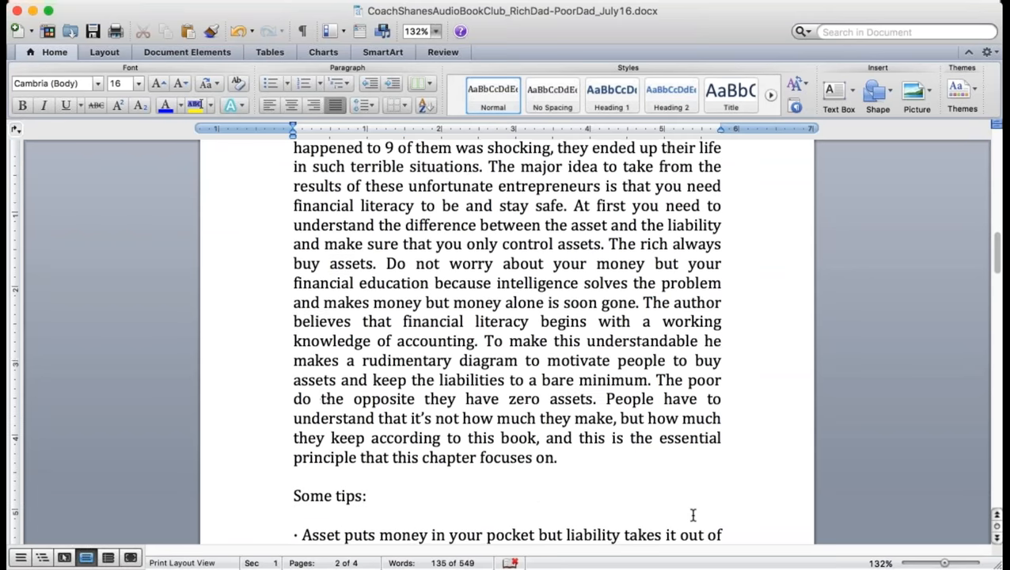
scroll(692, 515, down, 2)
scroll(692, 515, down, 2)
scroll(692, 515, down, 2)
scroll(692, 515, down, 2)
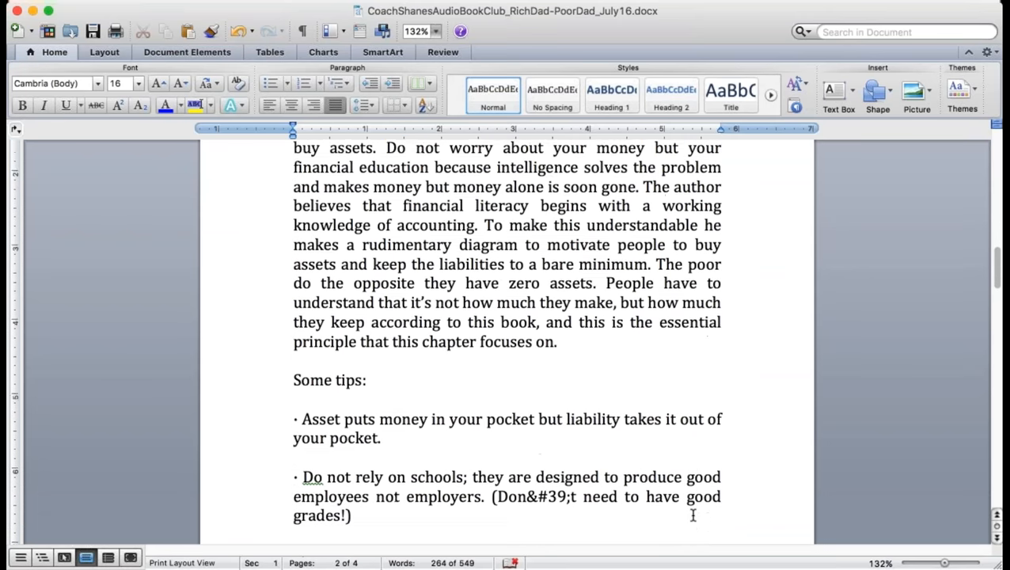
scroll(693, 515, down, 2)
scroll(693, 515, down, 2)
scroll(693, 515, down, 2)
scroll(693, 515, down, 2)
scroll(692, 515, down, 2)
scroll(693, 515, down, 2)
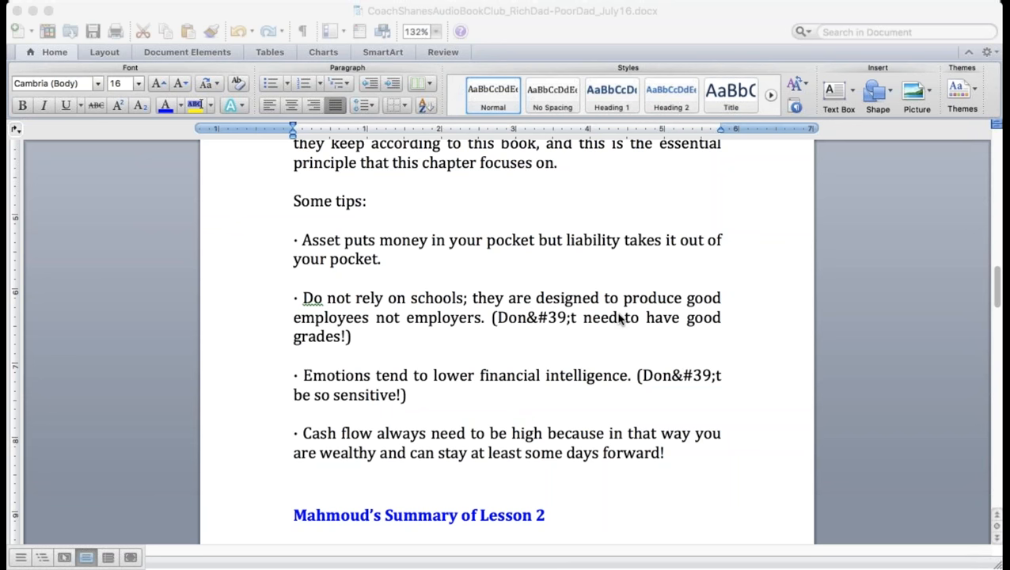
Start a new line below the last tip for a coaching comment
click(621, 318)
click(80, 442)
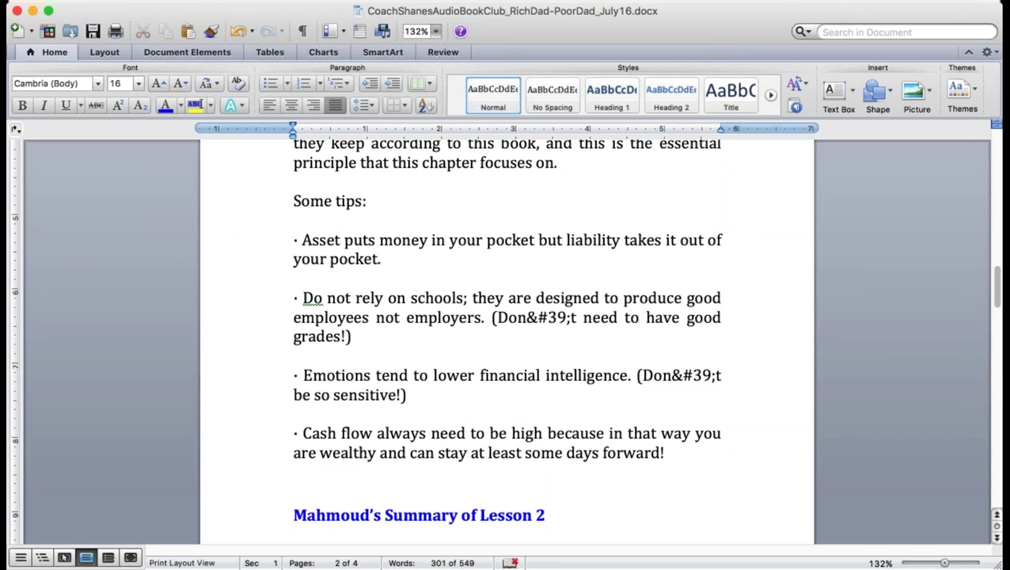
click(676, 487)
key(Return)
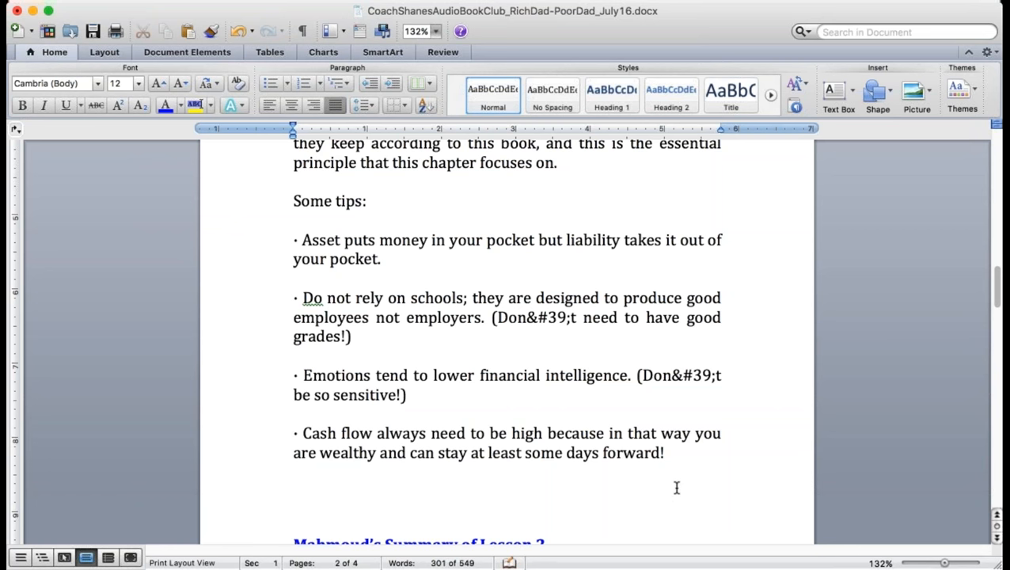
text(Your summary was)
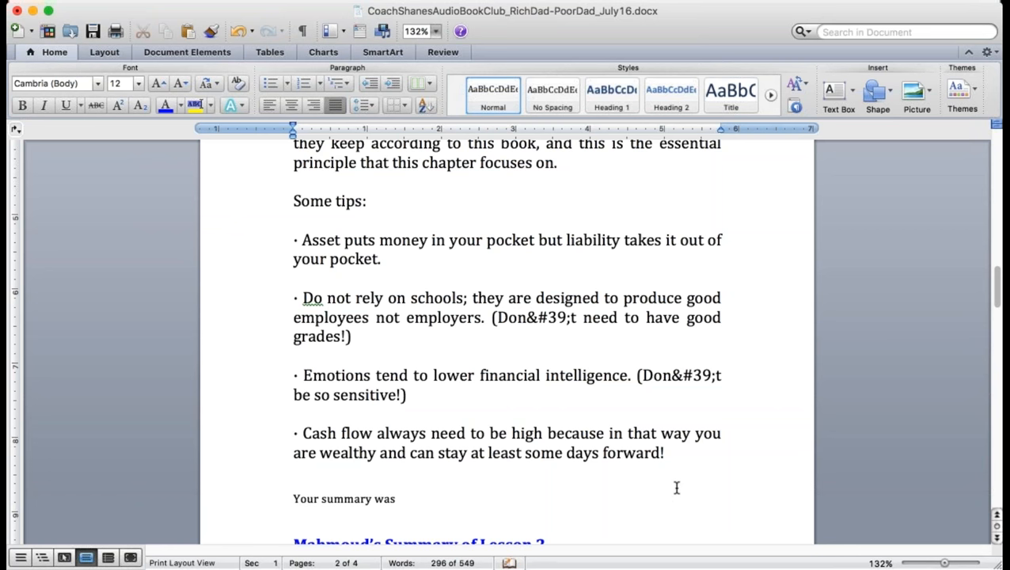
text( good.)
text( but very techina)
Write the 12 pt 'CS:' note saying the summary was good but too technical for 11-year-olds
key(BackSpace)
text(ical.)
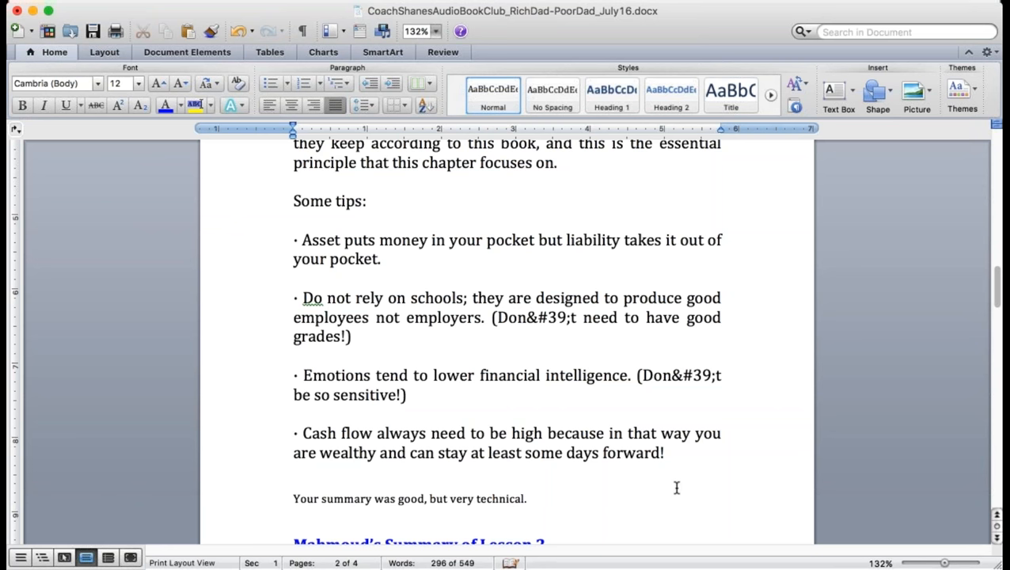
text( Technical)
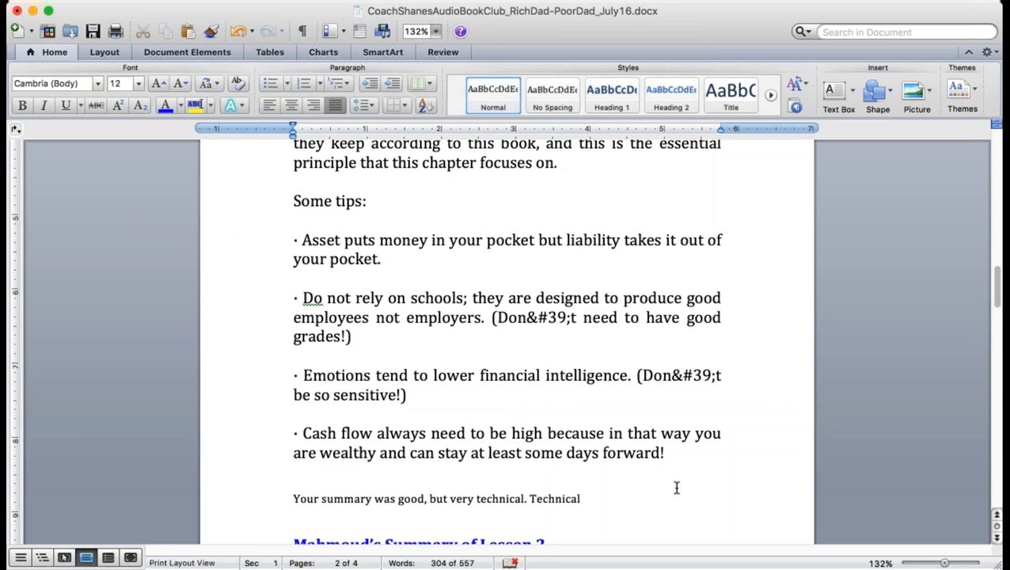
key(BackSpace)
text(l)
text( means)
text( boring usually un)
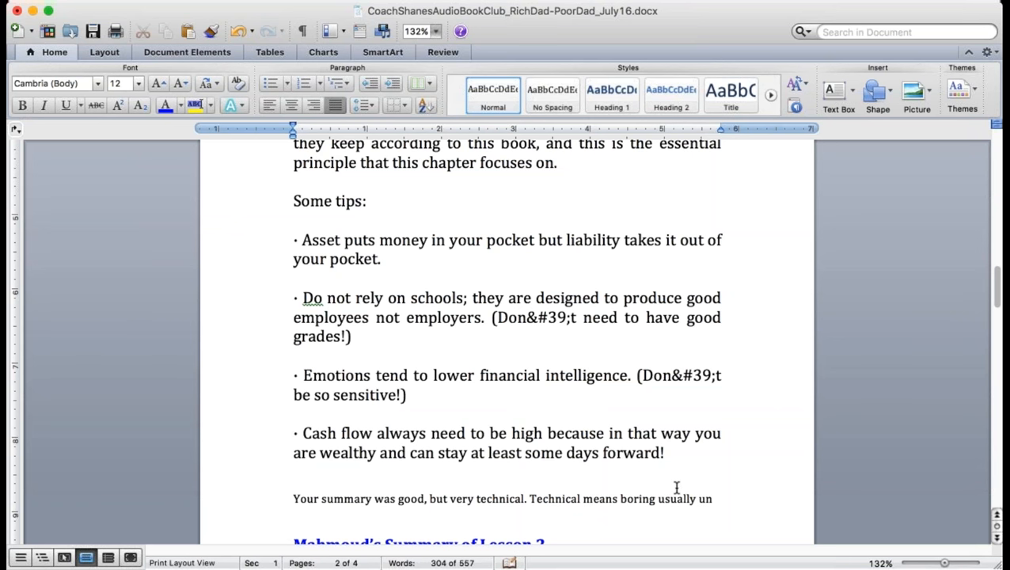
text(less the listen)
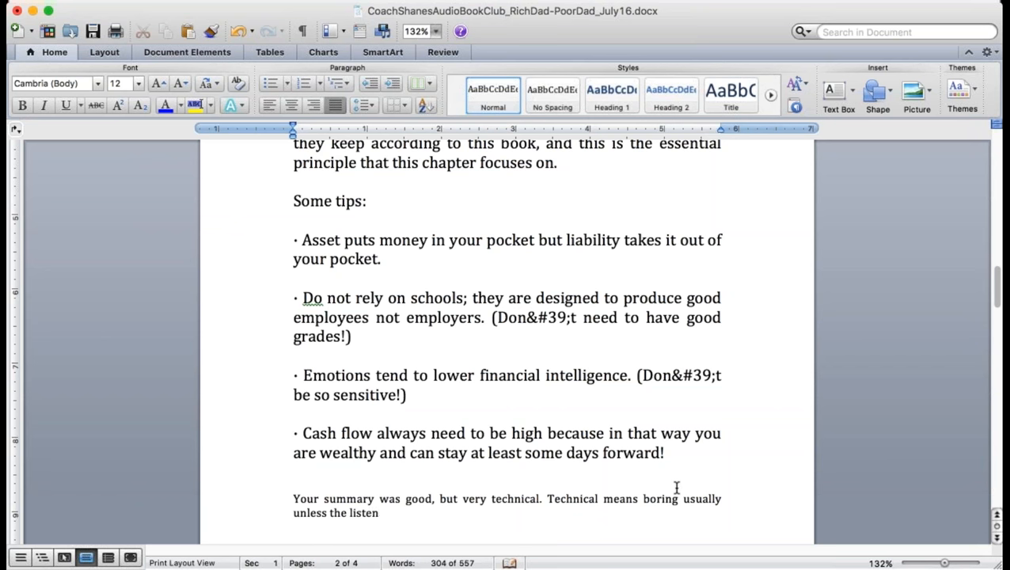
text(ers)
text( are all in the sa)
key(BackSpace)
key(BackSpace)
key(BackSpace)
key(BackSpace)
key(BackSpace)
key(BackSpace)
key(BackSpace)
key(BackSpace)
key(BackSpace)
text(accounts)
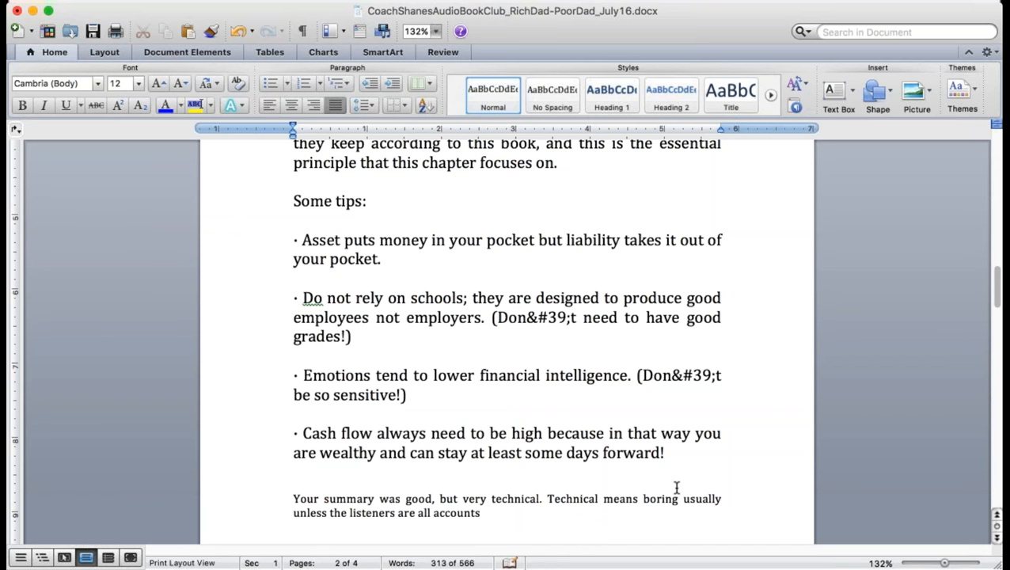
key(BackSpace)
text(tants! Imagine your audience as)
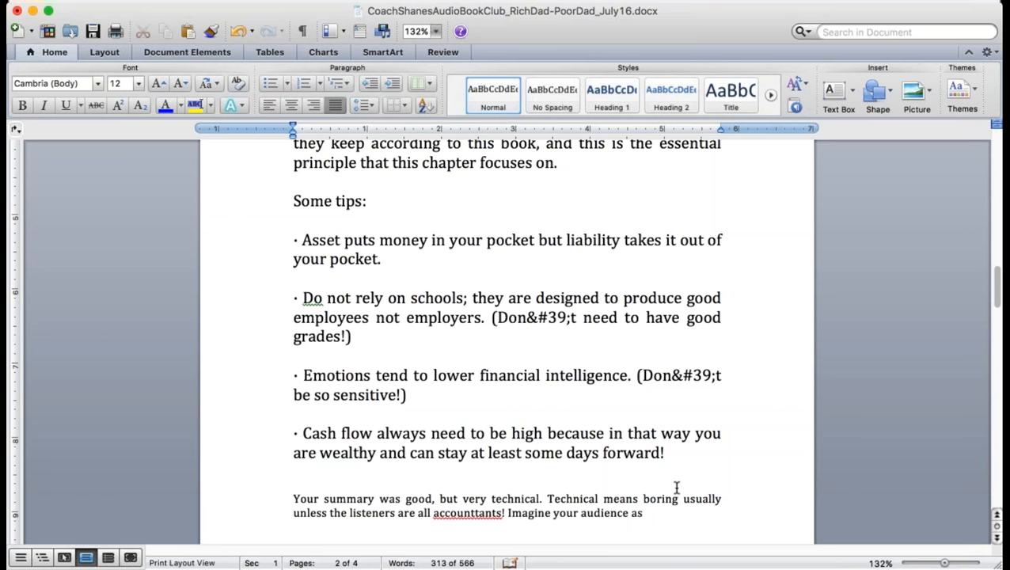
text( a g)
text(roup of 11)
text( year olds)
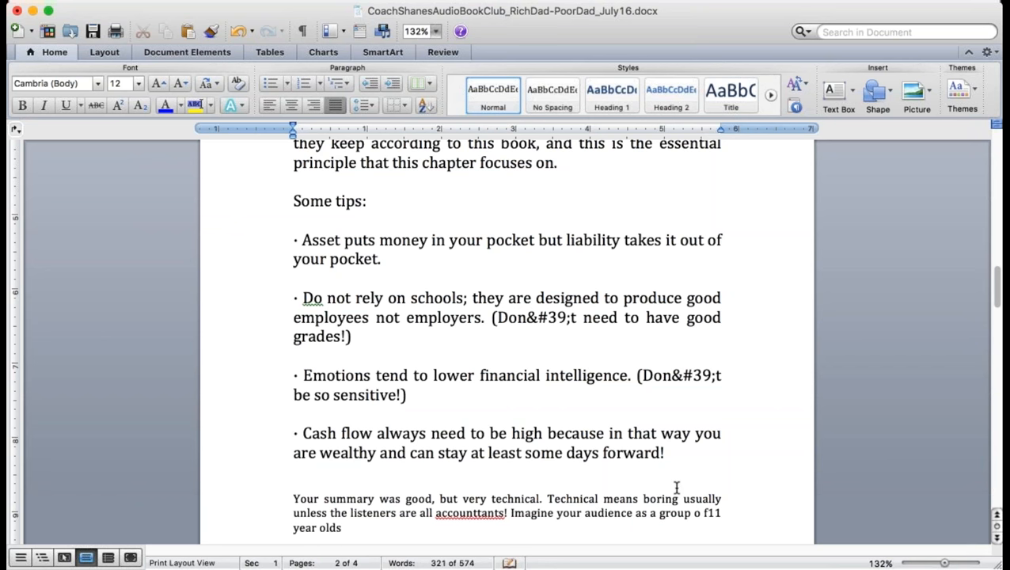
text(.)
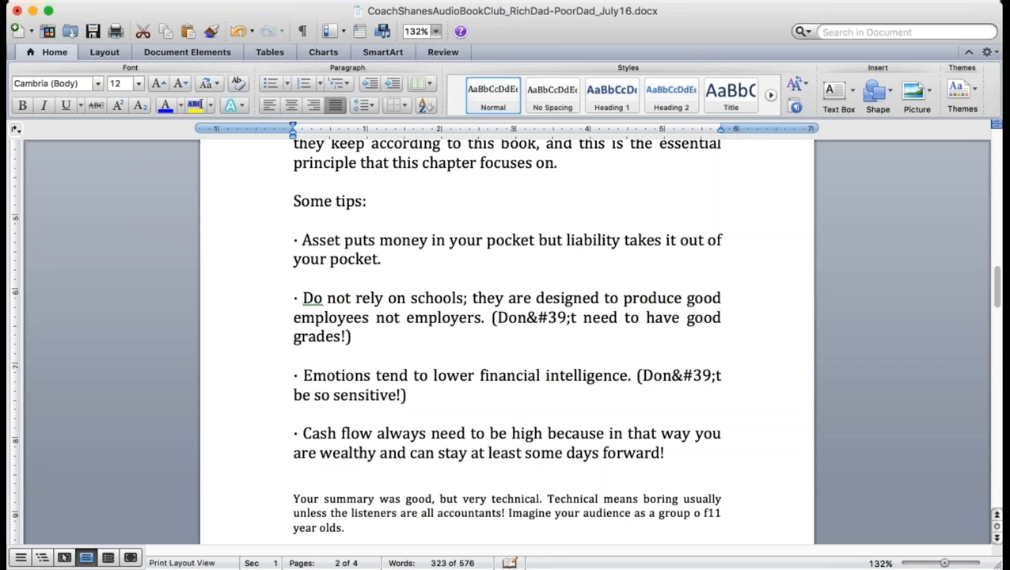
text(CS:)
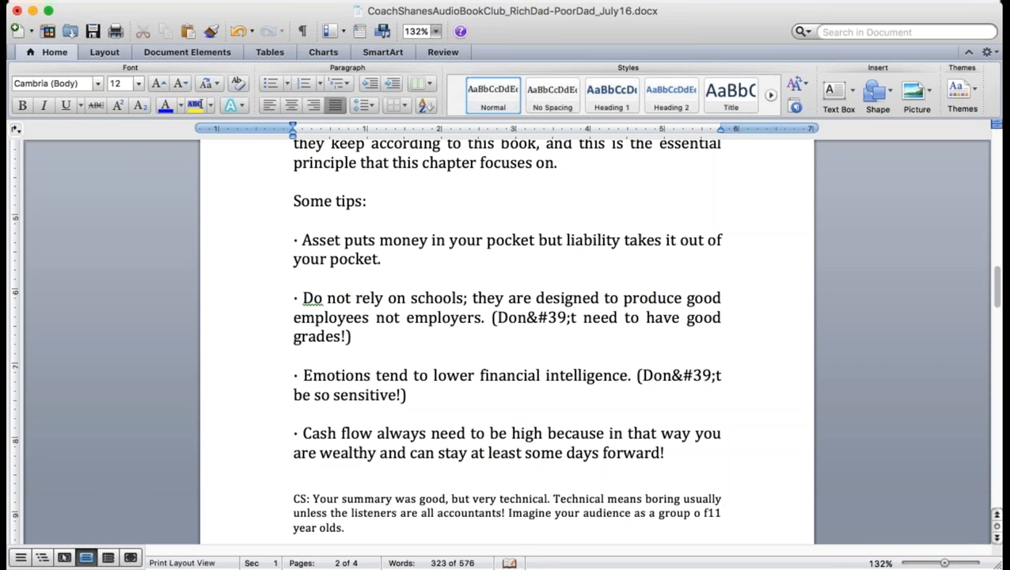
Enlarge the CS: feedback paragraph to 16 pt and make its 'CS:' label bold
drag(348, 527, 268, 495)
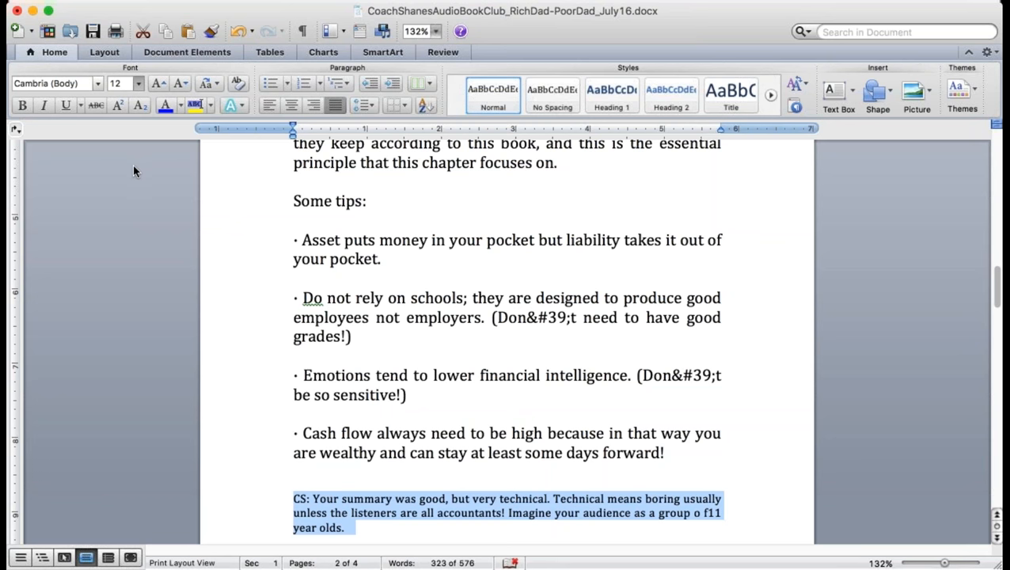
key(super+shift+period)
key(super+shift+period)
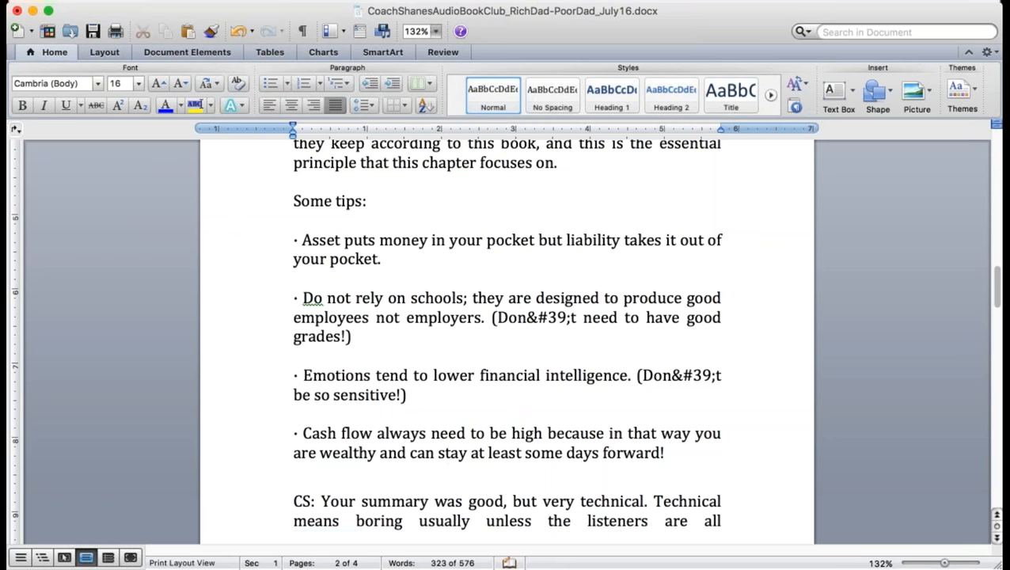
scroll(444, 453, down, 5)
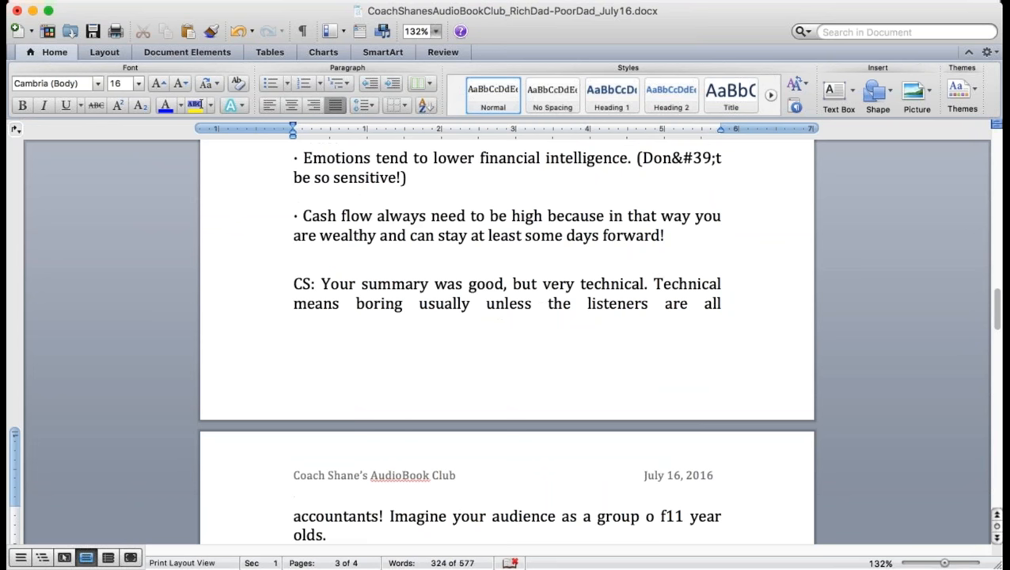
scroll(444, 317, down, 3)
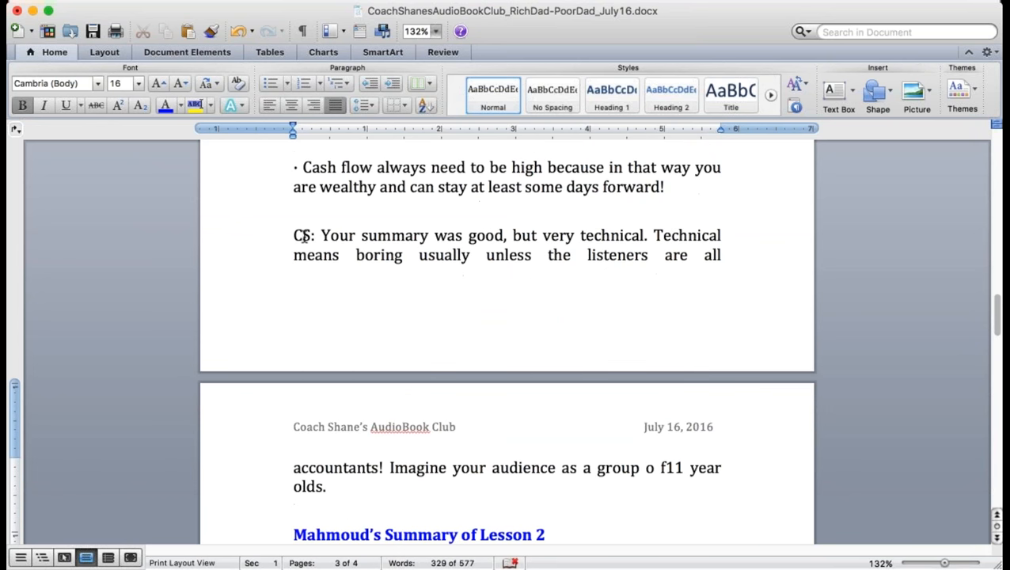
double_click(304, 237)
key(super+b)
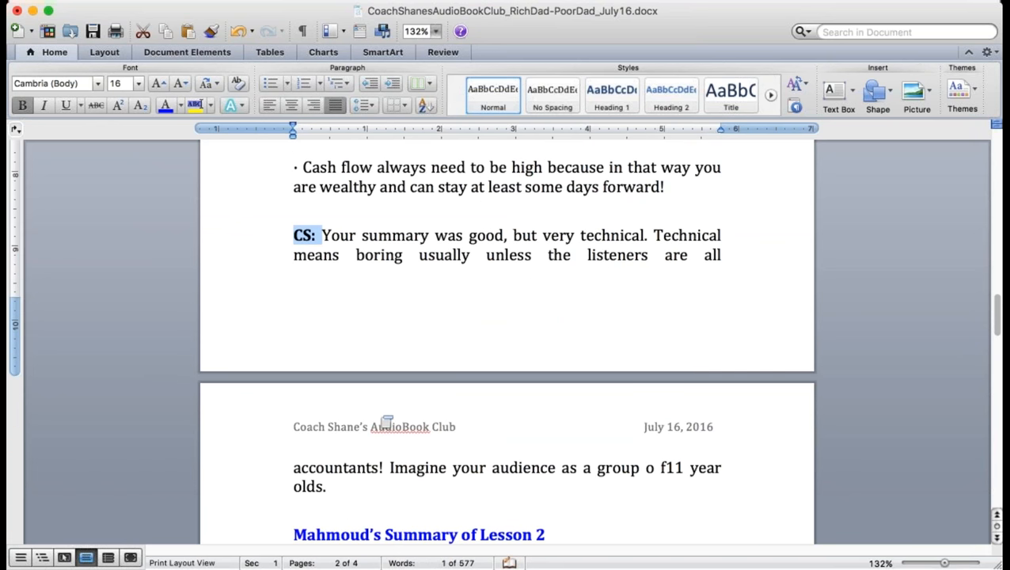
Begin a new line after 'olds.' reading 'My favorite part was'
click(649, 499)
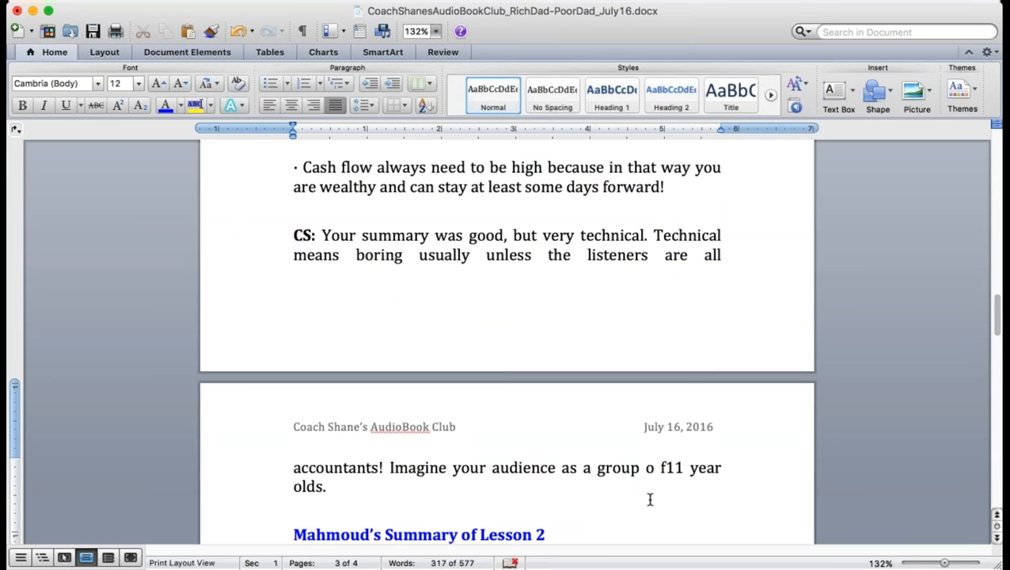
key(Return)
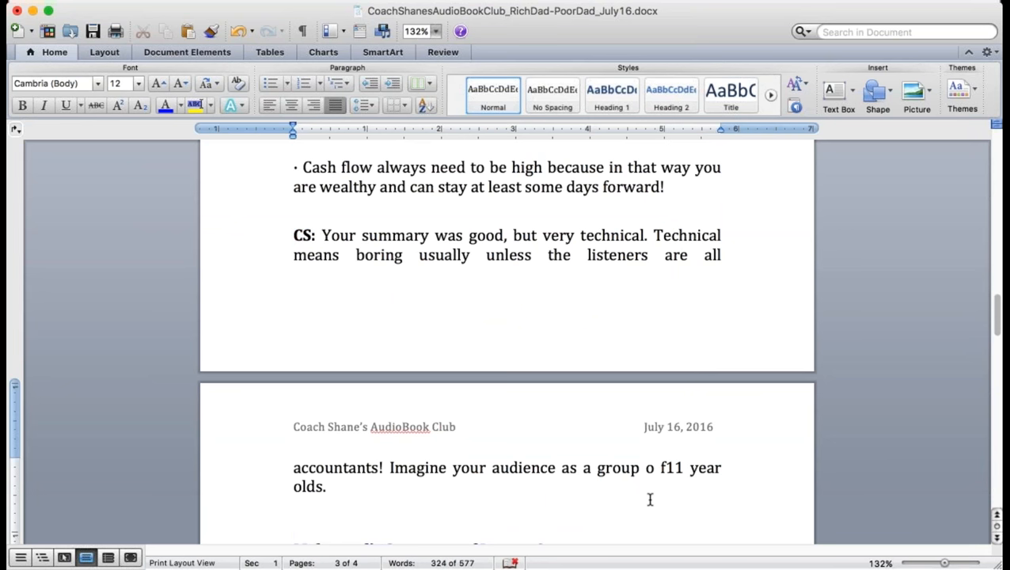
text(My favorite part was)
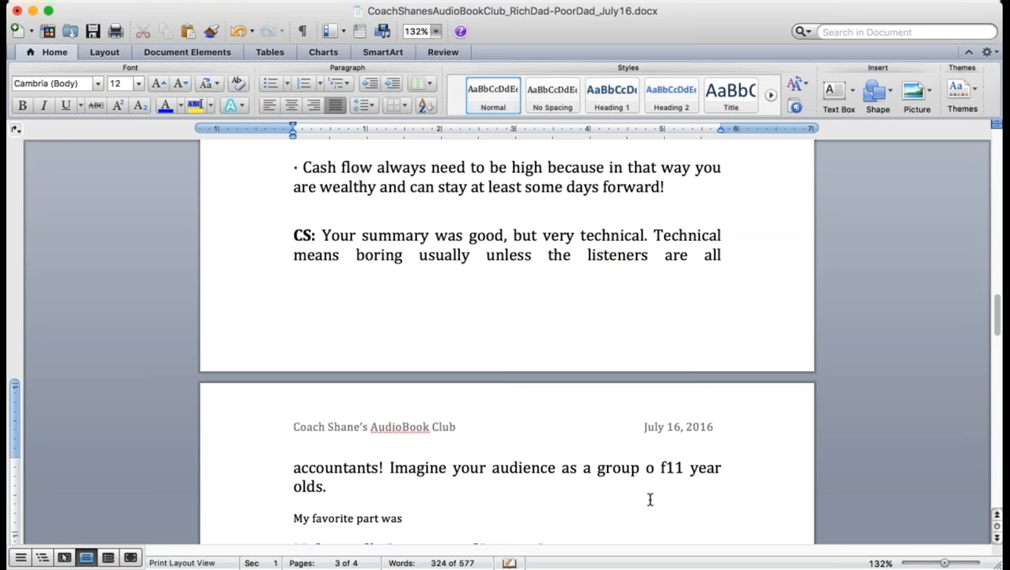
scroll(650, 498, up, 5)
scroll(506, 317, up, 5)
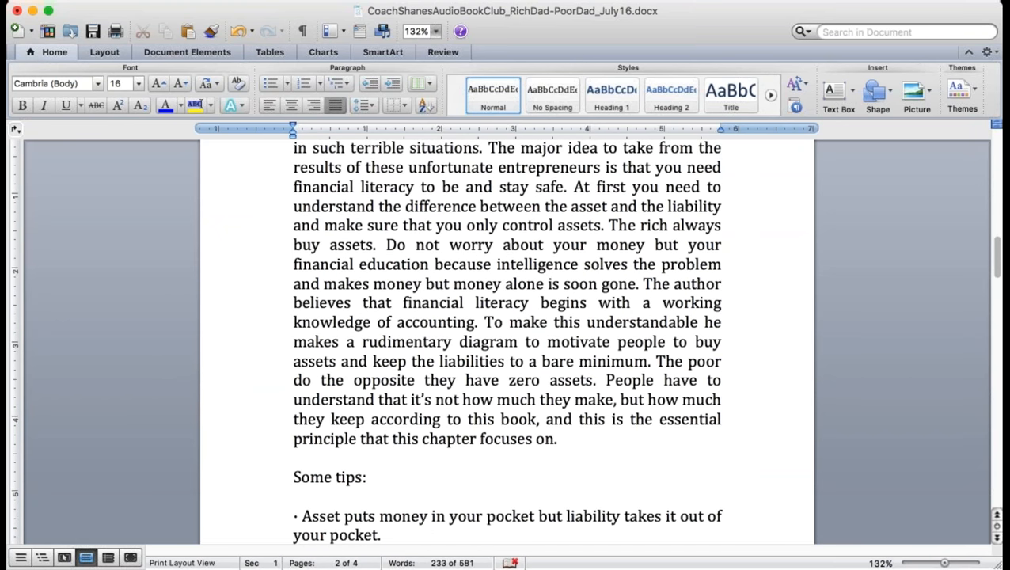
scroll(506, 316, down, 5)
scroll(506, 316, down, 5)
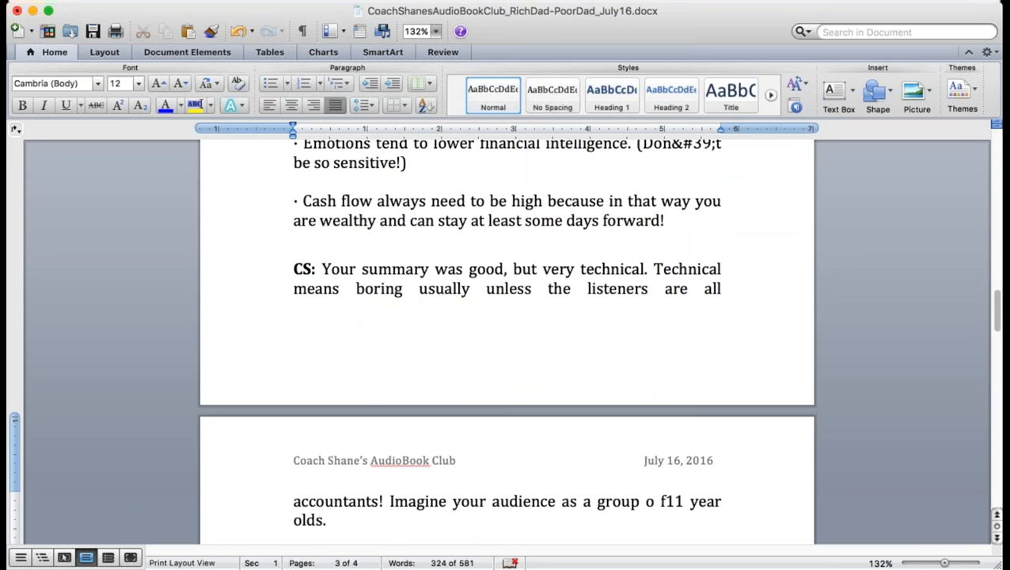
Split the window into two panes and enlarge the upper pane showing the tips list
drag(995, 127, 996, 312)
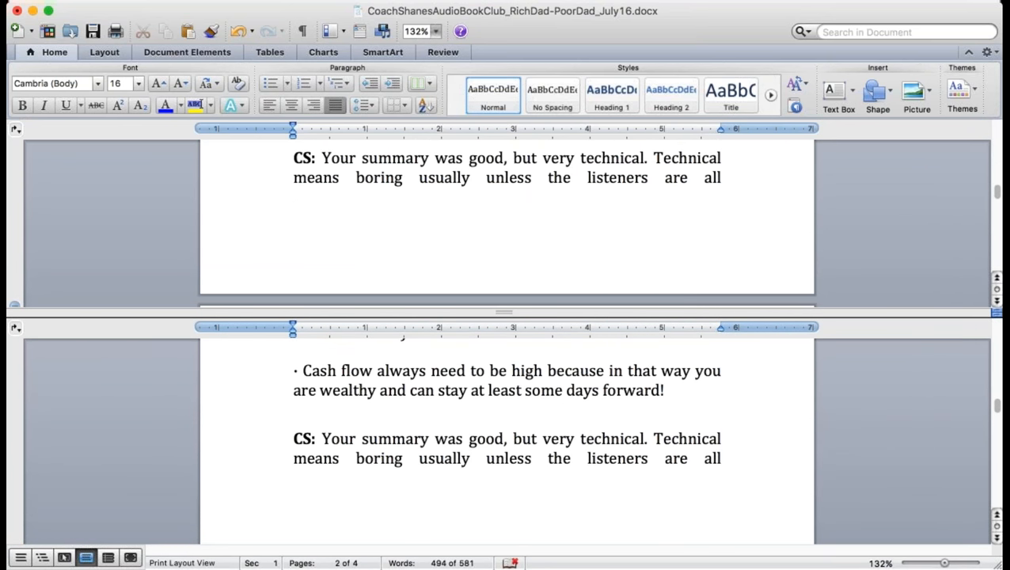
scroll(506, 222, down, 5)
scroll(507, 222, up, 5)
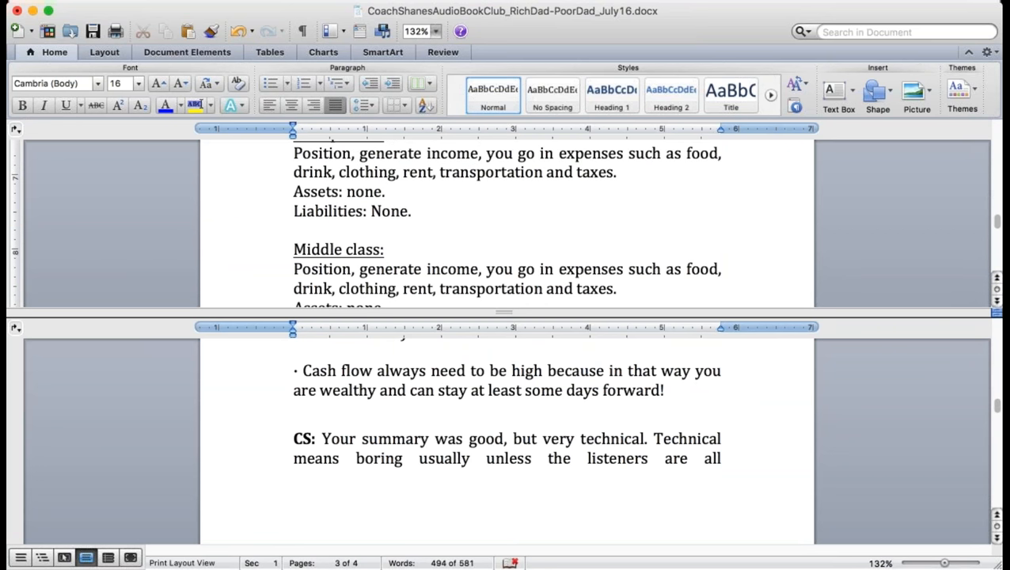
scroll(507, 222, up, 3)
scroll(506, 221, up, 5)
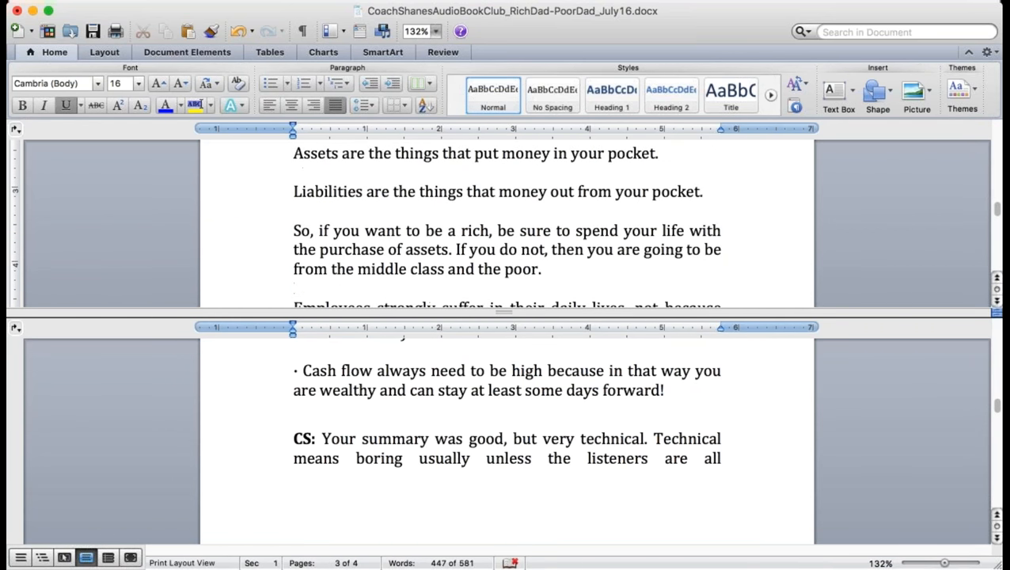
scroll(507, 222, down, 10)
scroll(507, 222, up, 3)
scroll(506, 222, up, 3)
scroll(506, 222, up, 3)
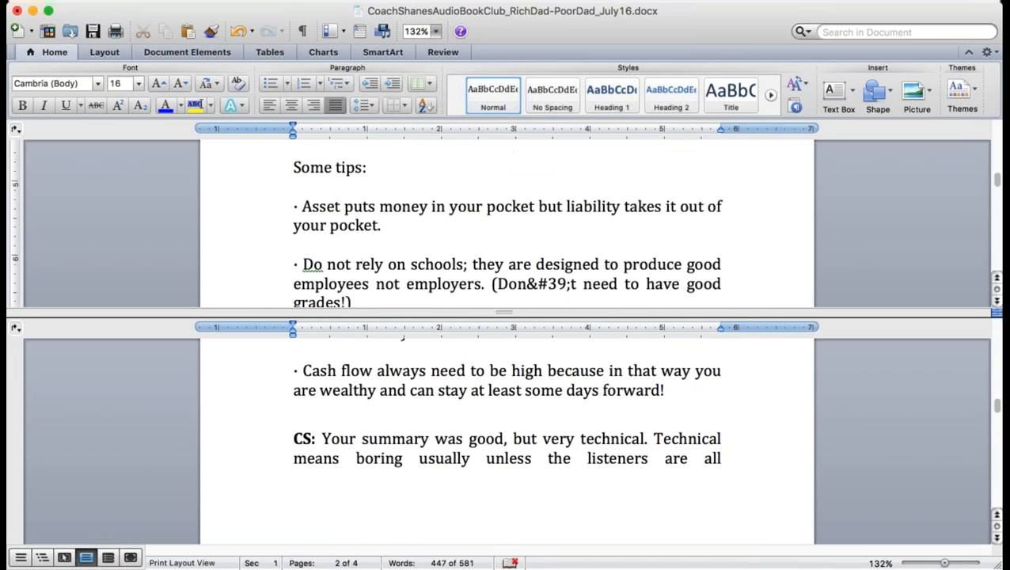
scroll(506, 222, up, 5)
scroll(506, 221, down, 5)
drag(505, 321, 505, 434)
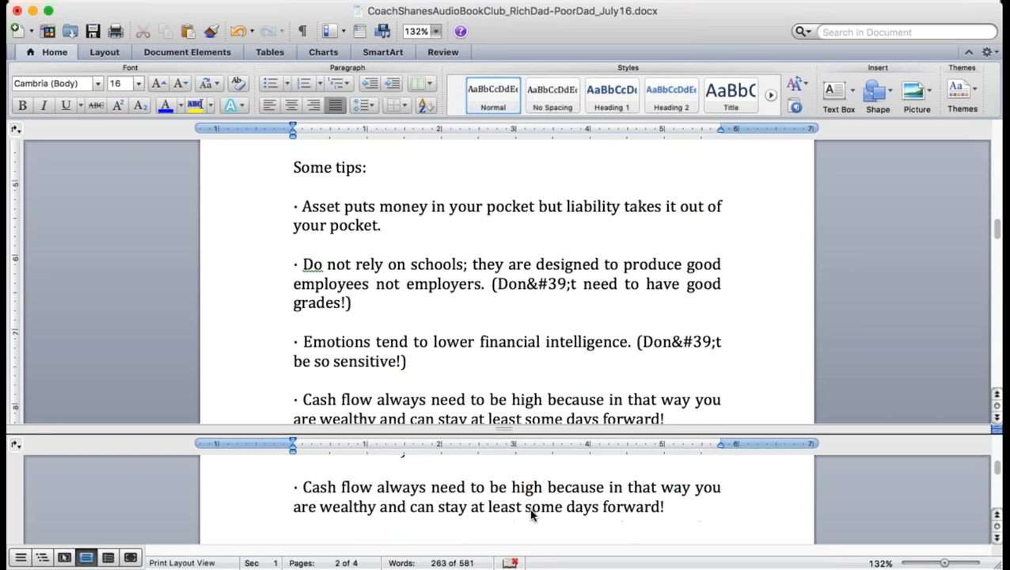
scroll(646, 498, down, 5)
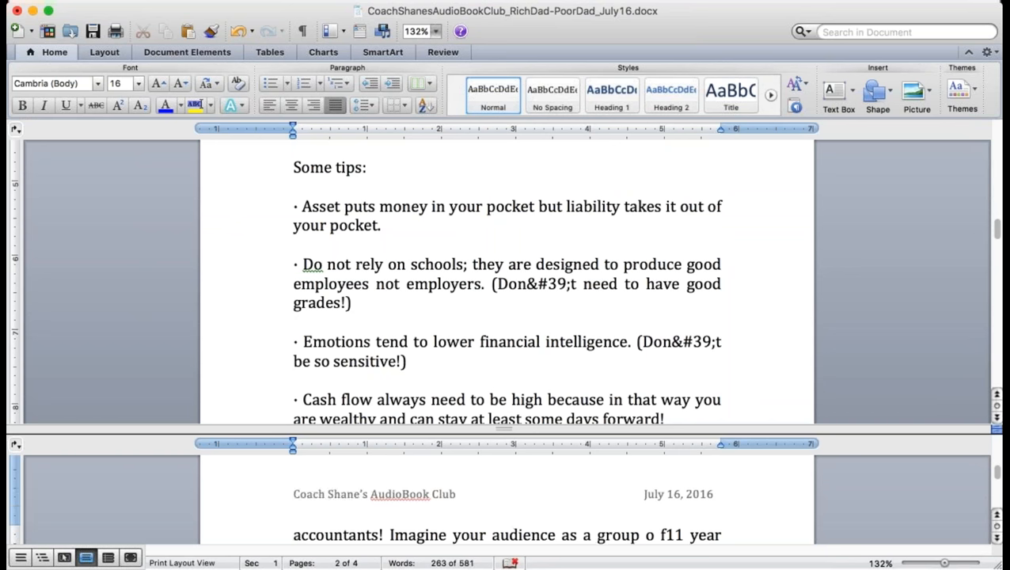
scroll(645, 498, down, 1)
scroll(646, 498, down, 1)
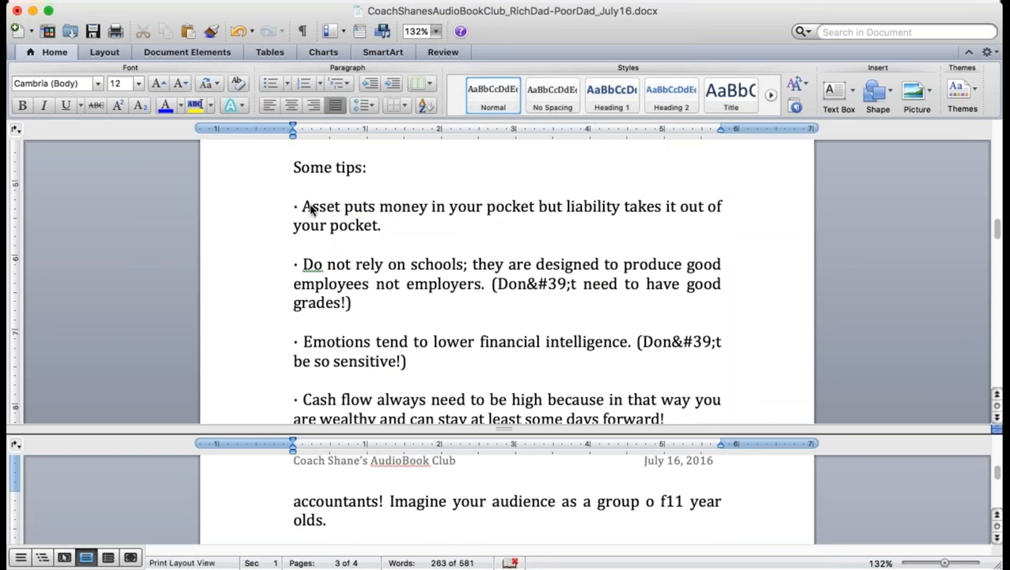
Mark the added S in 'AssetS' on the first tip in blue
click(342, 205)
text(S)
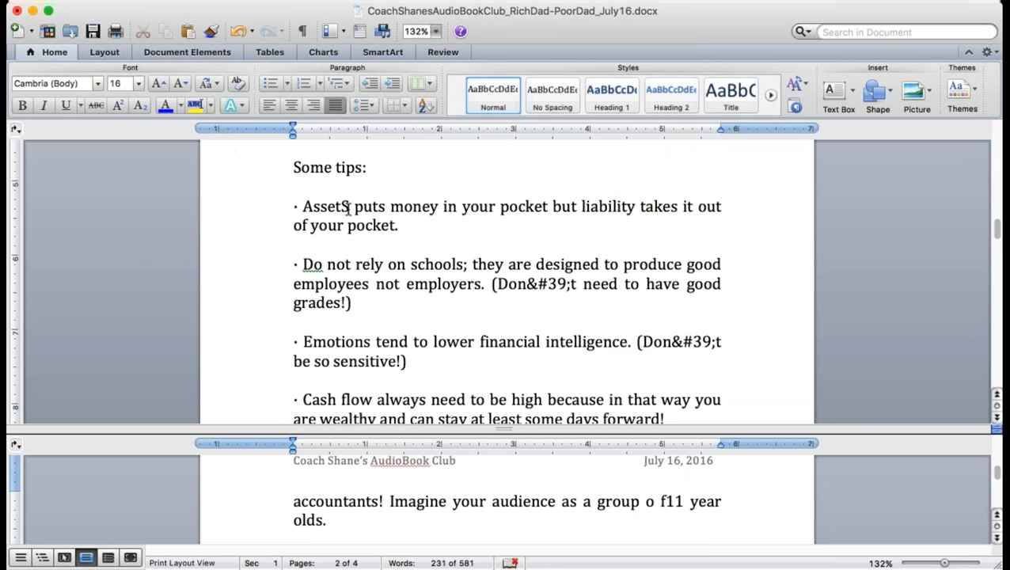
drag(350, 207, 342, 207)
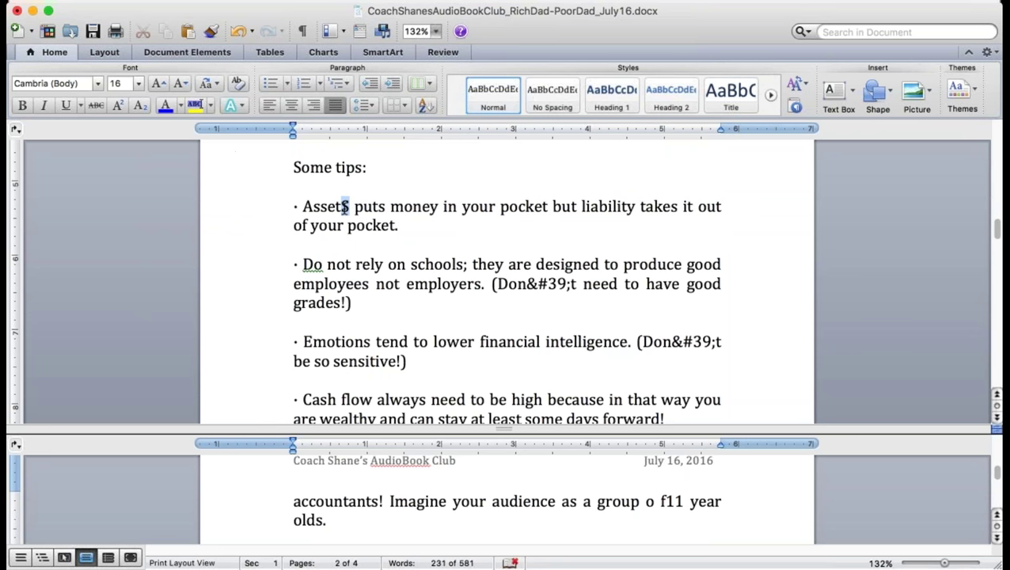
click(166, 105)
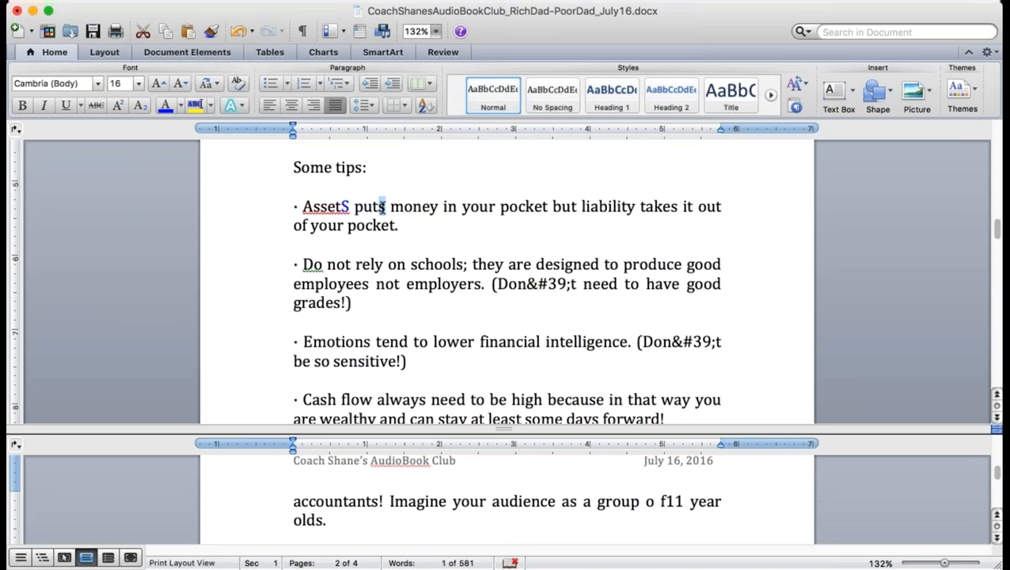
key(Right)
click(445, 251)
click(351, 206)
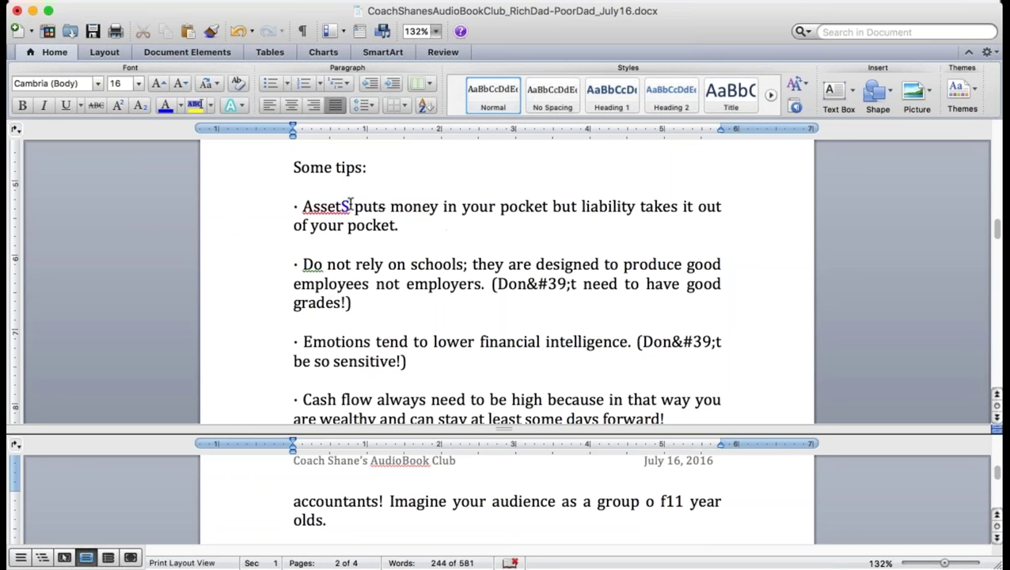
Add a blue line under the first tip: '--> Assets put money in your pocket but liabilities take it out.'
click(446, 231)
key(Return)
text(-->)
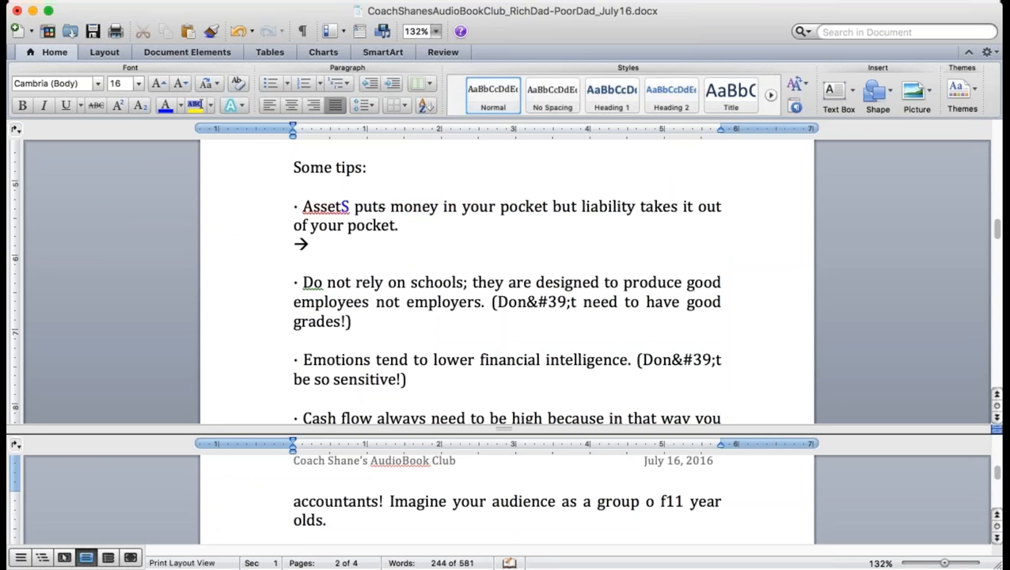
text( Assets put money)
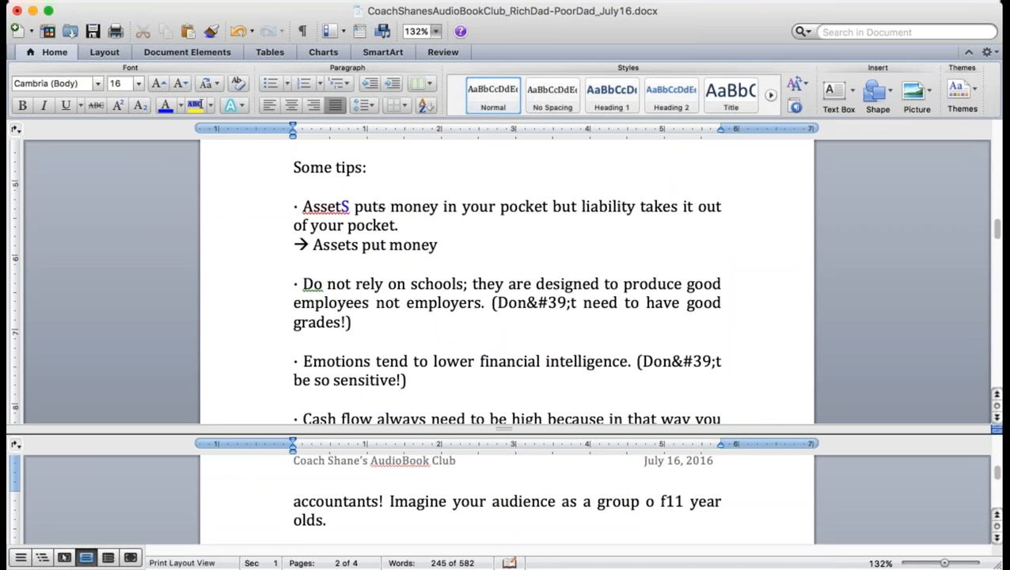
text( in your pocket but lib)
key(BackSpace)
text(abilities take)
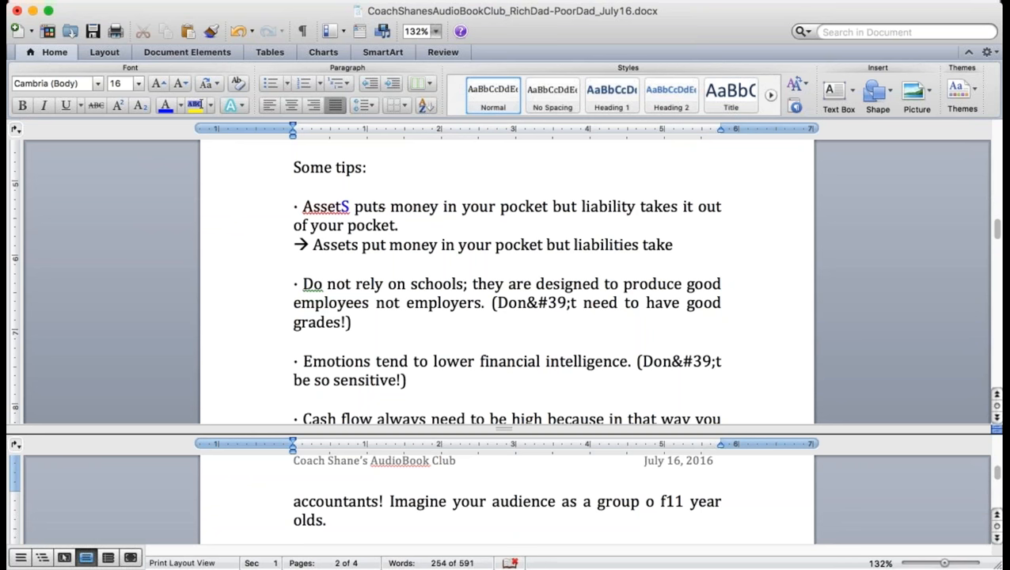
text( it out.)
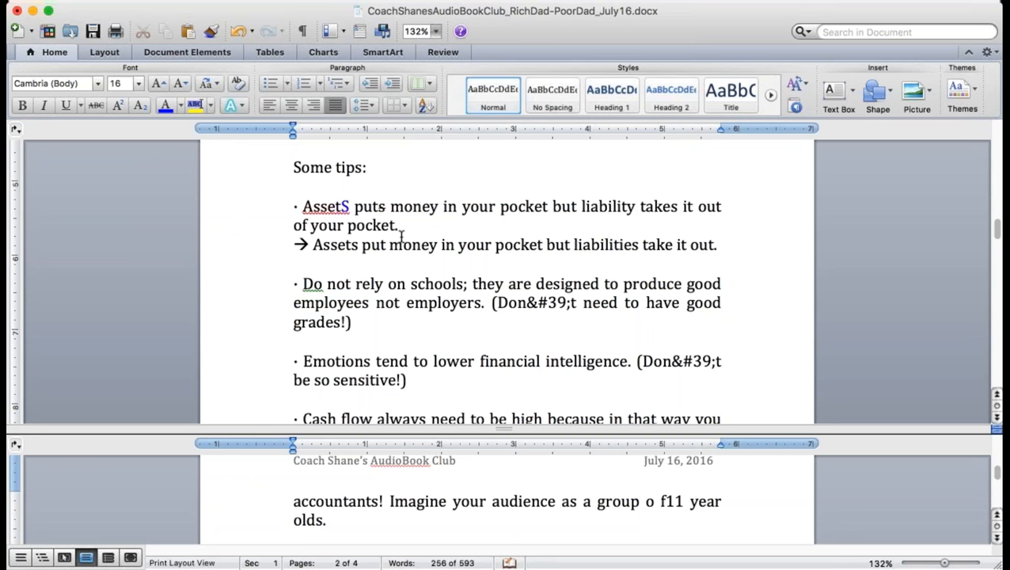
triple_click(567, 244)
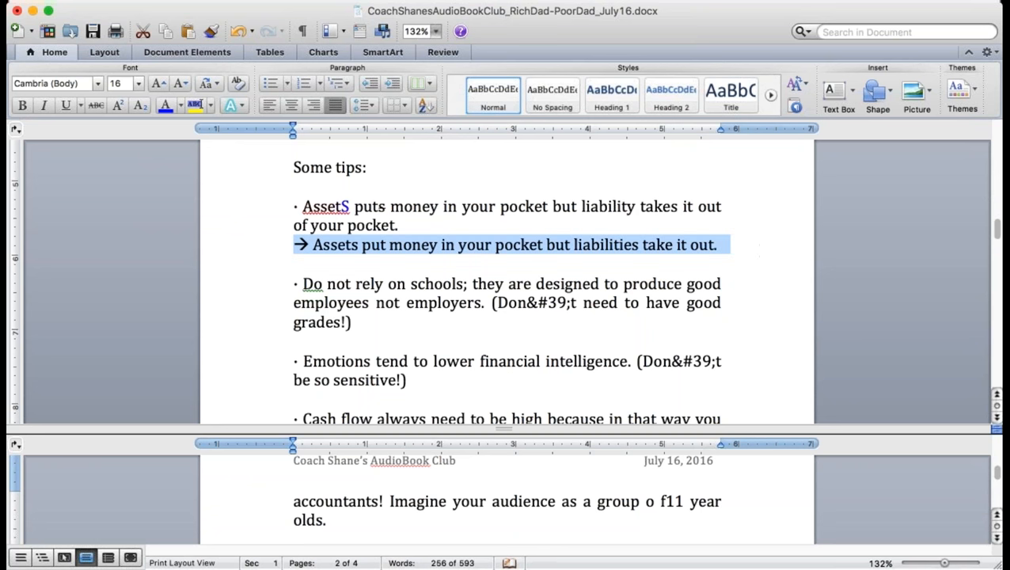
click(168, 107)
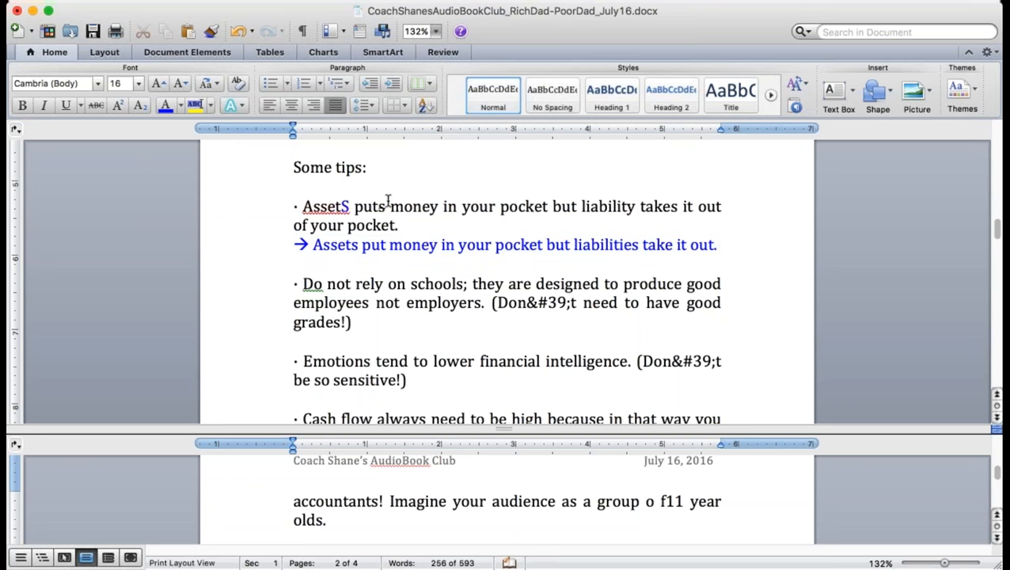
Remove the stray capital S so the tip reads 'Assets' again
click(349, 208)
key(shift+Left)
key(BackSpace)
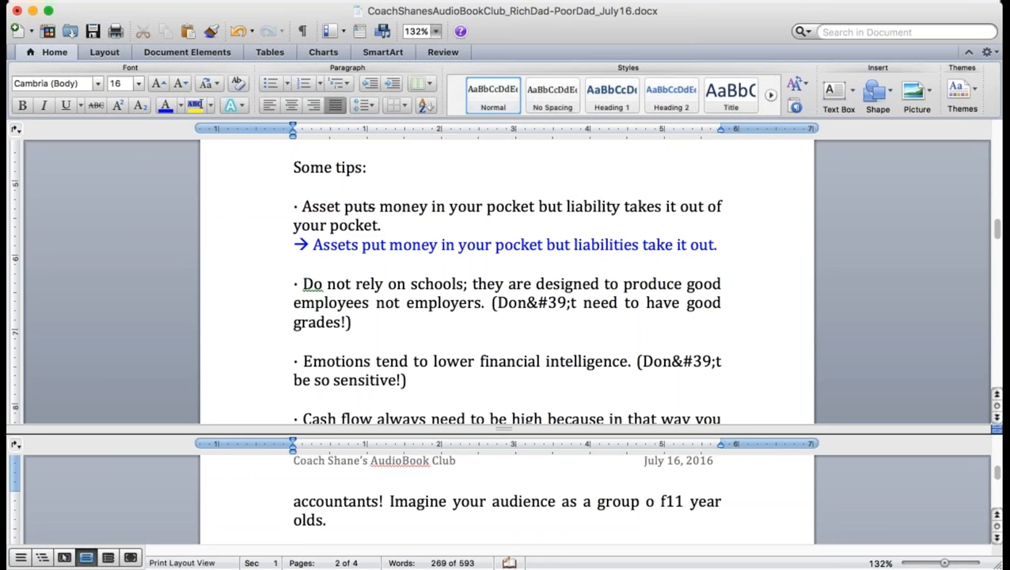
Fix the garbled 'Don&#39;t' in the schools tip to read "Don't"
drag(369, 207, 376, 208)
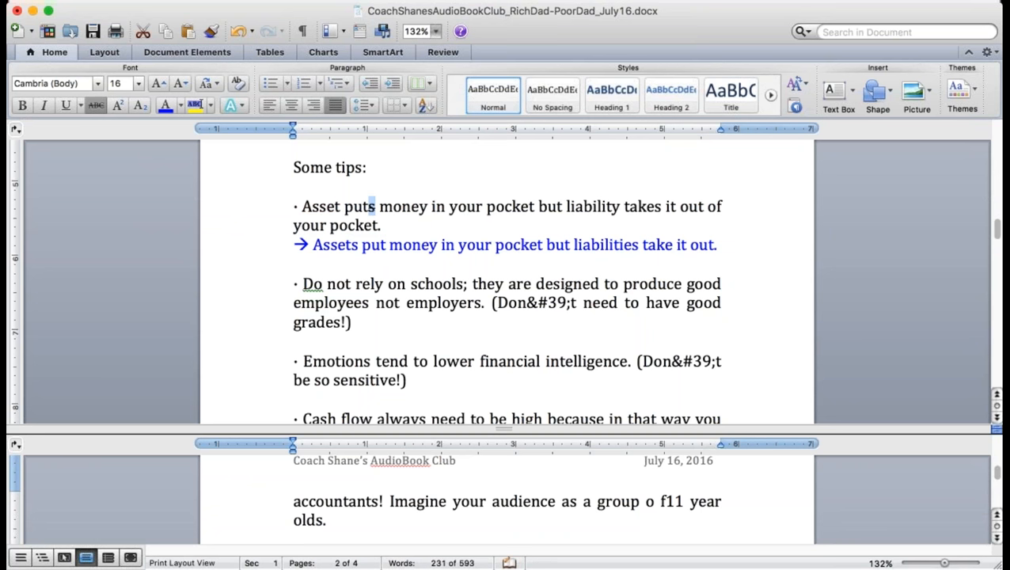
click(447, 332)
click(492, 330)
scroll(492, 330, down, 2)
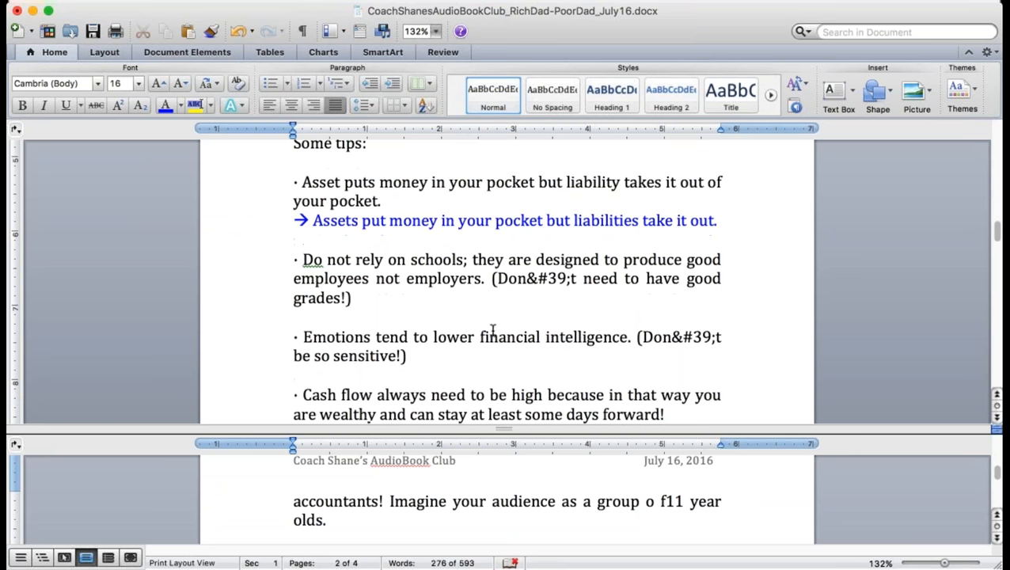
scroll(492, 330, down, 2)
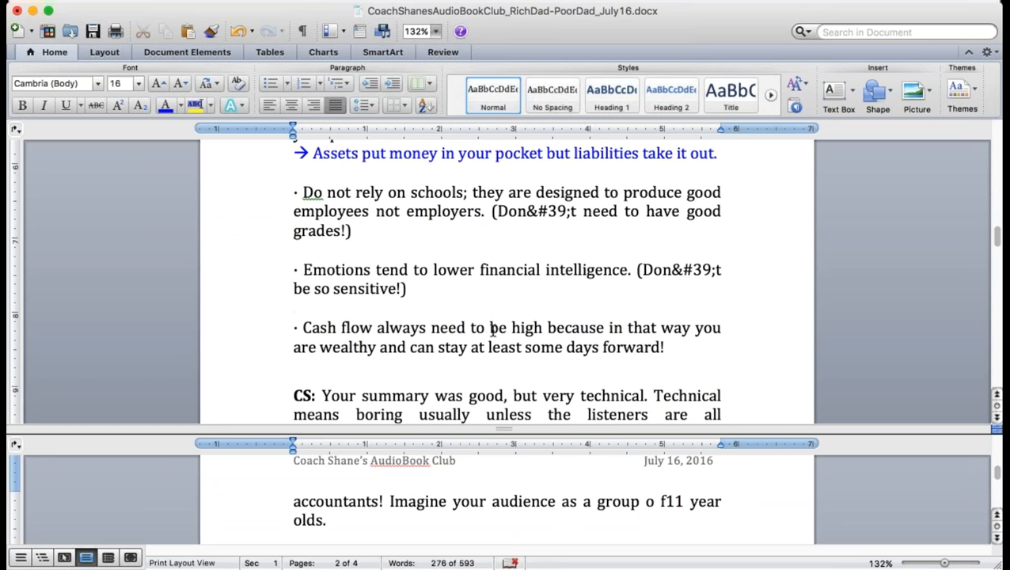
click(492, 330)
click(567, 211)
key(BackSpace)
key(BackSpace)
key(BackSpace)
key(BackSpace)
key(BackSpace)
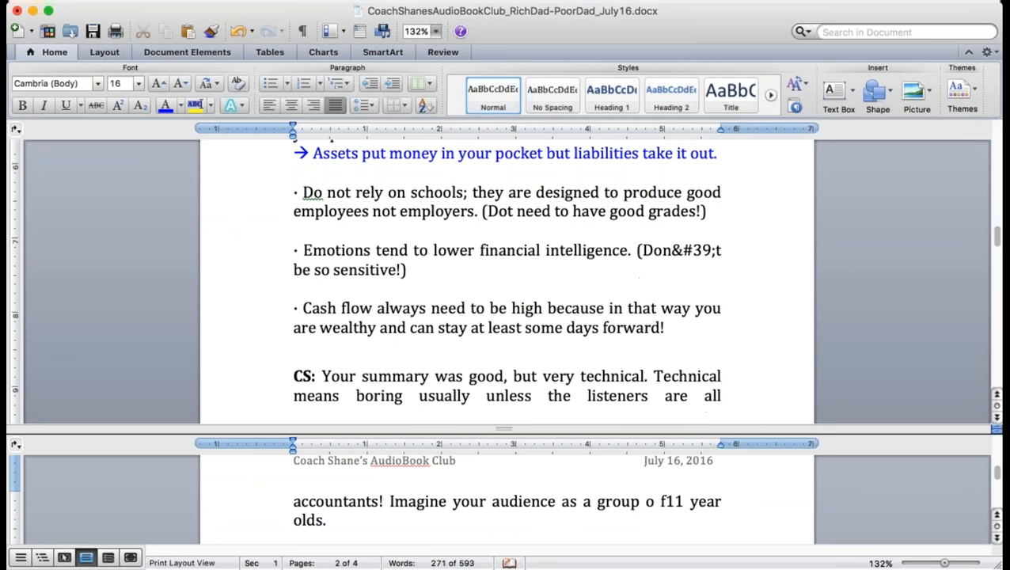
text(n')
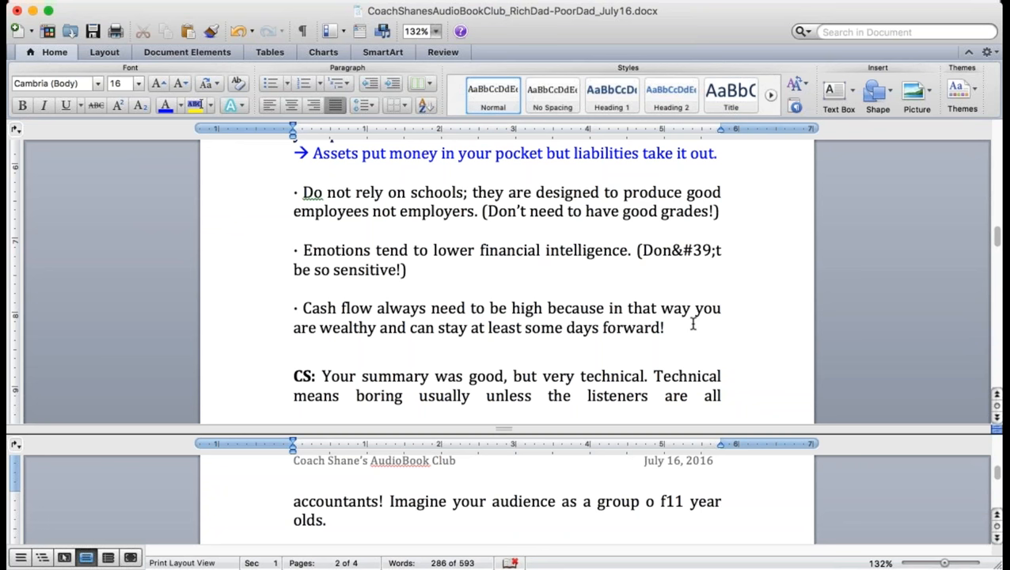
Fix 'Don&#39;t' in the emotions tip to "Don't" and start an arrow line beneath it
click(708, 250)
key(BackSpace)
key(BackSpace)
key(BackSpace)
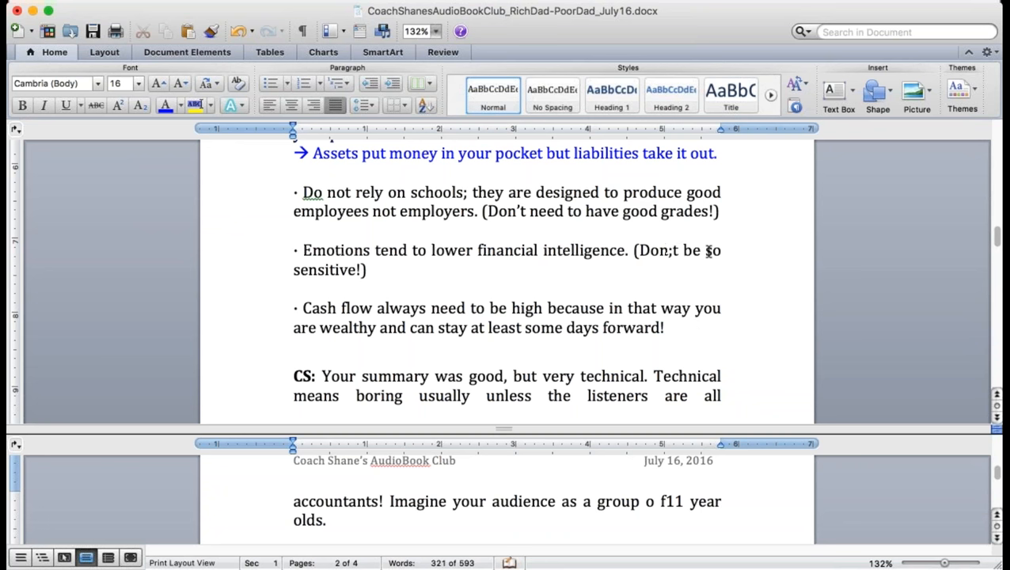
key(BackSpace)
key(BackSpace)
text(on)
key(Delete)
text(')
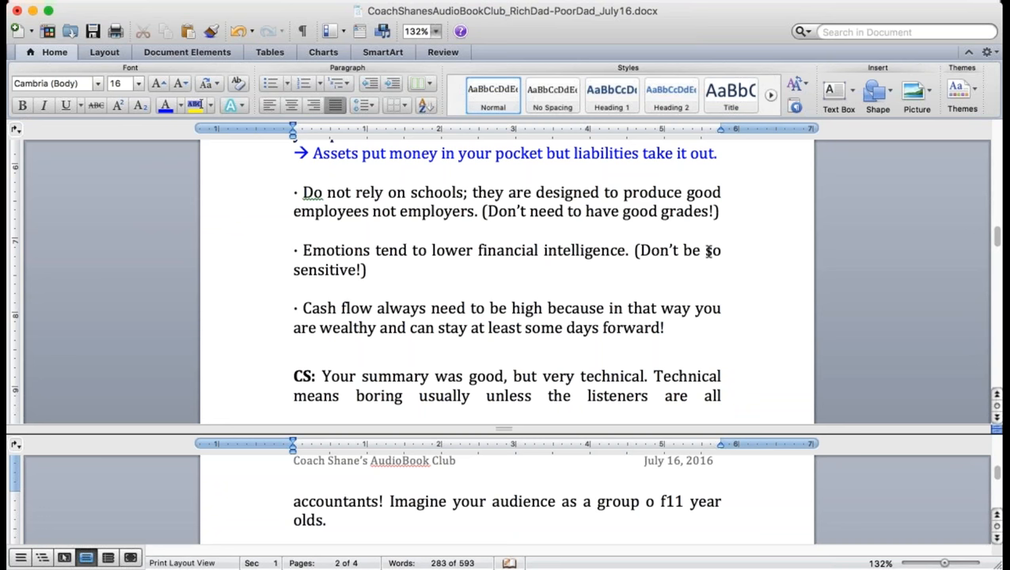
key(End)
key(Return)
text(-->)
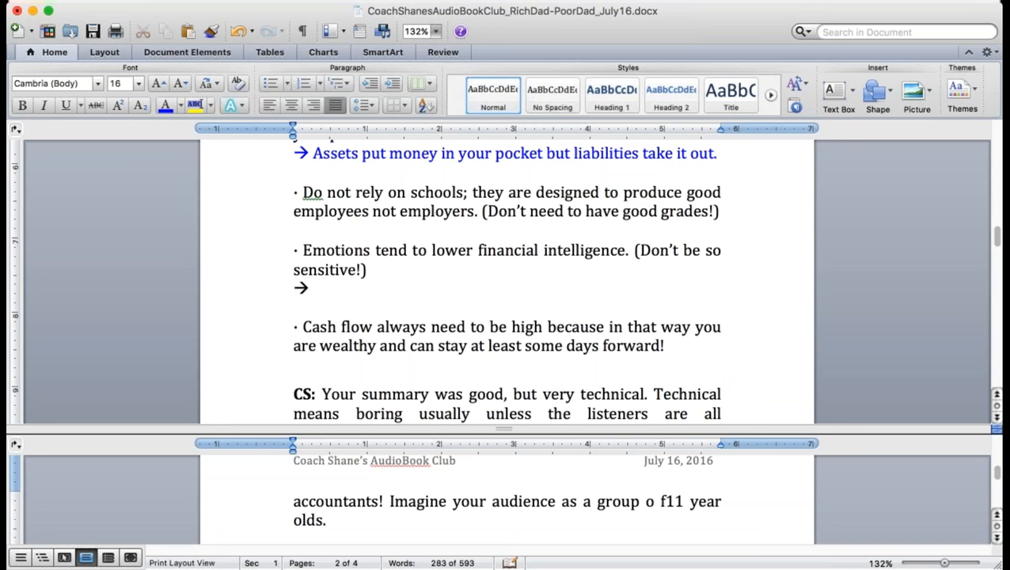
text( Don't be)
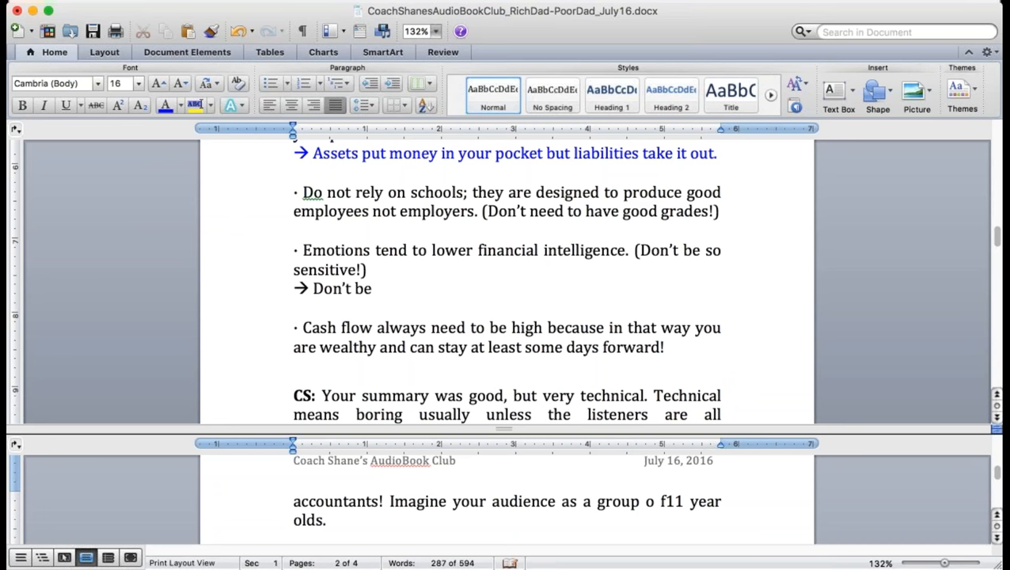
text( so emotional)
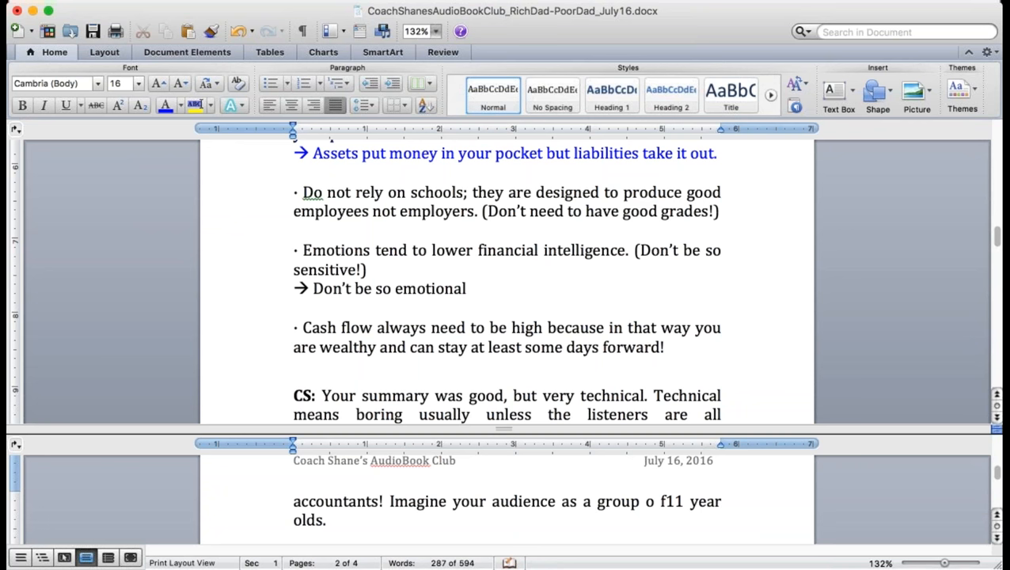
text(.)
Colour the "Don't be so emotional." arrow line blue and save the document
click(273, 286)
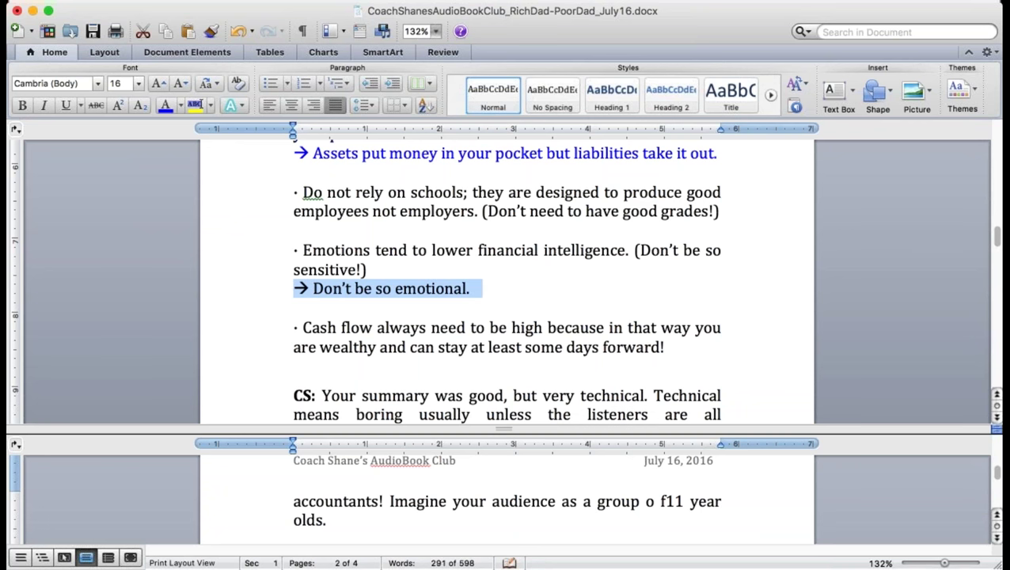
click(163, 106)
key(super+s)
Correct 'group o f11' to 'of 11', continue 'My favorite part was', and start a line under the cash flow bullet
click(506, 506)
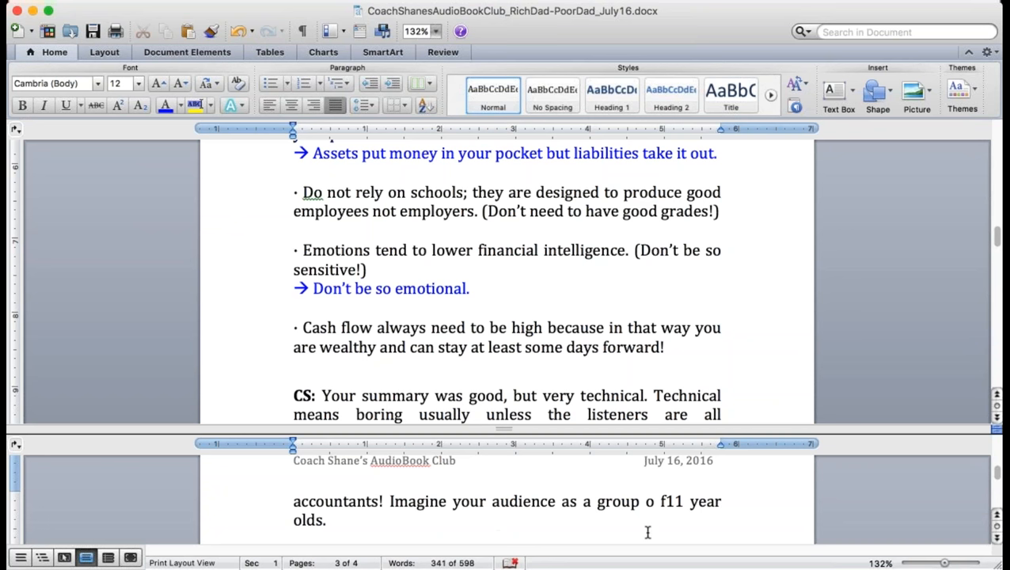
text(f)
scroll(655, 499, down, 3)
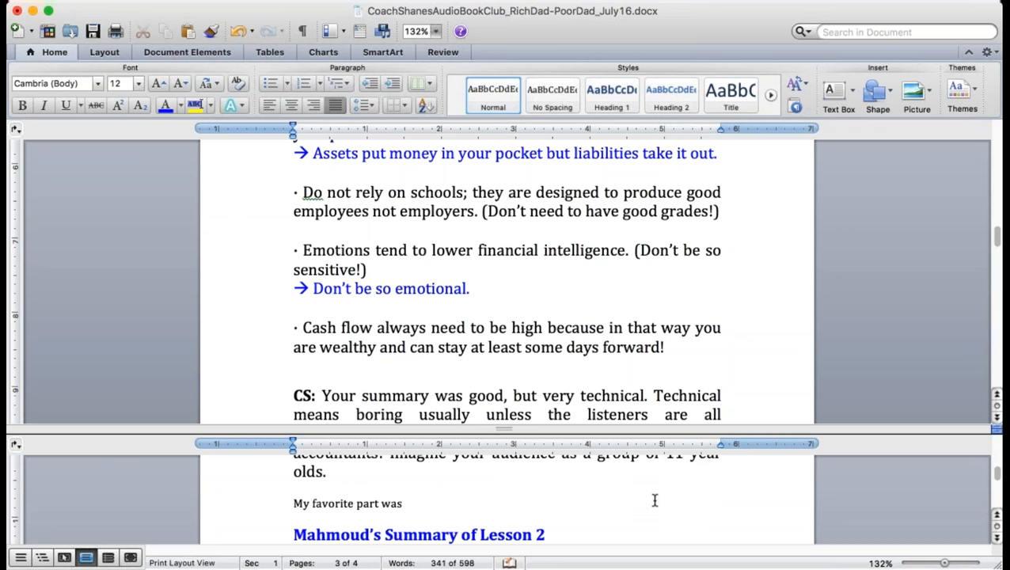
click(487, 497)
text(the last but)
text( where you mention)
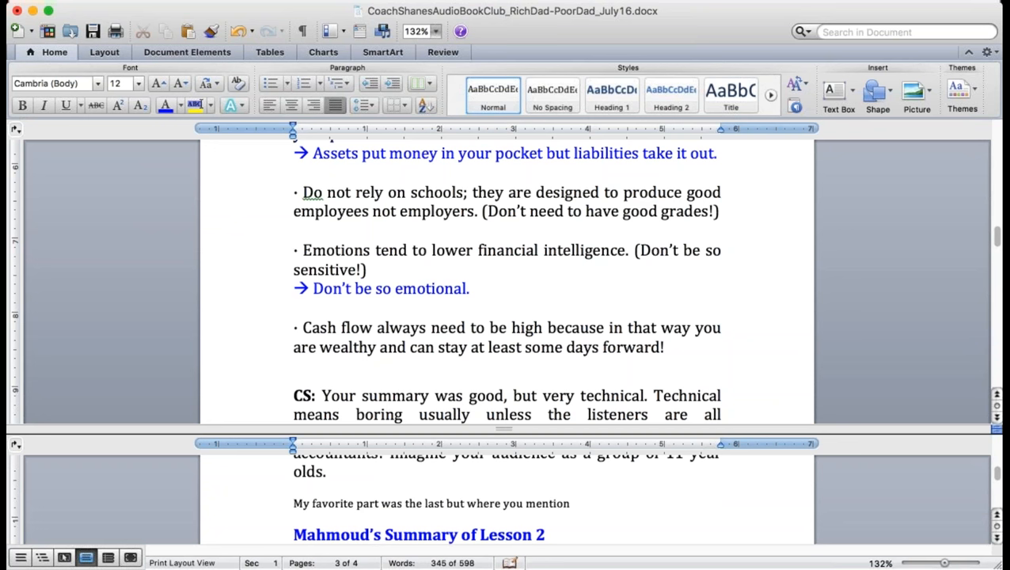
key(BackSpace)
key(BackSpace)
key(BackSpace)
key(BackSpace)
key(BackSpace)
key(BackSpace)
key(BackSpace)
key(BackSpace)
click(436, 381)
text(--)
key(Return)
text(> Cash)
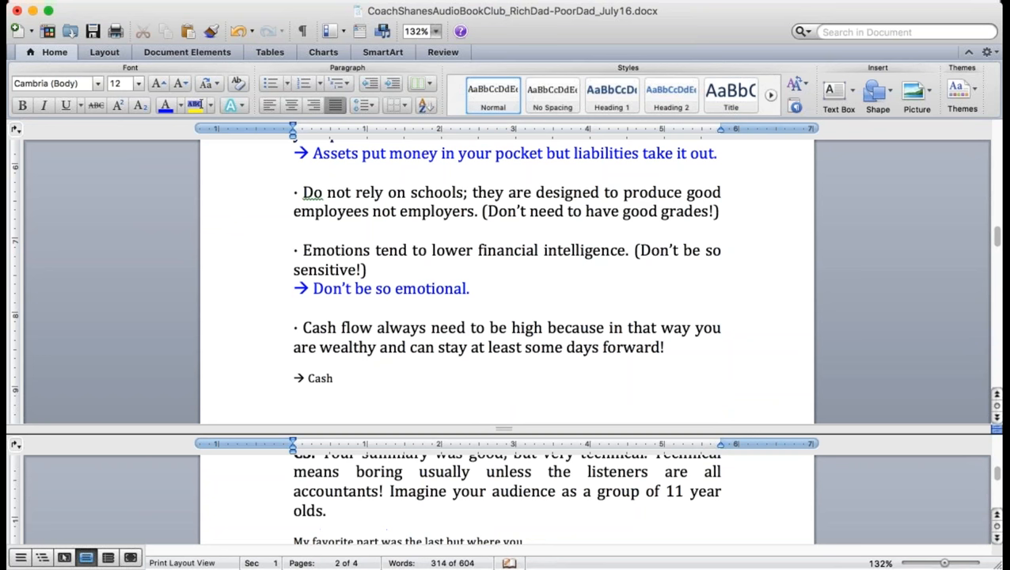
text( flow always needs to be)
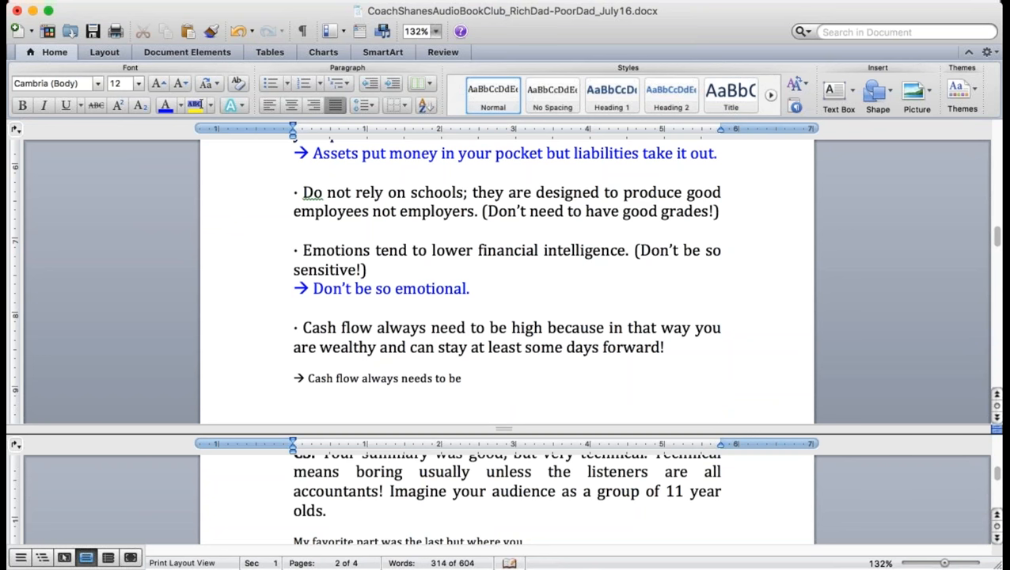
text( hg)
Write '--> Cash flow always needs to be high…' under the cash bullet and set it to 16 pt
key(BackSpace)
text(igh because that was)
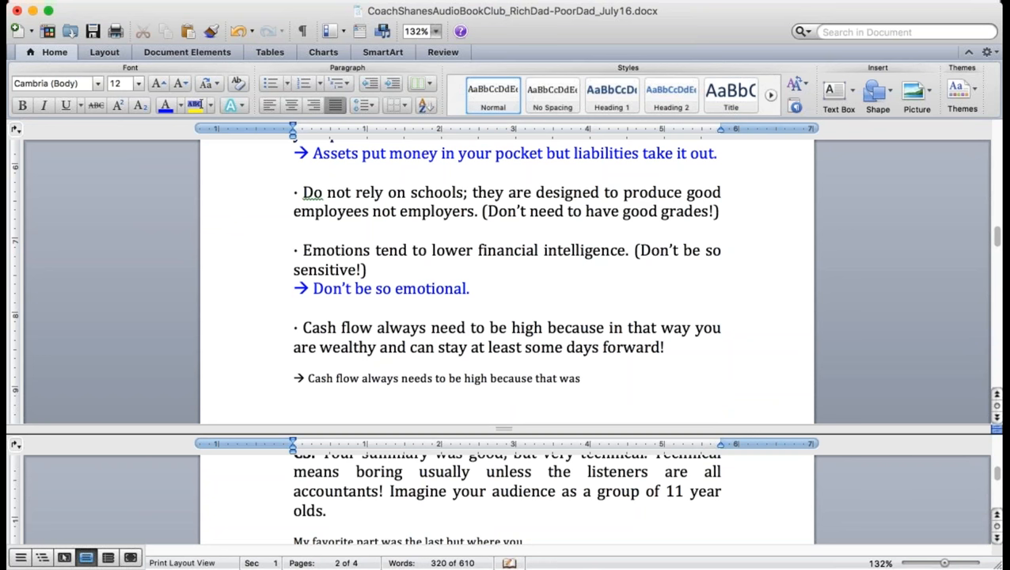
key(BackSpace)
text(y y)
text(ou are wealthy a)
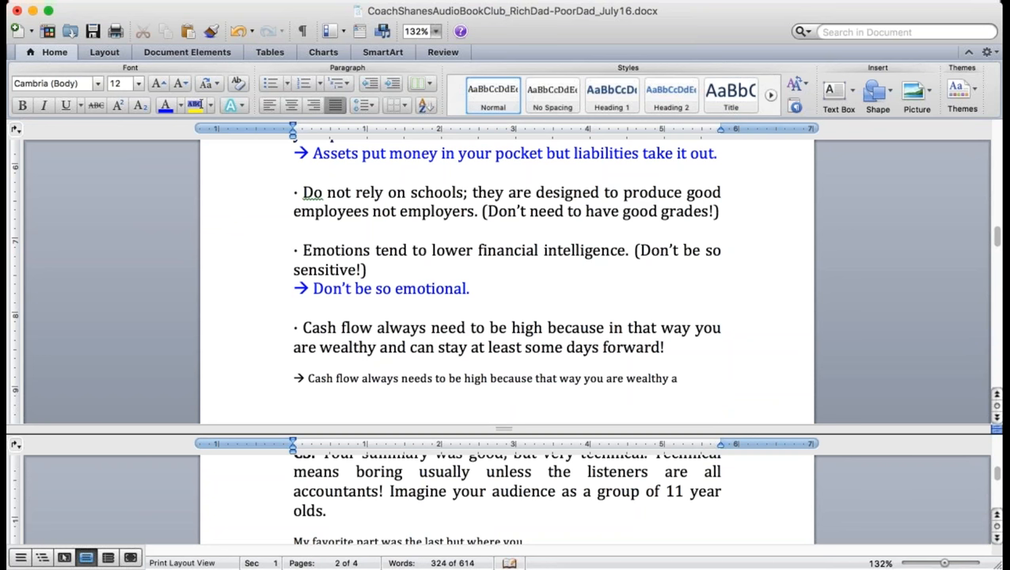
text(nd can stay at)
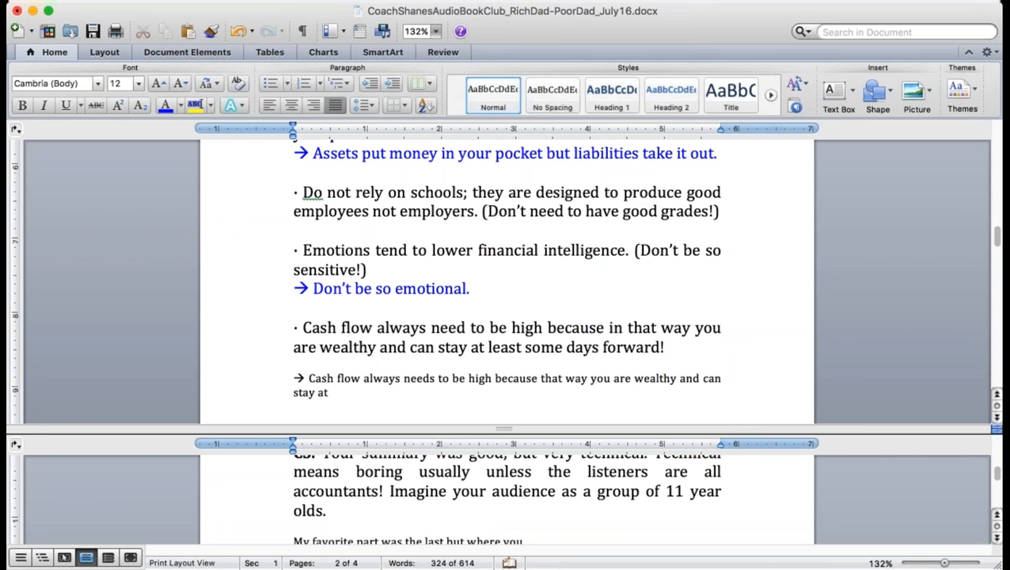
key(BackSpace)
key(BackSpace)
text(aflo)
text(at)
drag(264, 393, 264, 378)
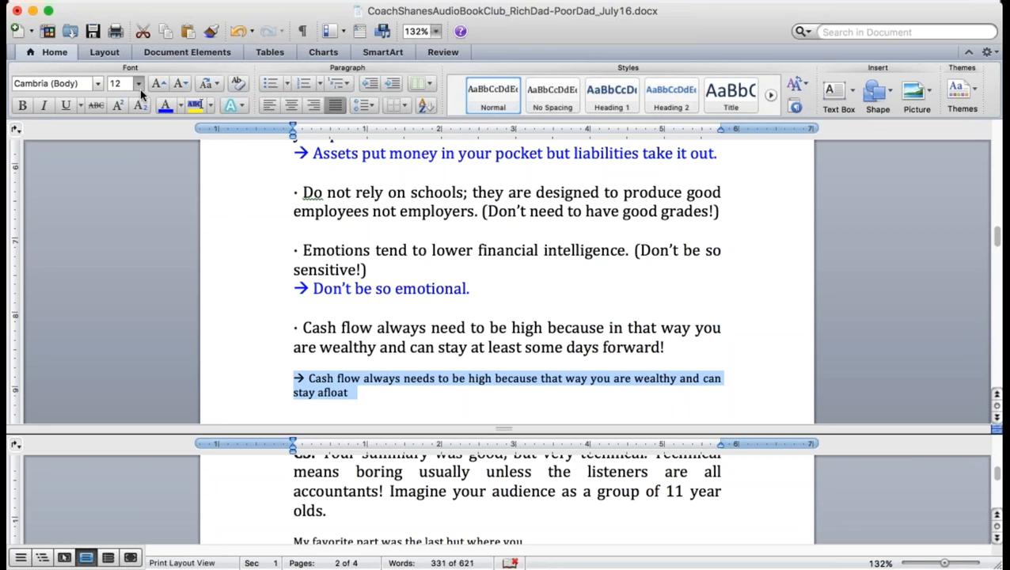
key(super+shift+period)
key(super+shift+period)
Finish the sentence about staying afloat for a certain period of time
click(534, 397)
text(for at least)
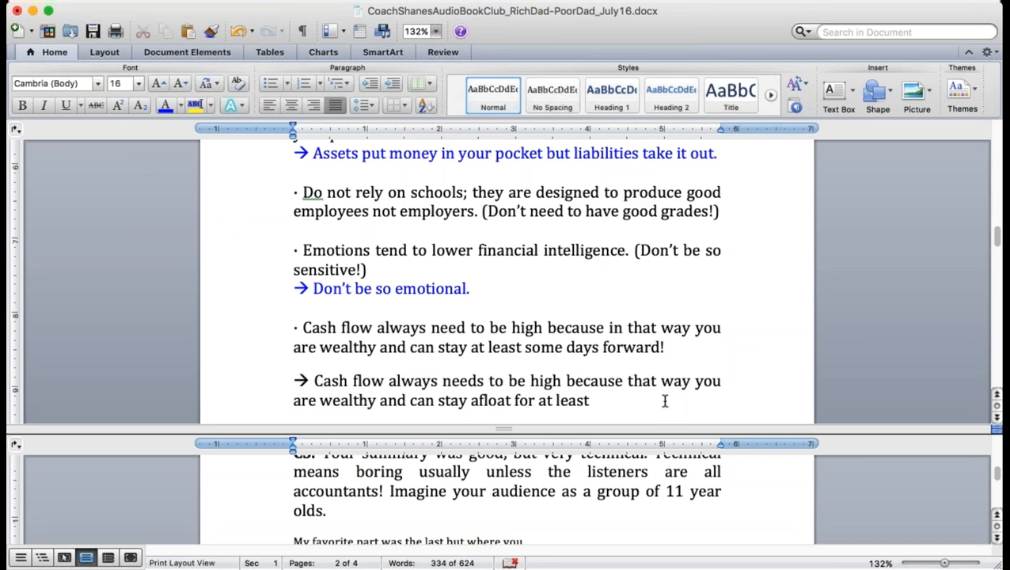
text(certain period of time.)
key(Return)
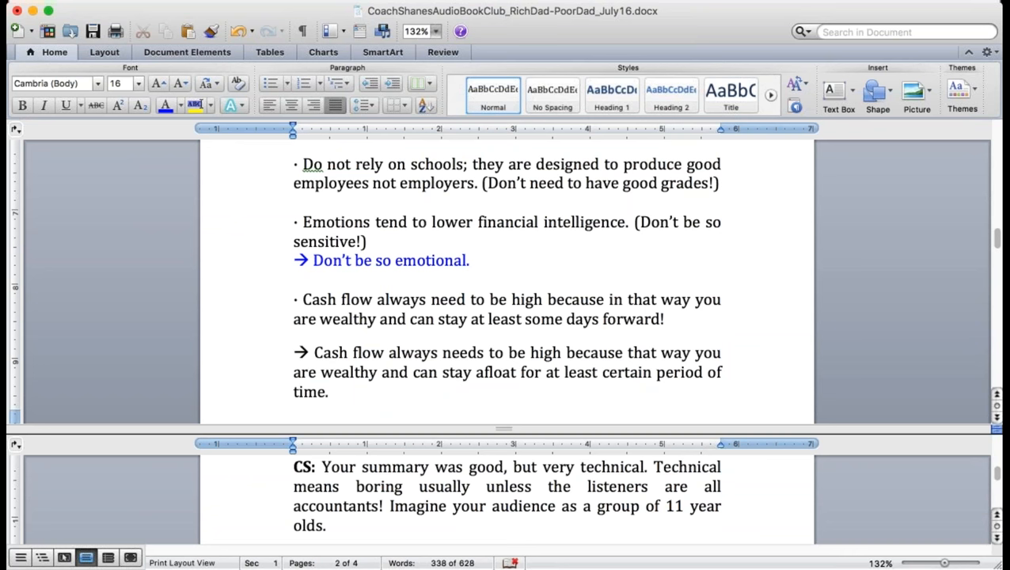
Tidy the cash-flow comment's wording around 'because' and 'high' and adjust its text size
double_click(626, 353)
text(are)
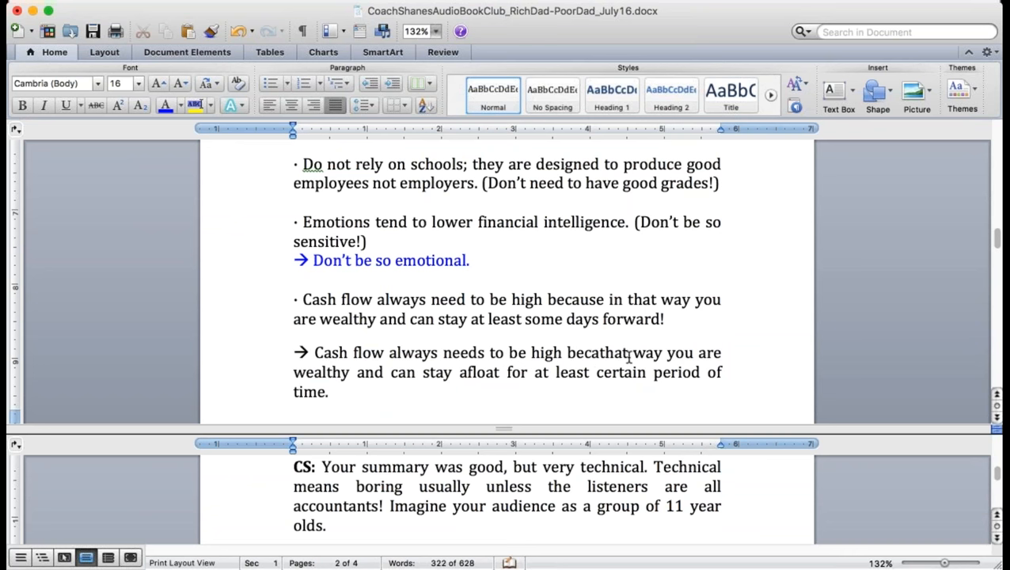
text(b)
key(BackSpace)
key(BackSpace)
text(,)
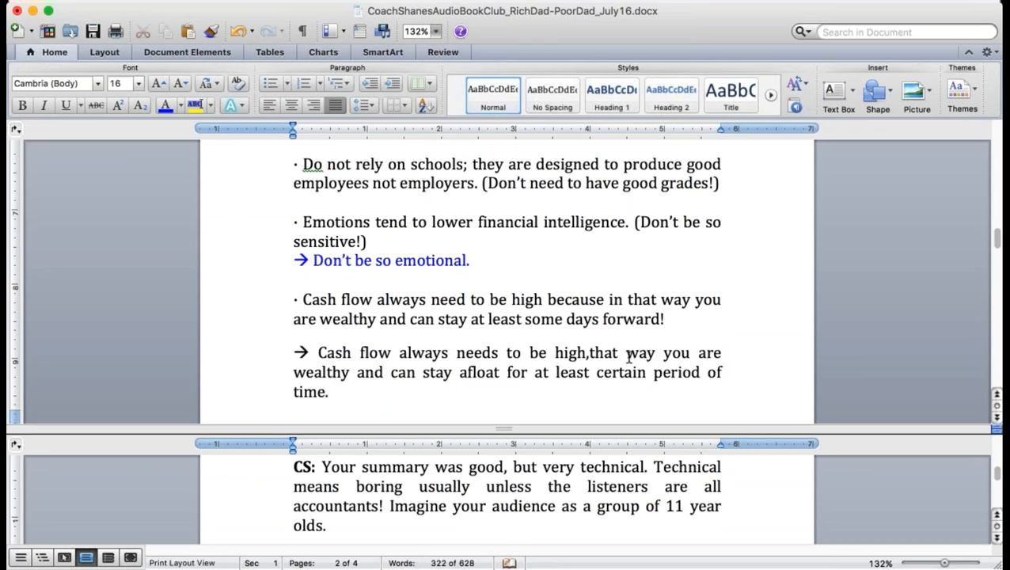
text( so)
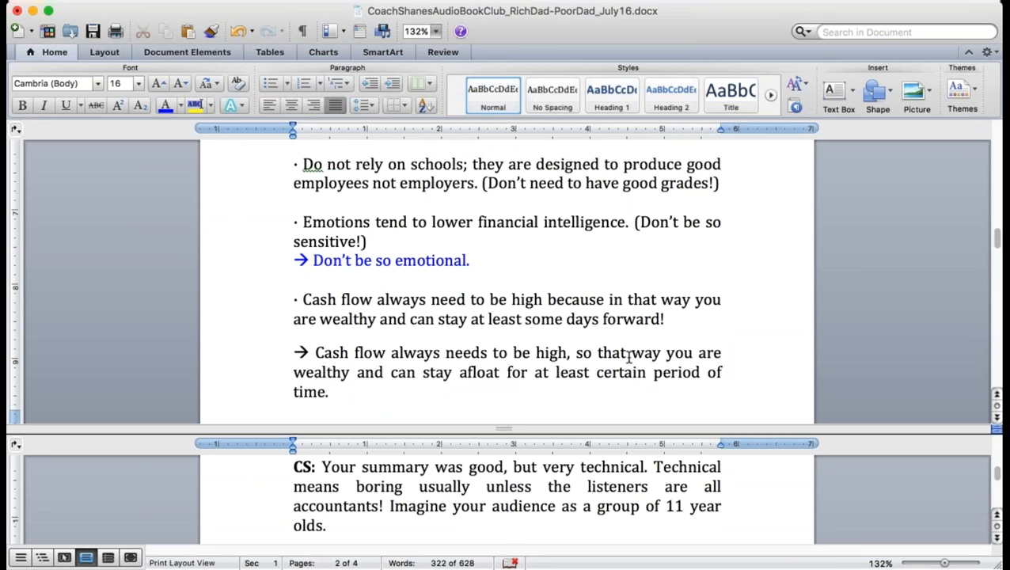
key(BackSpace)
scroll(628, 355, down, 5)
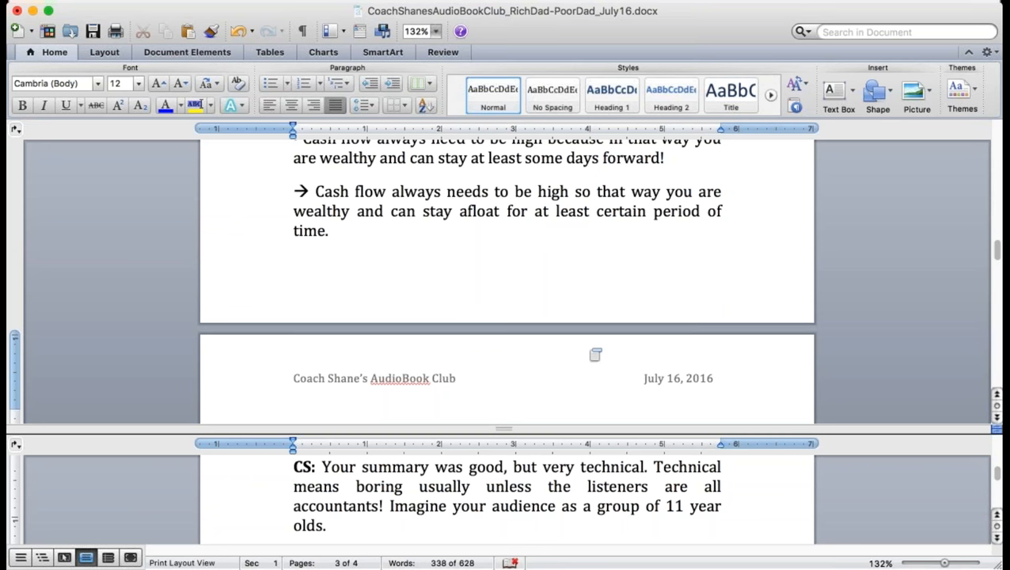
double_click(239, 198)
key(super+shift+period)
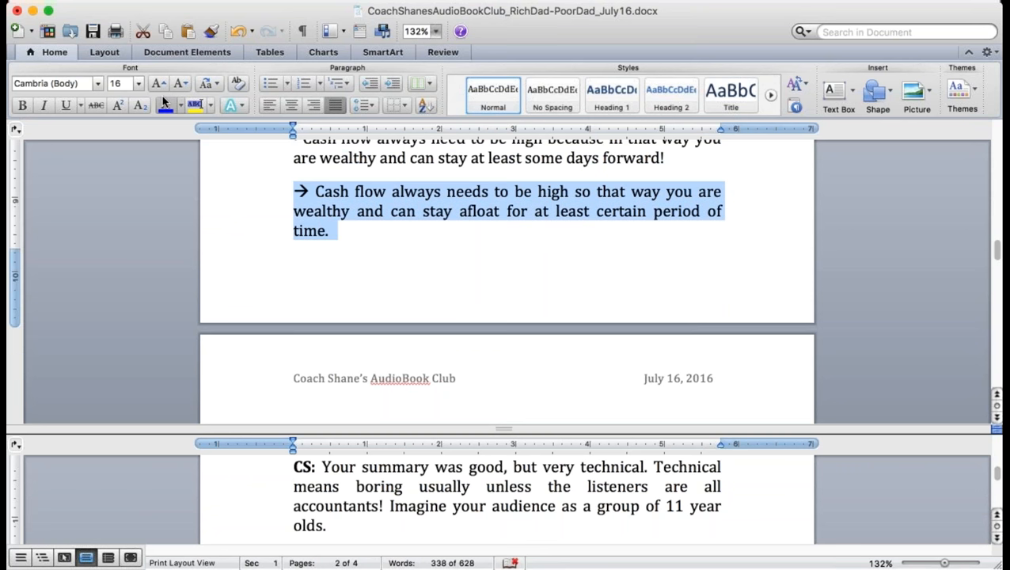
key(super+shift+period)
click(338, 260)
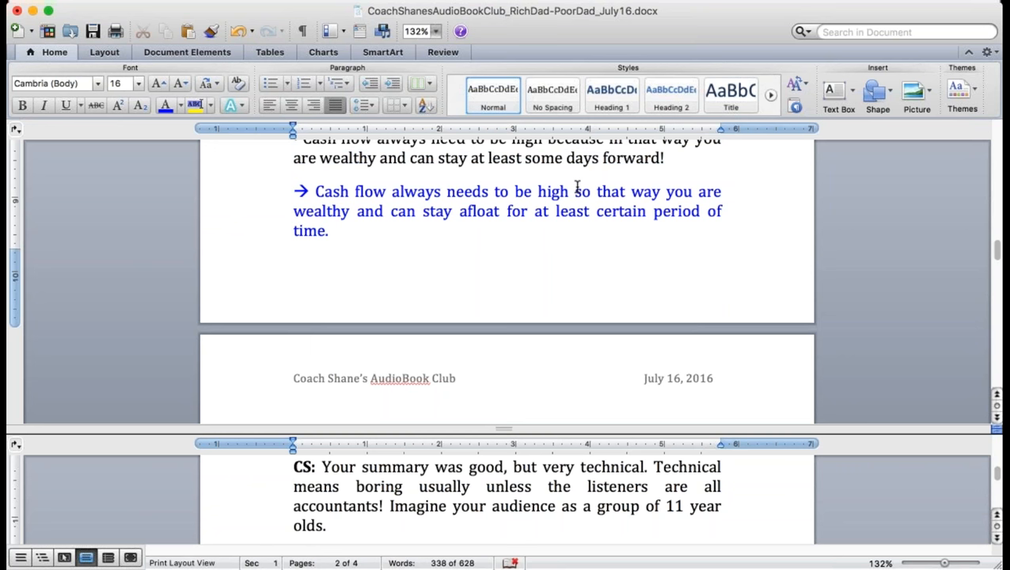
text(to create )
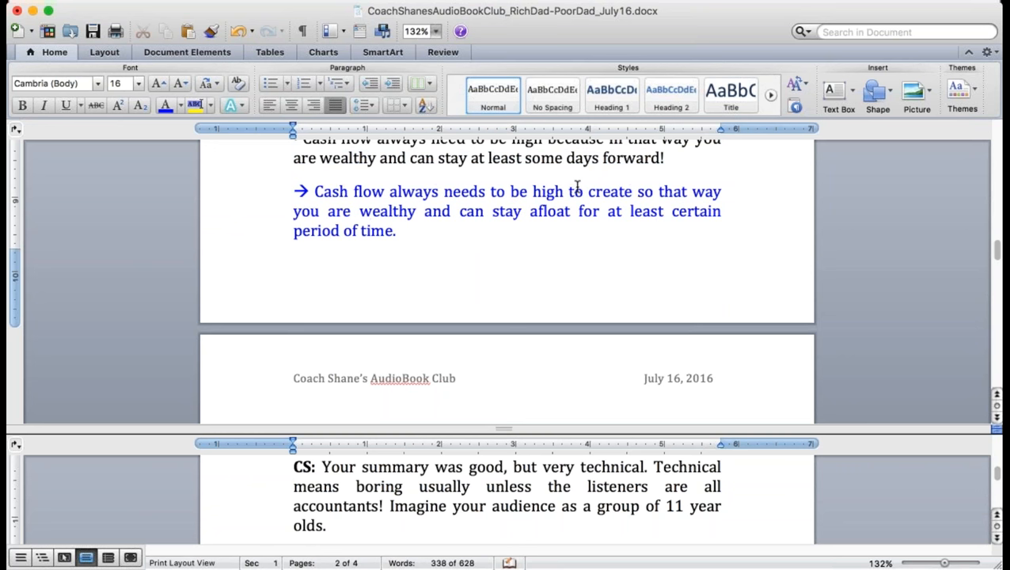
text(wealth )
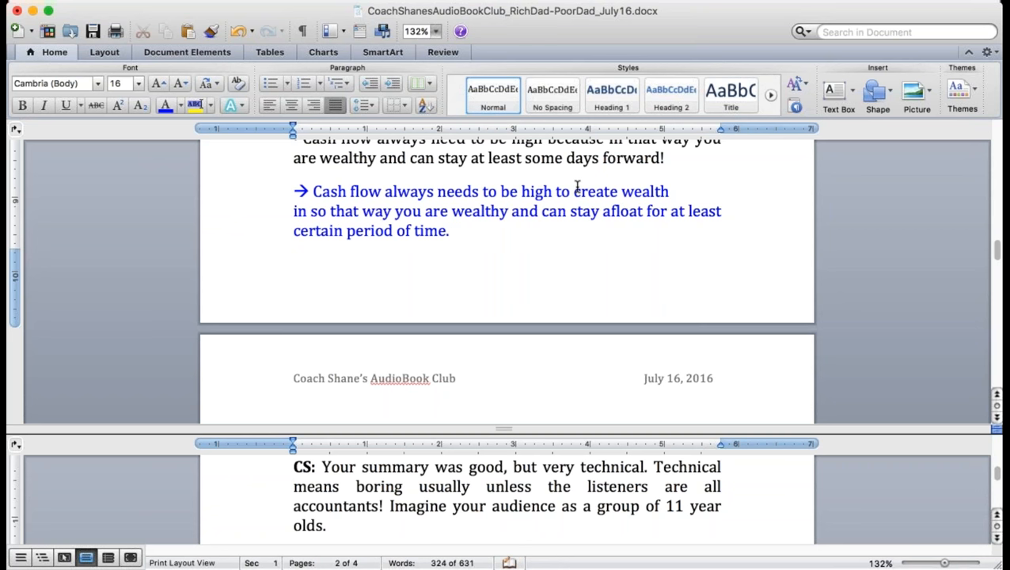
text( in order to)
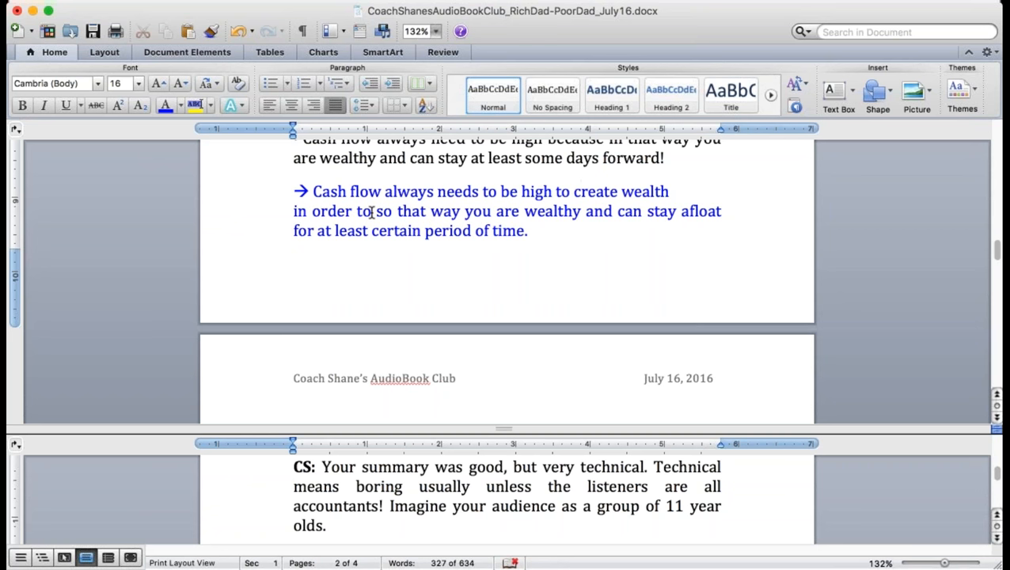
Replace the wordy wealthy clause with 'in case you lose your job.', fix 'our' to 'your', and save
drag(375, 212, 580, 211)
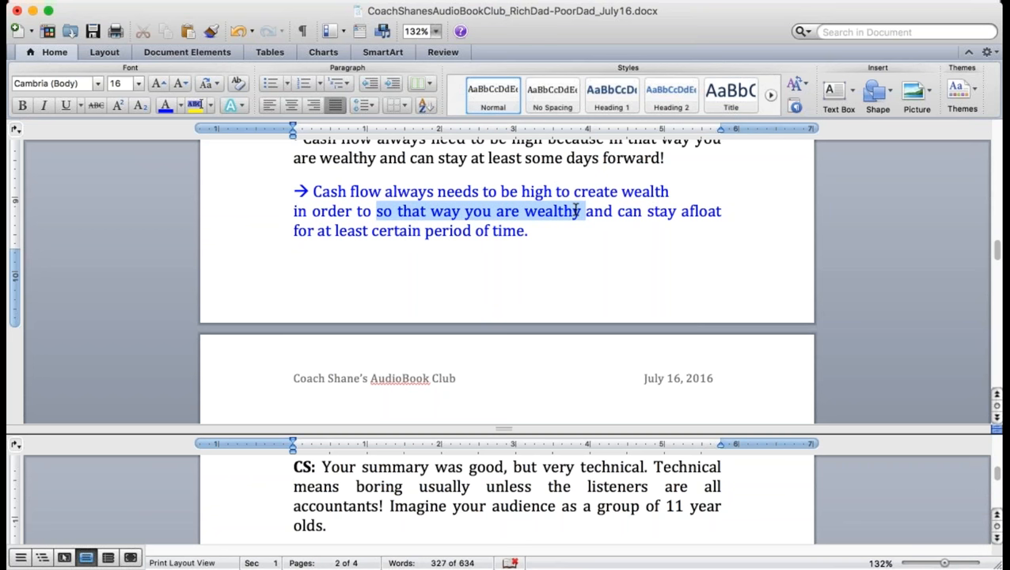
drag(580, 211, 642, 211)
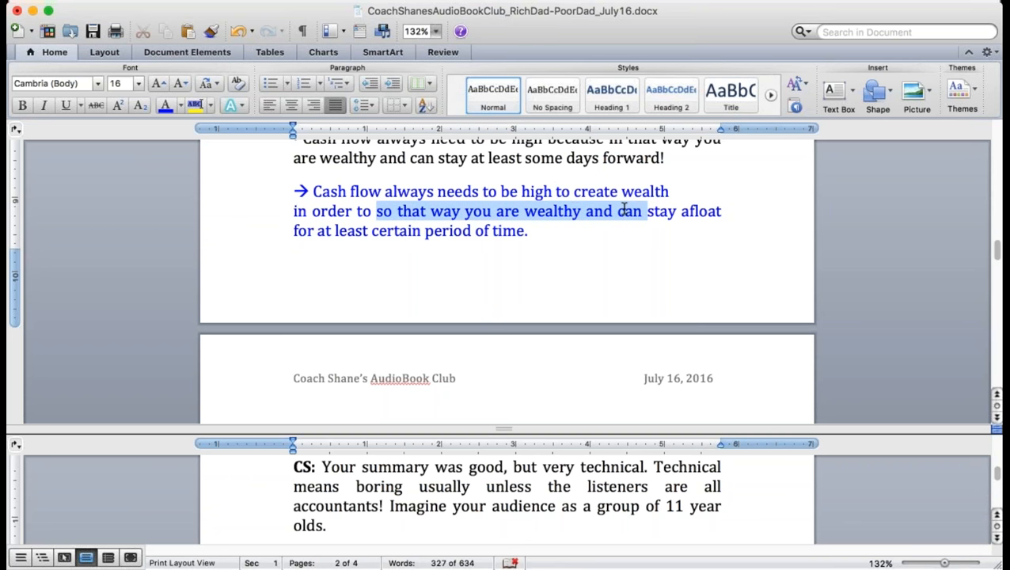
key(BackSpace)
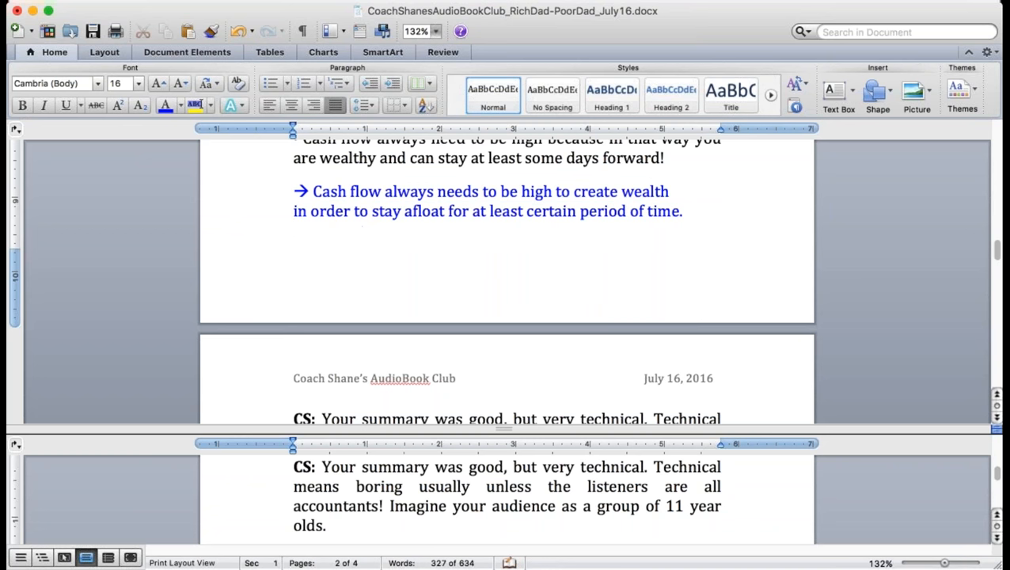
scroll(506, 491, down, 1)
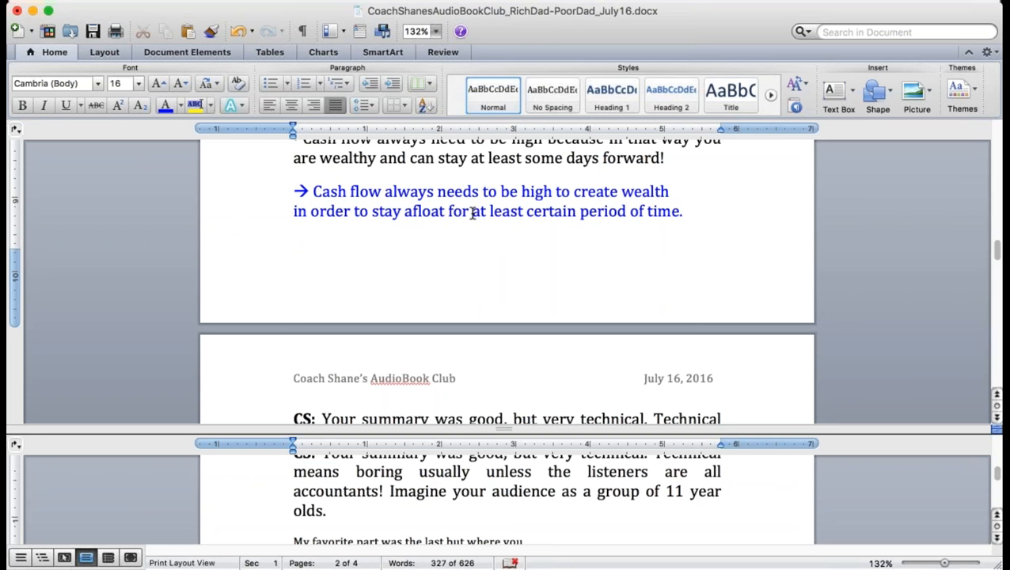
drag(471, 212, 783, 208)
text(in order to stay afloat in case)
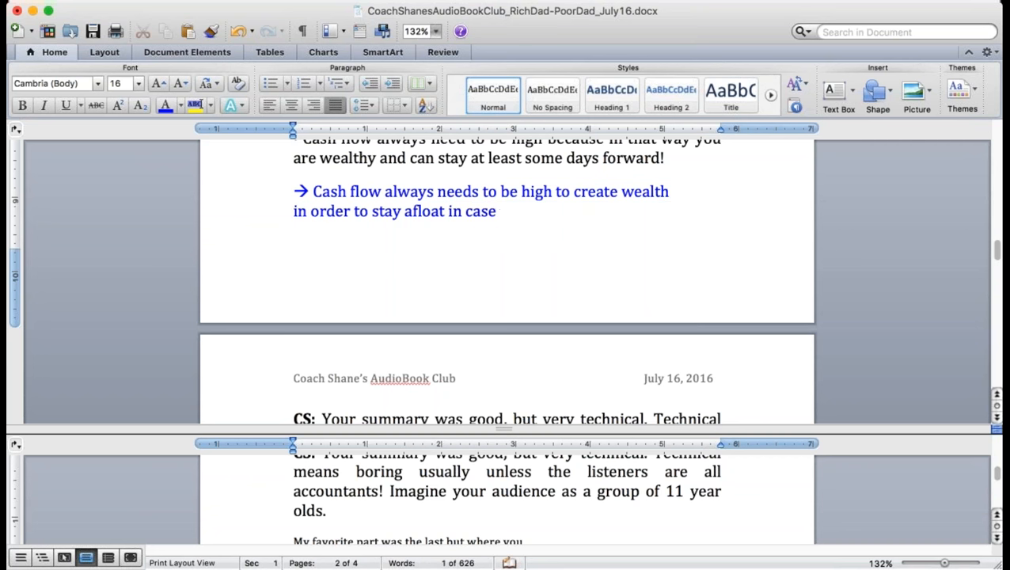
text(you lose our our job.)
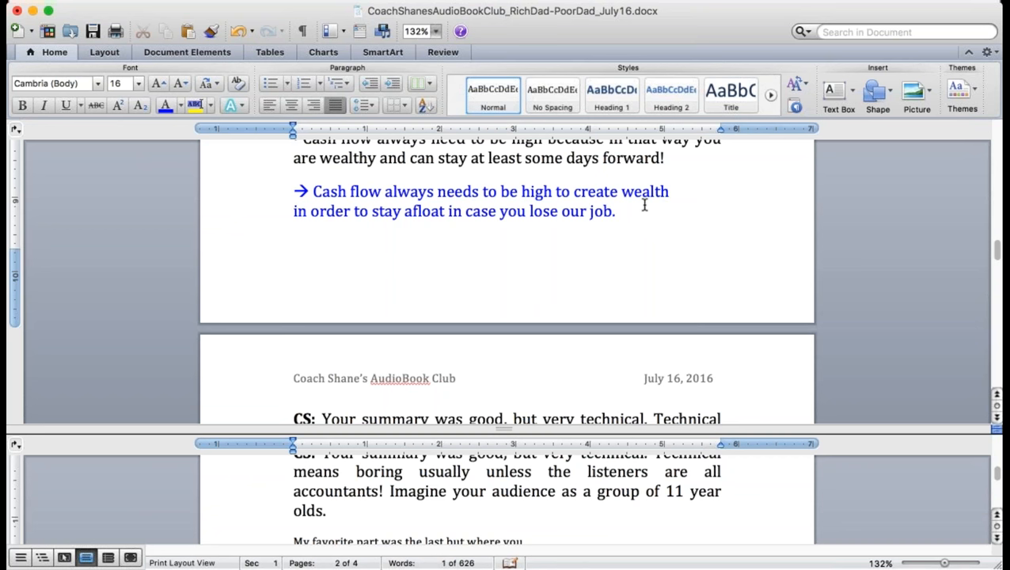
click(560, 210)
text(y)
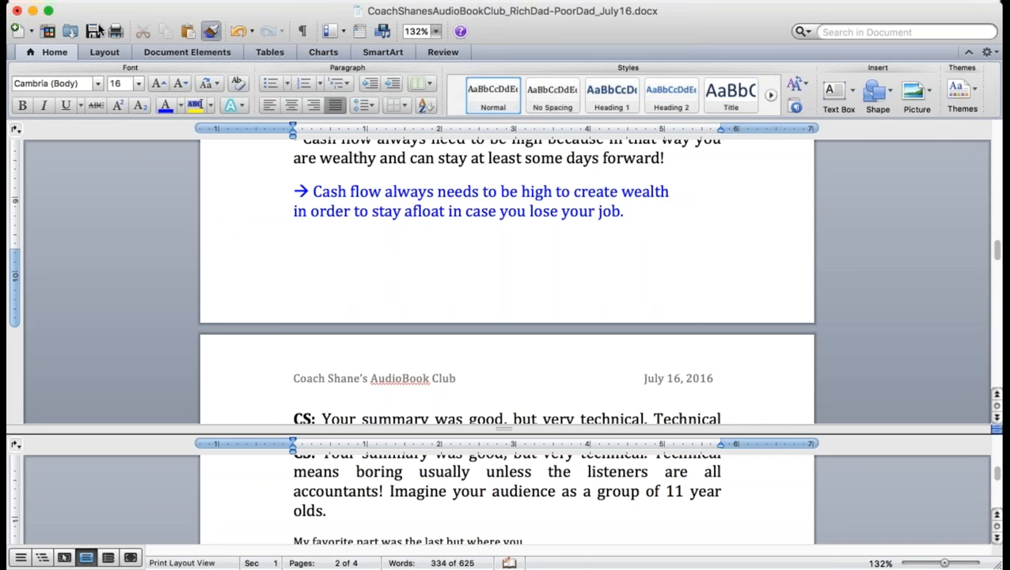
key(super+s)
key(Down)
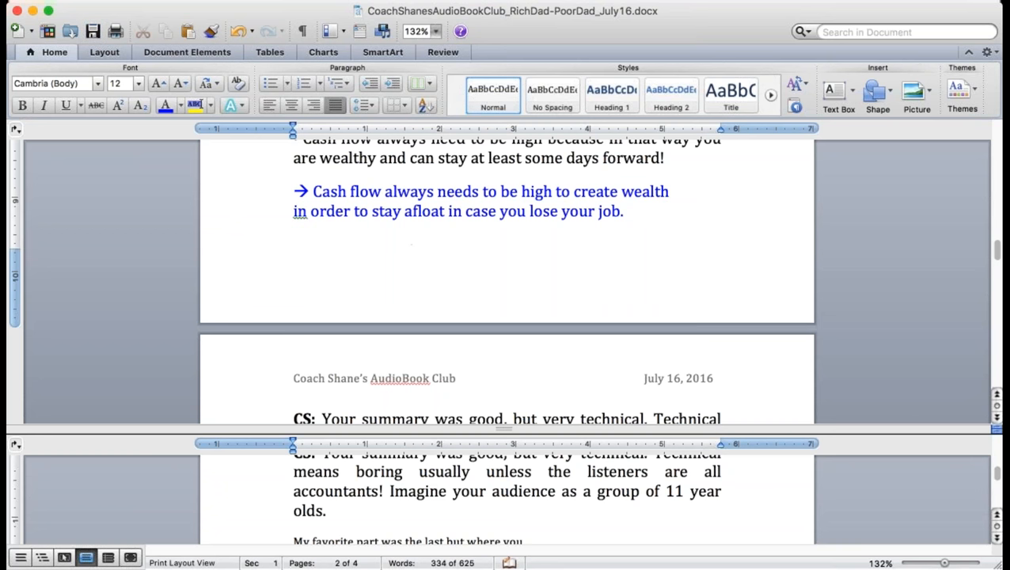
scroll(507, 277, up, 5)
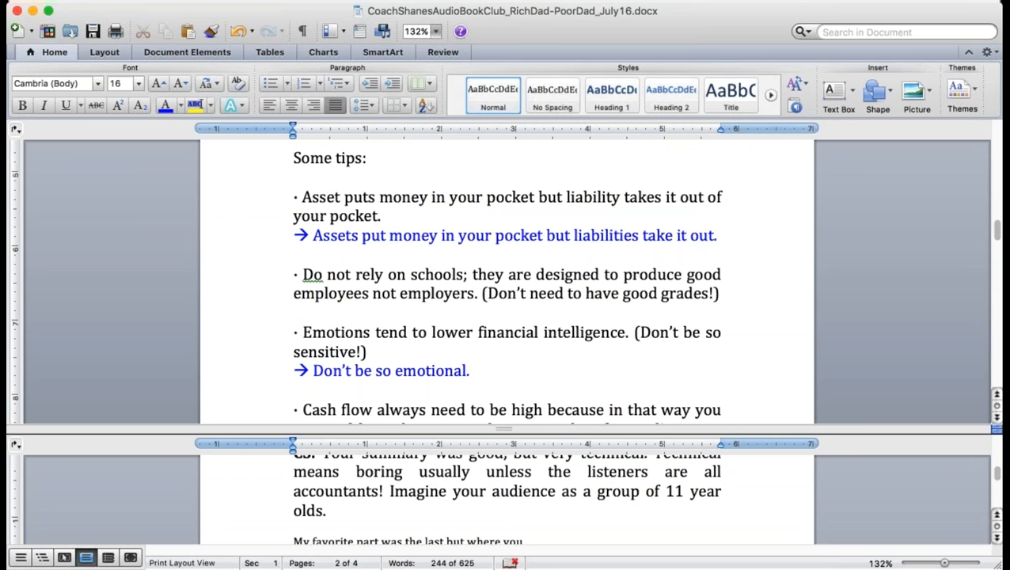
scroll(506, 277, down, 8)
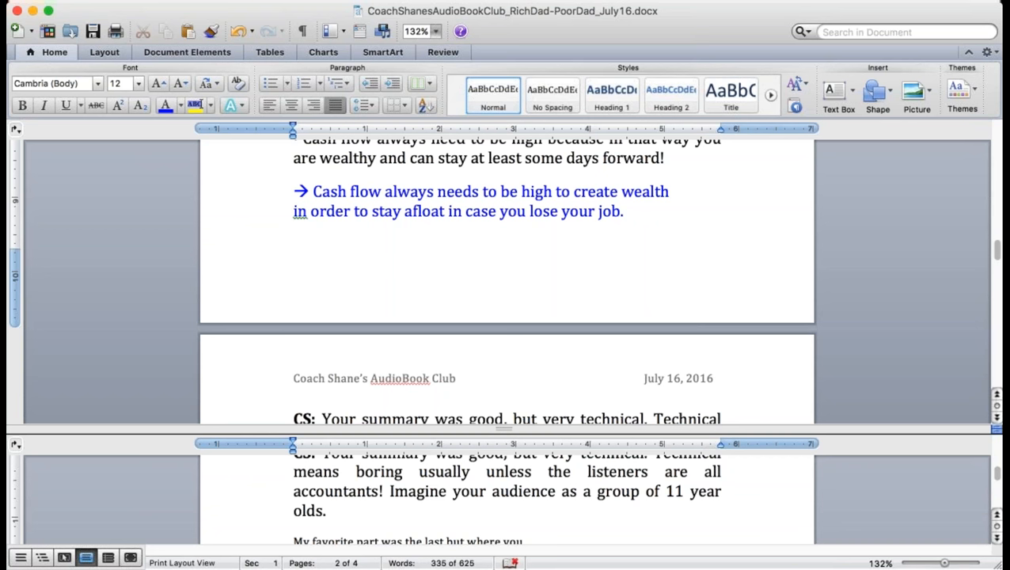
Append '(Stay afloat means not to go into debt.)' after 'job.' in the blue cash-flow note
click(650, 214)
text(Stay al)
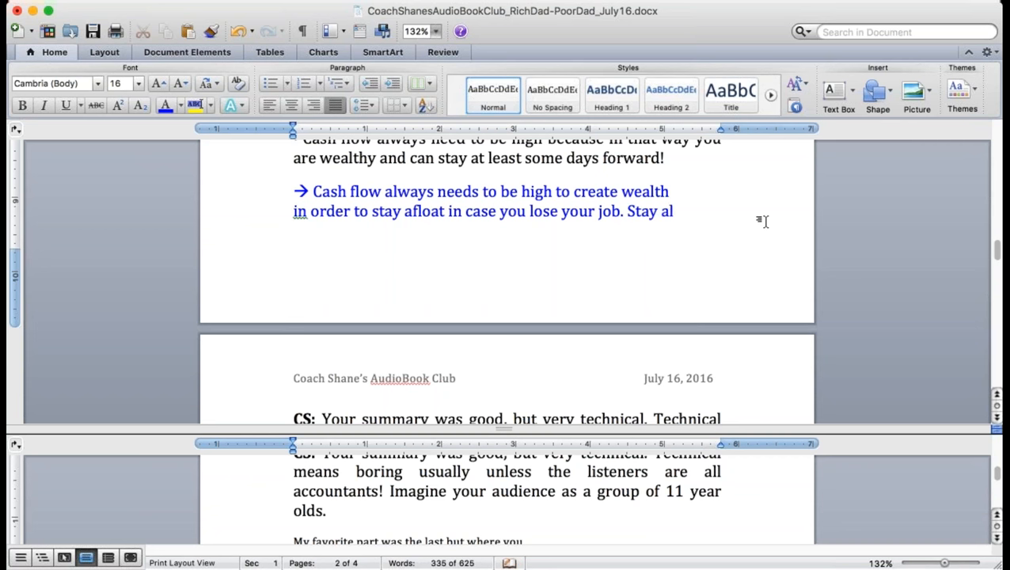
key(BackSpace)
text(float means)
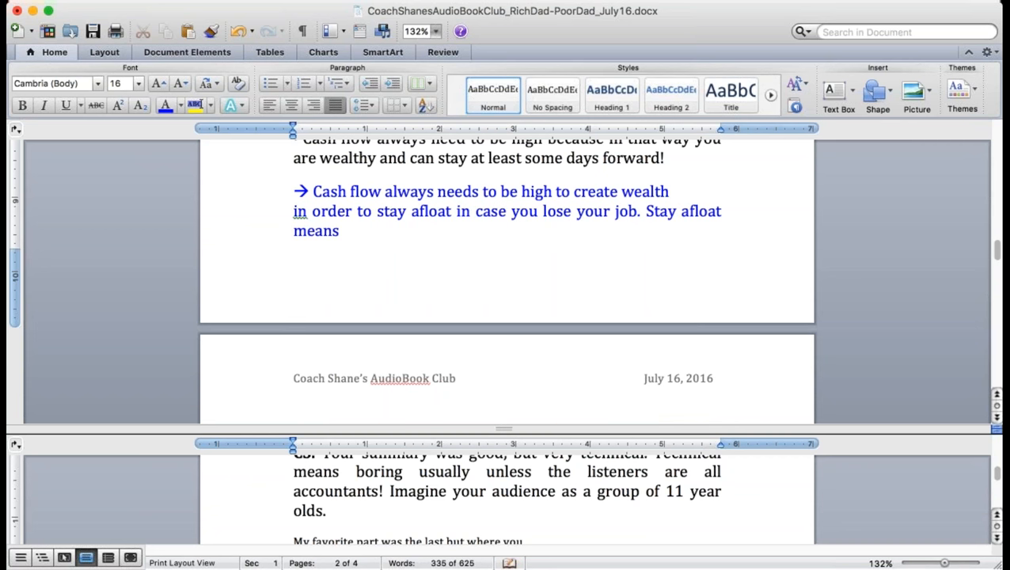
text( not to go in)
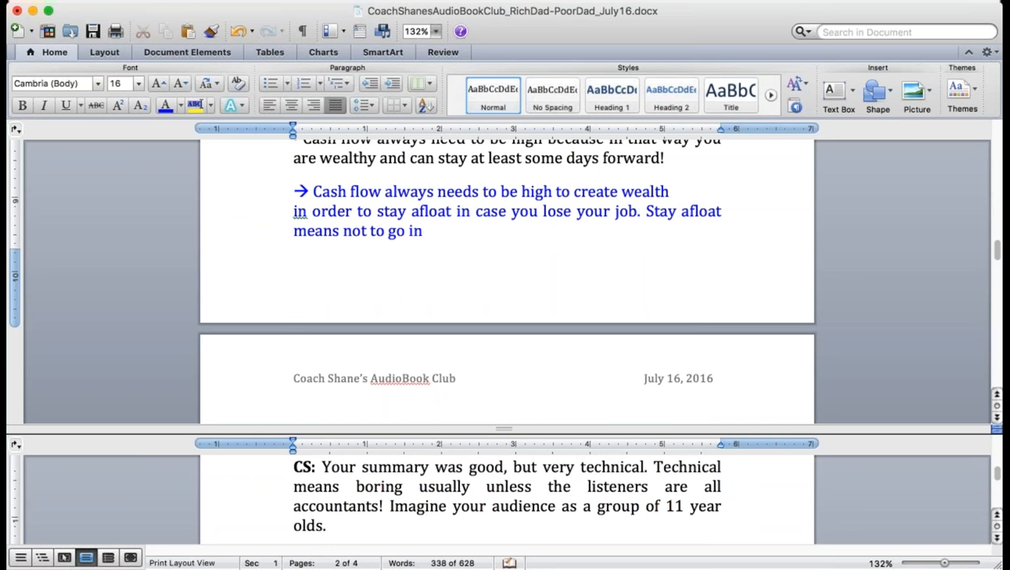
text(to debt.)
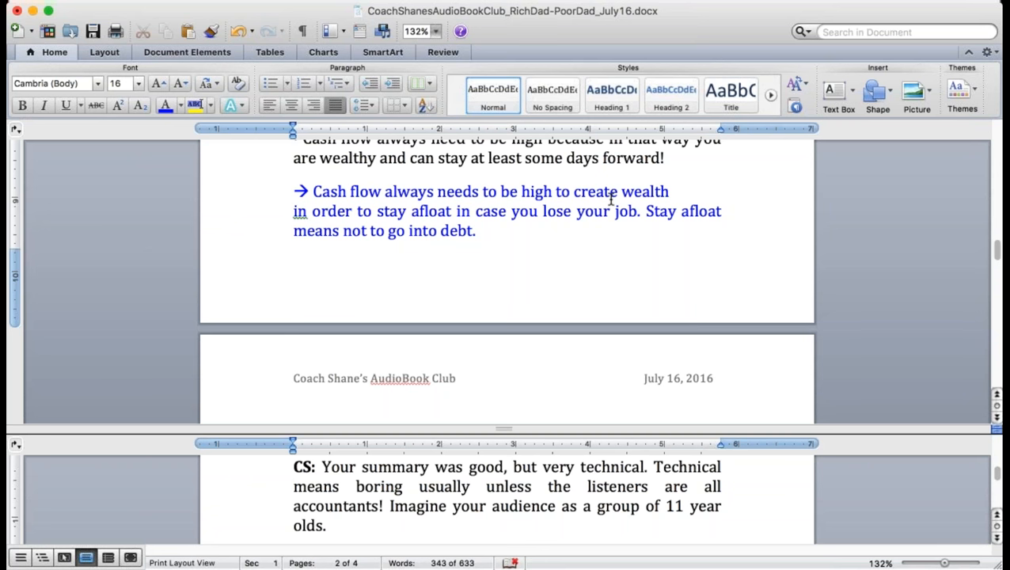
click(647, 211)
text(()
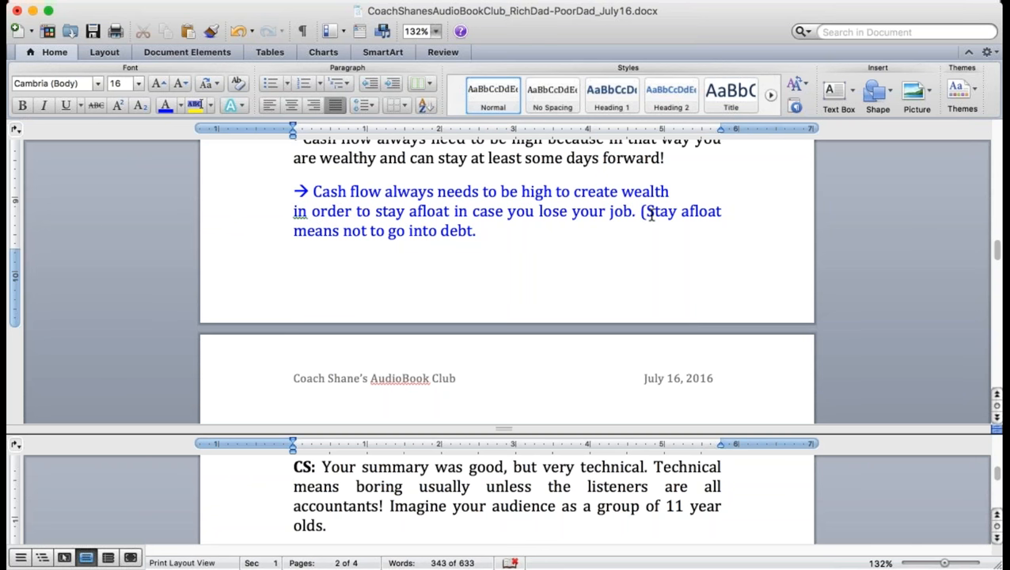
key(End)
text())
key(Down)
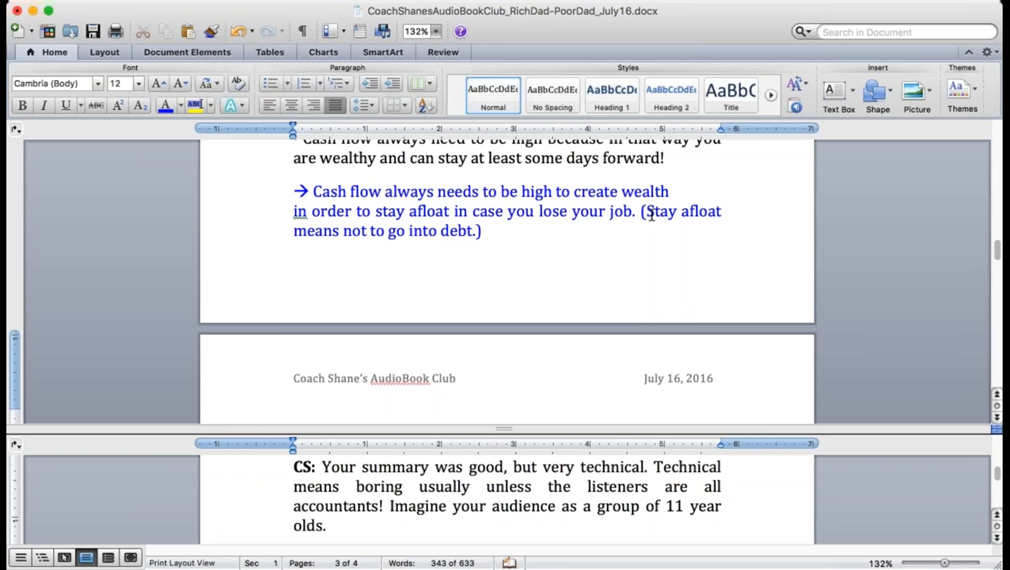
scroll(651, 214, down, 8)
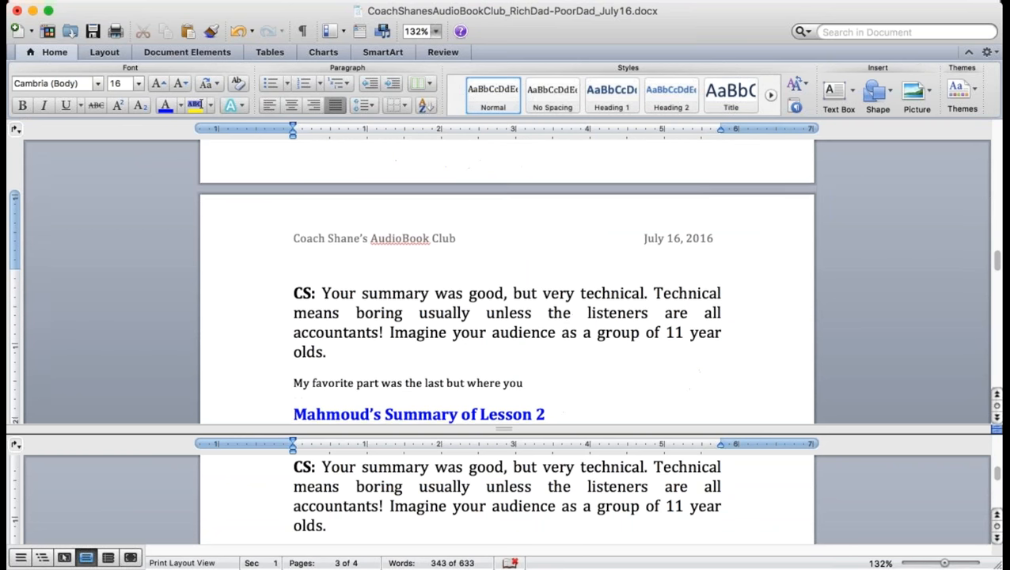
scroll(651, 214, down, 3)
scroll(651, 215, down, 3)
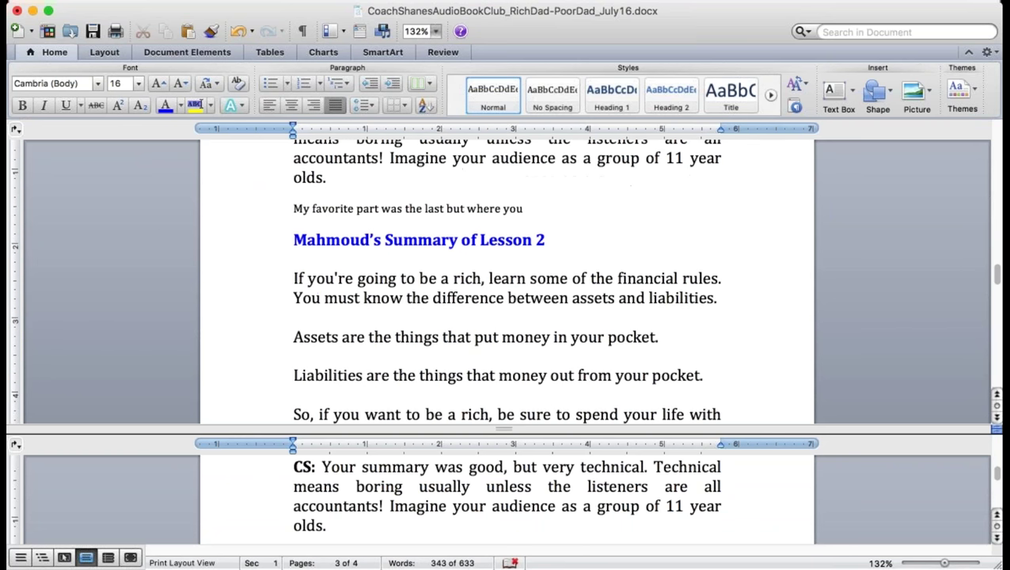
Erase stray characters after 'where you' and make the upper pane taller
click(545, 192)
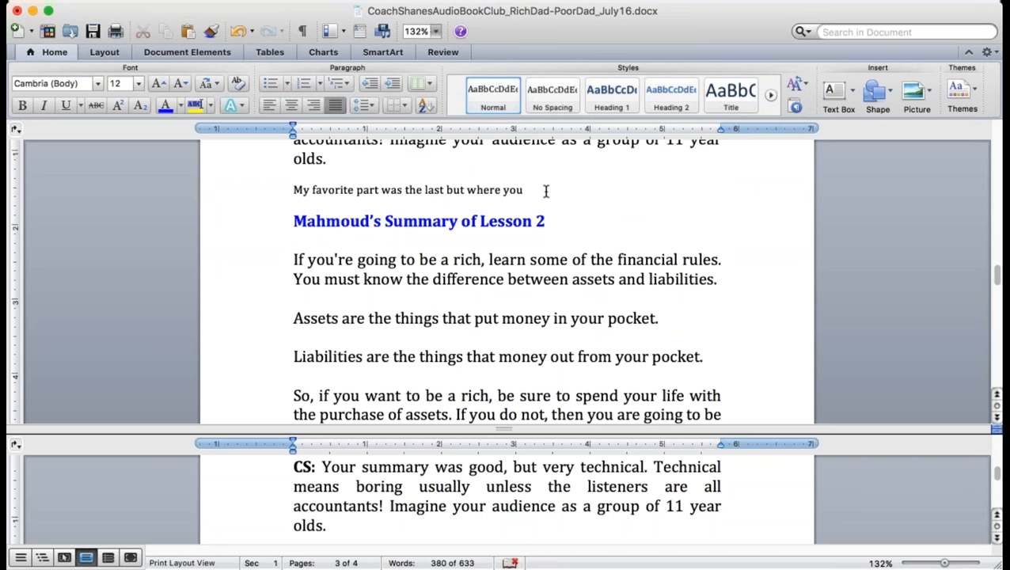
text(YEAH)
key(BackSpace)
key(BackSpace)
key(BackSpace)
key(BackSpace)
click(734, 394)
drag(505, 433, 505, 493)
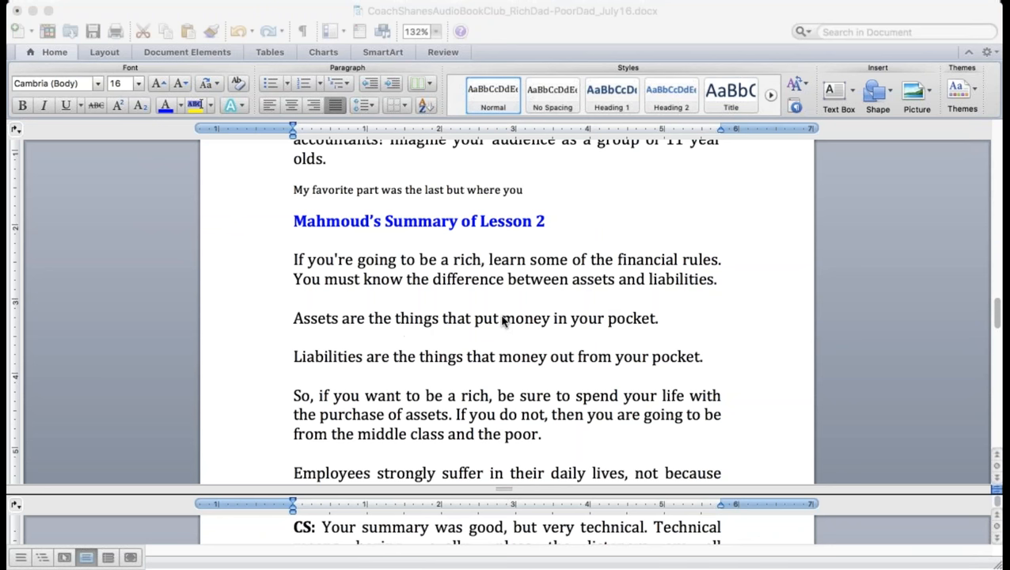
Bring the Lesson 2 summary heading into view ready for corrections
click(344, 367)
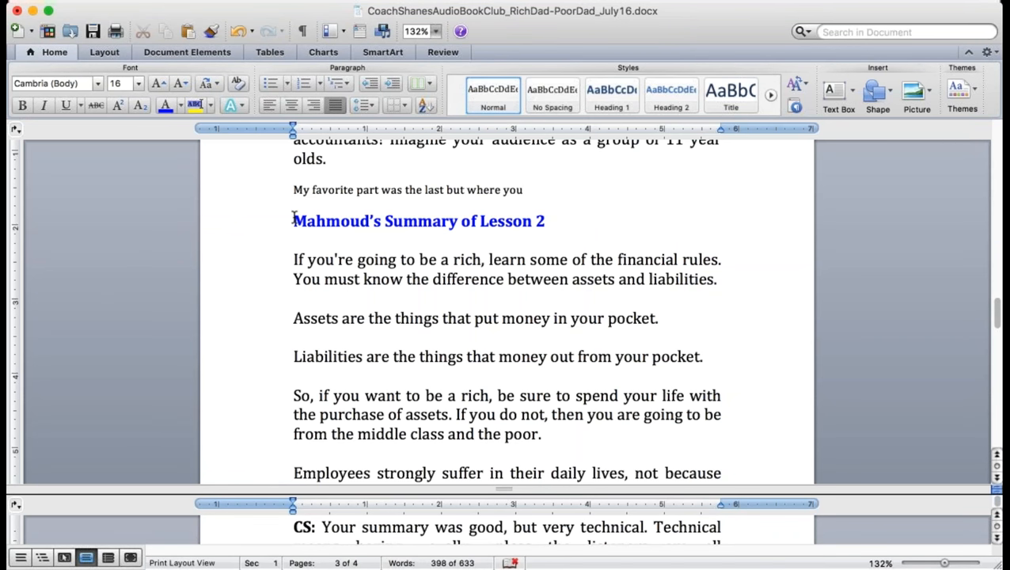
drag(293, 221, 554, 220)
key(super+c)
click(528, 302)
Replace 'and' with 'or' before 'the poor' and list liabilities as credit cards, loans, premiums
click(474, 433)
key(BackSpace)
key(BackSpace)
key(BackSpace)
text(or)
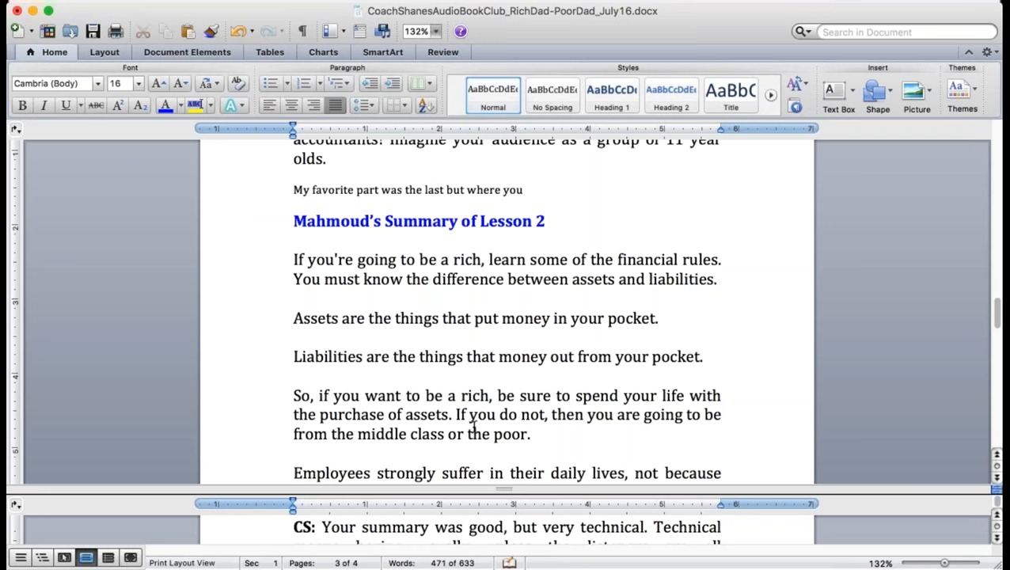
scroll(474, 427, down, 1)
scroll(474, 428, down, 3)
scroll(474, 427, down, 3)
scroll(474, 427, down, 2)
scroll(474, 427, down, 2)
scroll(474, 427, down, 2)
scroll(474, 427, down, 2)
scroll(474, 428, down, 2)
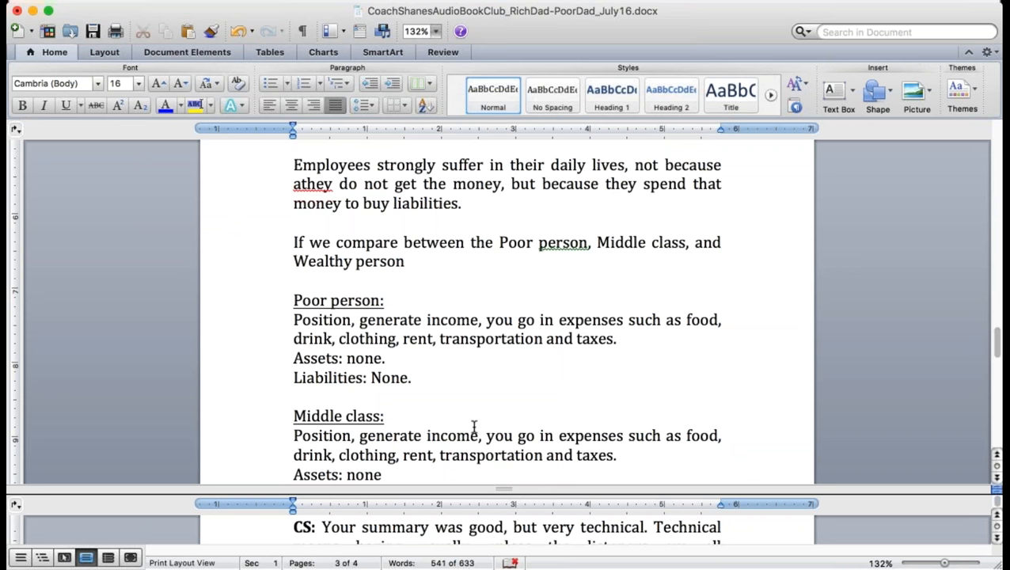
text(cards, loans, premiums.)
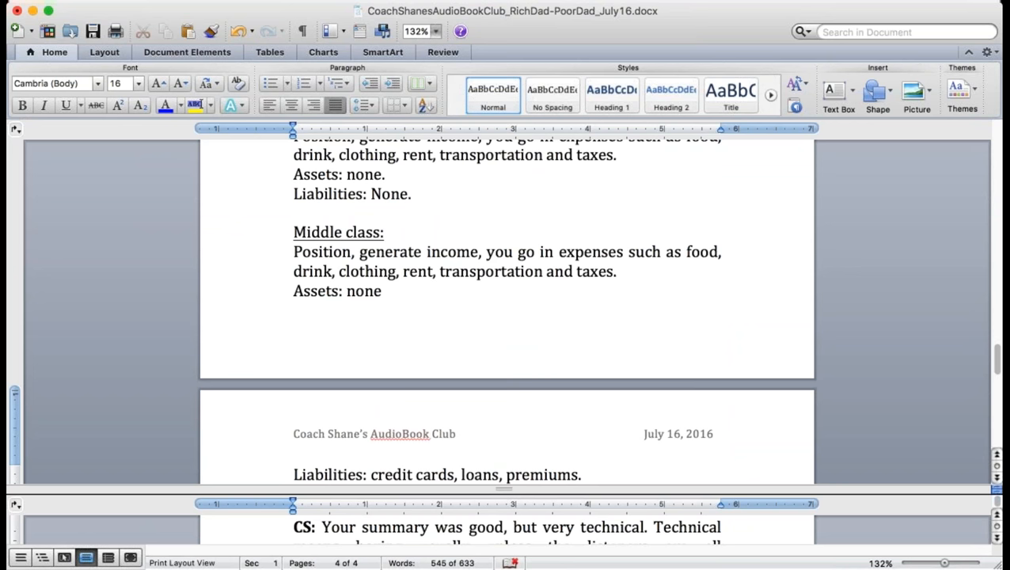
scroll(506, 317, down, 2)
scroll(507, 317, down, 2)
scroll(506, 317, down, 2)
scroll(507, 317, down, 2)
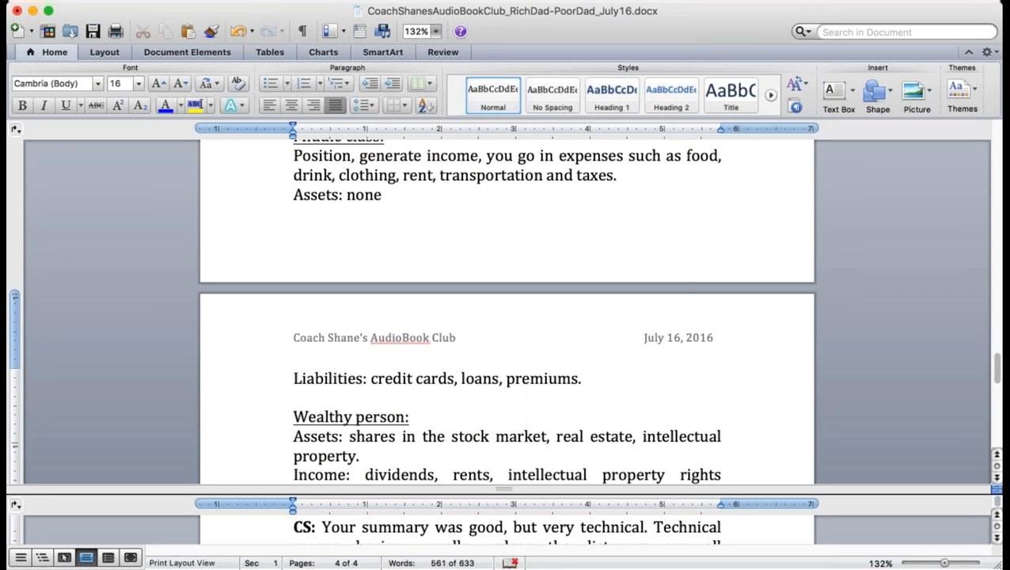
scroll(506, 317, down, 2)
scroll(507, 316, down, 2)
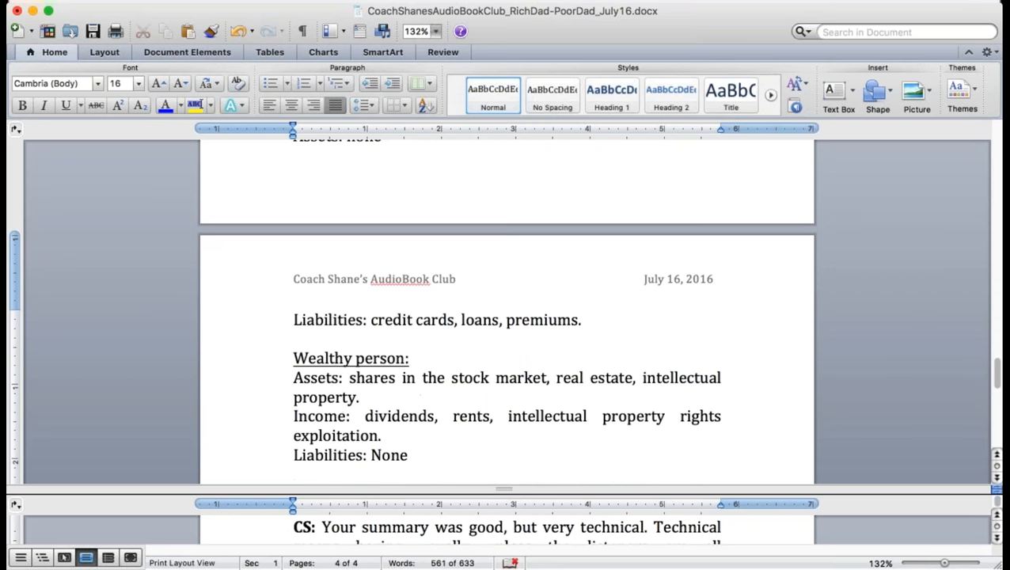
scroll(506, 316, down, 2)
scroll(506, 317, down, 2)
scroll(507, 317, down, 1)
scroll(506, 316, down, 1)
scroll(506, 316, down, 1)
scroll(506, 317, down, 1)
scroll(506, 316, down, 1)
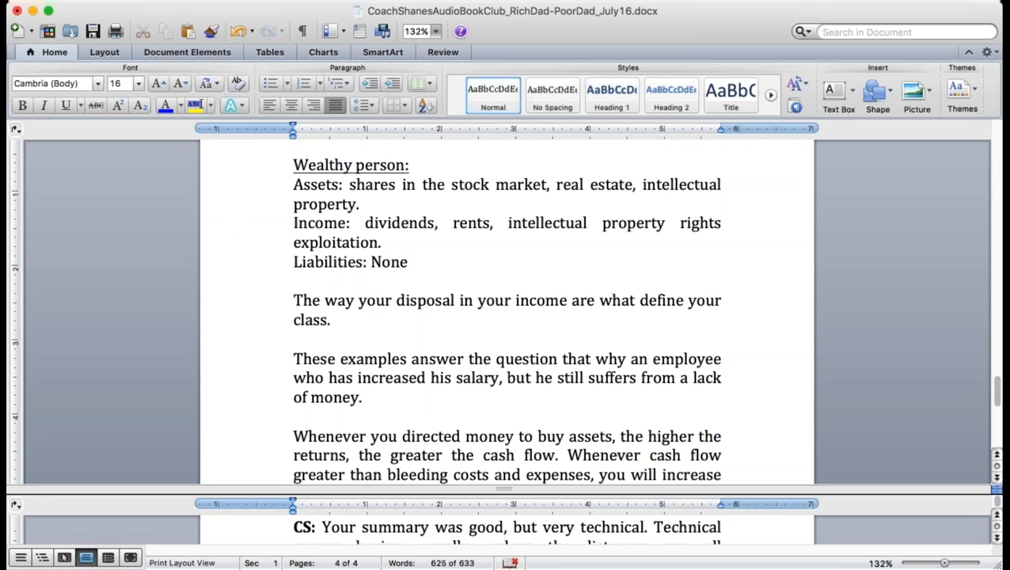
scroll(507, 309, down, 4)
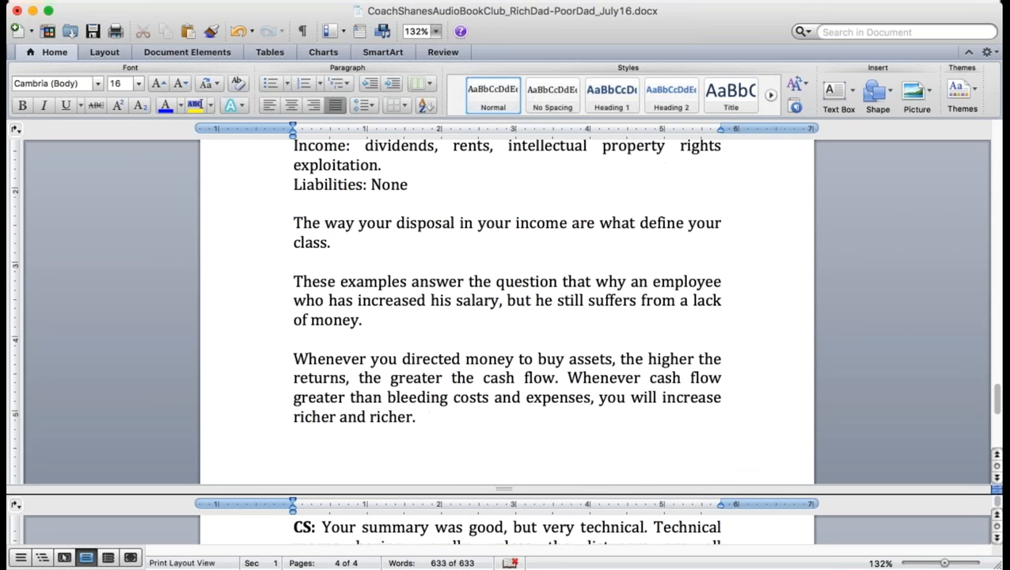
Paste a copy of the Lesson 2 summary heading for Eva and save the document
key(super+v)
scroll(427, 418, down, 2)
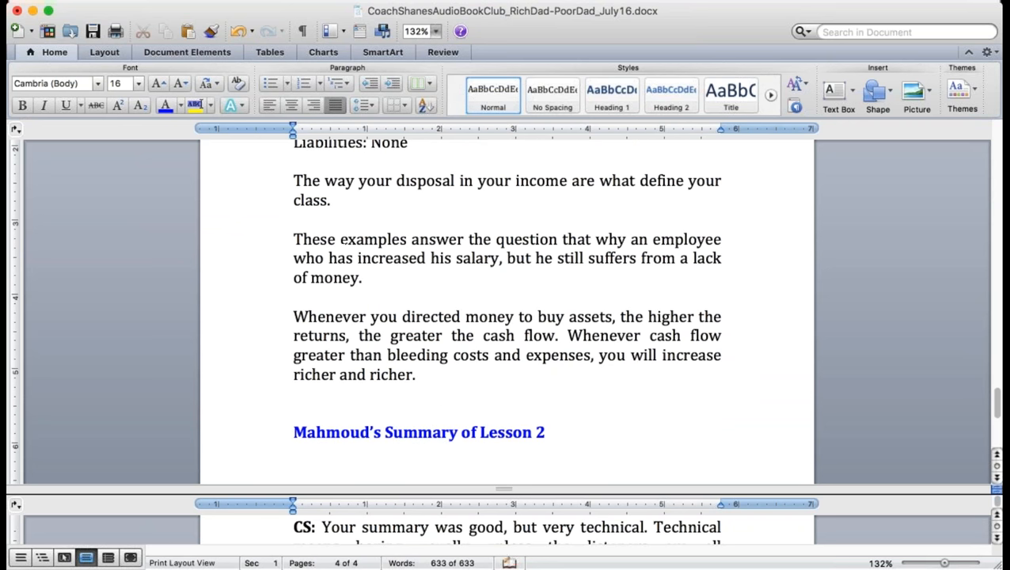
double_click(332, 432)
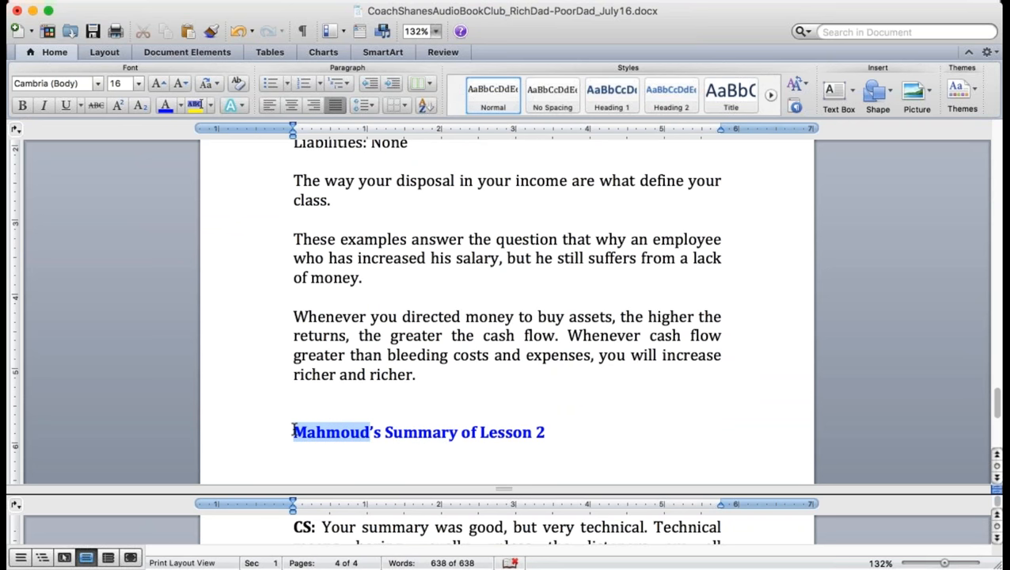
text(Eva)
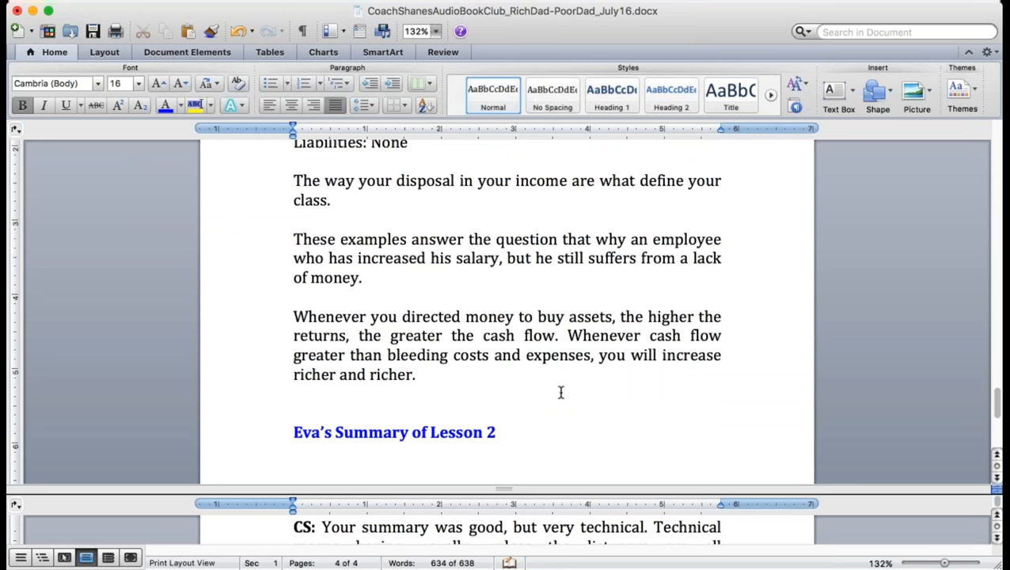
click(93, 31)
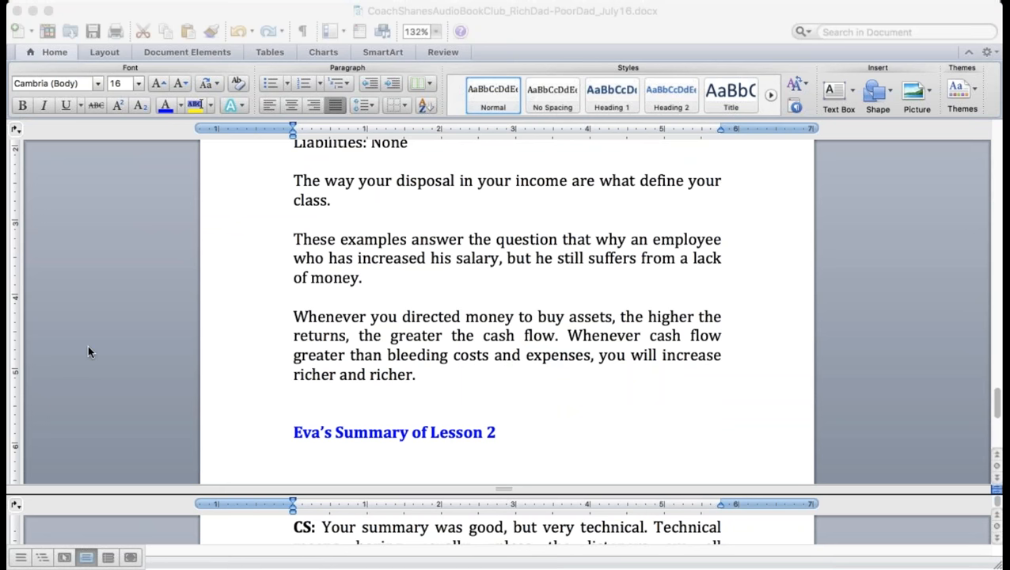
Paste Eva's lesson notes below her heading in the document font, non-bold and black
click(250, 345)
click(541, 434)
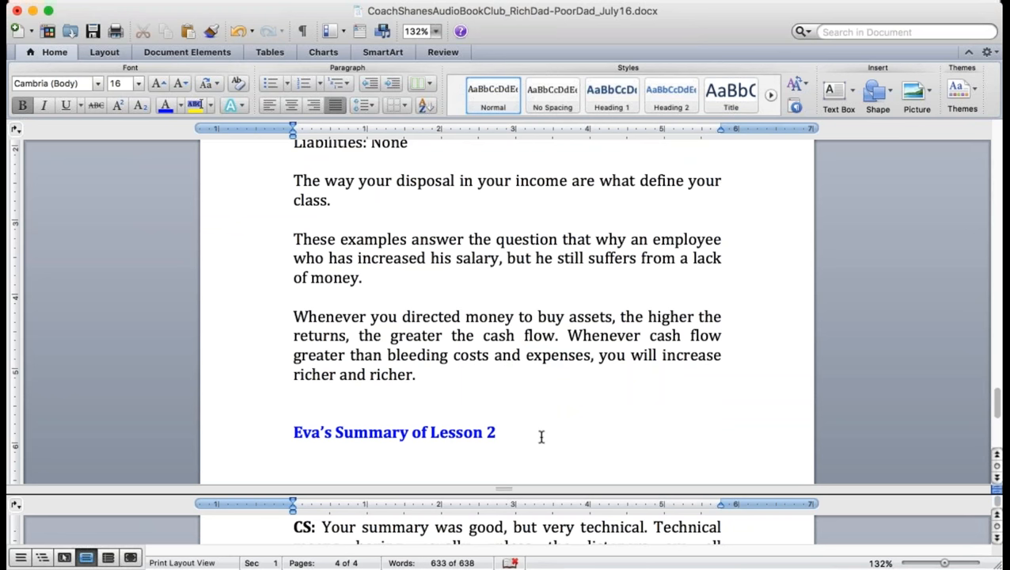
key(super+v)
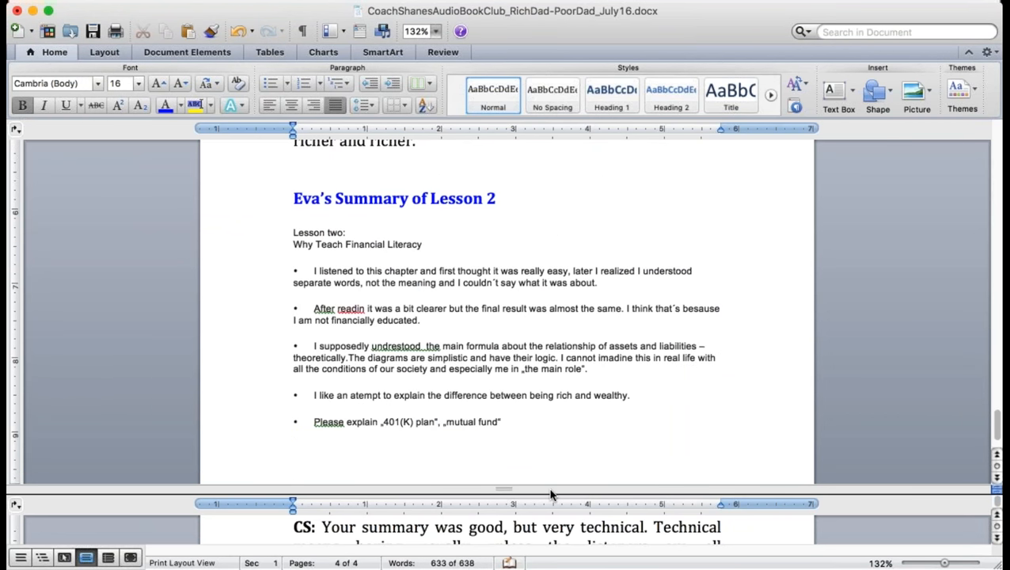
key(super+z)
mouse_move(671, 450)
mouse_down()
mouse_move(299, 128)
mouse_move(294, 210)
mouse_up()
click(26, 106)
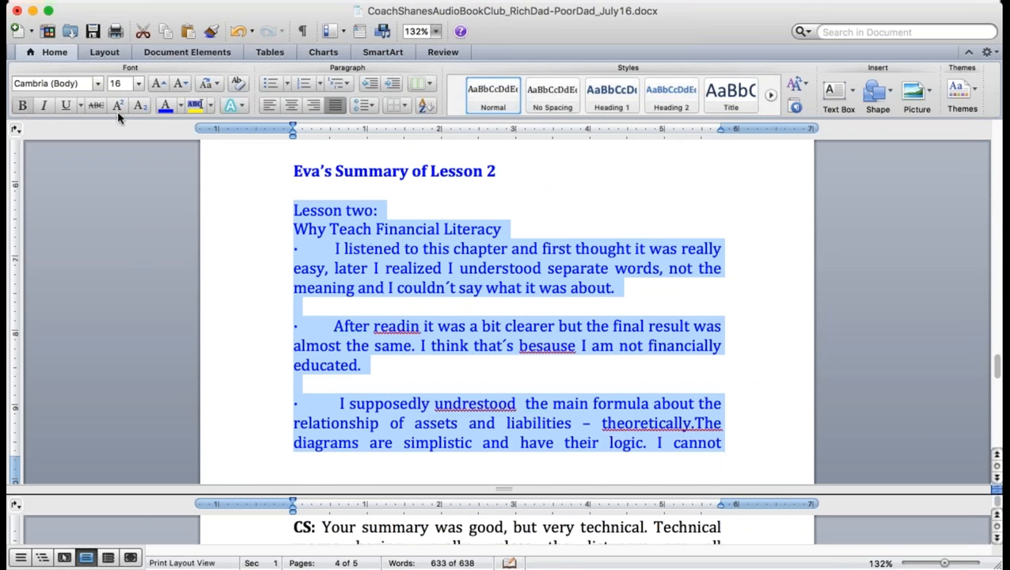
click(165, 105)
Write the CS comment praising the approach comparing poor and middle-class folks, fixing typos
click(590, 194)
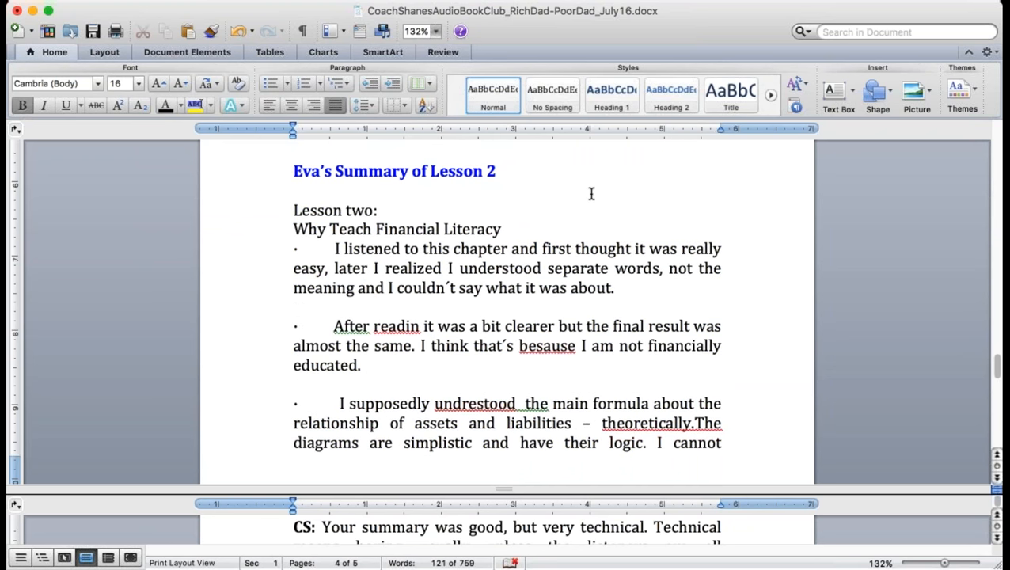
scroll(590, 194, up, 2)
scroll(591, 194, up, 2)
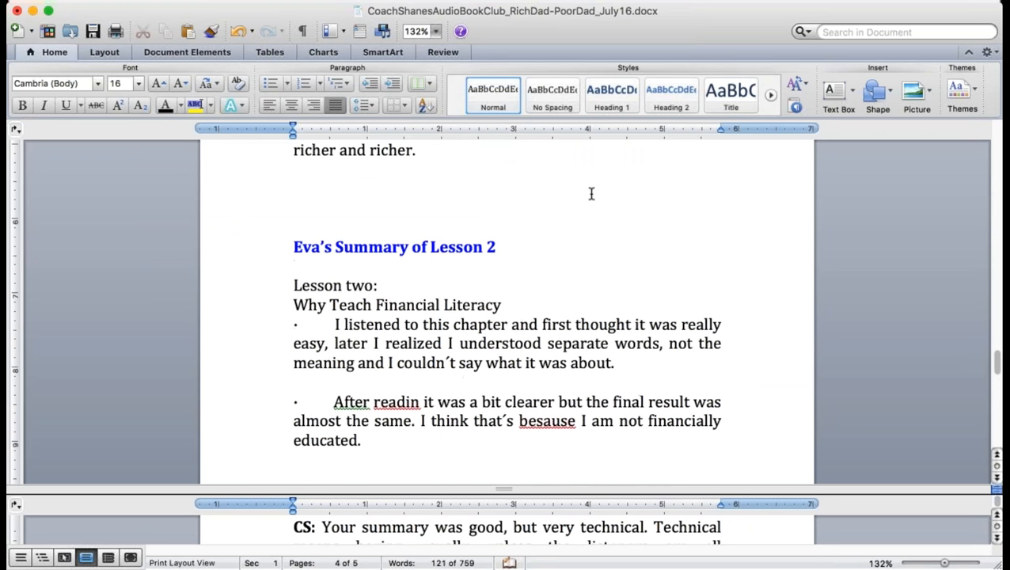
text(CS:)
text( Less technical, but still not easy en)
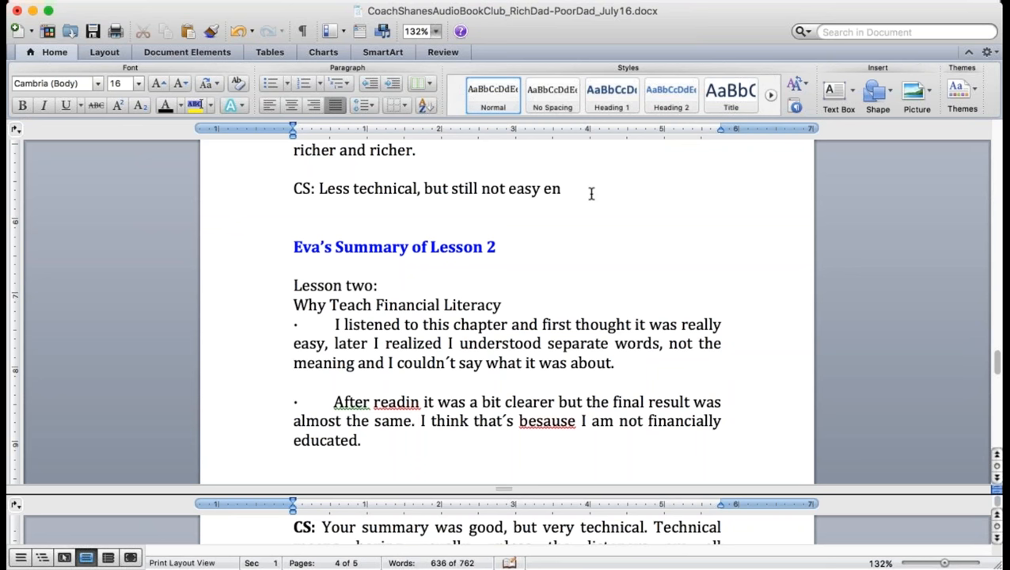
text(ough for a child)
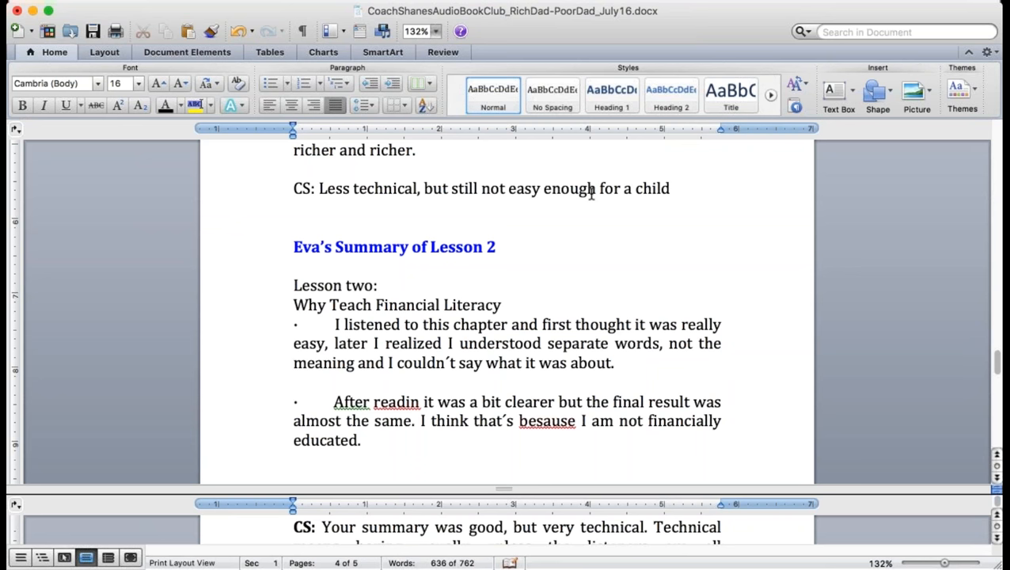
text( to  understan)
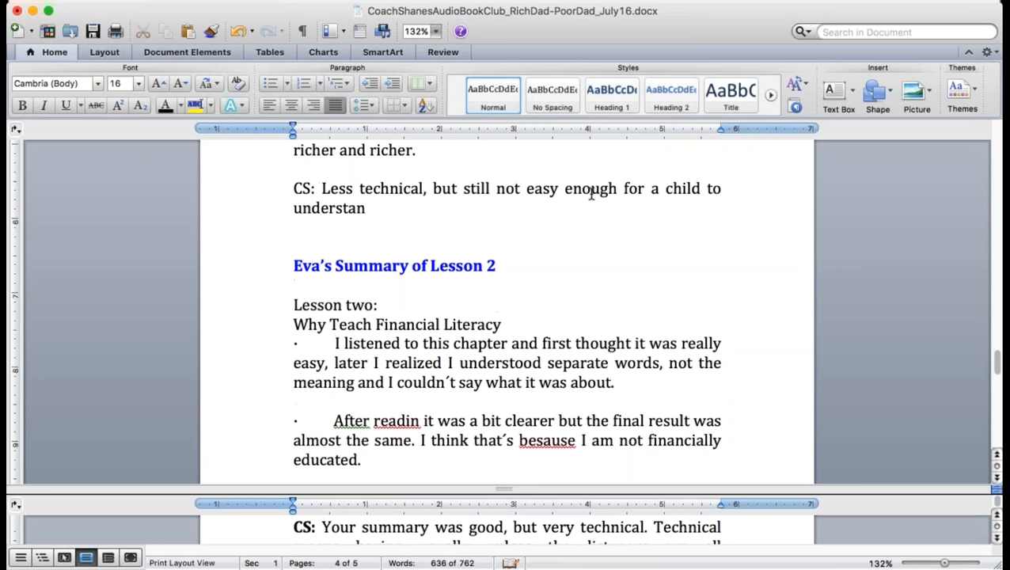
text(d. I rea)
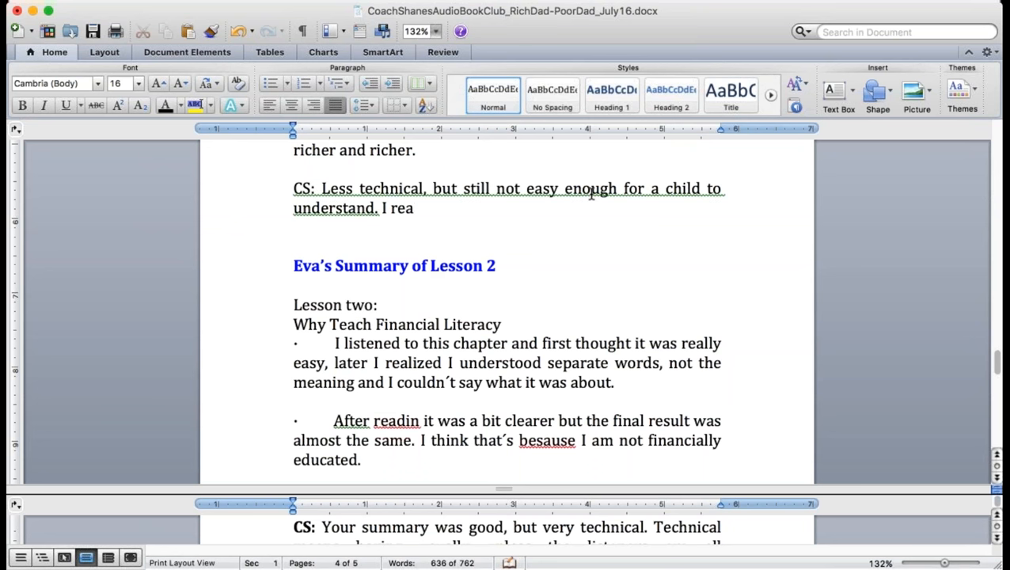
text(lly like hour)
key(BackSpace)
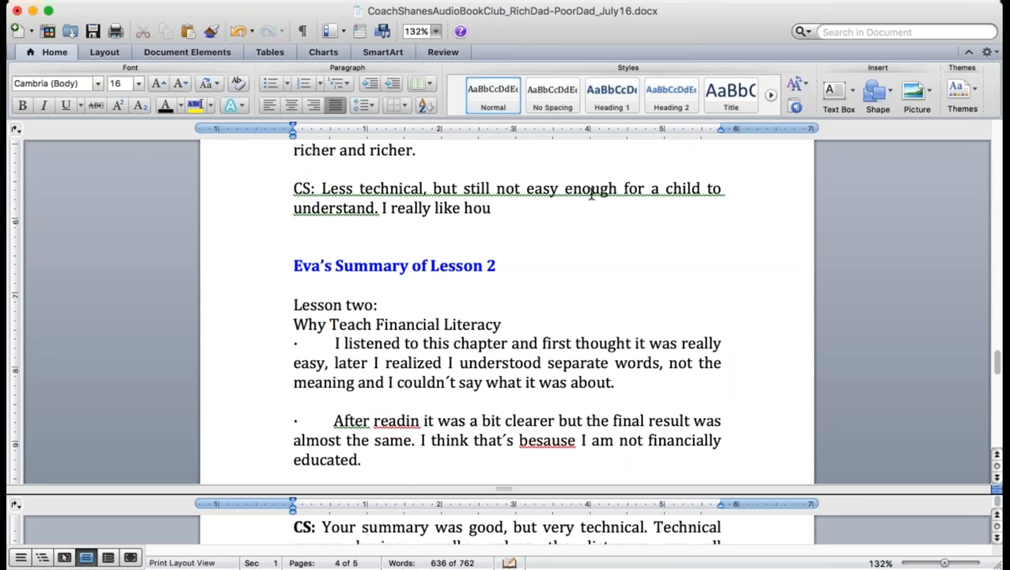
key(BackSpace)
key(BackSpace)
key(BackSpace)
text(your apr)
key(BackSpace)
text(prao)
key(BackSpace)
key(BackSpace)
text(orach - how you compare the poor and the mi)
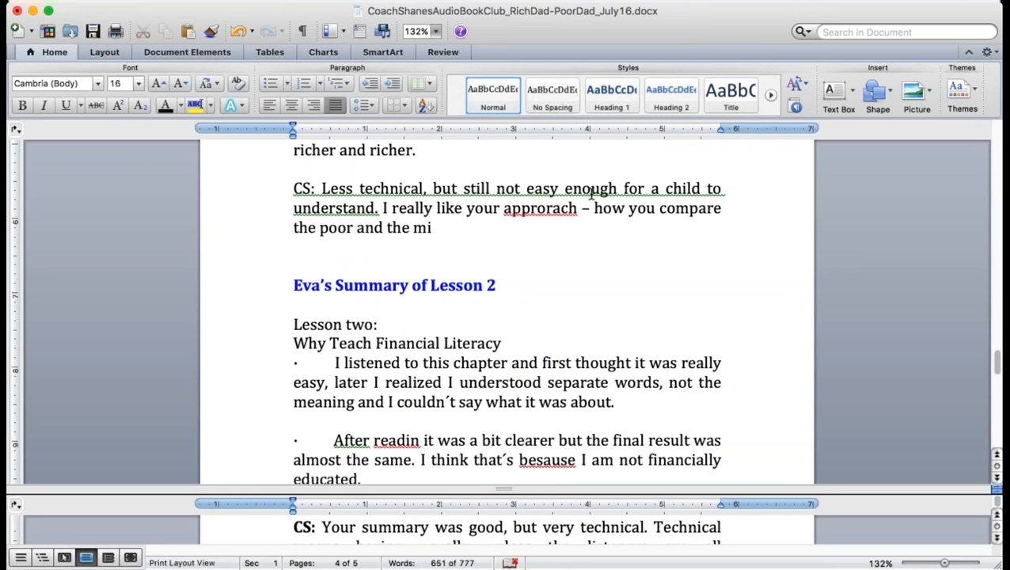
key(BackSpace)
key(BackSpace)
text(m)
text(iddle class)
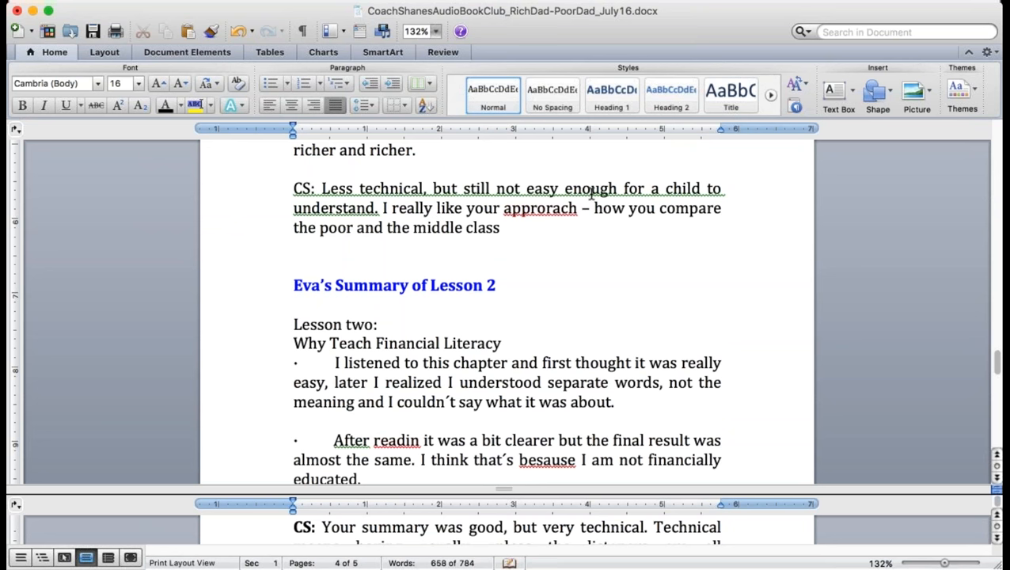
text( folks.)
key(Delete)
key(Delete)
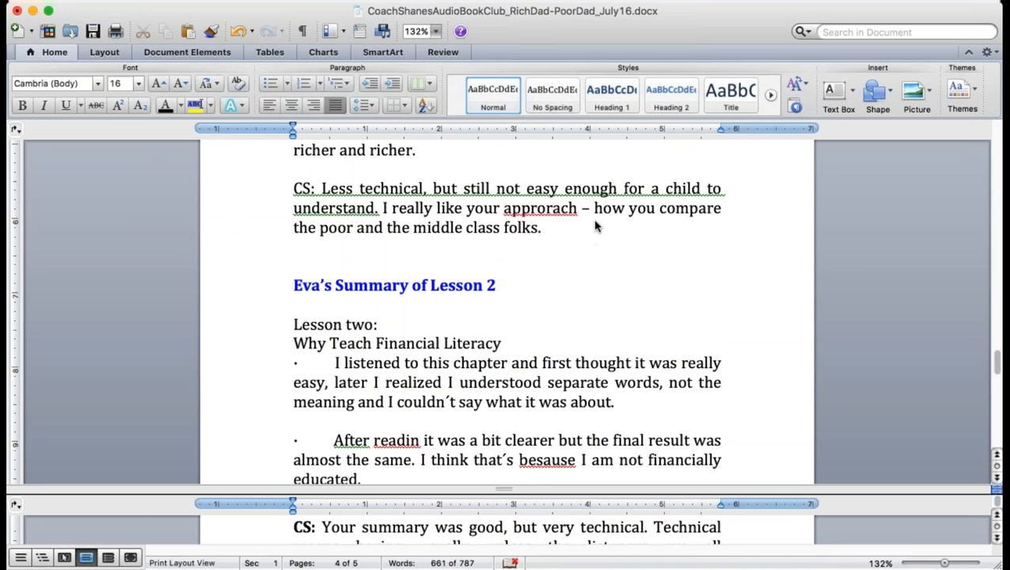
Correct 'approrach' to 'approach' and make the CS label bold
click(540, 208)
key(BackSpace)
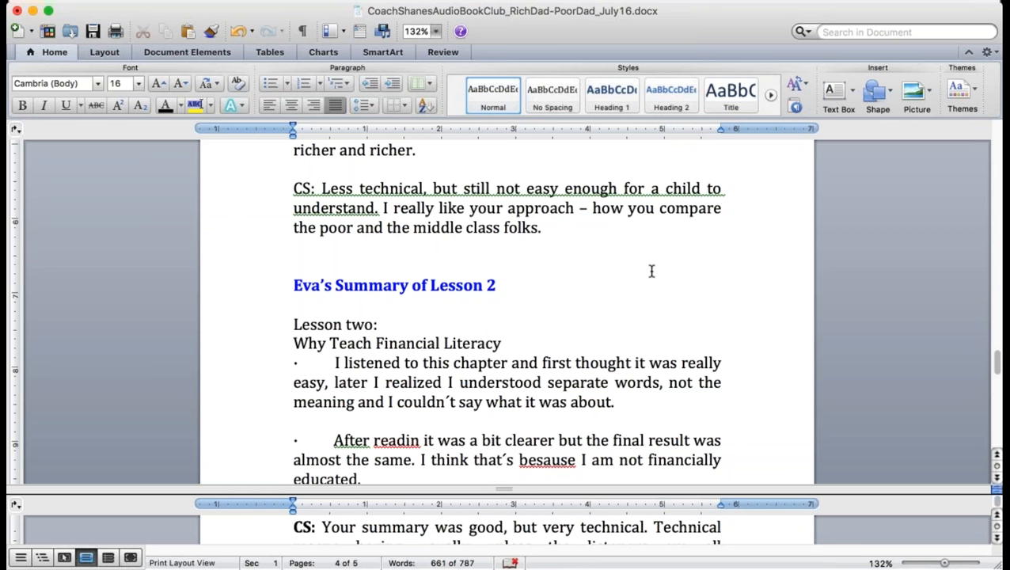
drag(313, 188, 293, 188)
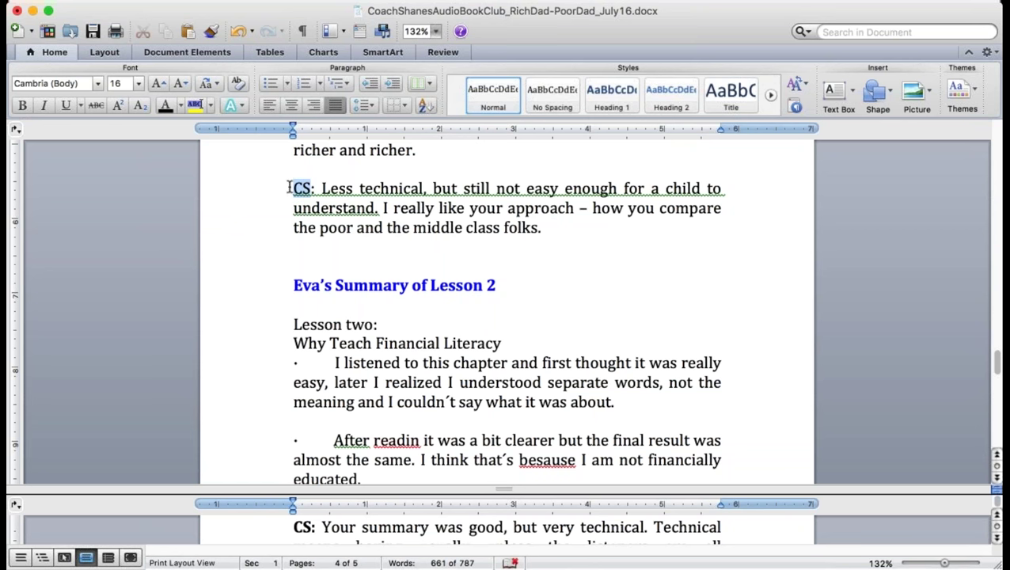
click(23, 106)
click(579, 237)
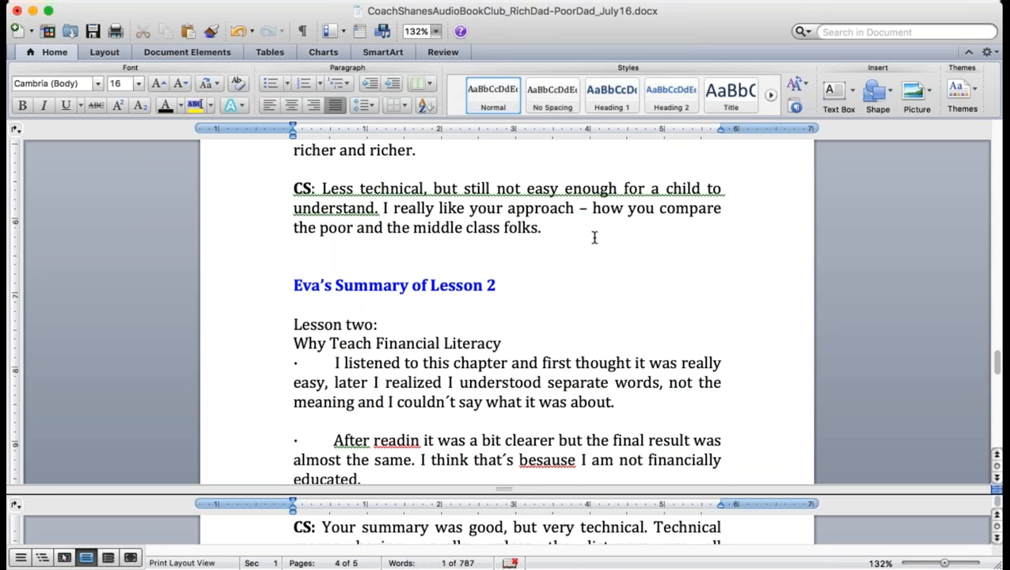
Finish the sentence ending 'listening to what you wrote.' and expand Obv to Obviously, pic to picture
key(Return)
text(Obv)
text( using a pic to)
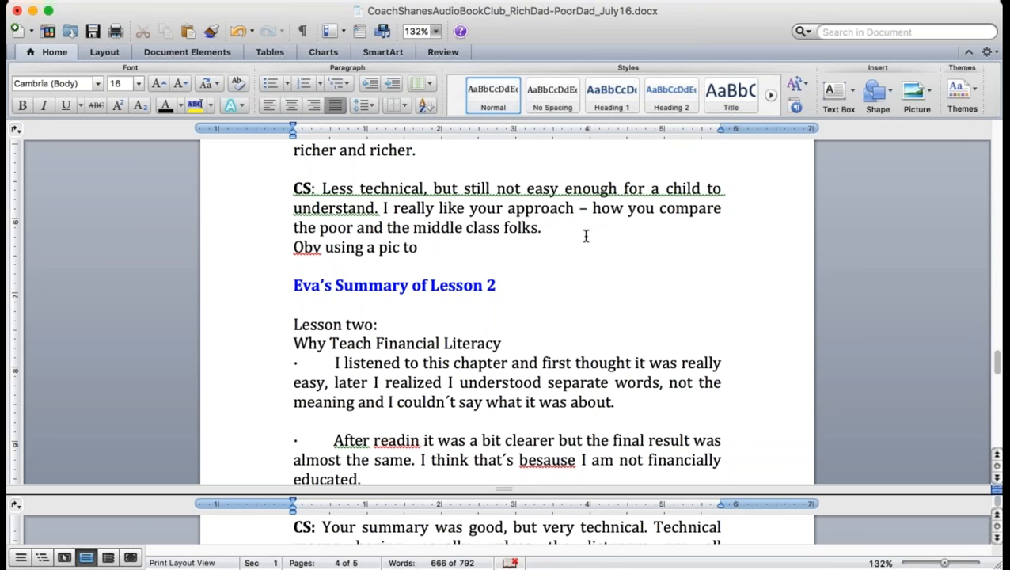
text( show the d)
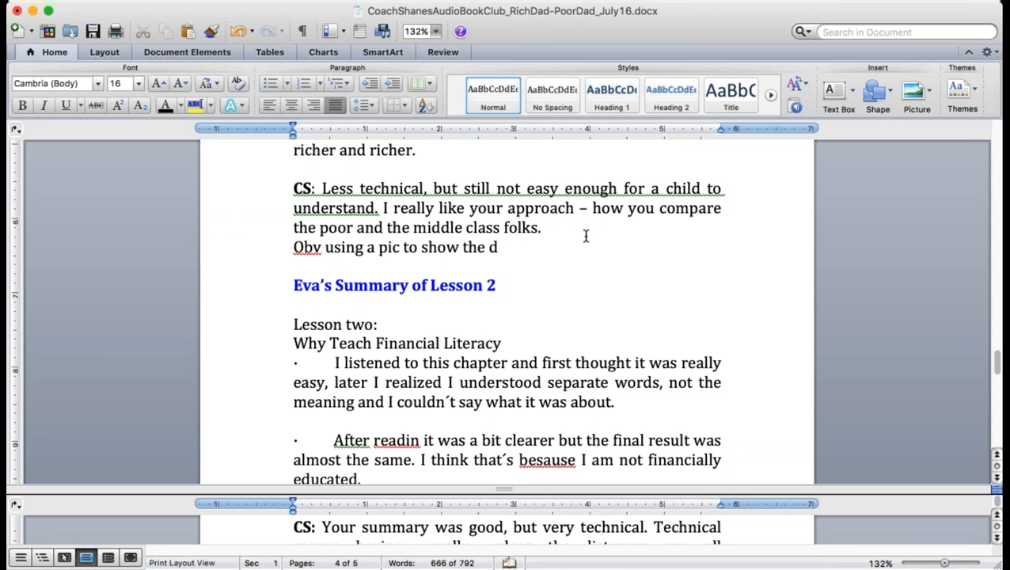
text(ifferences)
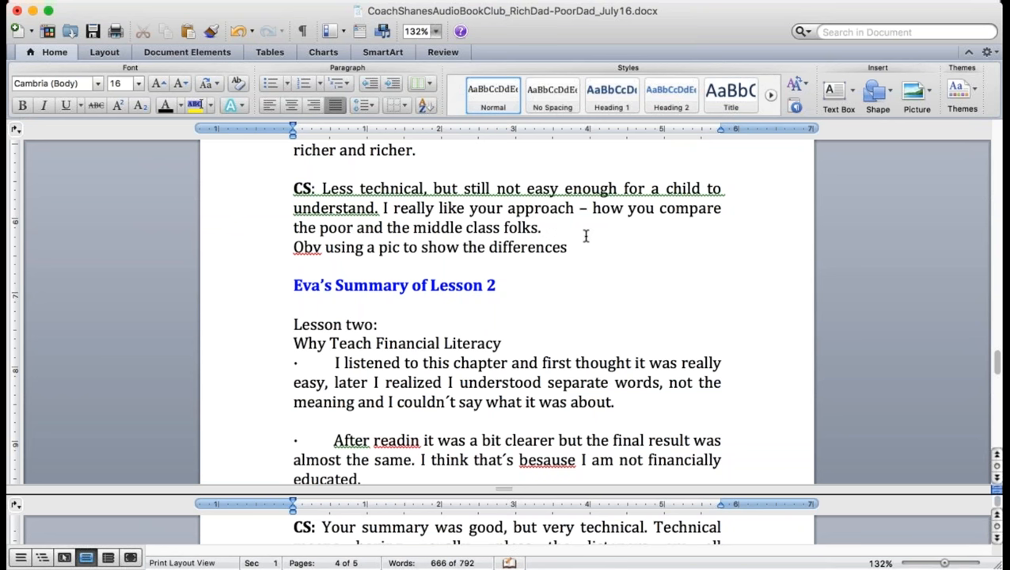
text( is)
text( the easiest)
text( way but)
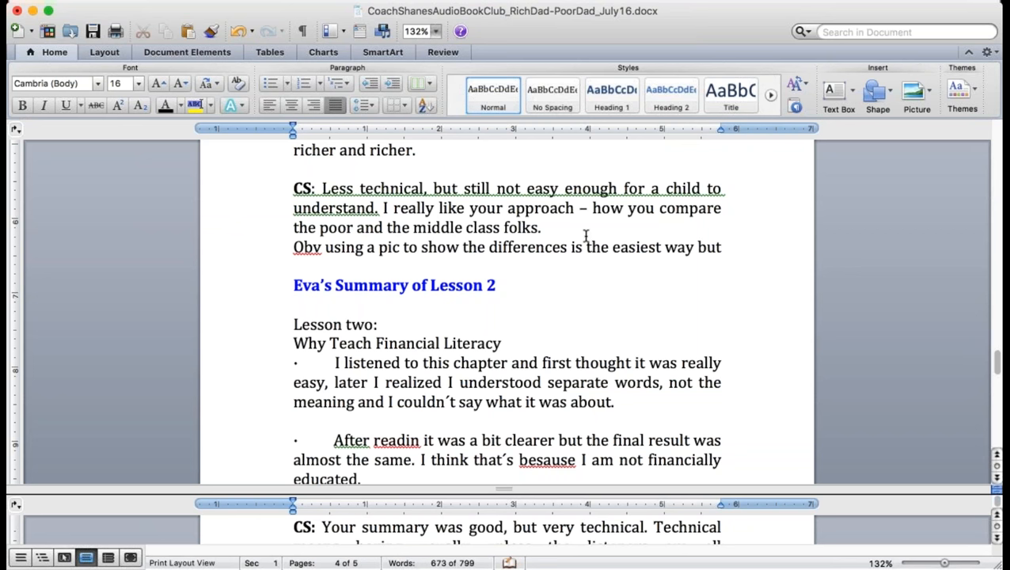
text( for summa)
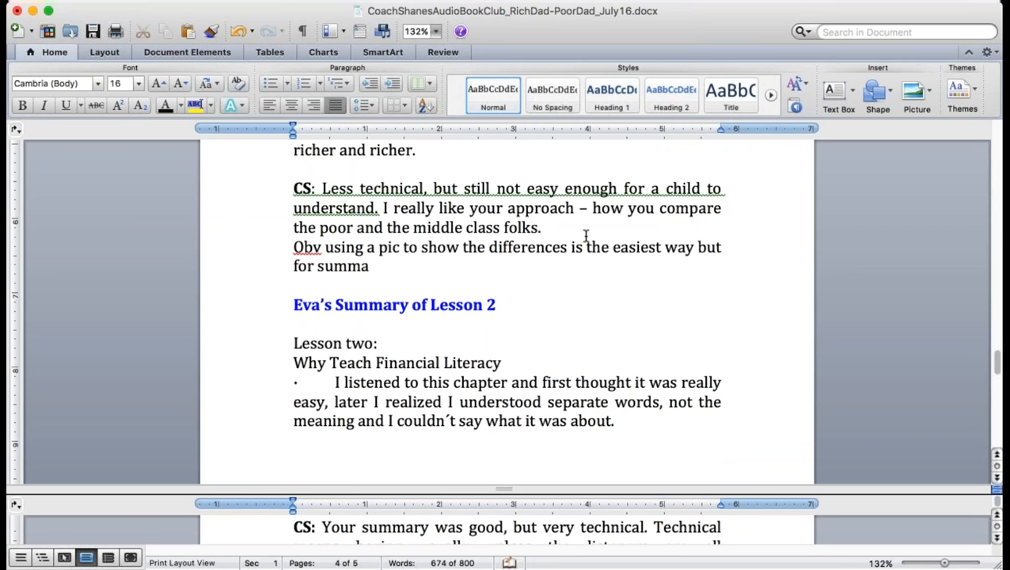
text(ry, we don't use pictures)
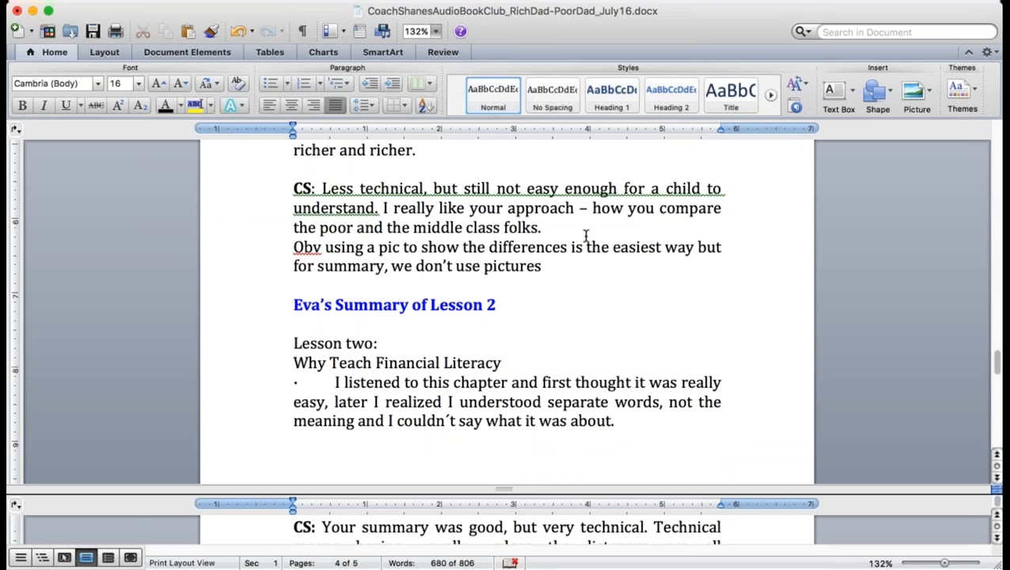
text(.)
text(Mostnpe)
key(BackSpace)
key(BackSpace)
key(BackSpace)
text(people will get a good idea o)
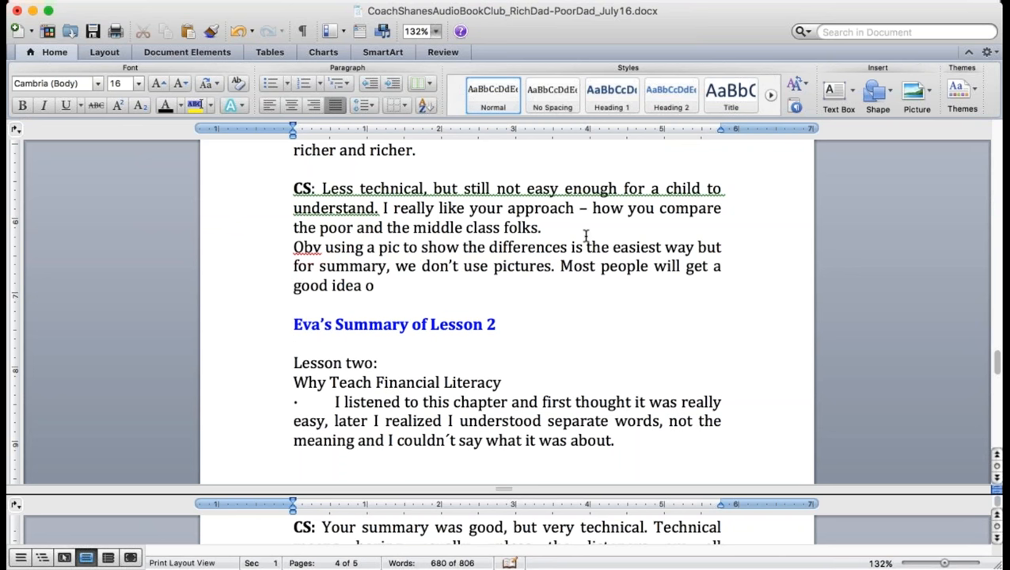
text(f what's going just)
key(BackSpace)
key(BackSpace)
key(BackSpace)
key(BackSpace)
text(on just by listenn)
key(BackSpace)
text(ing to what)
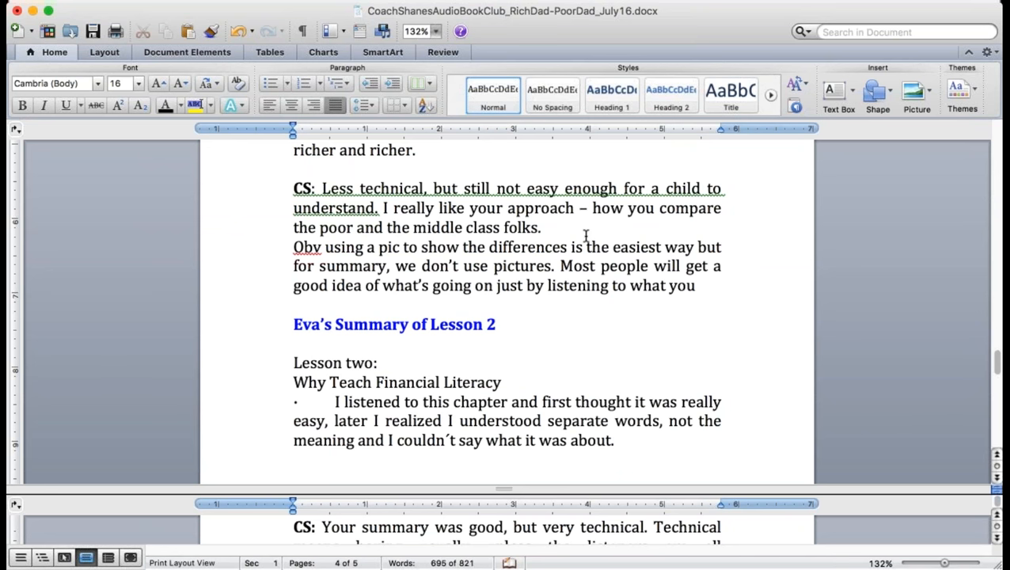
text( you wrote.)
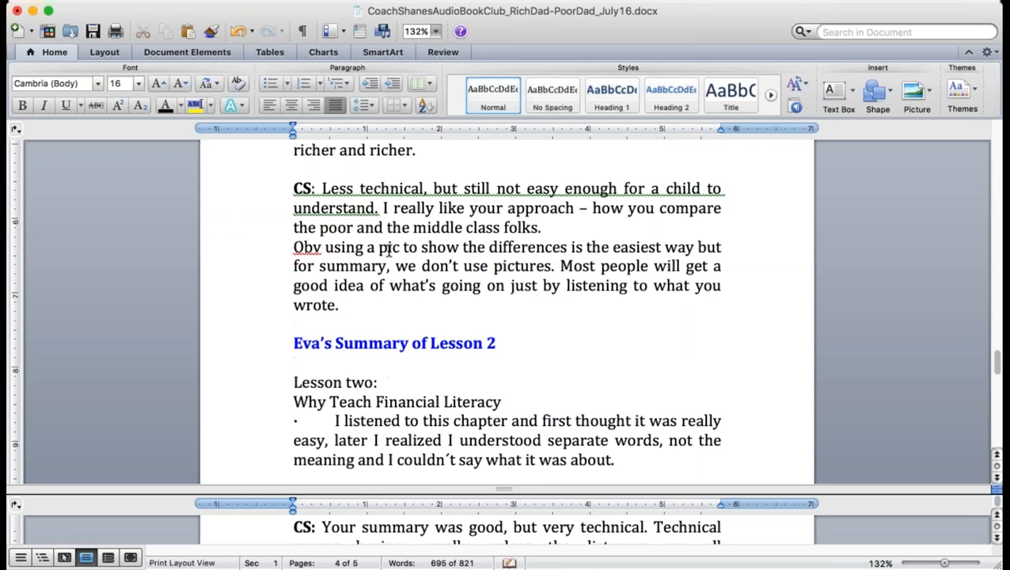
click(320, 247)
text(iou)
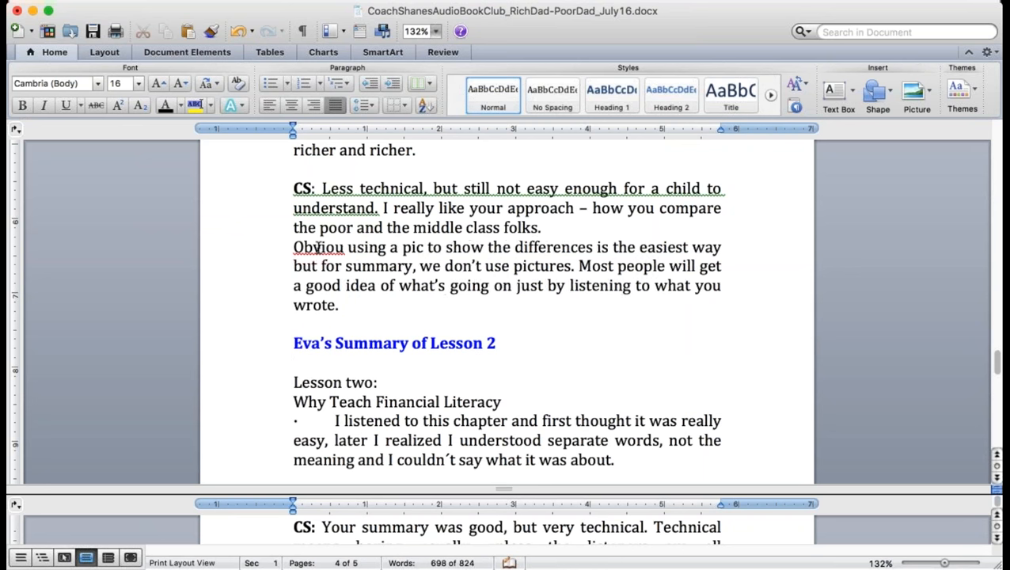
text(sly)
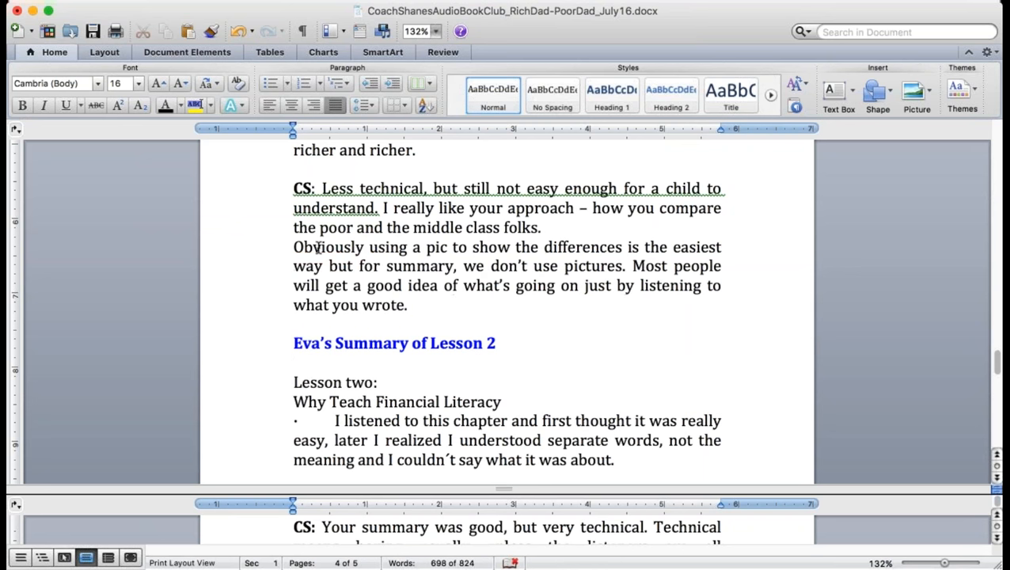
click(448, 247)
text(ture)
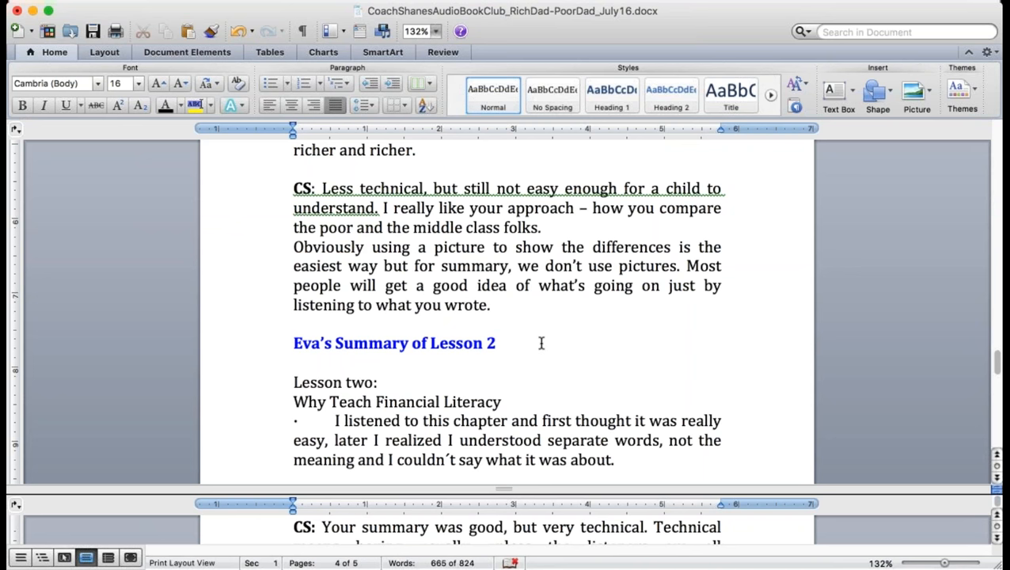
Write that assets and liabilities stay slippery even for native speakers and ESL students, Bold off
key(Return)
text(Most native sp)
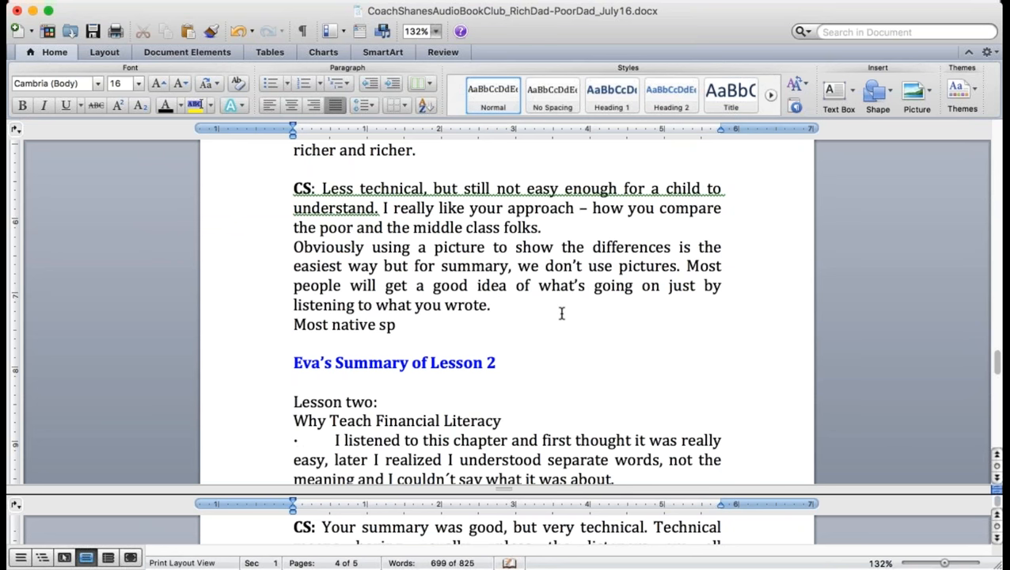
text(eakers AND ESL students know what assets a)
key(BackSpace)
text(a)
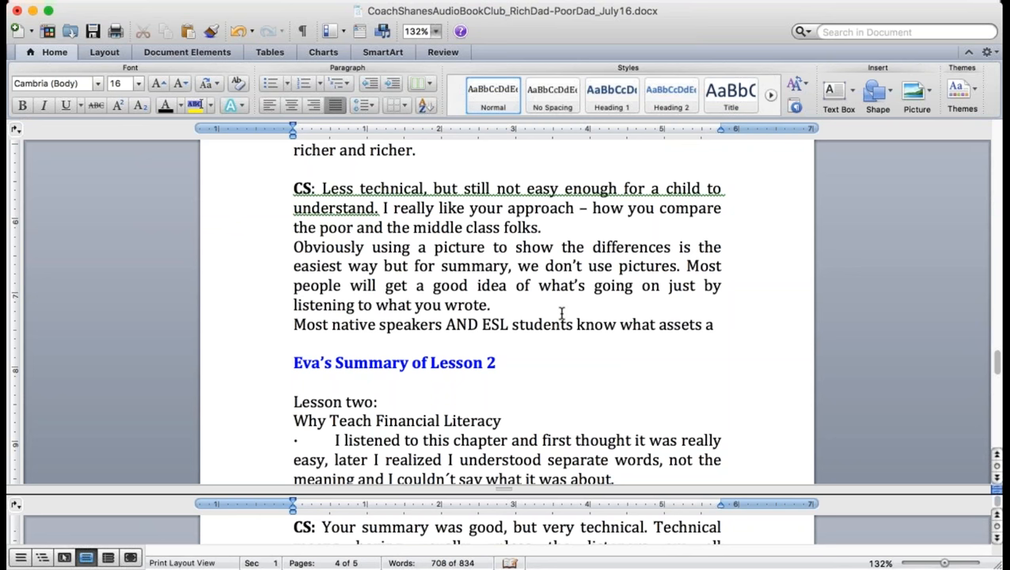
text(nd liabilities a)
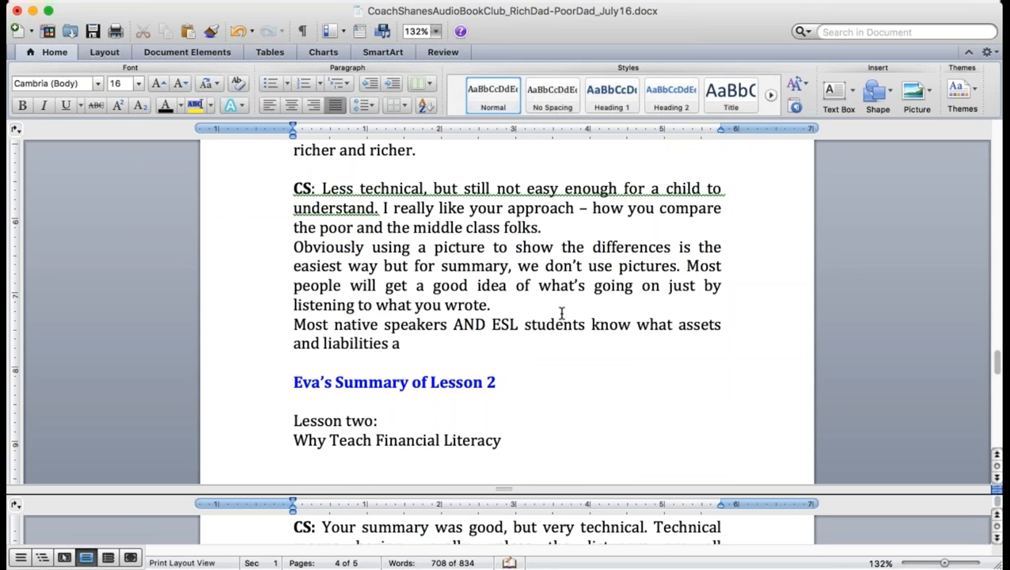
text(re but they)
key(BackSpace)
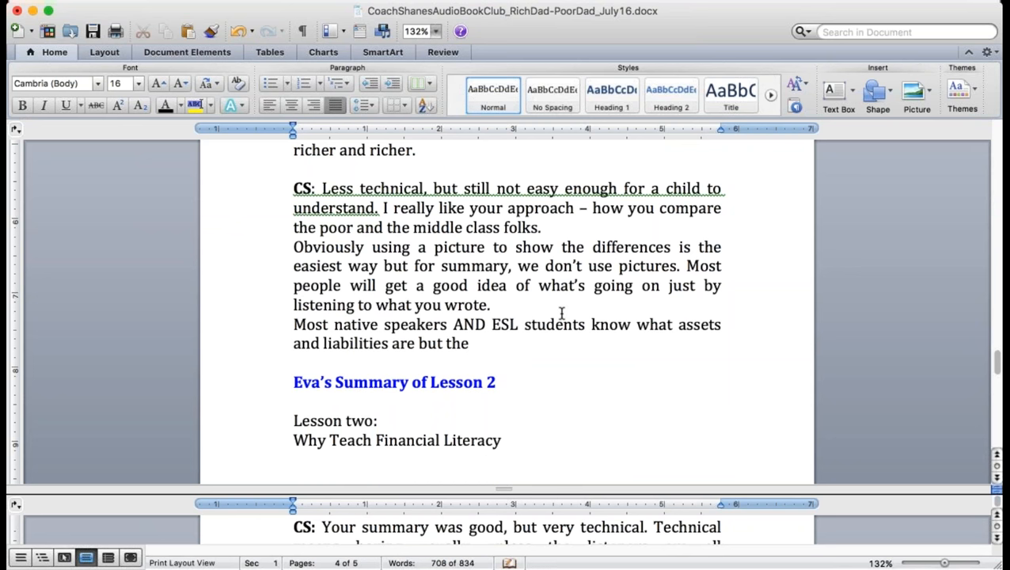
text(se are still s)
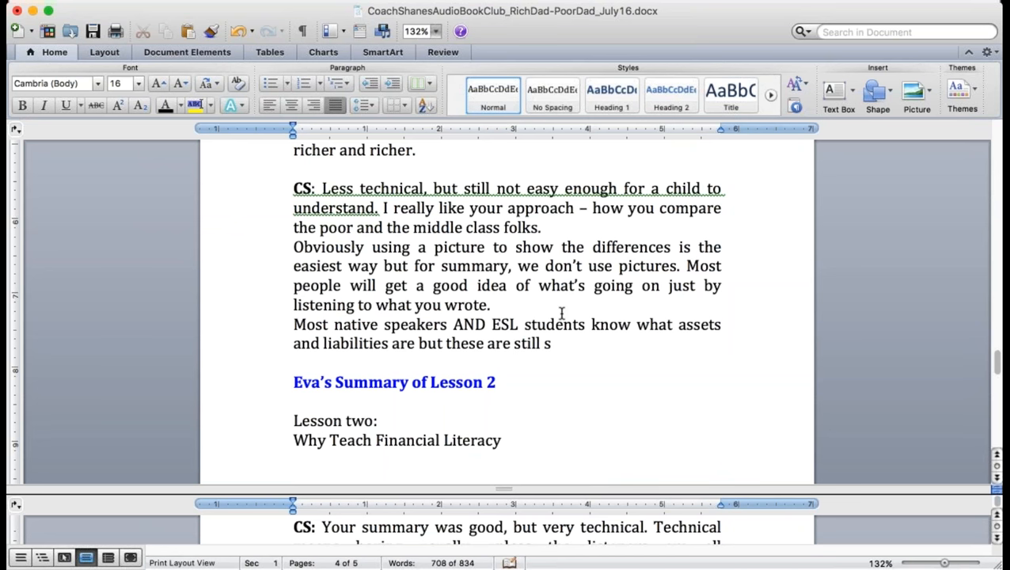
text(lippery con)
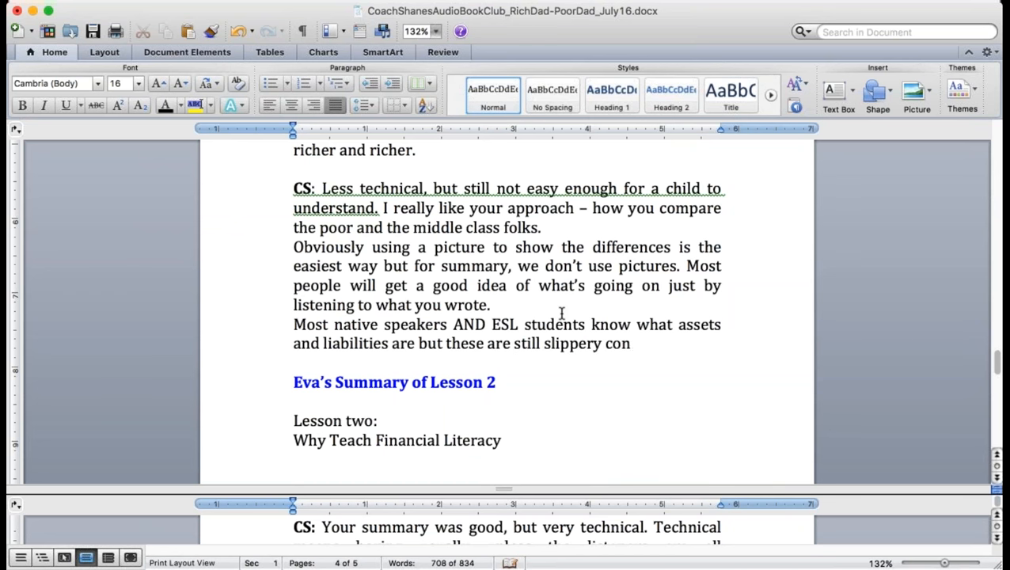
text(cepts and)
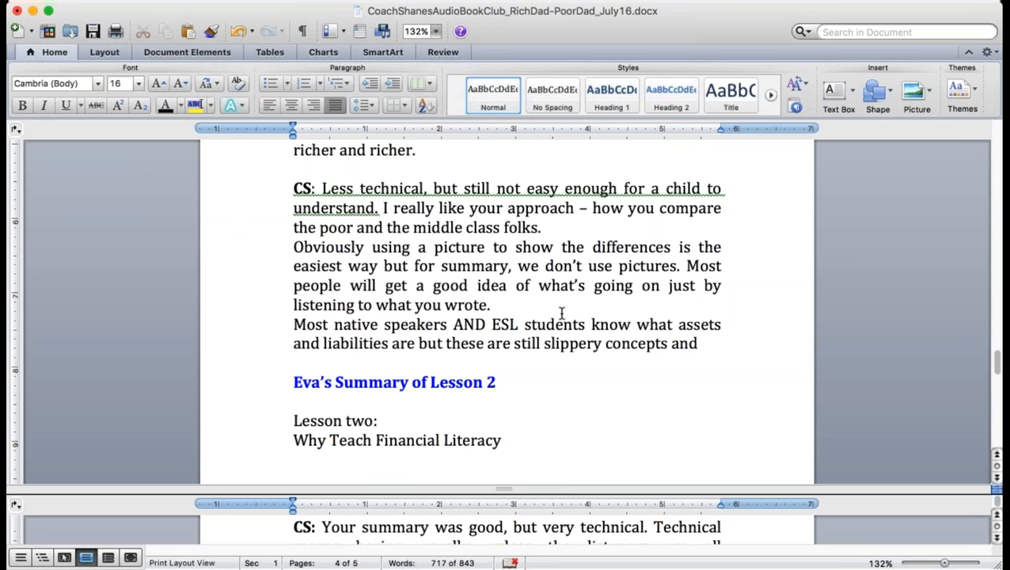
text( people in fact don't truly understand what)
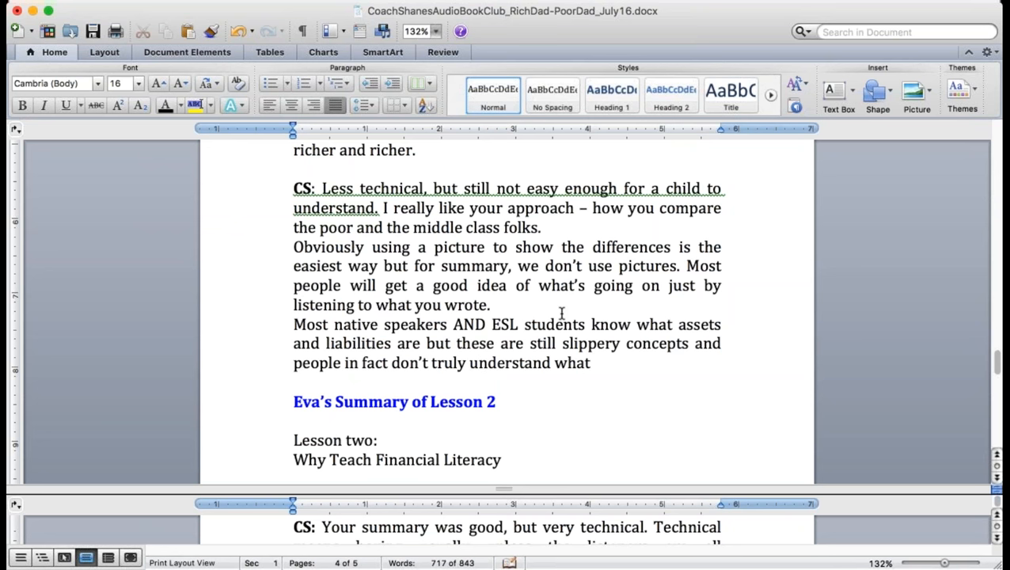
text( each term means.)
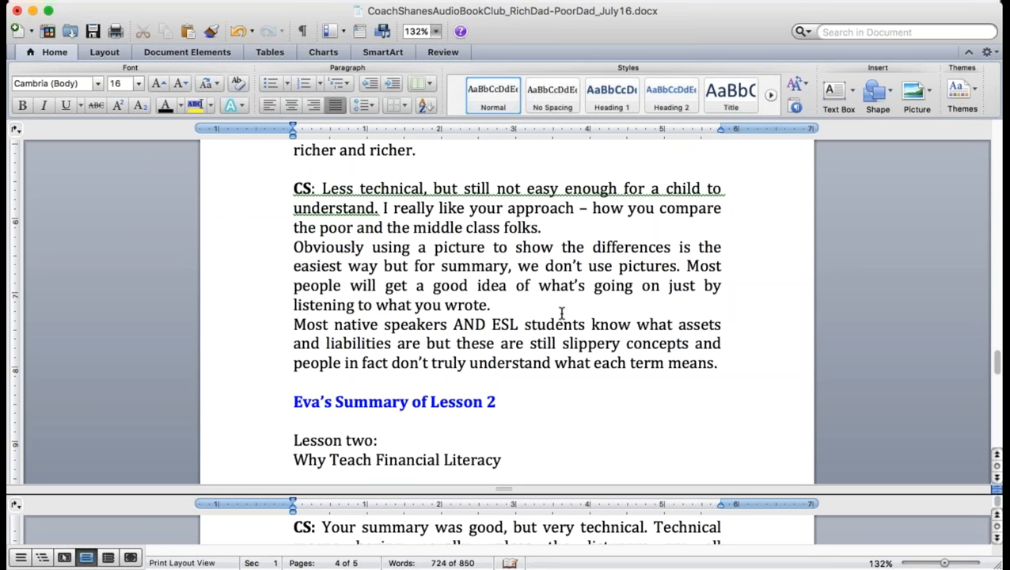
text( Your comparison)
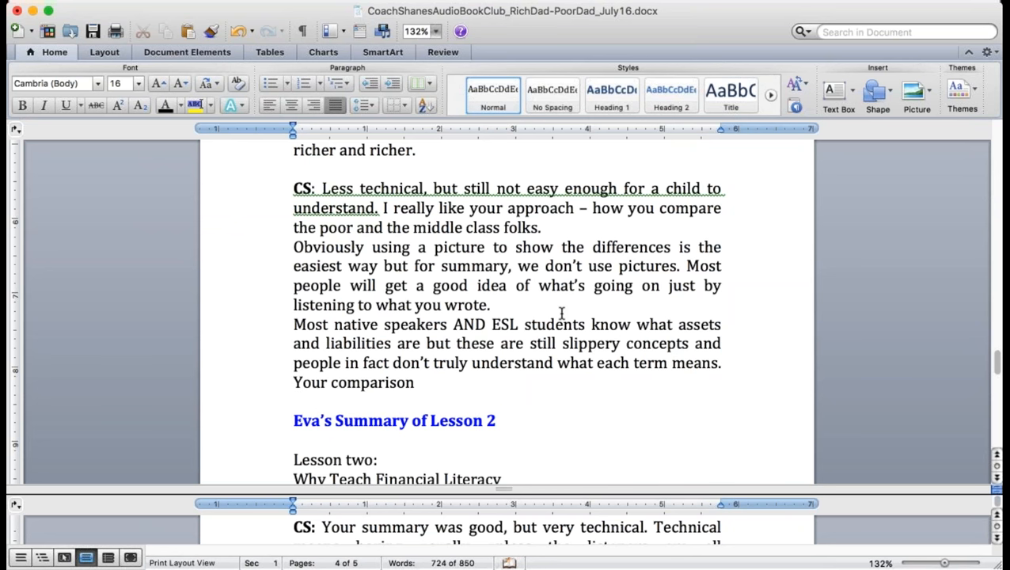
text( gave i)
key(BackSpace)
key(BackSpace)
text(us)
text( a good pi)
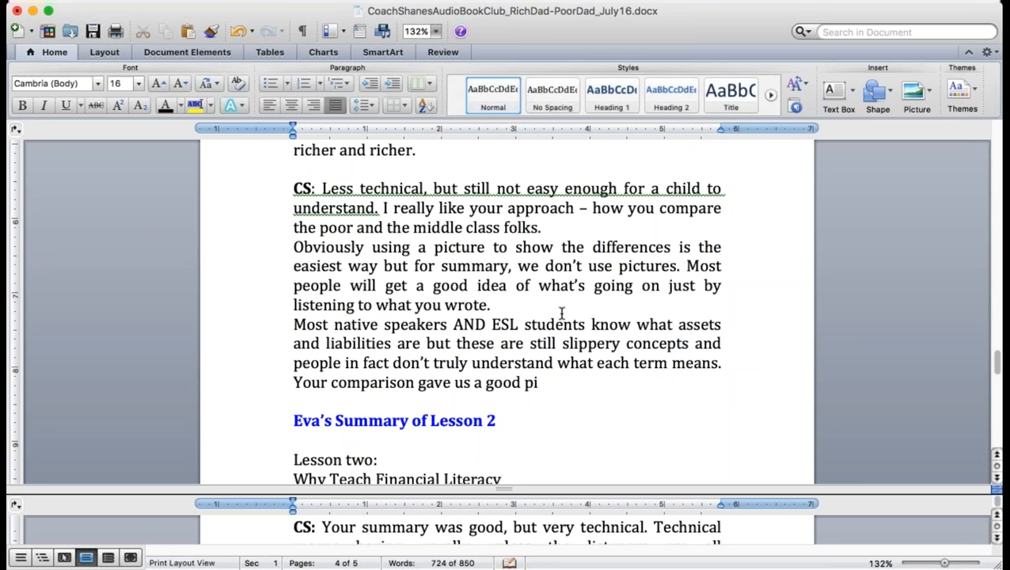
text(cture)
key(super+b)
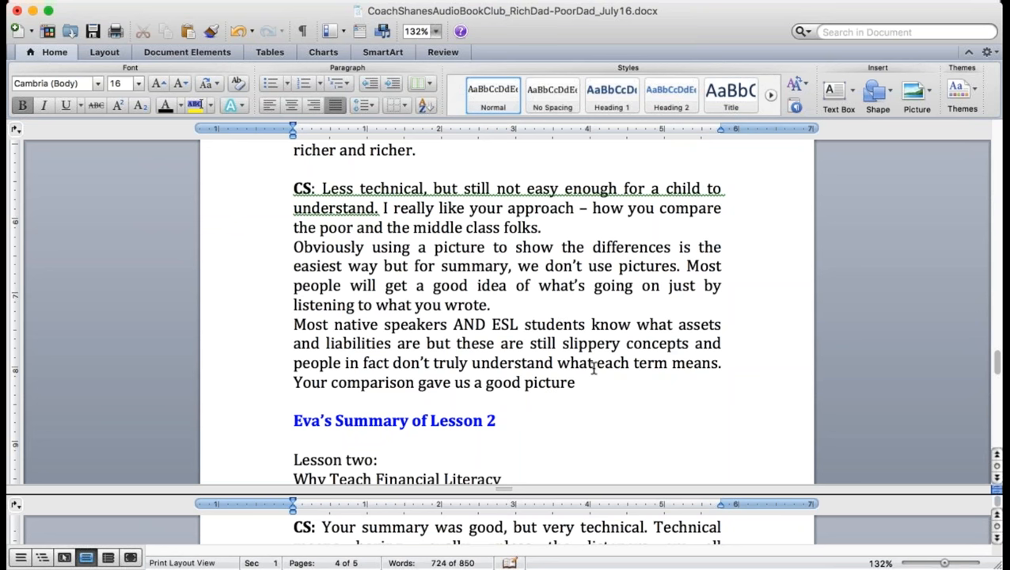
click(590, 398)
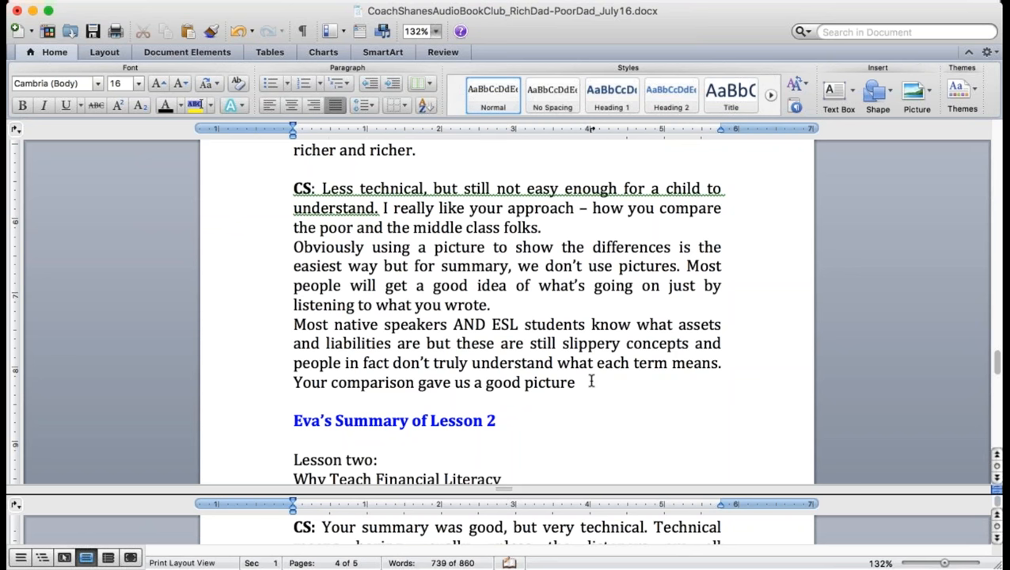
text(of)
scroll(591, 381, down, 5)
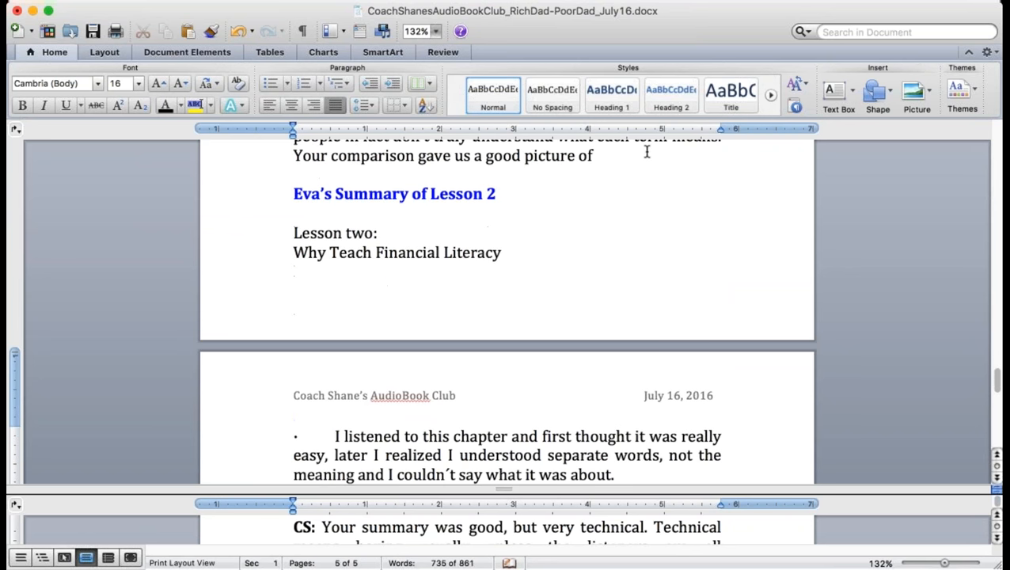
text( what they are but)
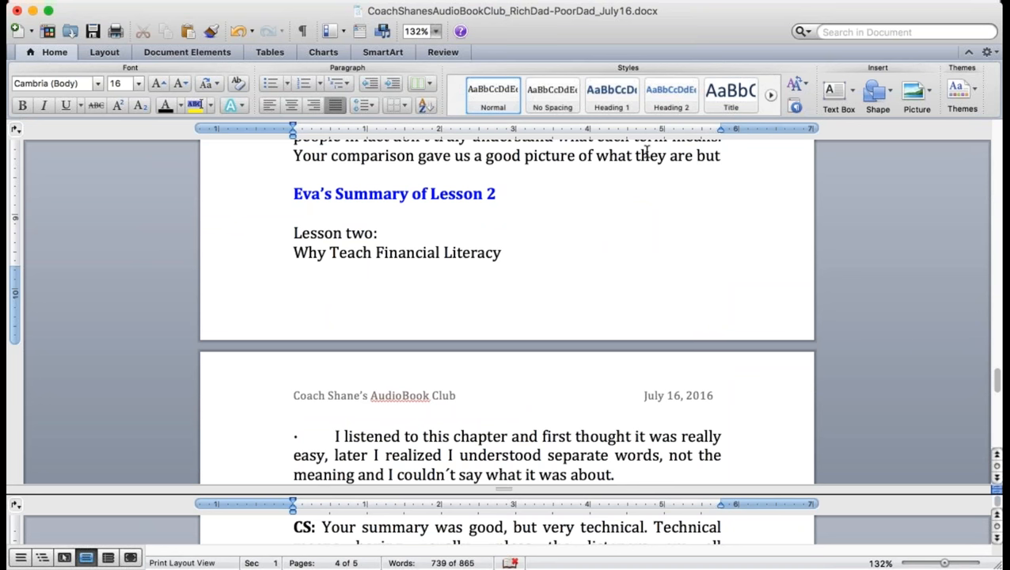
text( I want more!)
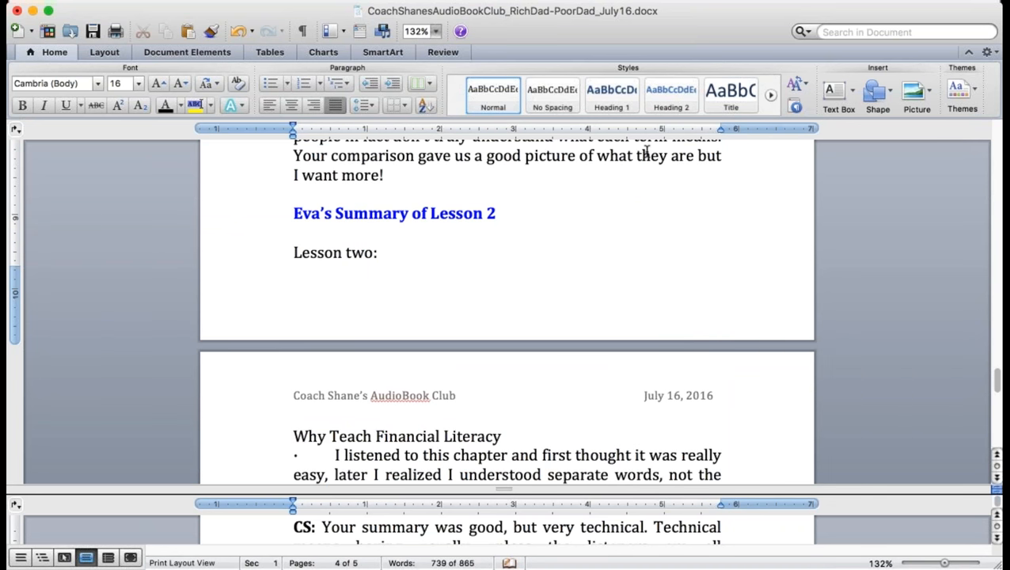
scroll(647, 151, down, 3)
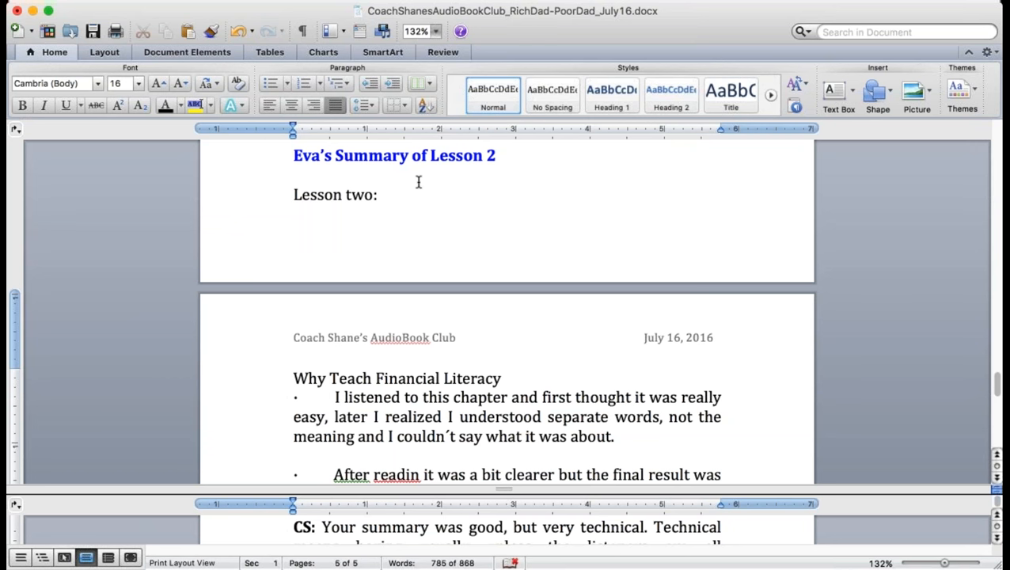
Replace 'Summary' in Eva's heading with underlined 'TAKE-AWAY'
drag(408, 155, 335, 152)
text(TAKE-)
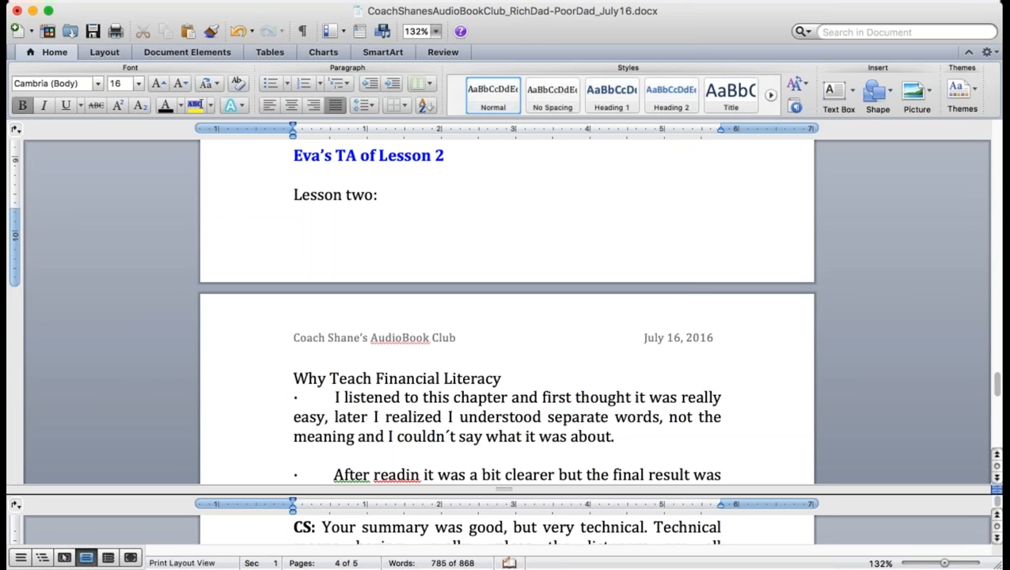
text(AWAY)
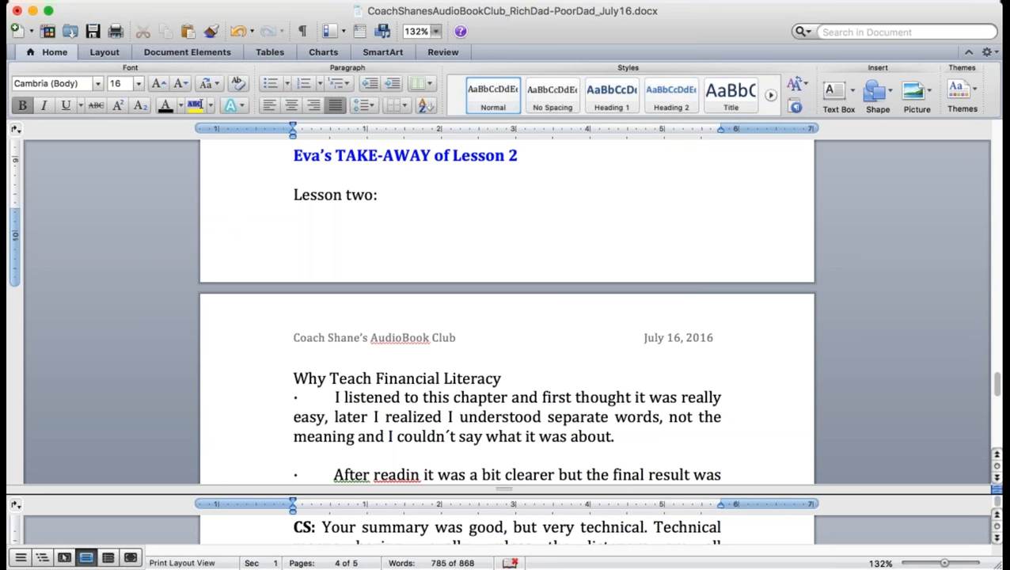
key(shift+alt+Left)
key(shift+alt+Left)
key(shift+alt+Left)
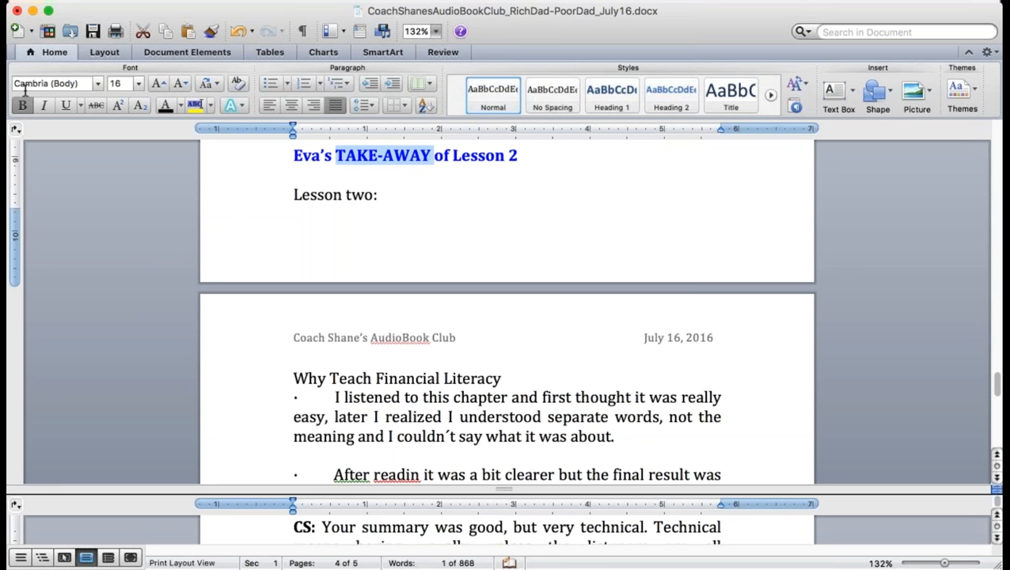
key(super+u)
key(Down)
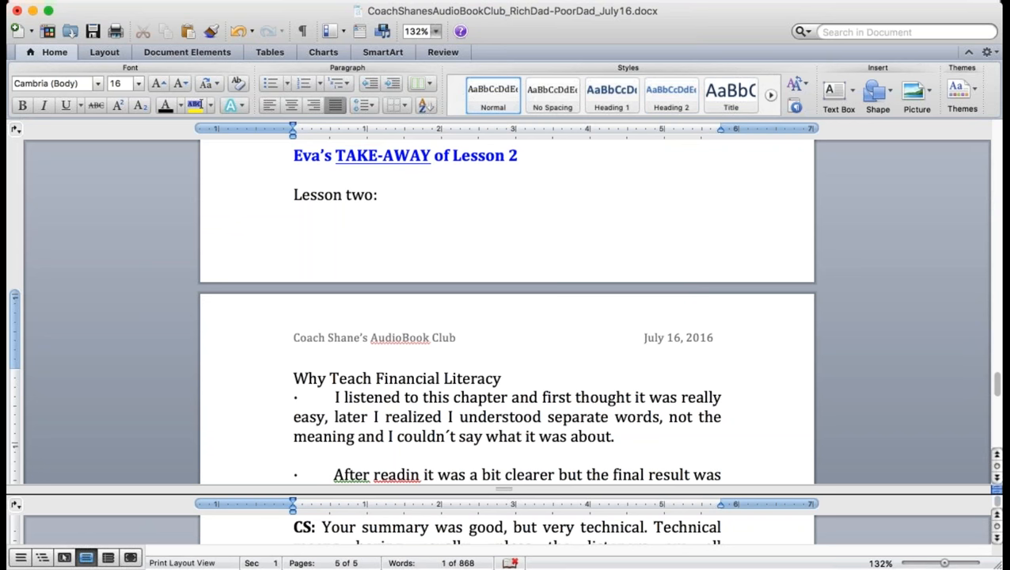
key(Down)
key(Down)
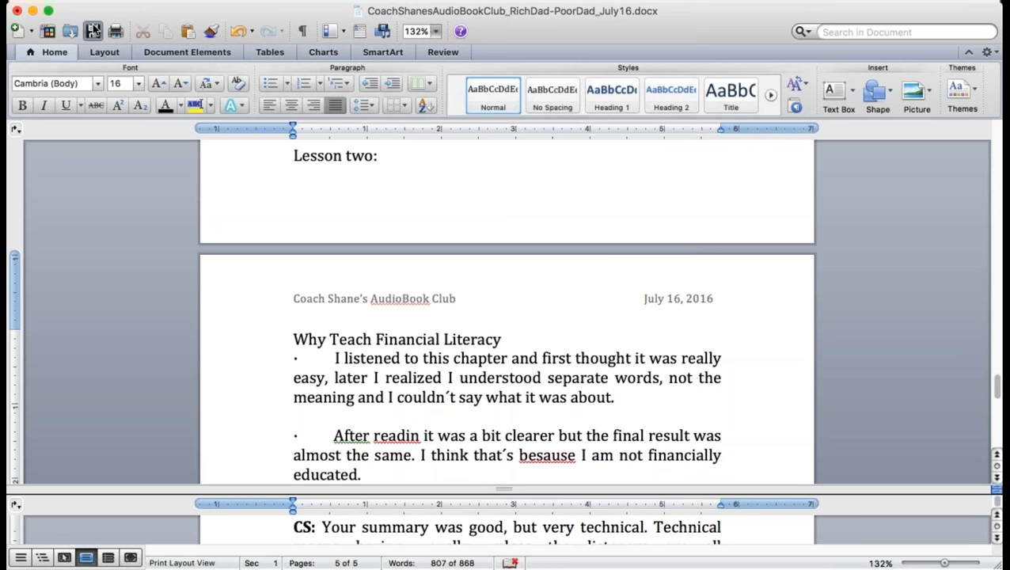
scroll(506, 317, down, 2)
scroll(506, 317, down, 2)
scroll(507, 317, down, 2)
scroll(507, 316, down, 1)
scroll(507, 317, down, 2)
scroll(506, 316, down, 2)
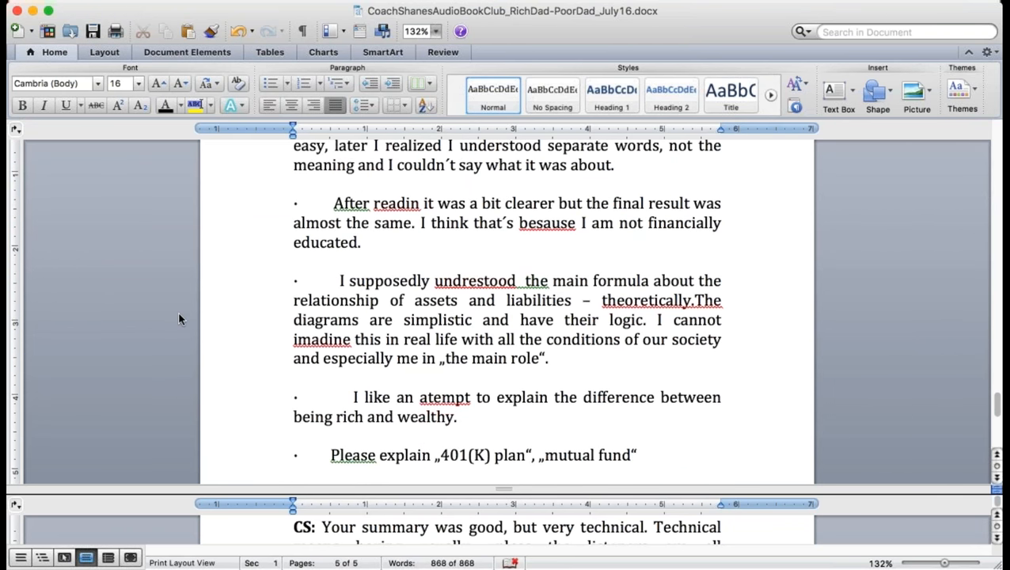
Duplicate the 'Please explain' line and make the original bold and underlined
drag(665, 451, 331, 455)
key(super+c)
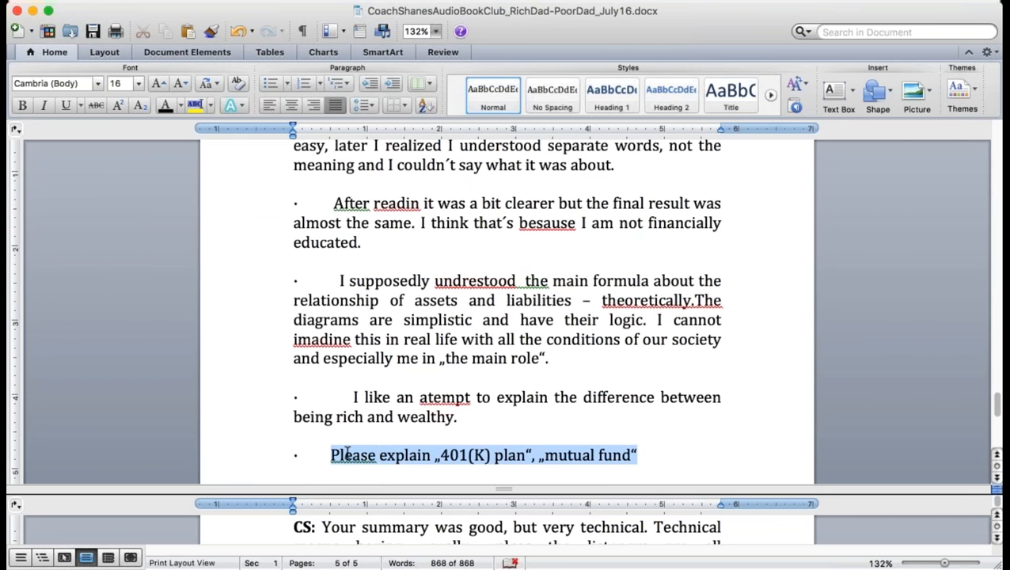
key(Right)
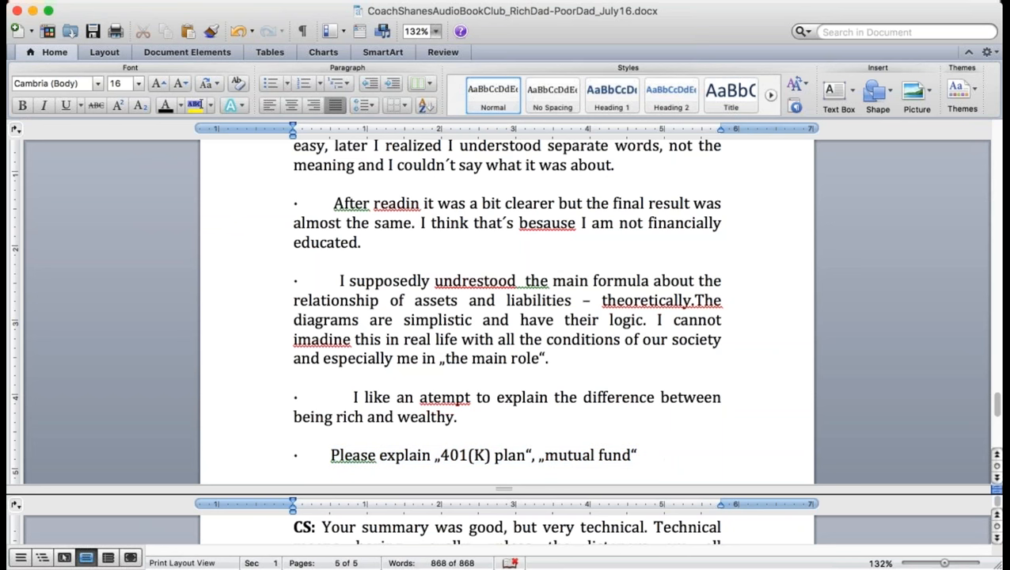
key(Return)
key(super+v)
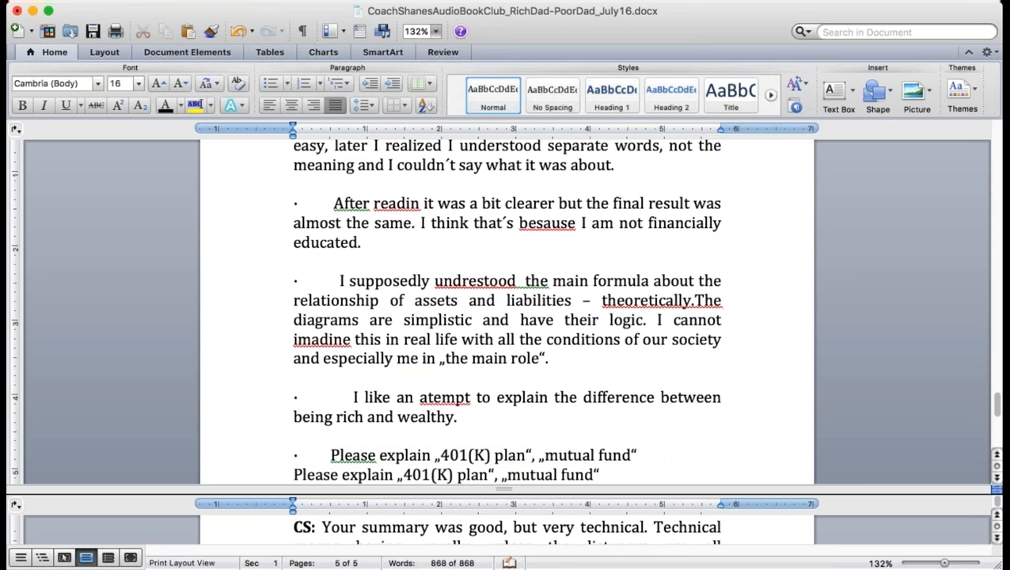
drag(638, 455, 331, 454)
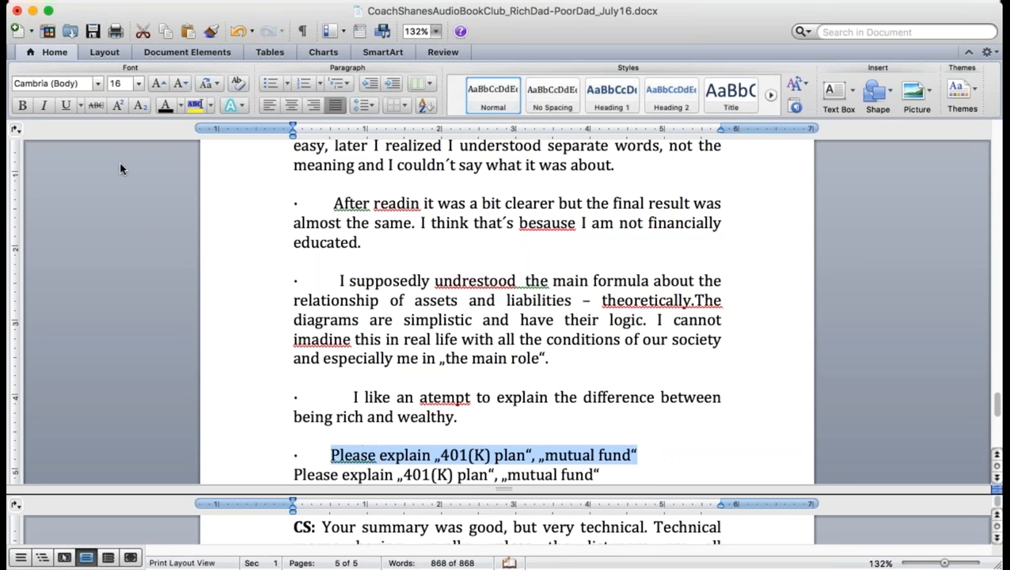
click(22, 105)
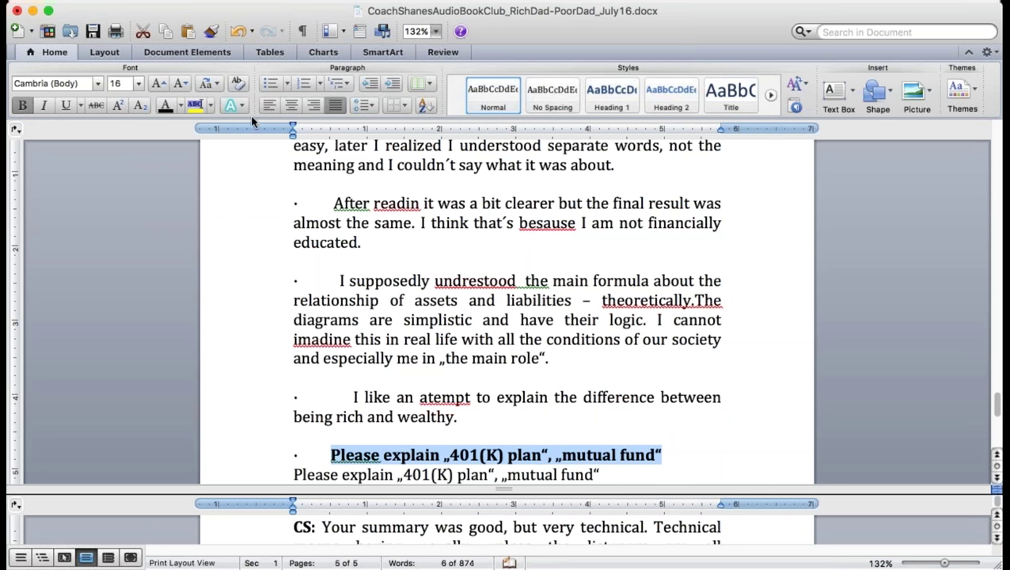
click(65, 106)
click(674, 417)
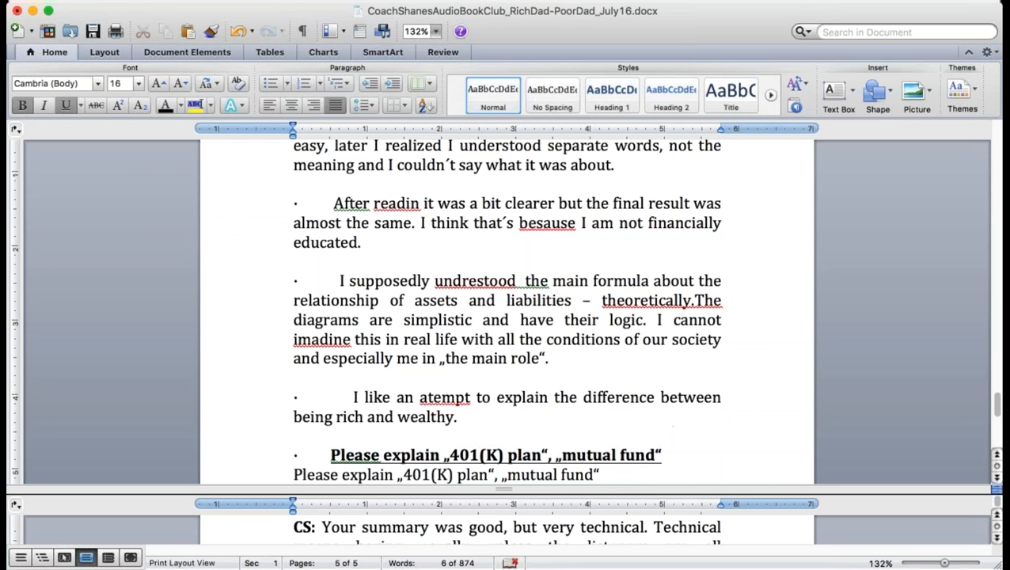
Edit the copy into separate '401(K) plan:' and 'mutual fund:' lines with a blank line between
drag(404, 474, 276, 474)
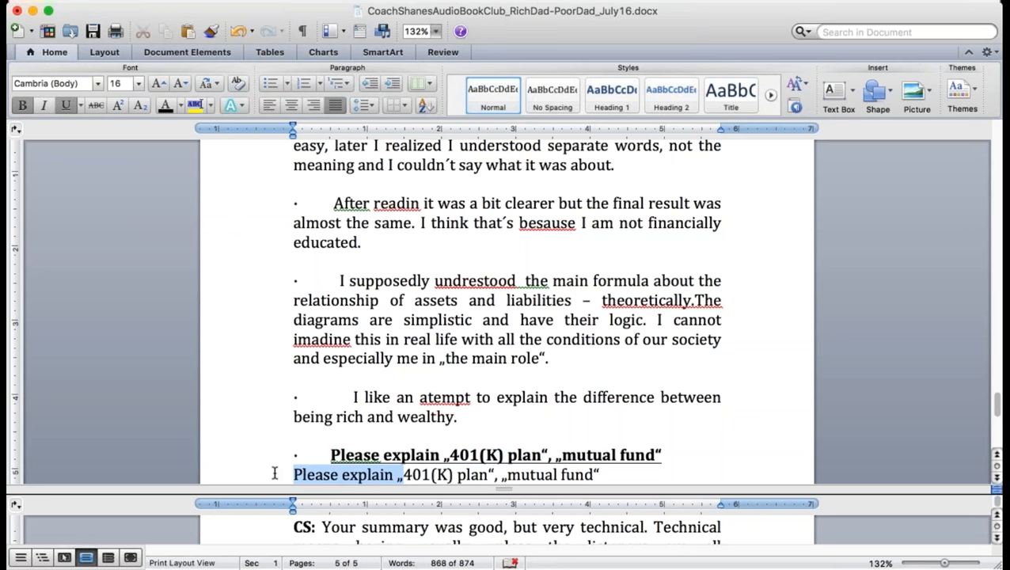
key(BackSpace)
click(387, 474)
key(BackSpace)
key(BackSpace)
key(BackSpace)
key(Return)
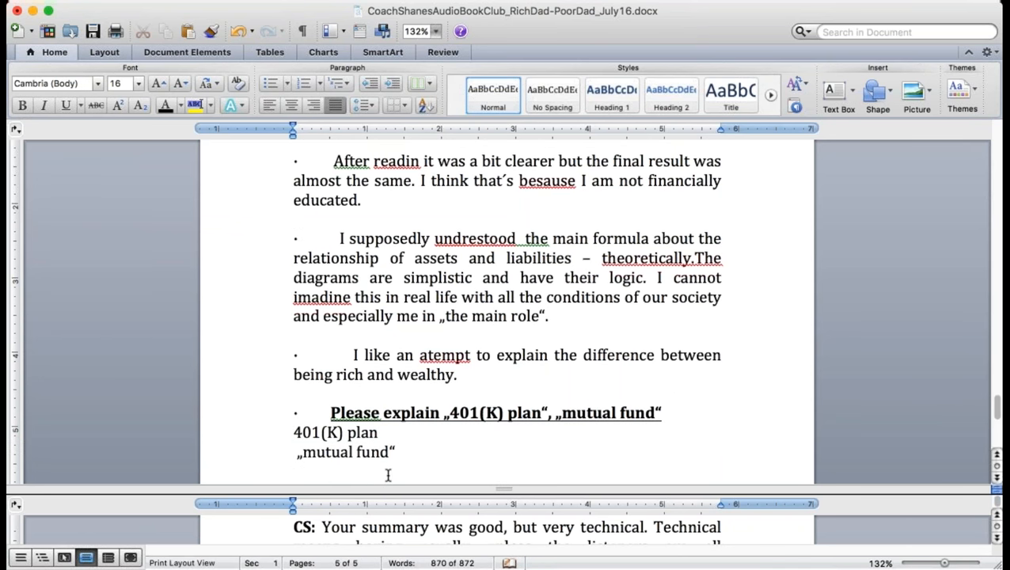
key(Delete)
key(BackSpace)
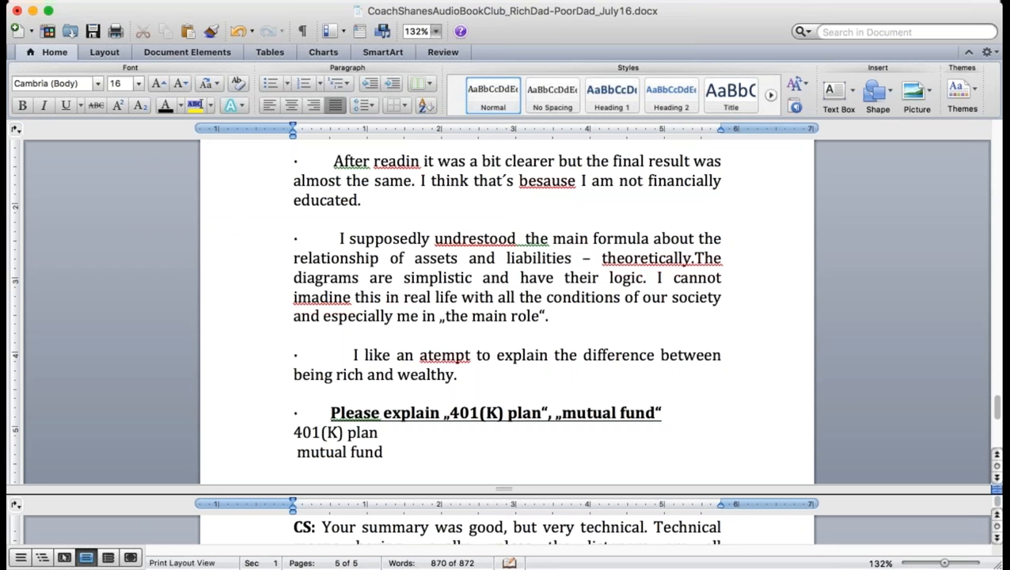
text(:)
key(Down)
text(:)
key(Return)
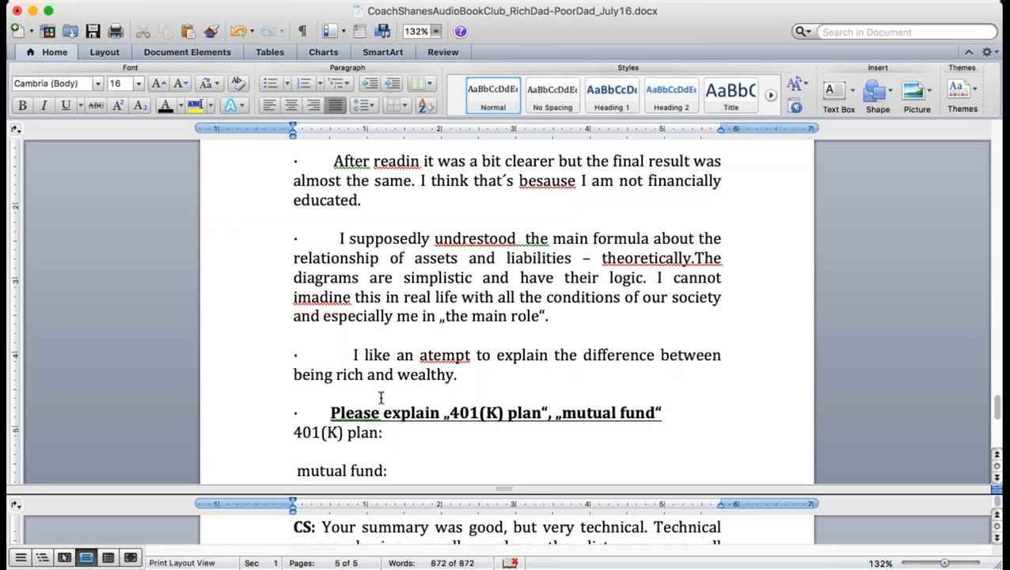
drag(463, 380, 341, 341)
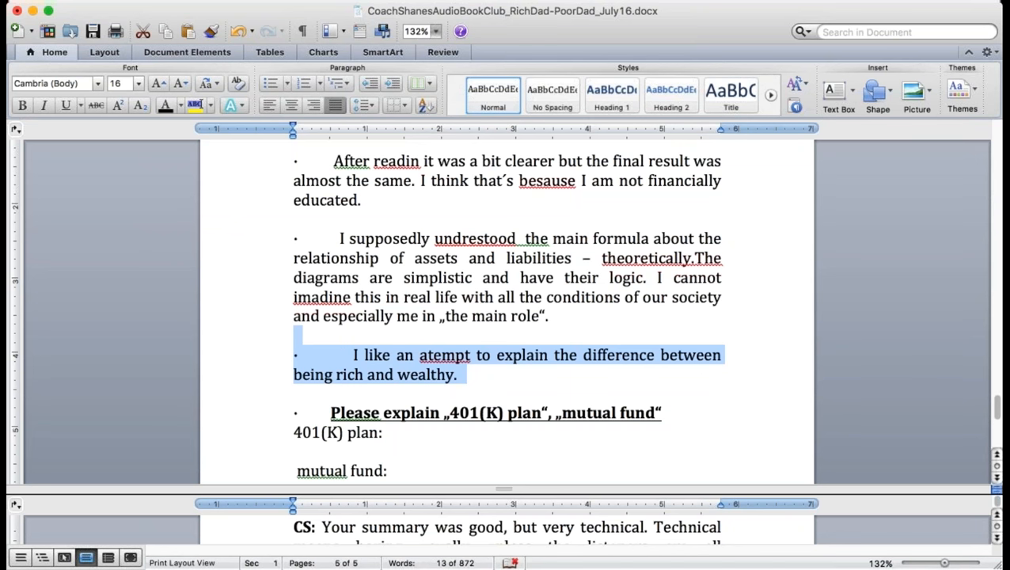
Save, then reword the bullet to 'I liked the attempt to explain the difference…'
click(479, 462)
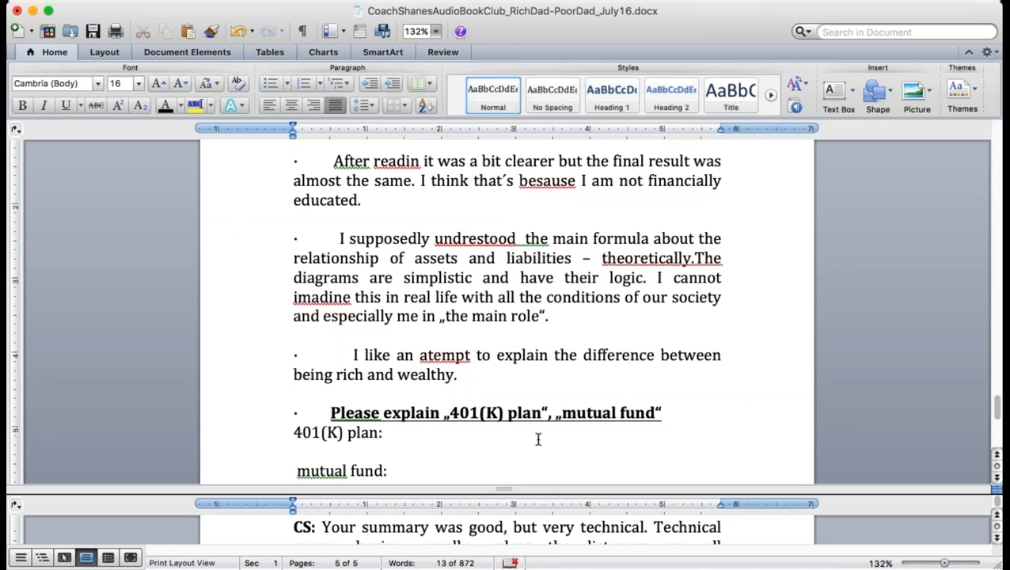
click(94, 32)
click(413, 354)
key(BackSpace)
key(BackSpace)
key(BackSpace)
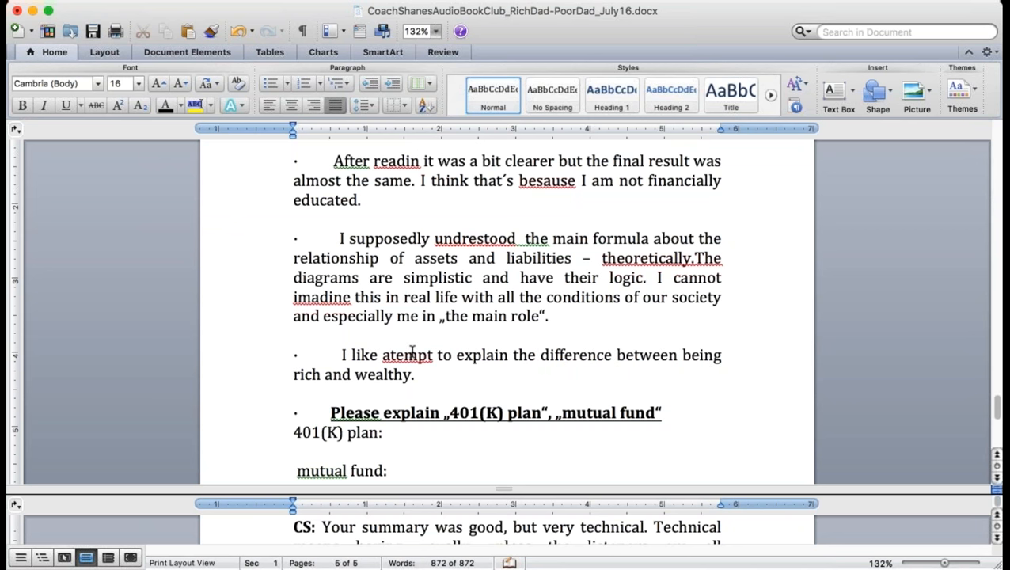
text(d the)
click(433, 356)
text(t)
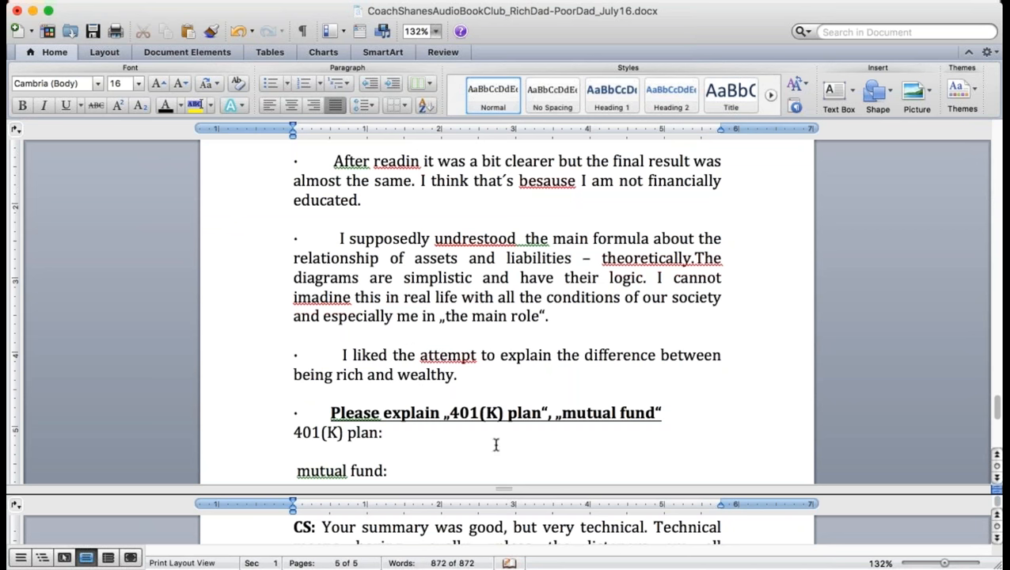
Add blank lines after 'wealthy.' and remove the extra one again
click(561, 376)
key(Return)
key(Return)
key(BackSpace)
key(BackSpace)
scroll(595, 362, down, 1)
scroll(595, 363, down, 1)
key(Return)
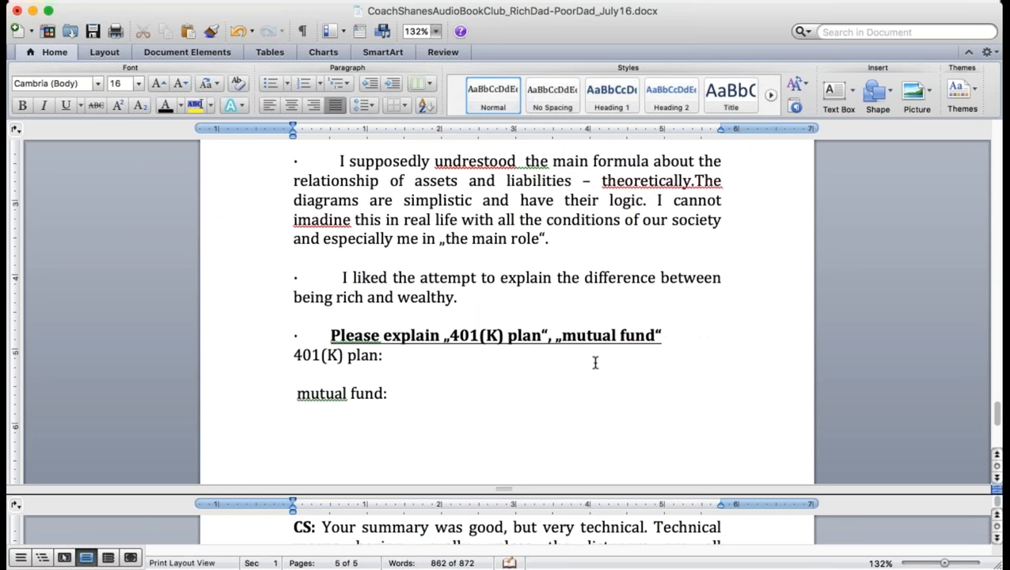
text(CS: SO what's)
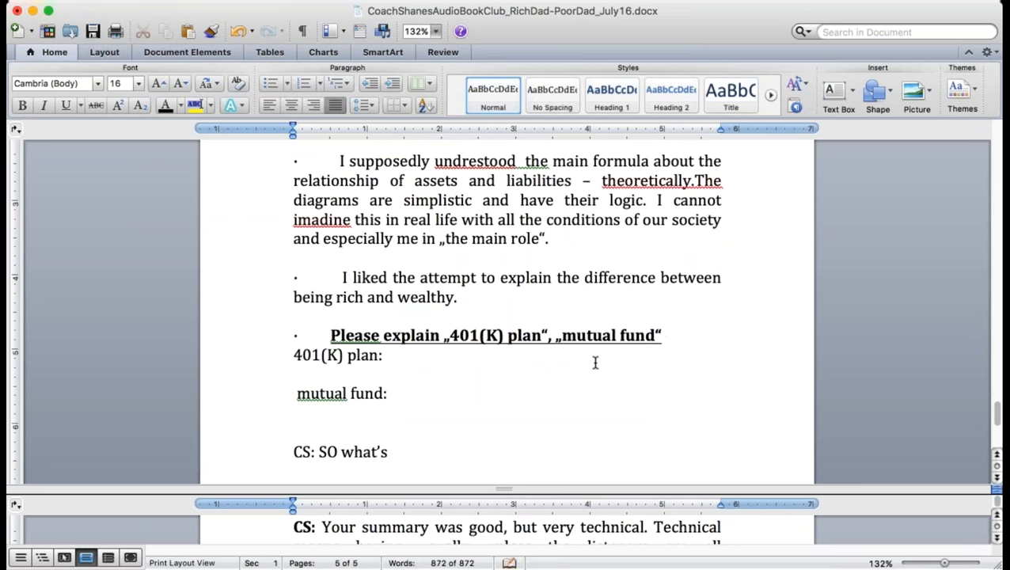
text( your understan)
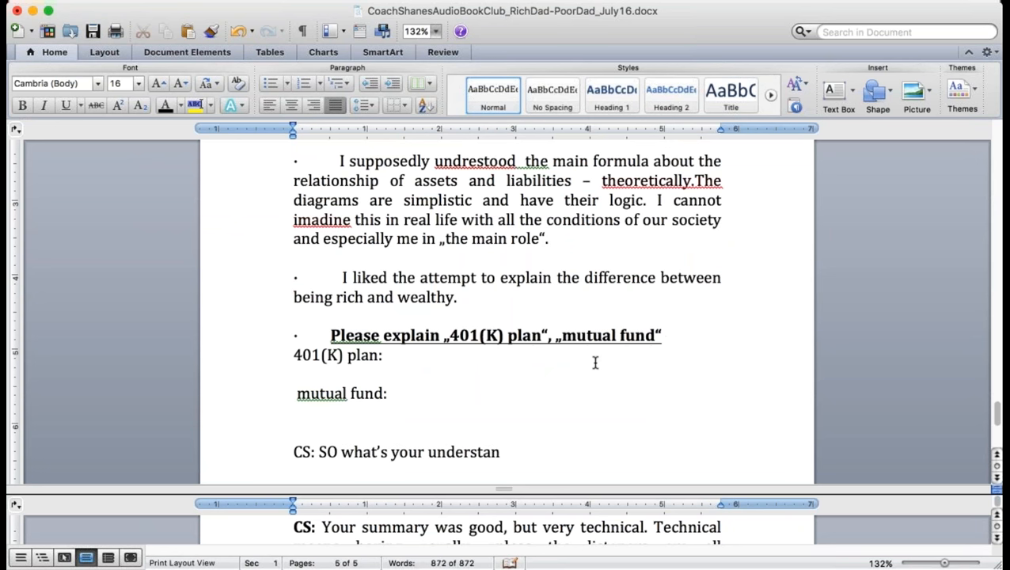
text(ding regarding)
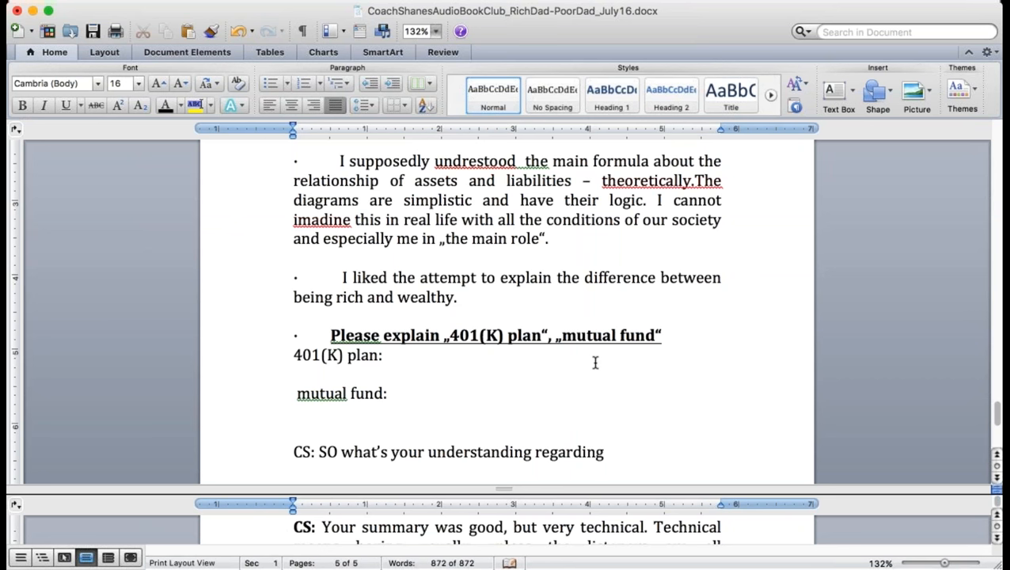
text( the diff between the rich an)
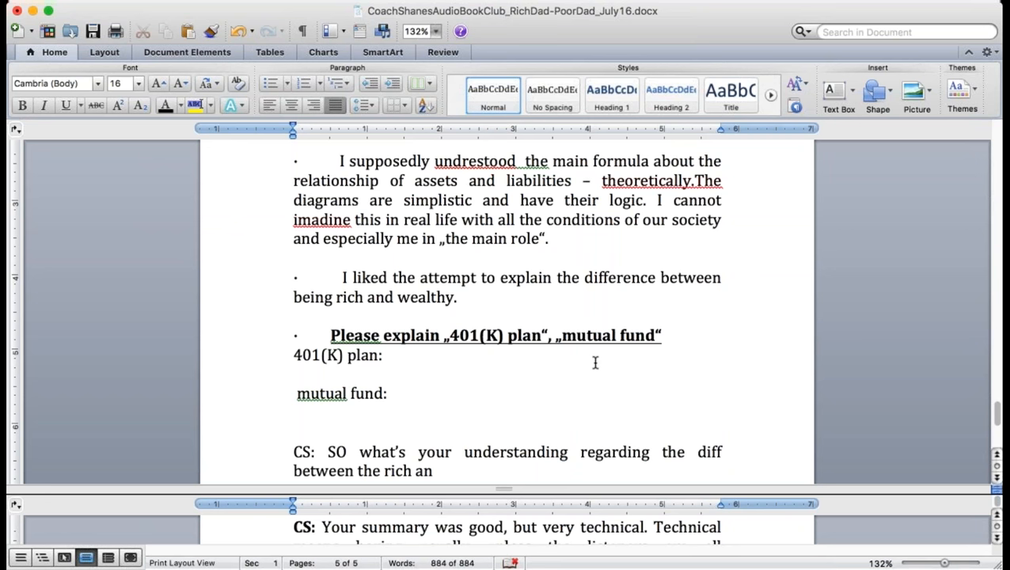
text(d the wealthy?)
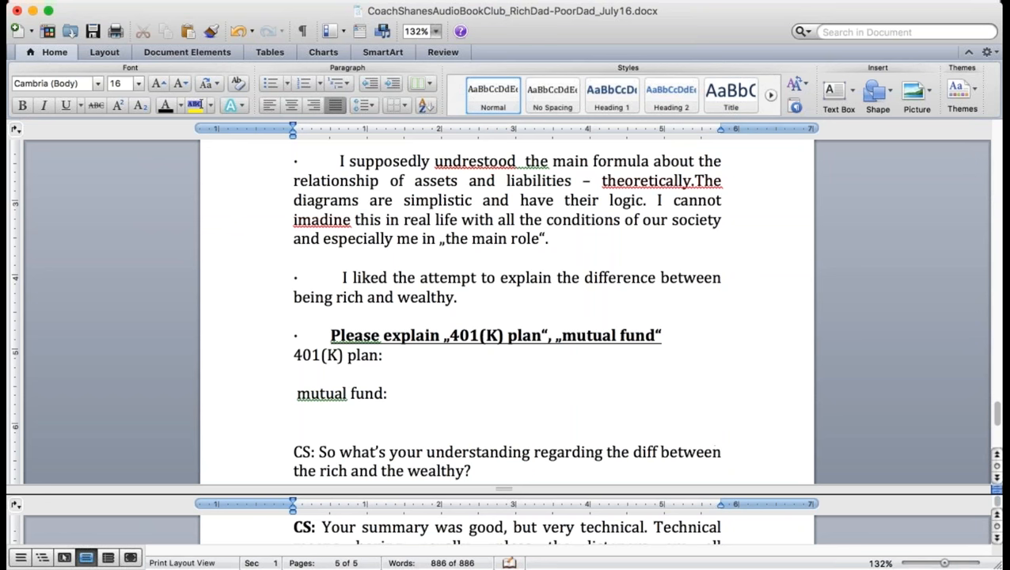
Make the 'CS:' label of the rich-versus-wealthy question bold and save the document
drag(318, 452, 273, 453)
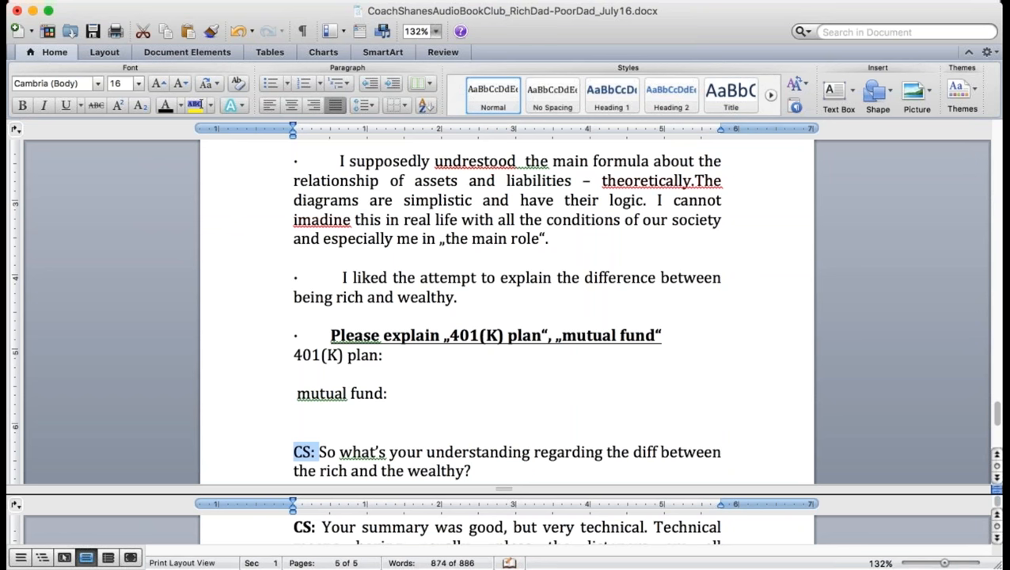
click(22, 104)
click(326, 453)
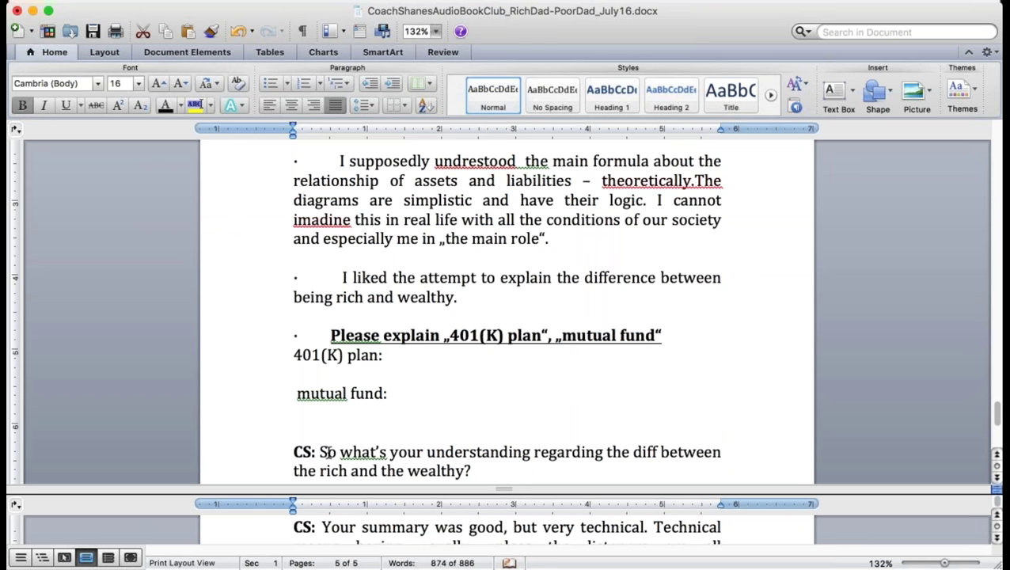
click(489, 438)
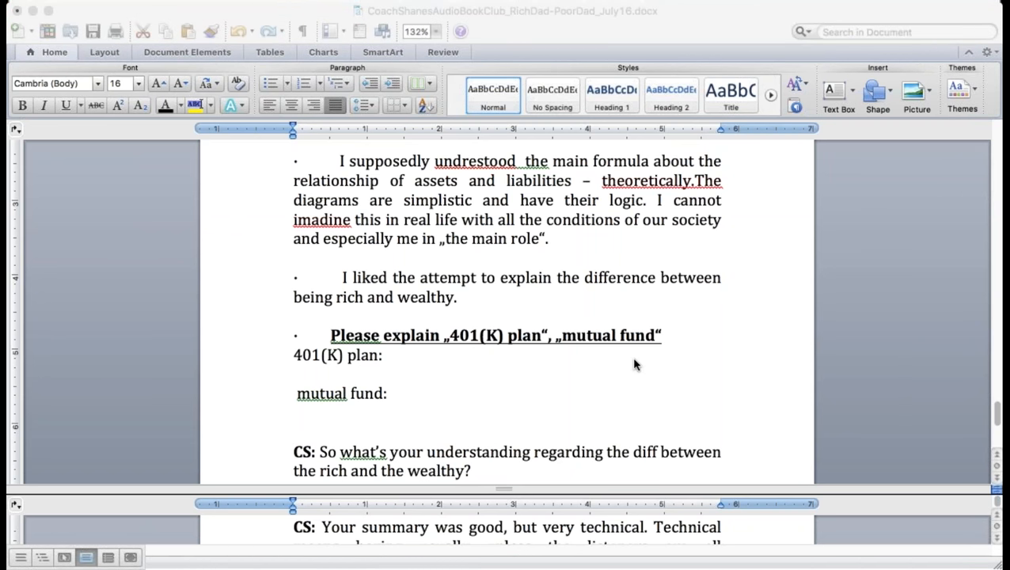
click(633, 364)
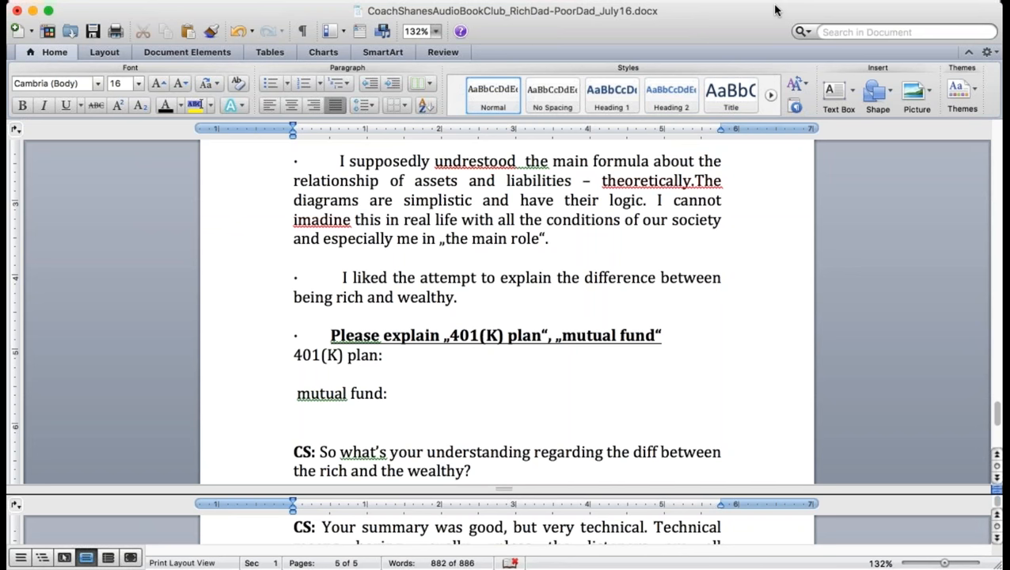
click(92, 32)
scroll(521, 469, down, 3)
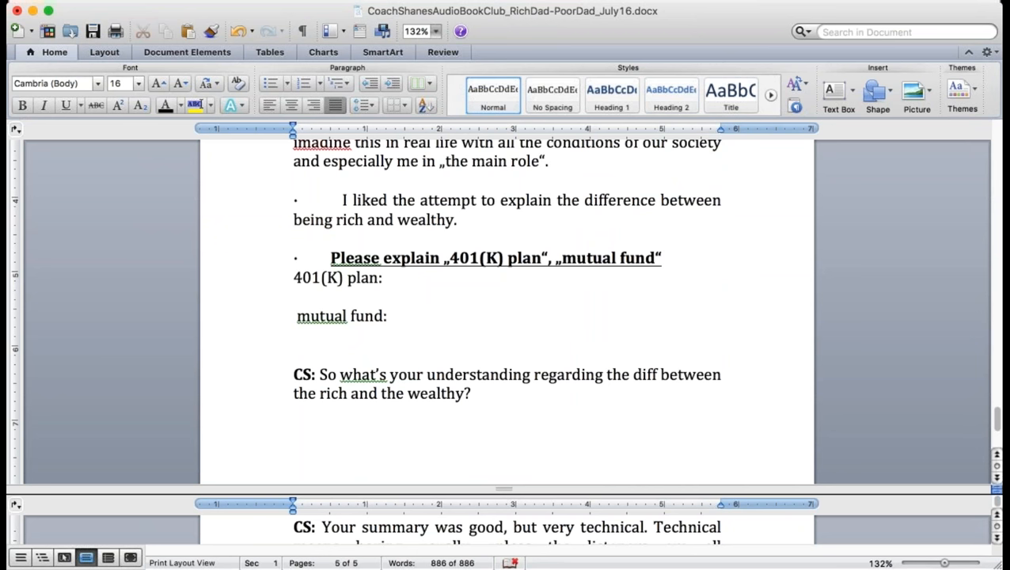
text(AN)
text(ybody?)
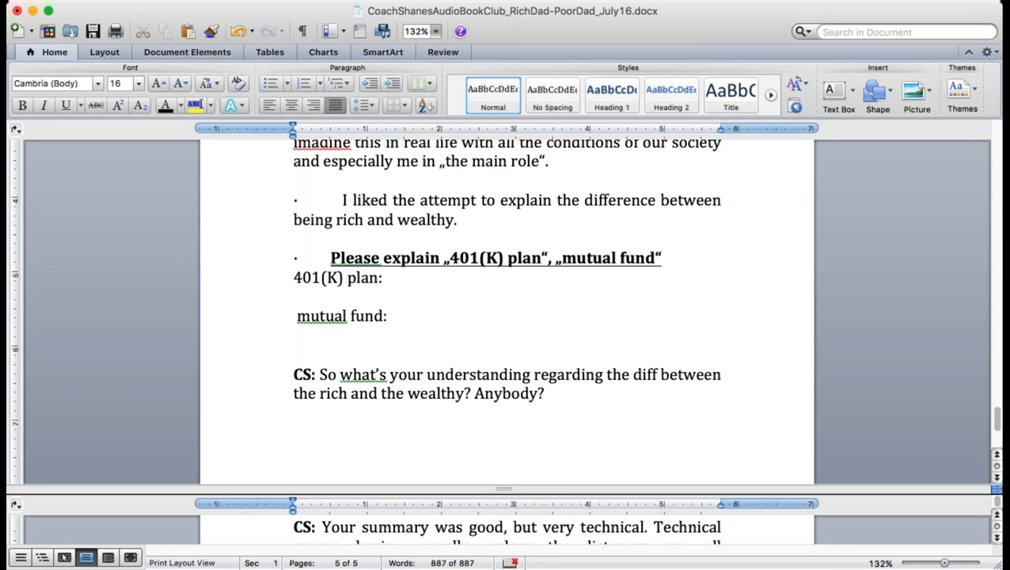
text(Marwa:)
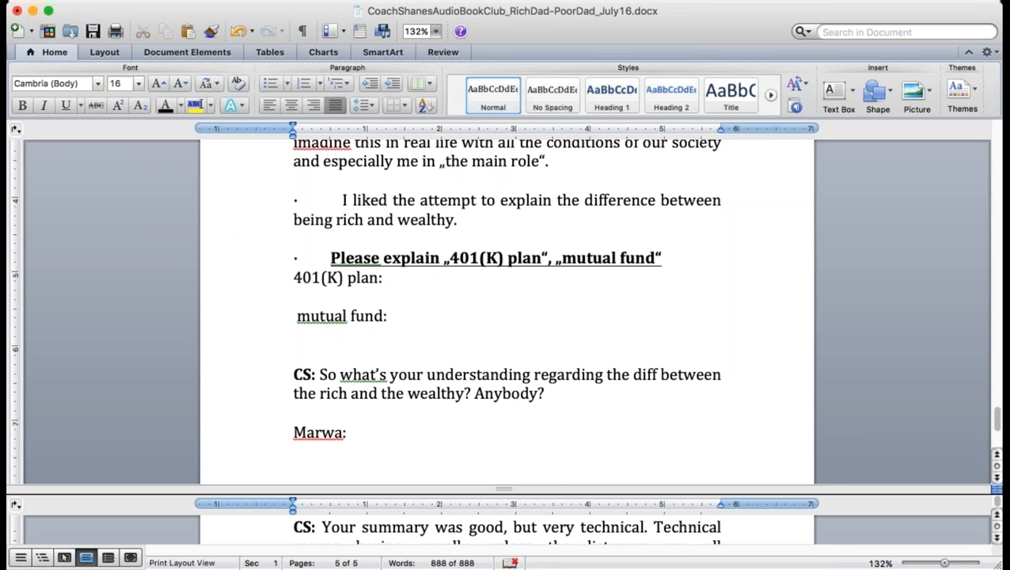
text( I fyou)
text('re)
text( wealther,)
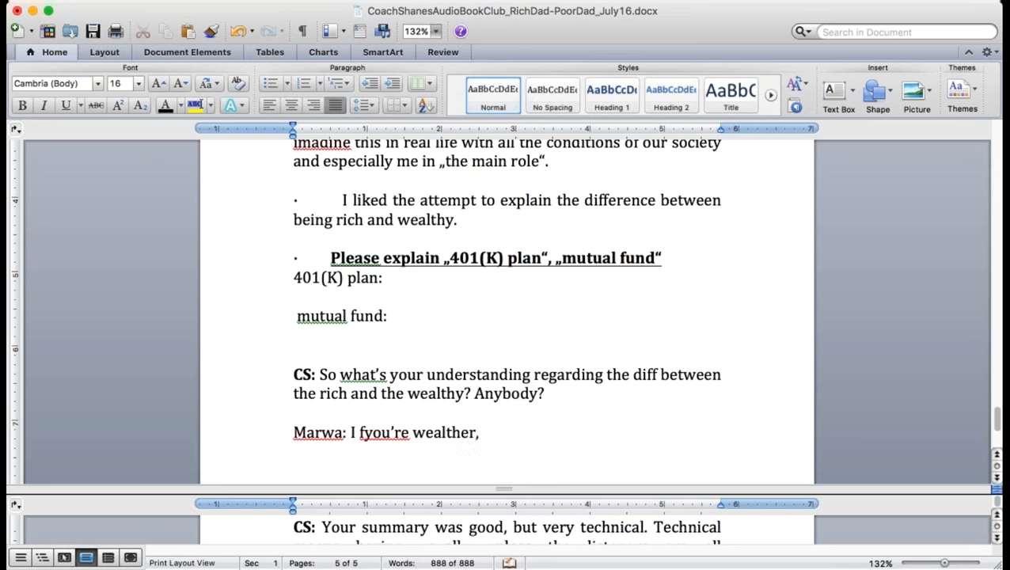
text( money)
Write the 'money working for you' reply and discard the tentative 'Perenial rich' answer
key(BackSpace)
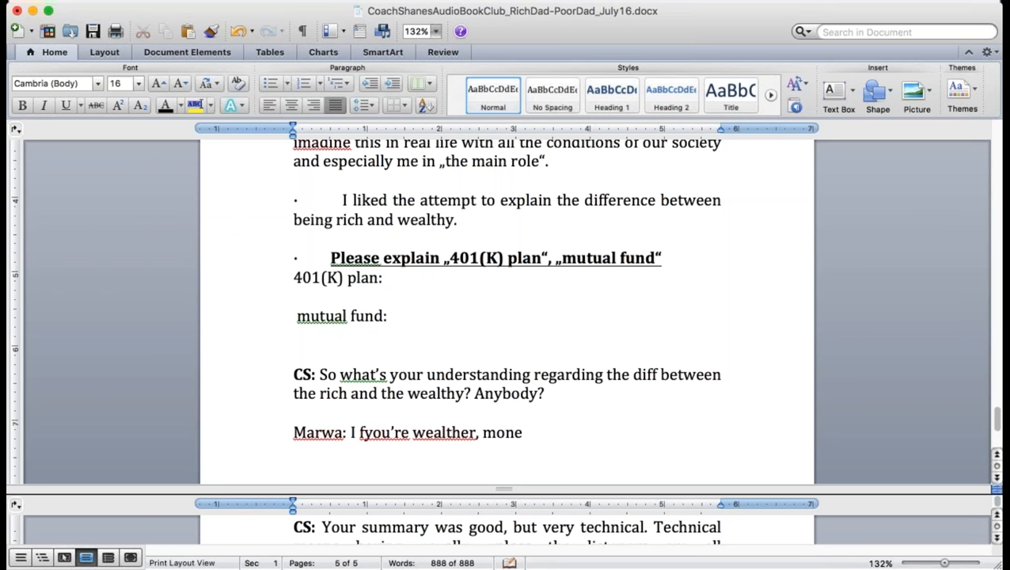
key(BackSpace)
key(BackSpace)
key(BackSpace)
text(you're making mo)
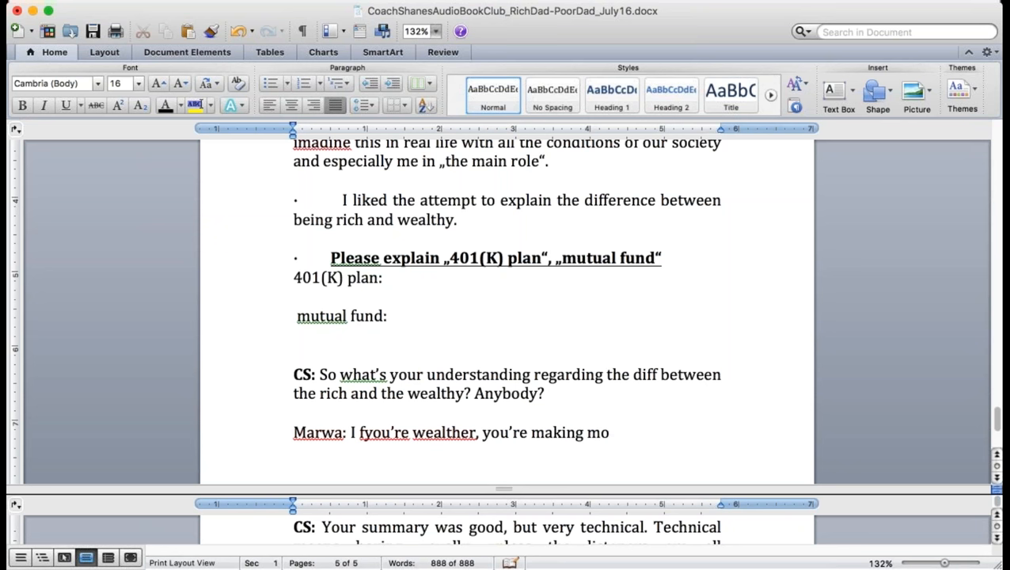
text(ney work fo)
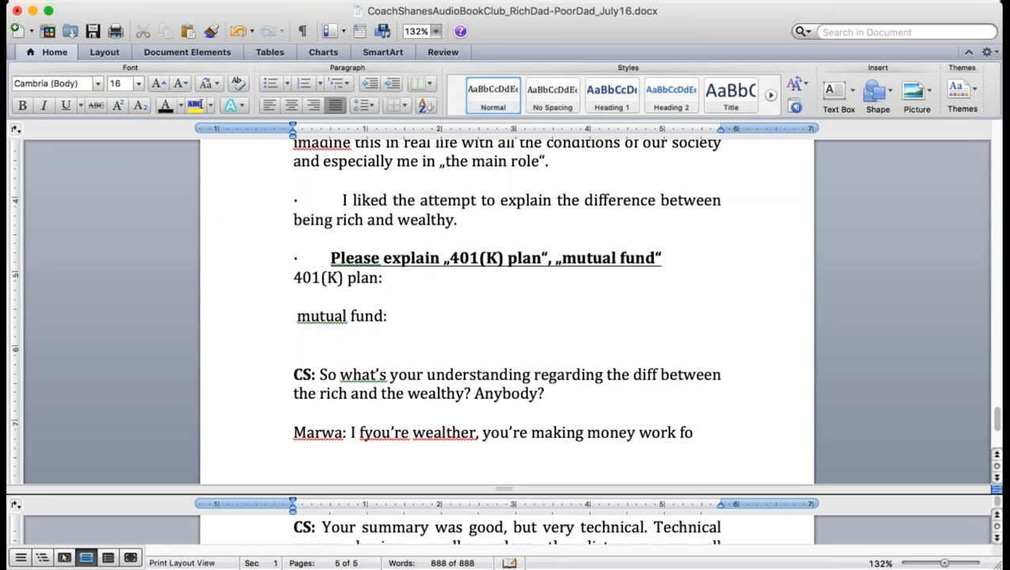
text(r you)
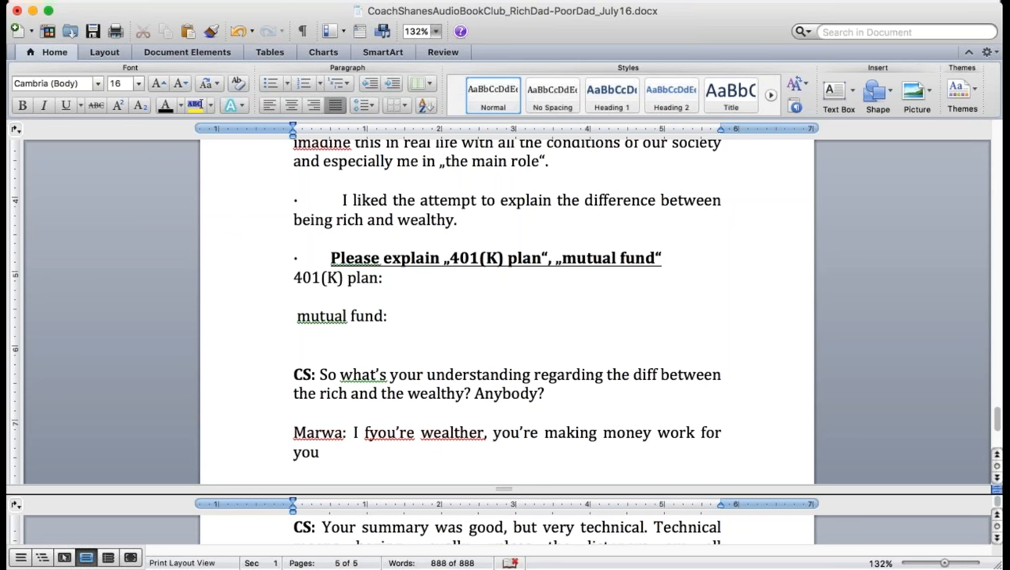
text(.)
key(Return)
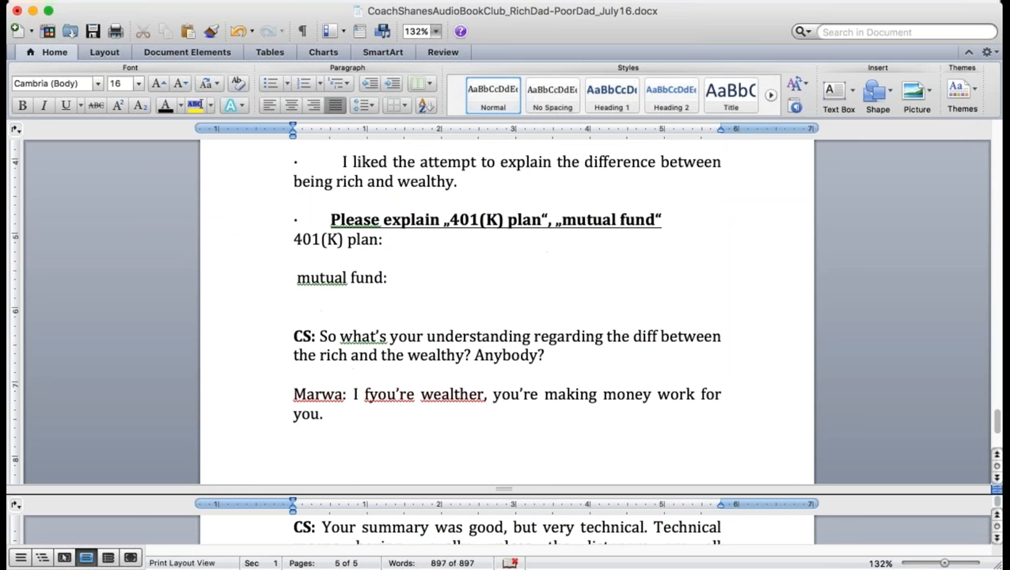
text(Santa: Always?)
key(BackSpace)
key(BackSpace)
key(BackSpace)
key(BackSpace)
key(BackSpace)
key(BackSpace)
text(Perenial)
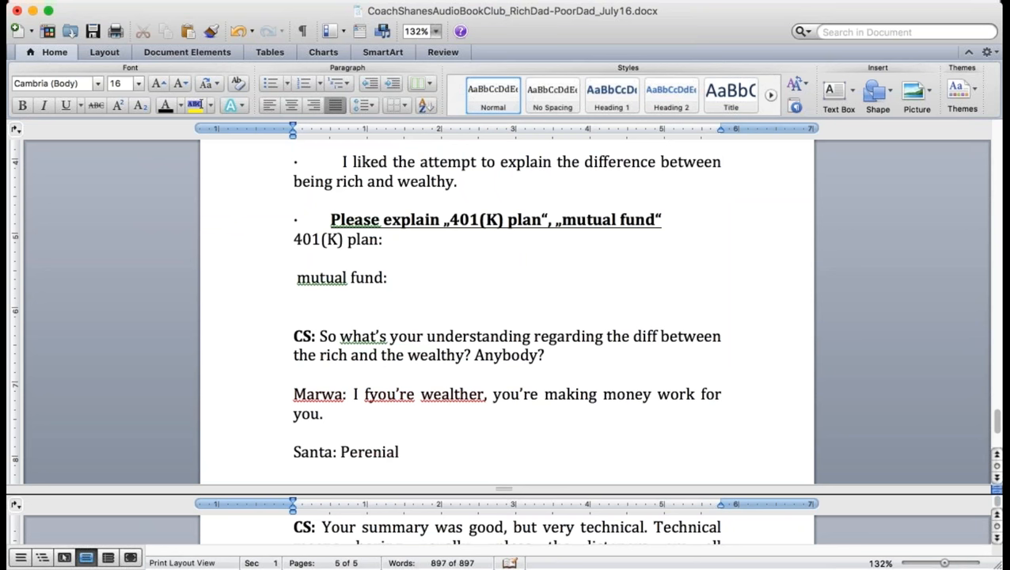
text( rich)
key(shift+alt+Left)
key(shift+alt+Left)
key(BackSpace)
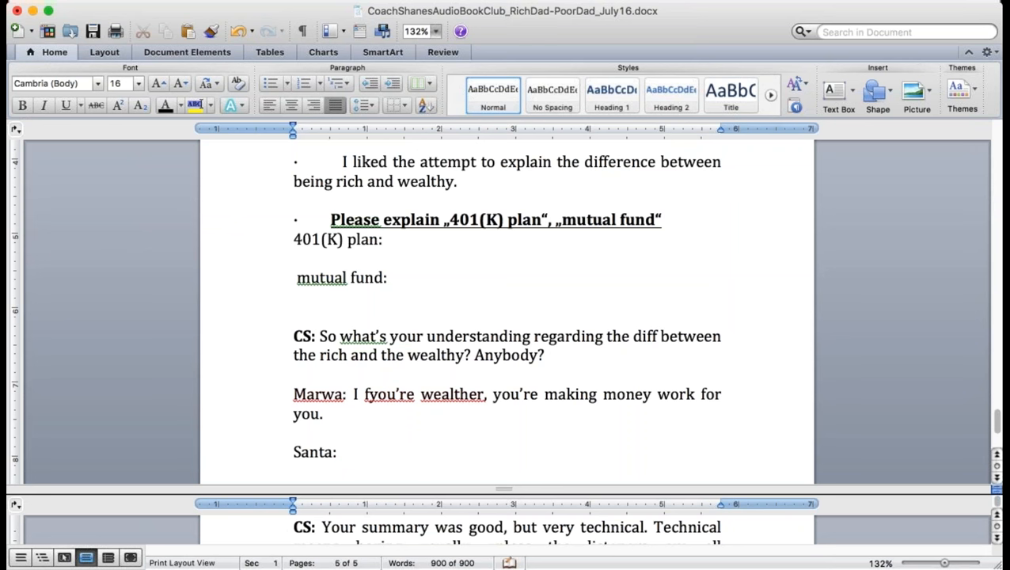
text(Welathy)
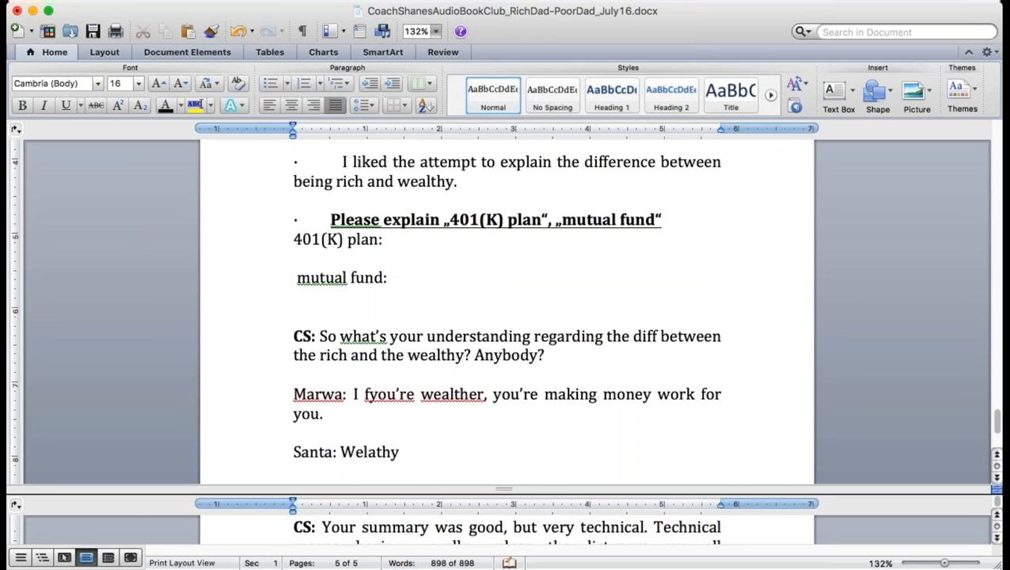
text( is family money?)
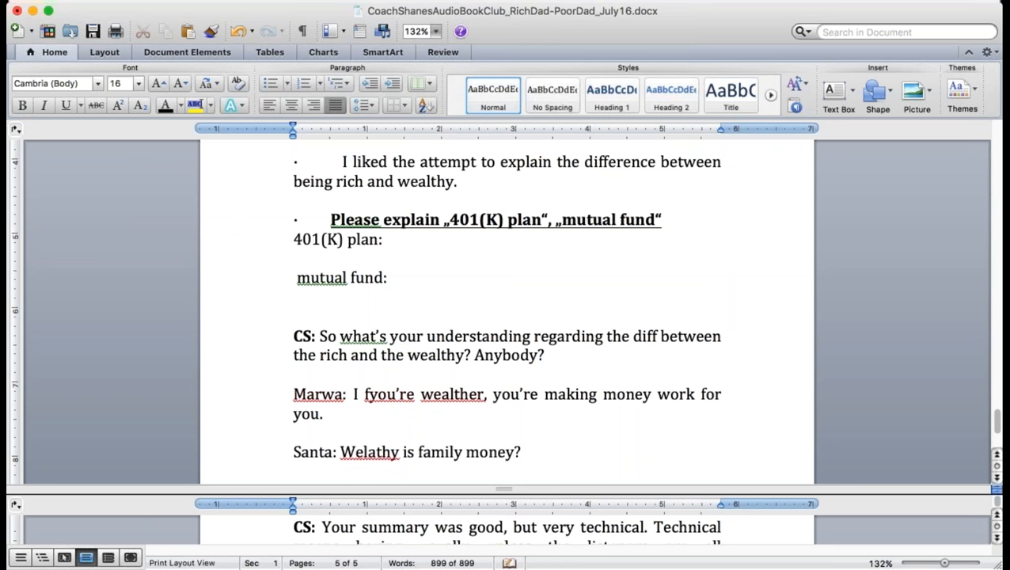
Fix 'Welathy' in Santa's 'Wealthy is family money?' line and add the CS reply 'Get outta here Santa.'
click(369, 451)
key(BackSpace)
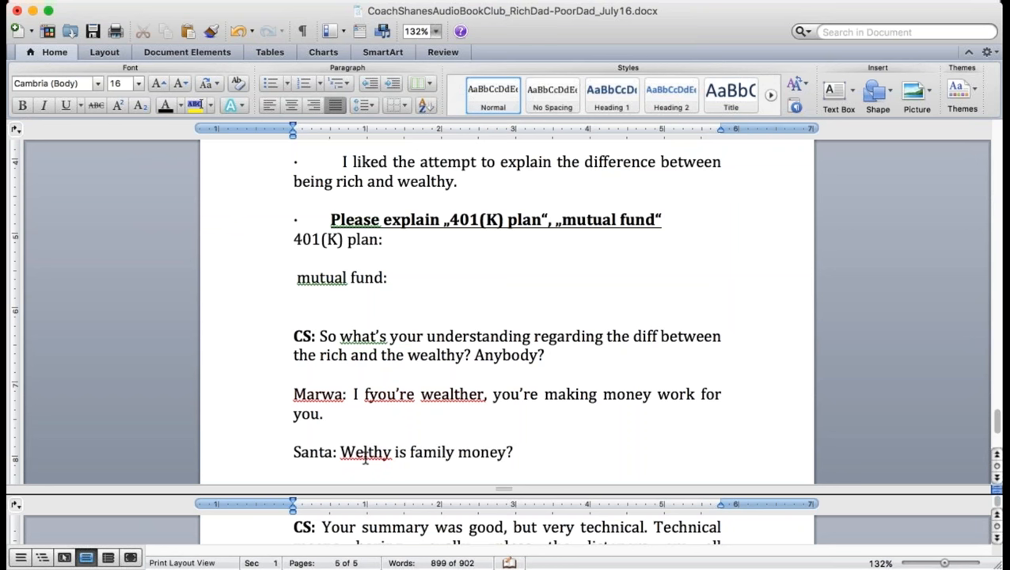
text(a)
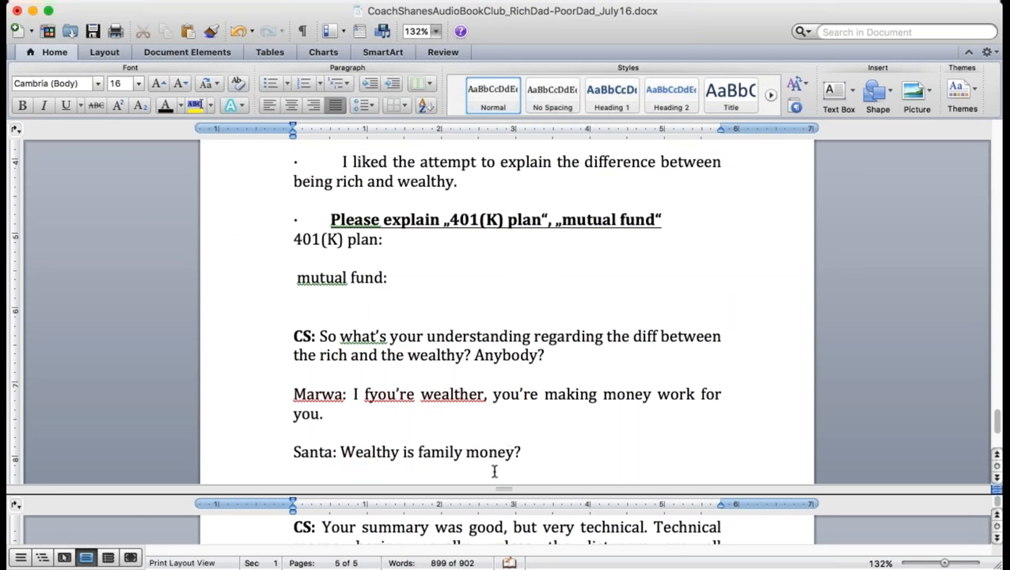
key(Return)
text(CS: )
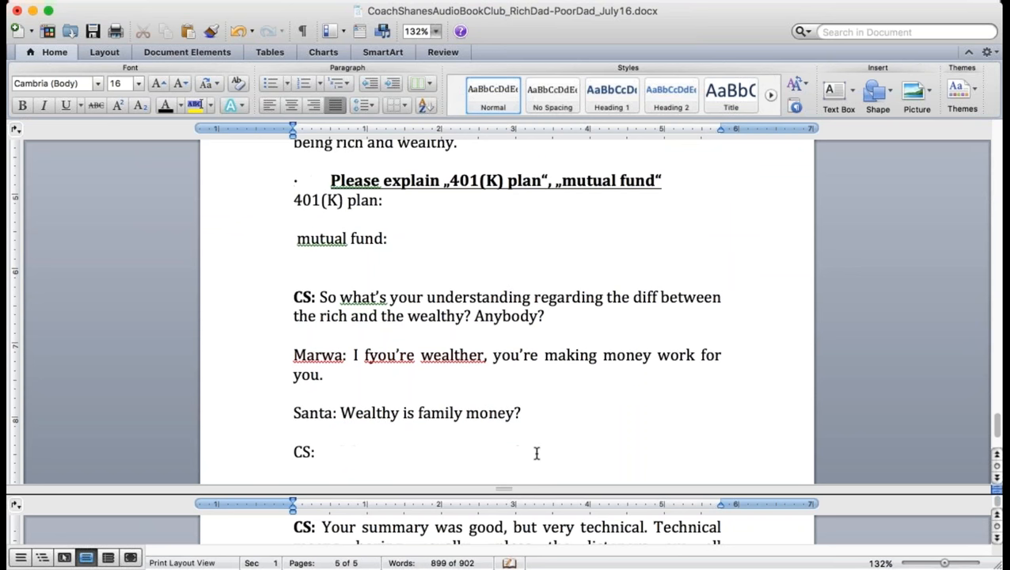
text(Get outta here Santa.)
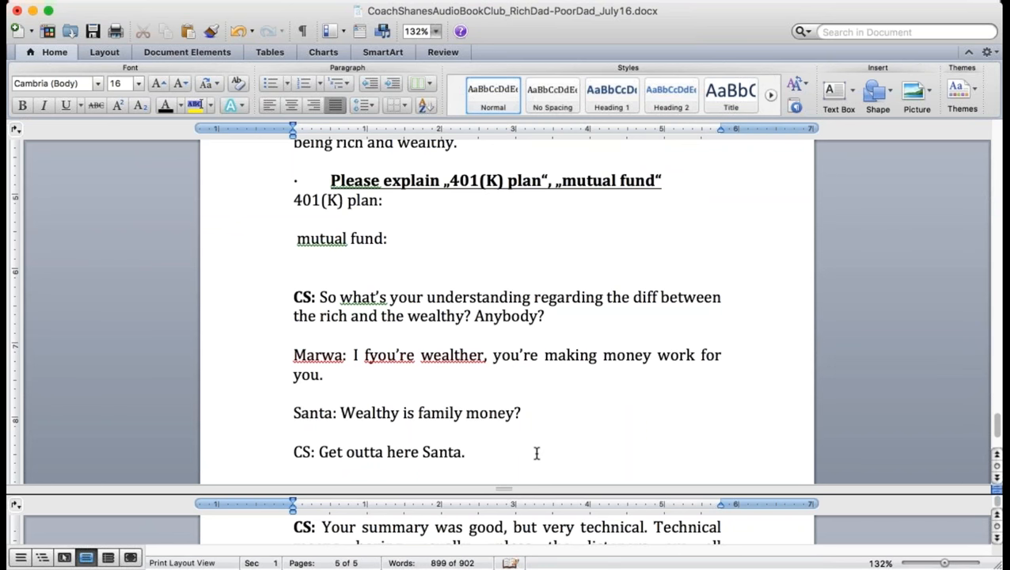
key(Return)
key(Return)
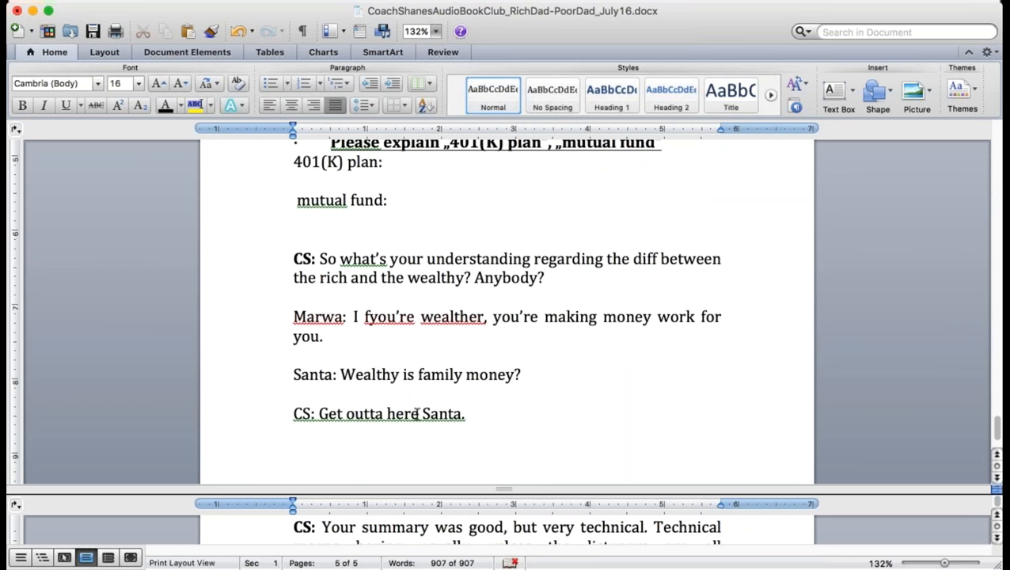
Make the speaker labels Marwa:, Santa: and CS: bold in the discussion exchange
drag(349, 316, 265, 318)
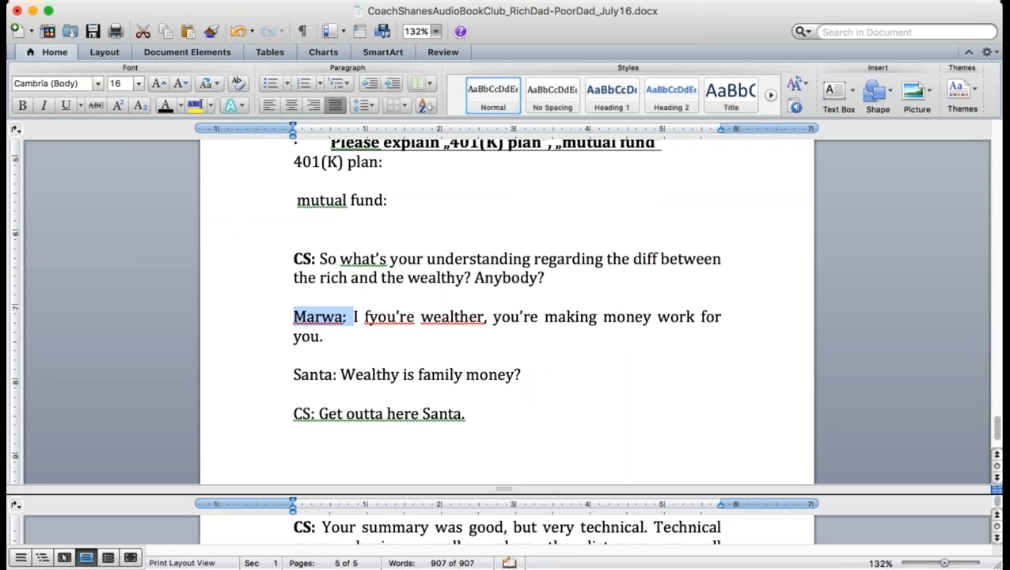
drag(339, 374, 292, 375)
drag(317, 413, 291, 413)
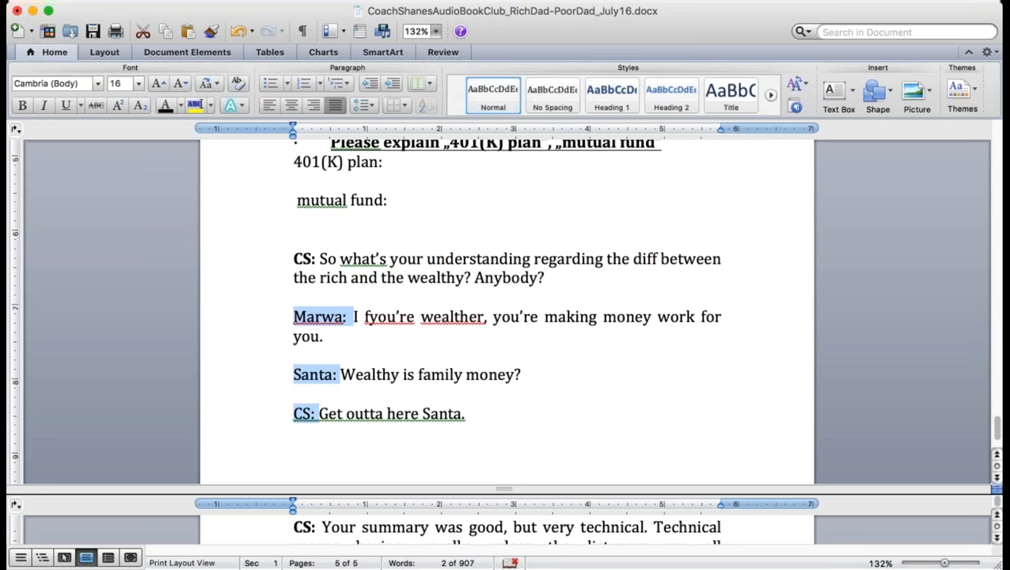
key(super+b)
click(364, 425)
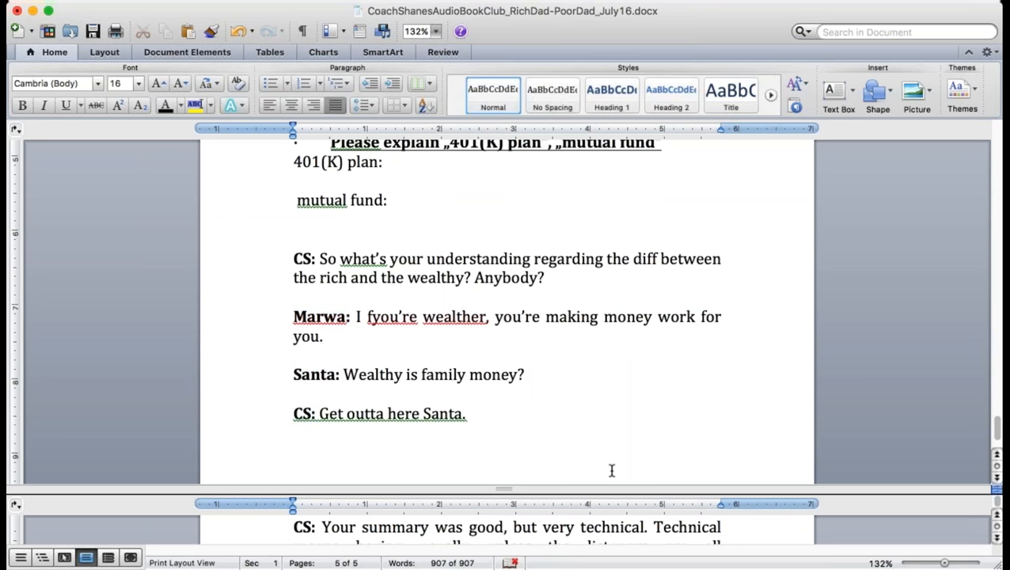
text(THE)
text( DIFFERENCE betw)
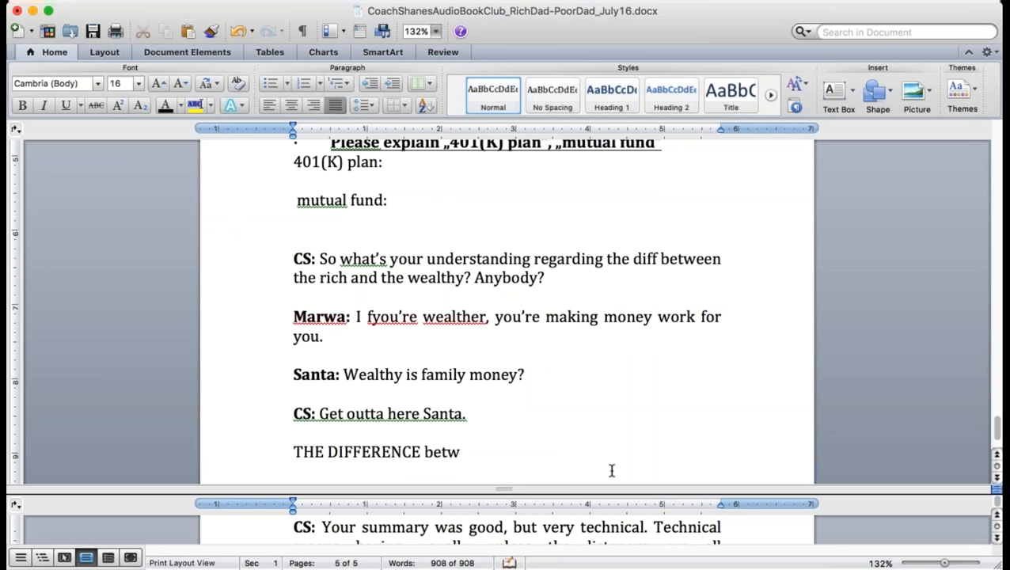
text(een being rich a)
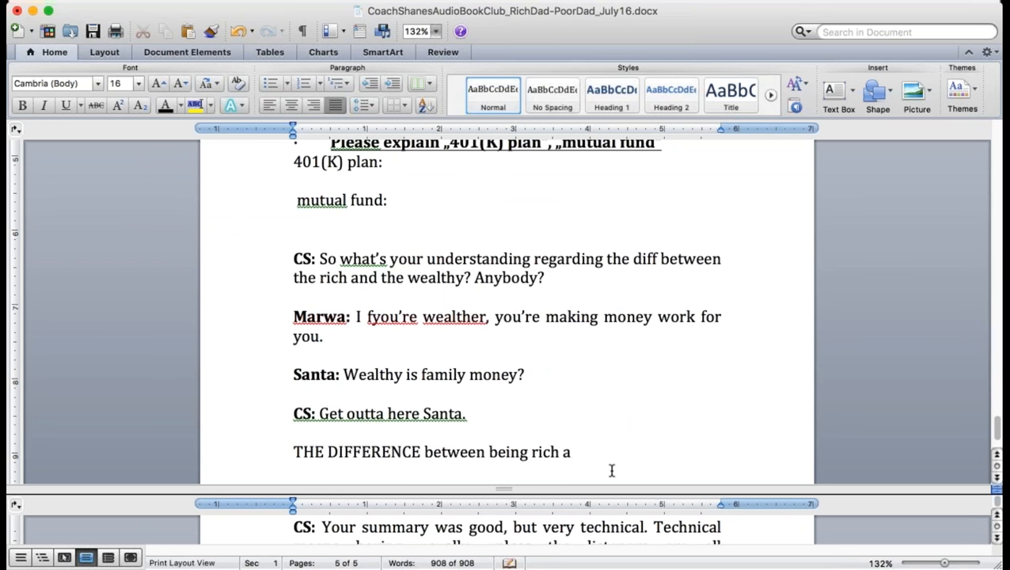
text(nd)
text( being wealth is)
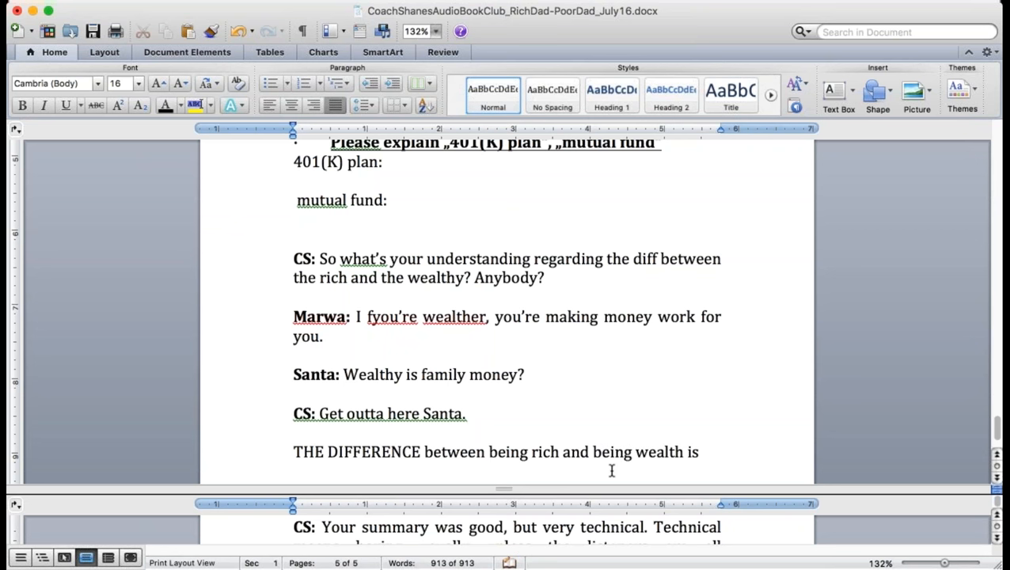
text( A JOB!)
Write that the difference between rich and wealth is A JOB!, then start 'I know a neighborhood in Chicago'
key(Return)
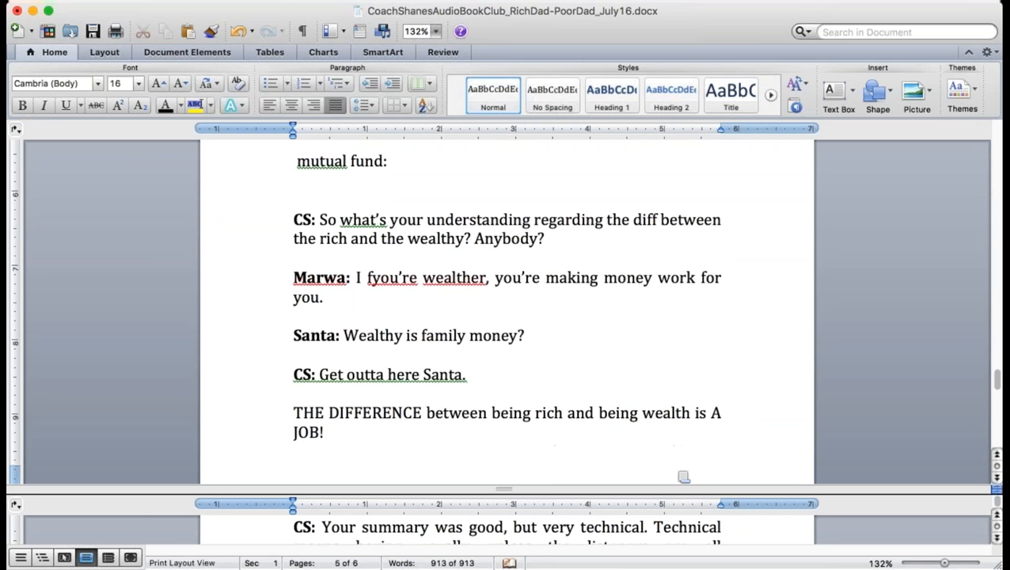
text(I know a neighborhood in Chi)
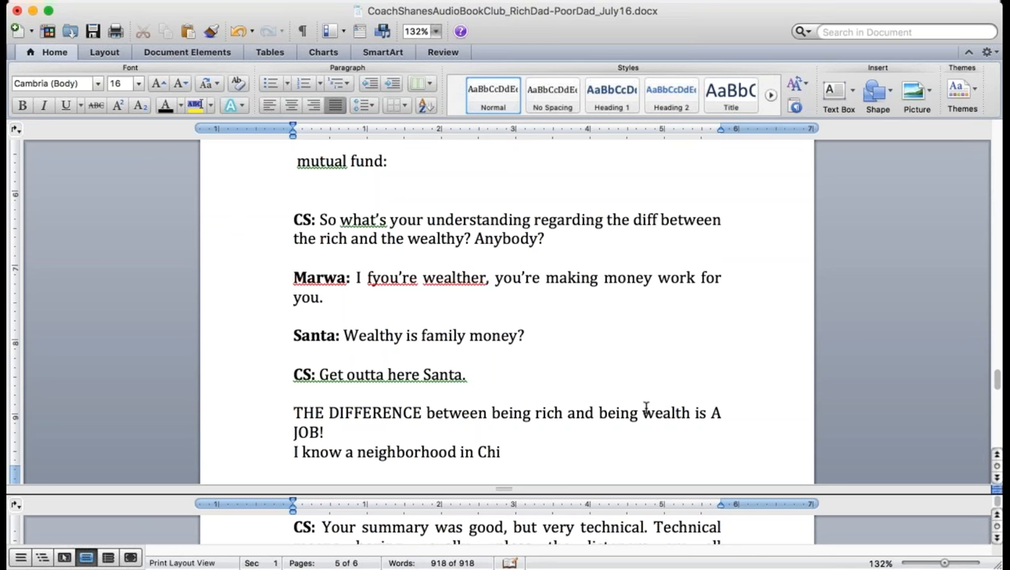
text(cago)
text( where a)
key(BackSpace)
text(ever)
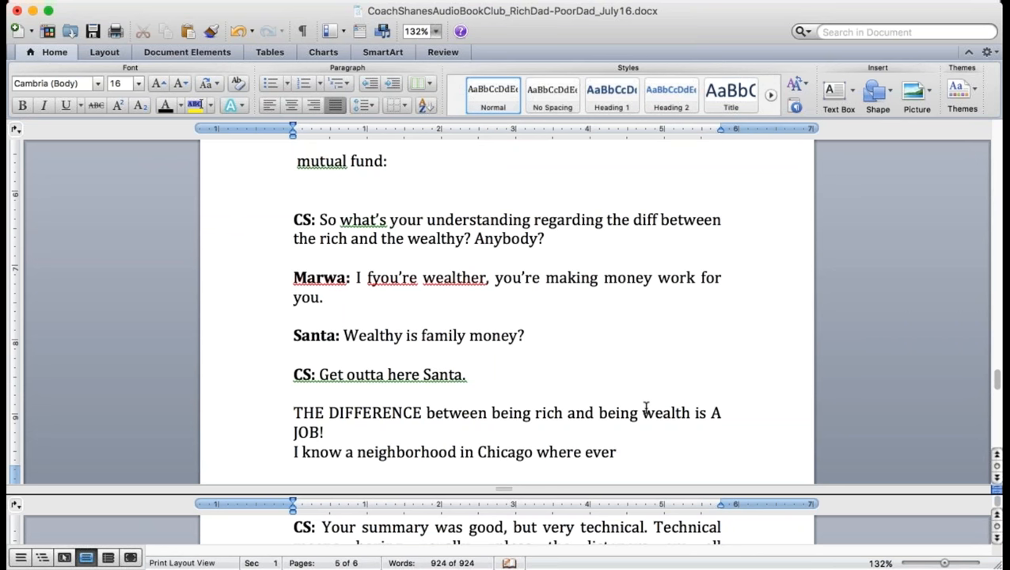
text(y single house)
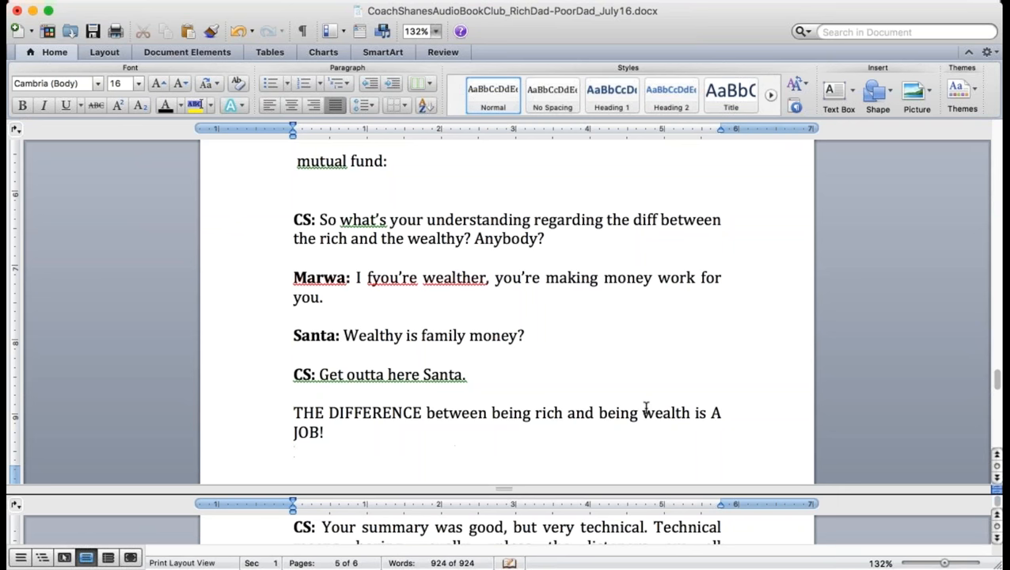
text( there is)
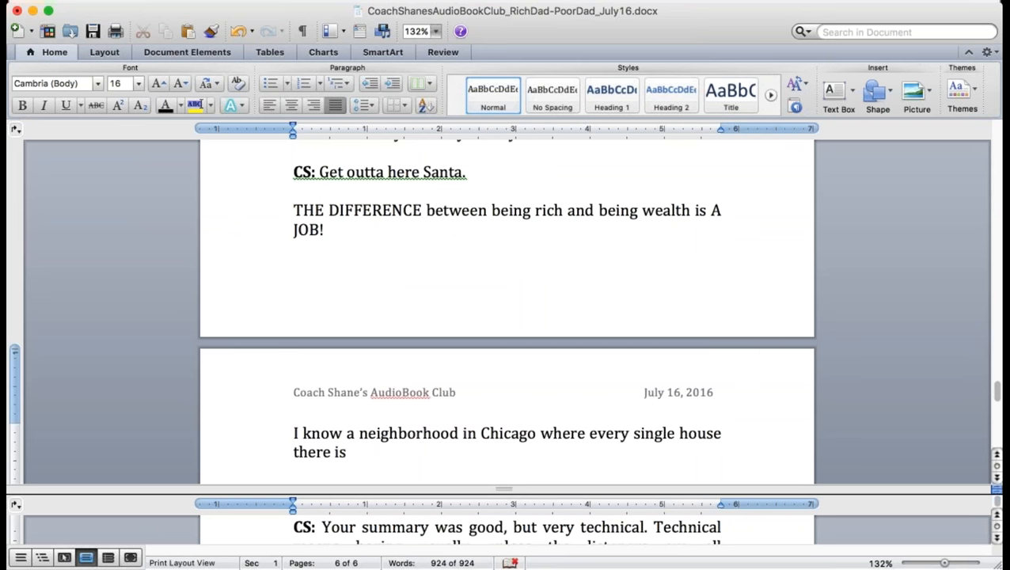
text( over a mil.)
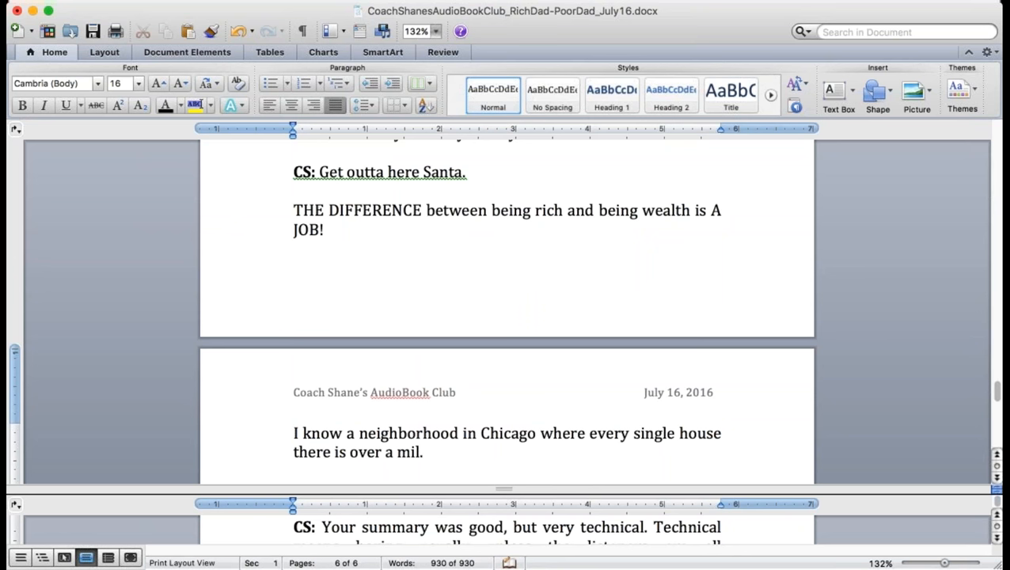
text( And ev)
Finish the Chicago neighborhood paragraph about people struggling to stay afloat each month
key(BackSpace)
key(BackSpace)
text(every one of those)
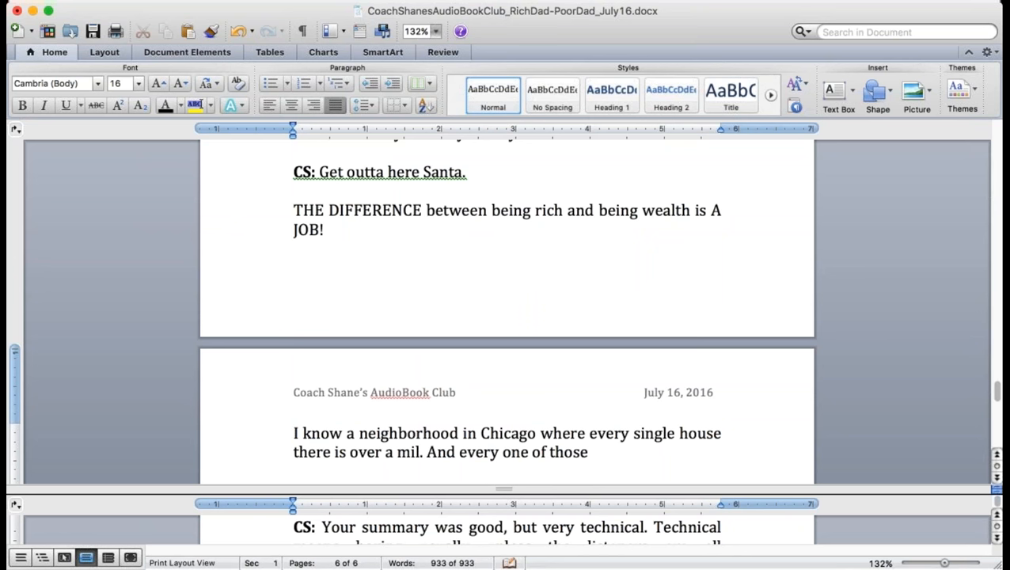
text( dads)
text( or moms there)
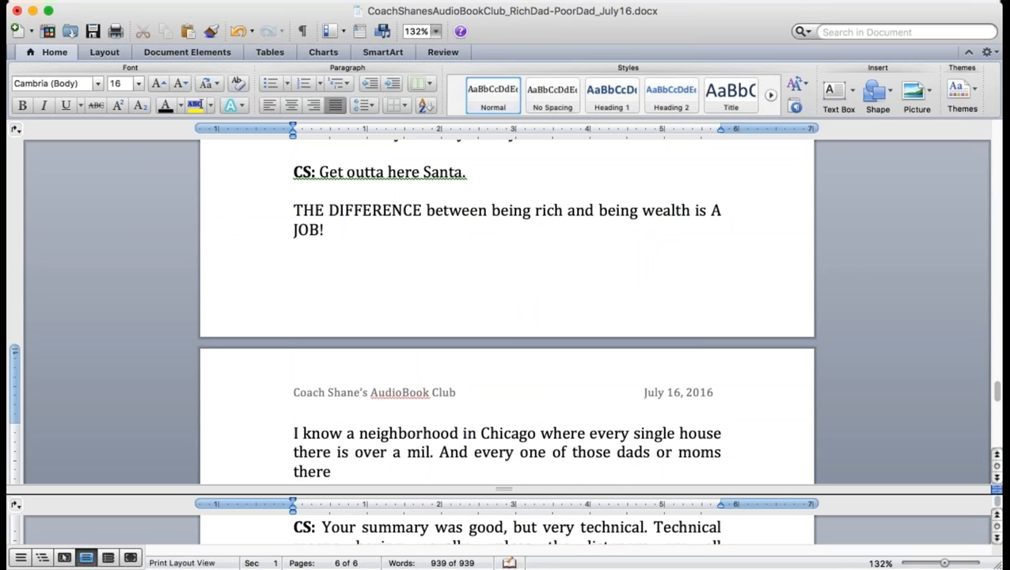
text( has to)
text( work!)
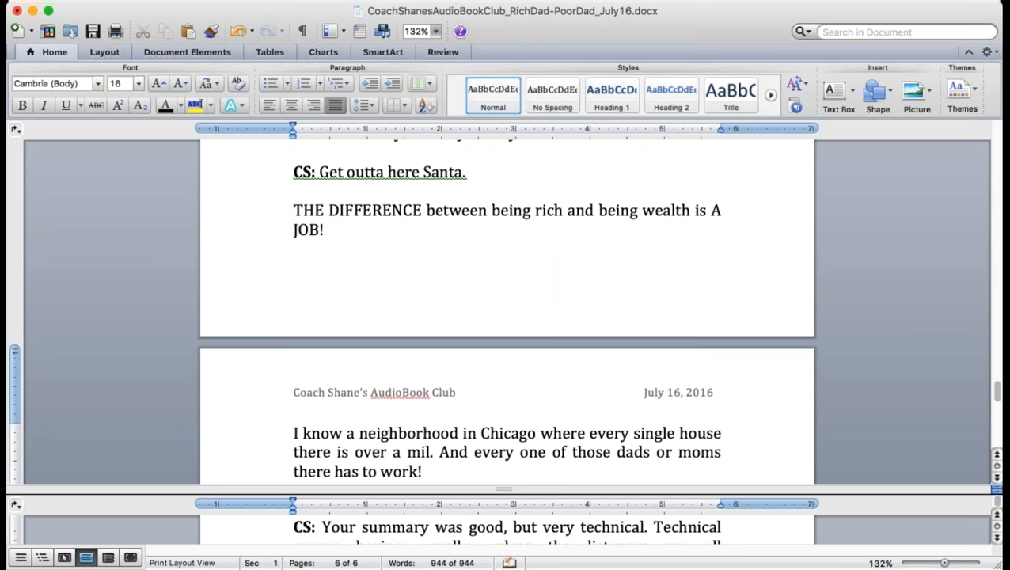
text( They might st)
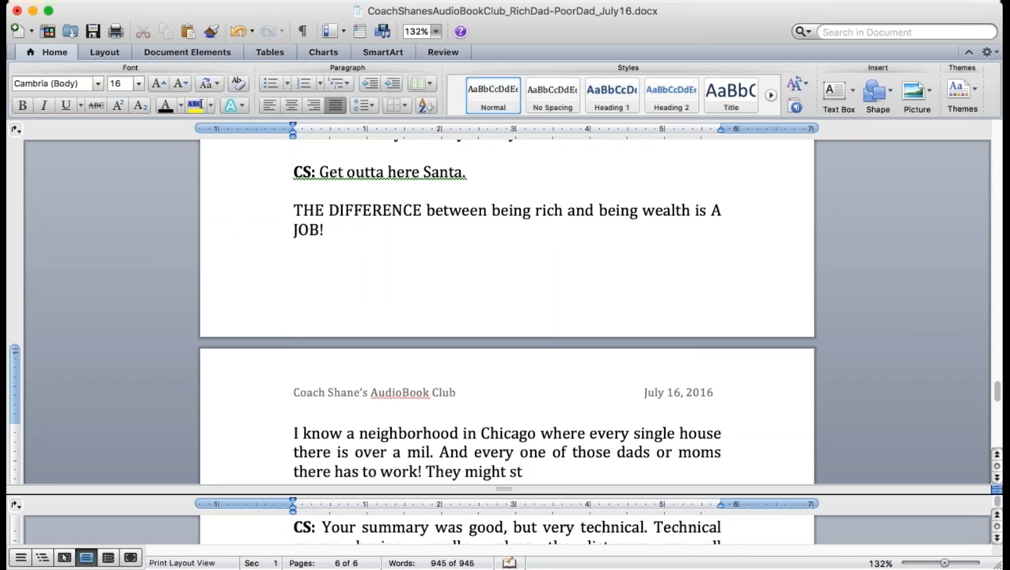
text(ay afloat a)
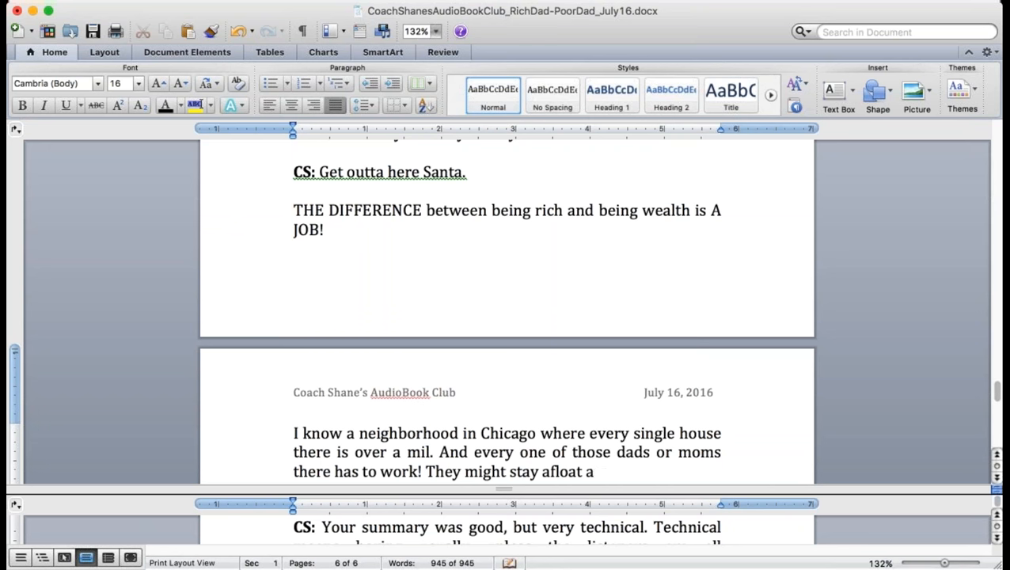
key(BackSpace)
text(for a)
text( bou)
key(BackSpace)
key(BackSpace)
key(BackSpace)
text(bout a we)
key(BackSpace)
key(BackSpace)
text(month after losing their o)
key(BackSpace)
key(BackSpace)
text(job but not for)
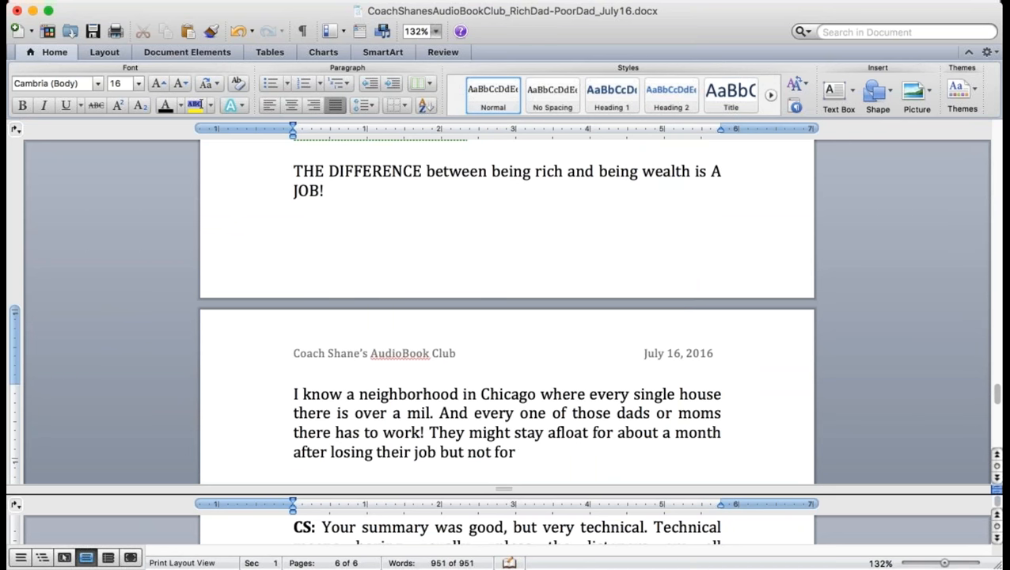
text(too long.)
key(Return)
text(Rich people work.)
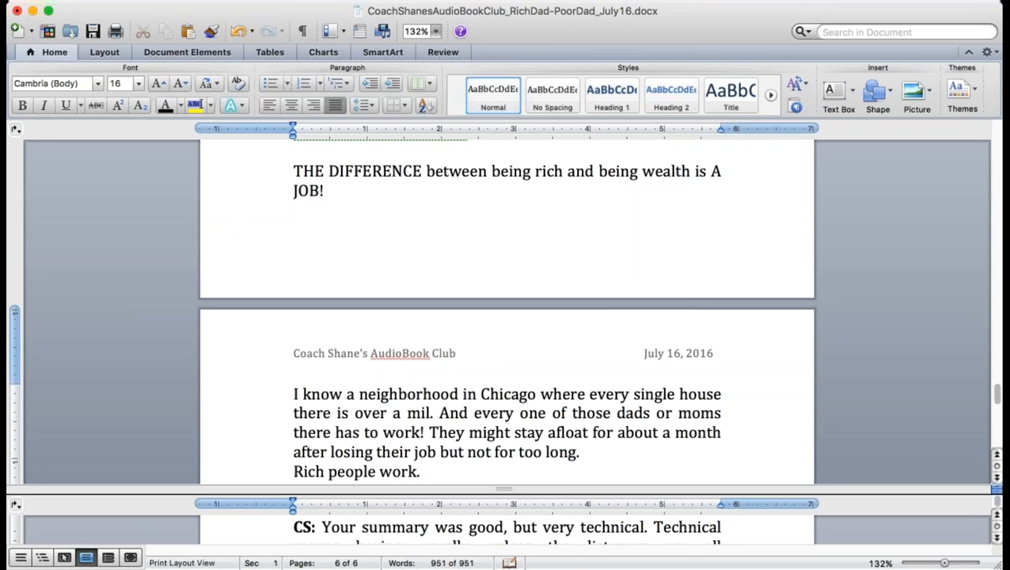
text( Wealthy)
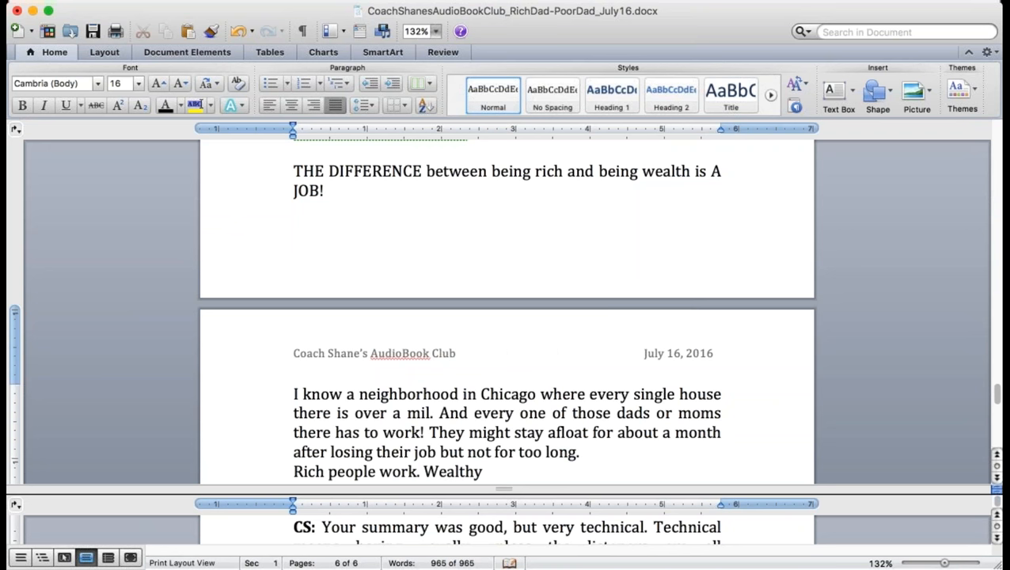
text( people don't)
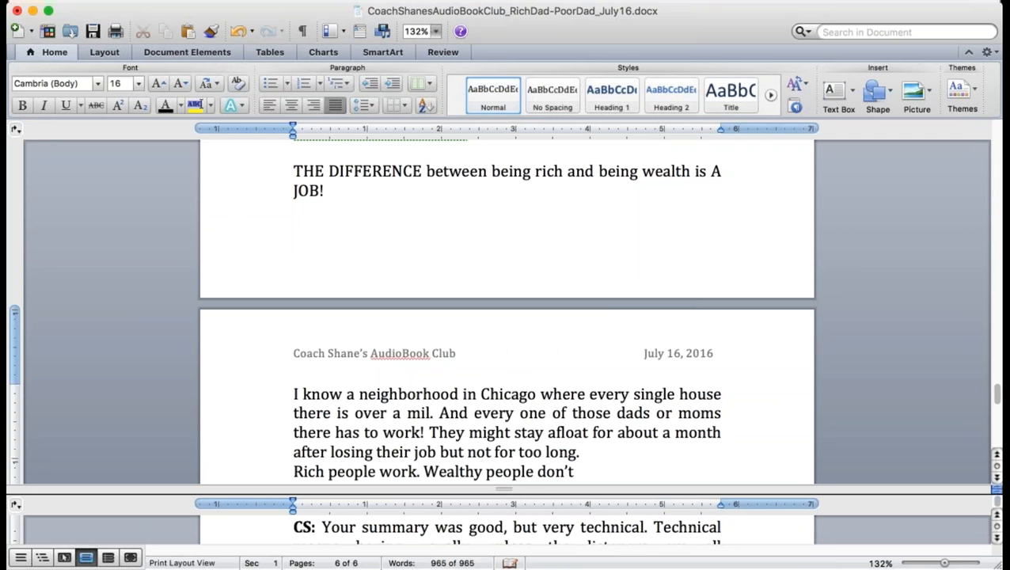
text( h)
text(ave a)
text( job.)
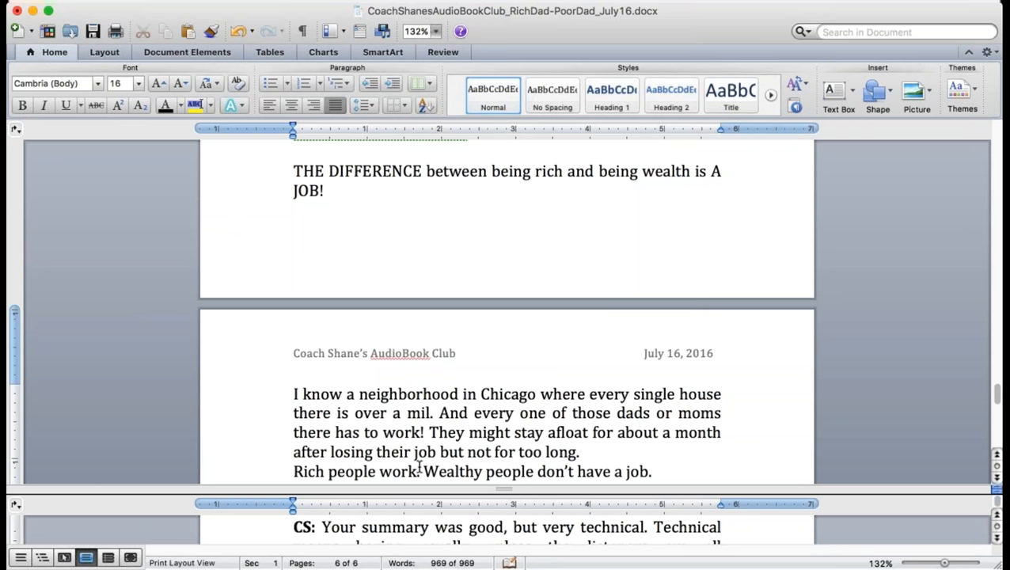
Add 'Rich people have a job. Wealthy people don't have a job.', replacing 'work' with 'have a job'
click(421, 471)
key(BackSpace)
key(BackSpace)
key(BackSpace)
text(have a job.)
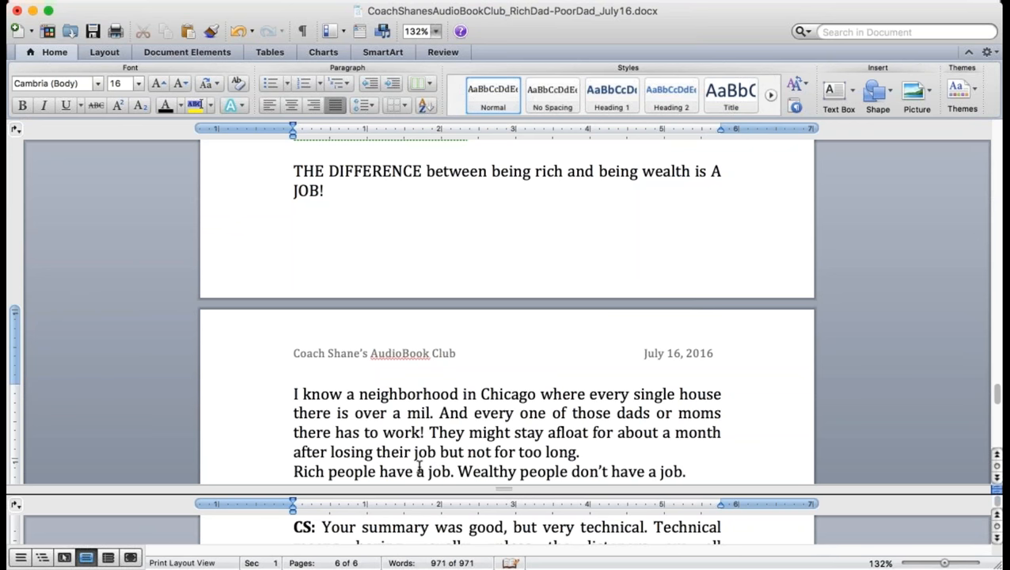
scroll(420, 466, down, 2)
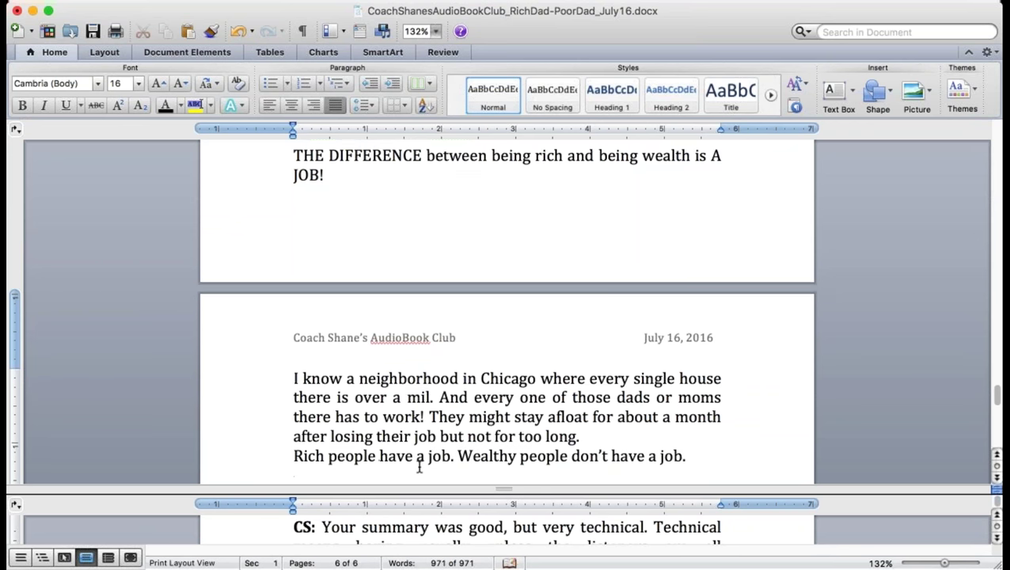
Save, then write that a rich person in a tiny house may become wealthy but has to work
click(94, 33)
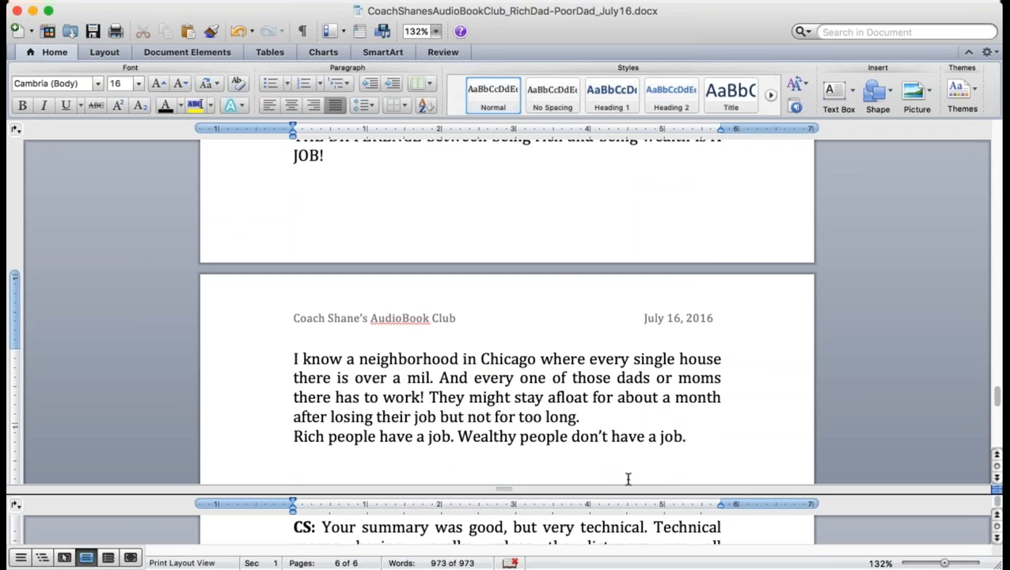
text(If)
text( a rich per)
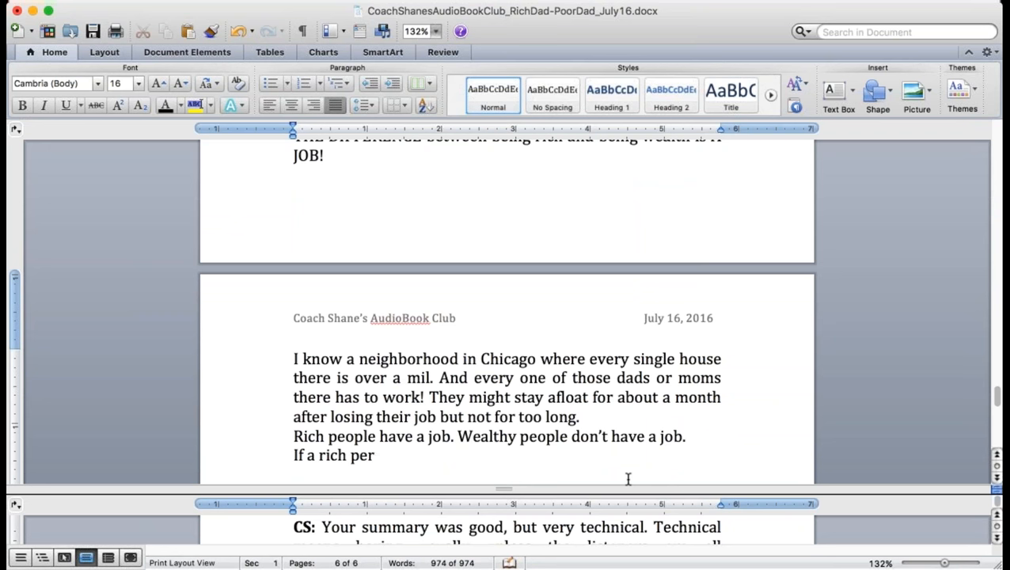
text(o)
key(BackSpace)
text(son di)
text(dn't work)
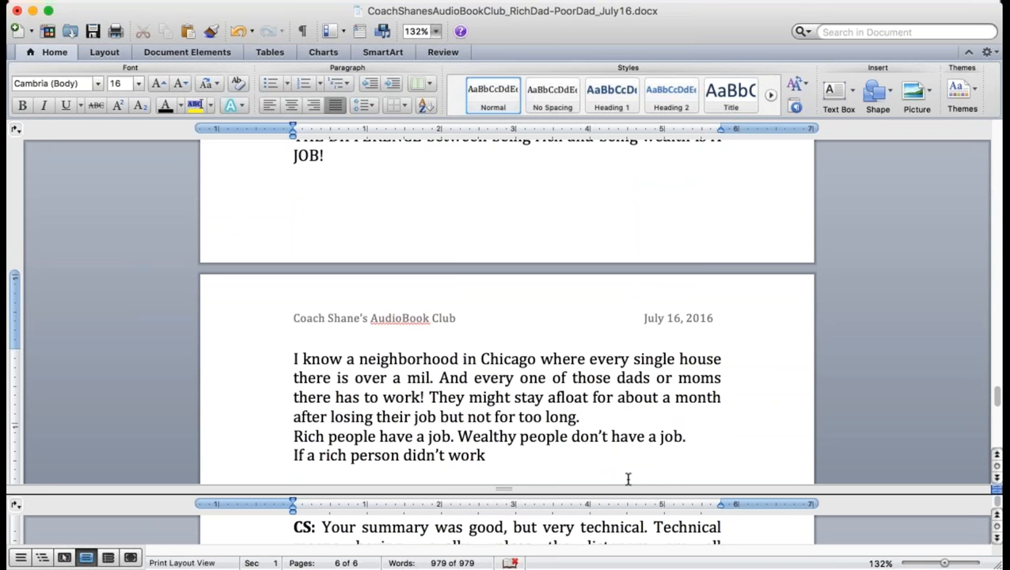
text( and liverd in)
key(BackSpace)
key(BackSpace)
key(BackSpace)
key(BackSpace)
key(BackSpace)
text(d in a tiny house a)
text(nd and drove a)
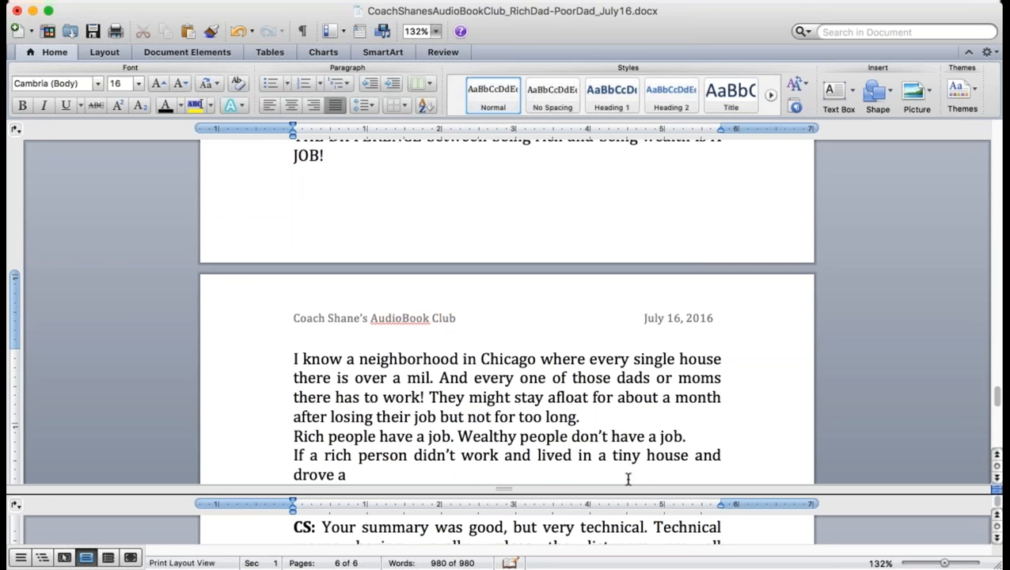
text( tiny car, they)
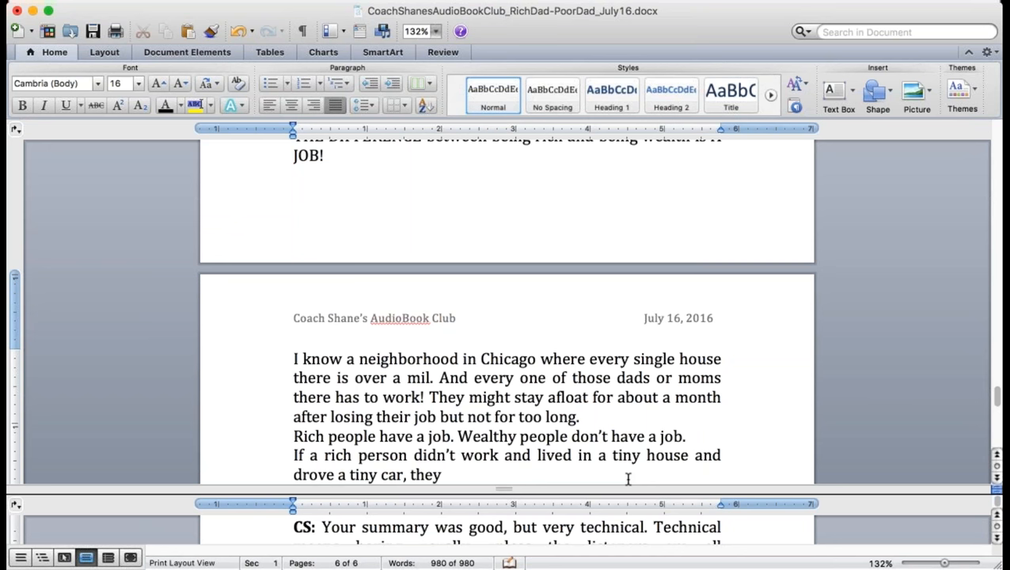
text( might become wealthy)
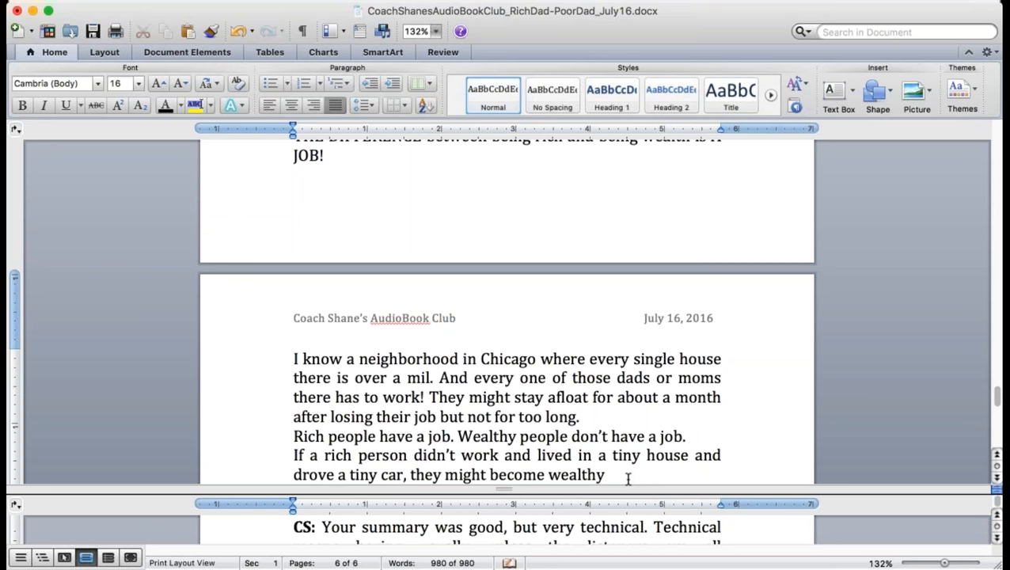
text(. B)
text(ut, they're e)
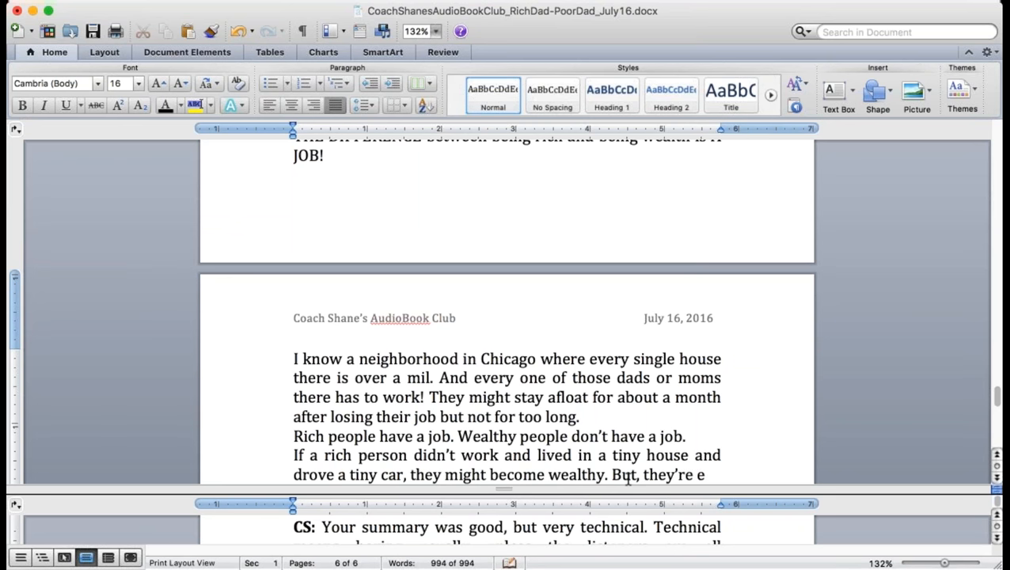
text(motia)
key(BackSpace)
text(o)
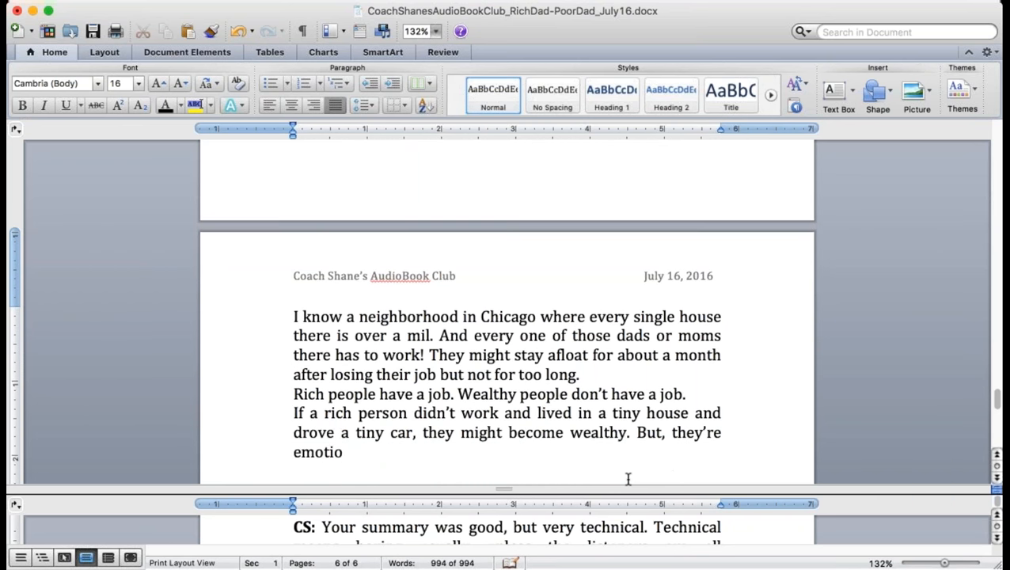
text(nally tied to the stuff they have,)
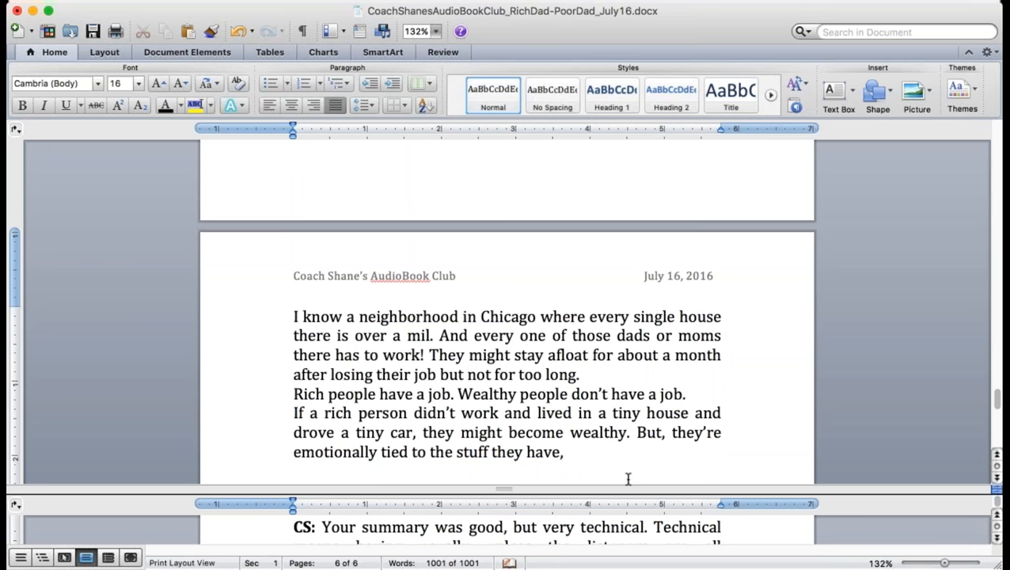
text( and in order to)
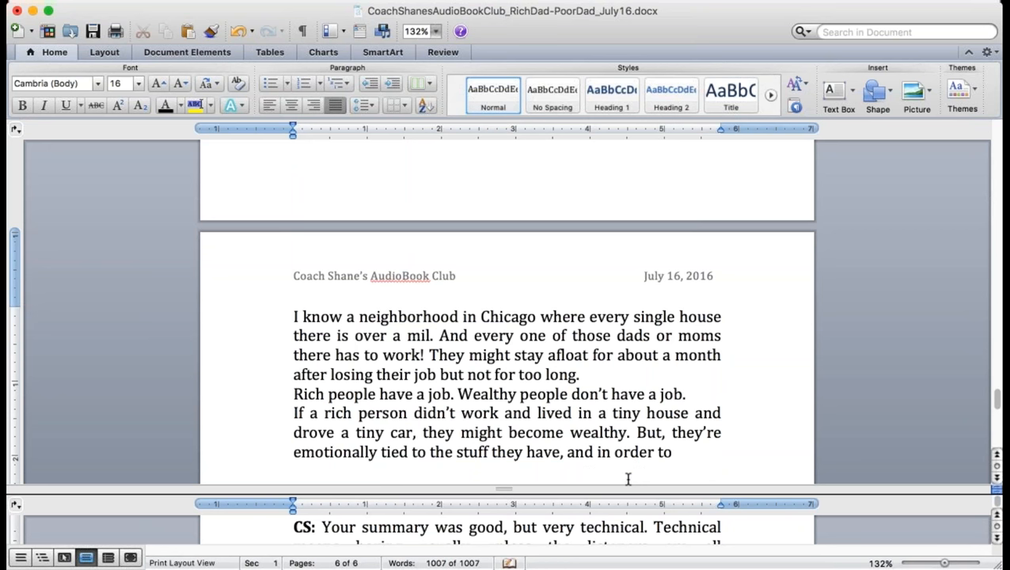
text( maintain to)
key(BackSpace)
text(heir)
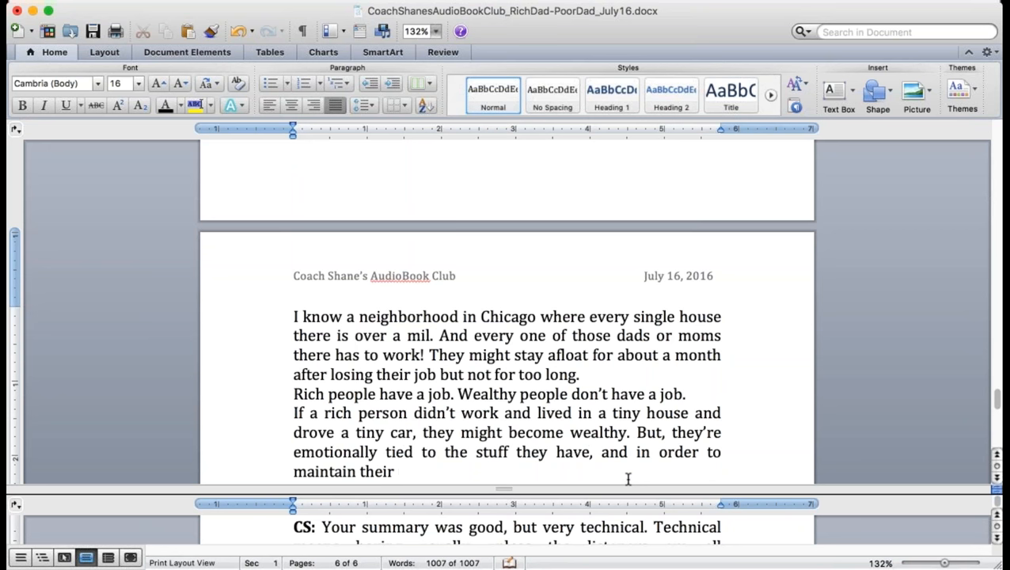
text( lifestyle)
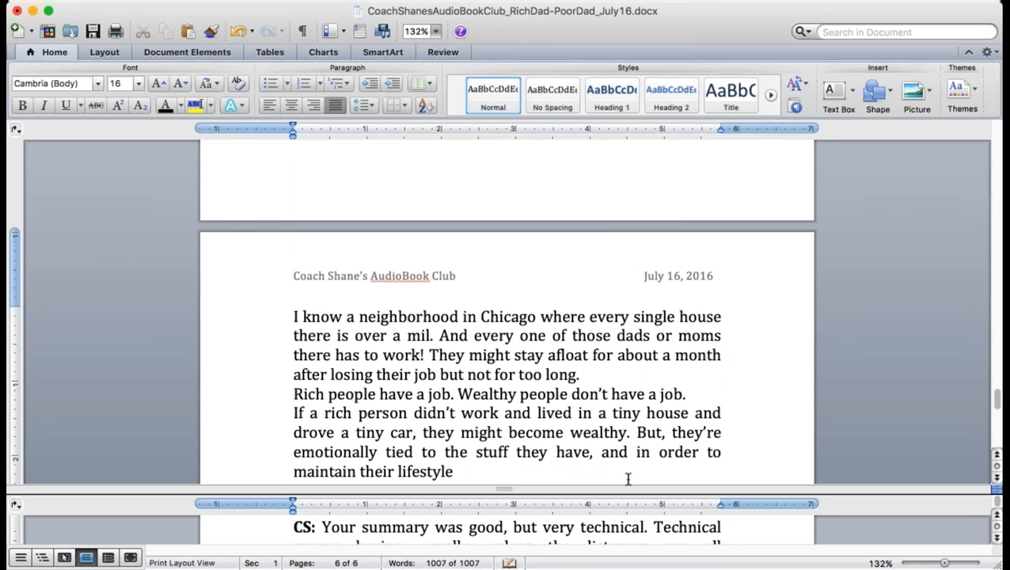
text(, they have to wor)
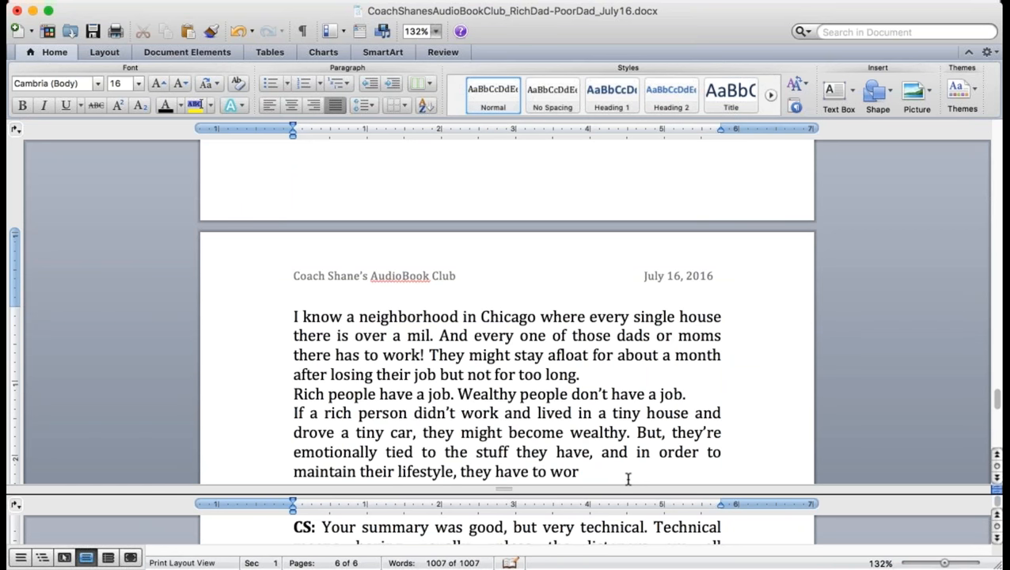
text(k. So)
Add 'In other words, some wealthy people actually live in a small house and drive a small car.'
key(BackSpace)
key(BackSpace)
text(In order)
key(BackSpace)
key(BackSpace)
key(BackSpace)
key(BackSpace)
text(ther words,)
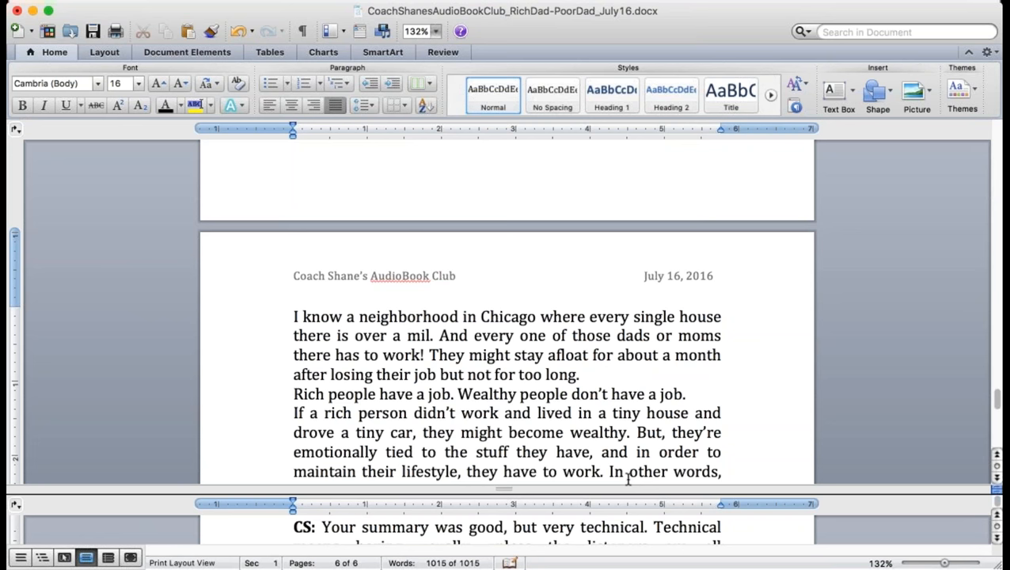
text( some wealthy)
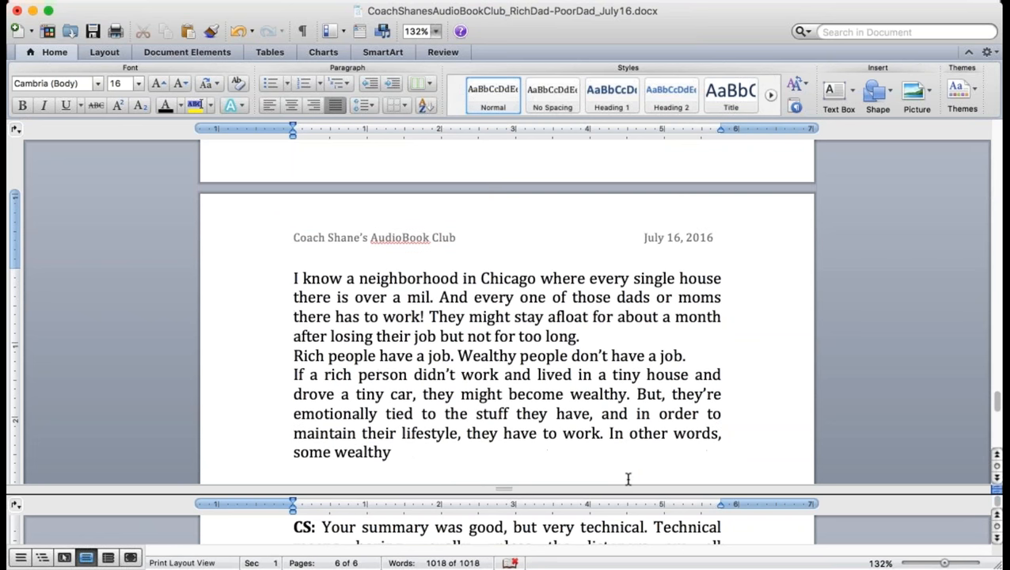
text( people)
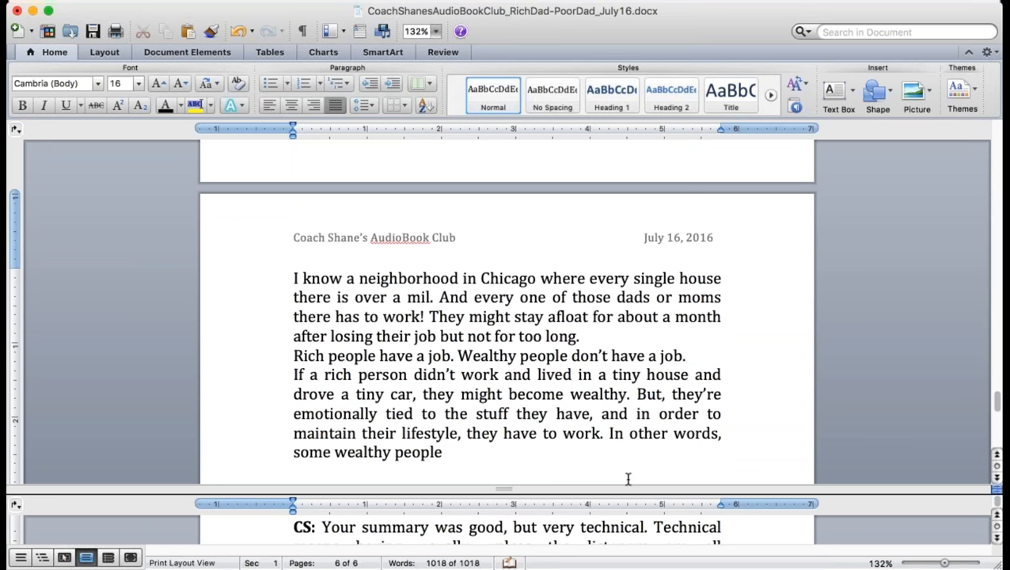
text( actually)
text(l)
key(BackSpace)
text(live in a small house and)
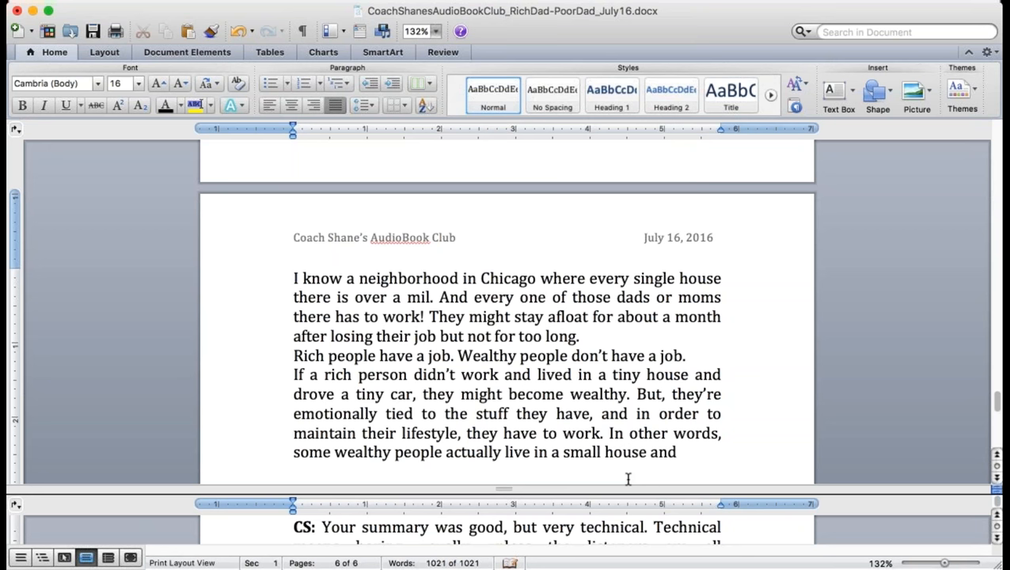
text( drive a small car.)
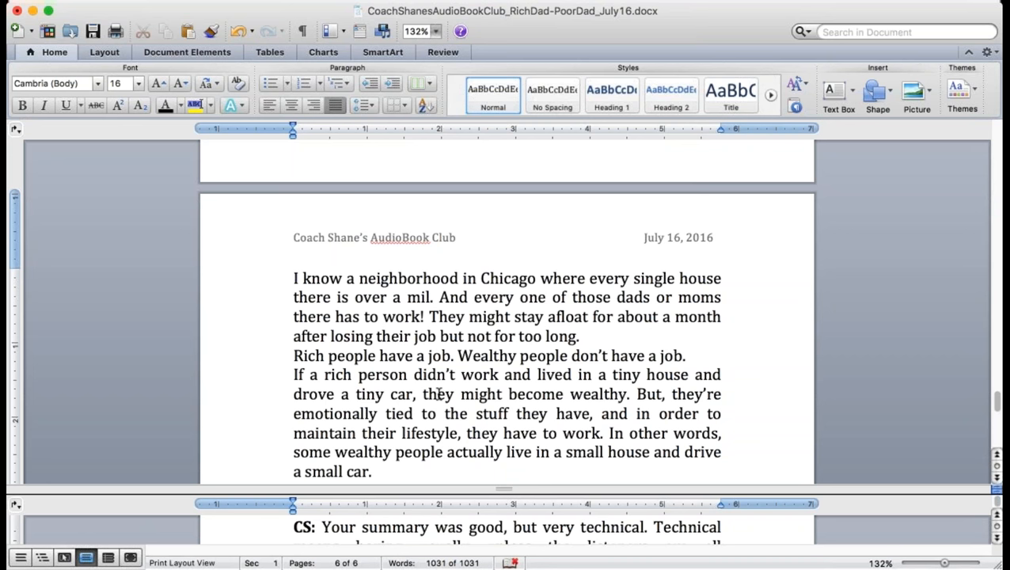
Add the line 'Rich people need to work, wealthy people don't have to.' and start the Marwa speaker line
key(Return)
text(Rich epo)
key(BackSpace)
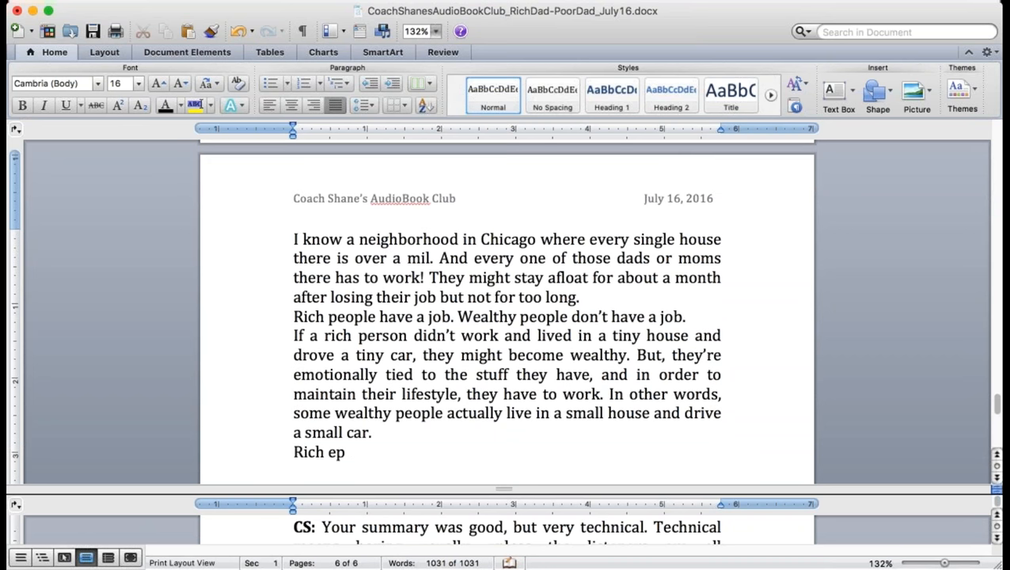
key(BackSpace)
key(BackSpace)
text(people need)
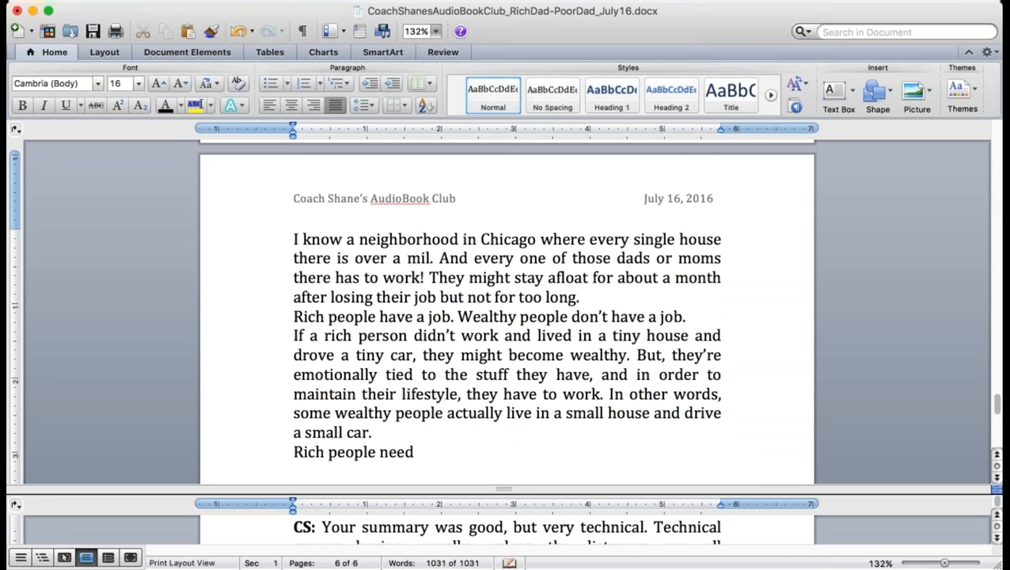
text( to work, wek)
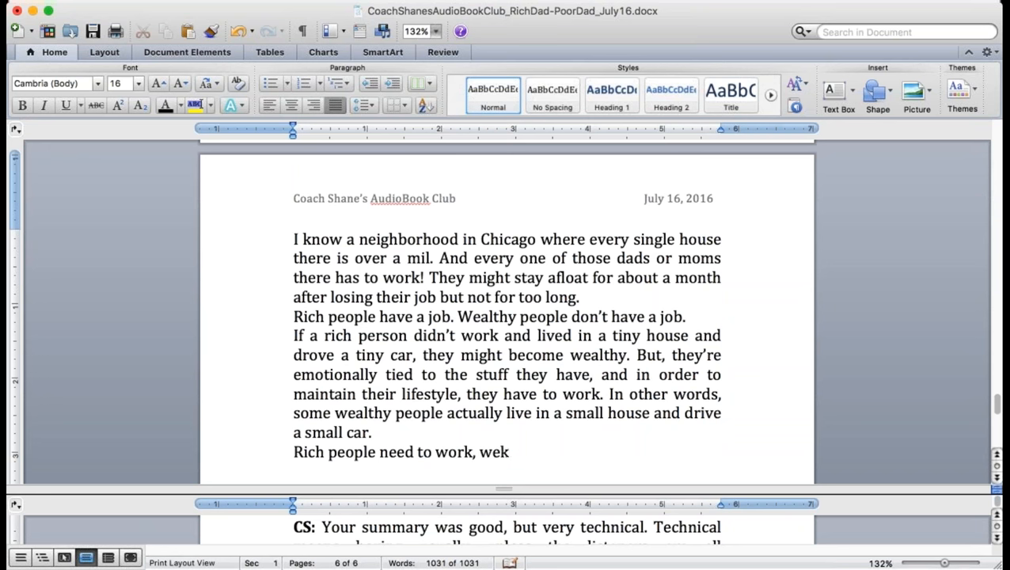
key(BackSpace)
text(althy)
text( people don't)
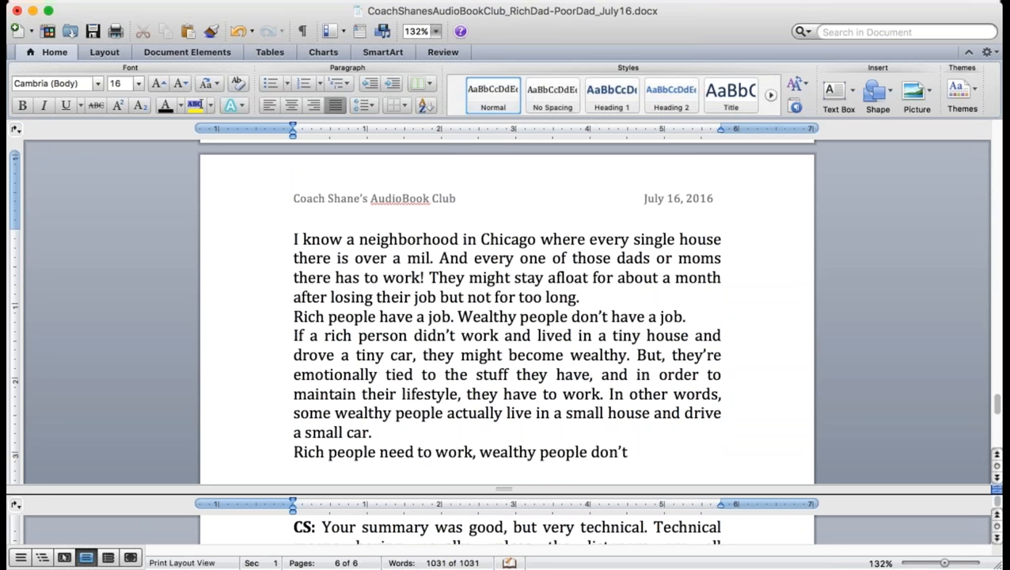
text( ja)
key(BackSpace)
key(BackSpace)
text(h)
text(ave to.)
key(Return)
text(Mar)
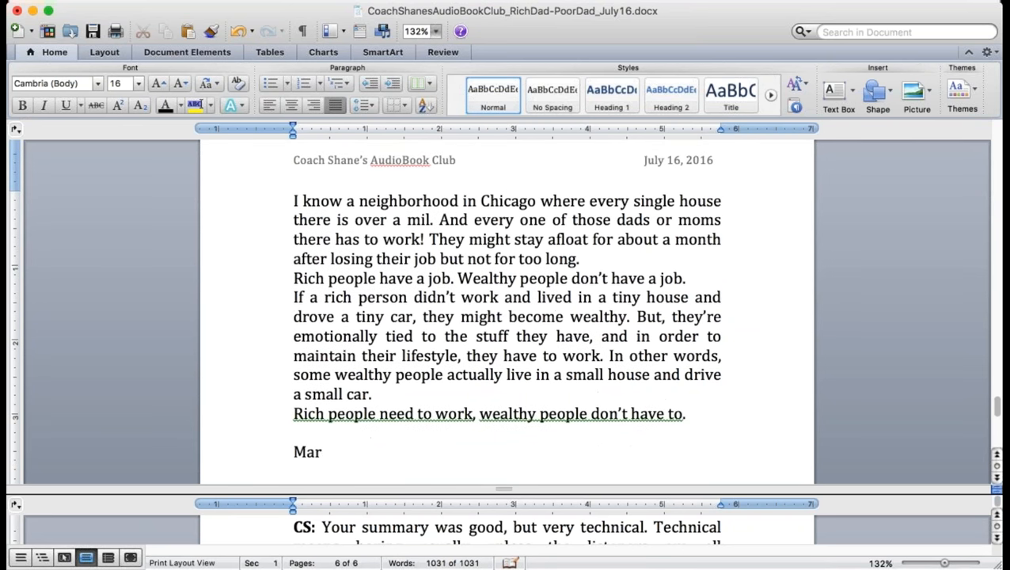
text(a)
key(BackSpace)
text(wa: It's not a reali)
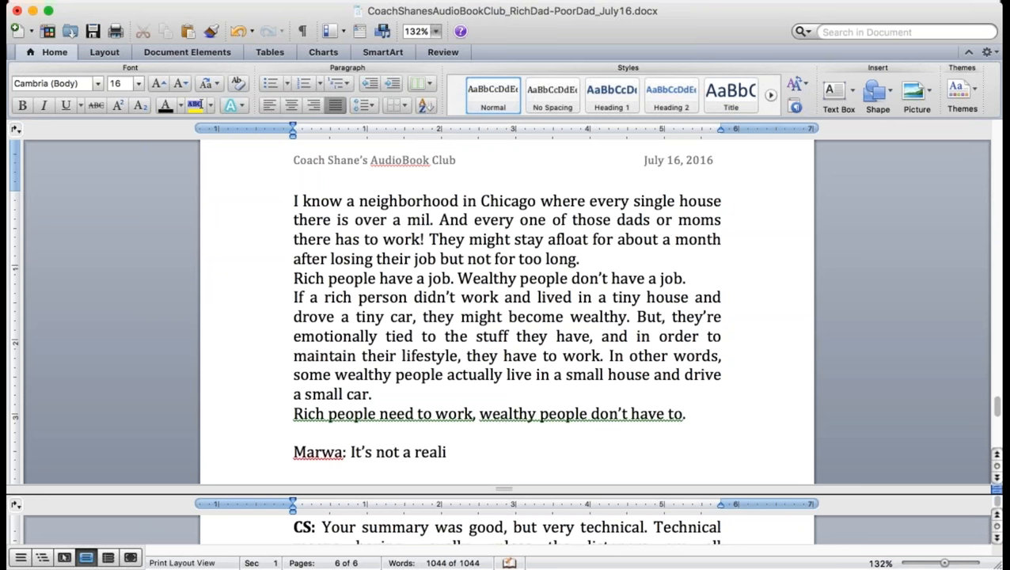
text(stic idea!)
text(CS: the)
text(dea of fi)
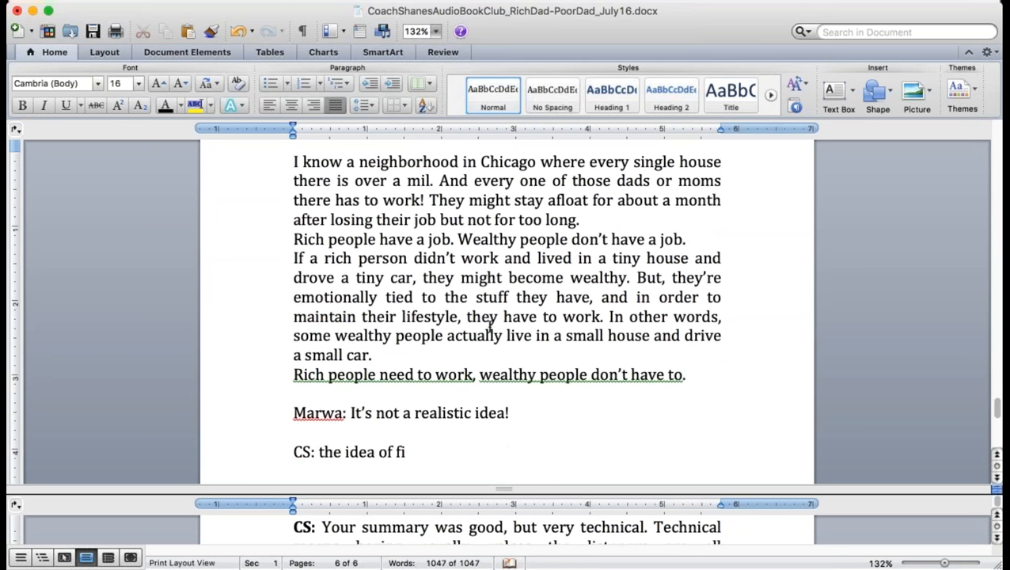
text(nancial indep)
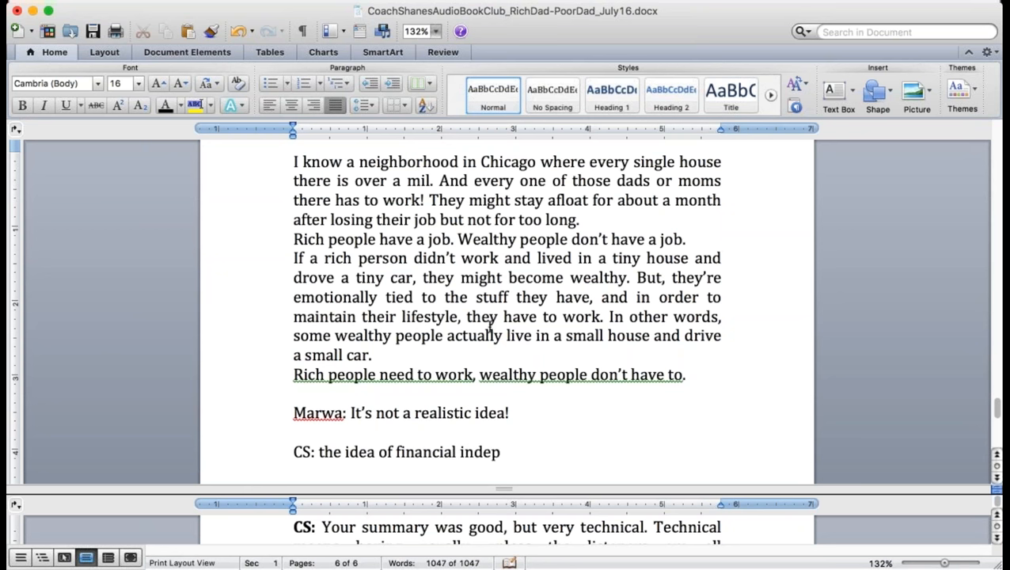
text(endence is)
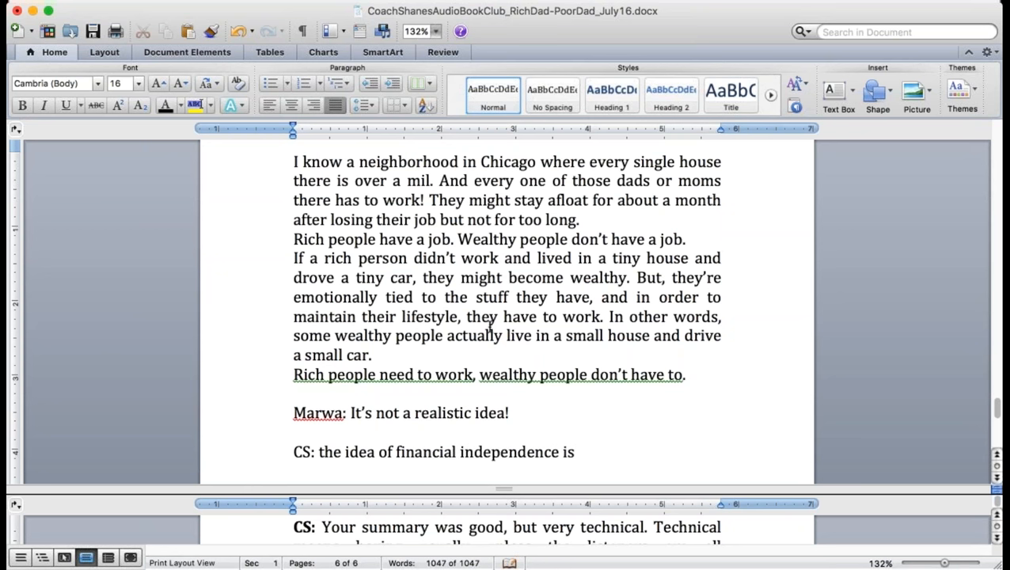
text( a)
Write the 'not a realistic idea' remark and the CS reply that any business makes you an entrepreneur
key(BackSpace)
key(BackSpace)
key(BackSpace)
key(BackSpace)
key(BackSpace)
text(, the id)
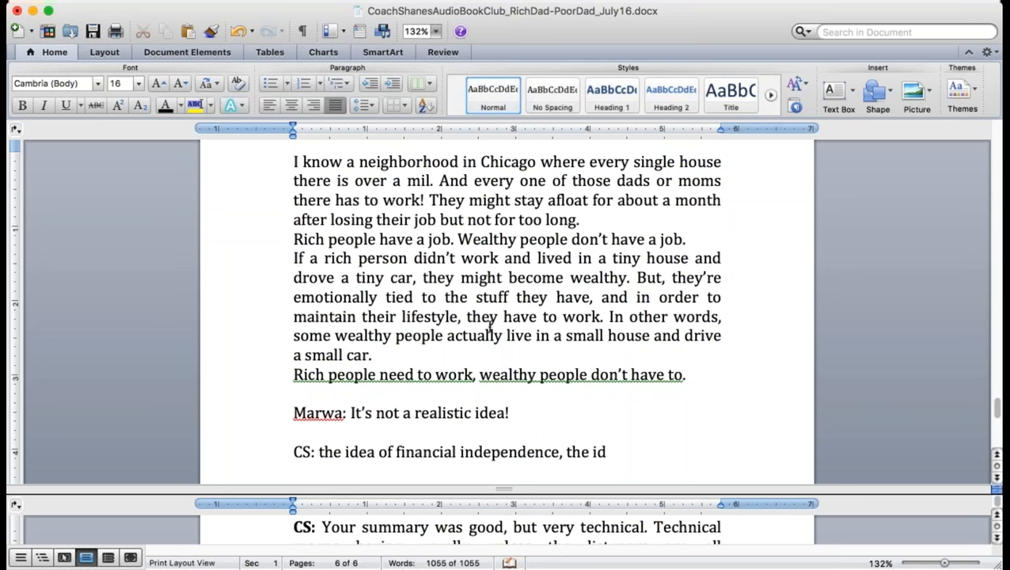
text(ea of being entrepreneur is)
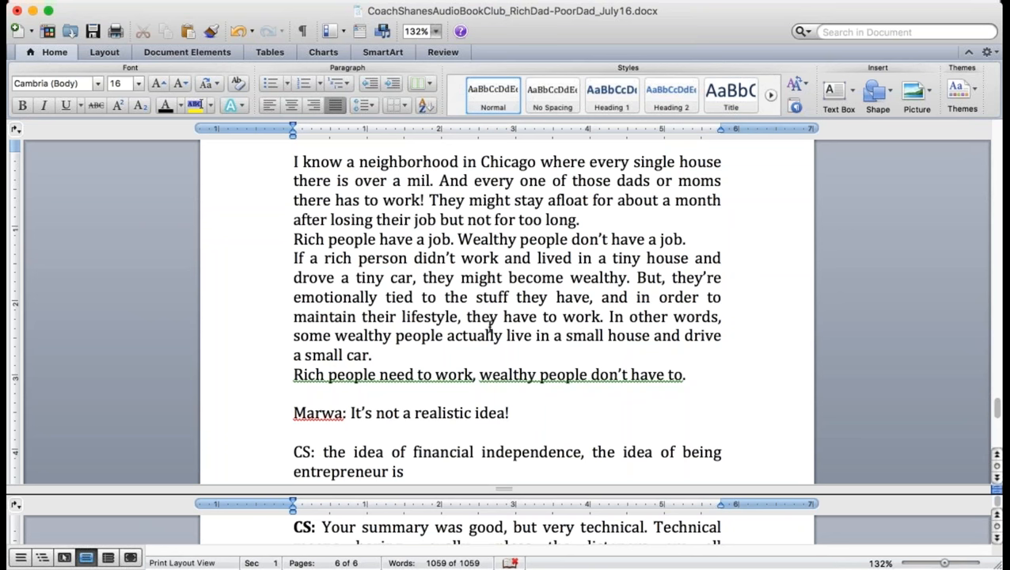
text( a very American thing .)
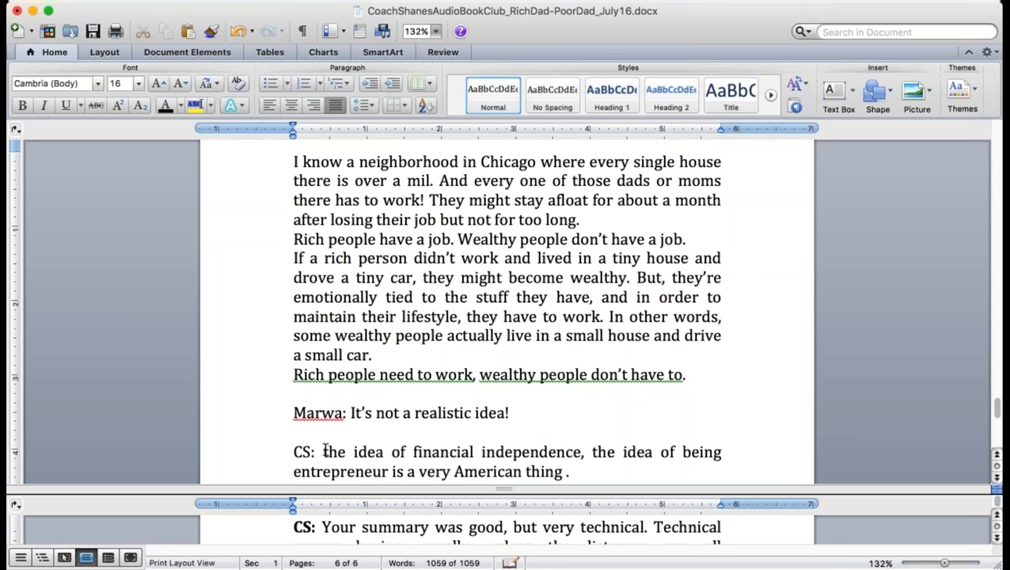
key(Delete)
key(Delete)
text(T)
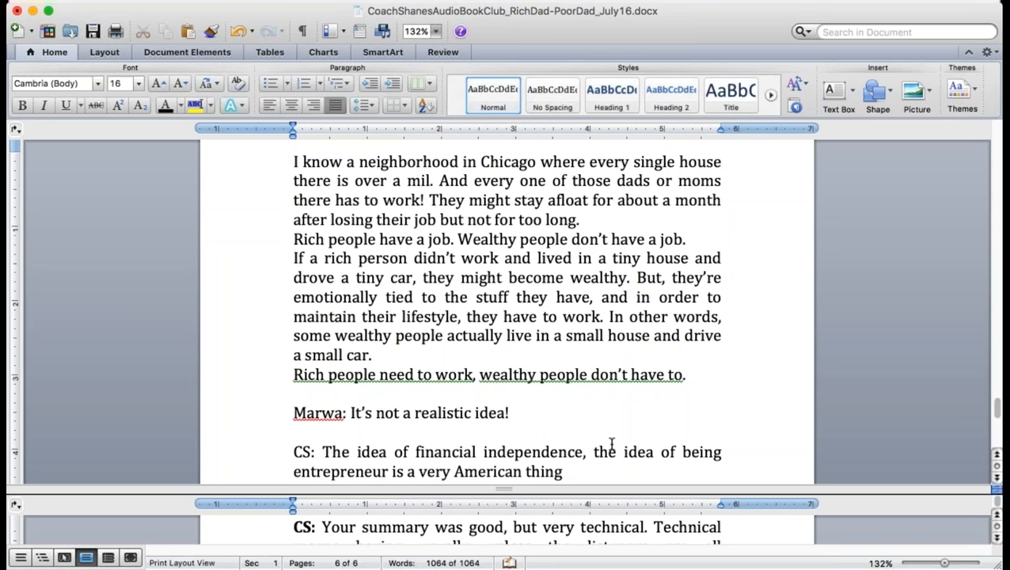
text(. Anytime)
key(BackSpace)
key(BackSpace)
key(BackSpace)
key(BackSpace)
text(type of business )
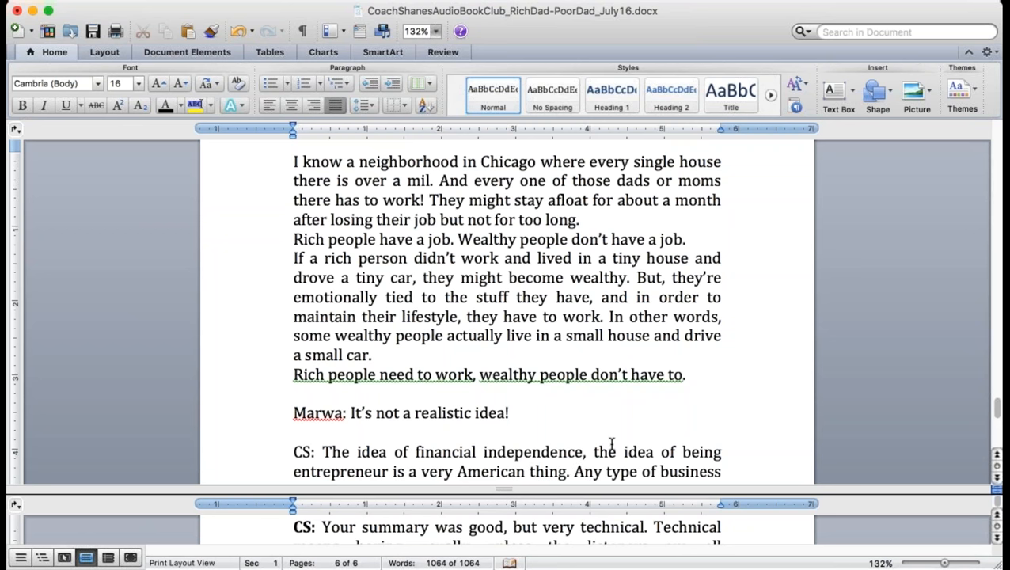
text(makes you an entrepreneur.)
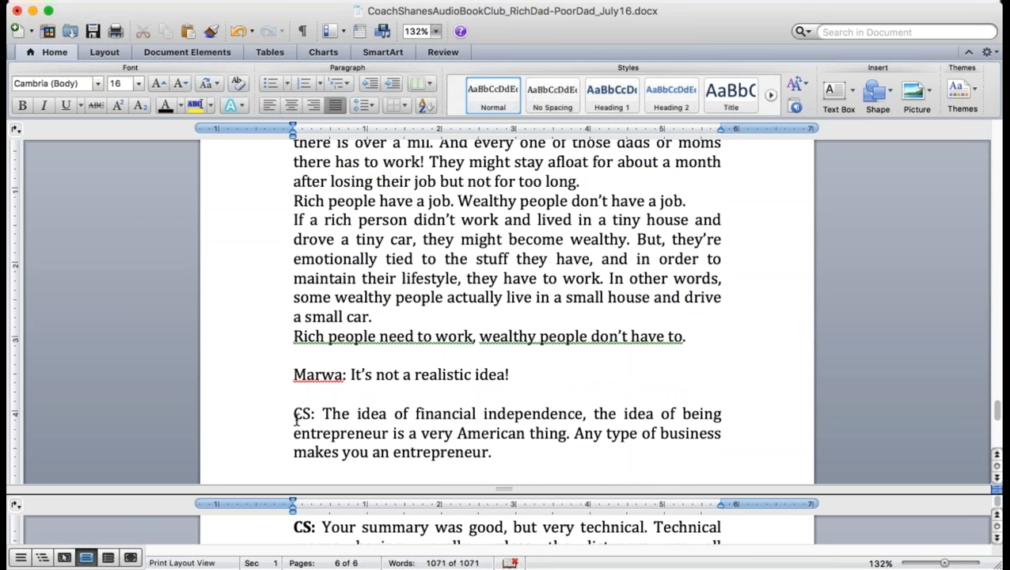
Make the Marwa: and CS: speaker labels of this exchange bold
double_click(302, 413)
super+double_click(341, 374)
key(super+b)
click(534, 462)
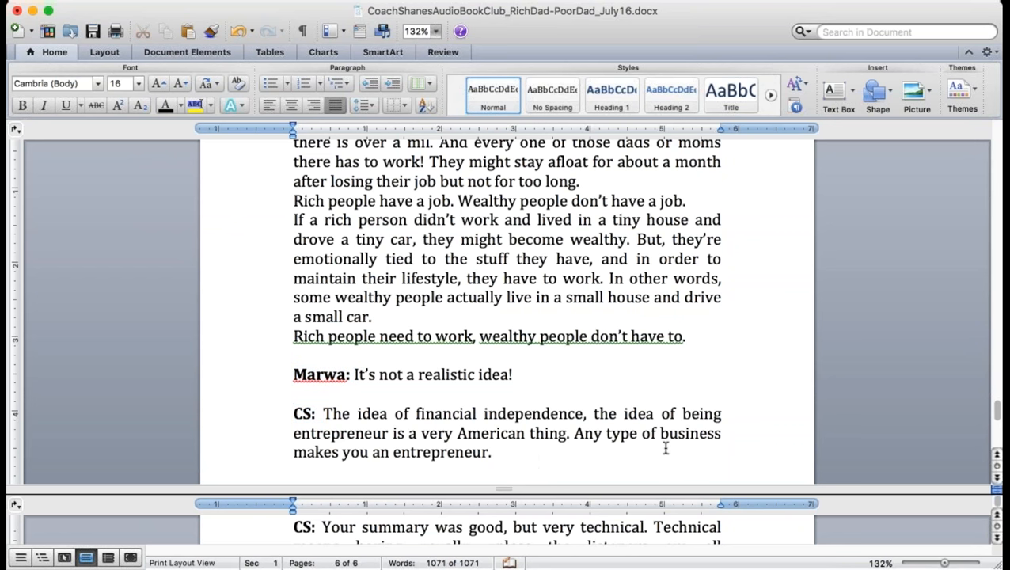
text(Americans drea)
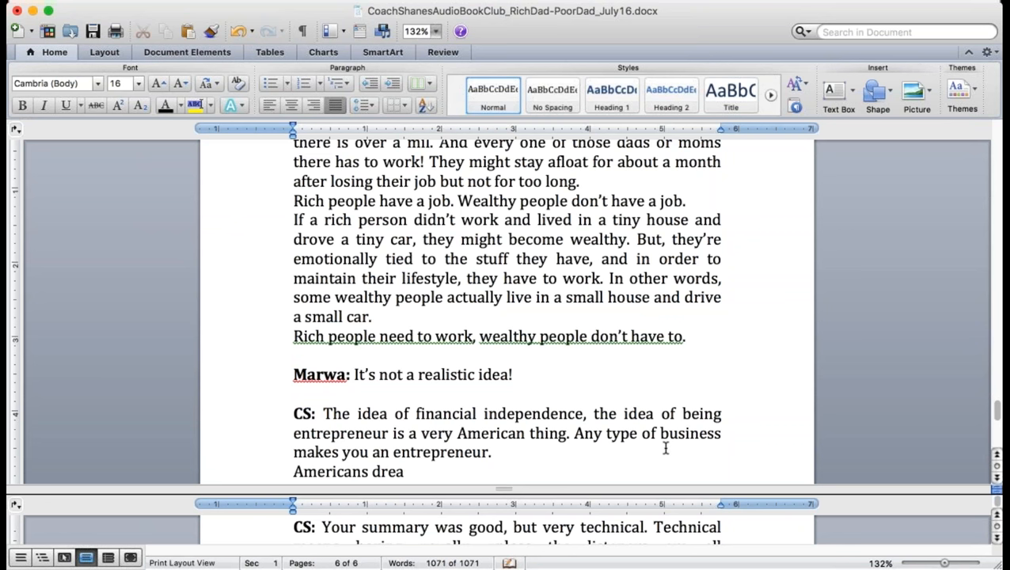
text(m of workin)
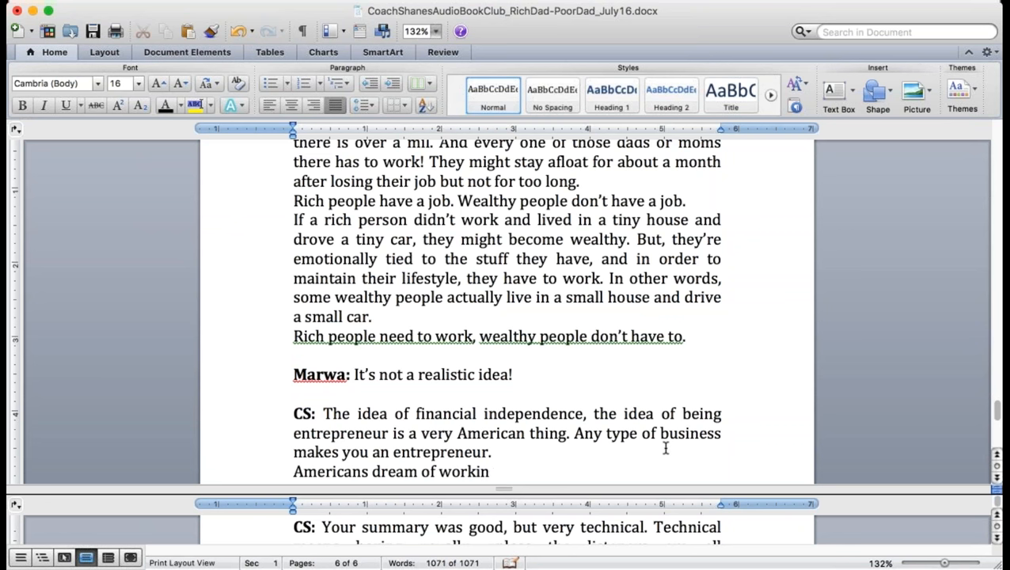
text(g of for someone and)
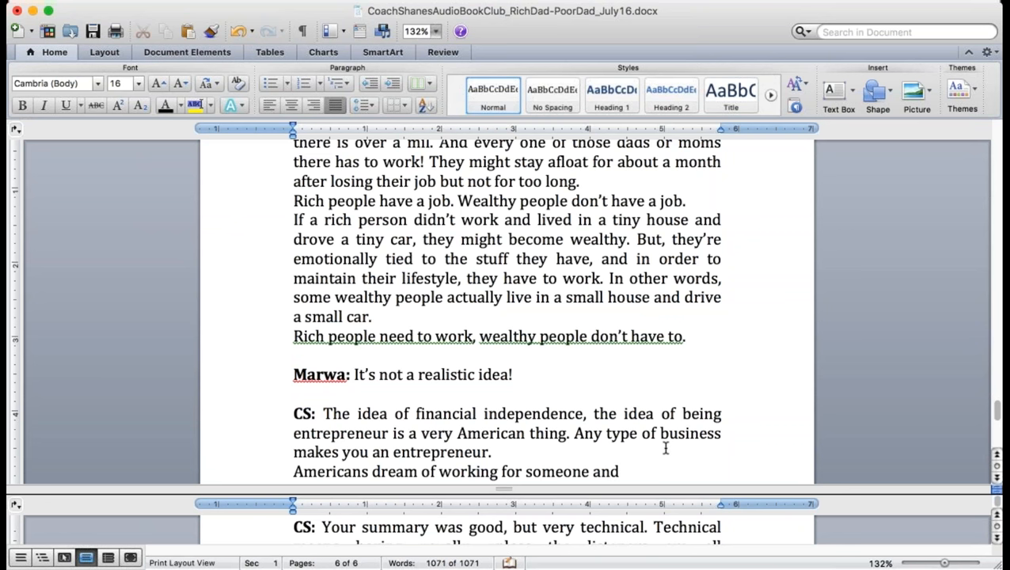
text( s)
Write that Americans duplicate a business on their own and many have this mindset
key(BackSpace)
key(BackSpace)
text(duplicate that)
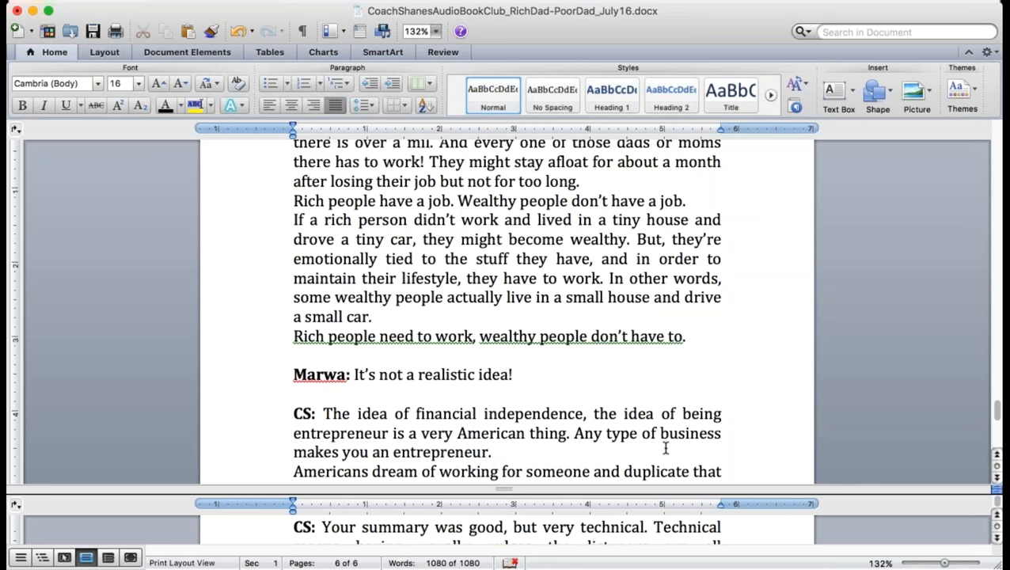
text( business)
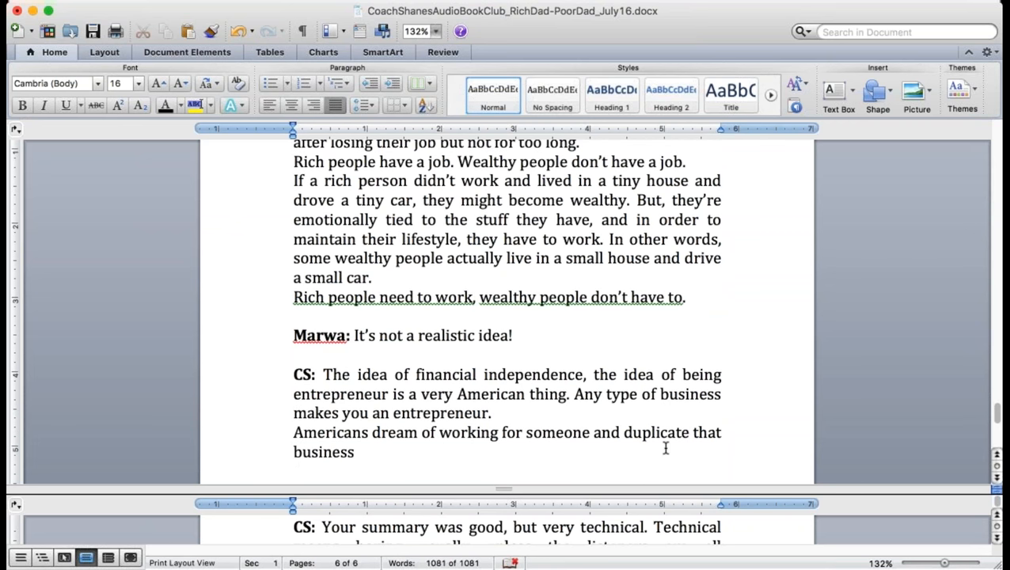
double_click(618, 428)
text(but then )
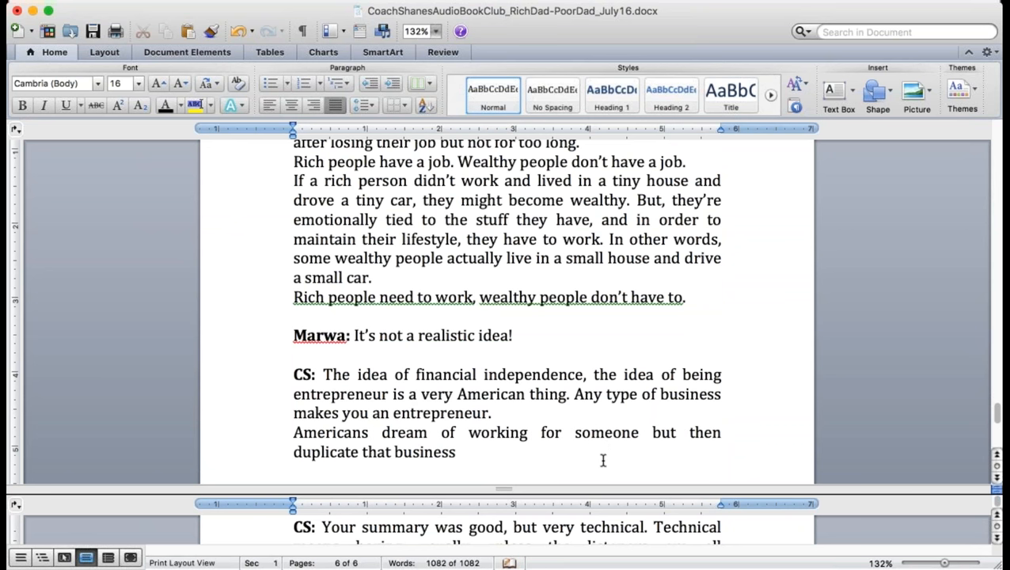
text( b)
key(BackSpace)
text(on the)
text(ir own)
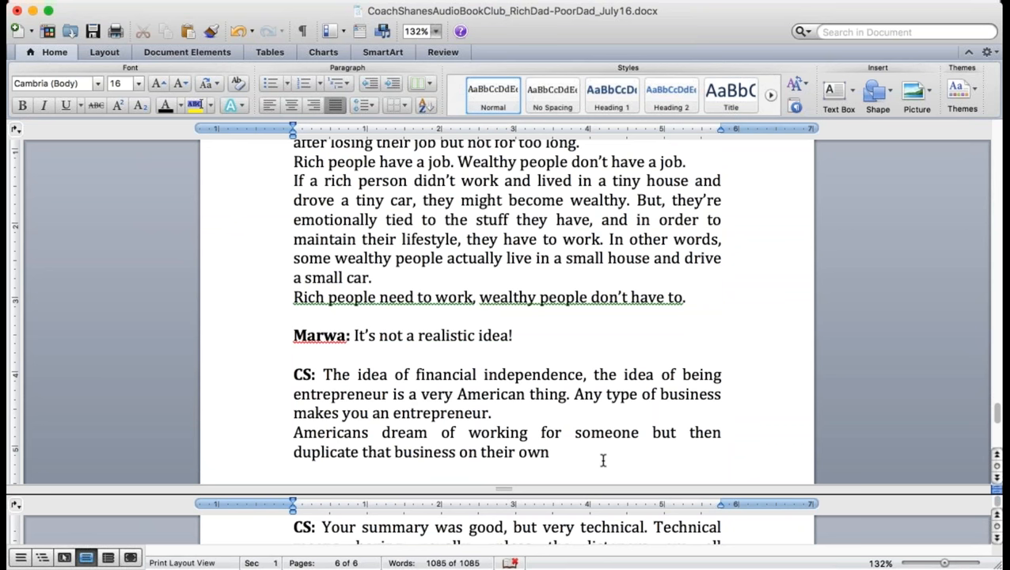
text(. They'll)
text( sit back and watch their)
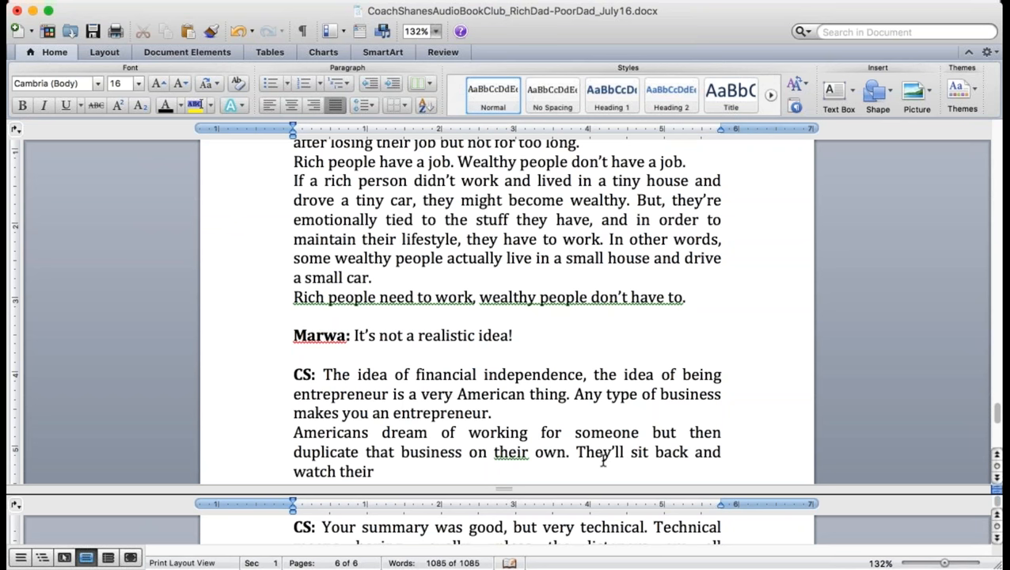
text( own company)
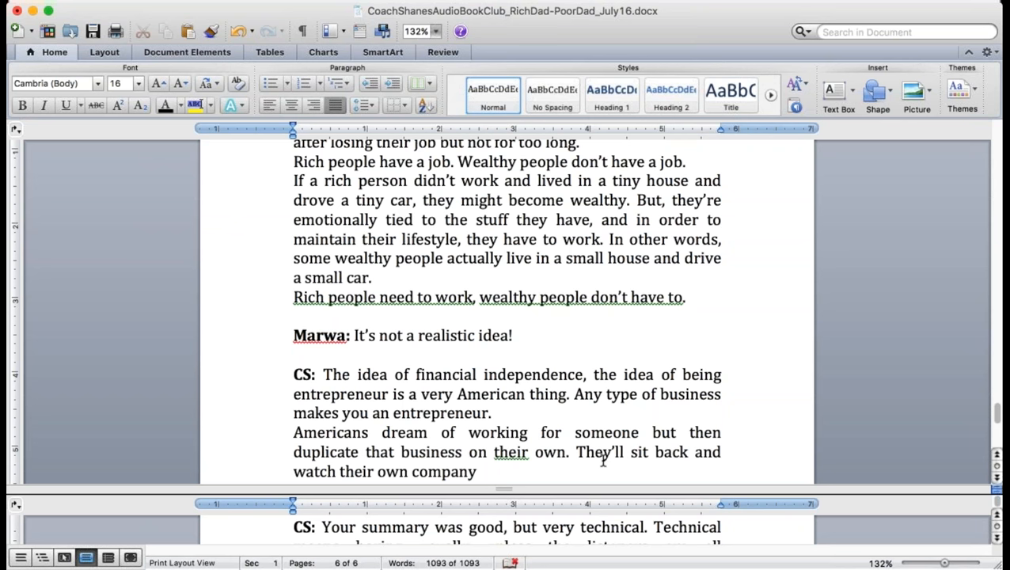
text( grow. N)
key(BackSpace)
text(It')
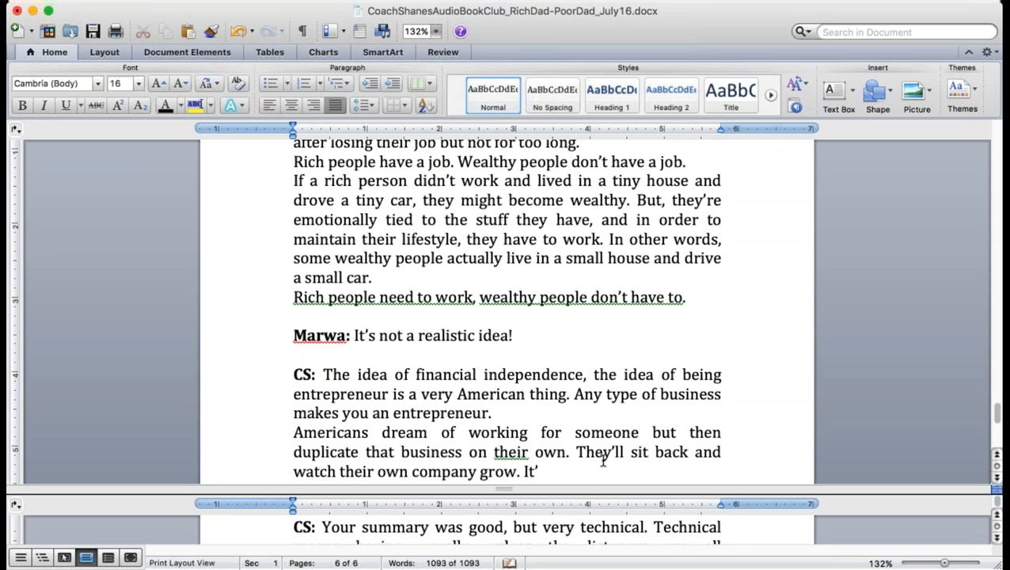
text(s not ve)
key(BackSpace)
key(BackSpace)
text(every)
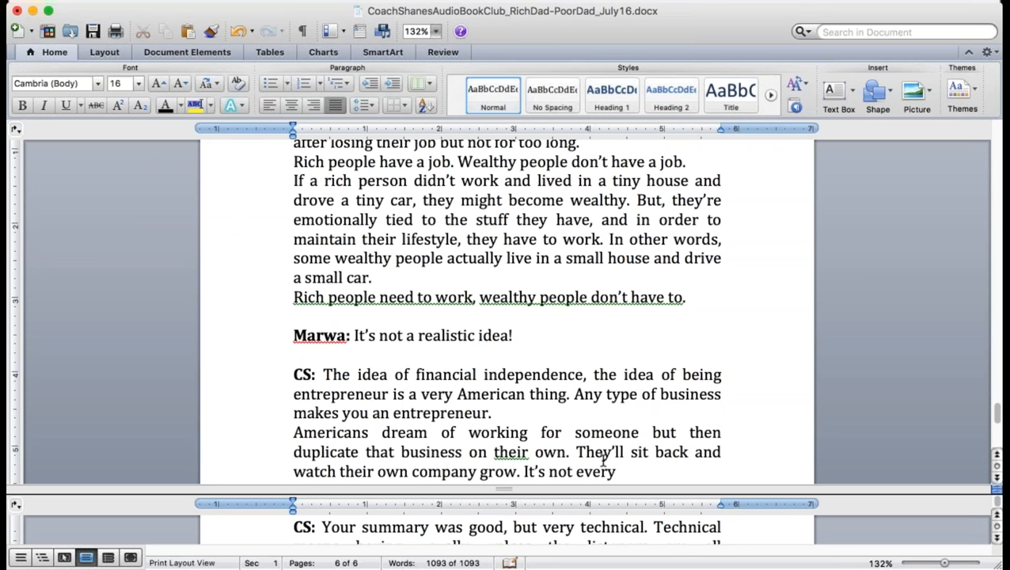
text( American’s)
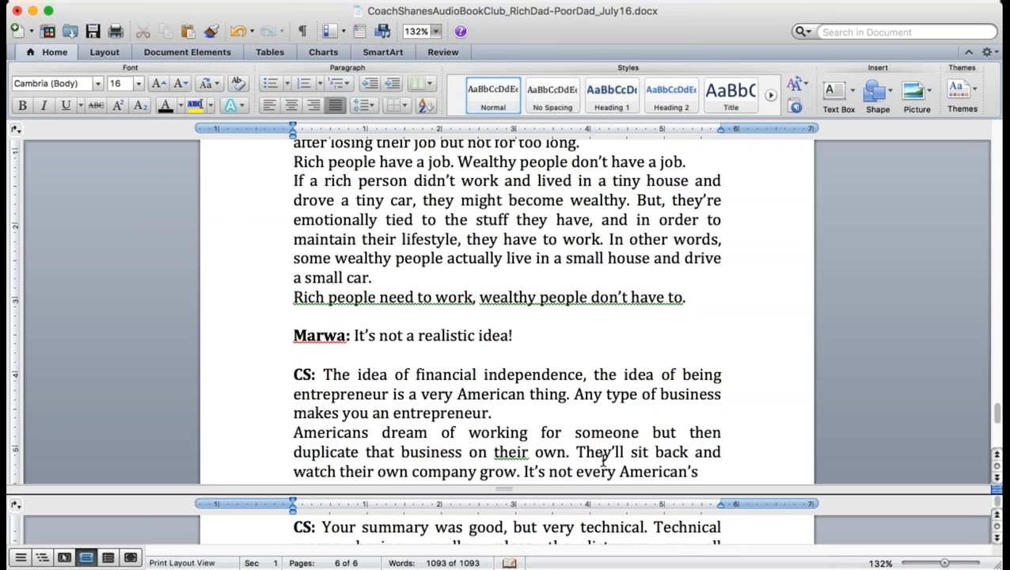
text('s)
text( dream but)
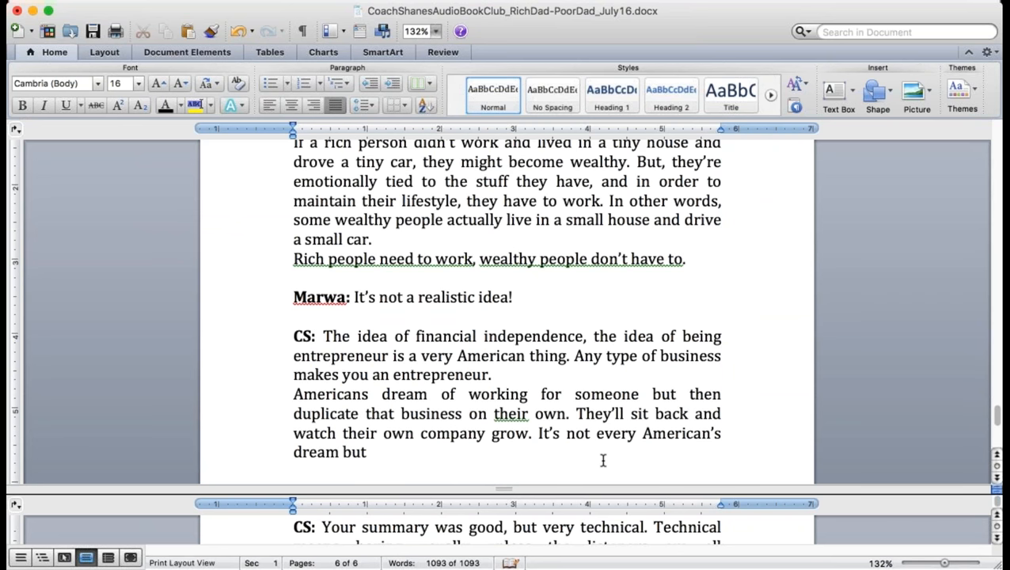
text( many have the mi)
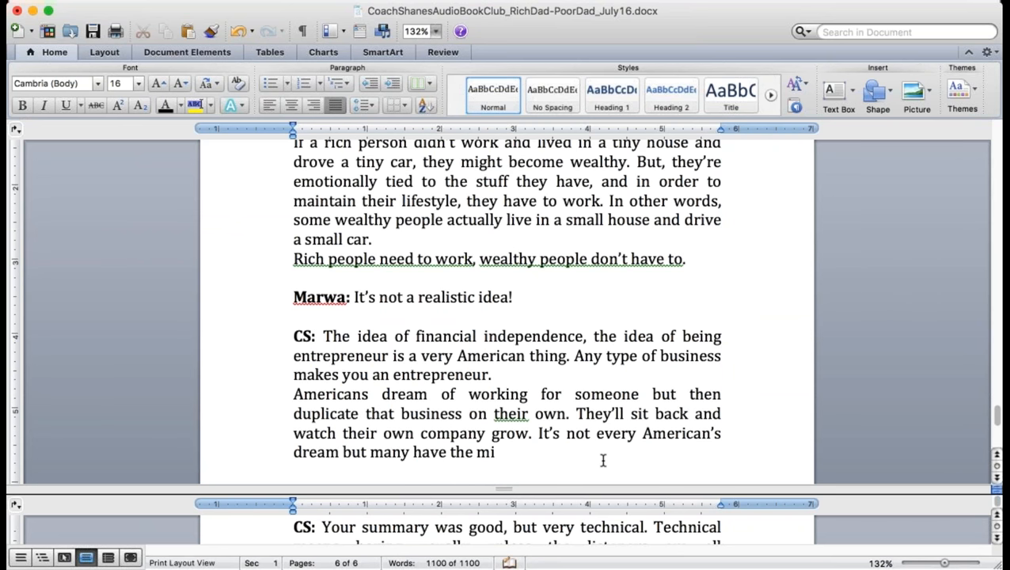
text(ndset)
key(BackSpace)
key(BackSpace)
key(BackSpace)
key(BackSpace)
key(BackSpace)
text(is mindset.)
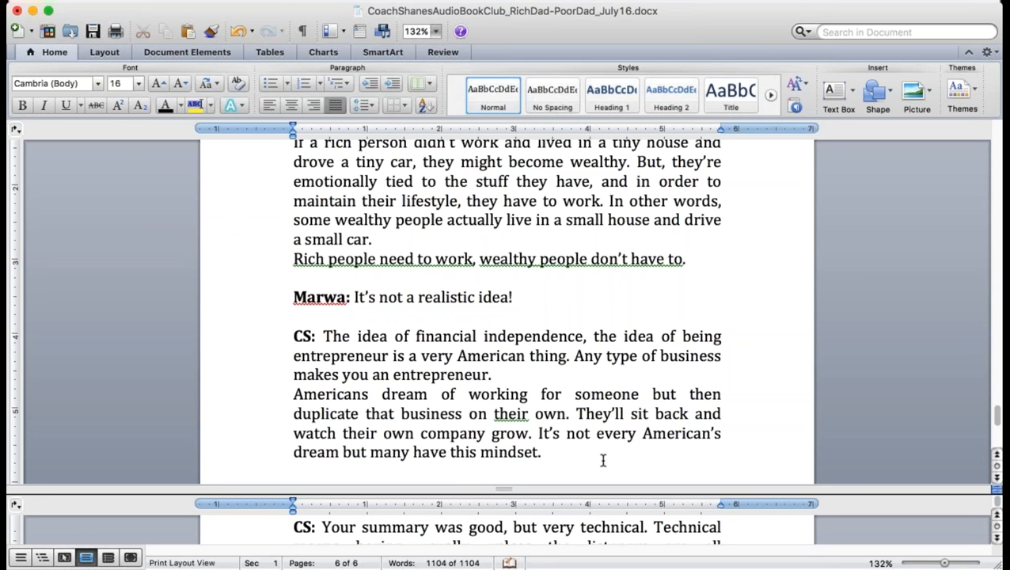
End the paragraph with 'mindset: the entrepreneurial mindset.' and remove the extra spaces after the colon
key(Return)
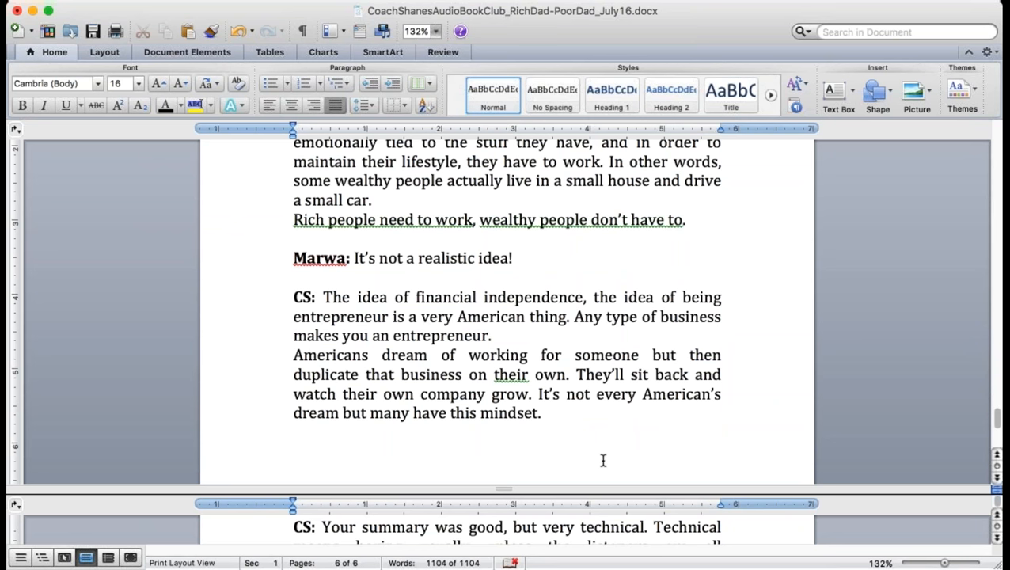
key(BackSpace)
text(: th)
key(BackSpace)
key(BackSpace)
text(the en)
text(treprenueria)
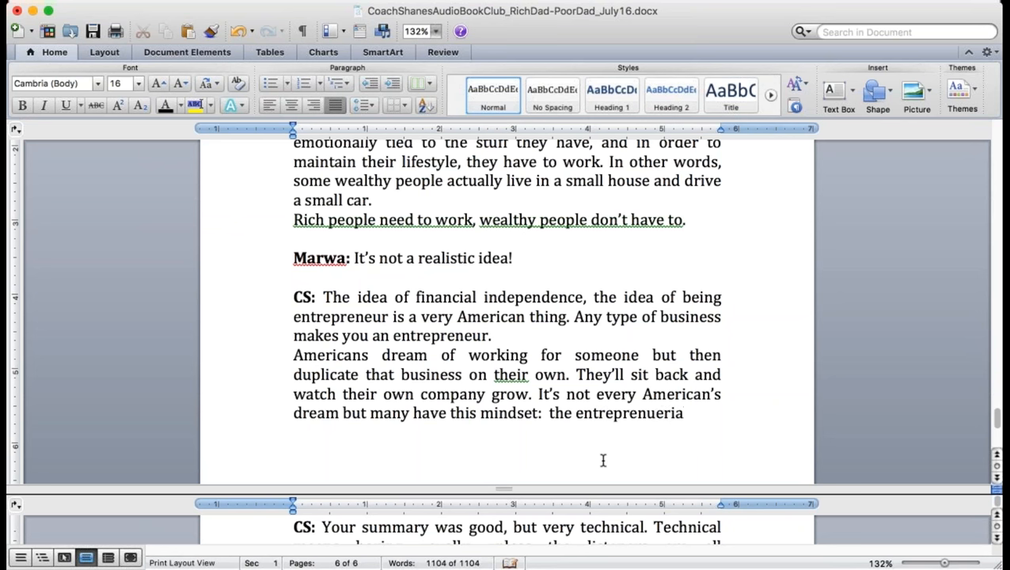
text(l mind)
text(se)
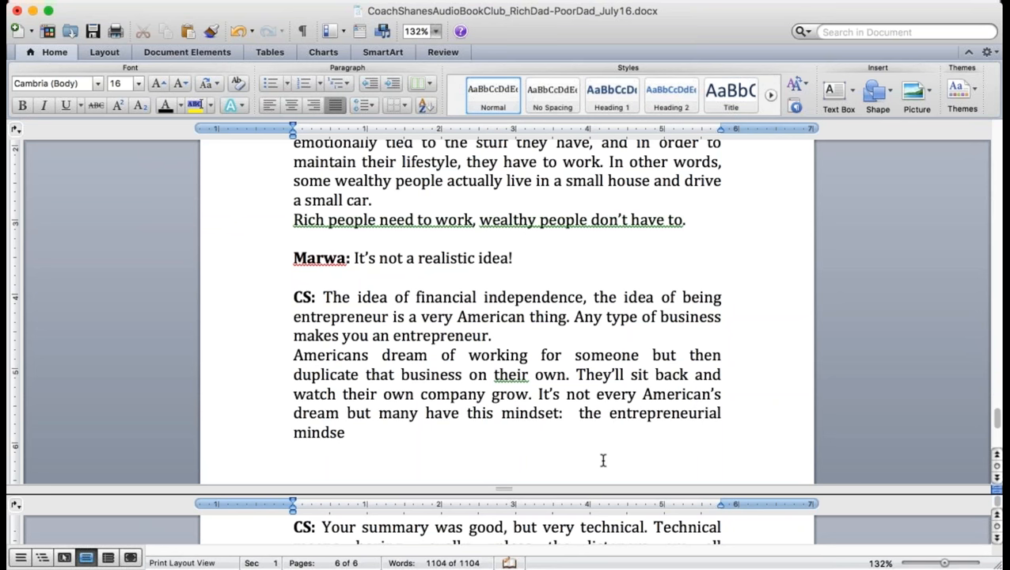
text(t.)
click(577, 412)
key(BackSpace)
key(BackSpace)
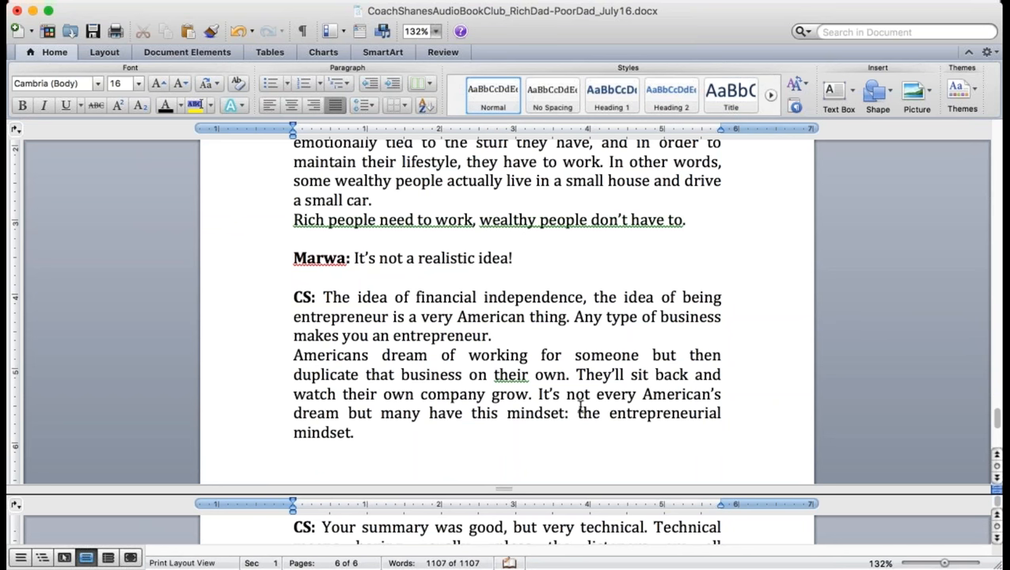
text(The idea of creating your own empire is)
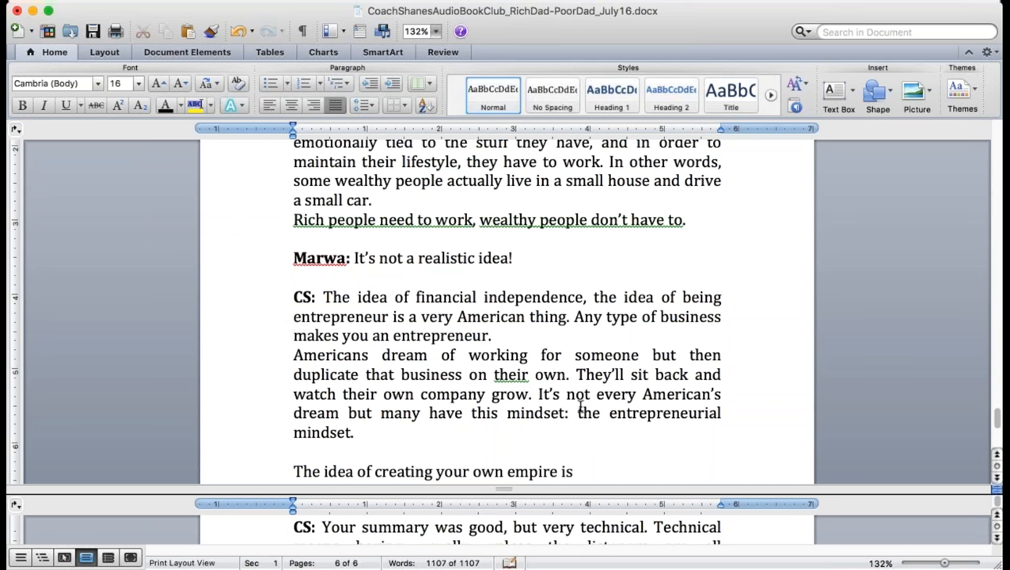
text( very)
text( popular)
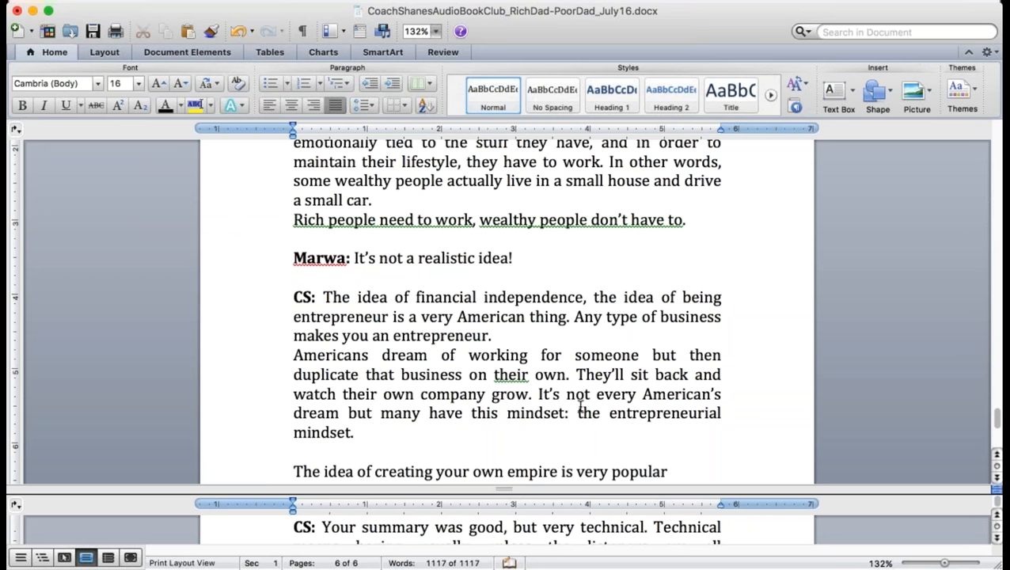
text( in Amerc)
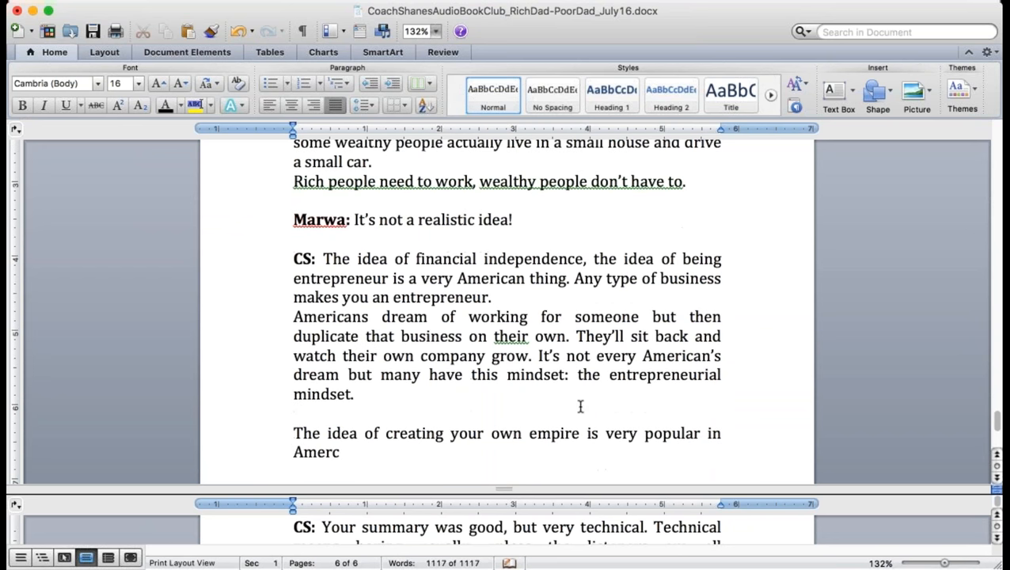
Write that creating your own empire is popular in America compared to Europe, and remove the blank line above it
key(BackSpace)
text(ican)
key(BackSpace)
text(compa)
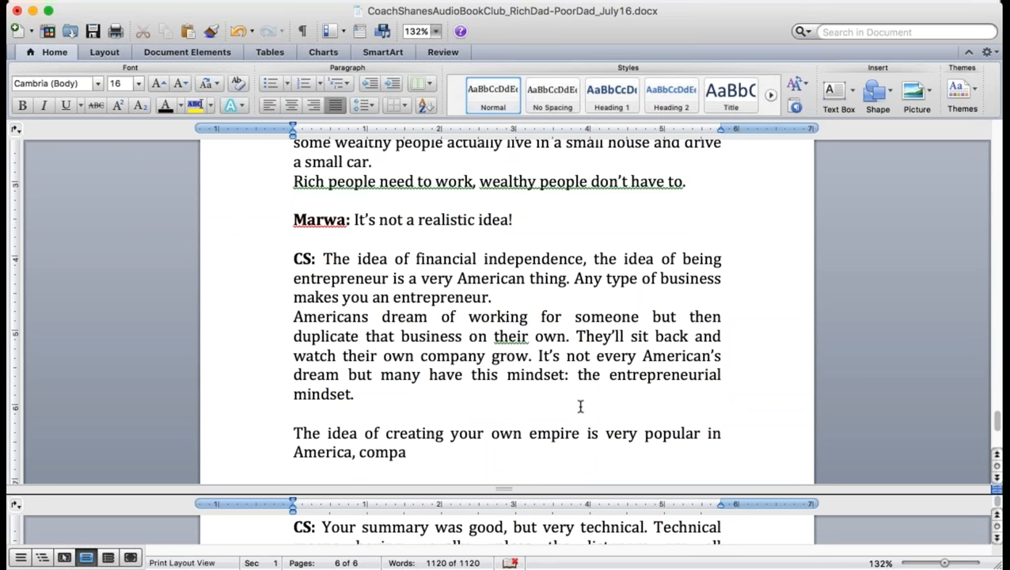
text(red to)
text( Europe.)
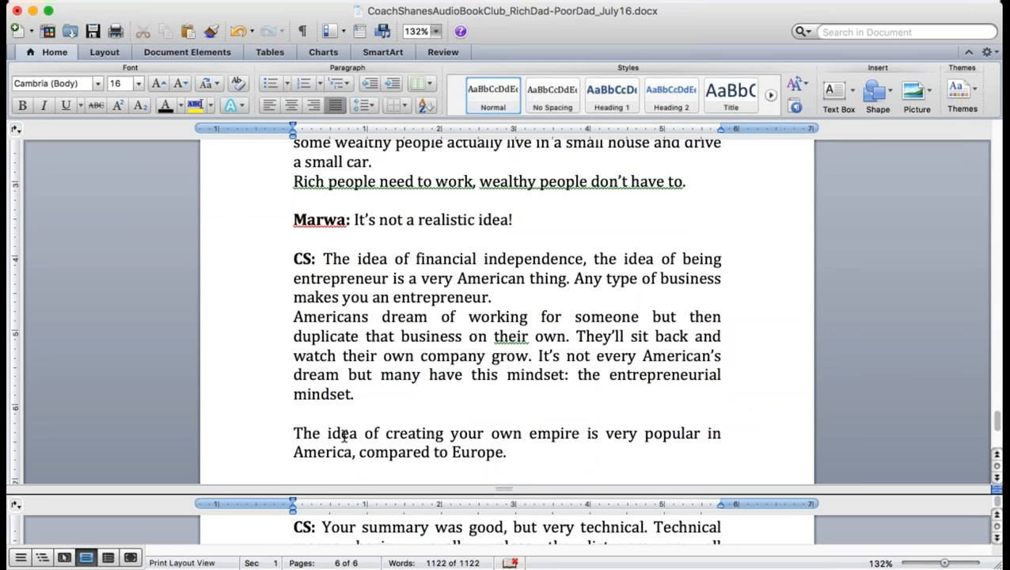
click(523, 403)
key(BackSpace)
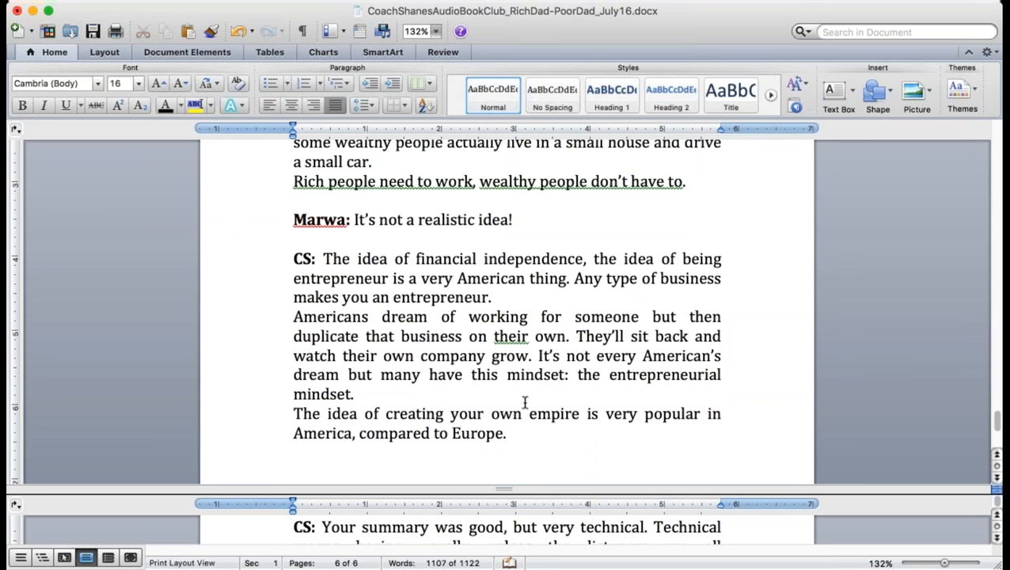
Save, then add 'It's not a dream. I know people who have done it.' below the Europe sentence
click(93, 31)
text(Its)
key(BackSpace)
text('s not a dre)
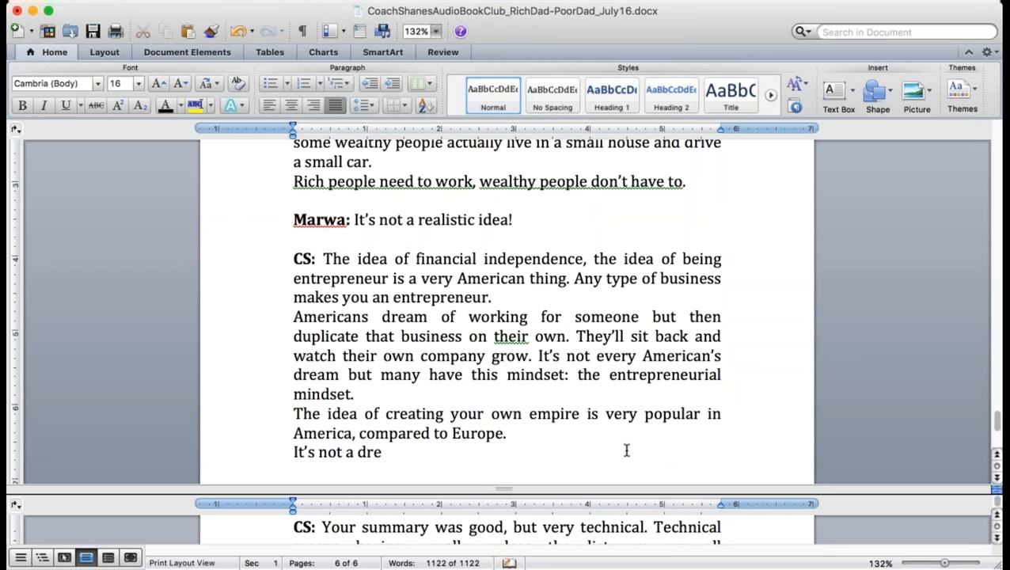
text(a.)
key(BackSpace)
text(m. I kn)
text(ow)
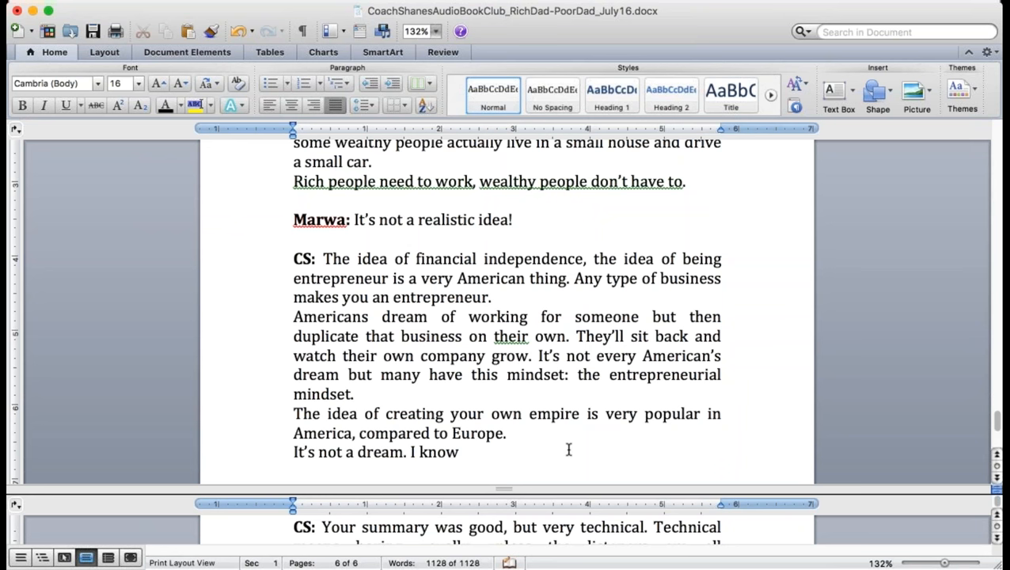
text( people wh)
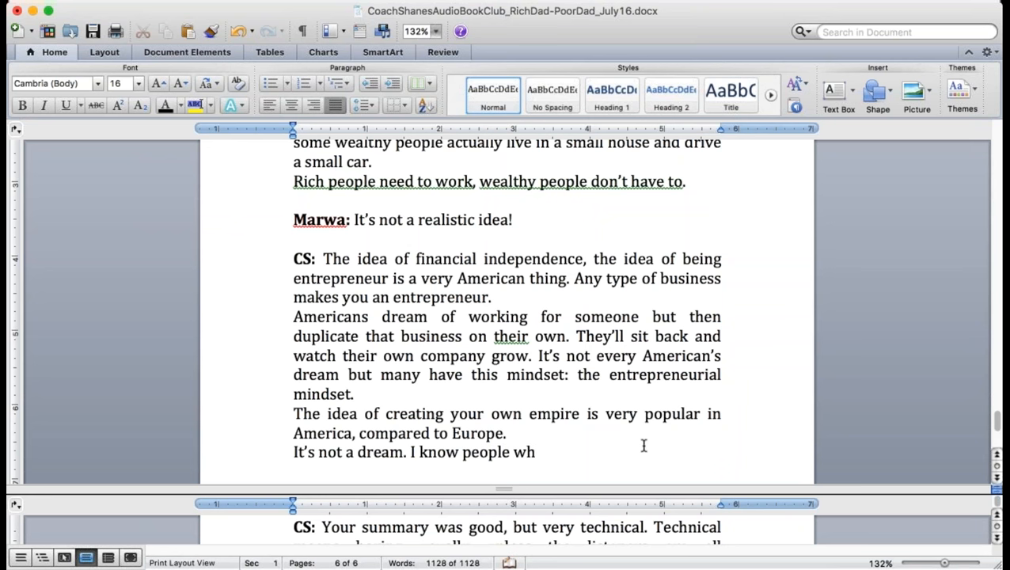
text(o have don)
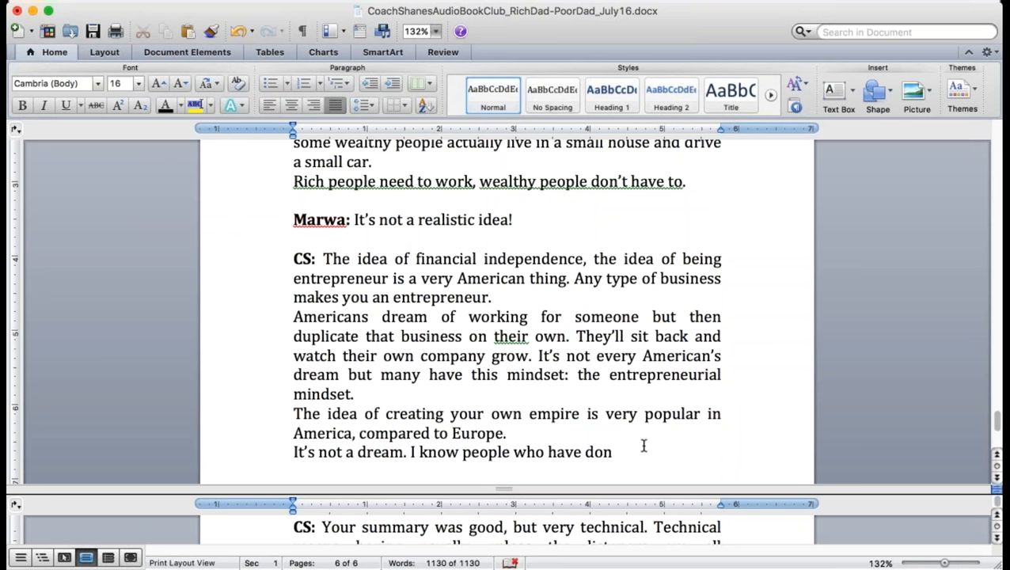
text(e it.)
key(Return)
text(There's a guy who's d)
Write the gas-station guy example and the neighbor real estate sentence, dropping the hyphen
key(BackSpace)
text(run)
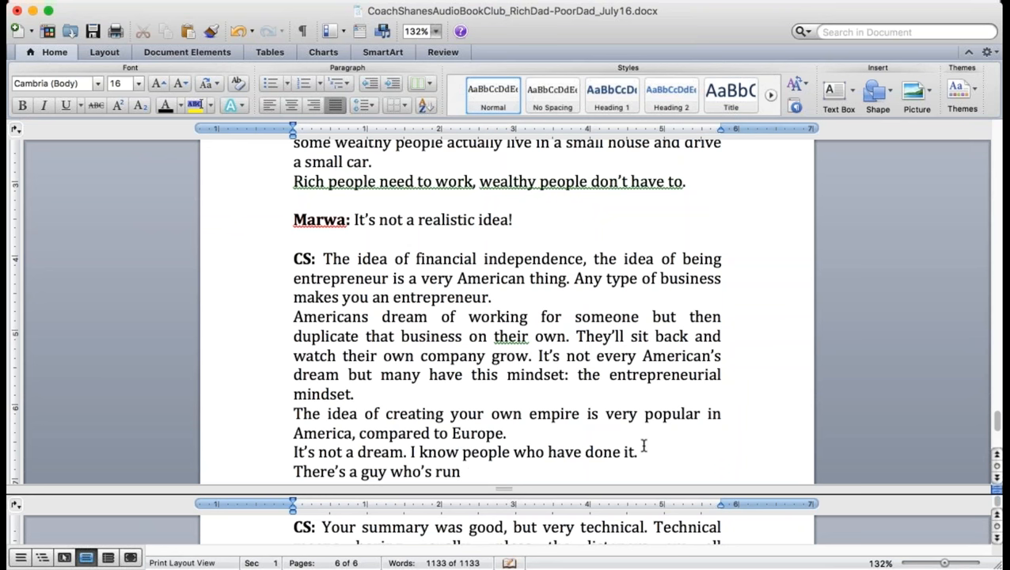
text( a gas station.)
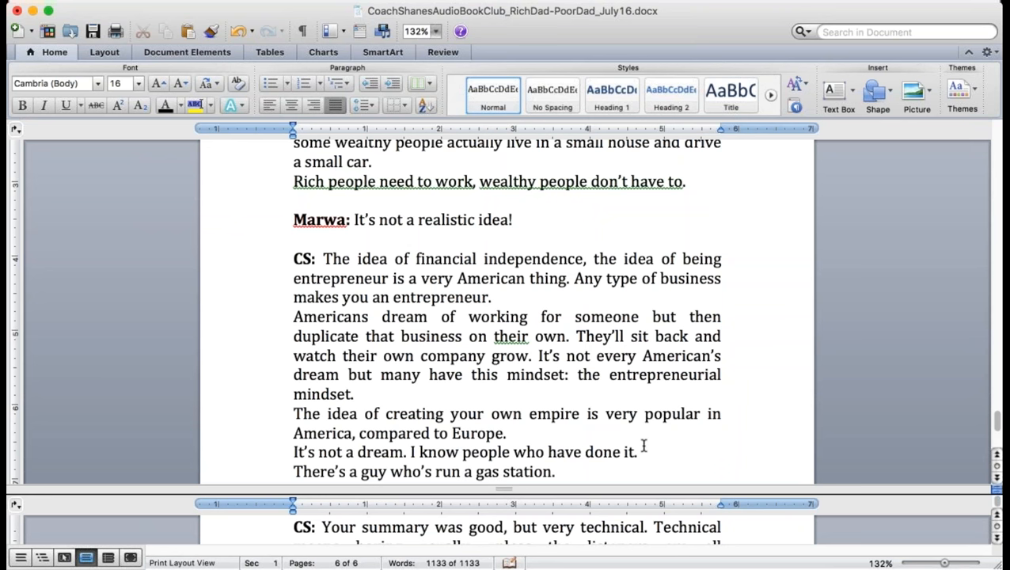
text( Now he doe)
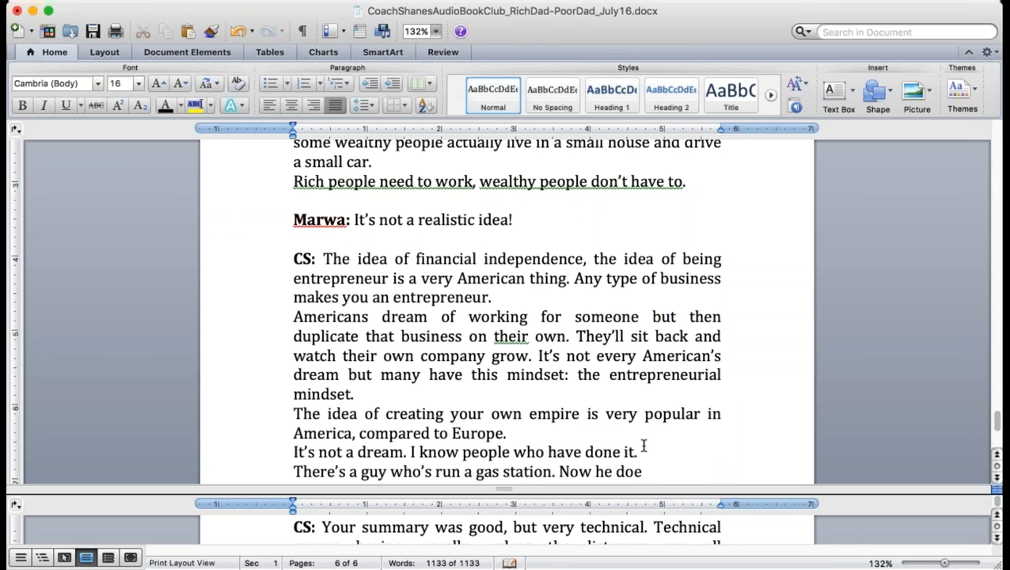
text(sn't do much)
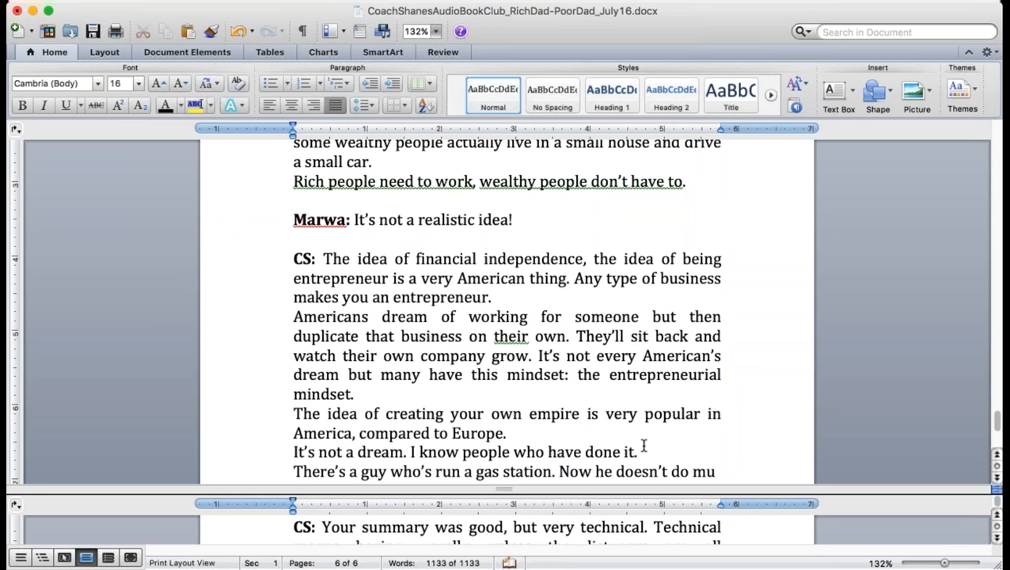
text( and live a)
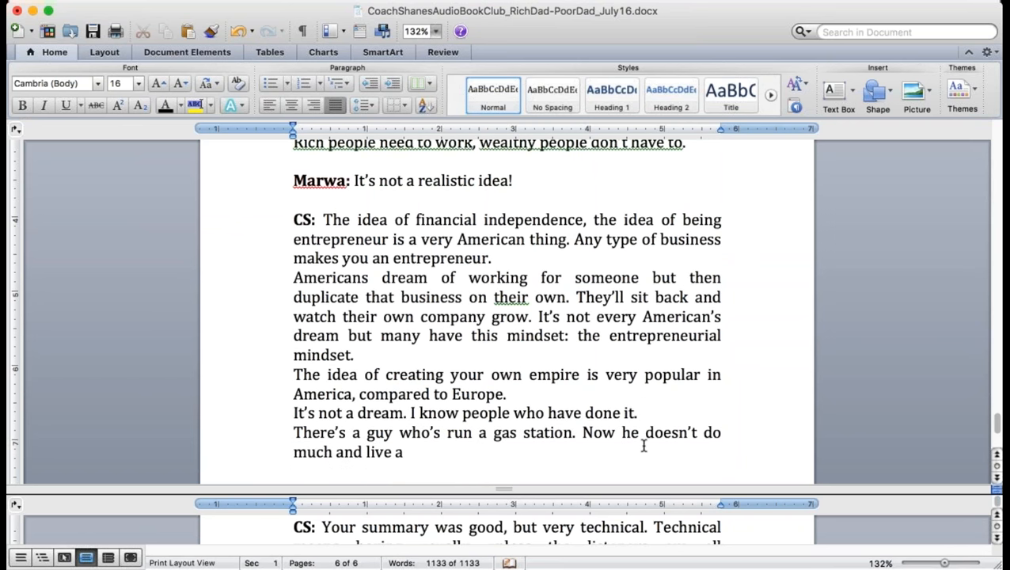
text( wonderful life.)
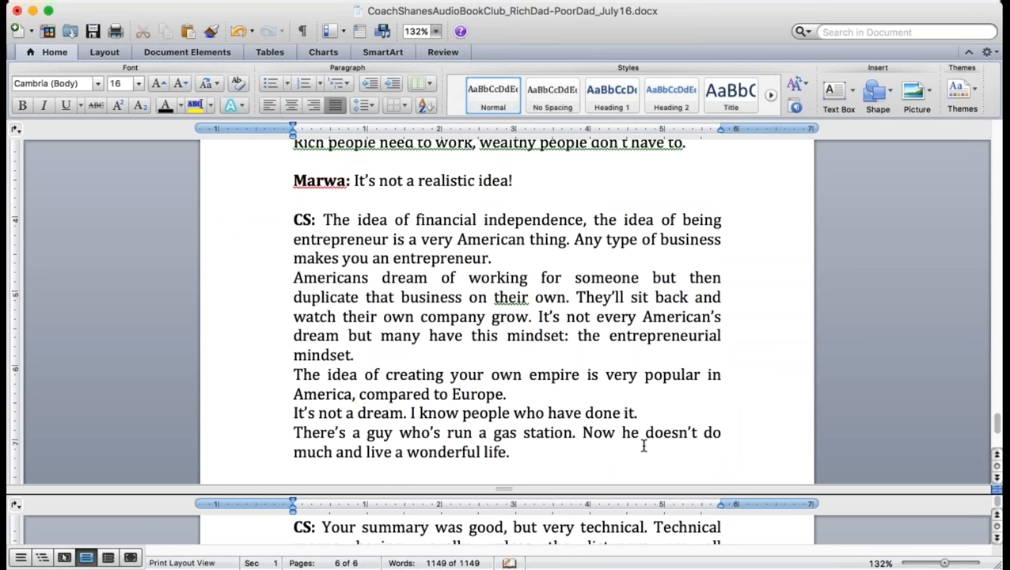
key(Return)
text(My neighor st)
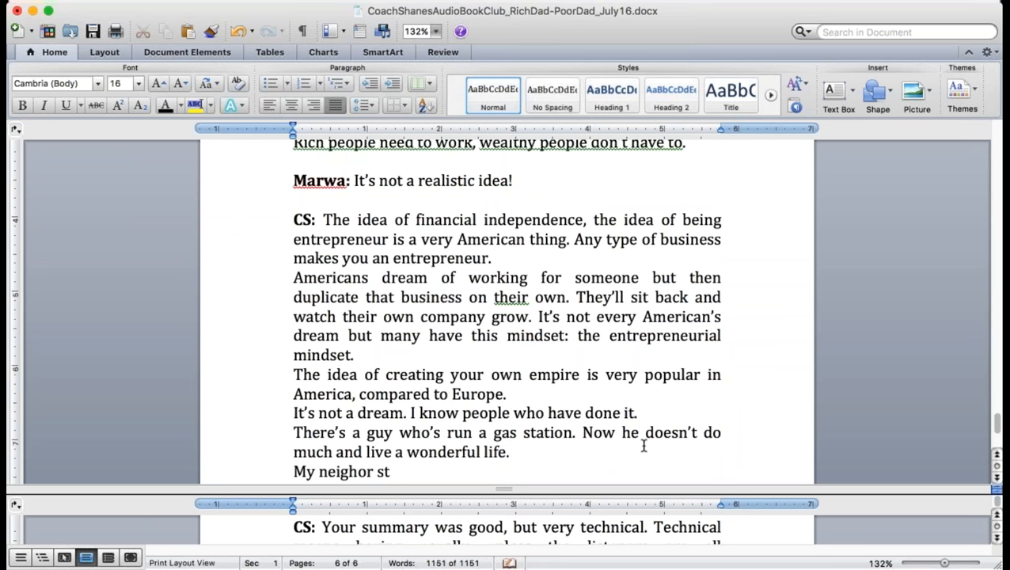
text(arted as a real-es)
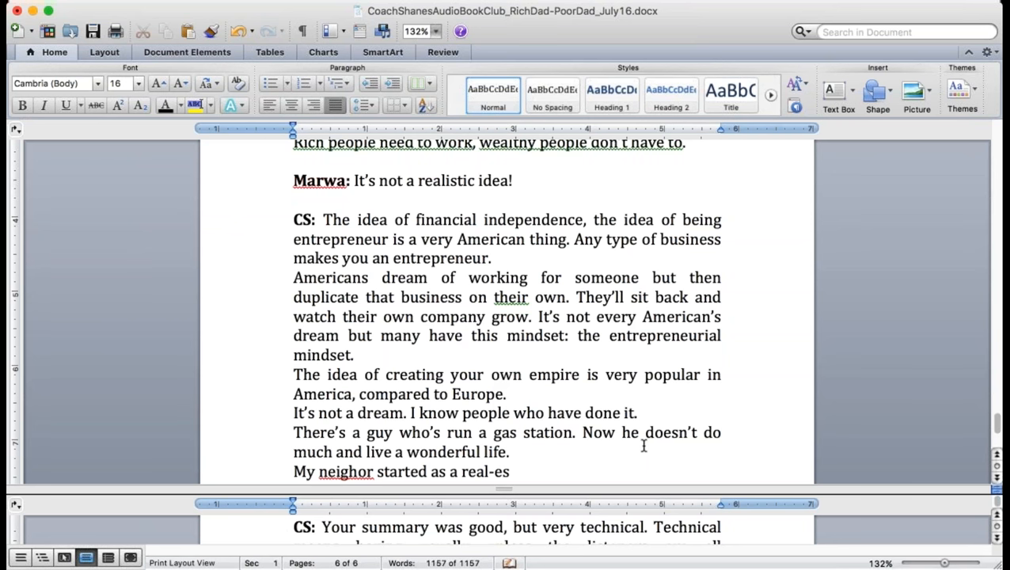
text(tate)
click(496, 470)
key(BackSpace)
text(agent and)
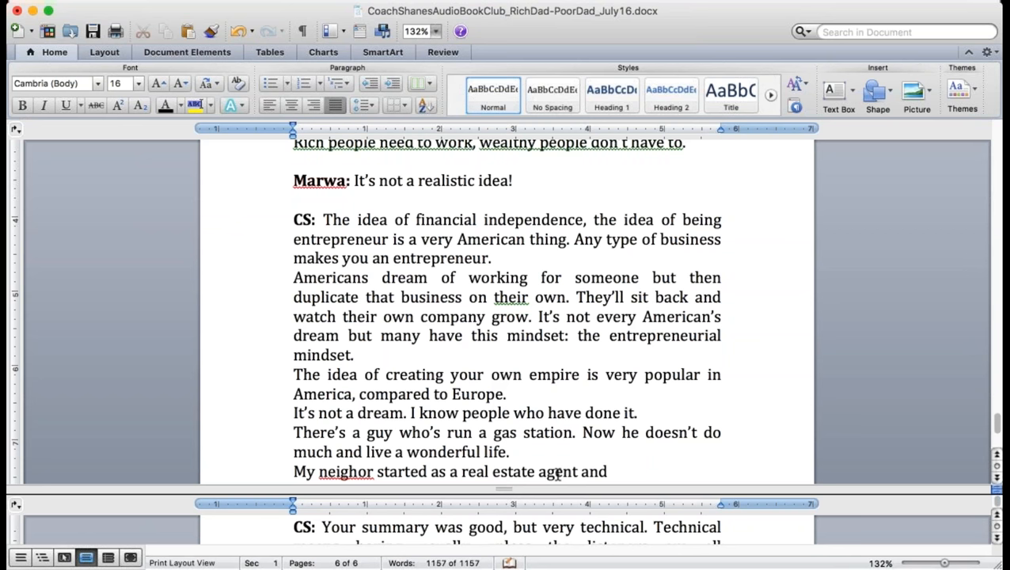
text( set up)
text( her own company.)
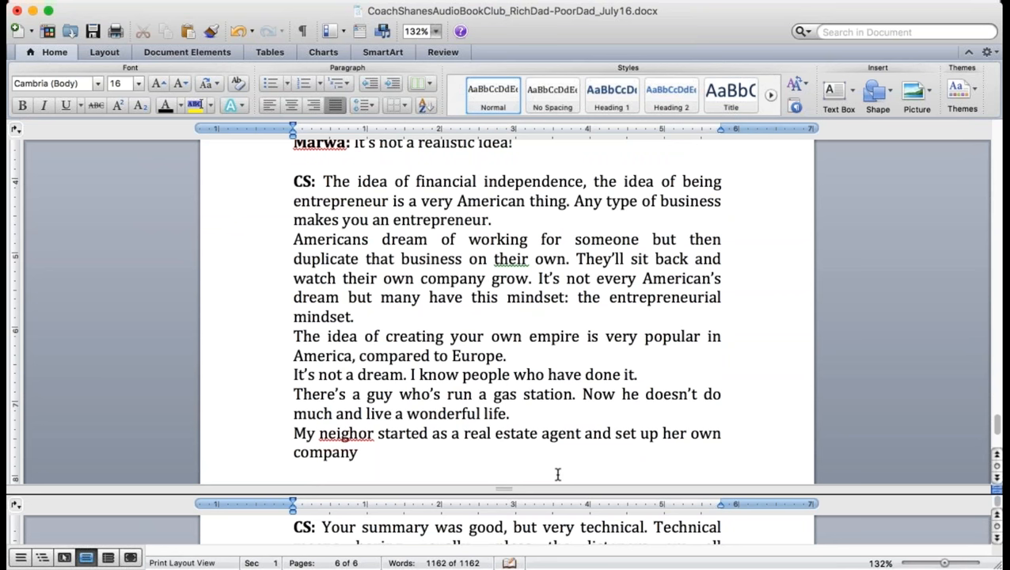
text( Now she stays home all the time hang)
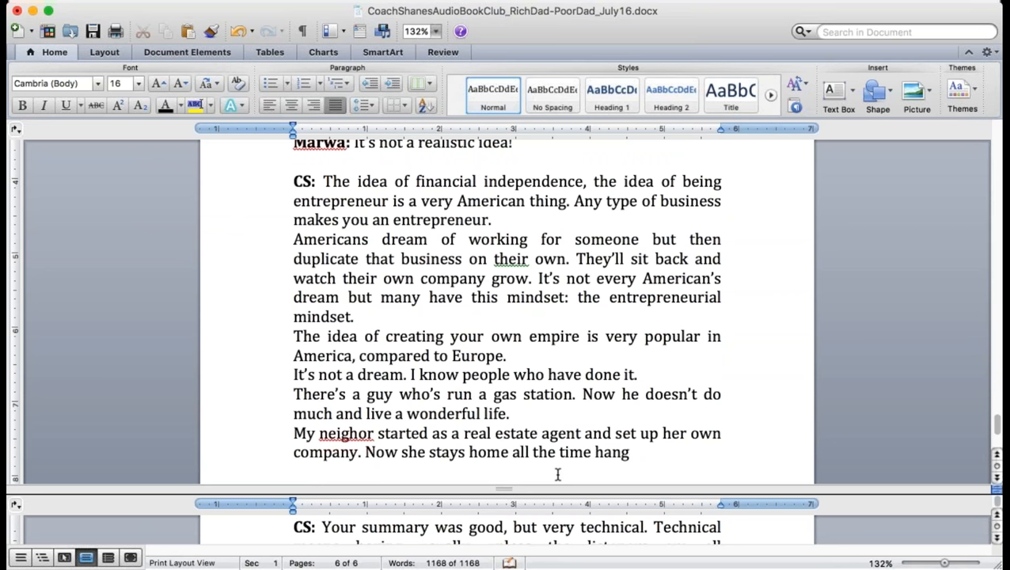
text(ing around her swimmming pool.)
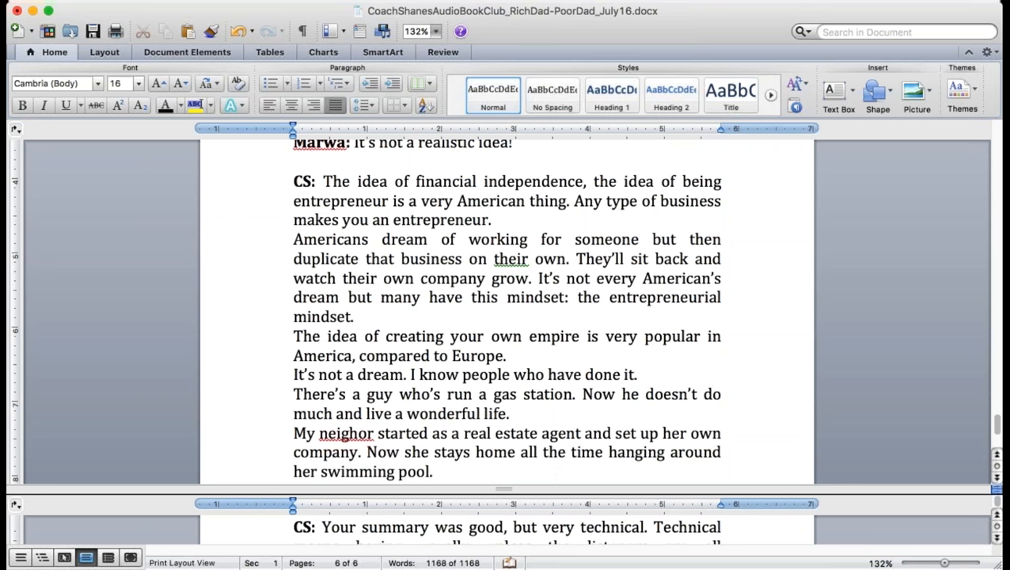
Fix the misspelled neighbor, end the 'her.' sentence and delete the leftover word Anybody
click(358, 433)
text(b)
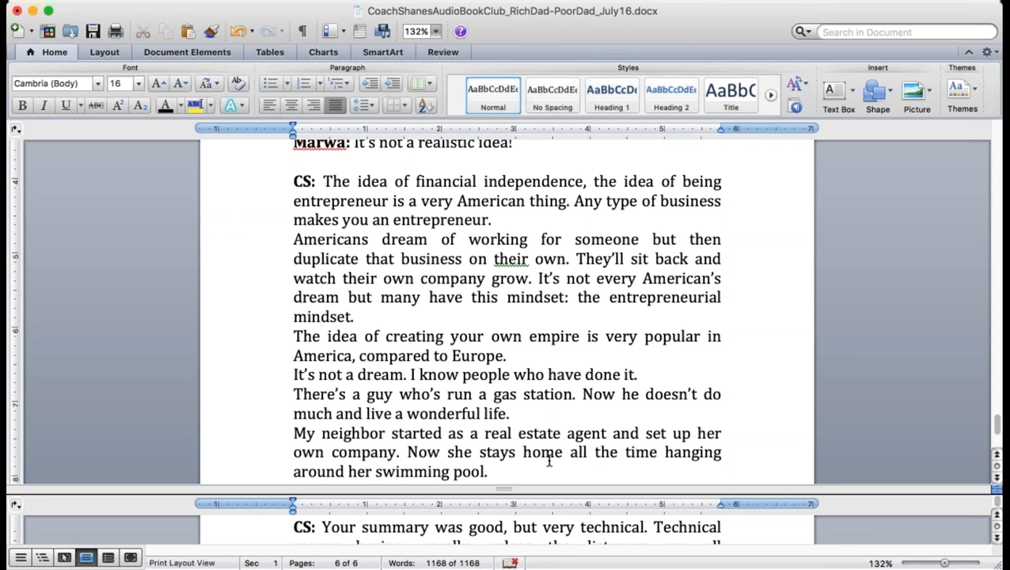
text( Sh)
text(e has other guy)
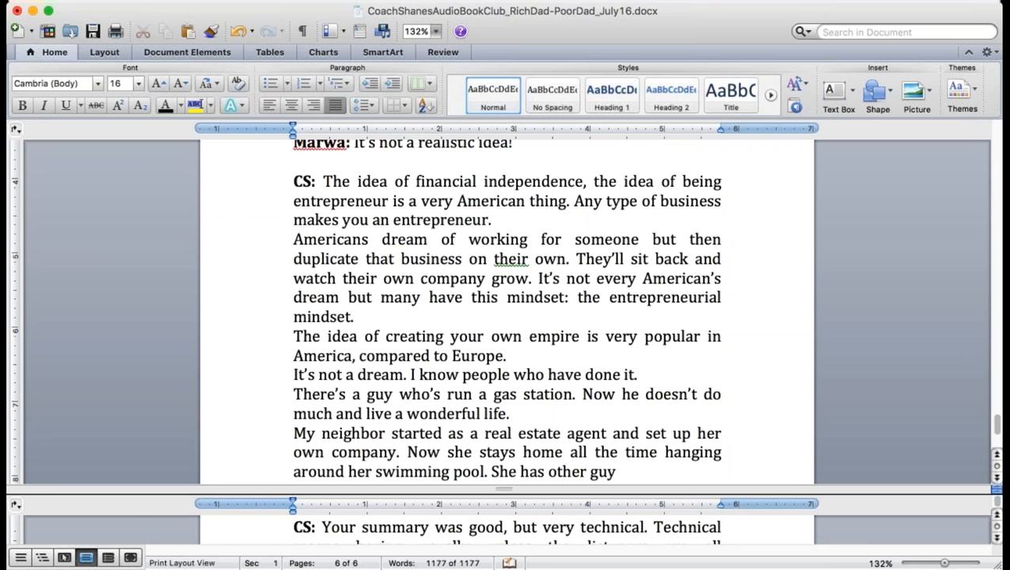
text(s working fo)
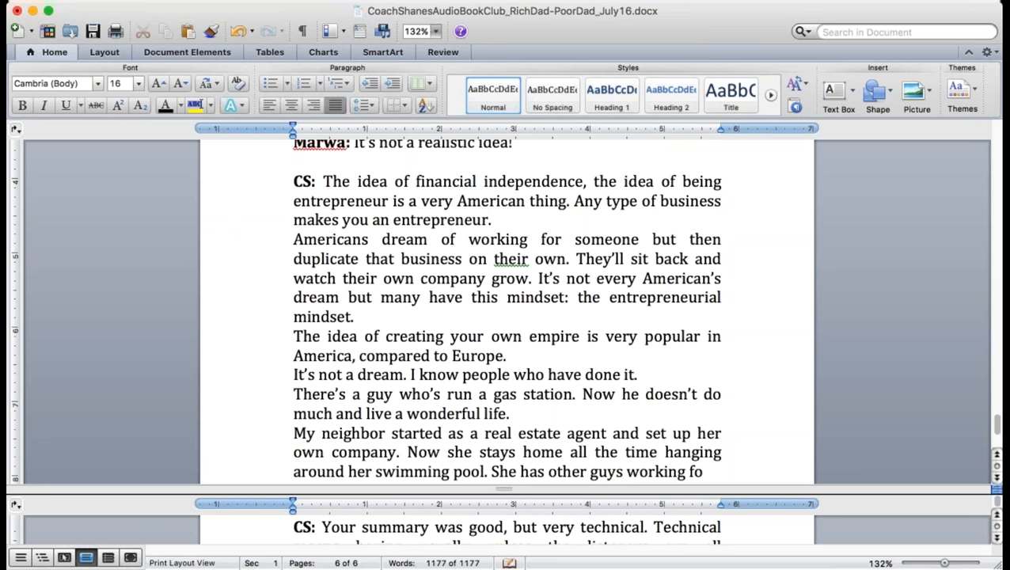
text(r her.)
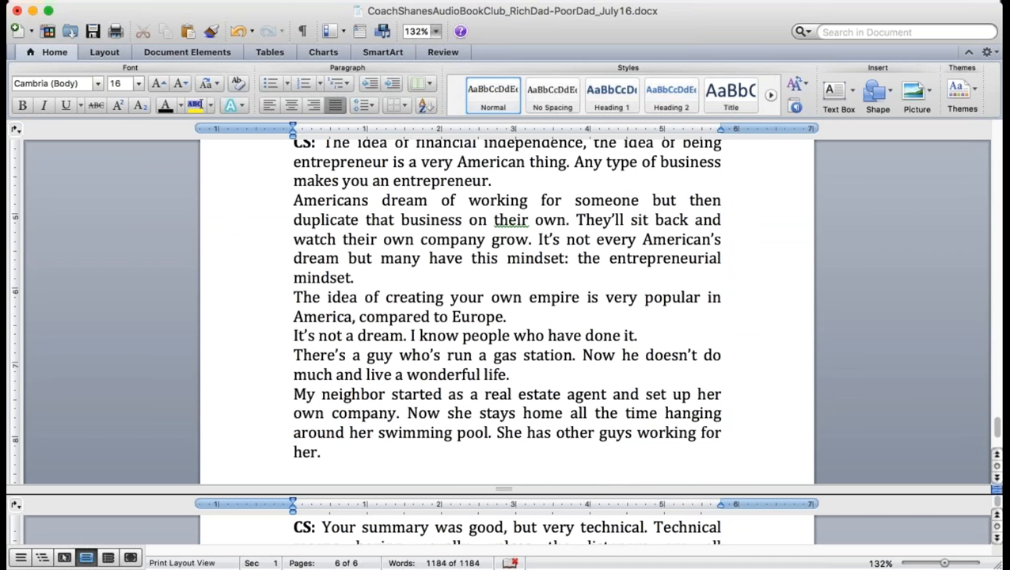
key(Return)
text(Anybody)
key(BackSpace)
key(BackSpace)
key(BackSpace)
scroll(506, 316, down, 1)
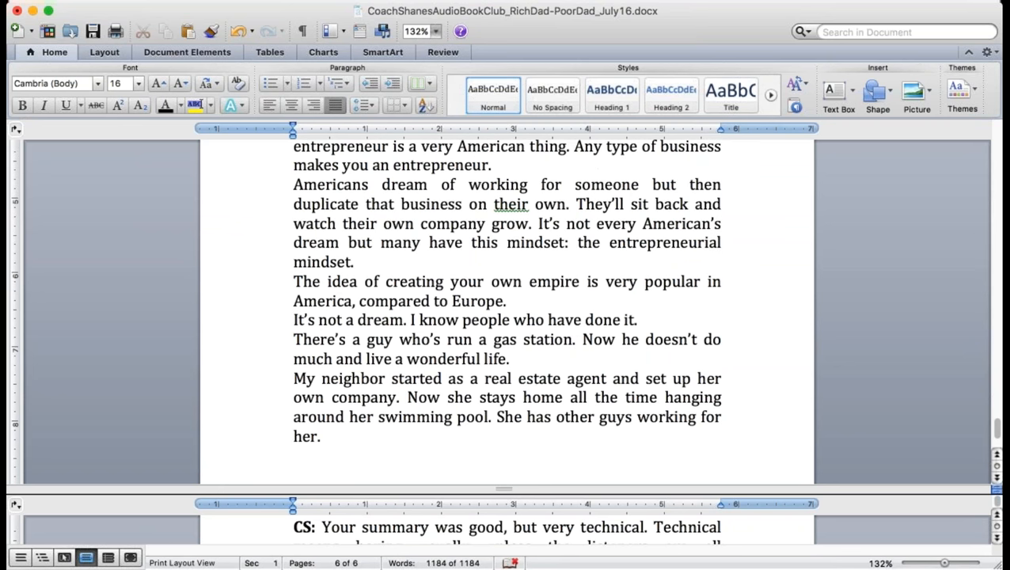
text(children)
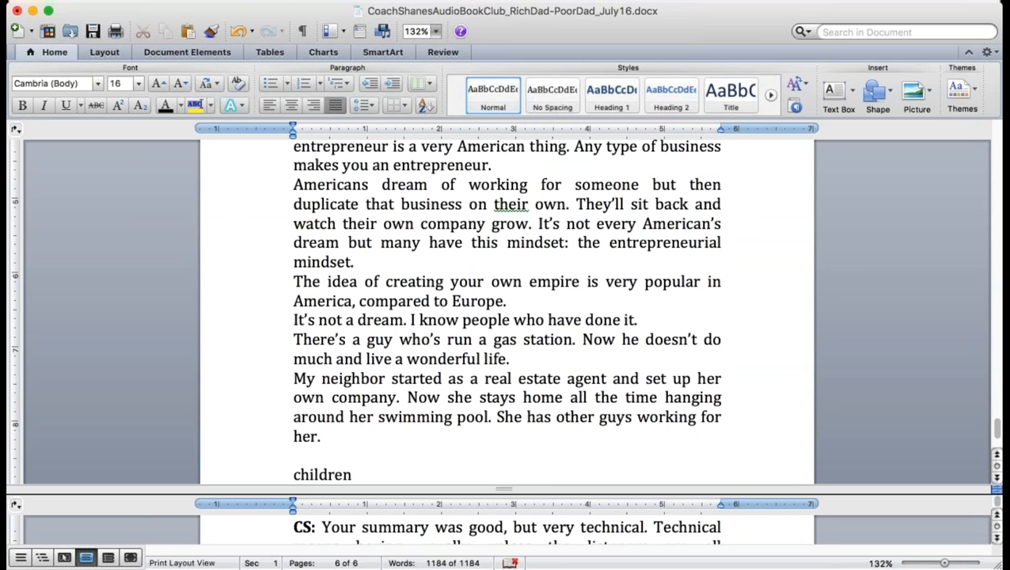
text(?)
scroll(506, 317, down, 2)
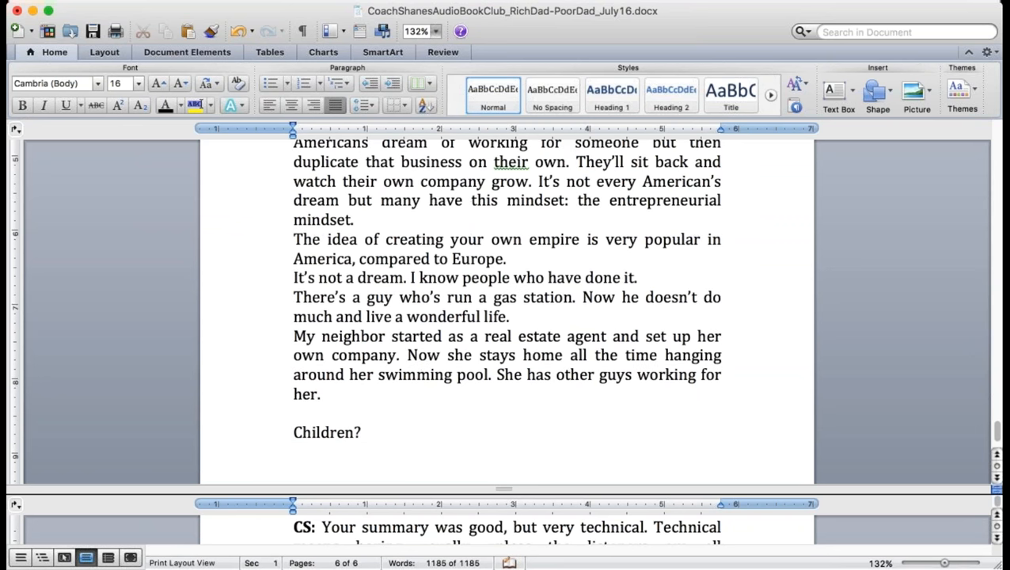
Replace 'Children?' with the question 'Anybody has an idea as to what liabilities are?'
double_click(394, 430)
key(BackSpace)
text(An)
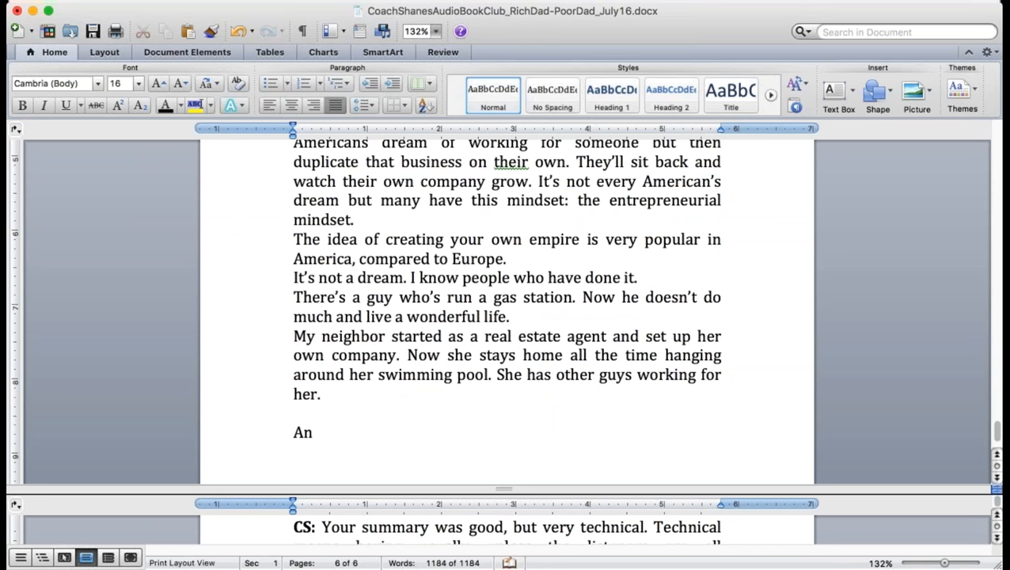
key(BackSpace)
key(BackSpace)
text(An)
text(ybody)
text(has)
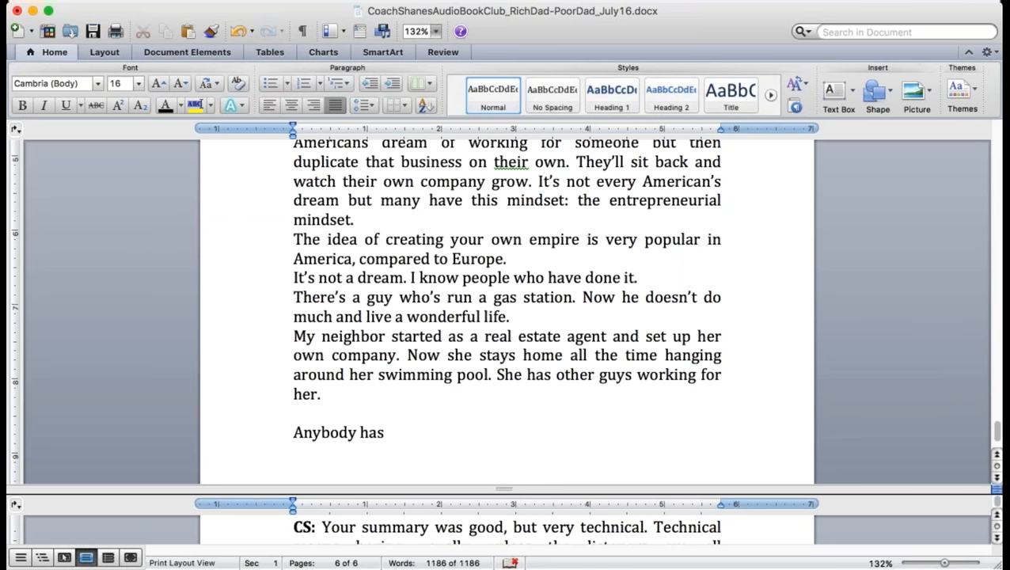
text( an idea sa)
key(BackSpace)
key(BackSpace)
text(as to what liabilite)
key(BackSpace)
text(ies are?)
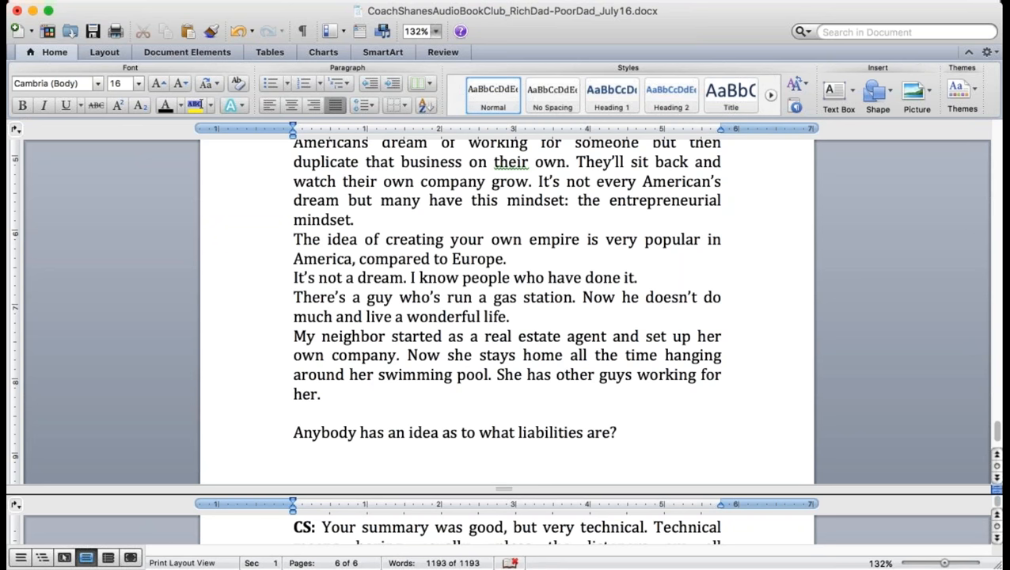
Cut the trial 'Sidnei: New cell phone?' answer, leaving 'iPhone6' as the answer below the question
key(super+Tab)
click(476, 467)
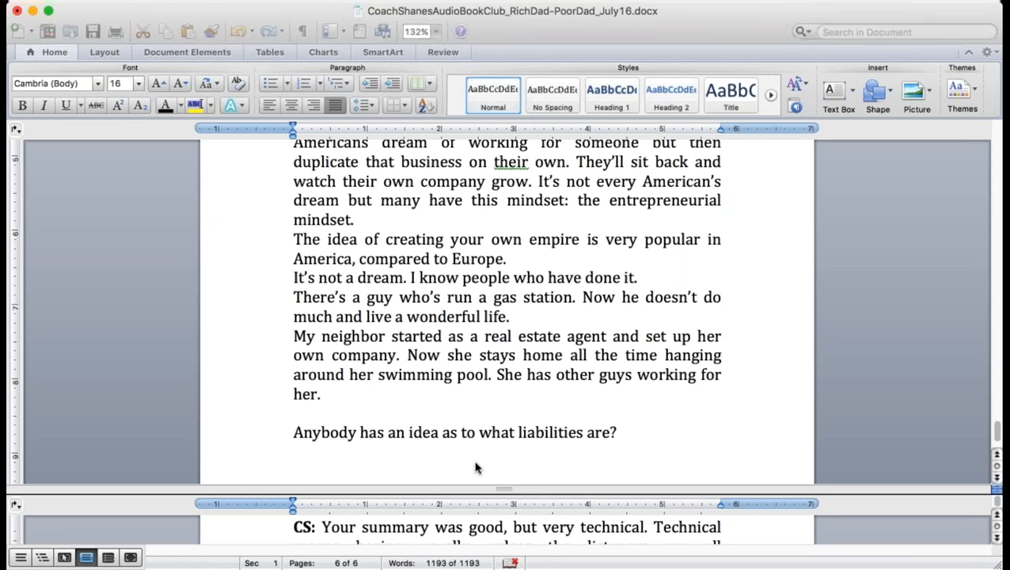
text(S)
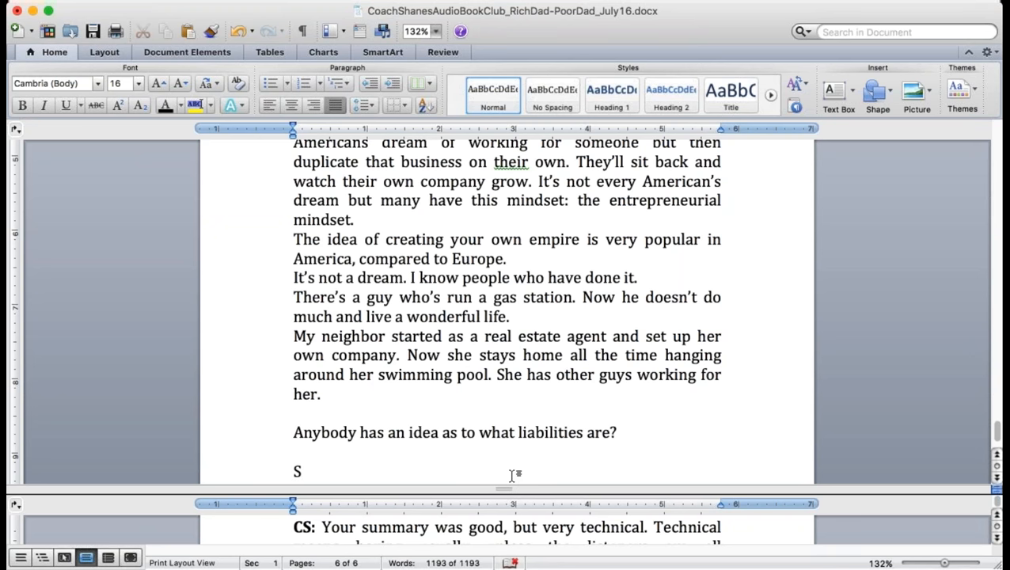
text(idnei: New cell)
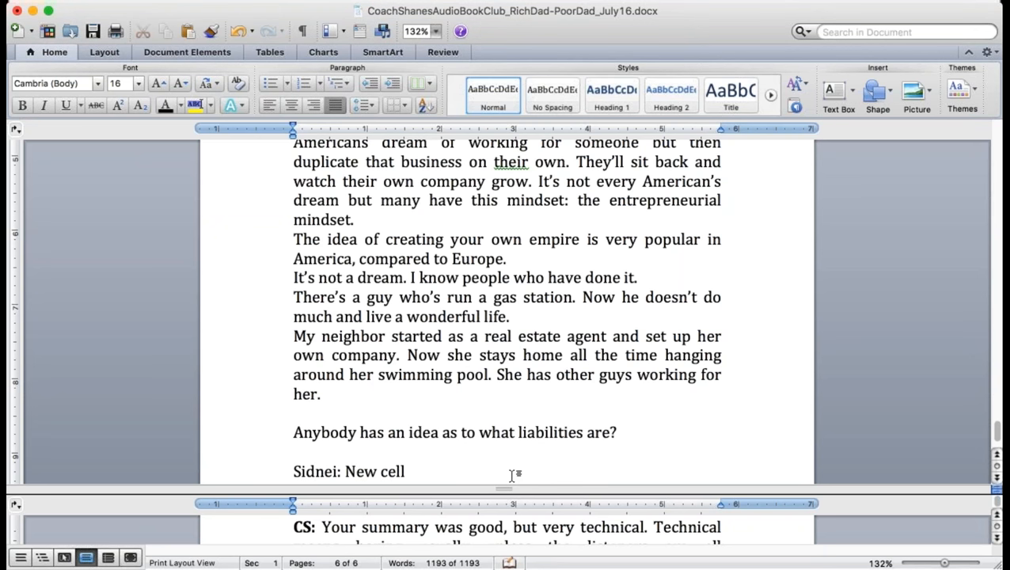
text( phone?)
key(Return)
key(Return)
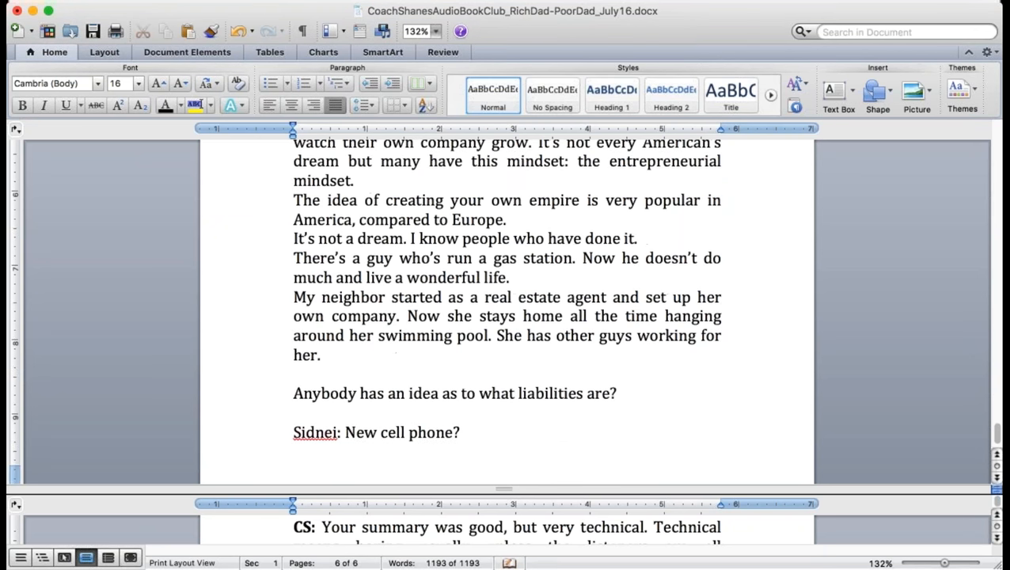
drag(466, 432, 203, 432)
key(super+x)
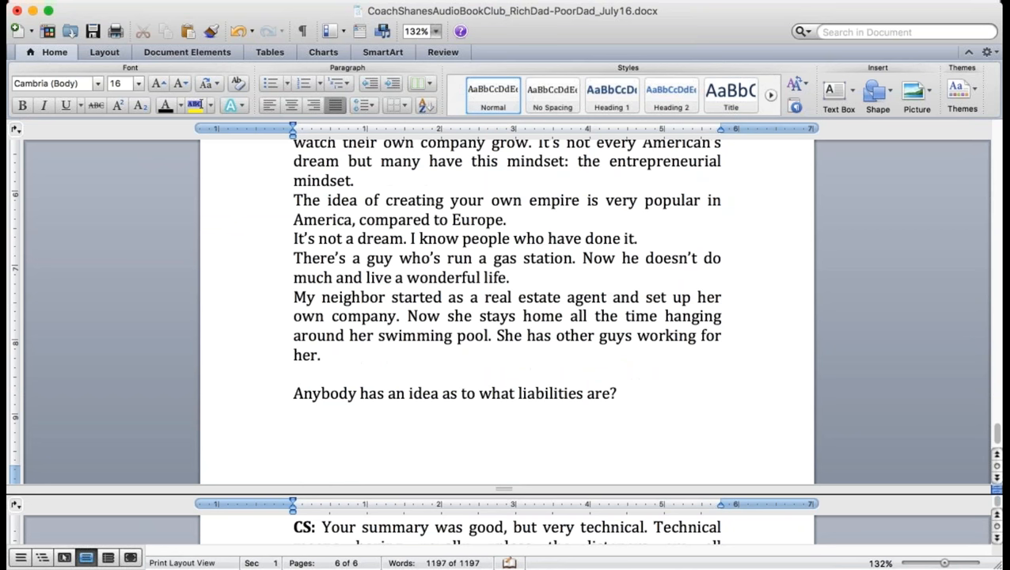
text(iPhone6)
Make the liabilities question bold and cut the leftover 'babies' line under iPhone6
click(202, 392)
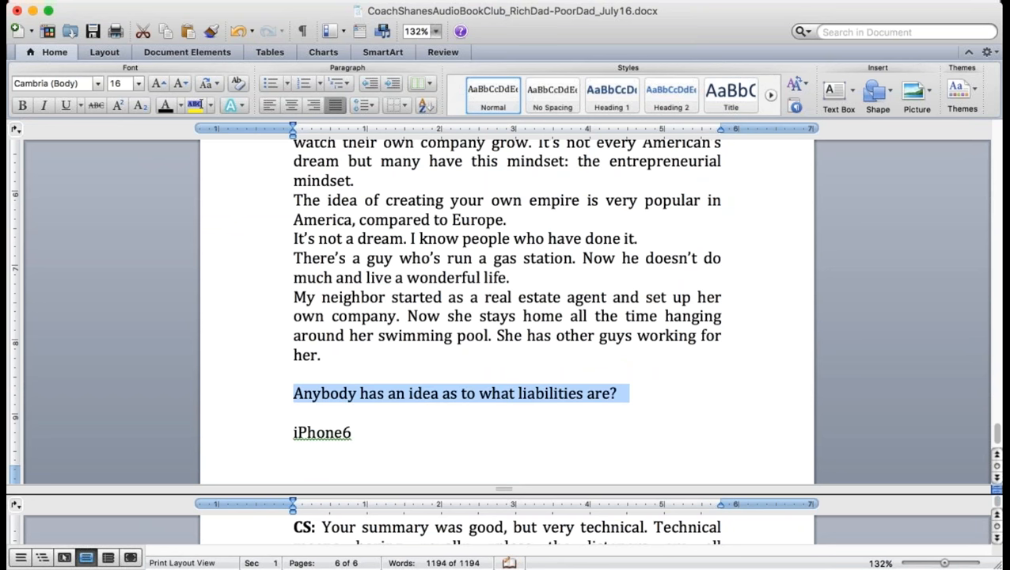
key(super+b)
click(364, 451)
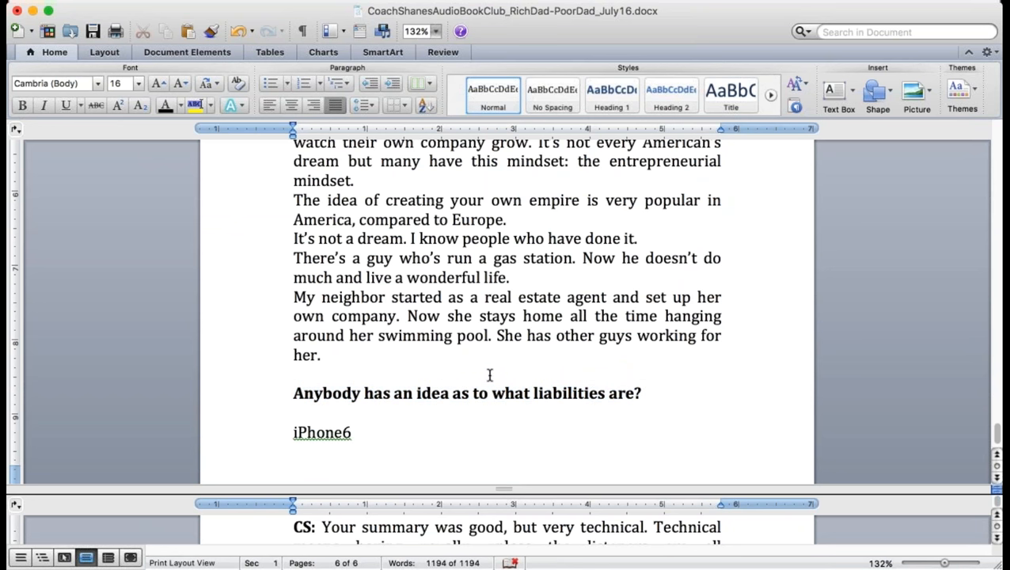
text(babies)
click(277, 450)
key(super+x)
text(new car)
List 'a new car' and 'a new house' under iPhone6 and save the document
key(Return)
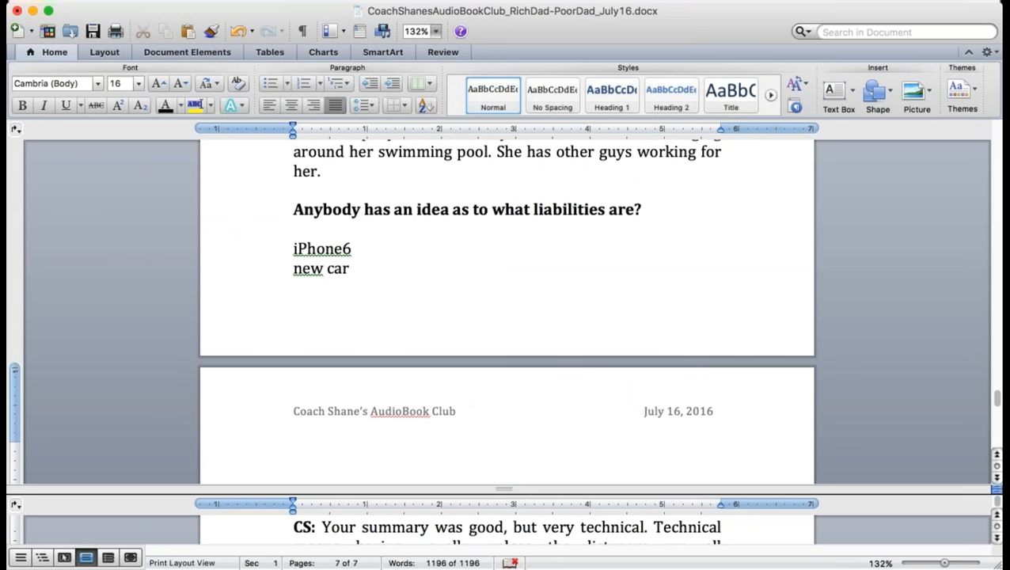
text(TV?)
key(BackSpace)
key(BackSpace)
key(BackSpace)
text(a new house)
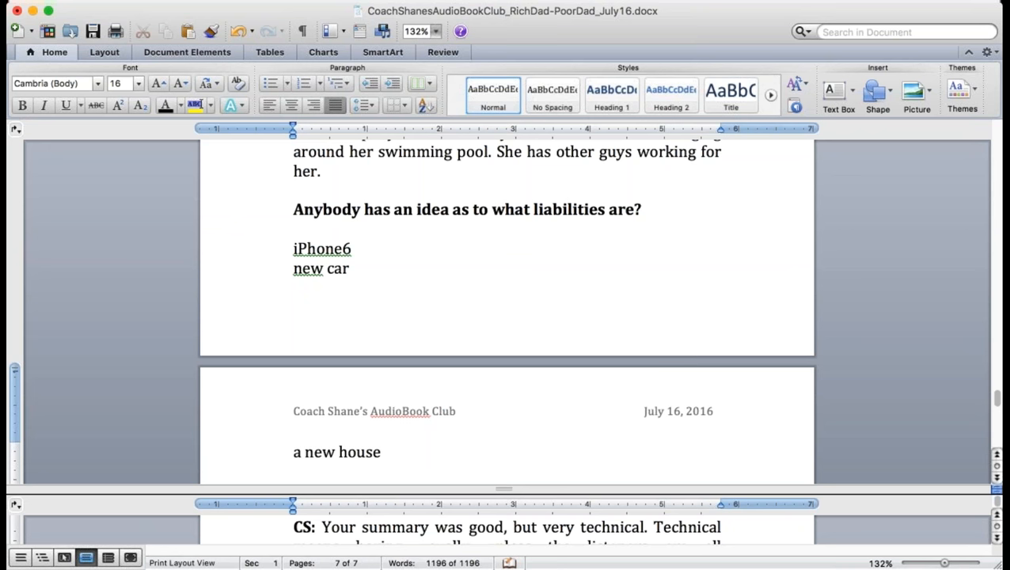
click(293, 269)
text(a)
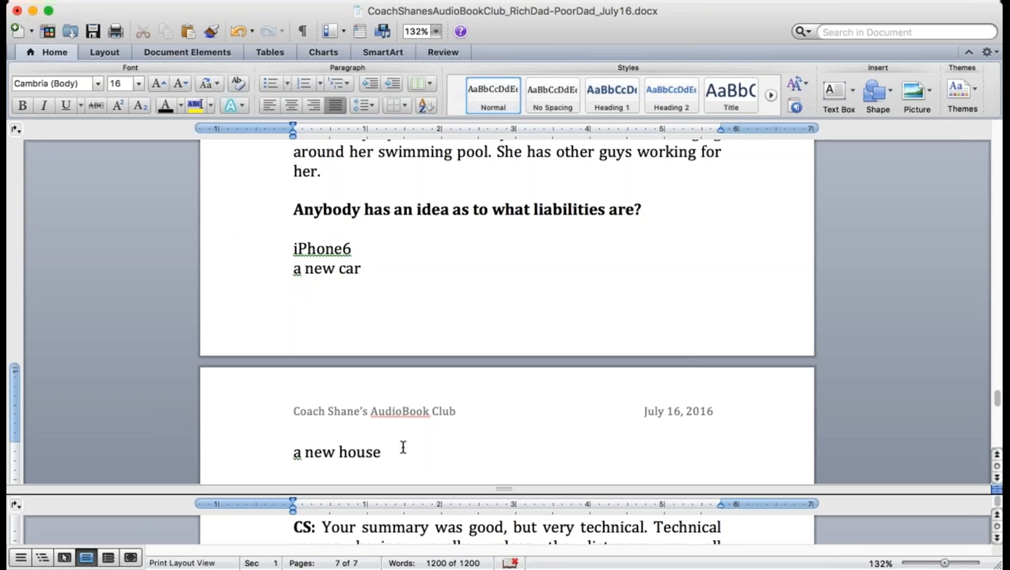
key(super+s)
text(sandwiches)
Replace 'sandwiches' and 'a dog' with the answers 'a weekend house' and 'a diamond ring'
key(BackSpace)
key(BackSpace)
key(BackSpace)
key(BackSpace)
key(BackSpace)
key(BackSpace)
key(BackSpace)
key(BackSpace)
text(a weekend)
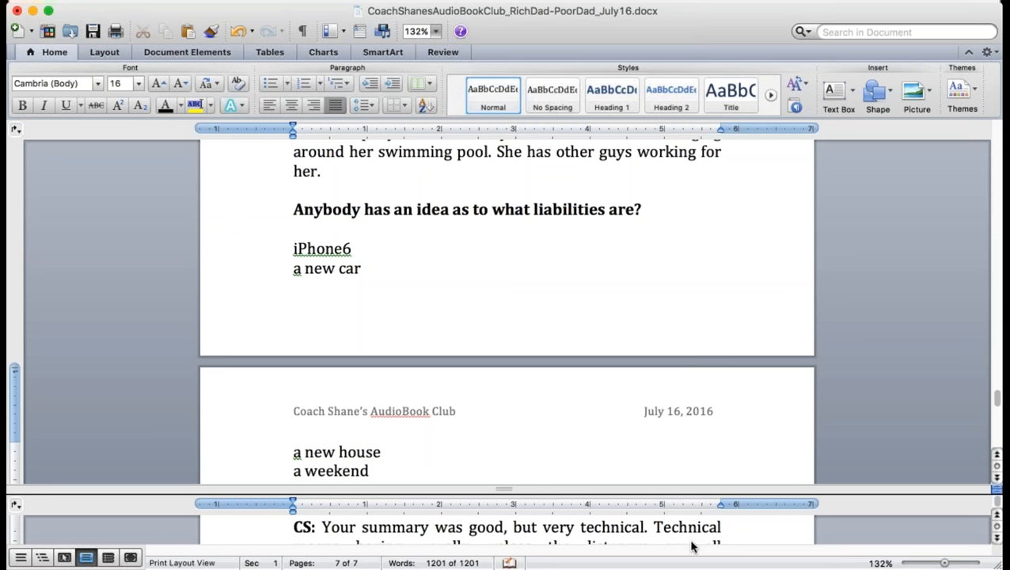
text( house)
key(Return)
text(a boat)
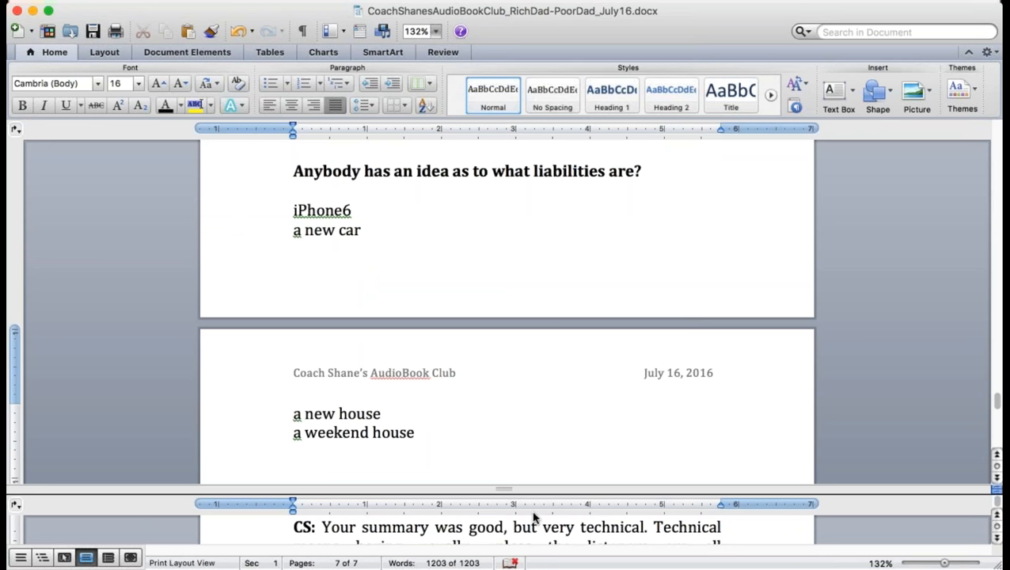
text(a diamond ring)
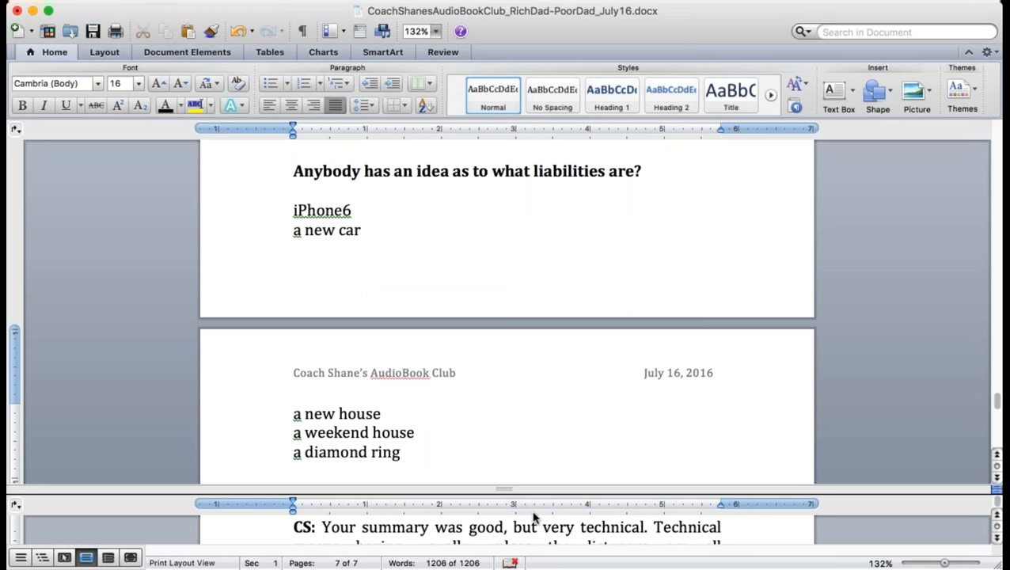
key(Return)
text(a dog)
key(BackSpace)
key(BackSpace)
key(BackSpace)
key(BackSpace)
key(BackSpace)
key(BackSpace)
key(Return)
text(???)
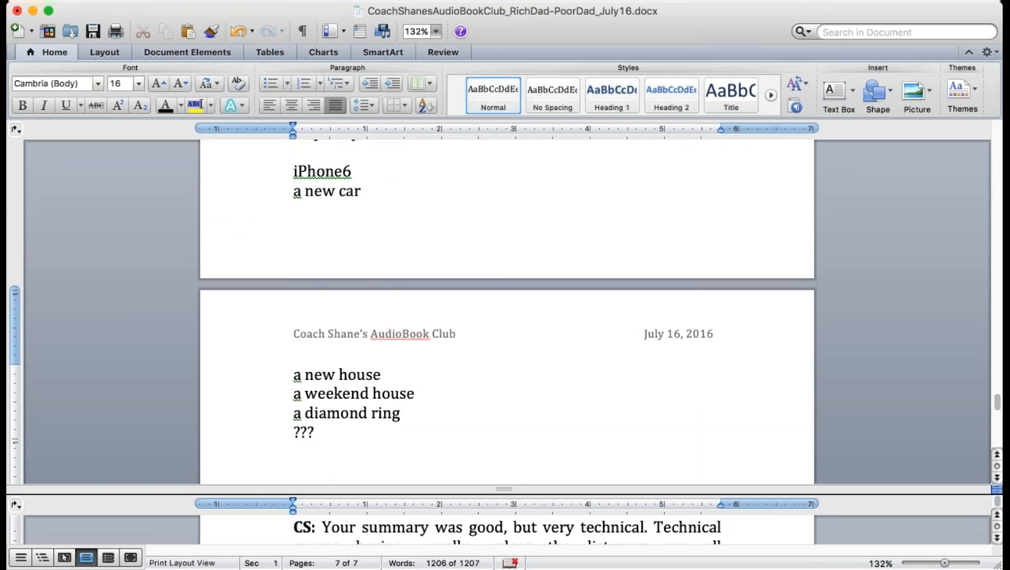
Delete the '???' line and add MORTGAGE between 'a weekend house' and 'a diamond ring'
click(237, 432)
key(BackSpace)
click(418, 393)
key(Return)
text(MORTGAGE)
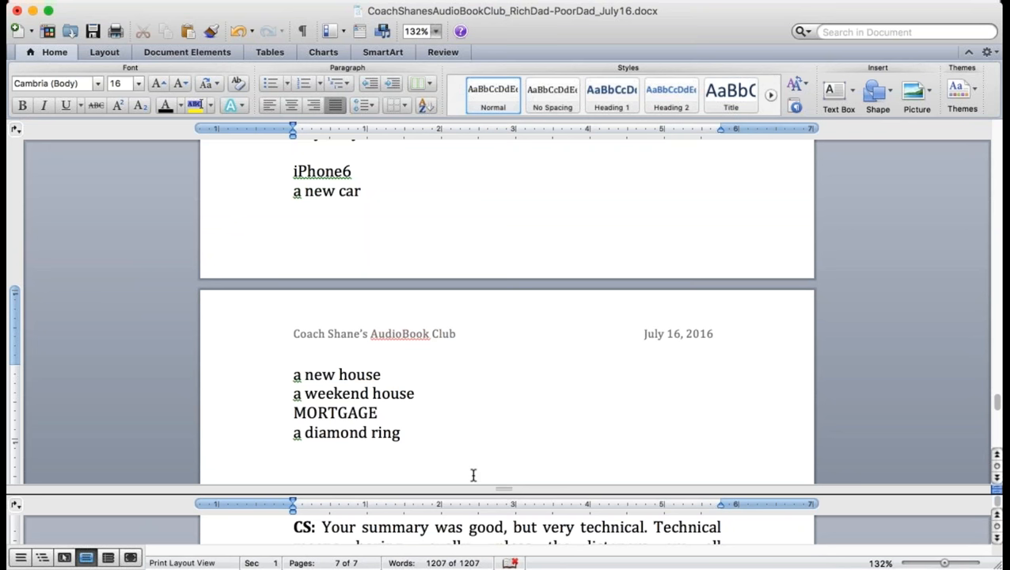
Edit the iPhone6 line to read 'iPhone6...things', removing 'shoes' and extra dots, and save
click(370, 170)
text(, shoe)
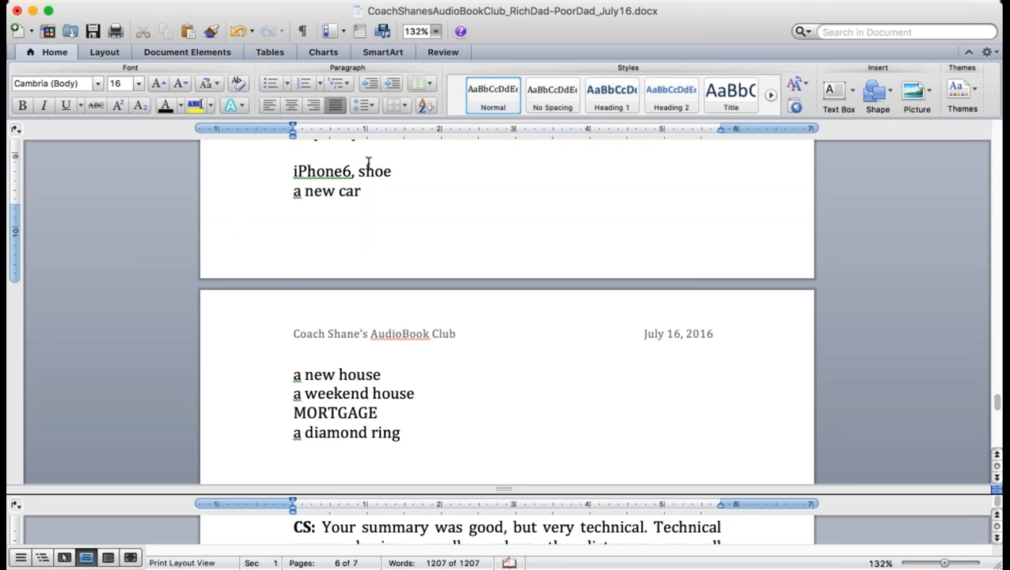
text(s)
click(358, 171)
key(BackSpace)
text(...)
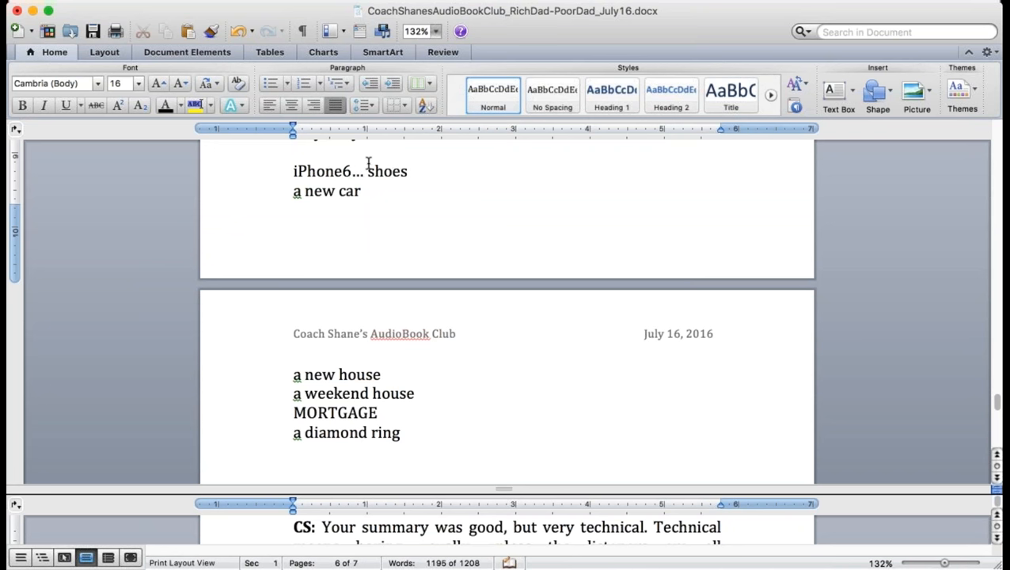
text(.things)
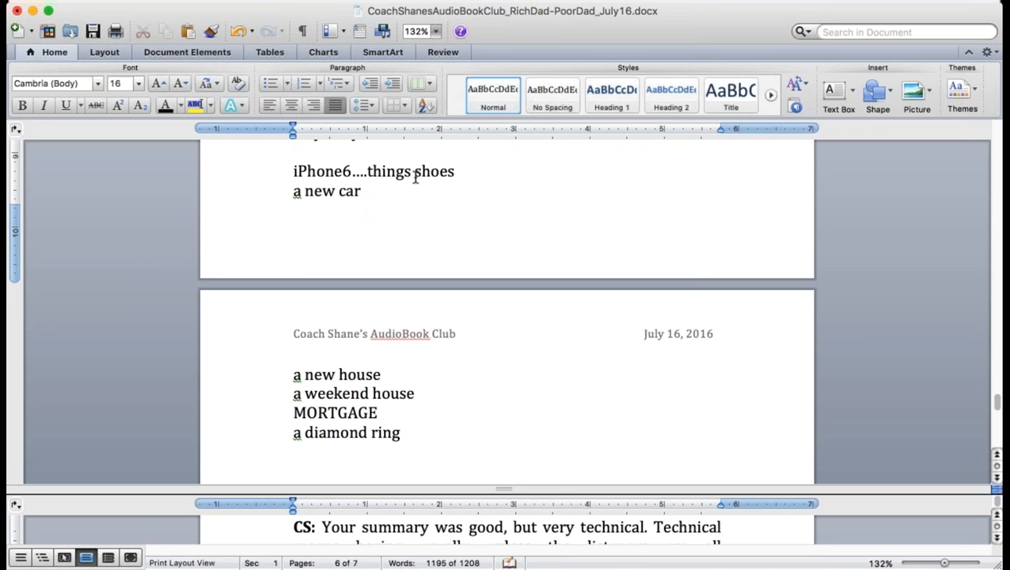
double_click(434, 171)
key(BackSpace)
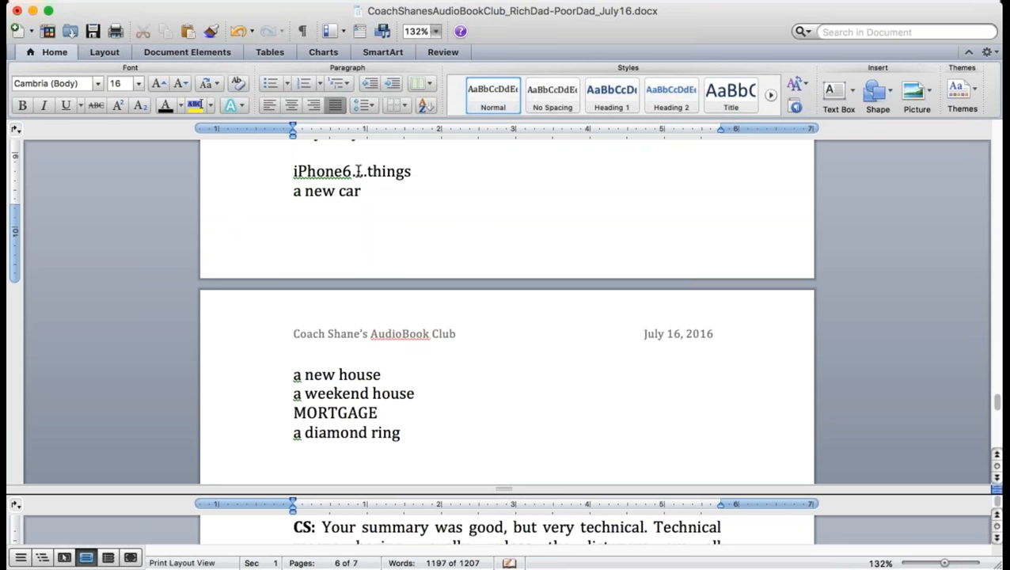
click(356, 171)
key(BackSpace)
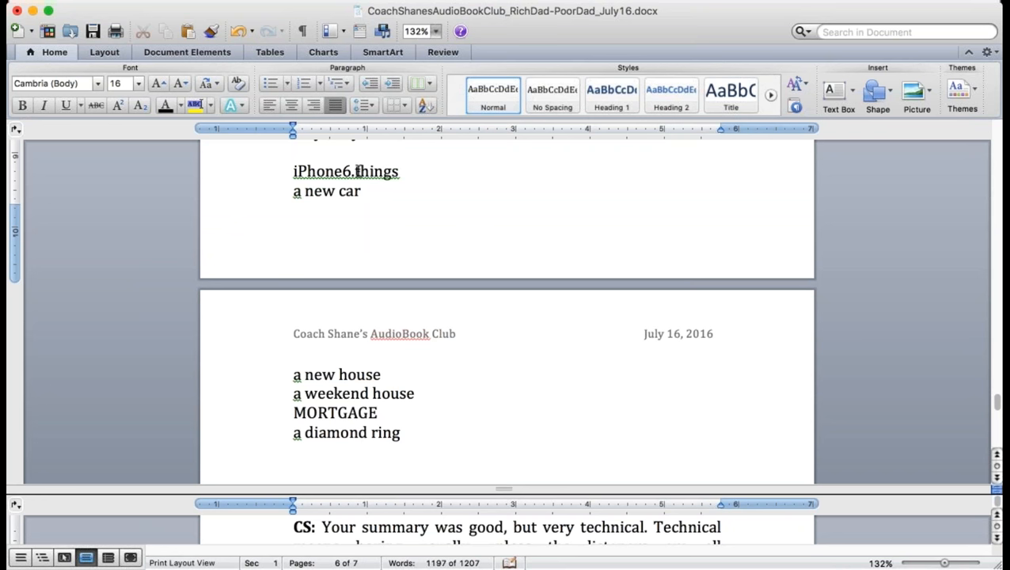
text(.)
key(Down)
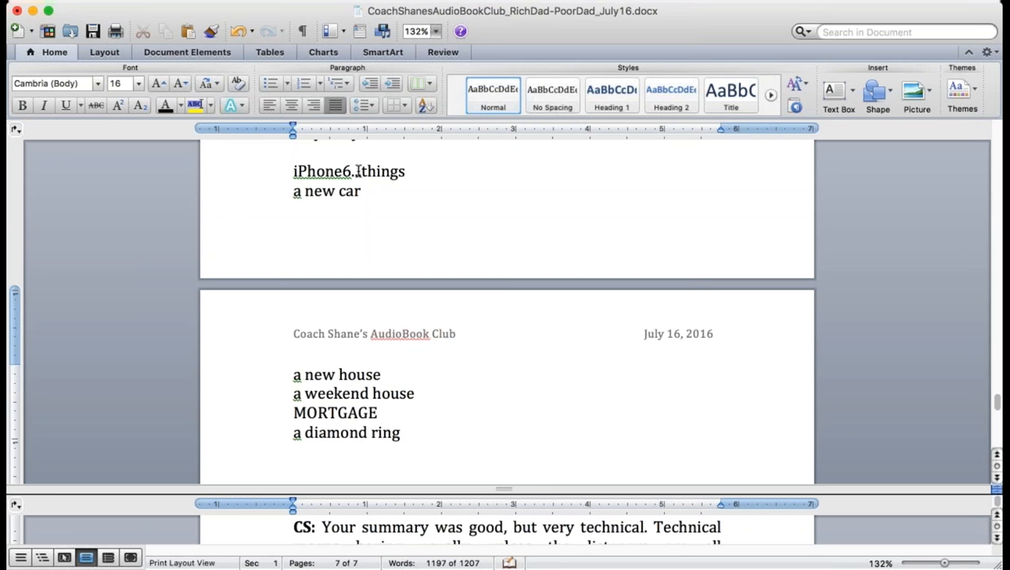
click(356, 171)
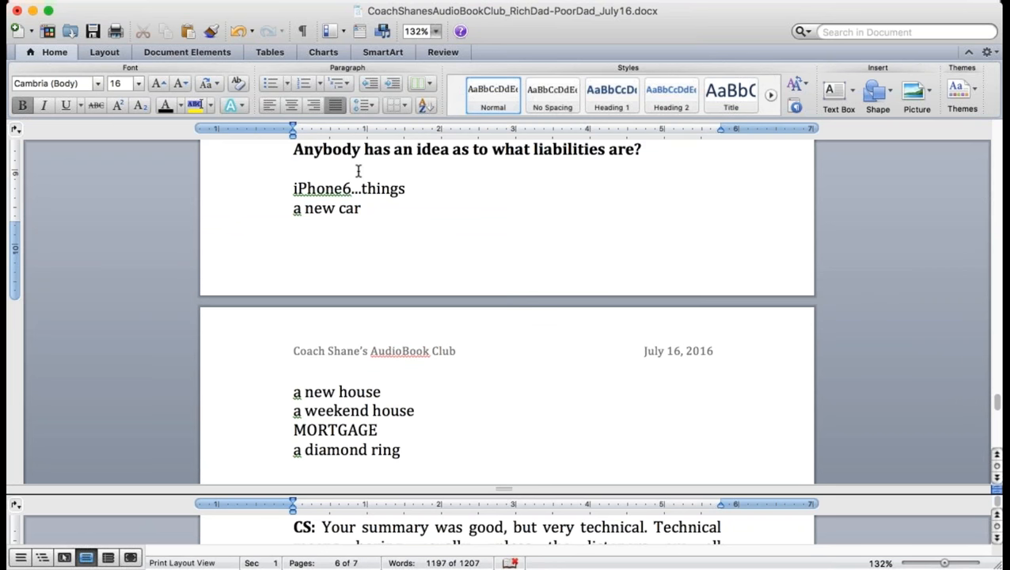
key(super+s)
Add 'TAXES' and 'Credit cards' on new lines below 'a diamond ring'
click(408, 450)
key(Return)
text(TAXES)
key(Return)
text(credit cards)
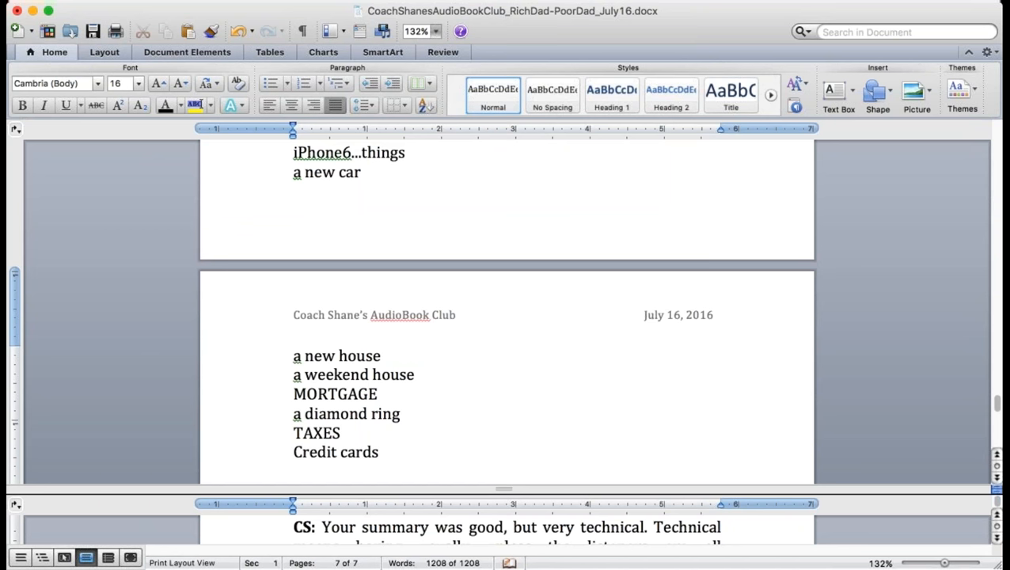
key(Return)
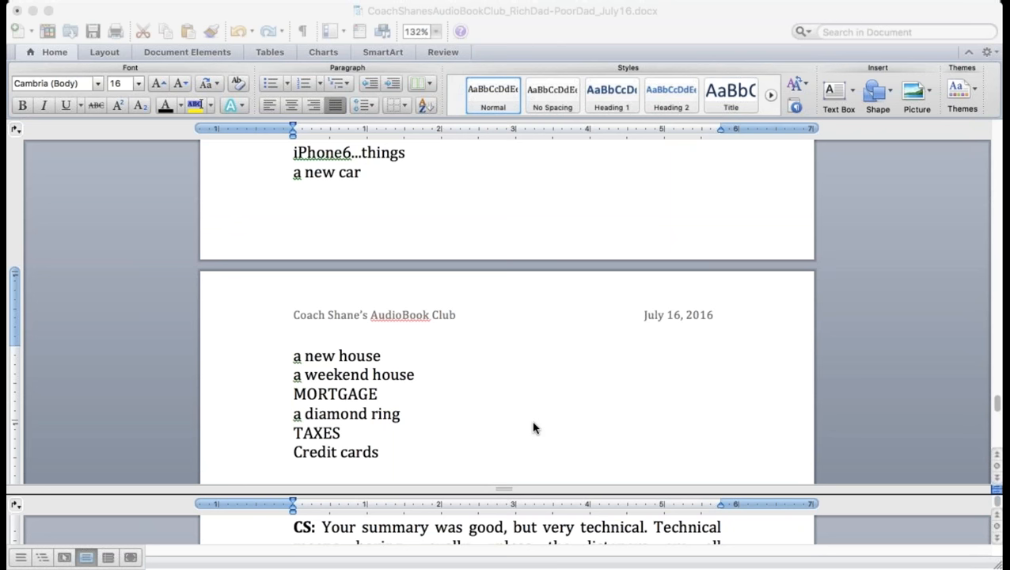
Cut 'a new house' from the top of the list and paste it just below MORTGAGE, removing the empty line
click(475, 457)
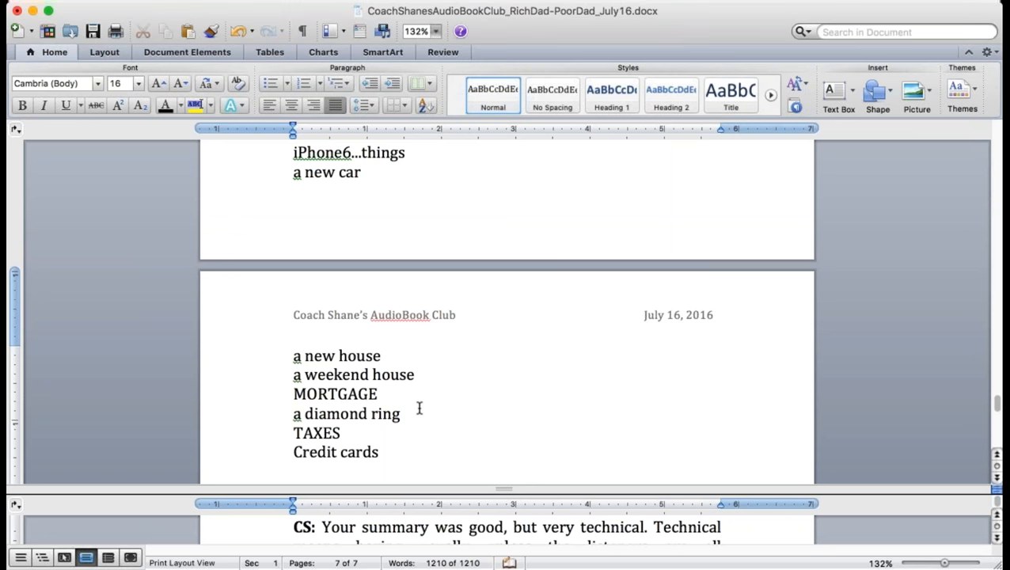
click(388, 394)
drag(355, 356, 269, 357)
key(BackSpace)
key(Return)
key(Return)
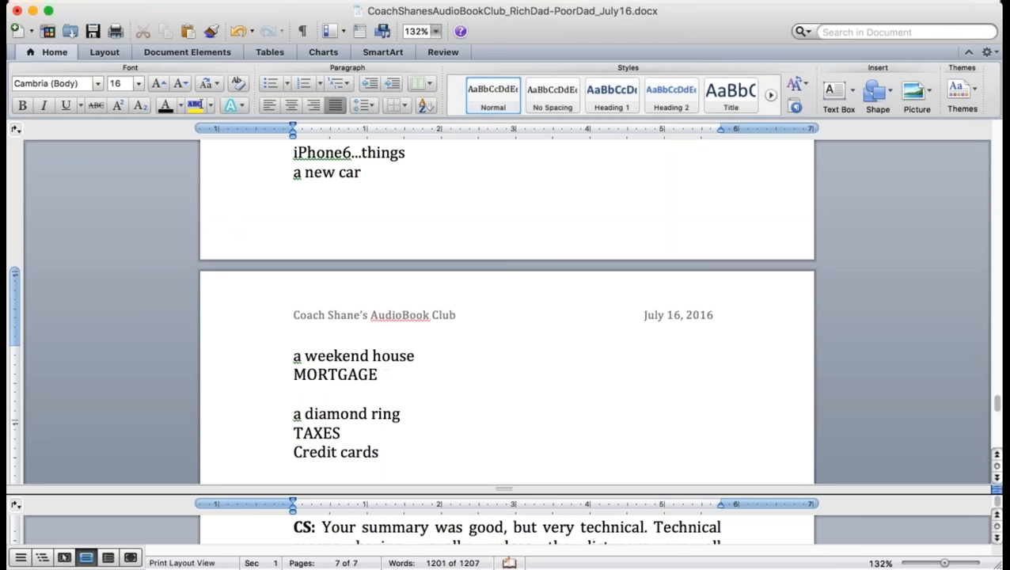
text(a new house)
key(Delete)
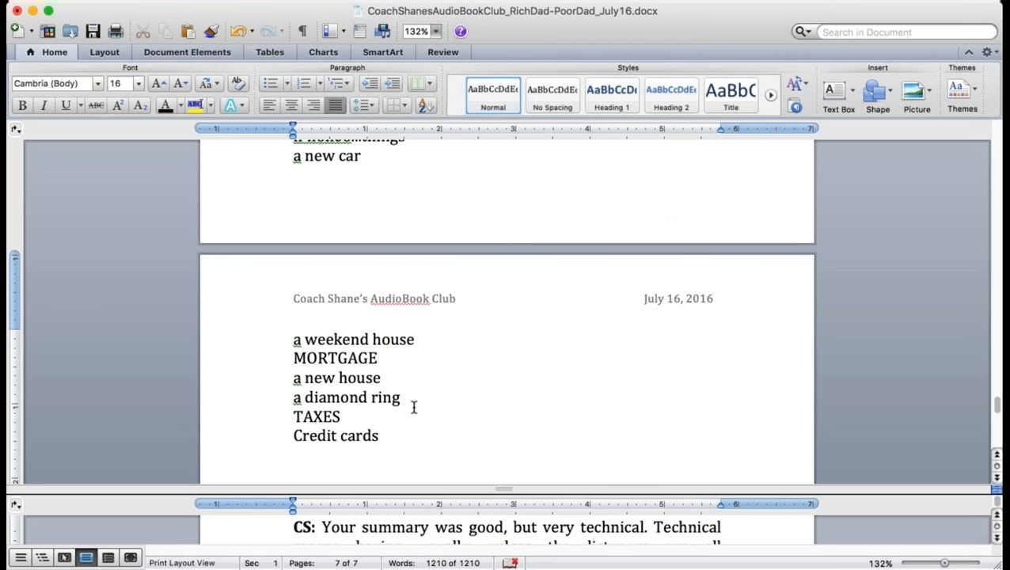
drag(410, 397, 296, 397)
key(super+c)
click(375, 417)
Write 'So what do these things mean? What are liabilities?' then 'Sid: Money out!' and 'CS: Exactly!'
key(Return)
key(Return)
text(So what)
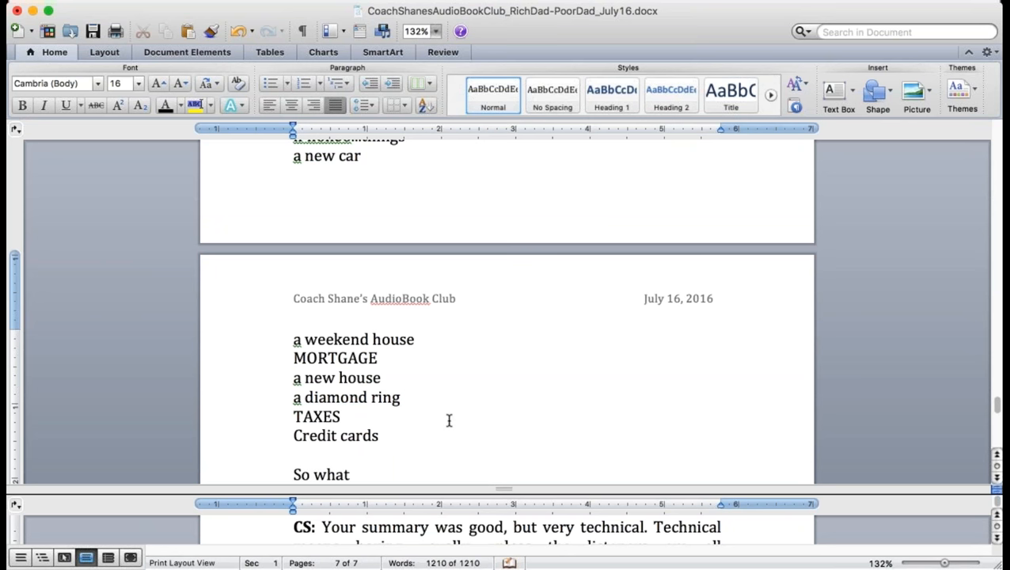
text( do these things mean? What are liabilities?)
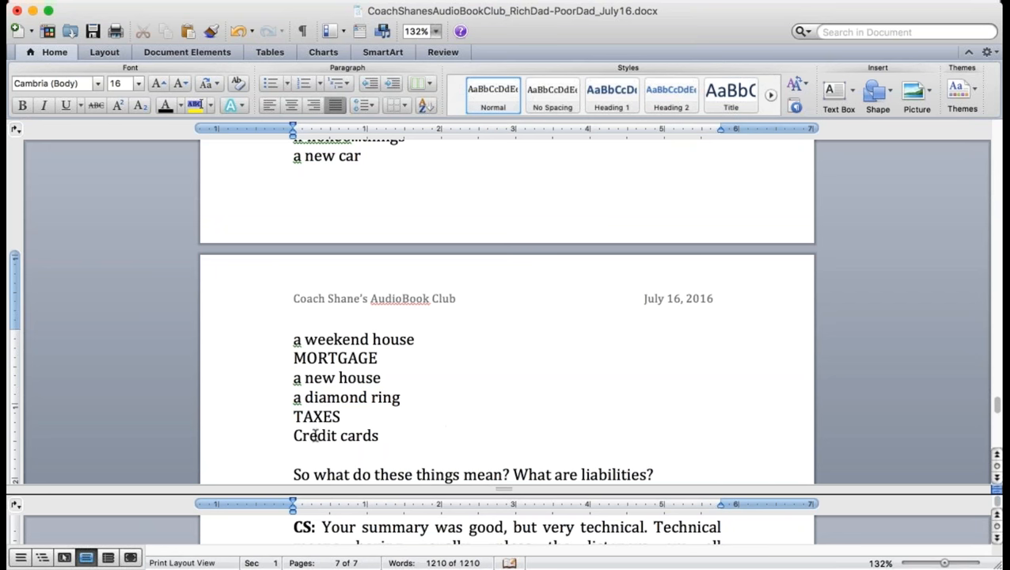
drag(380, 435, 289, 155)
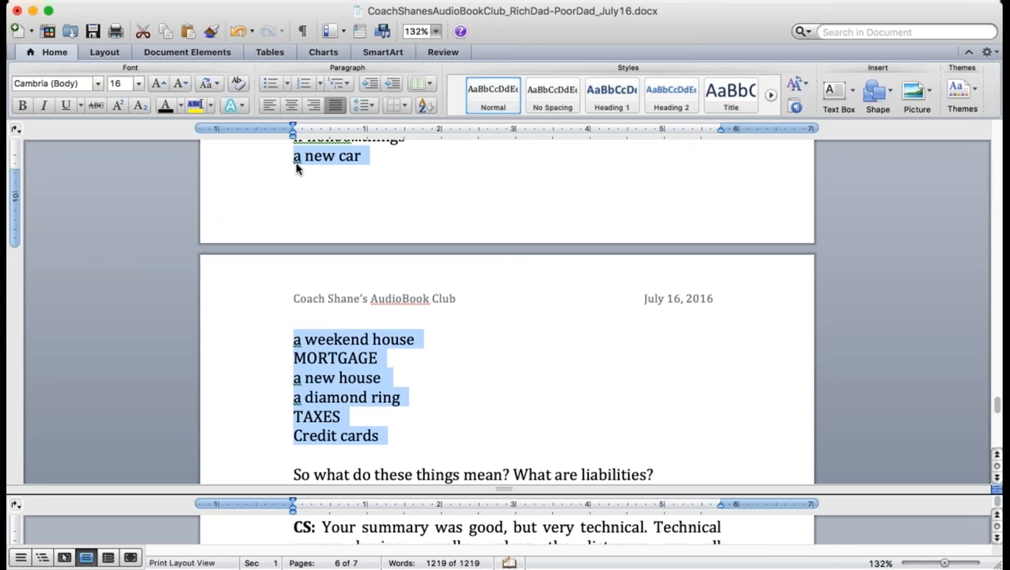
click(669, 473)
key(Return)
key(Return)
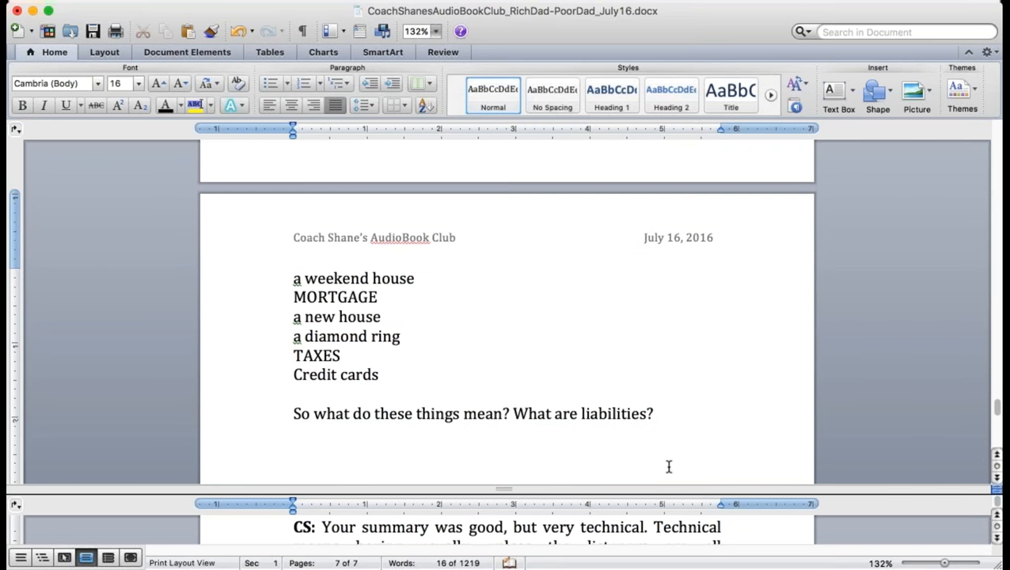
text(Sid: Money o)
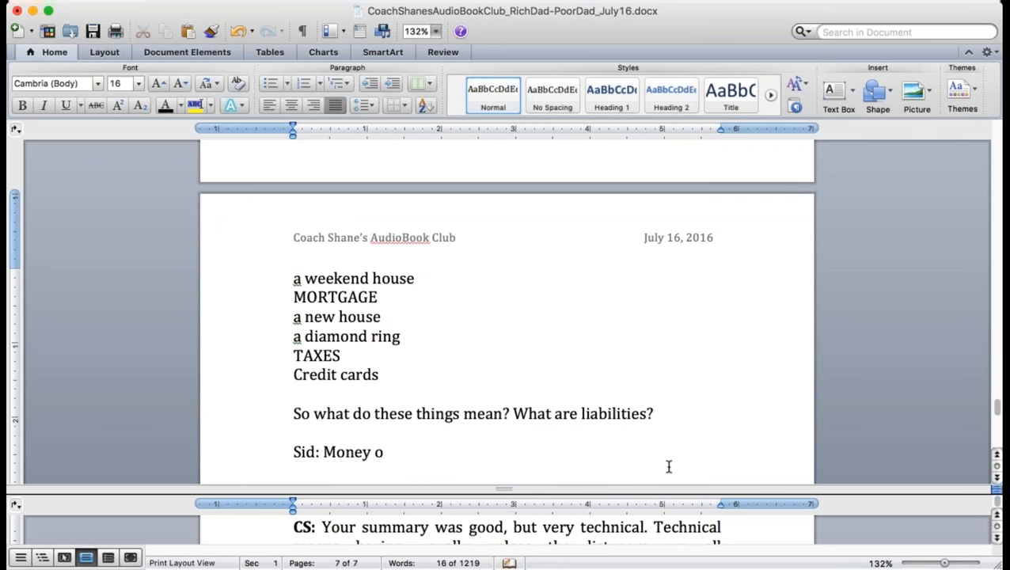
text(ut!)
key(Return)
text(CS: E)
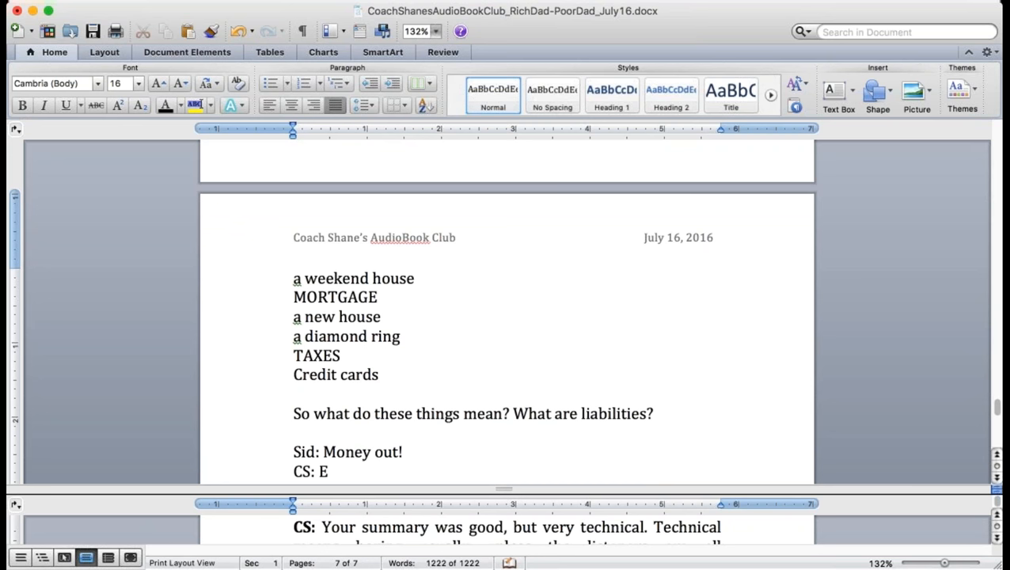
text(xactly)
text(!)
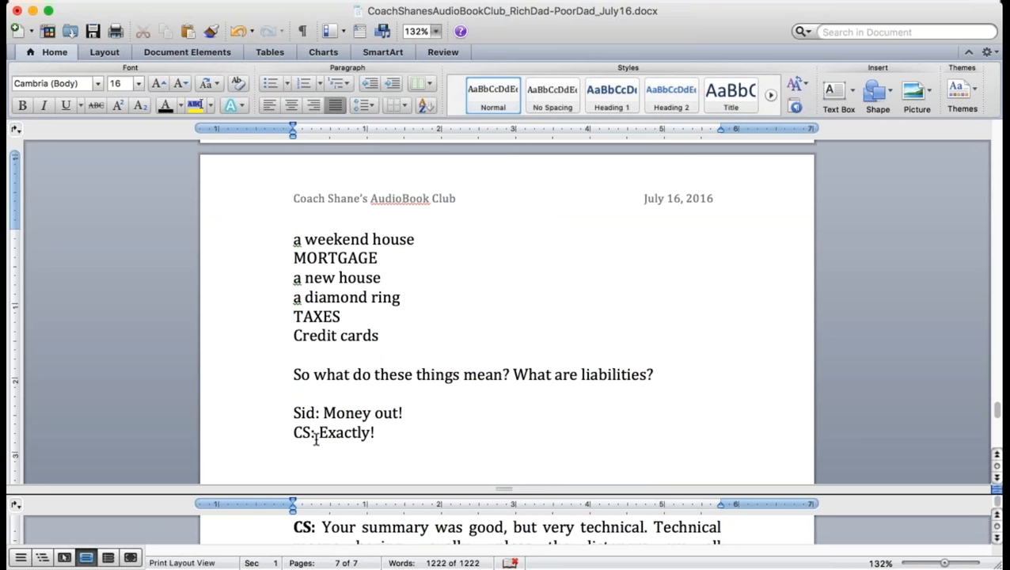
Make the 'Sid:' and 'CS:' speaker labels bold
double_click(310, 435)
click(310, 436)
mouse_move(316, 432)
mouse_down()
mouse_move(293, 432)
mouse_move(321, 413)
mouse_up()
key(super+b)
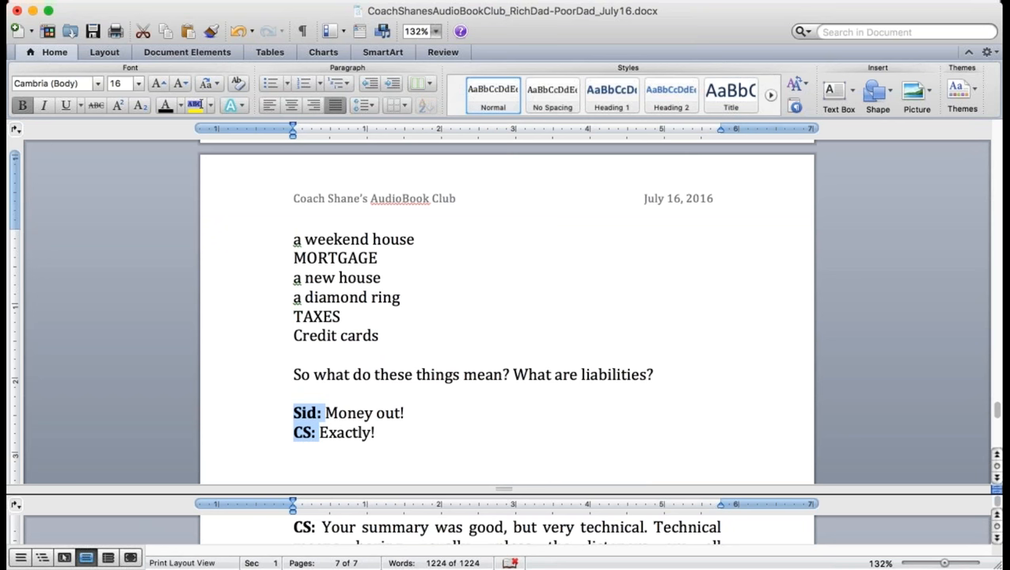
click(368, 458)
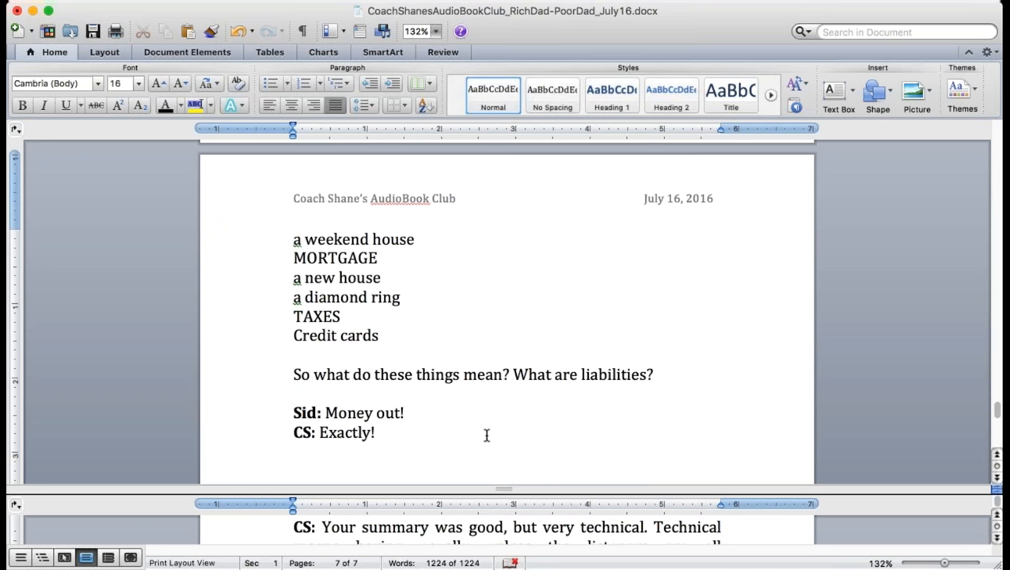
Add 'Money out EVERY MONTH to be more precise.' and the paragraph ending 'for most people money goes out!'
key(Return)
text(Money out ever)
key(BackSpace)
key(BackSpace)
key(BackSpace)
text(EVERY MONTH!)
key(BackSpace)
text(to be mre)
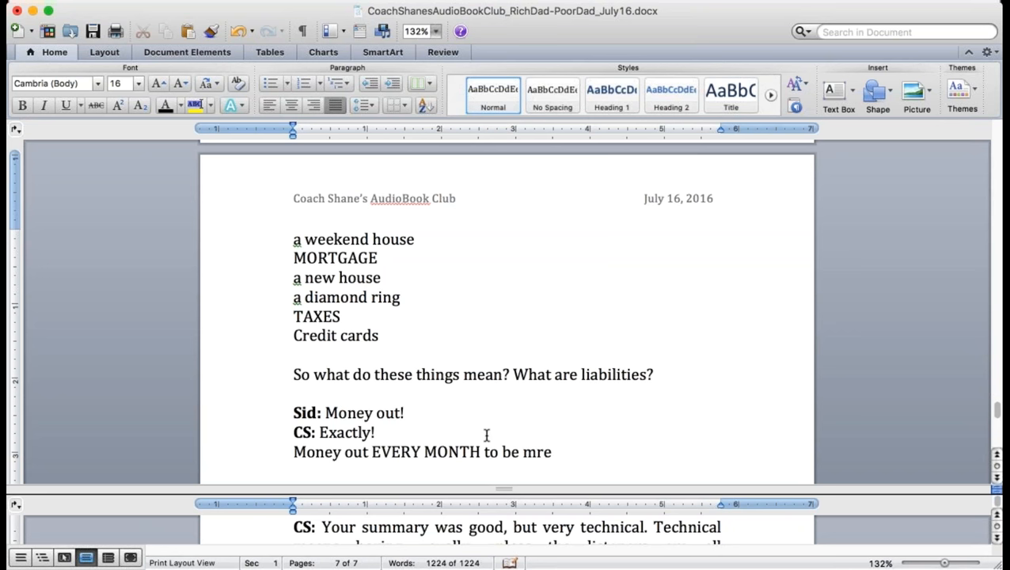
key(BackSpace)
key(BackSpace)
text(ore precise.)
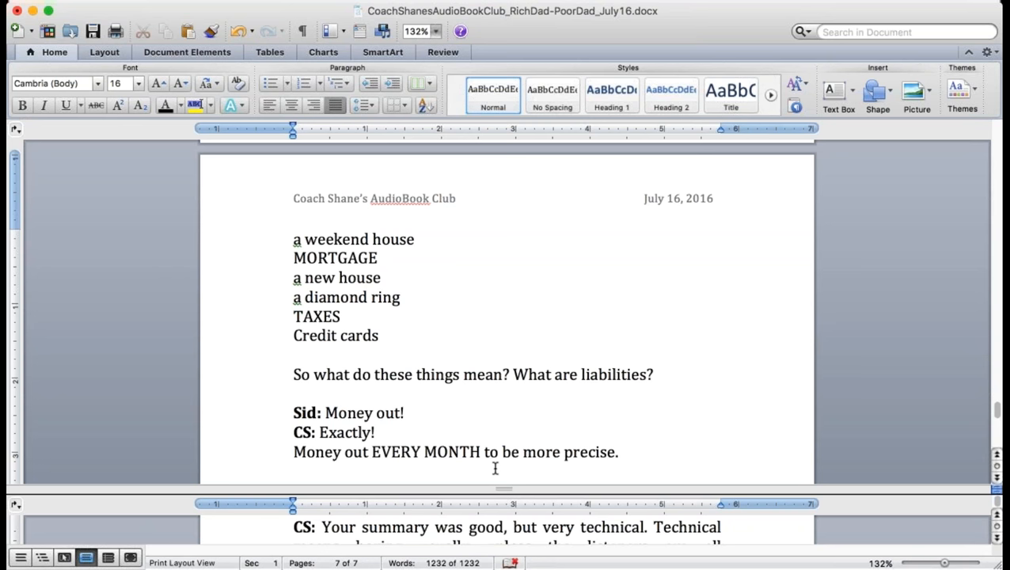
key(Return)
key(Return)
text(Sometimes a diamond ring, a car (depn)
key(BackSpace)
text(ending)
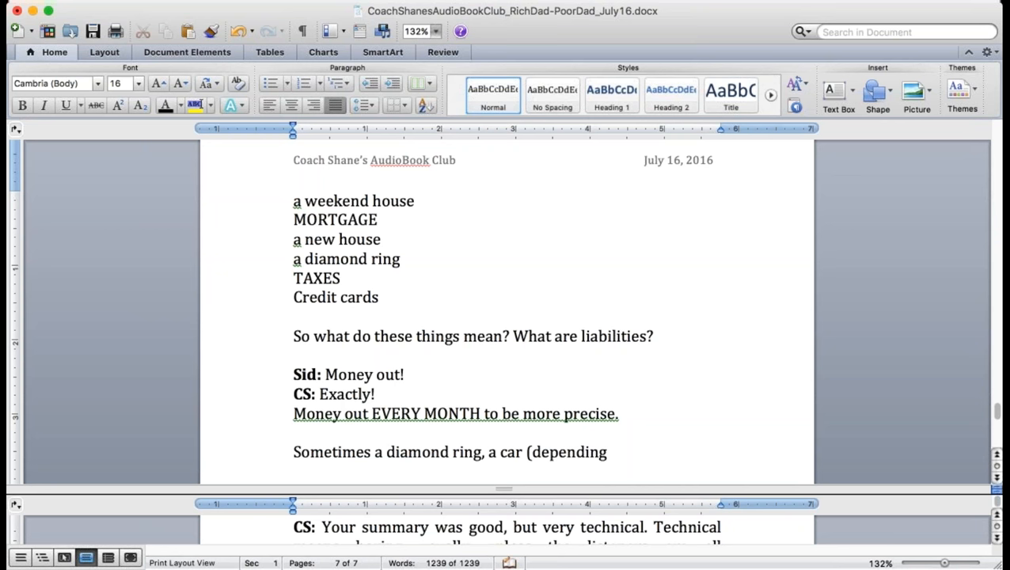
text( on the type of acr)
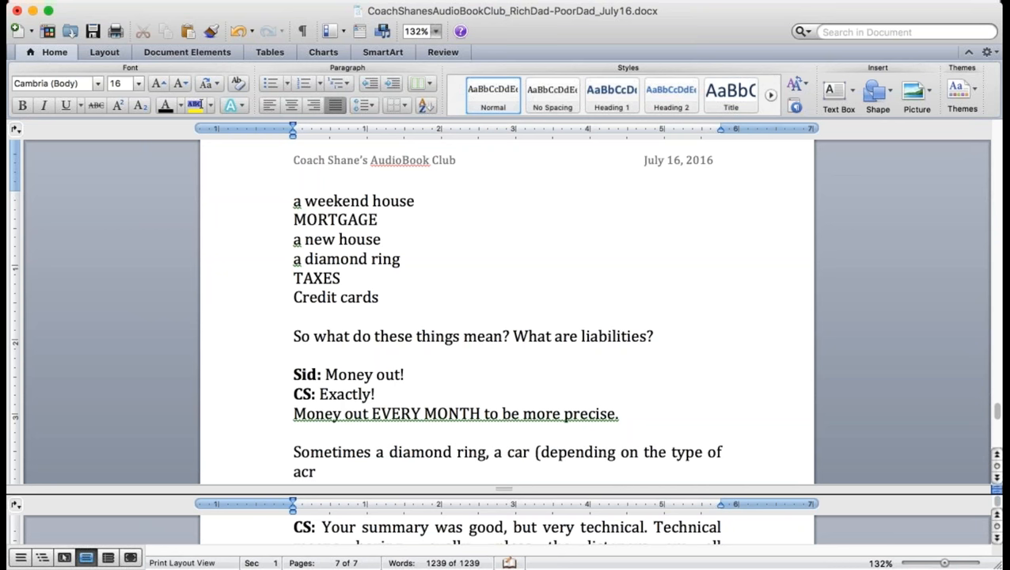
text() maina)
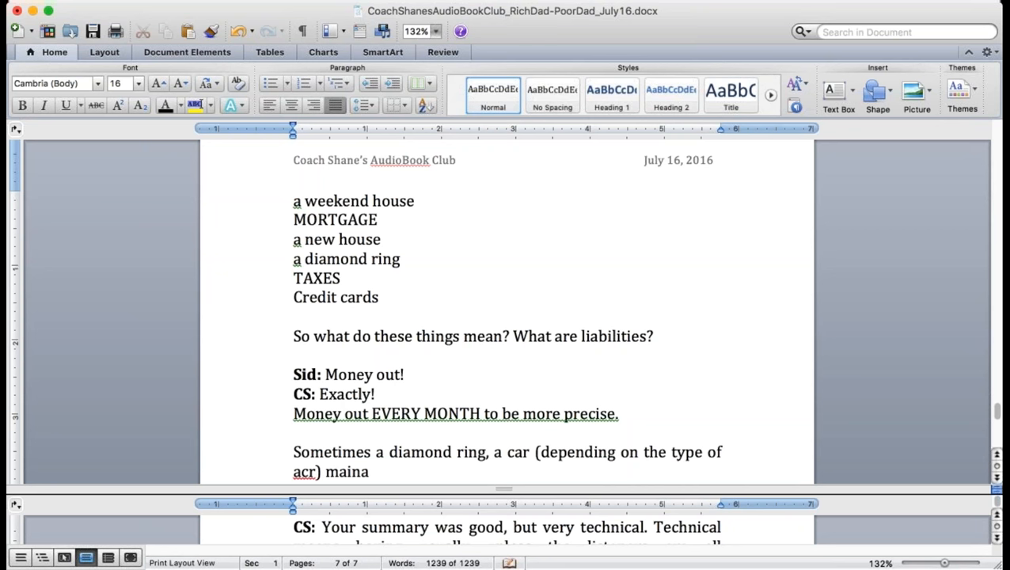
key(BackSpace)
text(tain or ev)
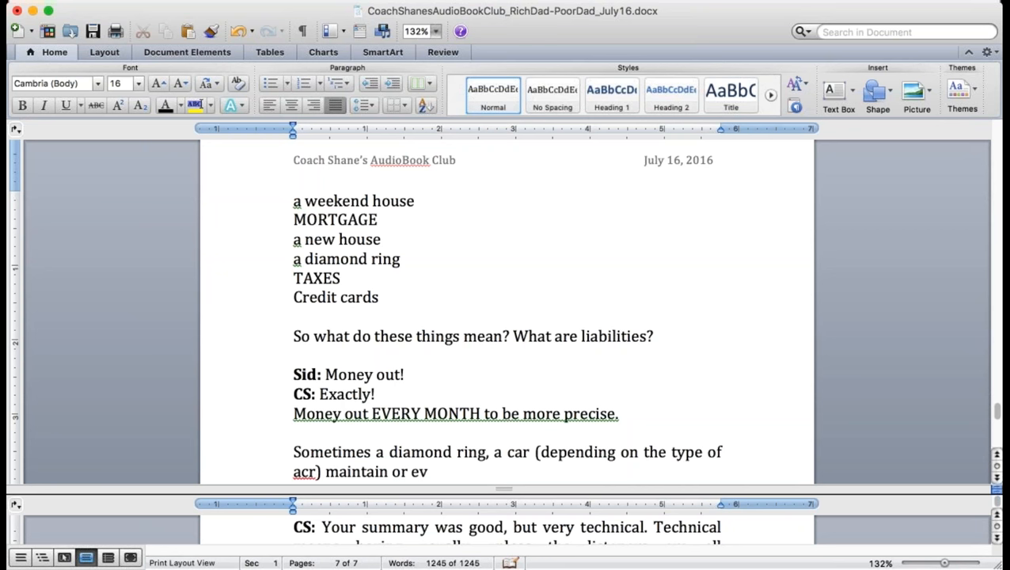
text(en increase i)
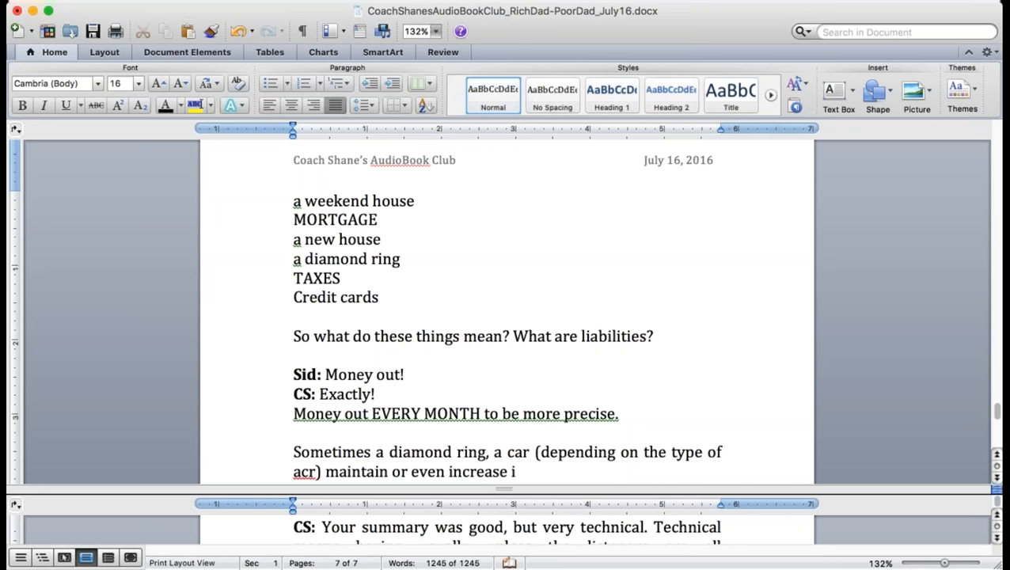
text(ts value)
text(. There)
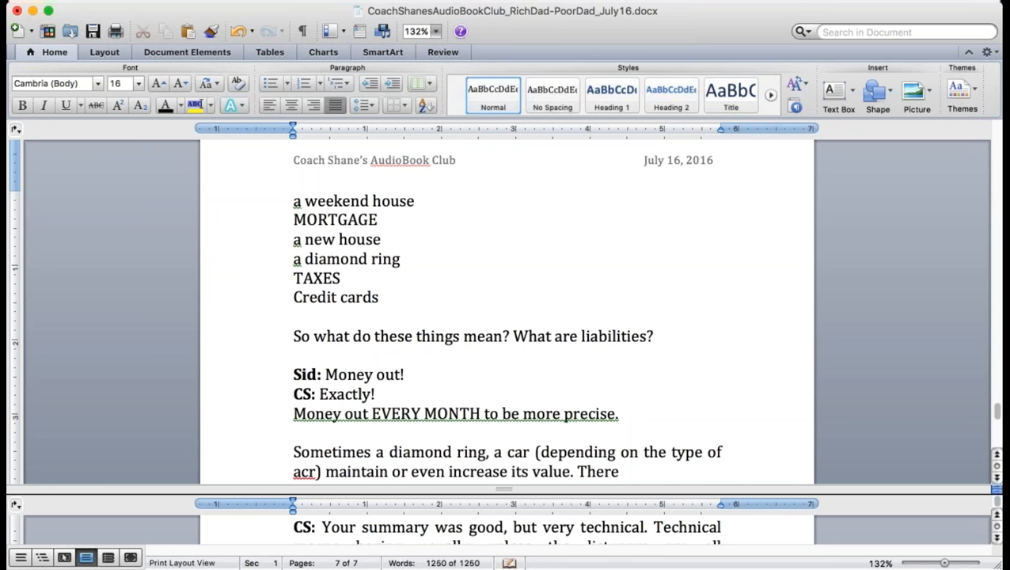
text('s return )
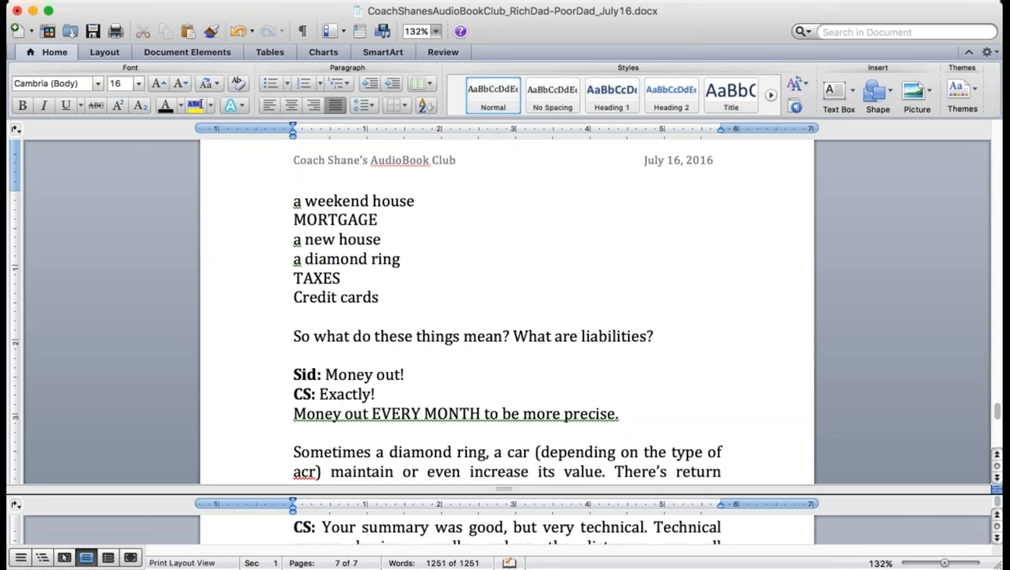
text(SOMETIMES, but)
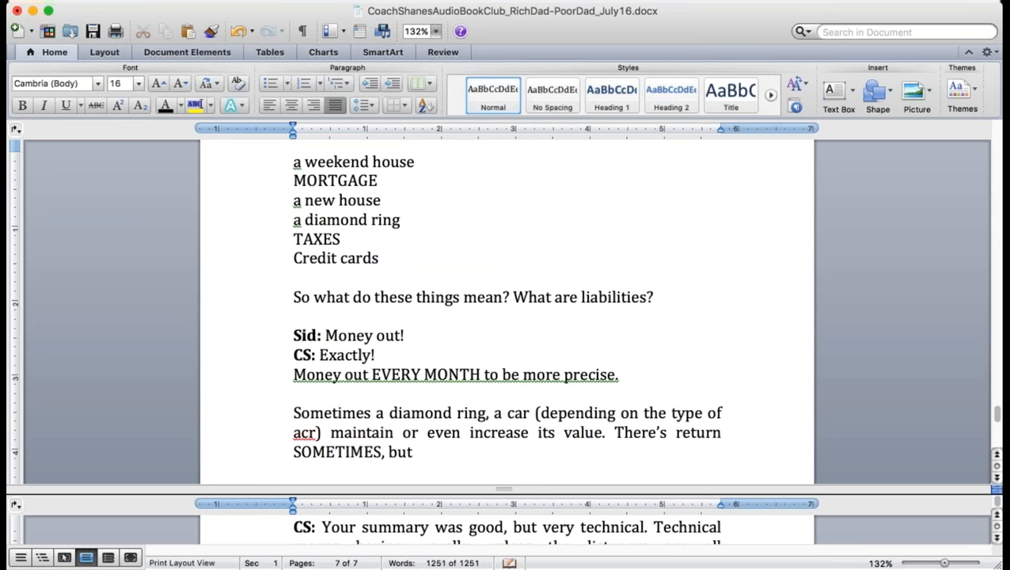
text( for most people money g)
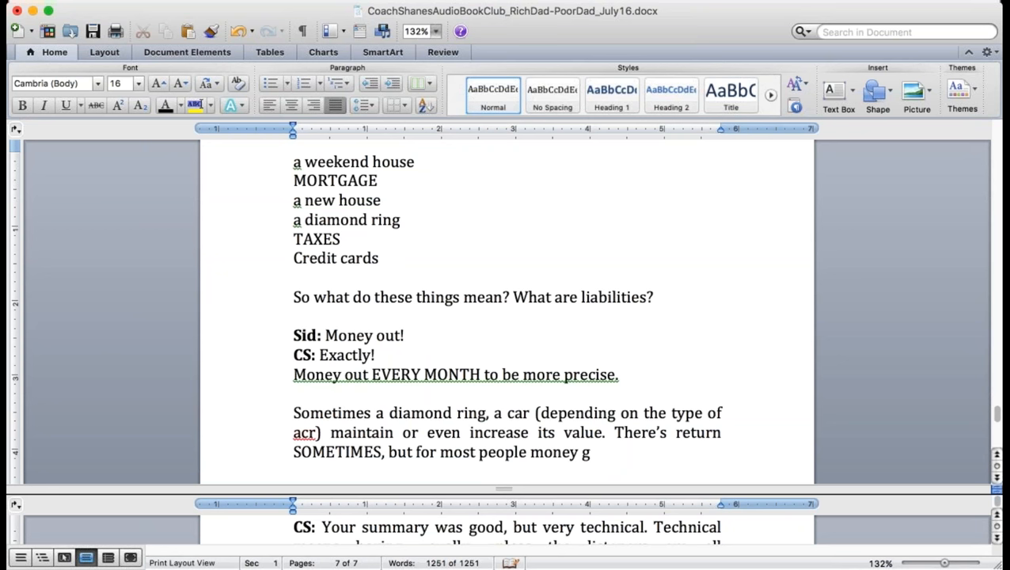
text(oes out!)
Correct the misspelled 'acr' to 'car' in the diamond ring paragraph
click(315, 432)
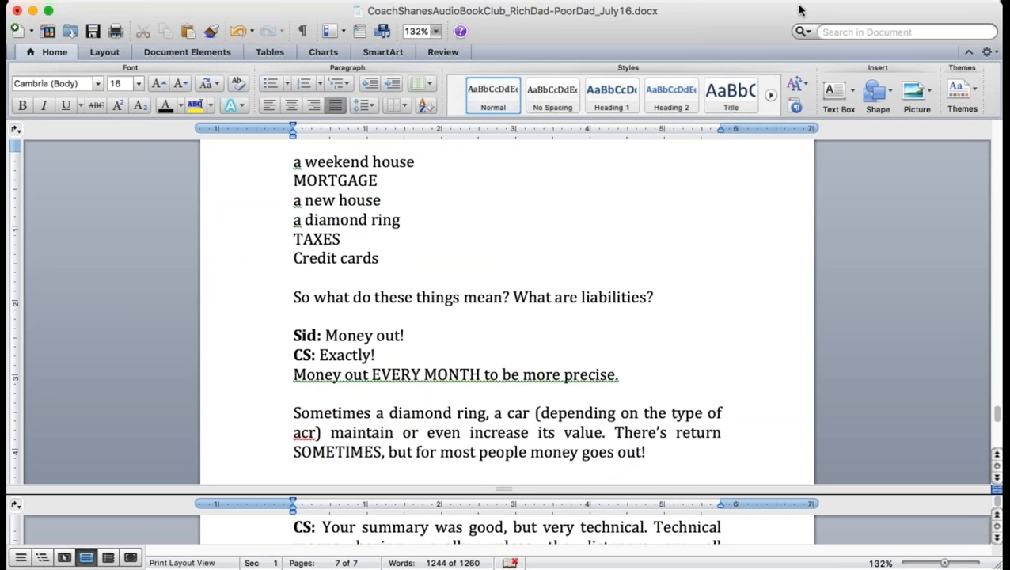
key(shift+alt+Left)
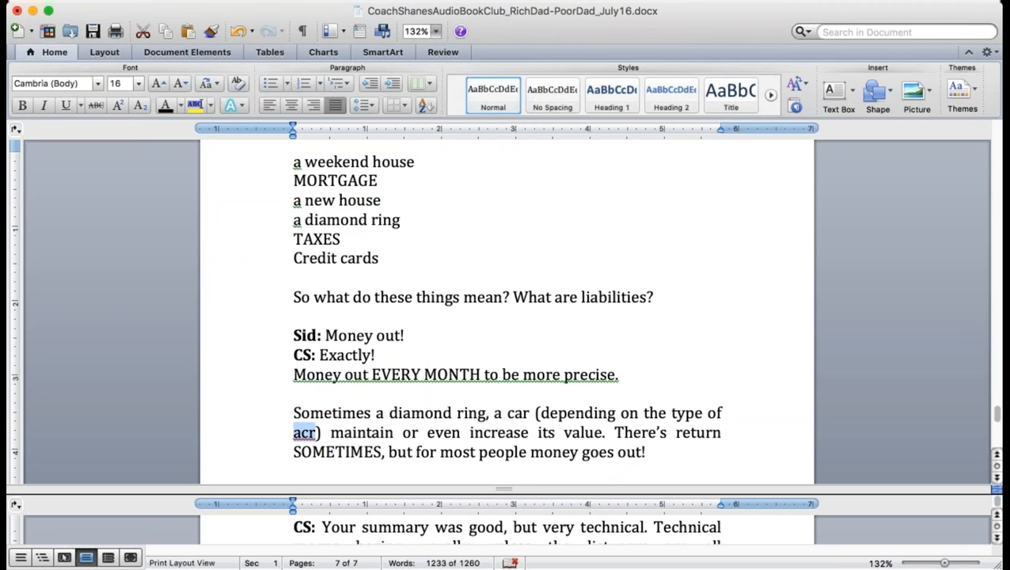
text(car)
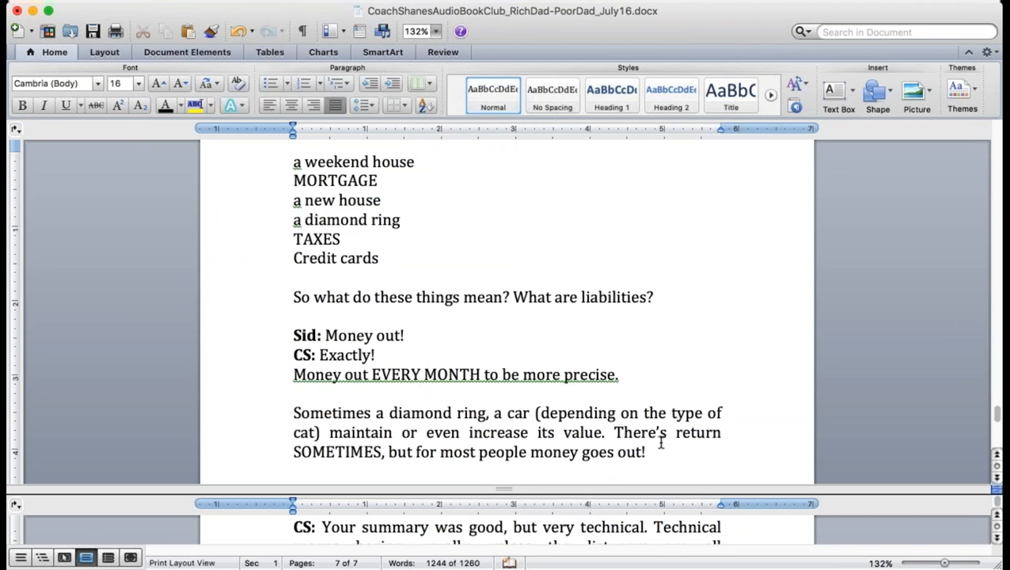
scroll(714, 439, down, 2)
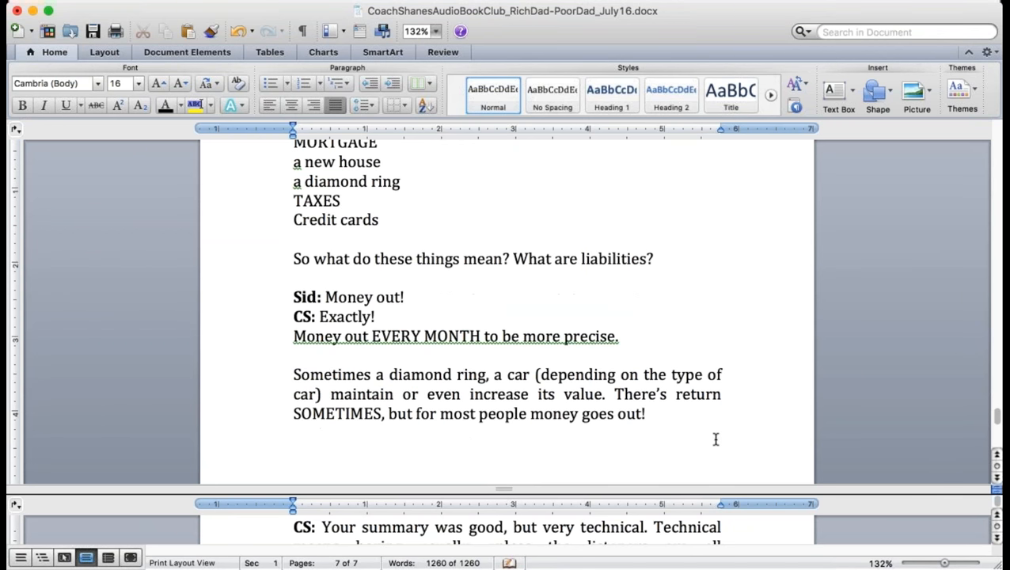
text(What a)
text(re the examples of ASSETS?)
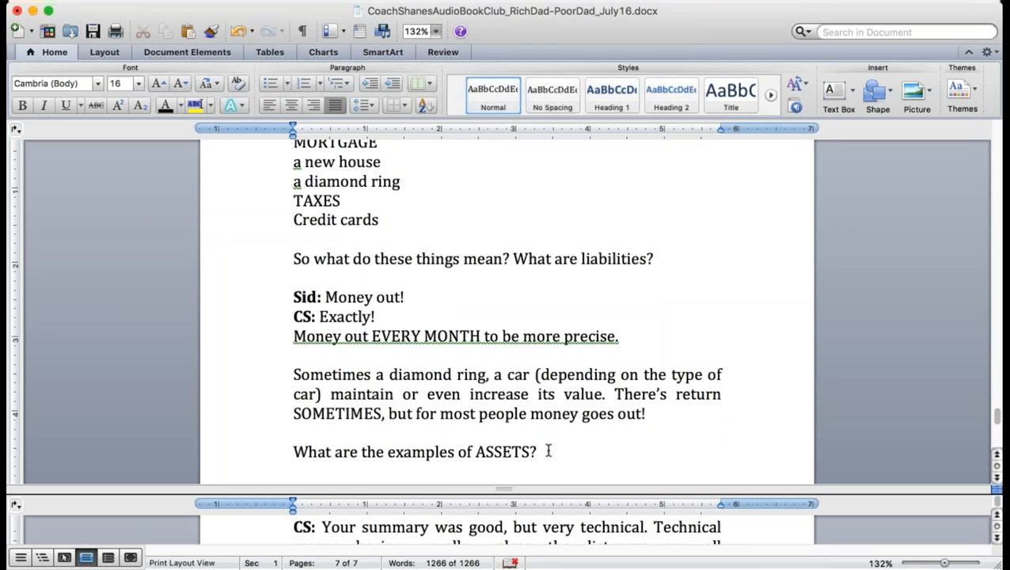
Add the heading 'What are the examples of ASSETS?' and make it bold
key(Return)
key(Return)
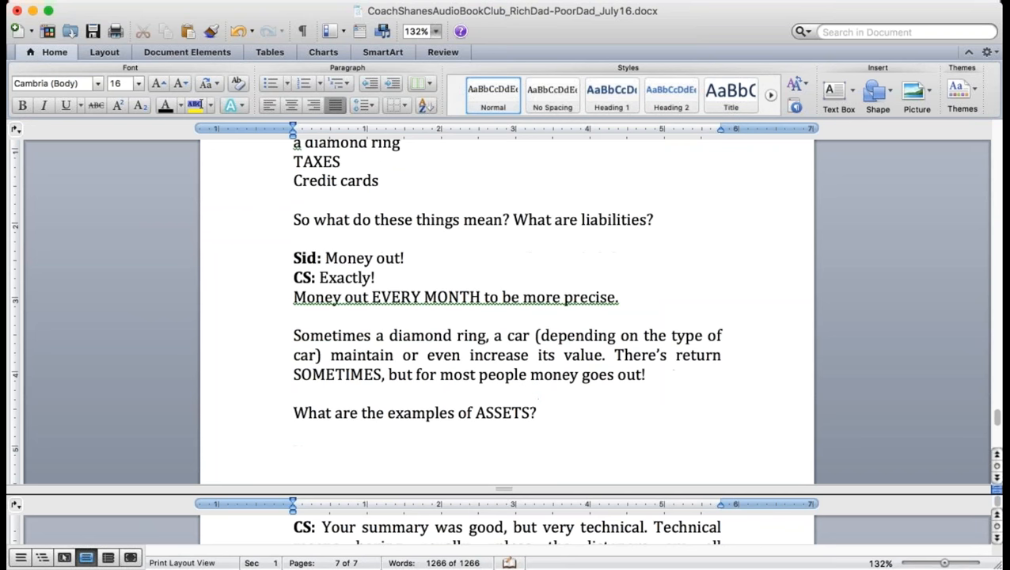
text(house)
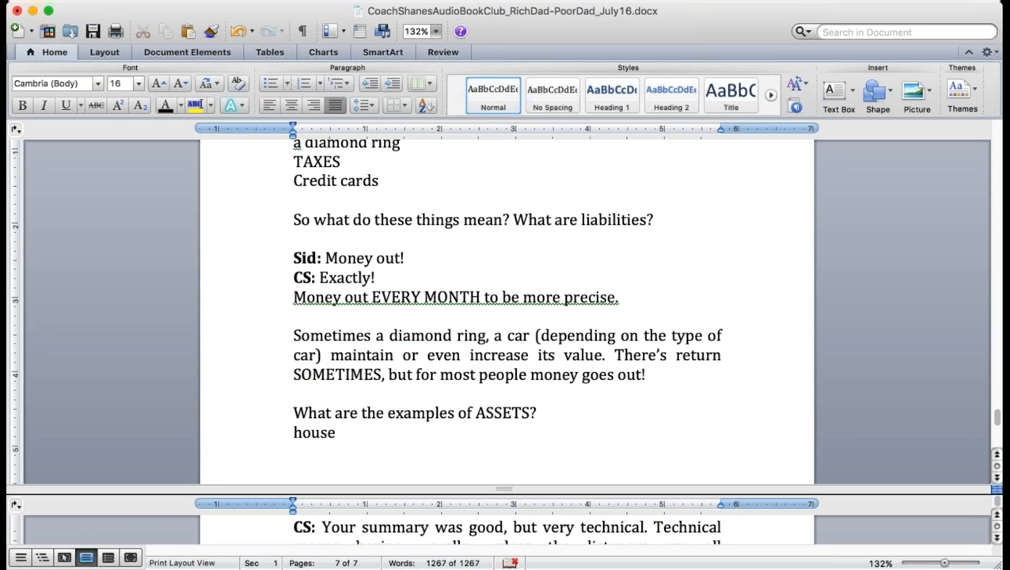
key(BackSpace)
key(BackSpace)
key(BackSpace)
key(BackSpace)
key(BackSpace)
text(Real)
text( estate)
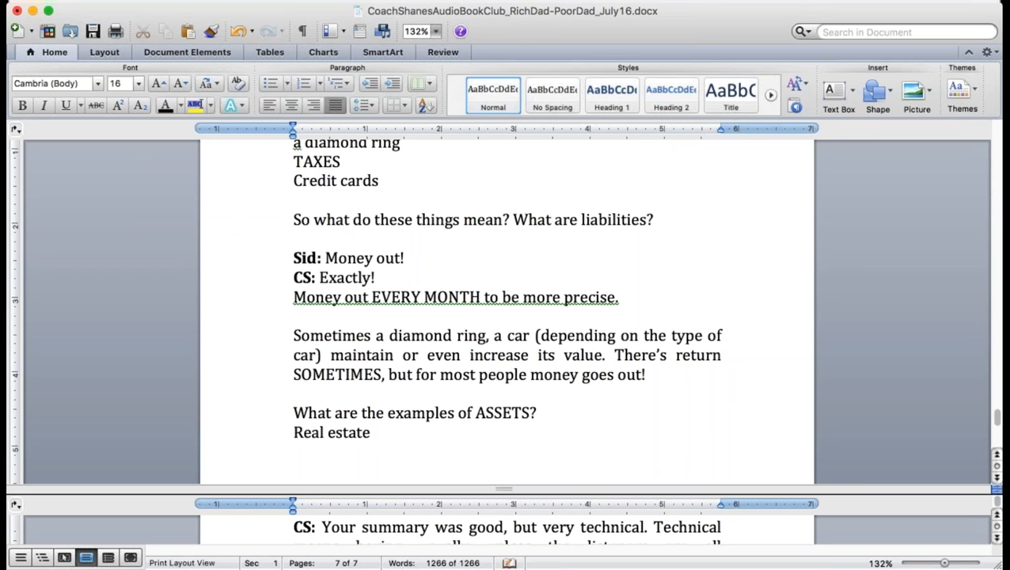
drag(545, 405, 300, 394)
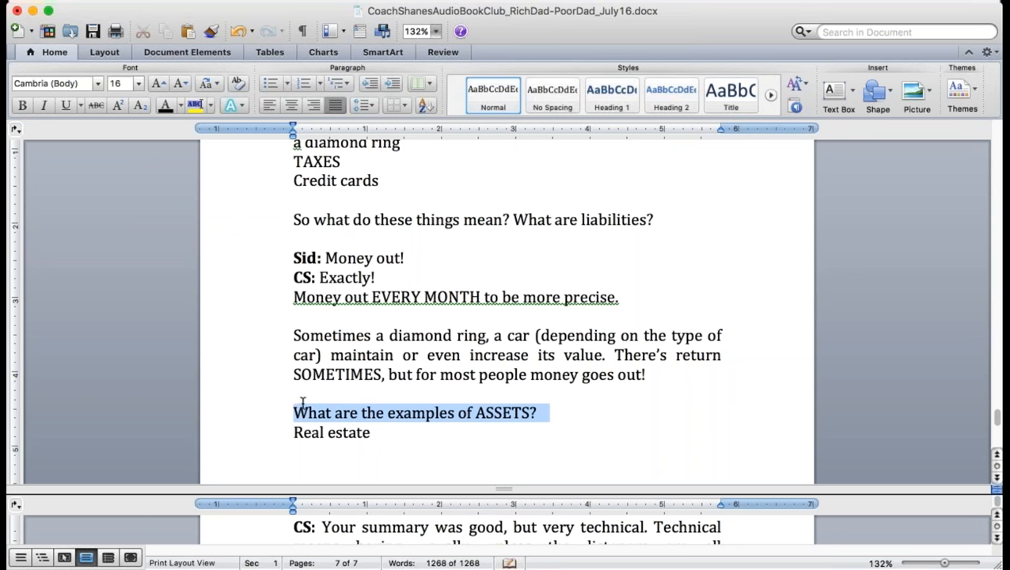
key(super+b)
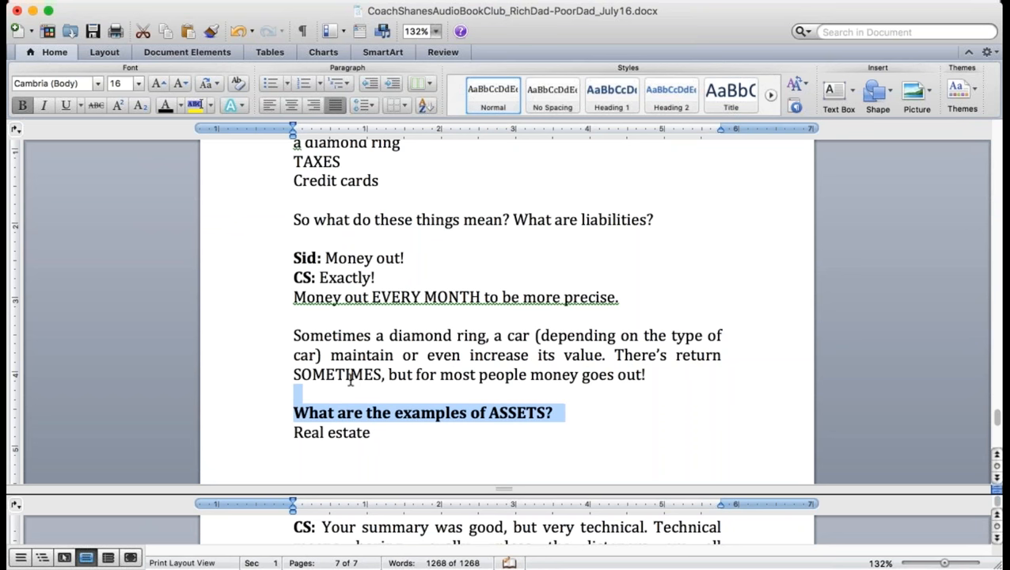
List Real estate, Land, Gold, Education and Savings as asset examples, dropping the '(?)' mark
click(395, 432)
text(,)
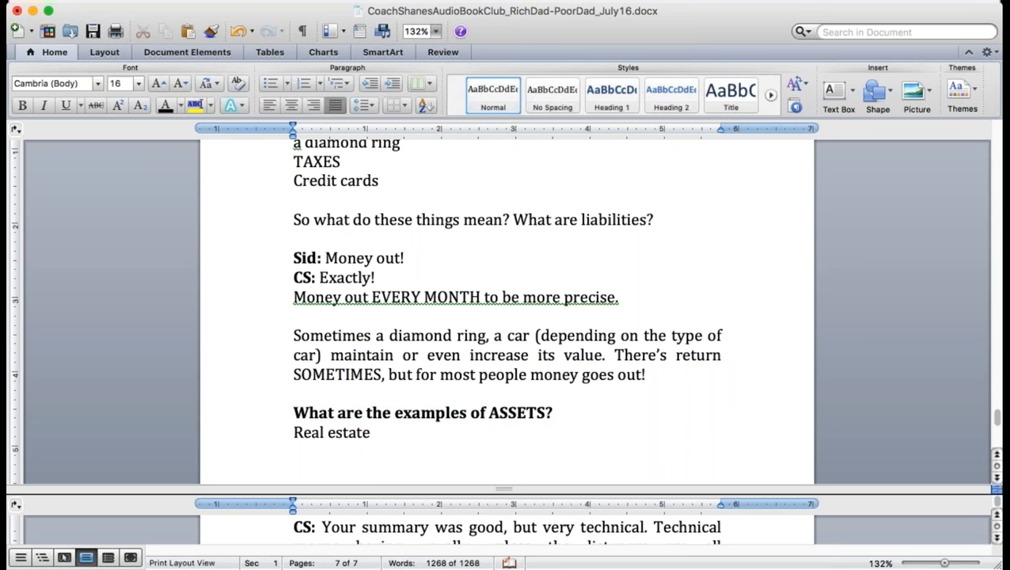
text(...(?)
text())
key(Return)
text(Land)
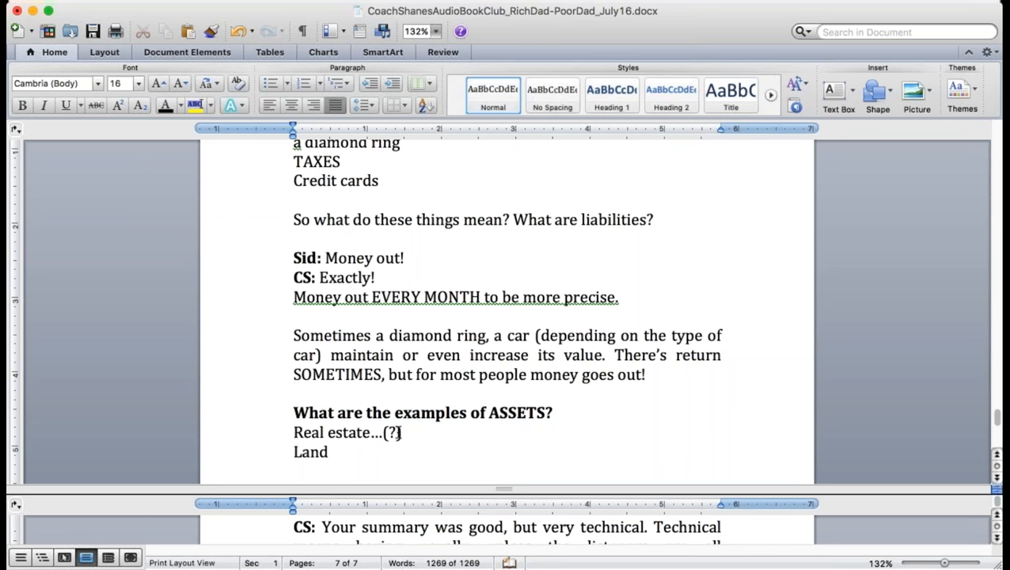
click(401, 432)
key(BackSpace)
key(BackSpace)
key(BackSpace)
key(Return)
text(gold)
key(Return)
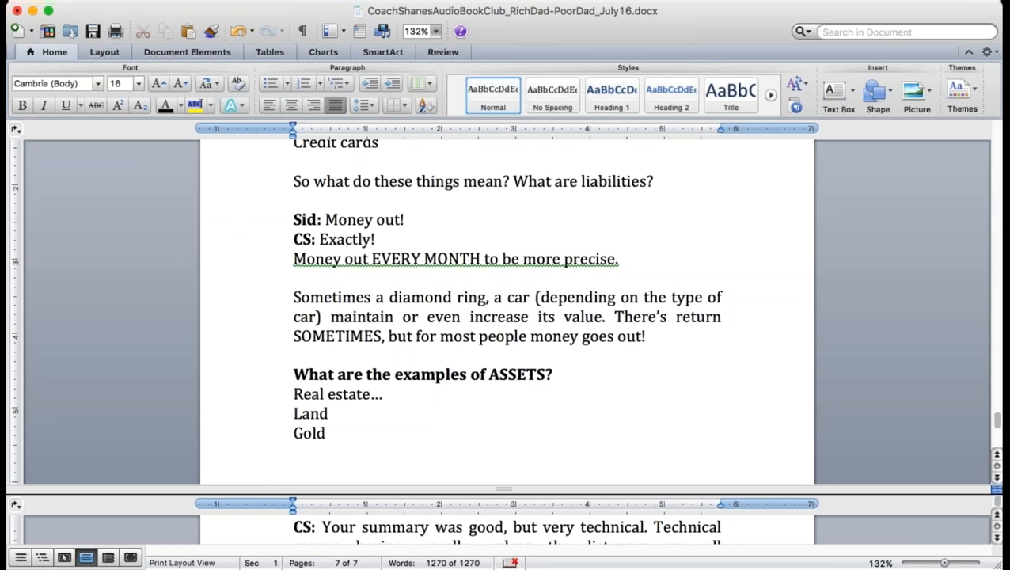
text(Savings?)
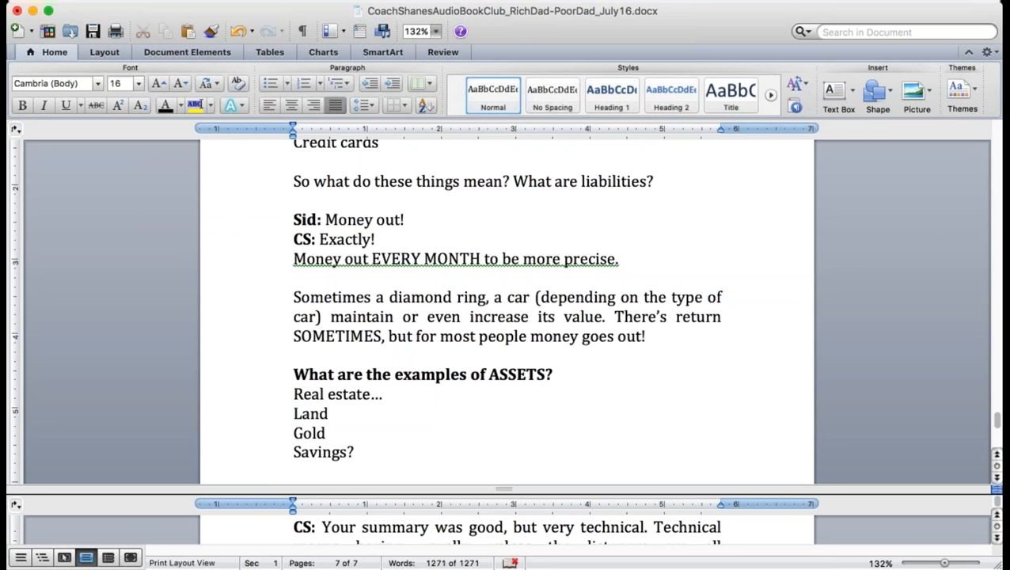
key(BackSpace)
key(BackSpace)
key(BackSpace)
key(BackSpace)
key(BackSpace)
key(BackSpace)
key(BackSpace)
key(BackSpace)
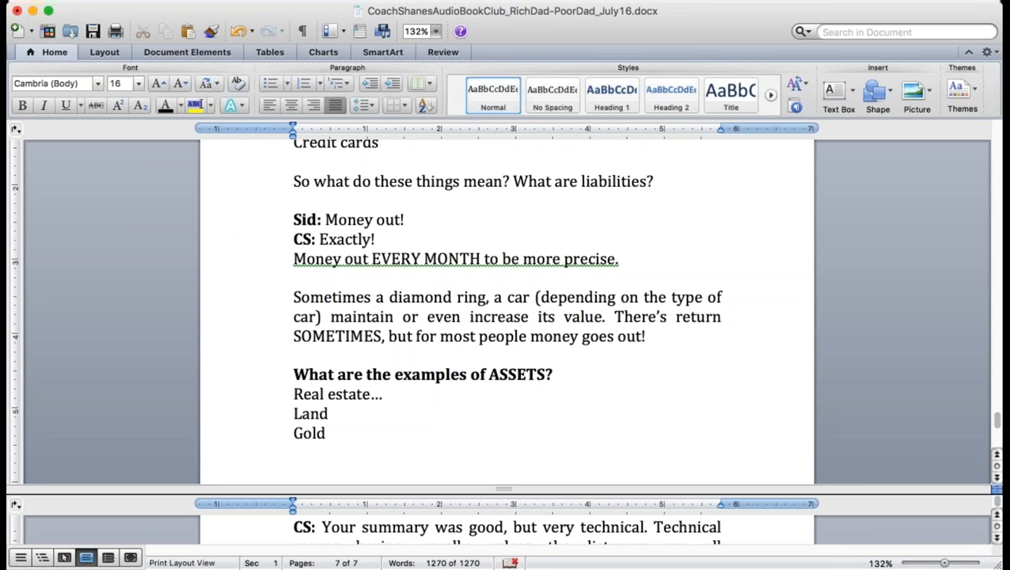
text(education...?)
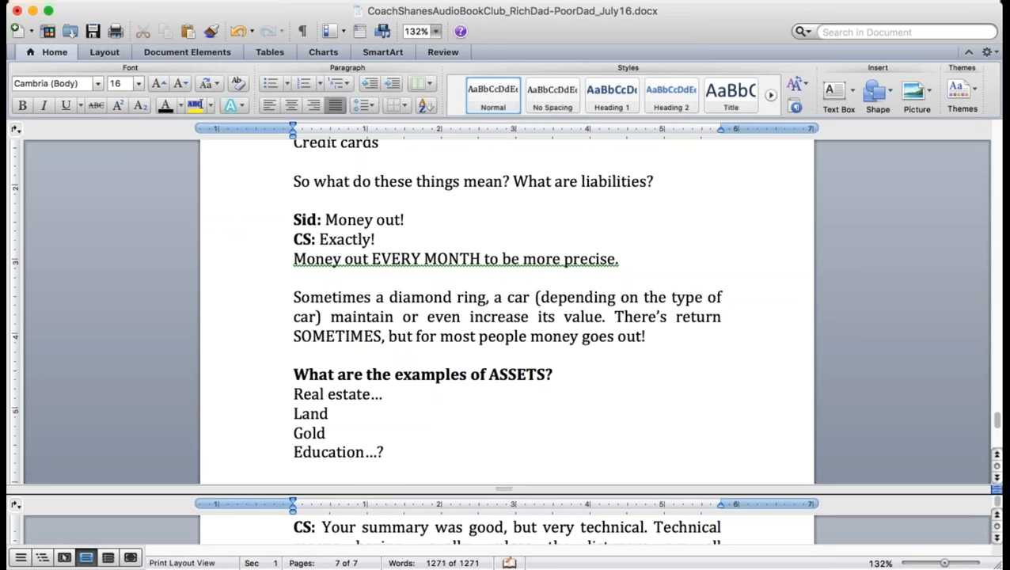
key(Return)
text(Savings)
key(Return)
text(Stocks)
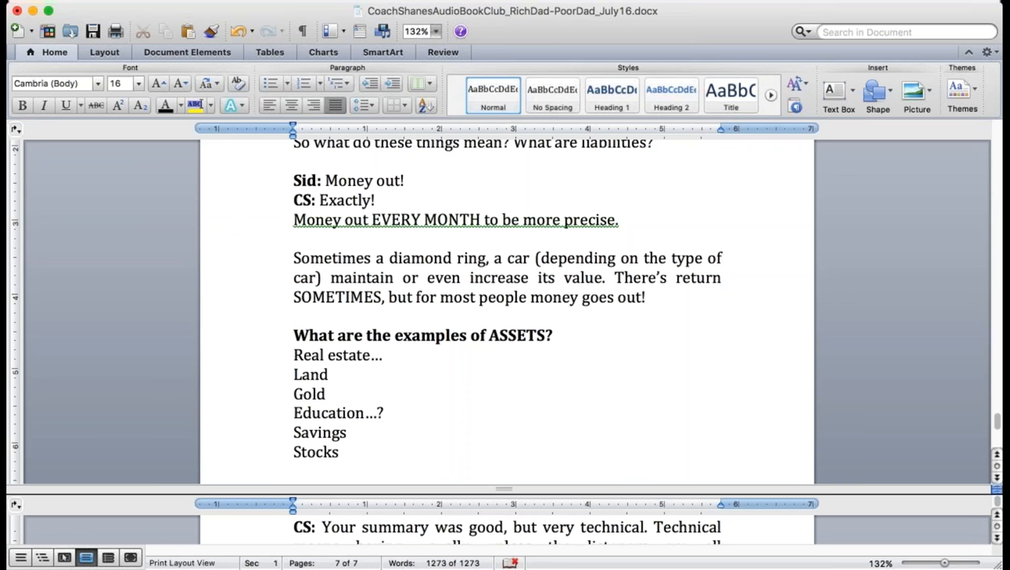
Add Currency and Intellectual property below Stocks and save the document
key(Return)
text(Currency)
key(Return)
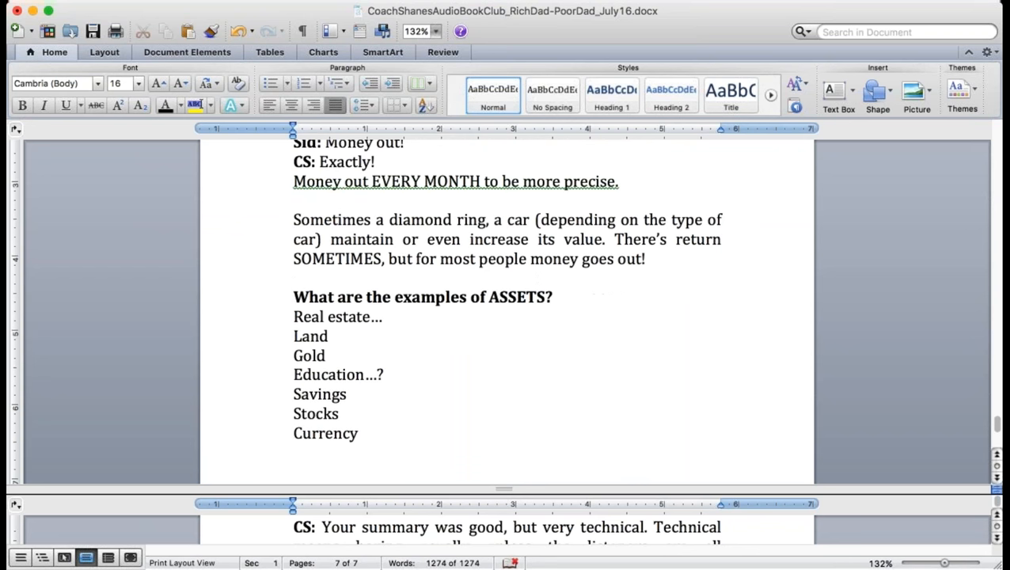
click(93, 31)
key(Return)
text(Intellec)
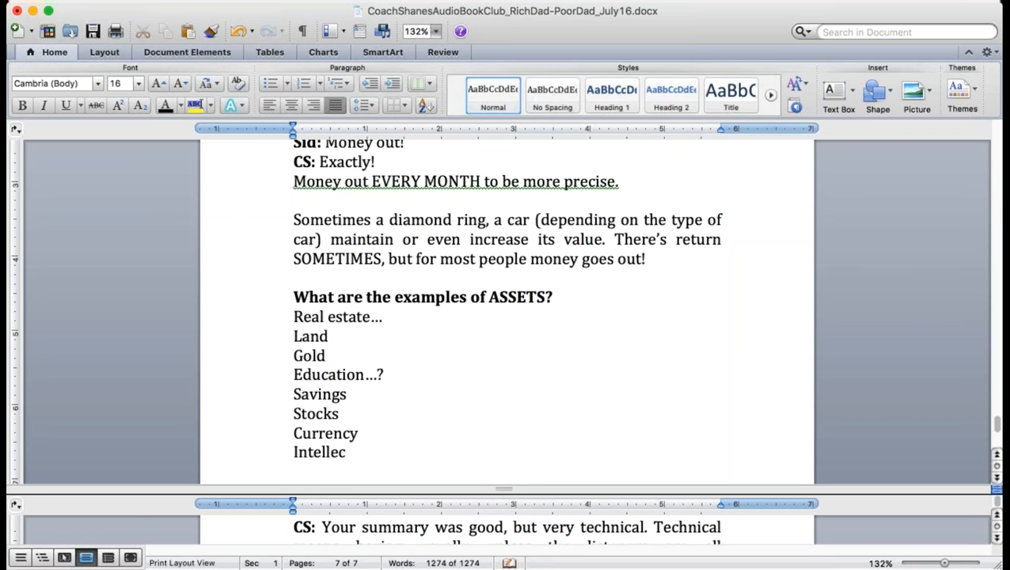
text(tual property)
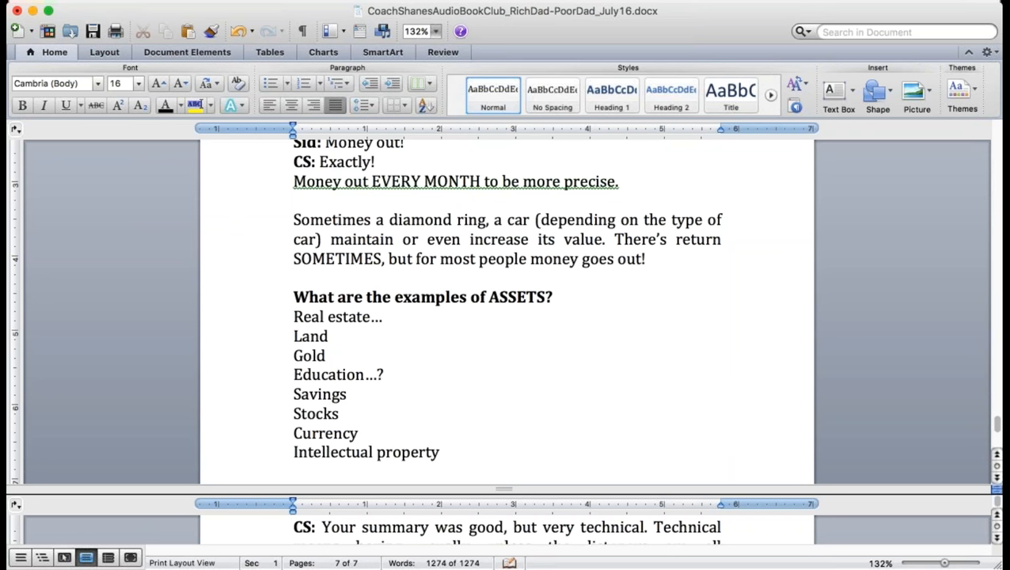
key(Return)
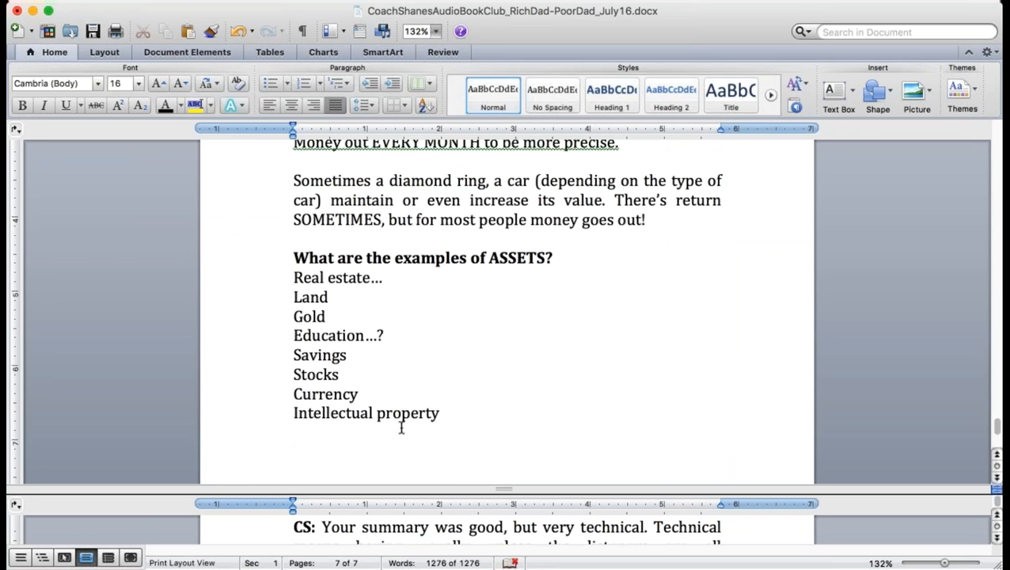
text(CS:)
text( if you)
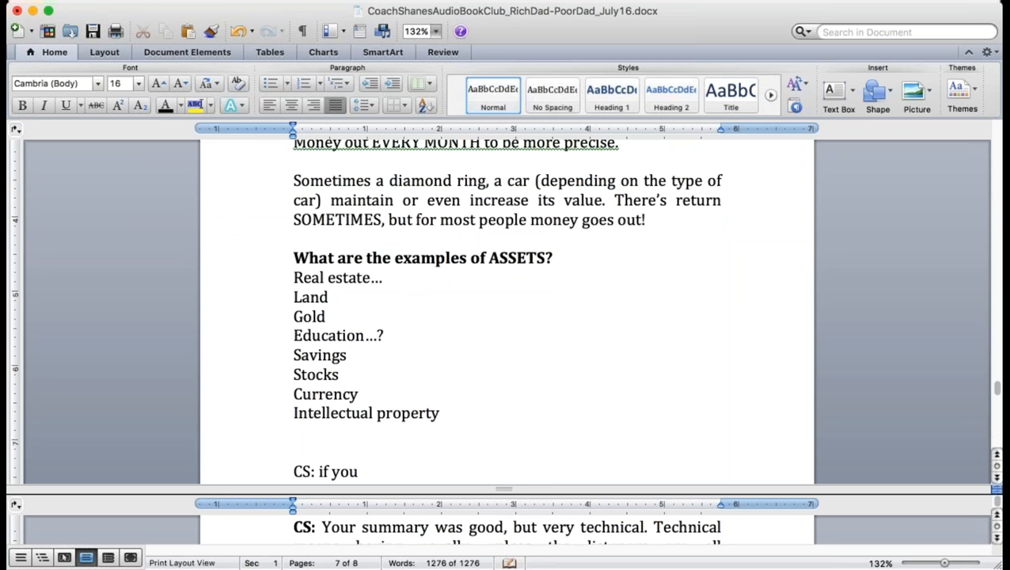
text( o)
Write the CS reply that owned or rented-out land is an asset whose money pays your taxes, fixing 'money'
key(BackSpace)
text(OWN it, real estate and land CAN be assets. But it's not an asset)
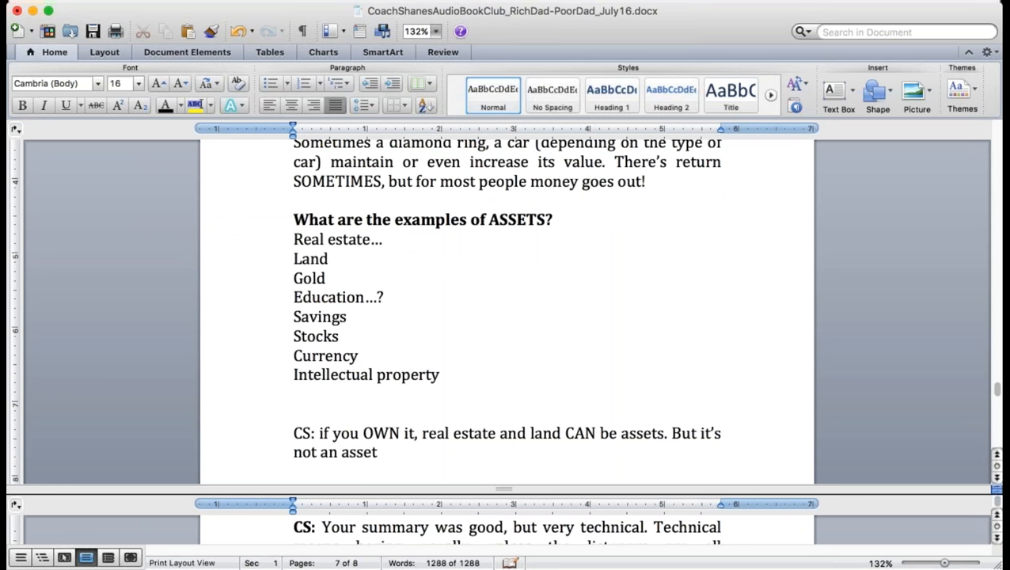
text( otherw)
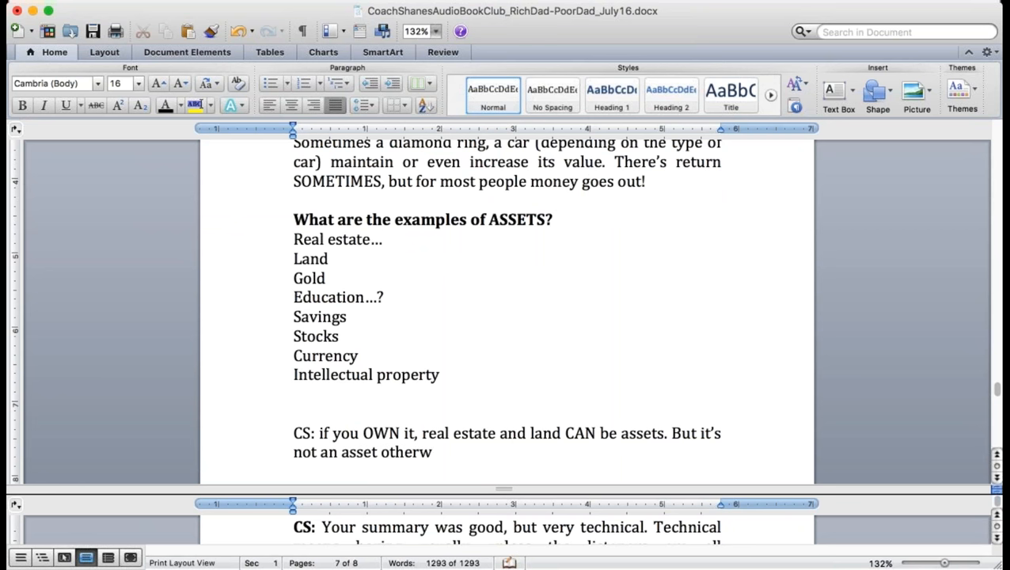
text(ise.)
text(If you wo)
key(BackSpace)
key(BackSpace)
text(own the land and rent it out to someon)
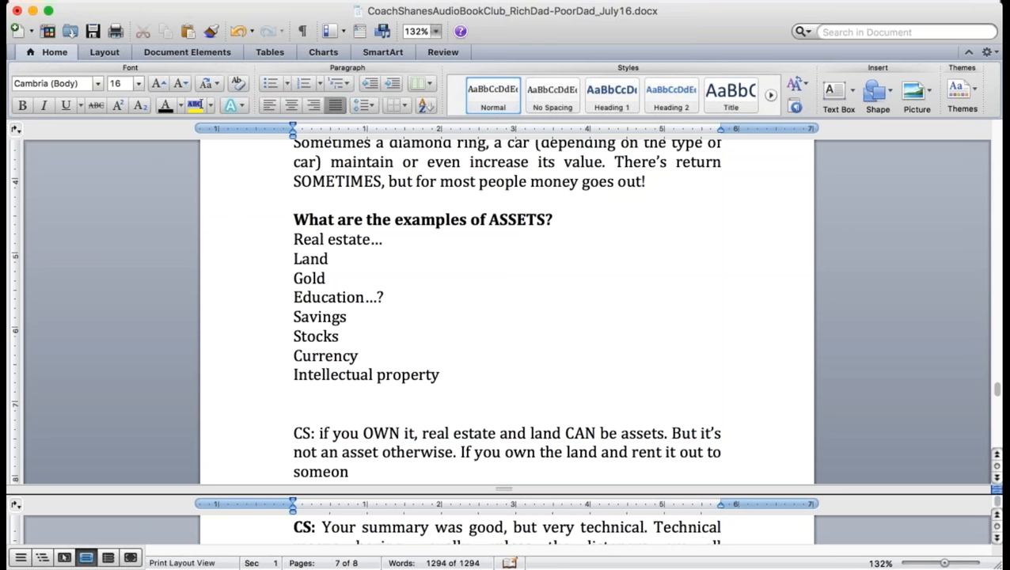
text(e,)
text( you get moeny)
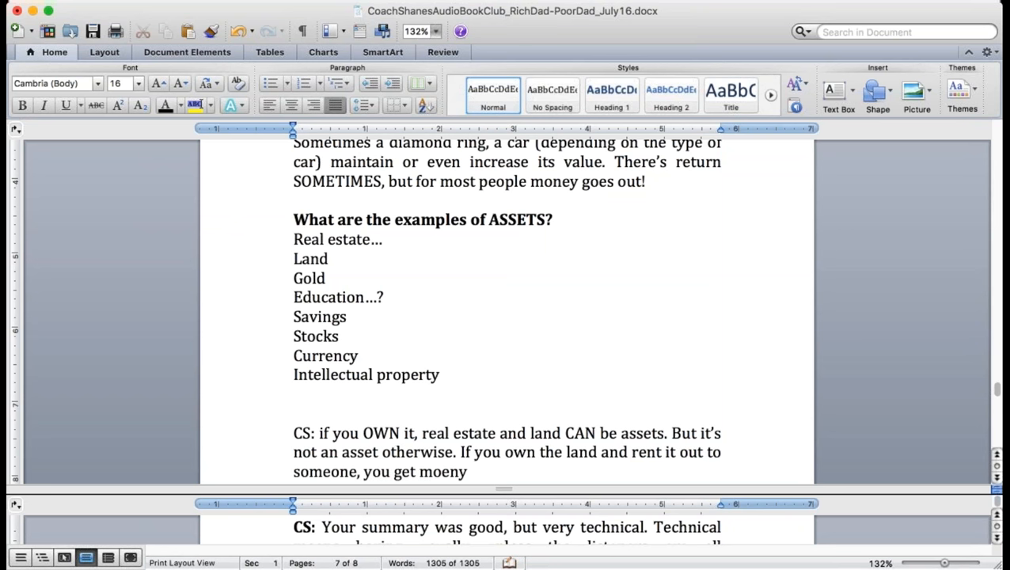
key(BackSpace)
key(BackSpace)
key(BackSpace)
text(meny)
text( which pays)
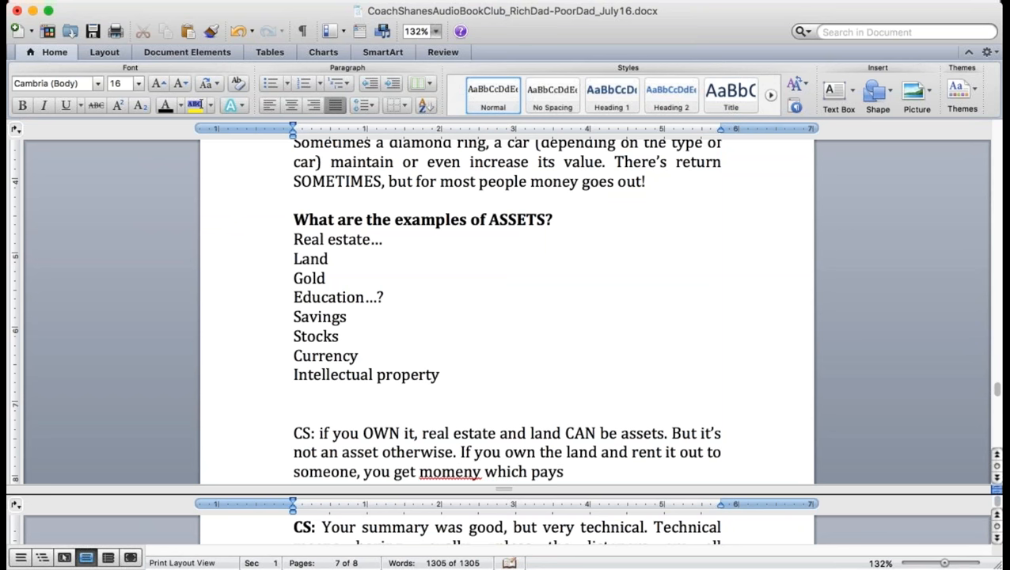
text( your taxes.)
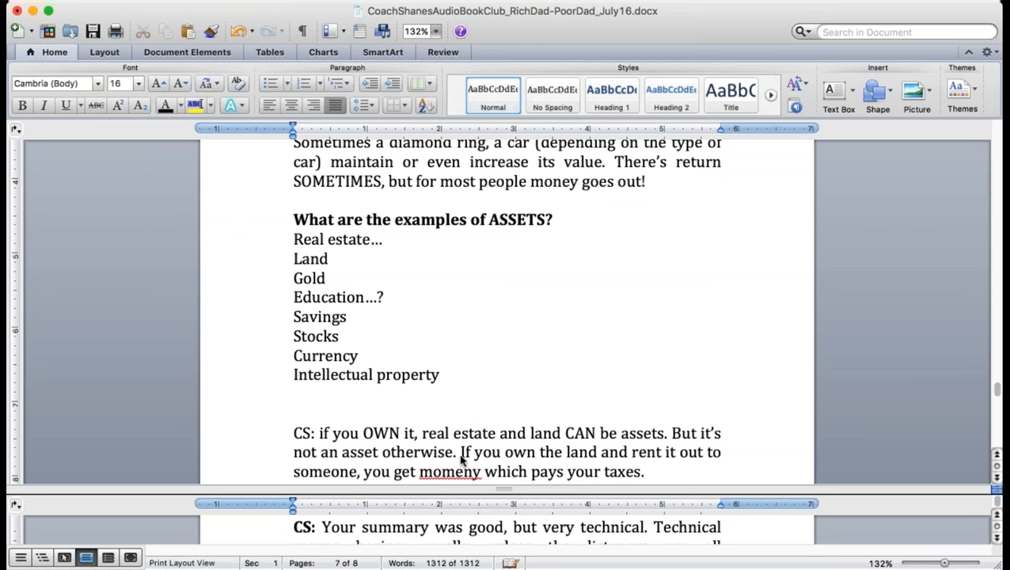
click(457, 470)
key(Delete)
key(Delete)
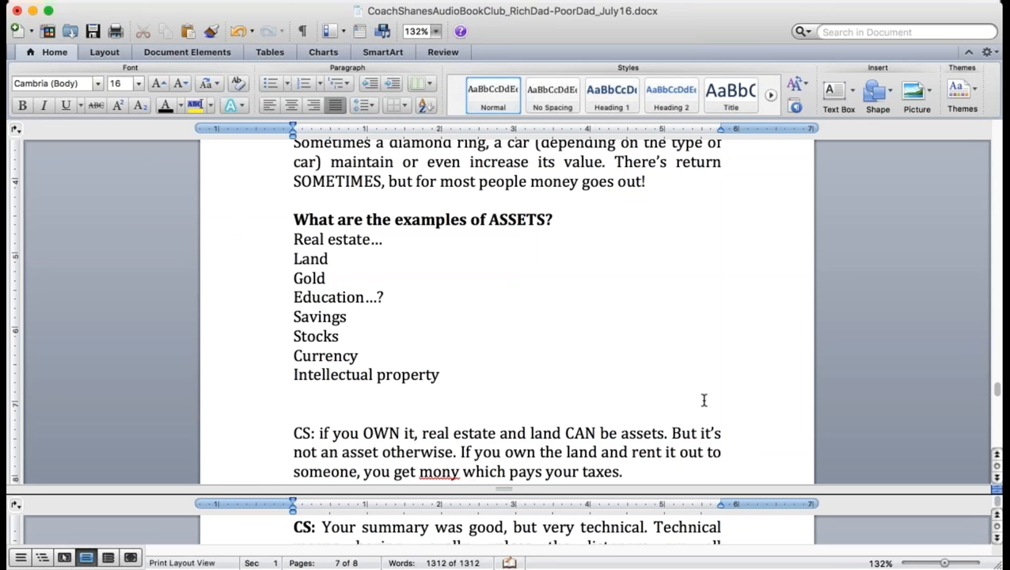
key(Right)
text(e)
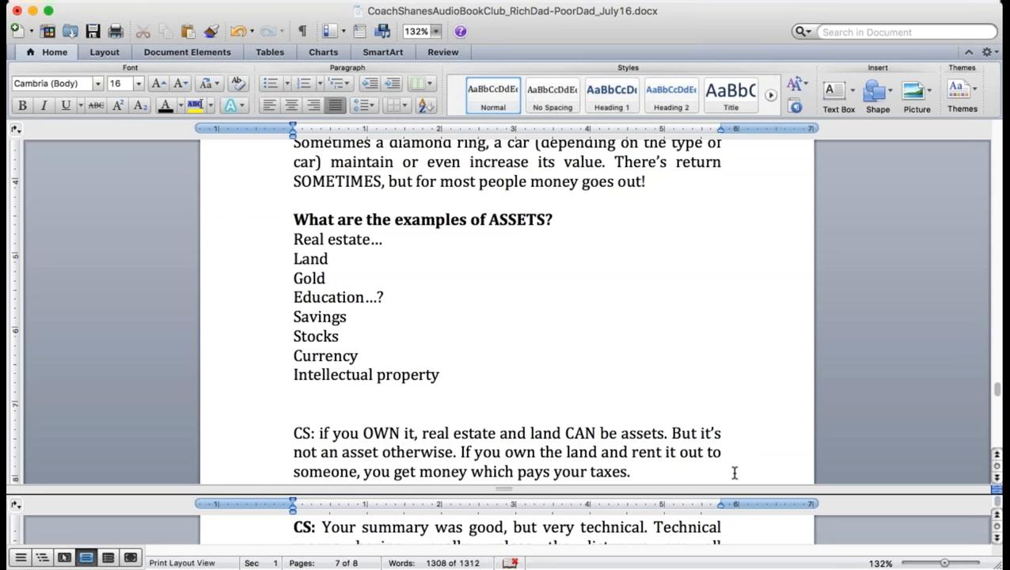
scroll(719, 469, down, 1)
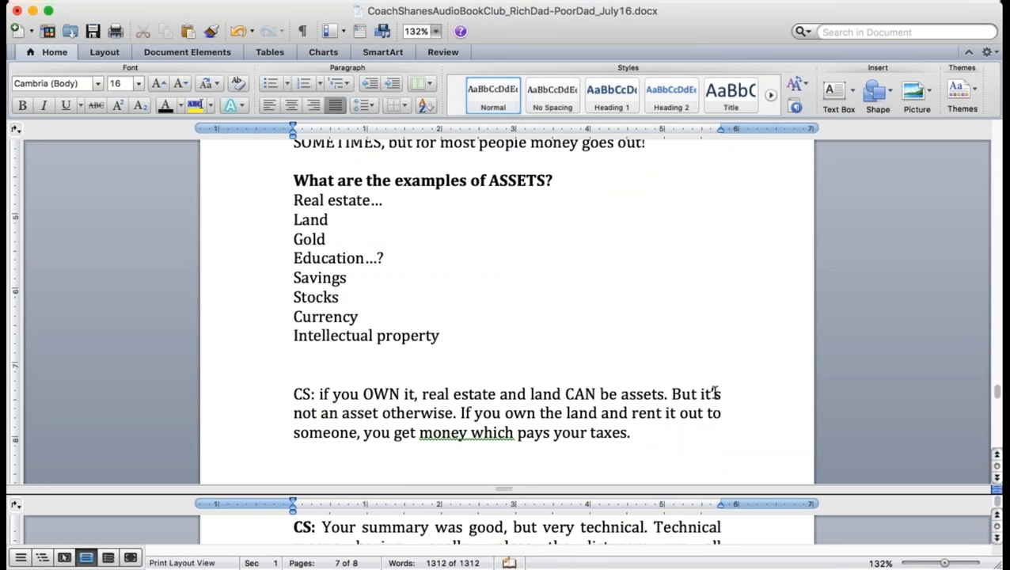
text(in turn)
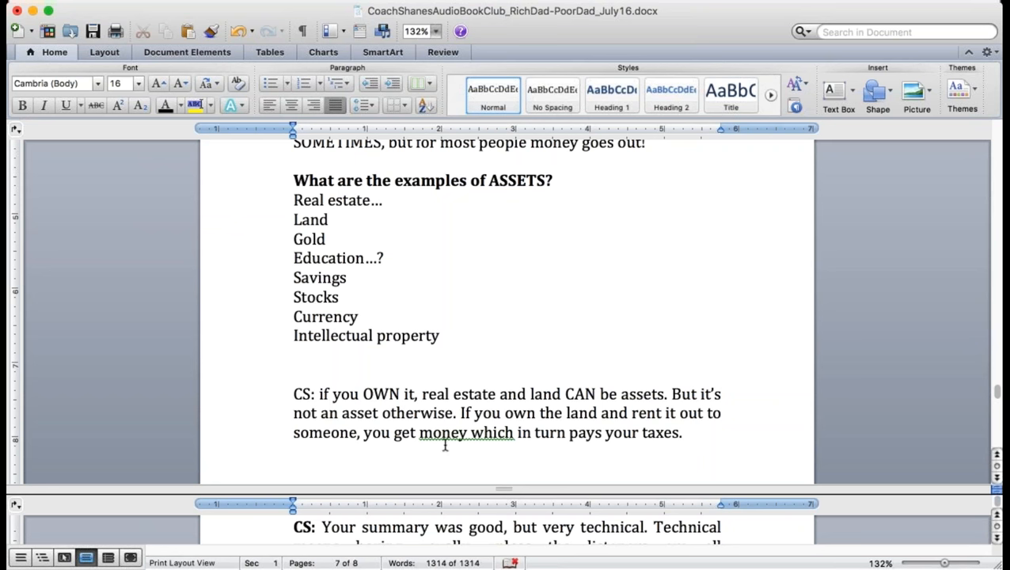
Reword the money/taxes sentence, dropping 'get' before money and editing after 'which' and 'turn'
click(417, 432)
key(BackSpace)
key(BackSpace)
key(BackSpace)
text(mkae)
click(534, 432)
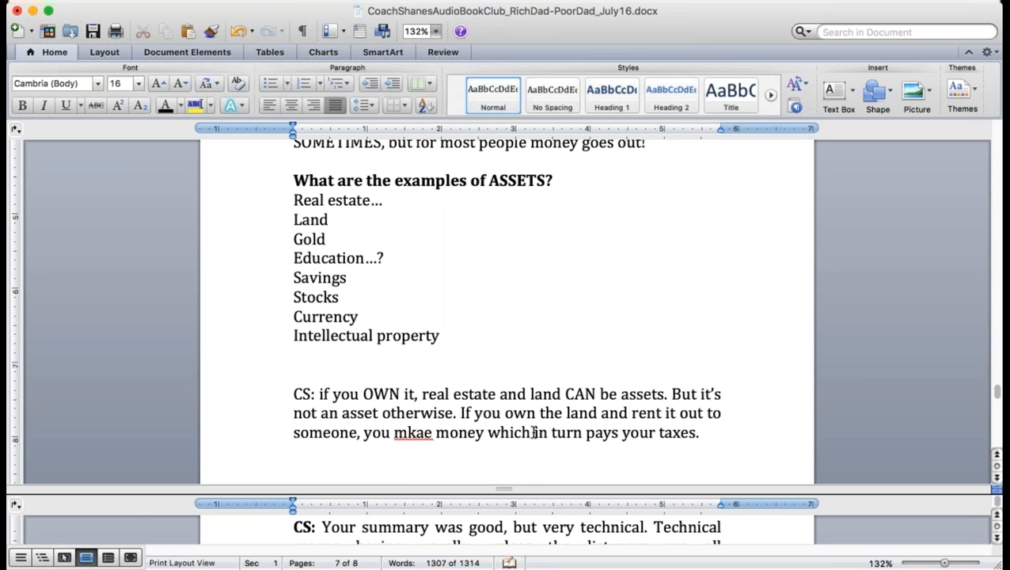
text(,)
click(584, 432)
text(,)
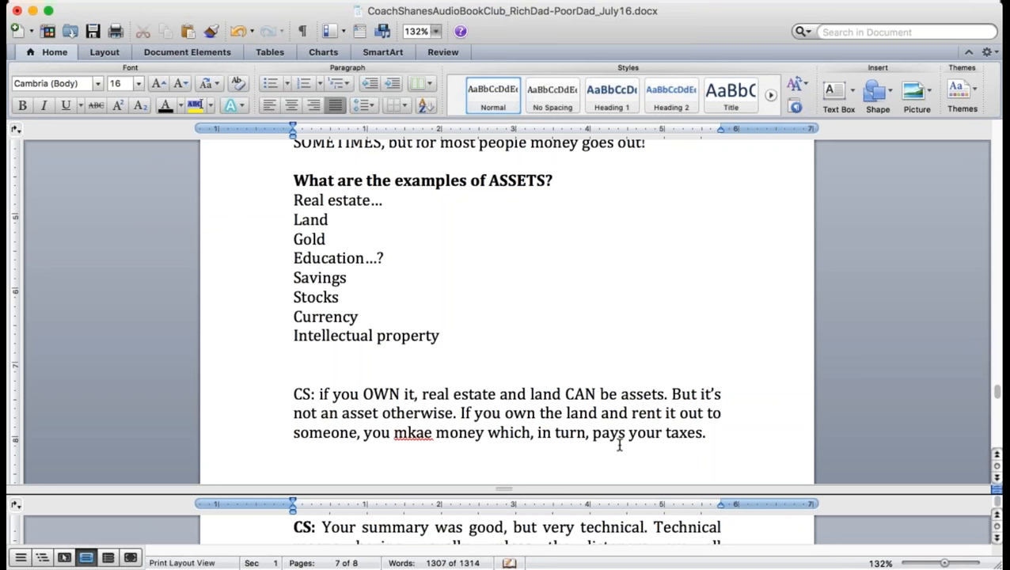
click(791, 430)
key(Return)
text(Gold?)
text( If)
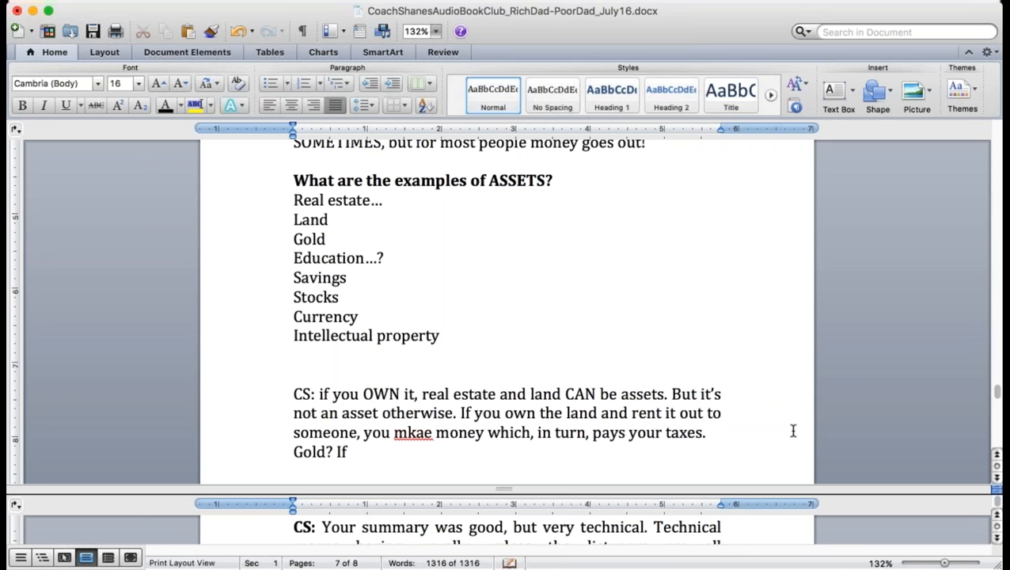
Tidy the Gold? line and write the investments sentence that they usually go up and can go down
key(BackSpace)
key(BackSpace)
key(BackSpace)
key(Return)
text(Generally investments)
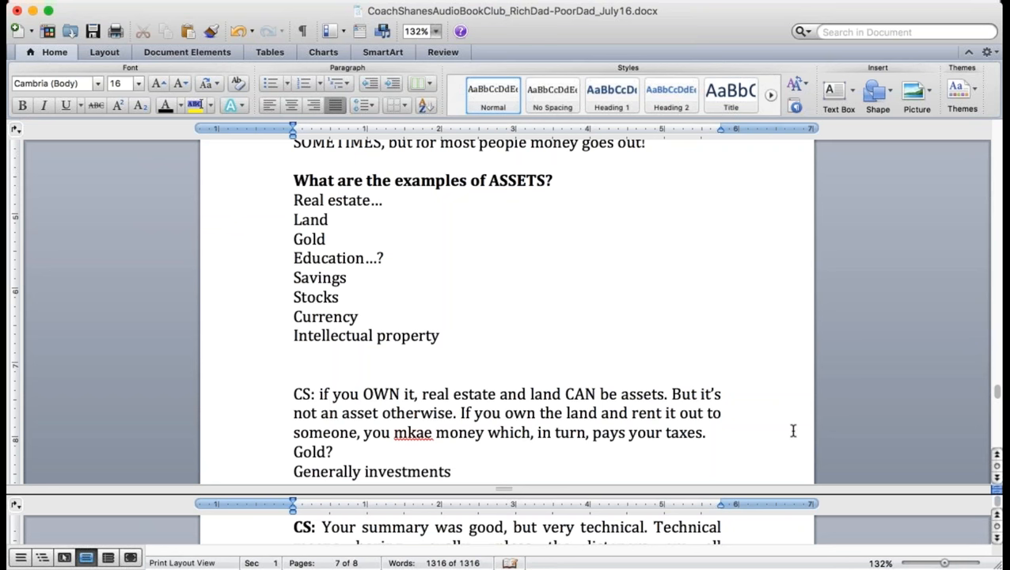
text( go up)
text(--gold or sto)
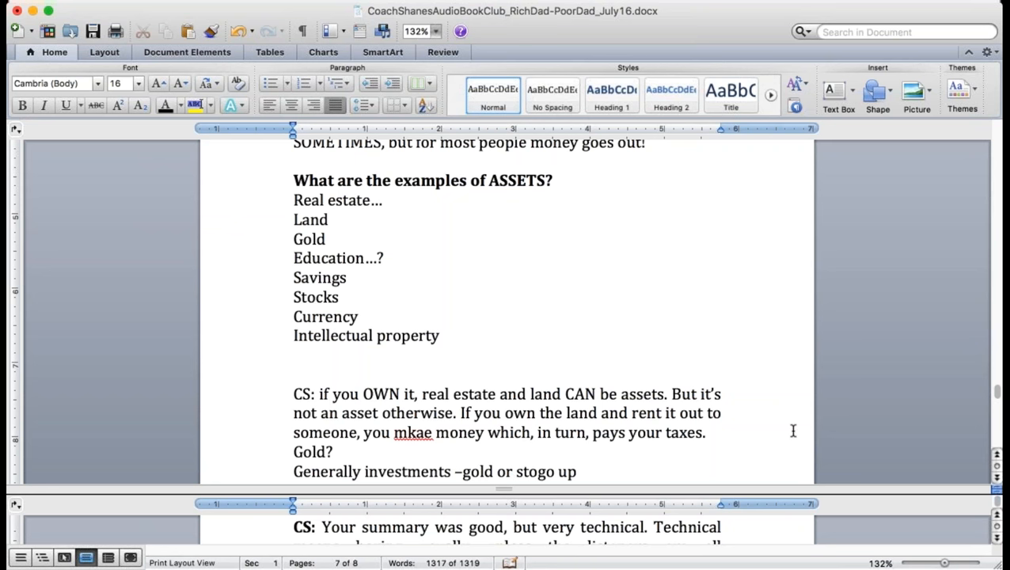
text(cks-- )
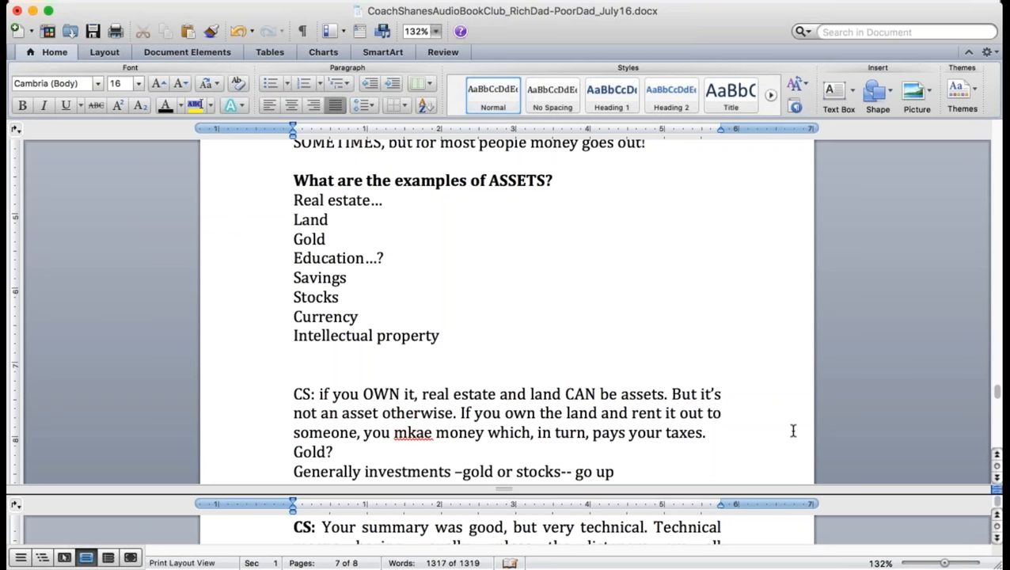
text( but somtiem)
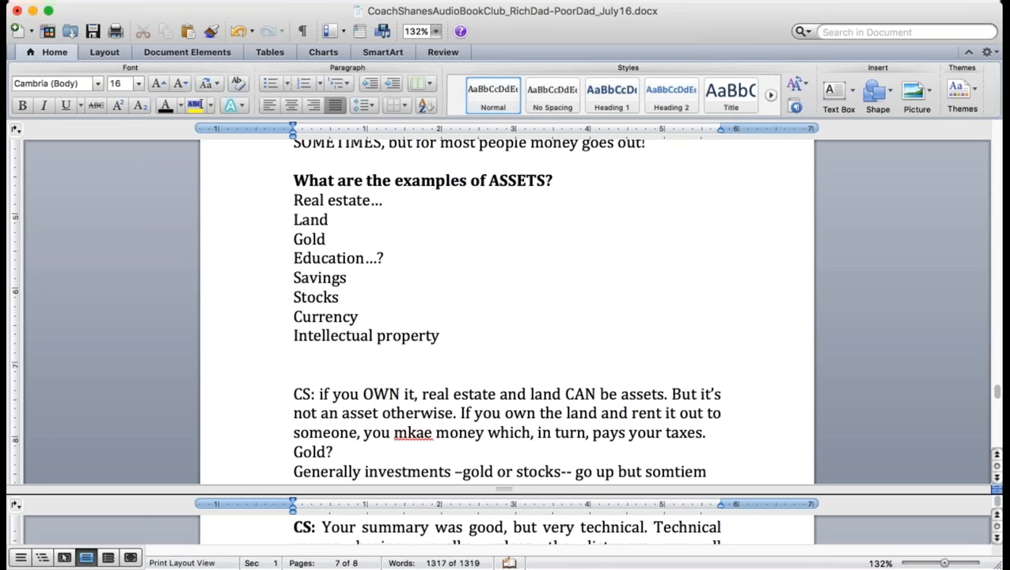
text(s )
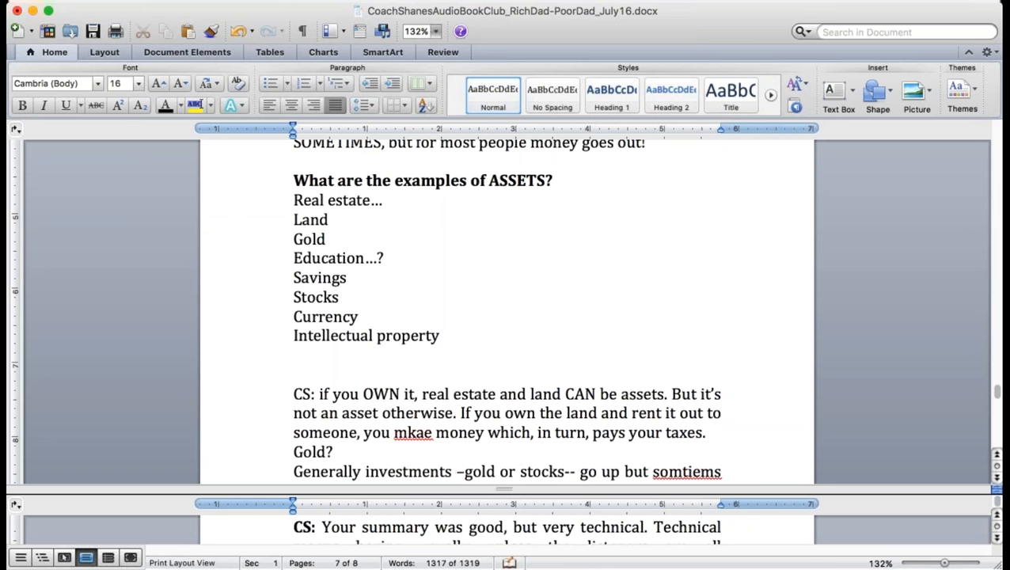
text(they go donw.)
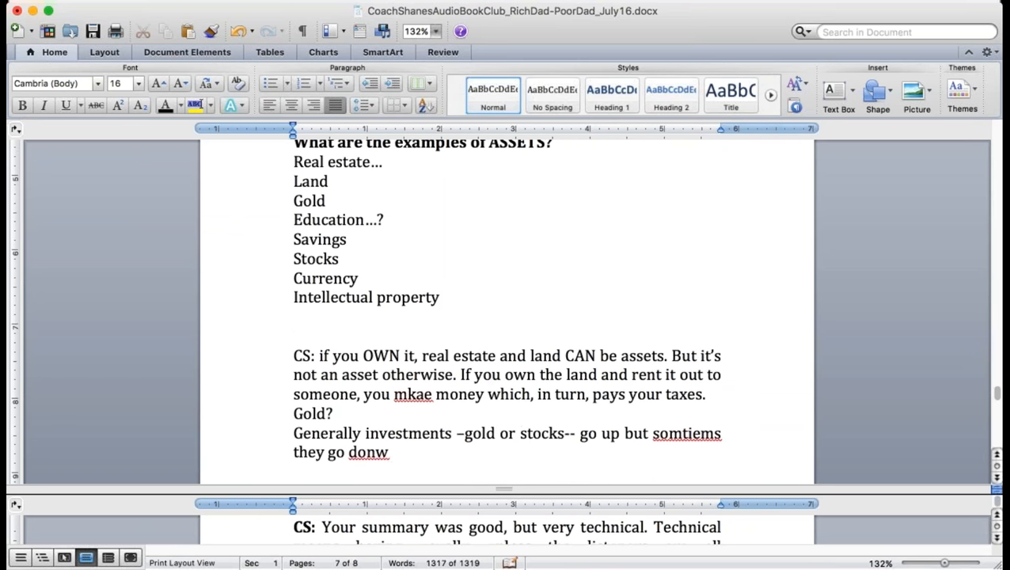
key(BackSpace)
key(BackSpace)
text(wn.)
text(usually)
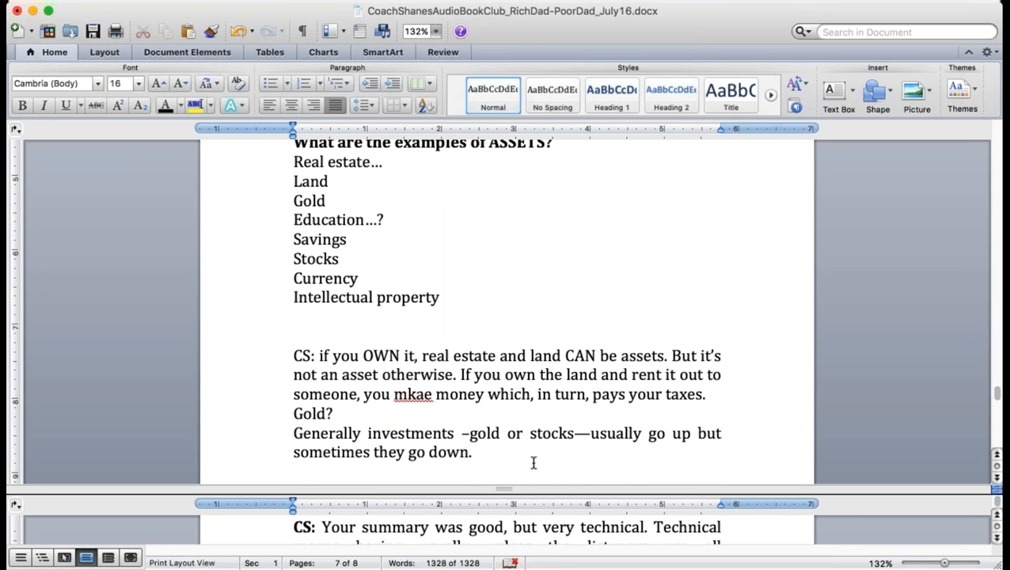
key(Return)
text(If you rent, you don't pay property taxes and the landlord)
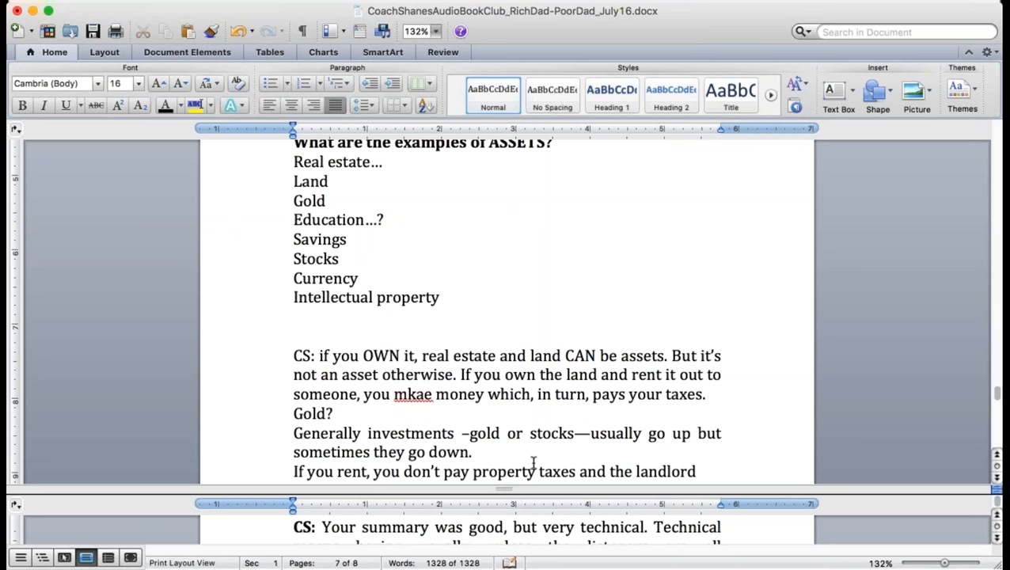
text(d does.)
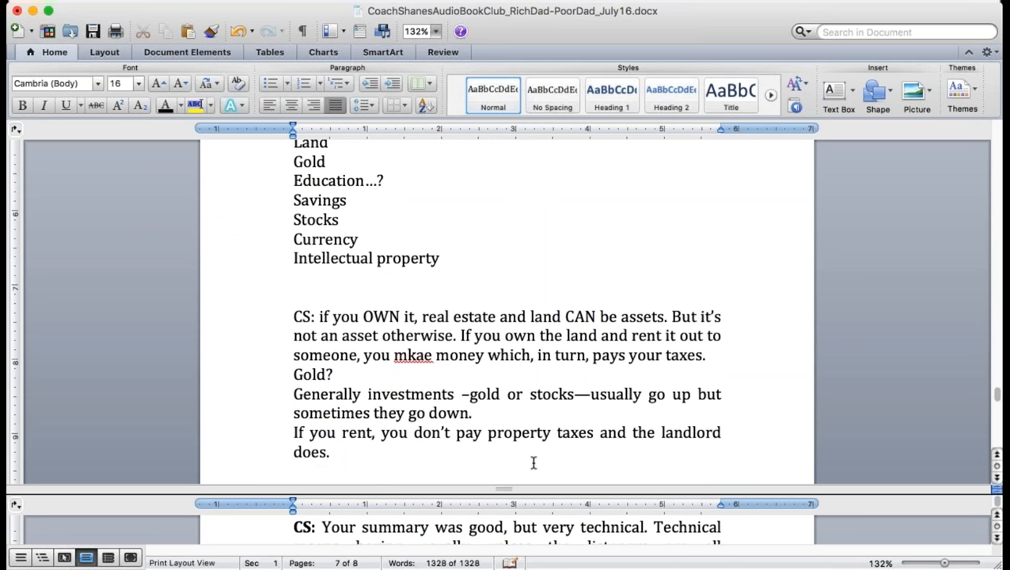
text( That's how you)
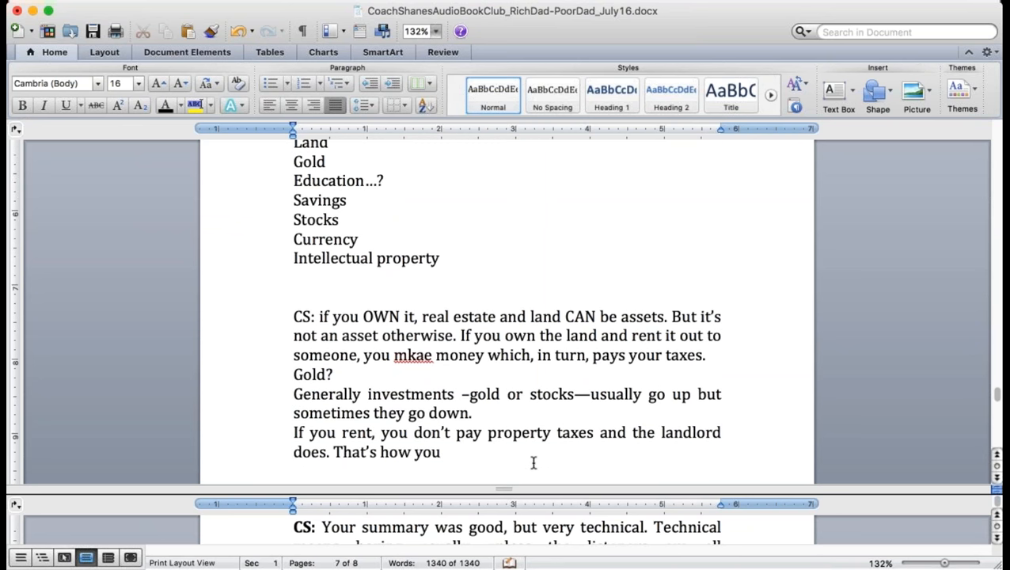
text( save money)
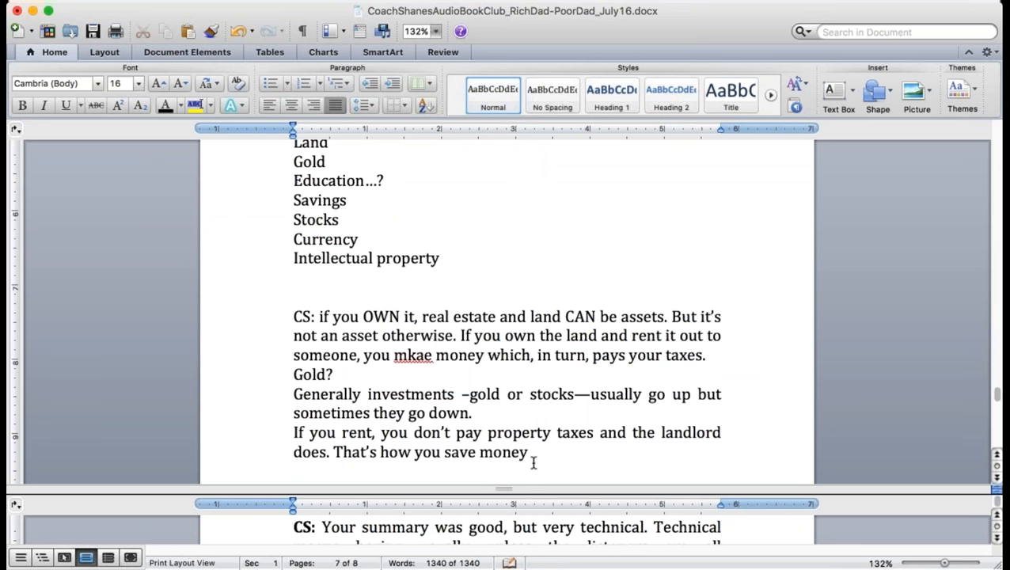
text(.)
Add that renting saves on property taxes and education is tough to justify
key(BackSpace)
key(BackSpace)
key(BackSpace)
key(BackSpace)
key(BackSpace)
key(BackSpace)
key(BackSpace)
key(BackSpace)
key(BackSpace)
key(BackSpace)
key(BackSpace)
key(BackSpace)
text(one way to save on)
key(BackSpace)
key(BackSpace)
key(BackSpace)
text(money.)
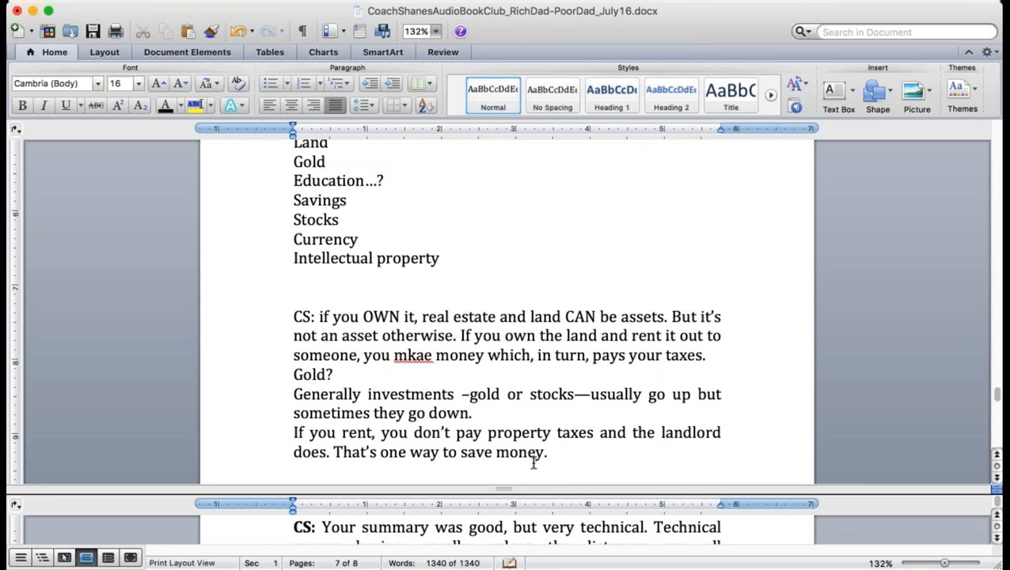
key(Return)
text(Education is a tough one.)
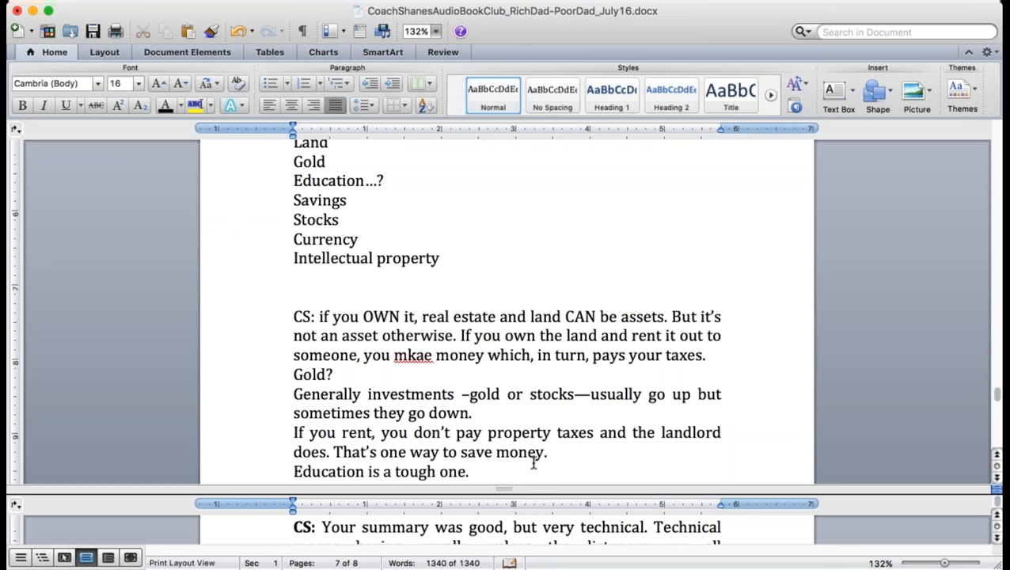
text(...)
text(to justify.)
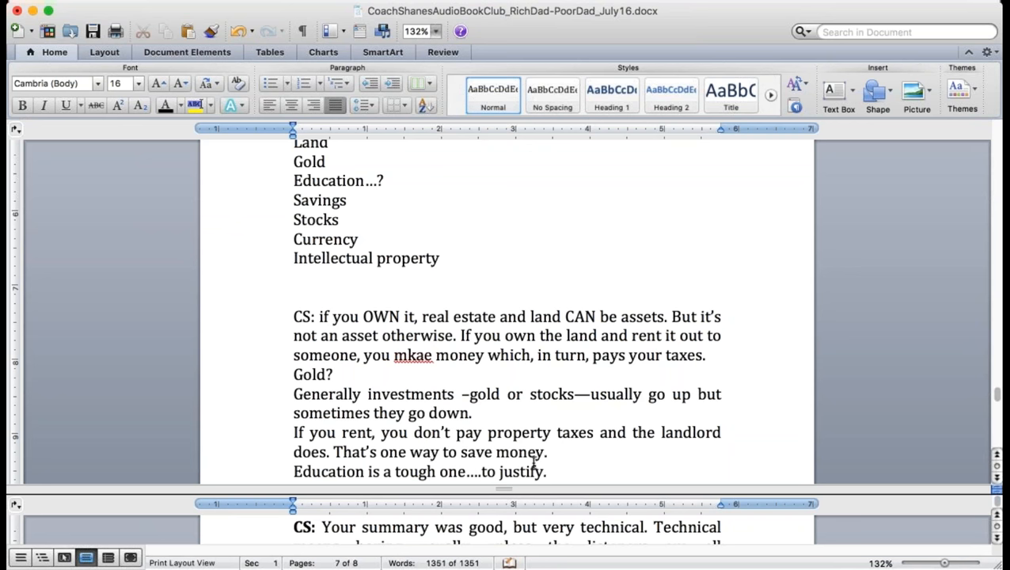
key(Return)
text(What is int)
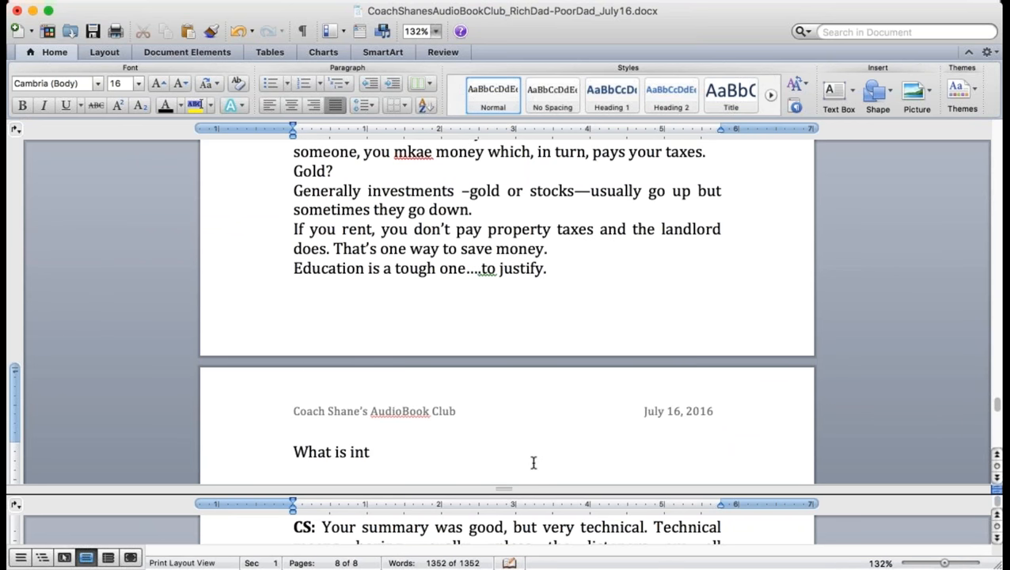
text(ecllecutal)
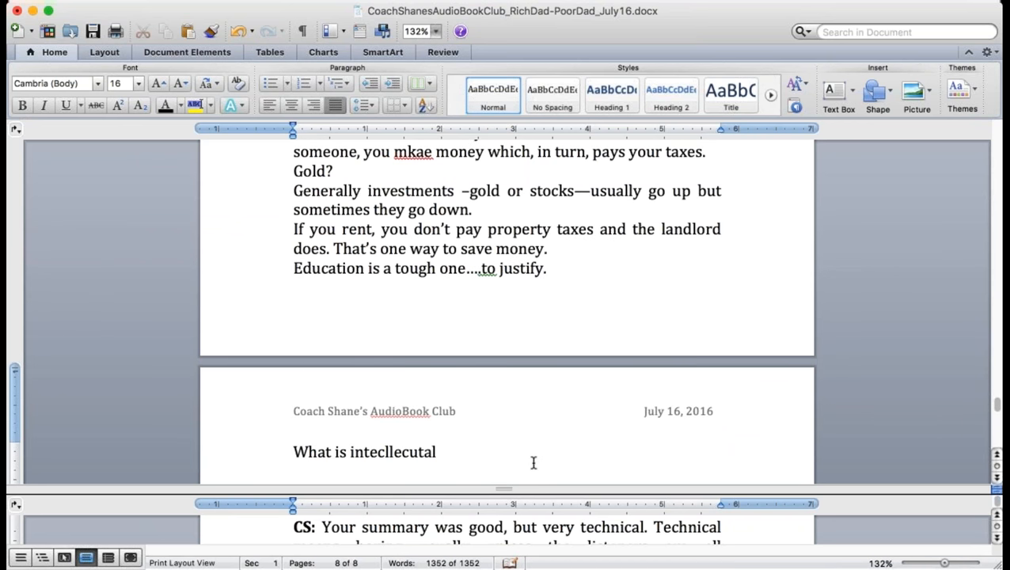
text( propery)
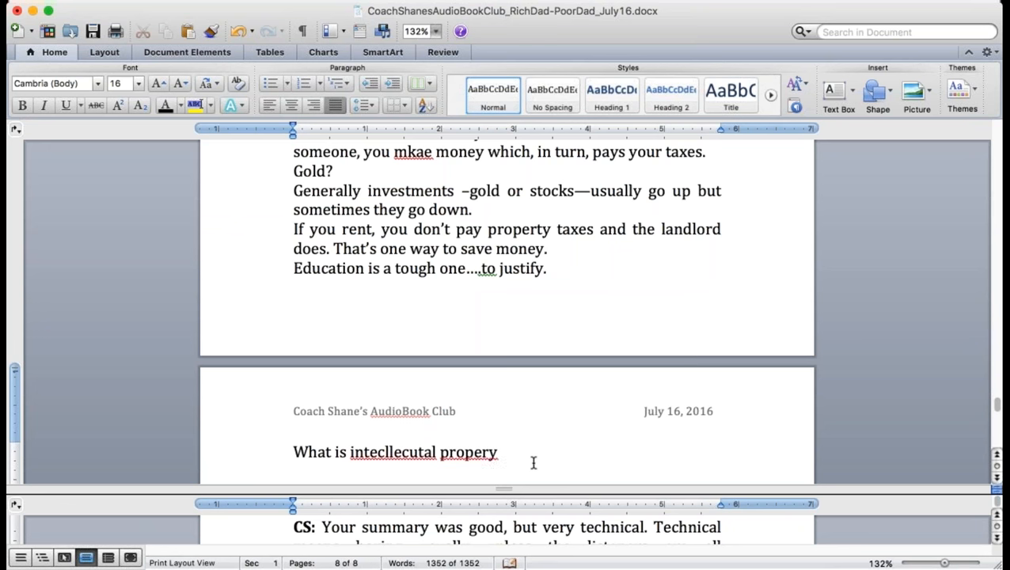
Ask 'What is intellectual property as an asset?', fix 'mkae' to 'make', and join Gold? with the Generally sentence
key(BackSpace)
text(ty as an a)
text(seet)
key(BackSpace)
key(BackSpace)
key(BackSpace)
text(set?)
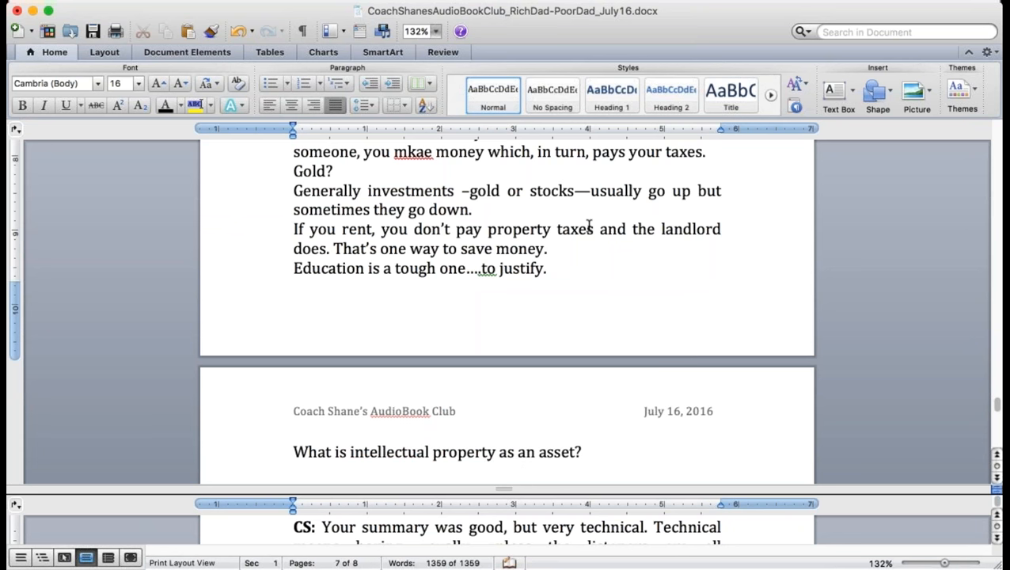
click(411, 151)
key(BackSpace)
key(BackSpace)
text(ak)
scroll(415, 151, up, 1)
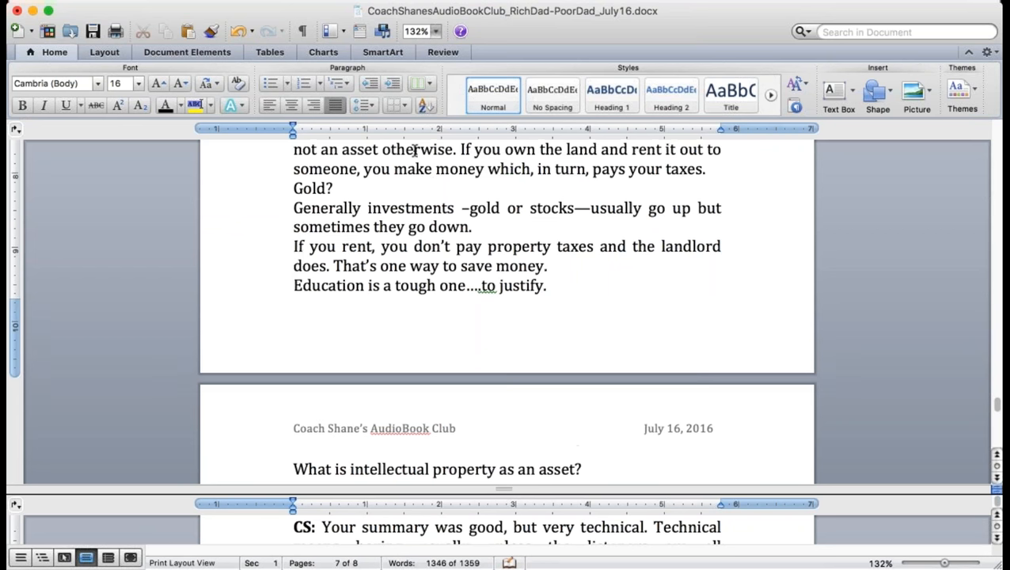
scroll(414, 151, up, 1)
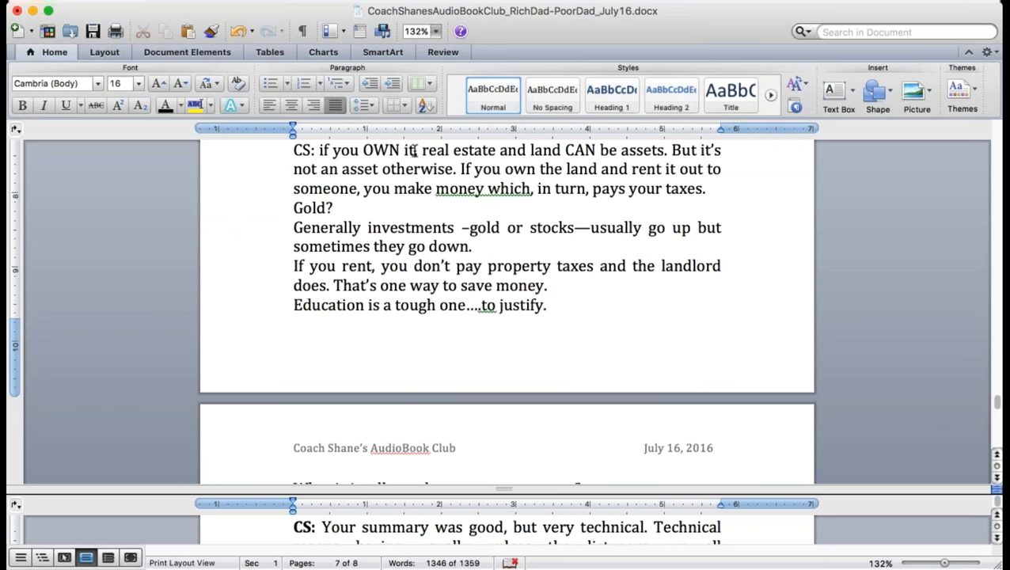
click(413, 151)
key(BackSpace)
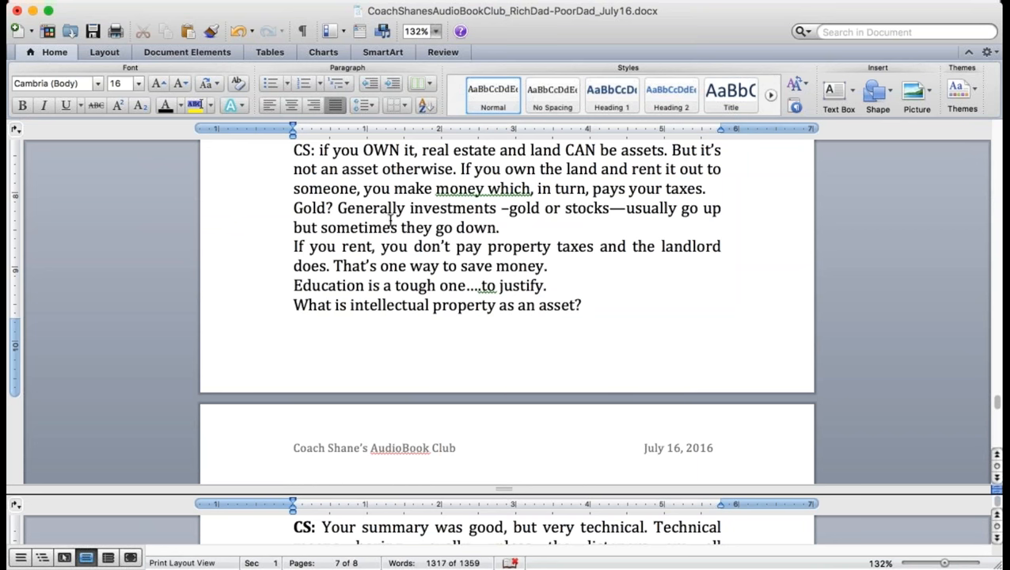
text(,)
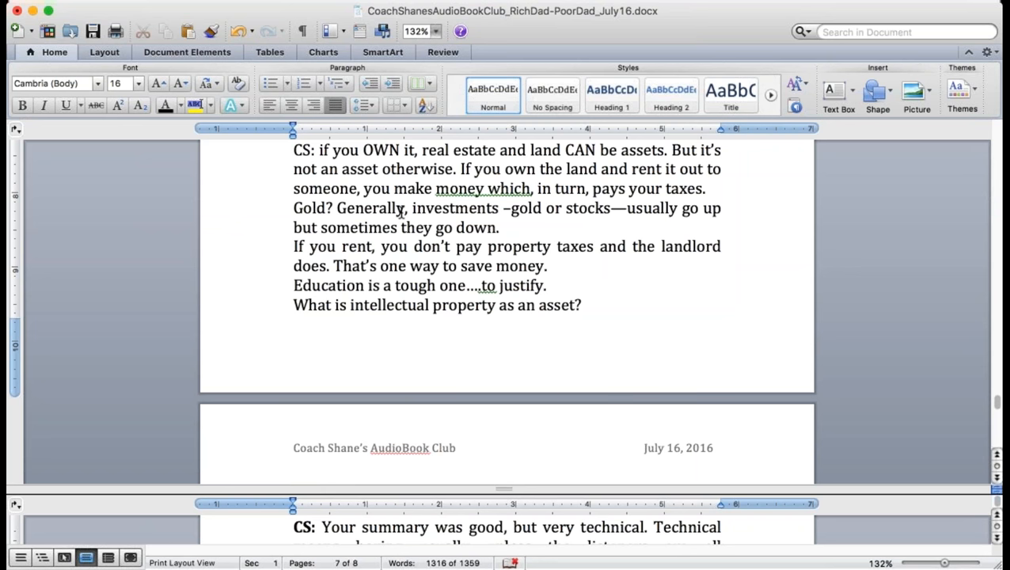
scroll(403, 212, down, 5)
scroll(478, 194, up, 2)
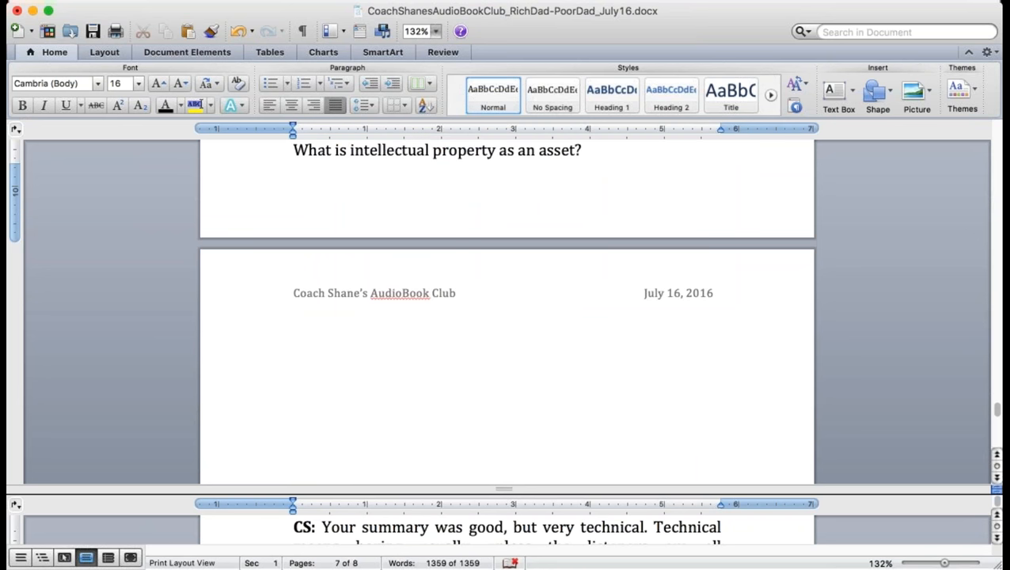
On the new page, write that creating something ONCE that sells means you own intellectual property
click(478, 194)
click(478, 356)
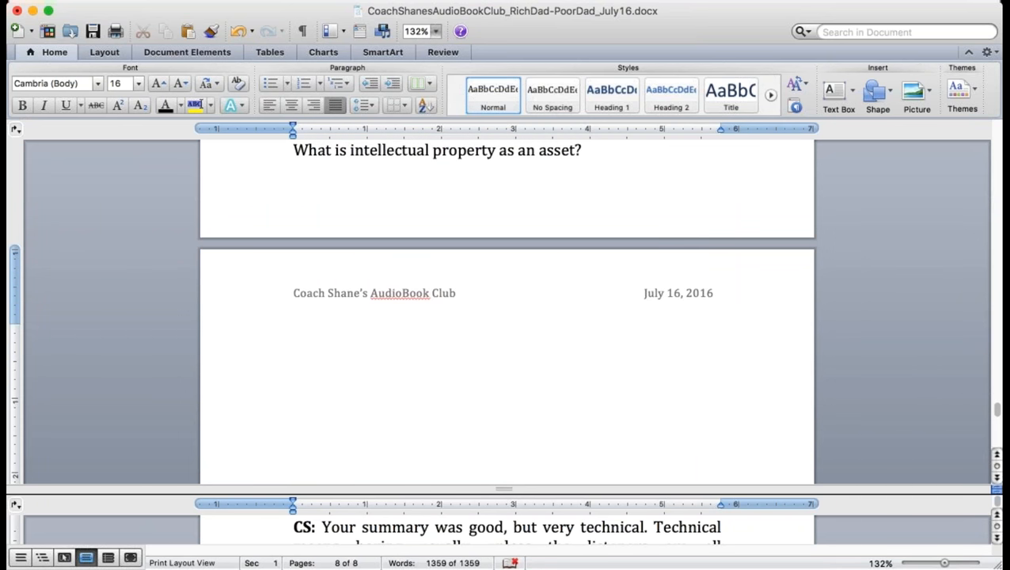
text(If)
text( you published a b)
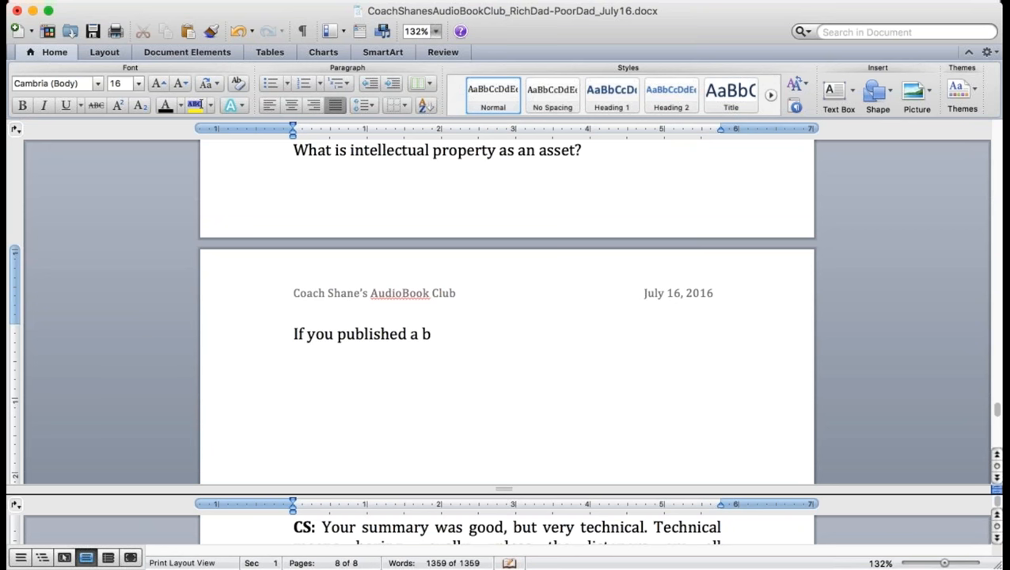
text(ook, for)
text( example like a b)
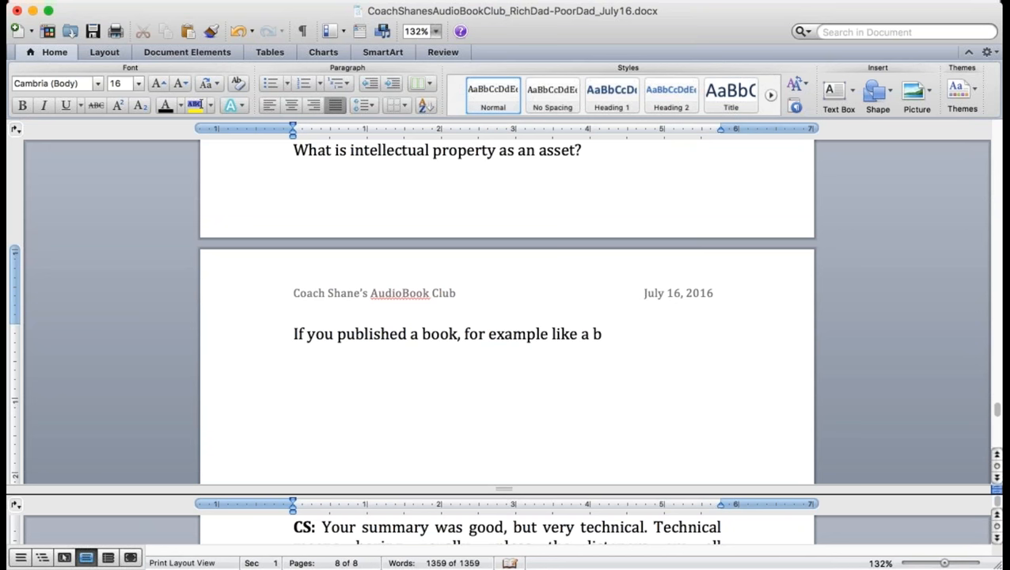
text(ook of poet)
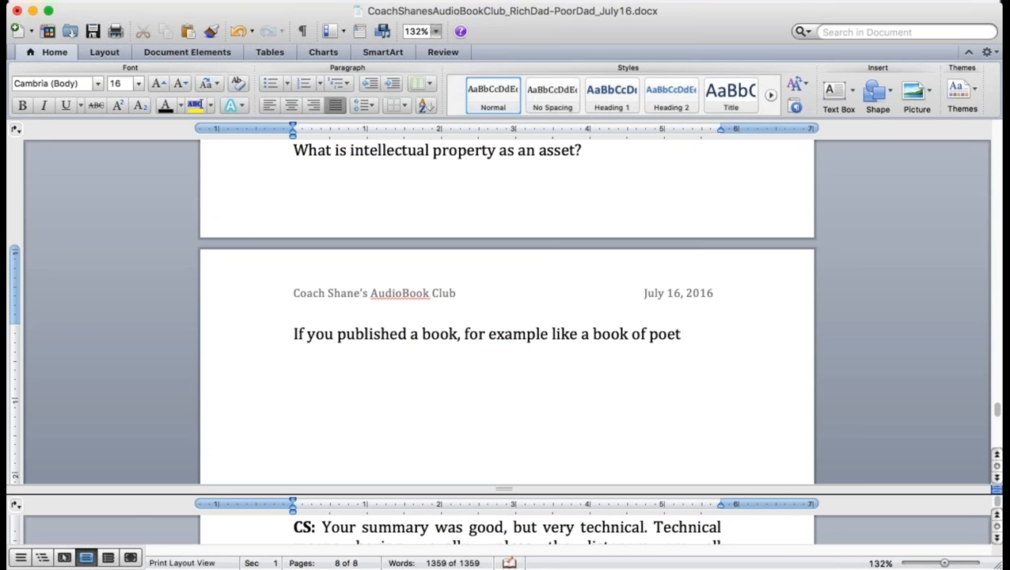
text(ry,)
text( i)
key(BackSpace)
text(you get money for every purchase.)
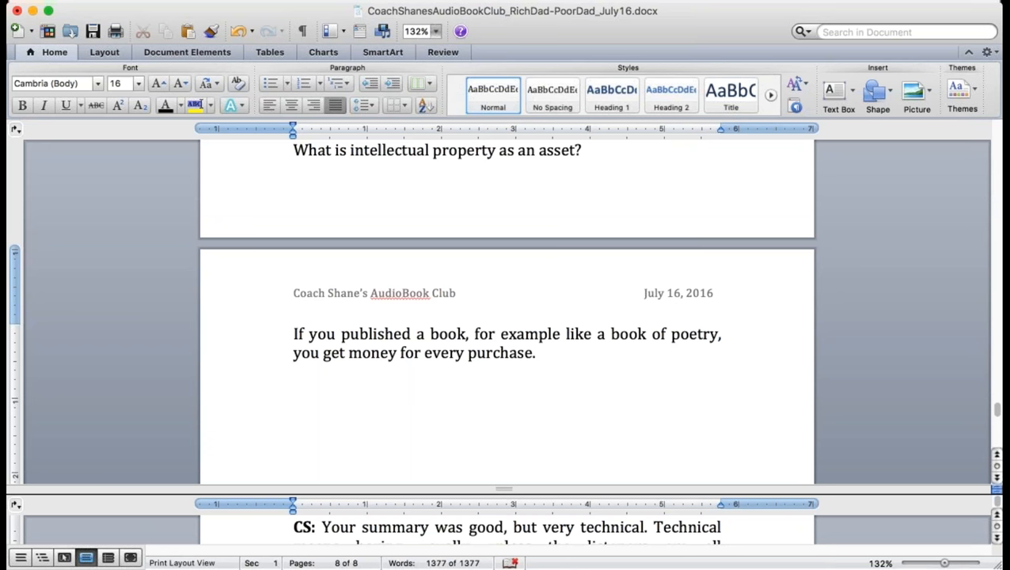
text(Ifyou)
key(BackSpace)
key(BackSpace)
key(BackSpace)
text(f you create some)
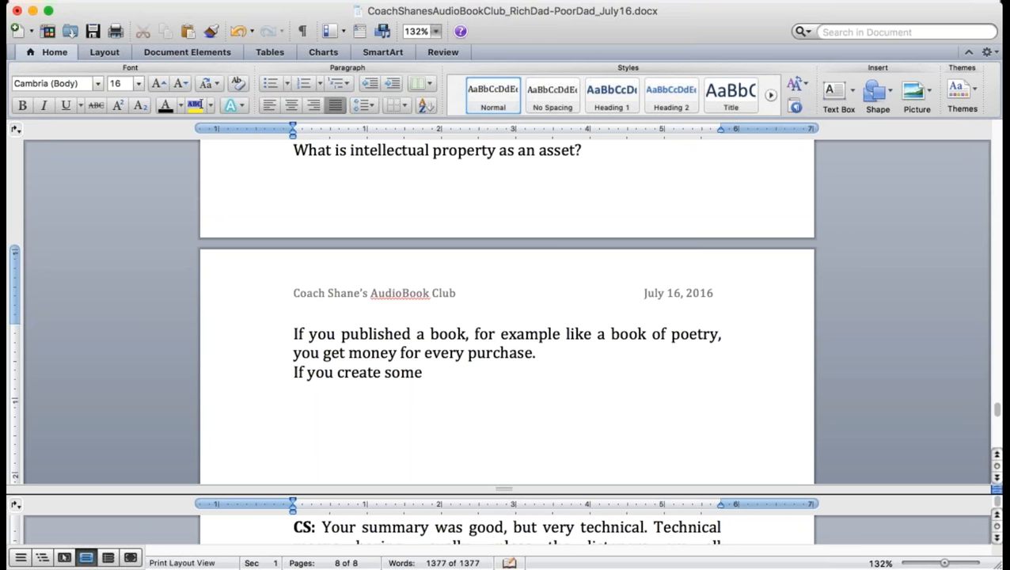
text(thing and that s)
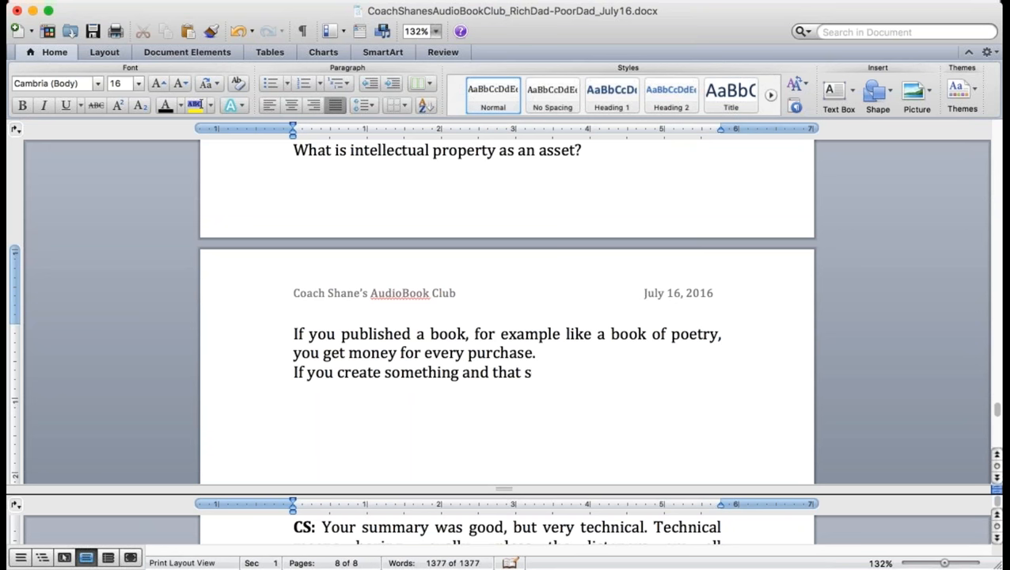
text(ells,)
click(465, 371)
text(ONCE)
click(628, 372)
text(you own intellectual propery)
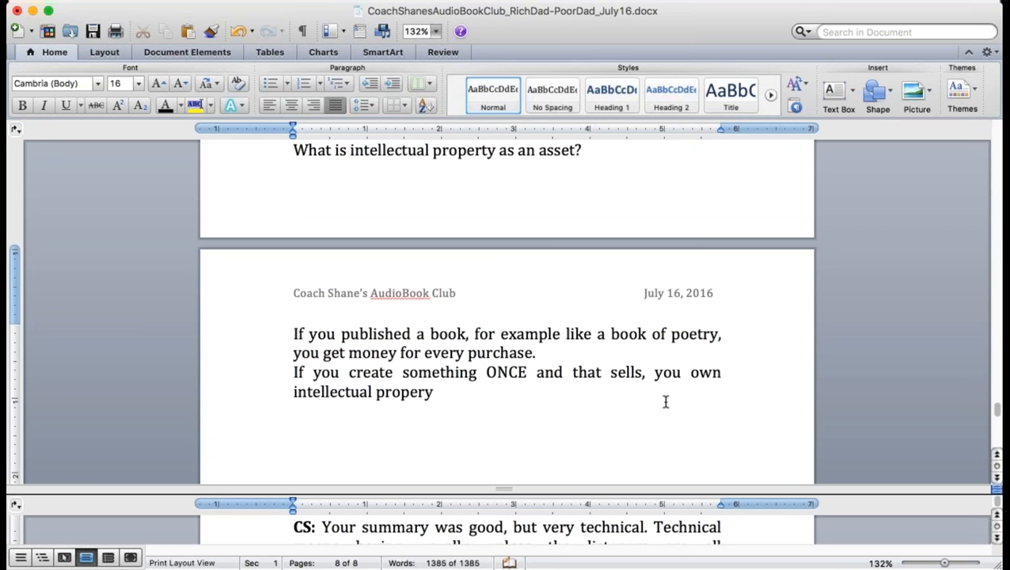
key(BackSpace)
text(ty)
text(.)
Add a line that patents and copyrights are intellectual properties
key(Return)
text(Like Eva)
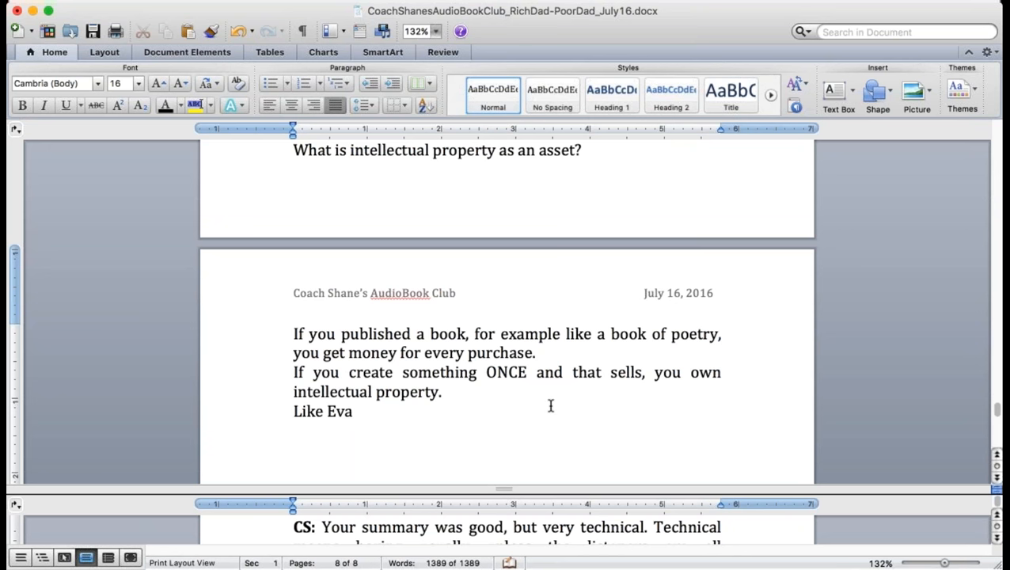
text( said, a)
text( patnet)
key(BackSpace)
key(BackSpace)
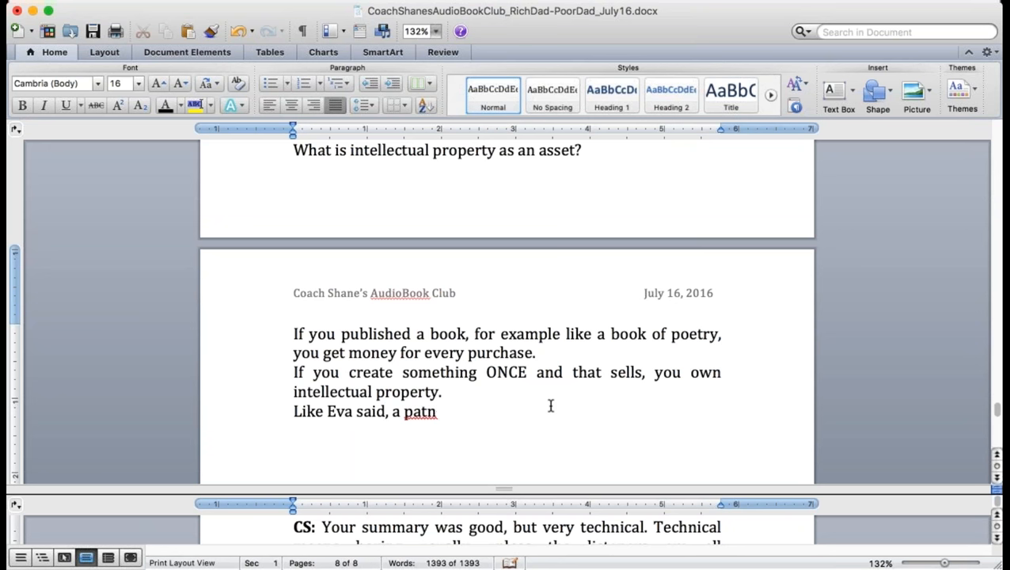
key(BackSpace)
text(ent or copyright will get yo)
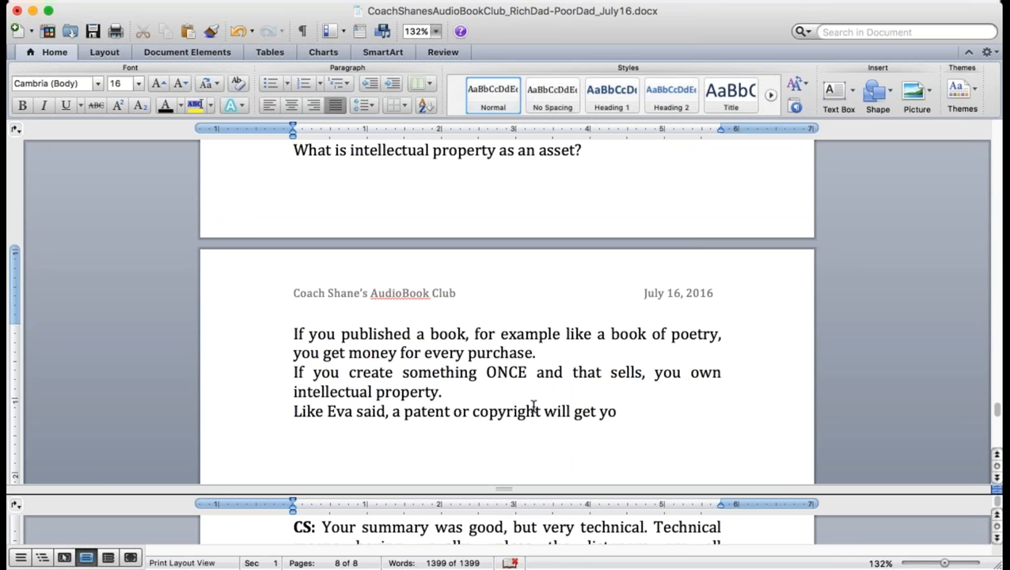
Insert '(you get paid for every purchase)' after 'sells', fixing the stray parenthesis
click(641, 372)
text((you get paif fo)
key(BackSpace)
key(BackSpace)
key(BackSpace)
key(BackSpace)
text(d,)
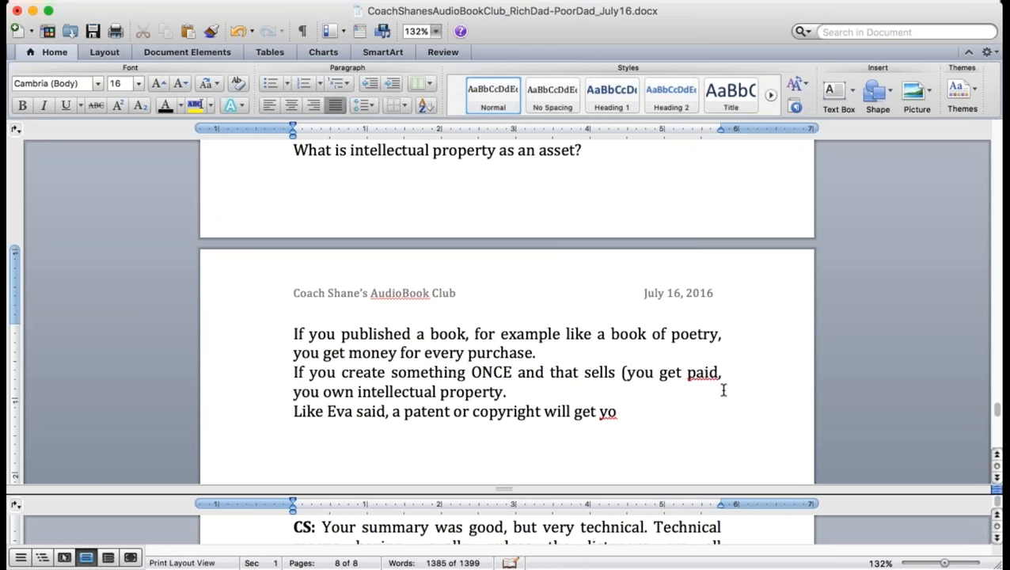
text( for every pucha)
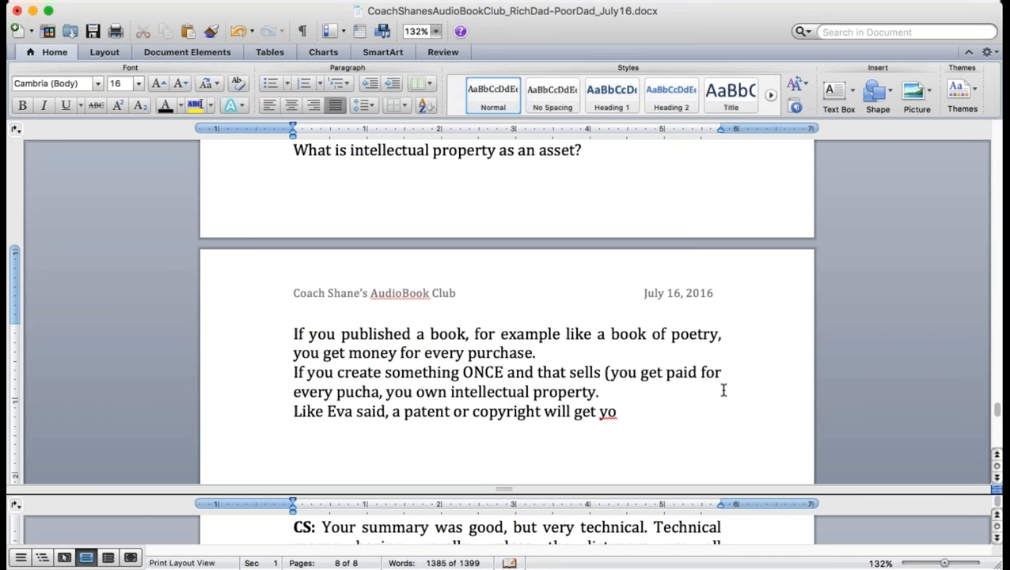
key(BackSpace)
key(BackSpace)
key(BackSpace)
text(rchase()
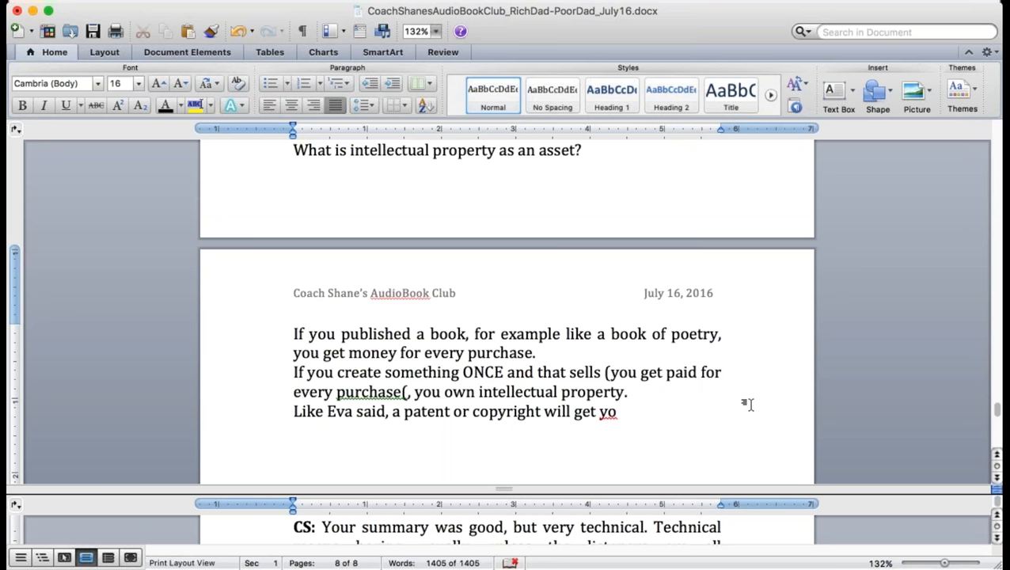
key(BackSpace)
key(BackSpace)
key(BackSpace)
key(BackSpace)
key(BackSpace)
key(BackSpace)
key(BackSpace)
key(BackSpace)
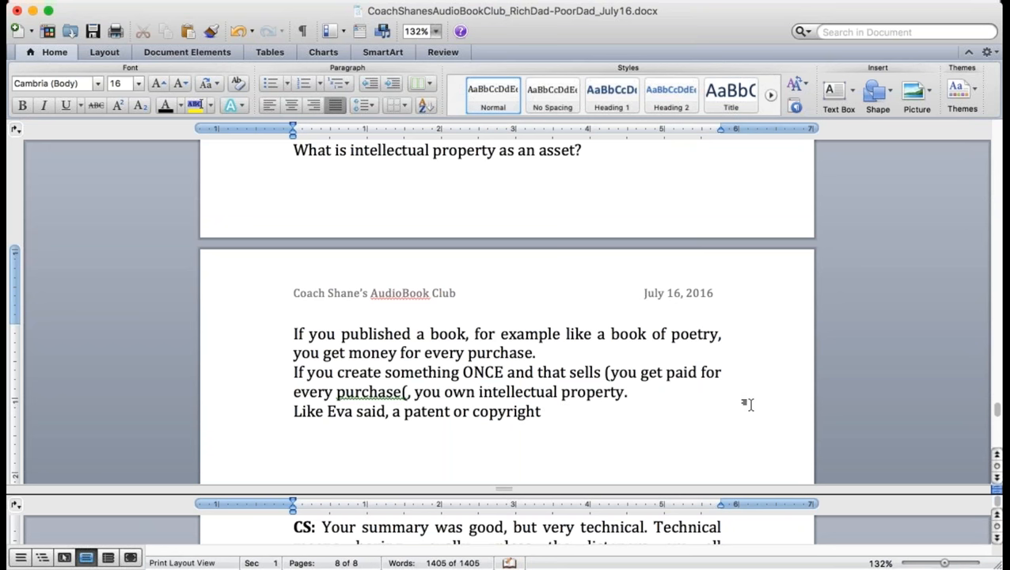
text(are intellectual proper)
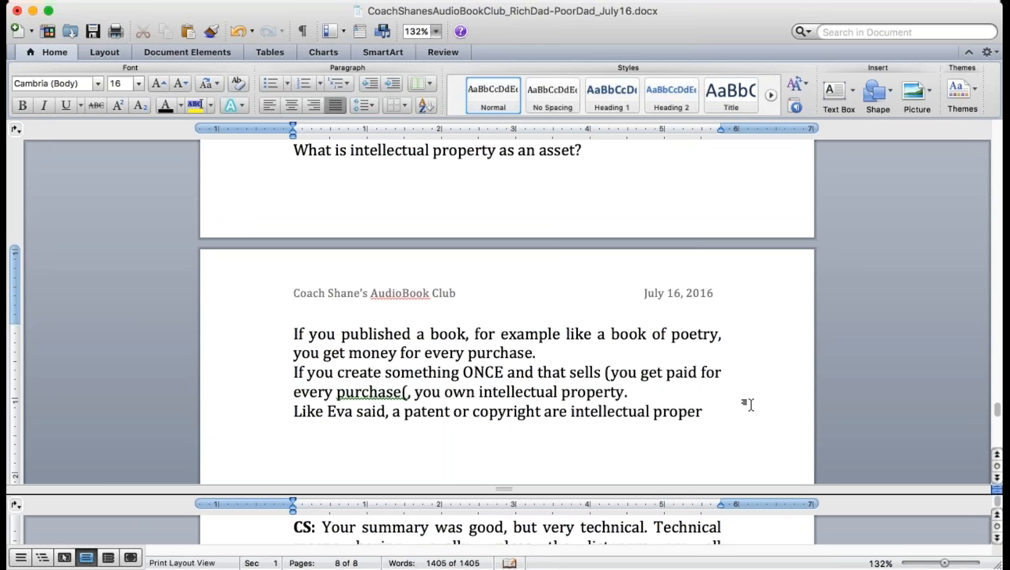
text(ties.)
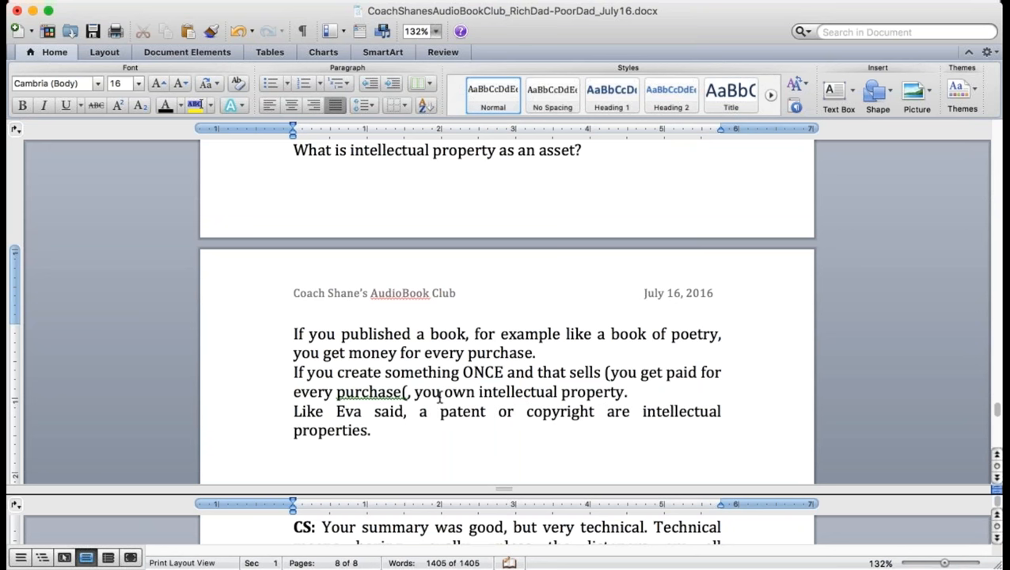
click(408, 391)
key(BackSpace)
text())
Append 'The same idea for stocks!' after the properties sentence
click(396, 431)
text(Tha)
key(BackSpace)
key(BackSpace)
key(BackSpace)
text(The sam)
key(BackSpace)
text(me idea)
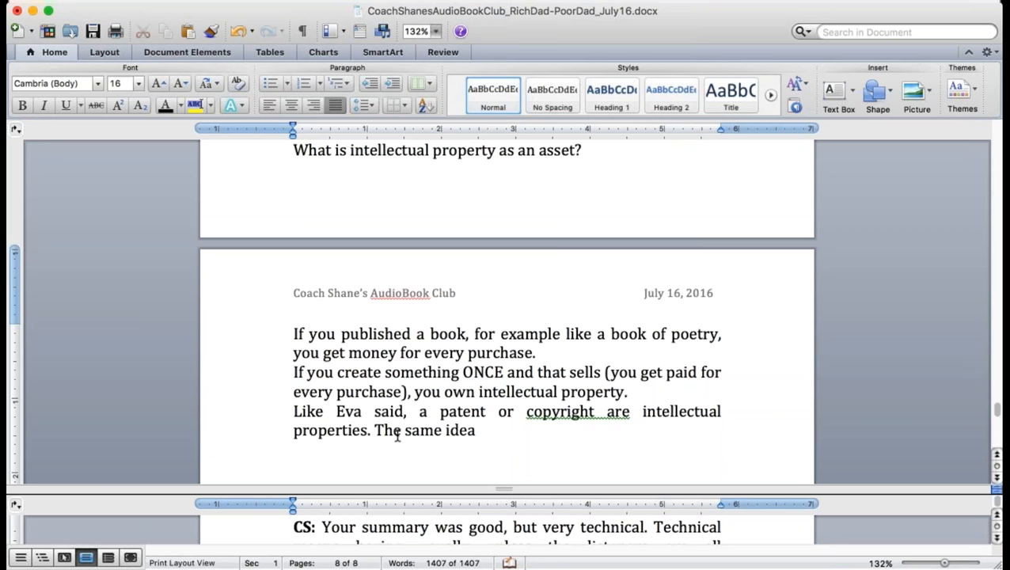
text( i)
text( for stocks.)
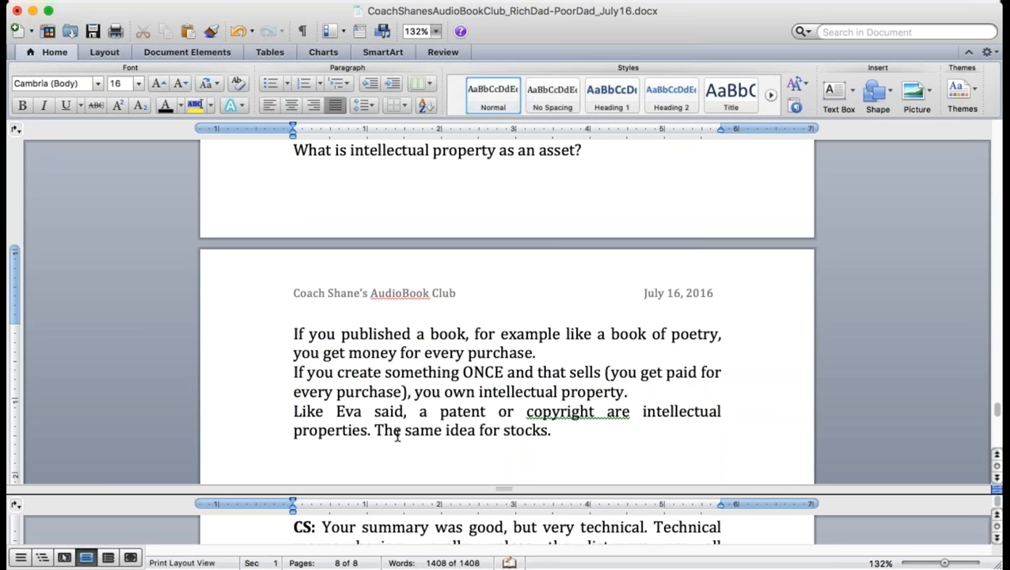
key(BackSpace)
text(! )
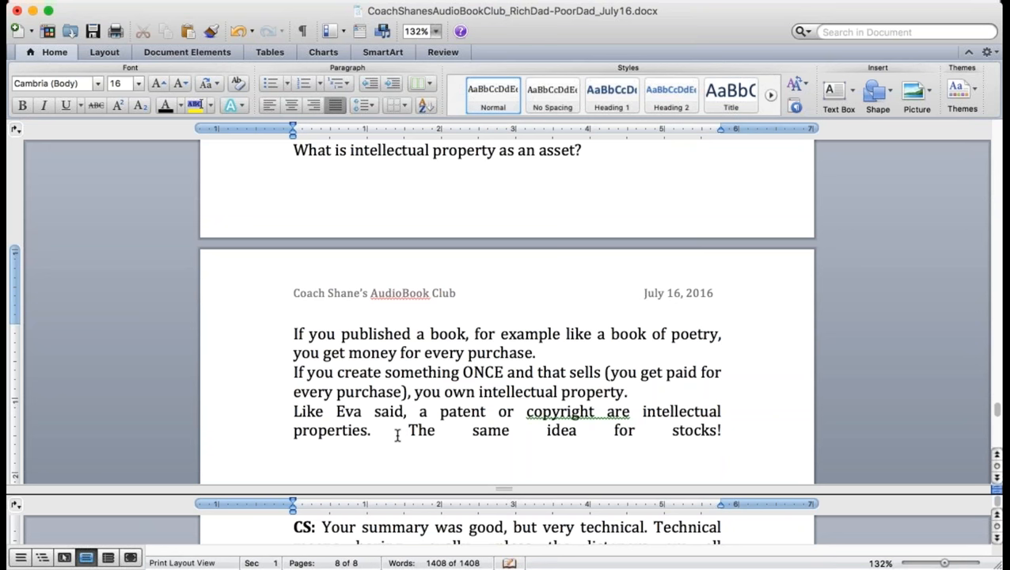
text(F)
Remove the stocks remark so the paragraph ends at 'intellectual properties.' and begin a new paragraph
click(404, 430)
key(Return)
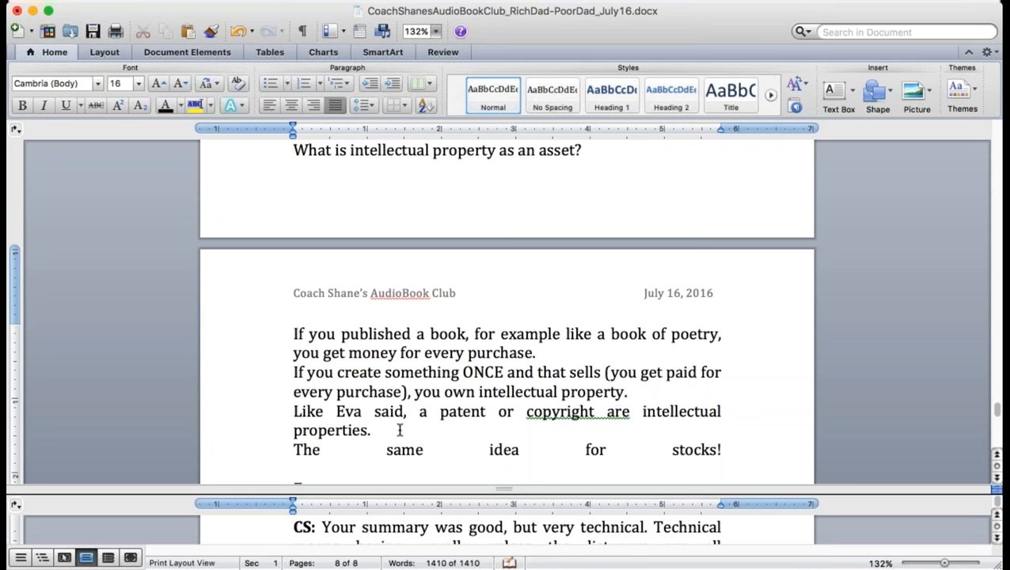
key(super+z)
key(super+z)
key(super+z)
key(super+z)
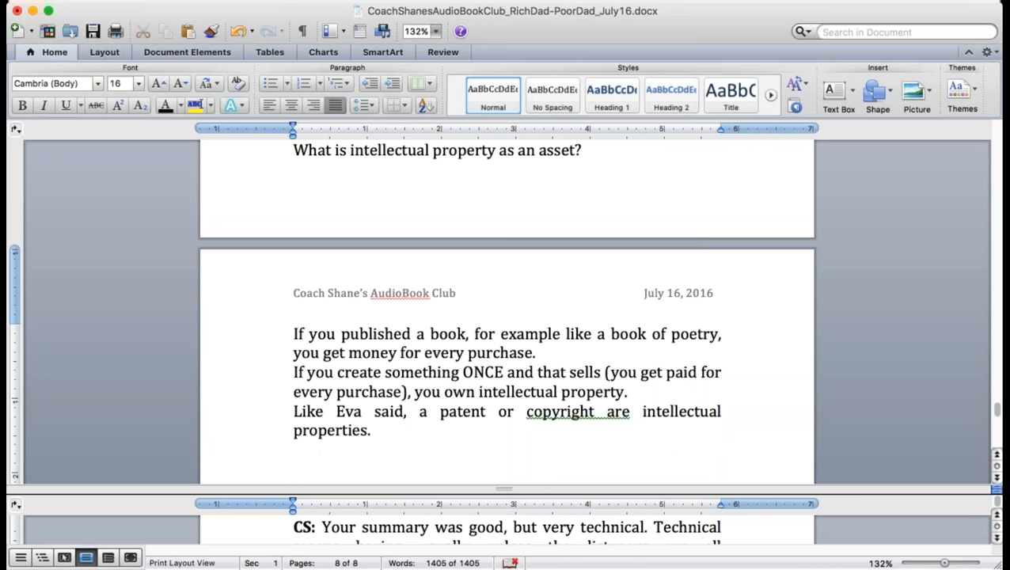
key(Return)
text(I have)
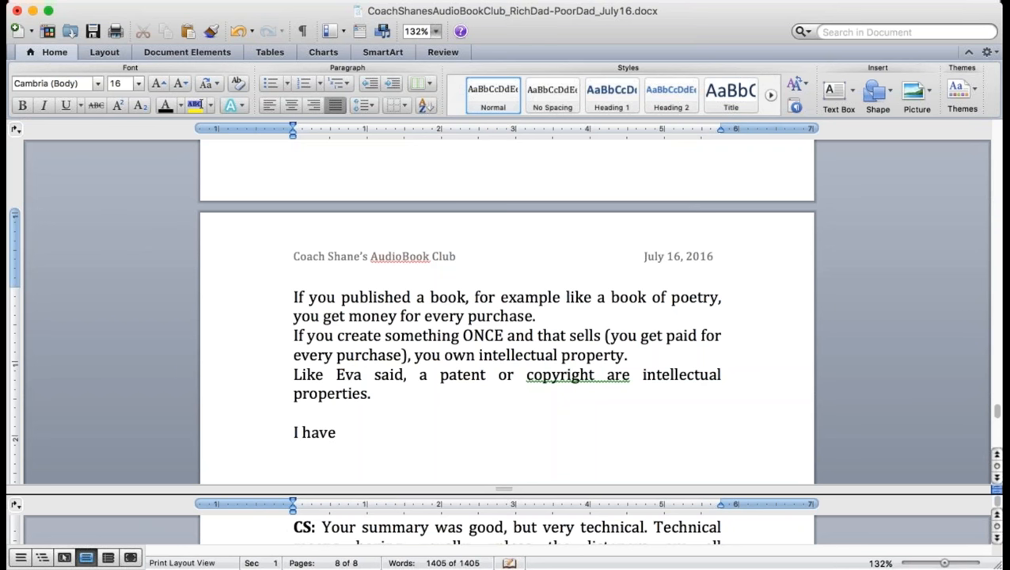
key(BackSpace)
key(BackSpace)
key(BackSpace)
key(BackSpace)
text(sell classe)
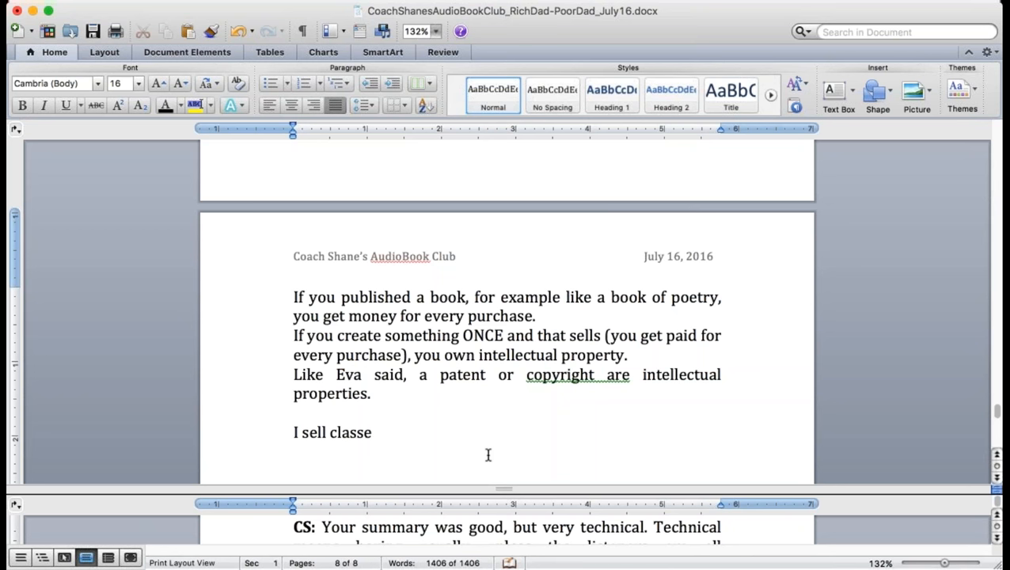
text(s that I creat)
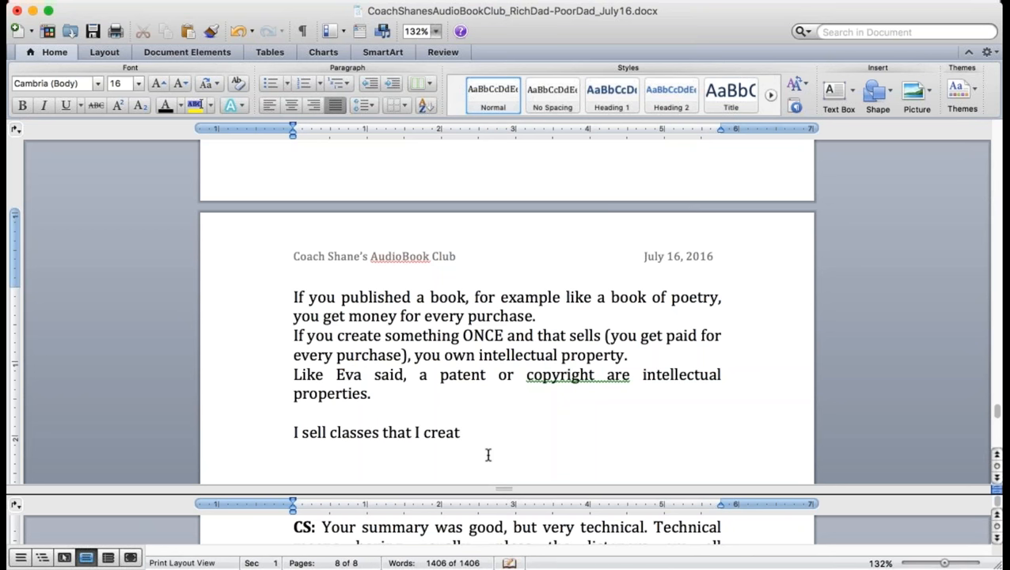
text(ed)
text( and)
text(that's)
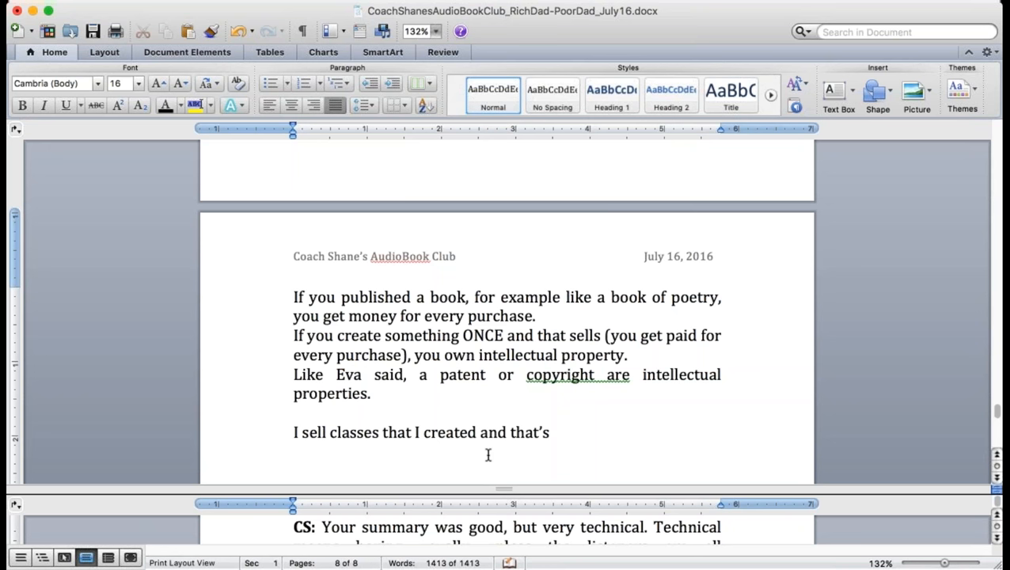
text( my asset.)
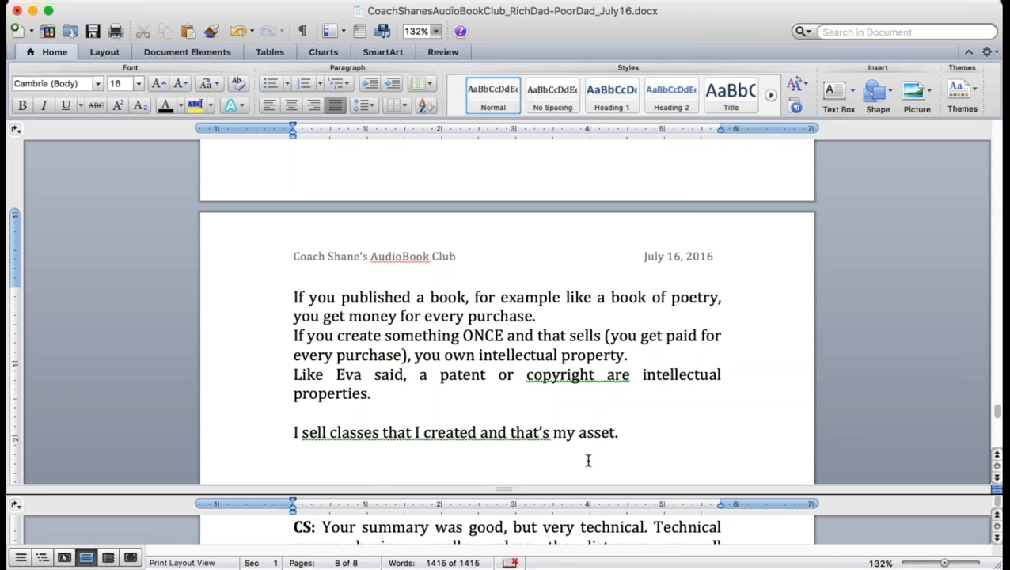
scroll(587, 460, down, 2)
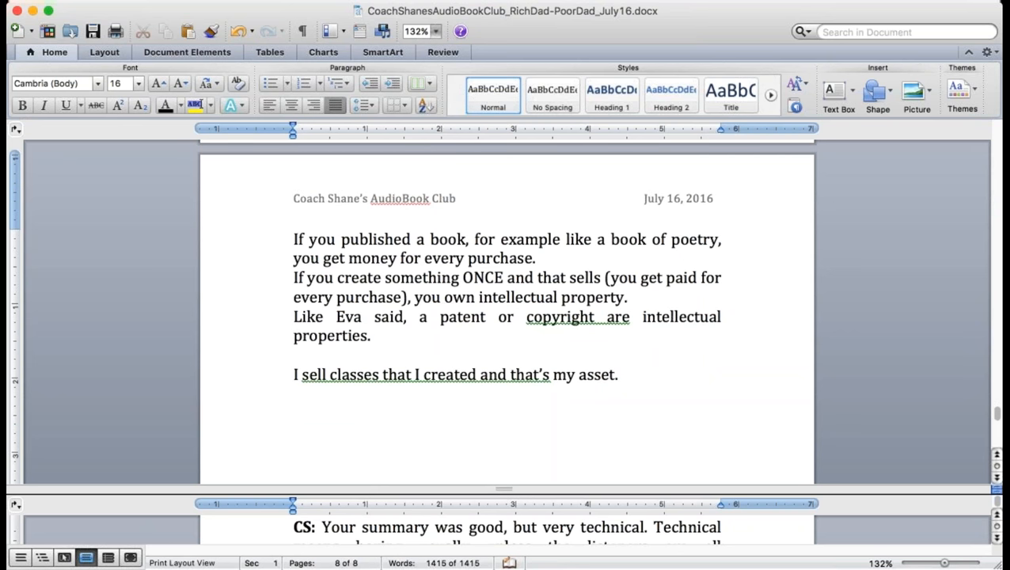
scroll(487, 462, down, 5)
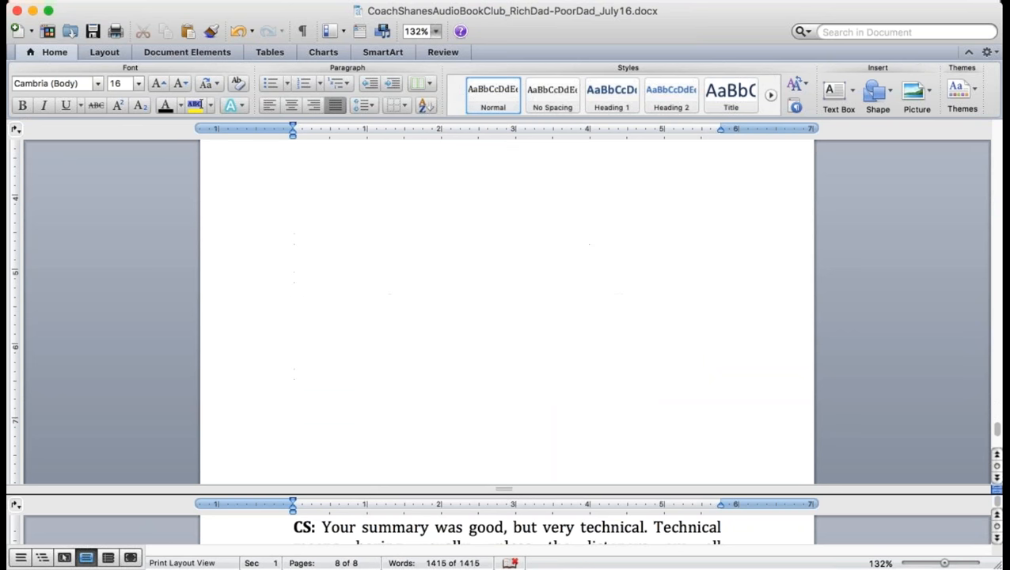
scroll(486, 462, up, 5)
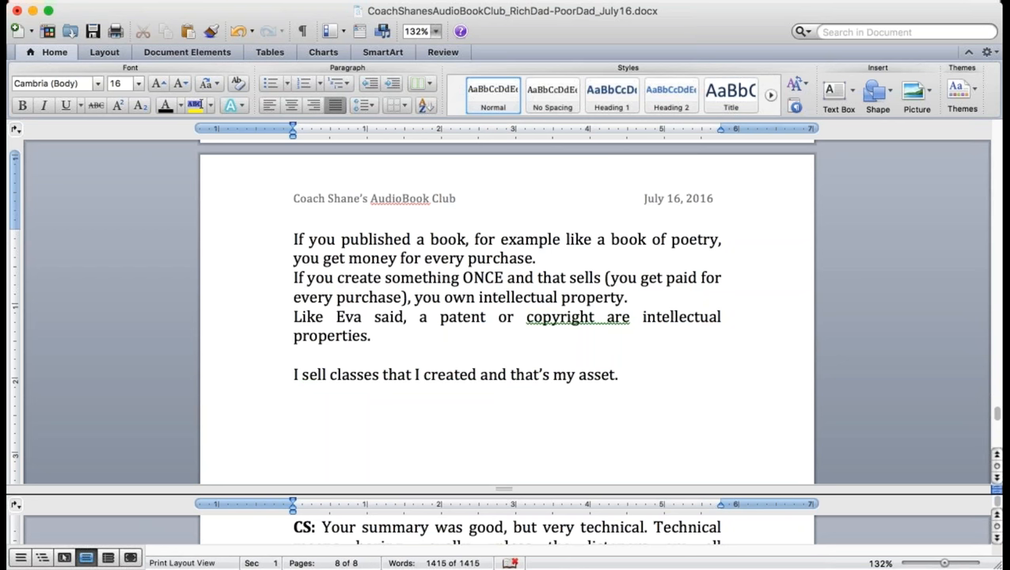
text(I'm still in the)
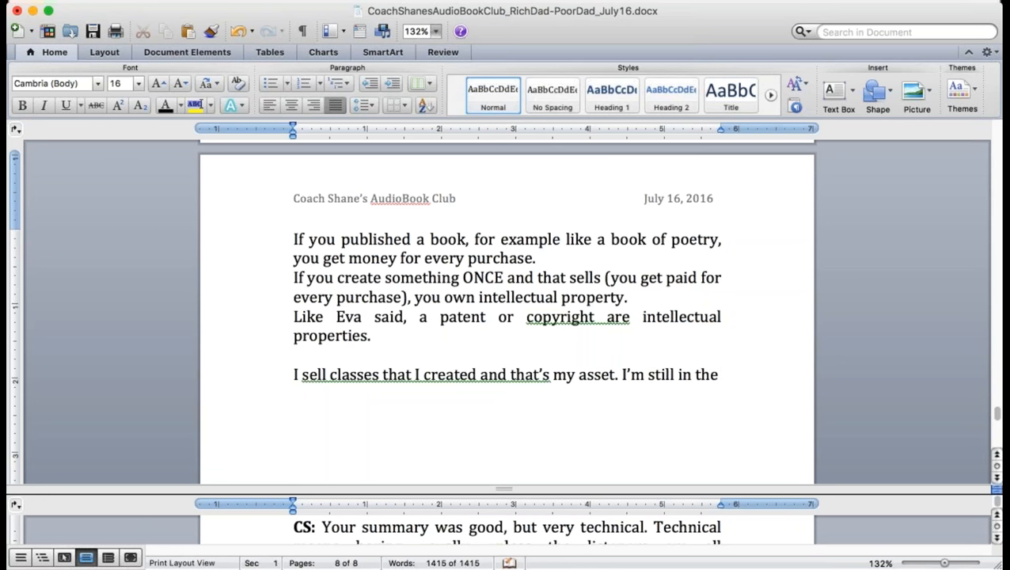
text( process of c)
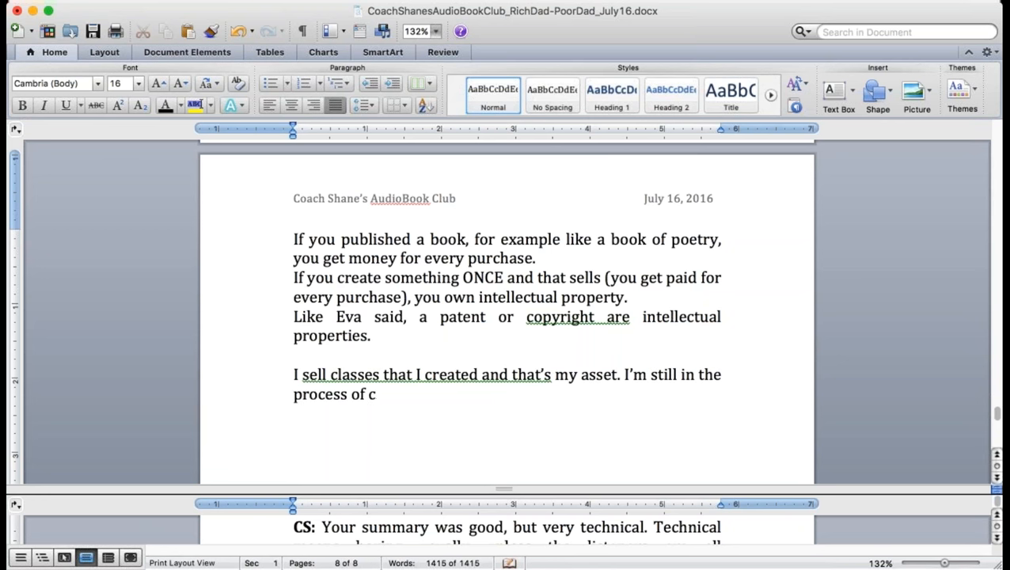
text(reating assets. When I left Korea, I)
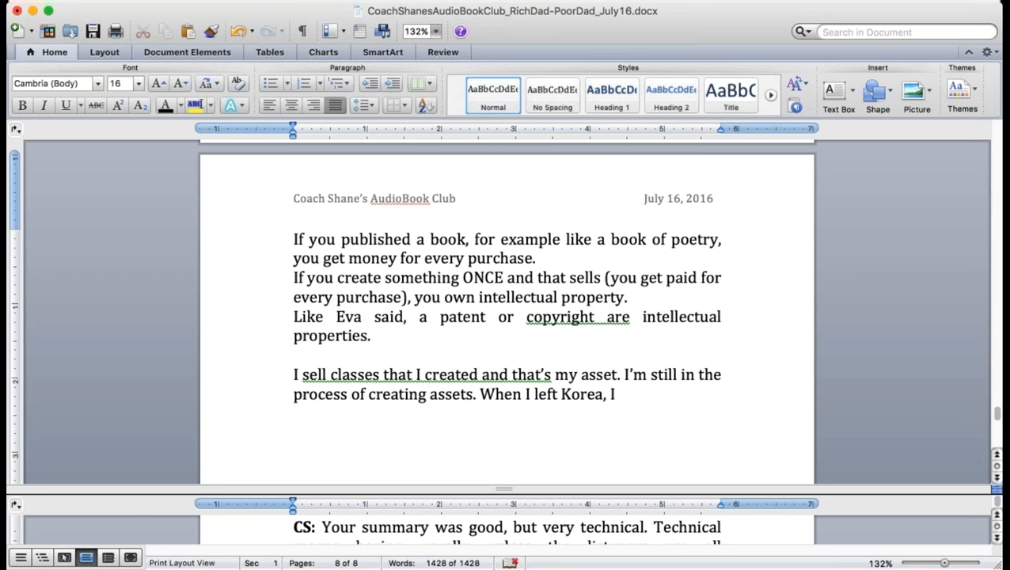
text( was flat borke)
Write about leaving Korea flat broke and being in my own process of creating 'wealth'
key(BackSpace)
key(BackSpace)
key(BackSpace)
key(BackSpace)
text(roke w)
key(BackSpace)
key(BackSpace)
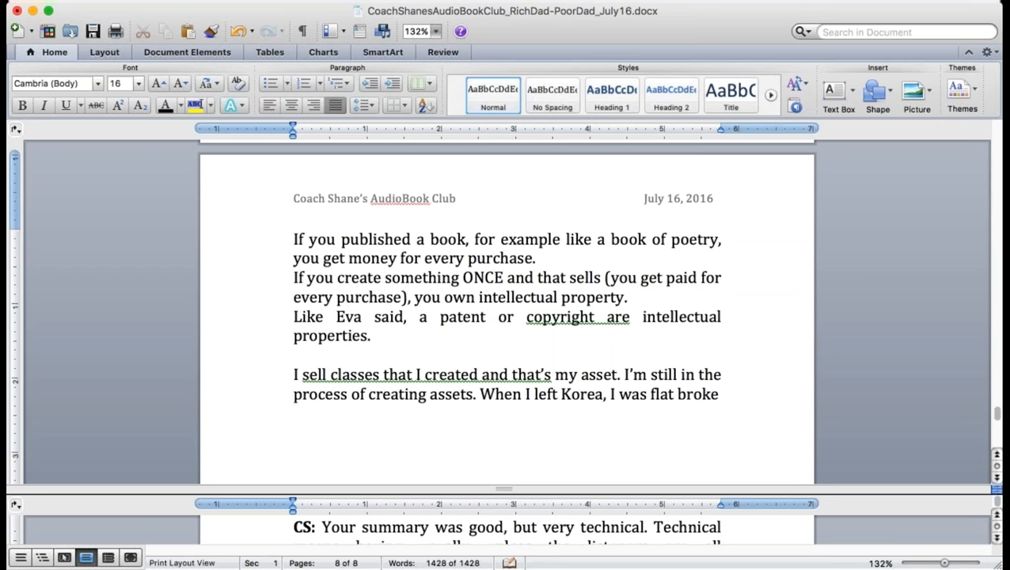
text(- no bed)
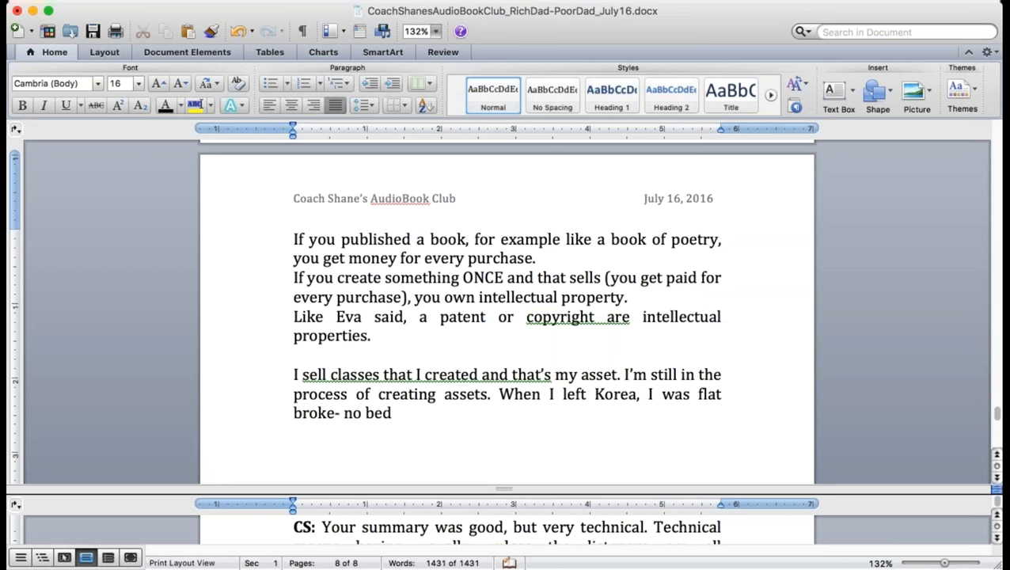
text(, no)
text( di)
text(shes, nothing.)
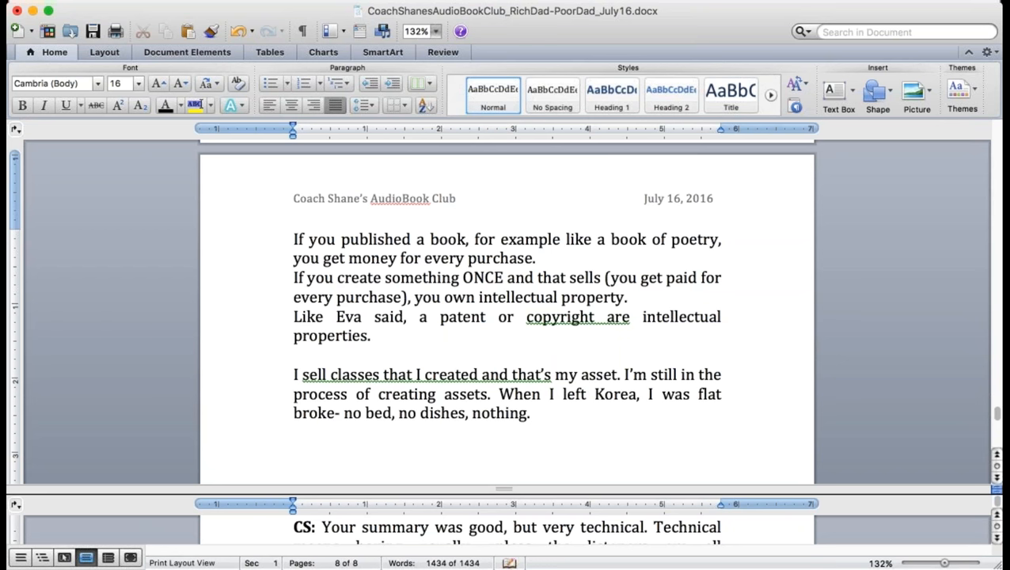
text( Bu)
text(t)
text(m)
key(BackSpace)
key(BackSpace)
key(BackSpace)
key(BackSpace)
key(BackSpace)
key(BackSpace)
text(So I'm building everyf)
key(BackSpace)
text(thing up)
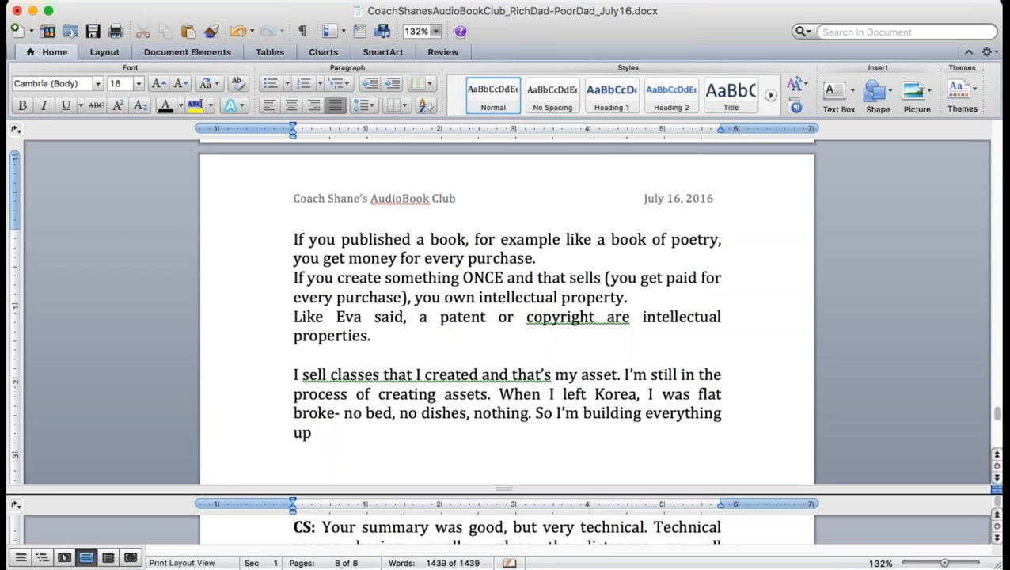
text( from the ground. I)
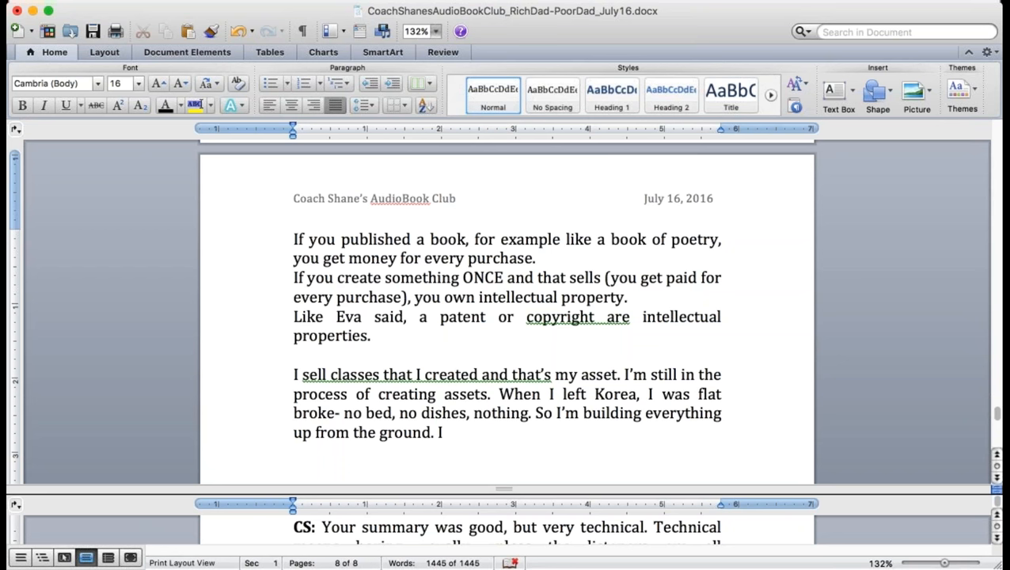
text('m in my own process of crea)
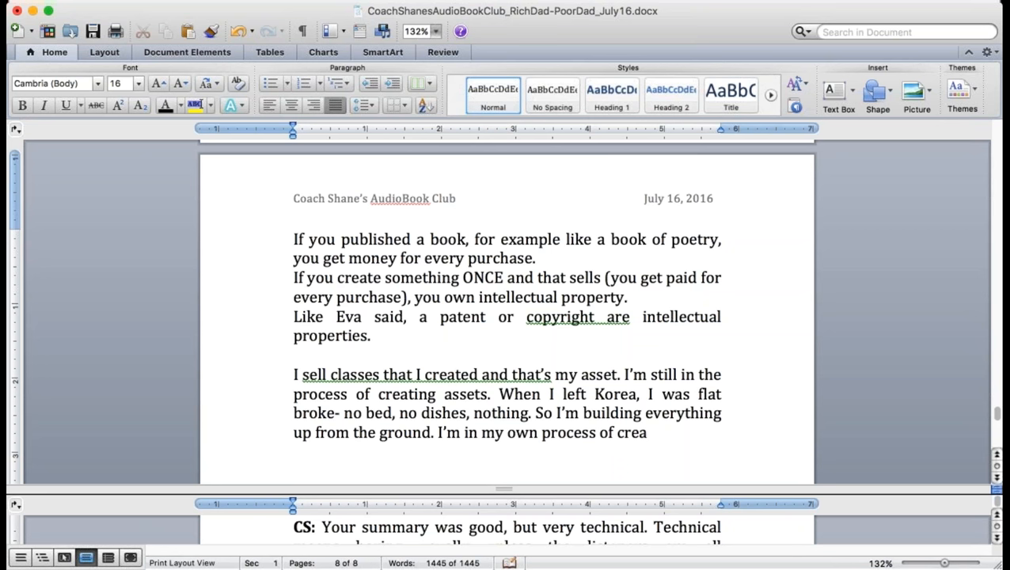
text(ting "wealth)
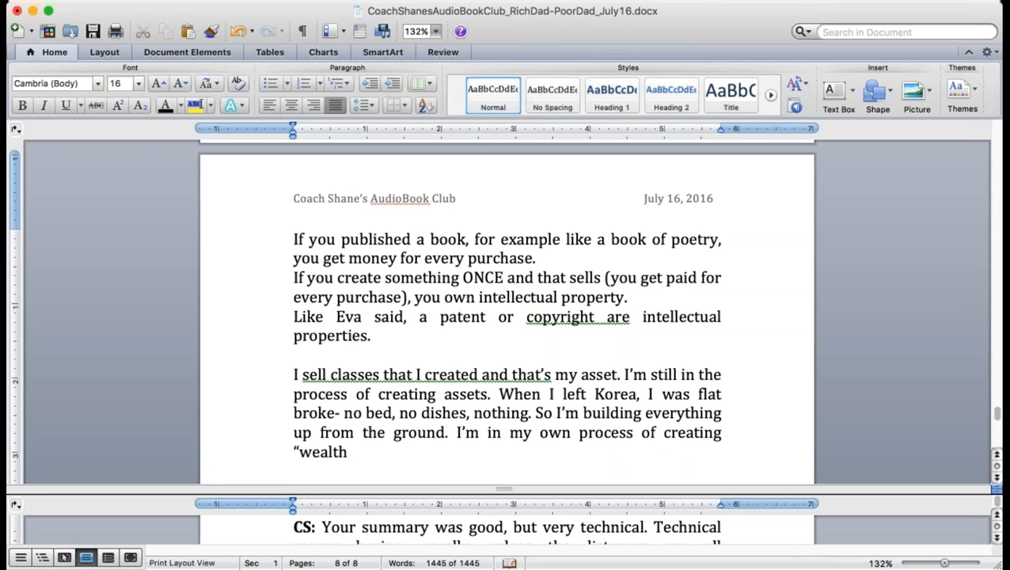
text(".)
Fix the dash after 'broke' and add the middle class, owning a business, and poor-having-nothing lines
click(338, 415)
text(-)
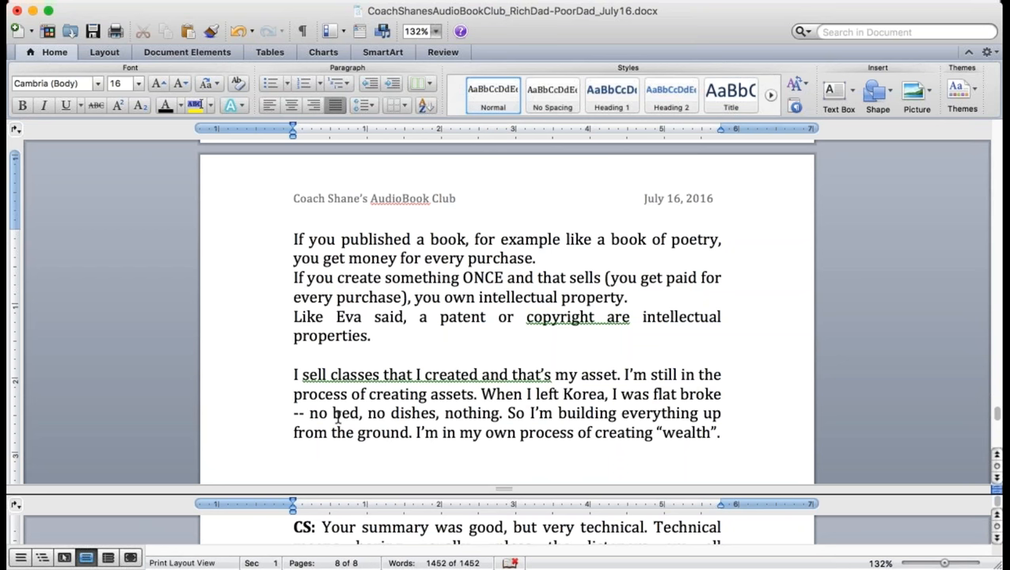
text( I'd)
text( still pr)
key(BackSpace)
text(ut myself in)
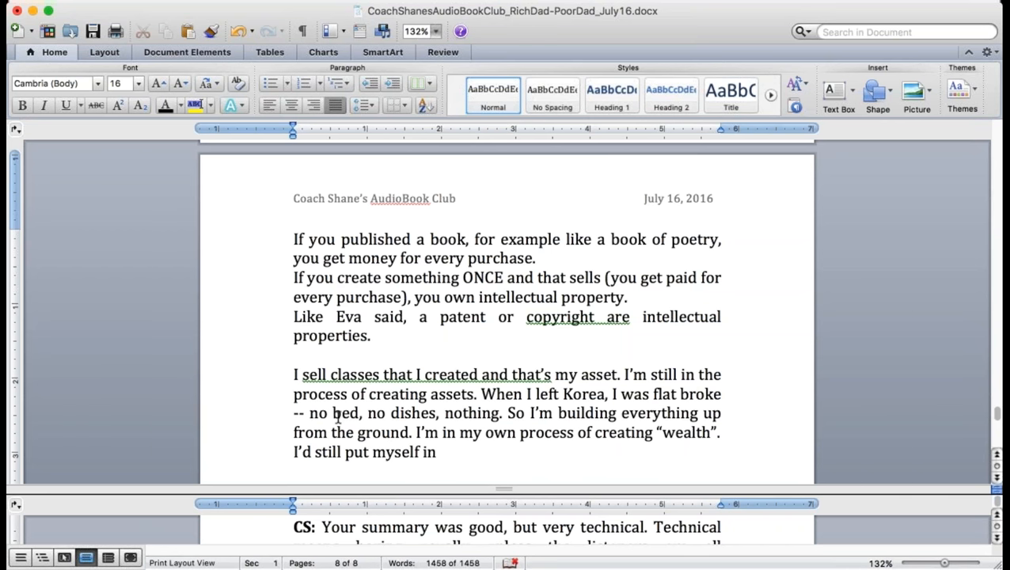
text( the “middle class” cate)
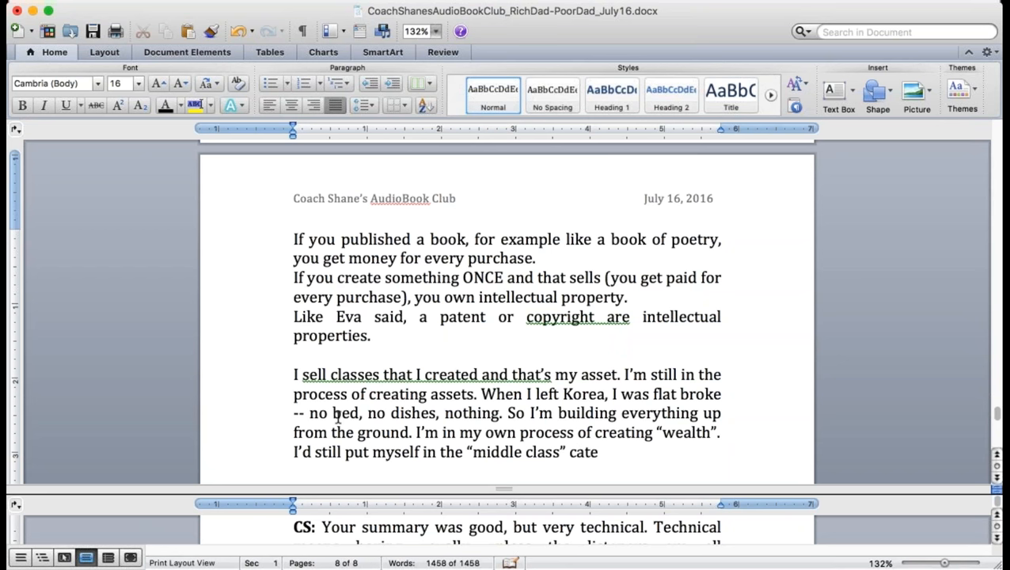
text(gory)
text(. I don't w)
key(BackSpace)
key(BackSpace)
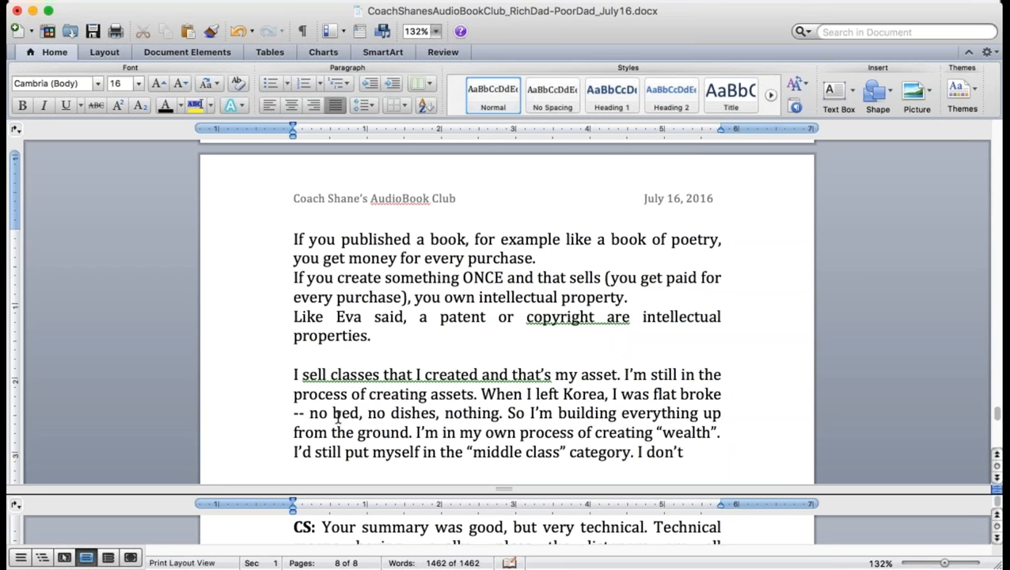
text(own a house)
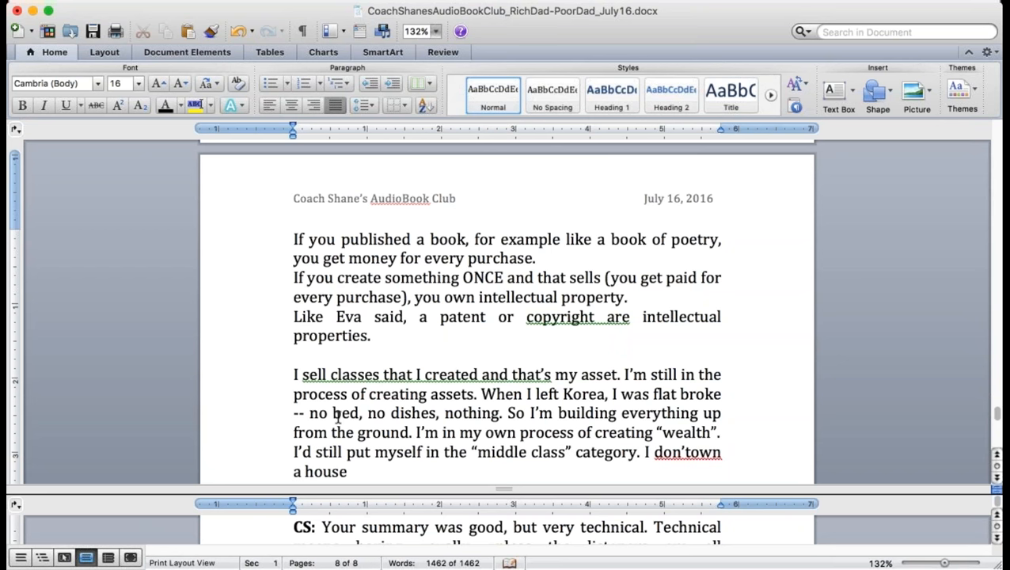
text( but I)
text( own a business. A poor person really)
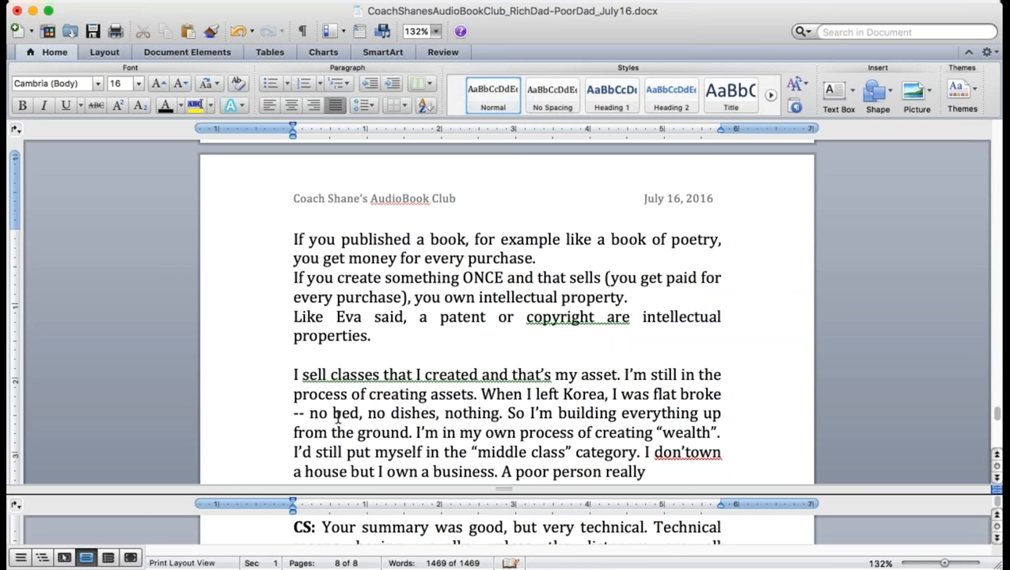
text( has)
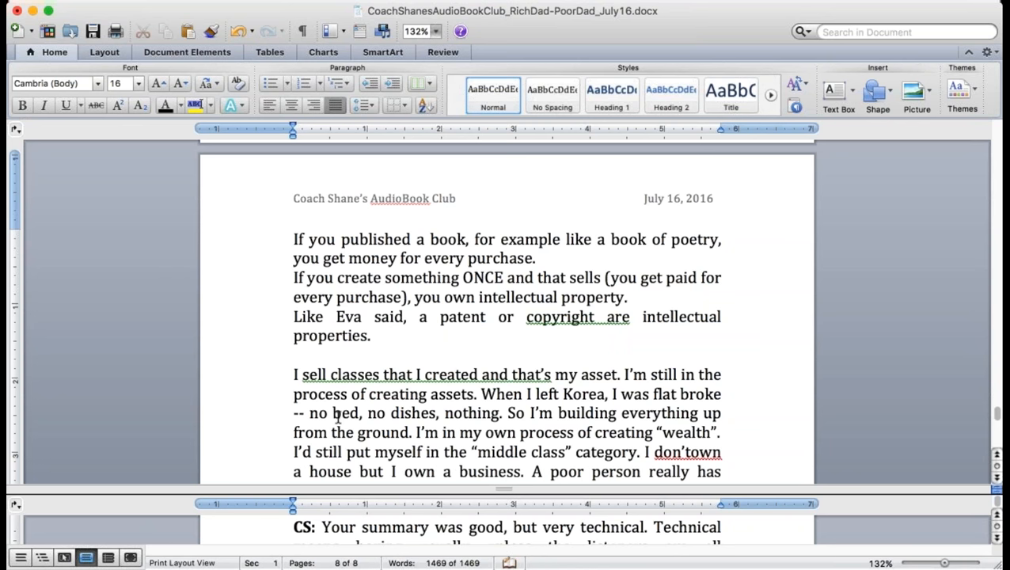
text( no thing, literally.)
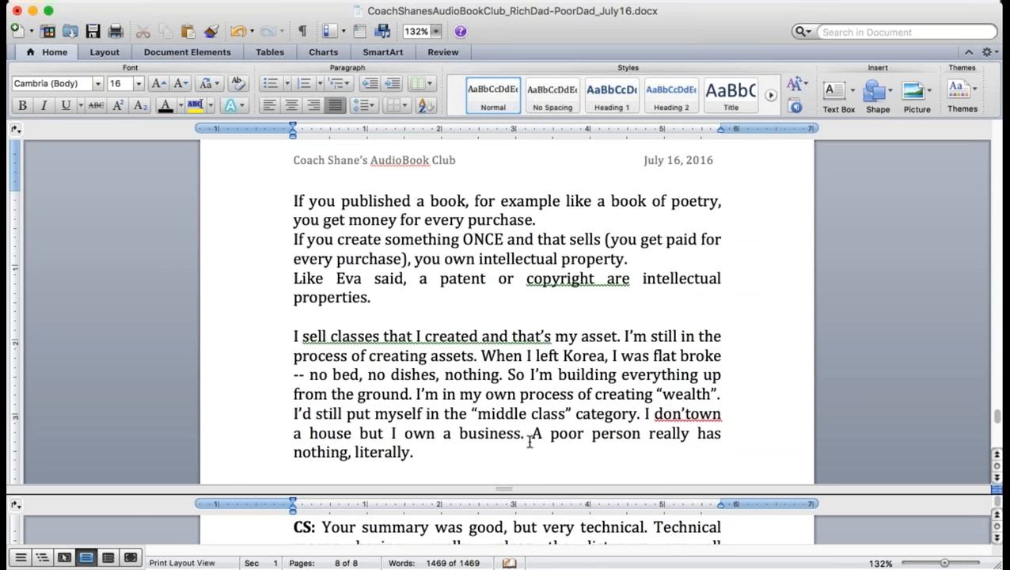
Add a space in 'don'town' and start the sentence about when a poor person dies
click(685, 414)
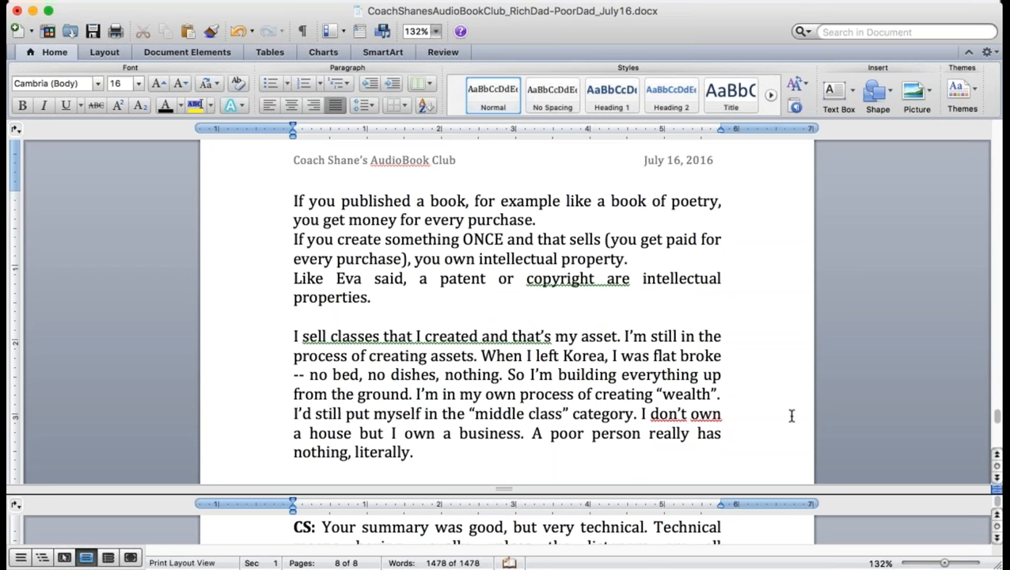
click(419, 452)
text(When a)
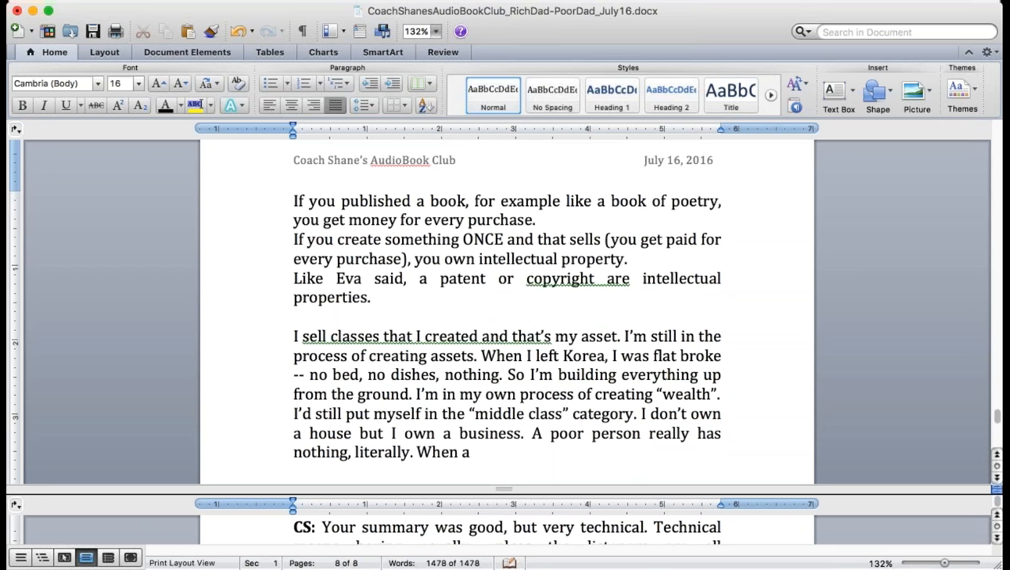
text( poor oers)
key(BackSpace)
key(BackSpace)
key(BackSpace)
key(BackSpace)
text(person)
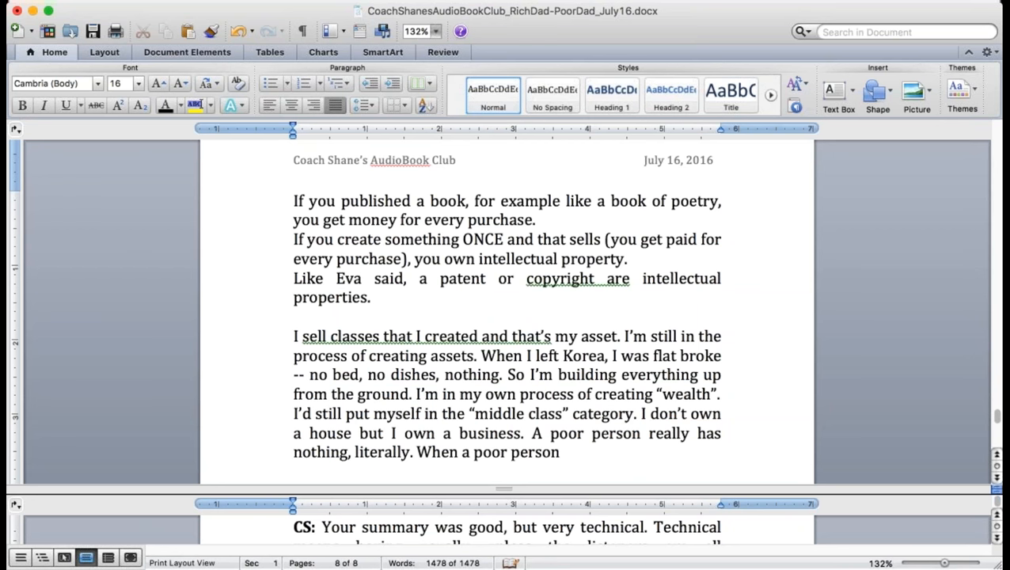
text( does,)
key(BackSpace)
key(BackSpace)
key(BackSpace)
key(BackSpace)
text(ies, all he/she)
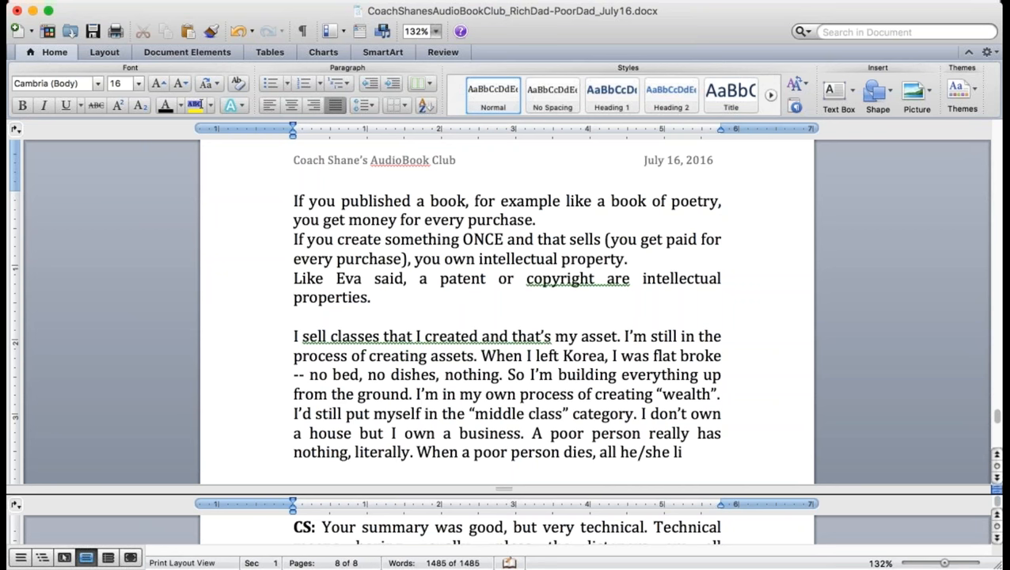
text( leaves is a)
text( set of bills. But W)
Contrast with selling a middle class person's estate for a little bit of money
key(BackSpace)
text(when a m)
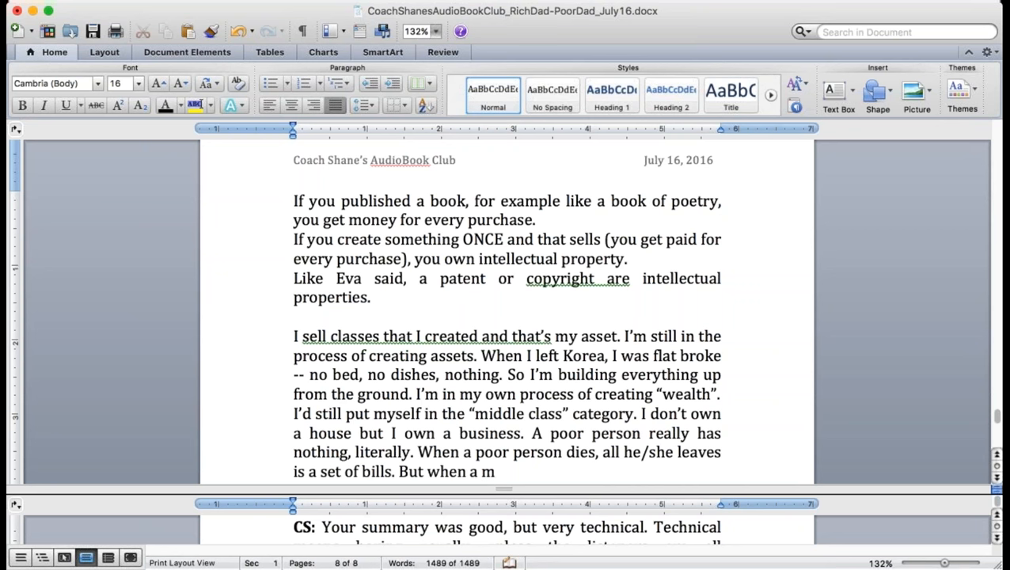
text(iddle clas p)
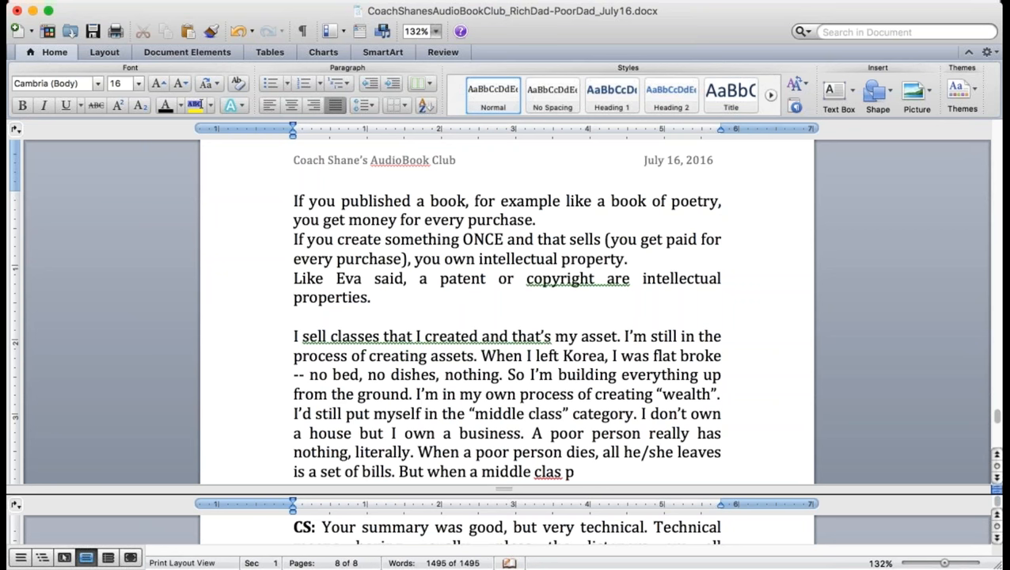
text(eros)
key(BackSpace)
key(BackSpace)
text(son dies,)
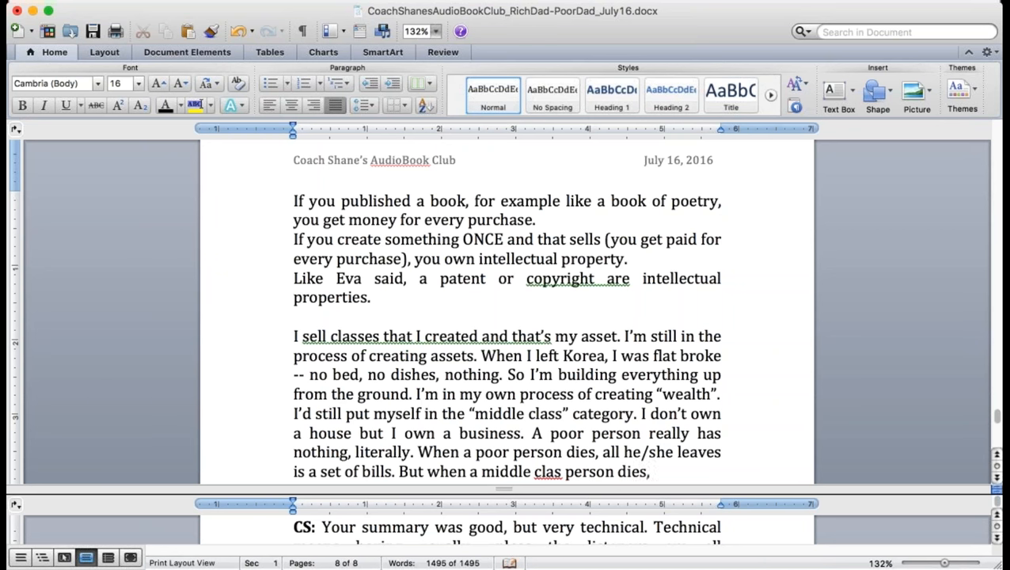
text( ands)
key(BackSpace)
text(you)
text( seel hi)
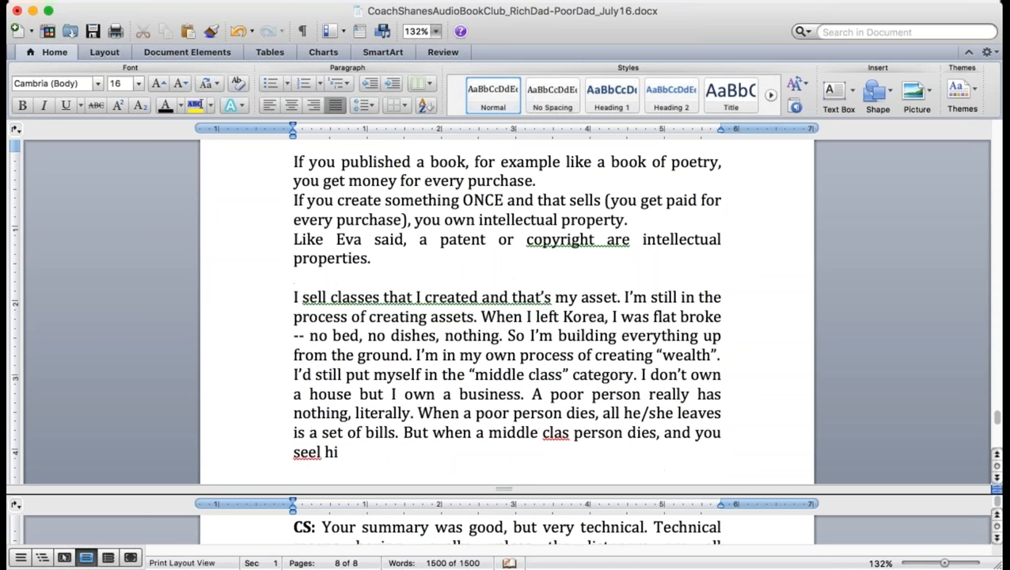
text(s/her entire "es)
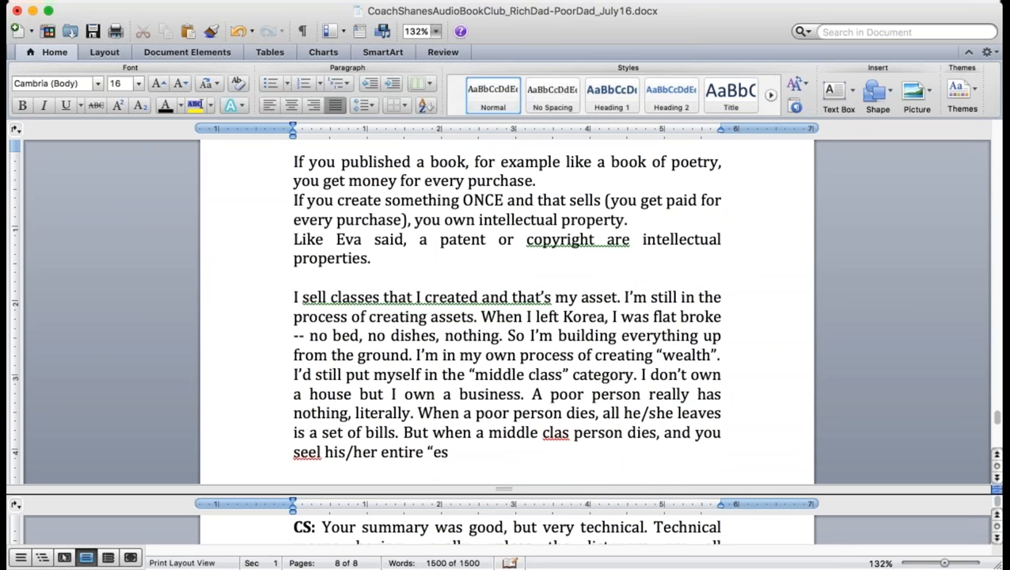
text(ttate", you might)
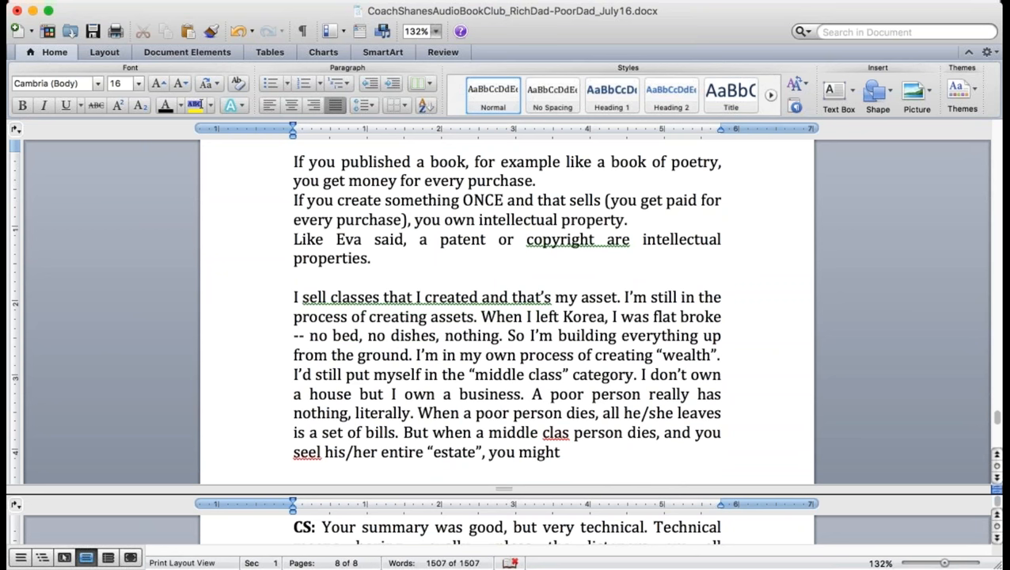
text( be able to get a)
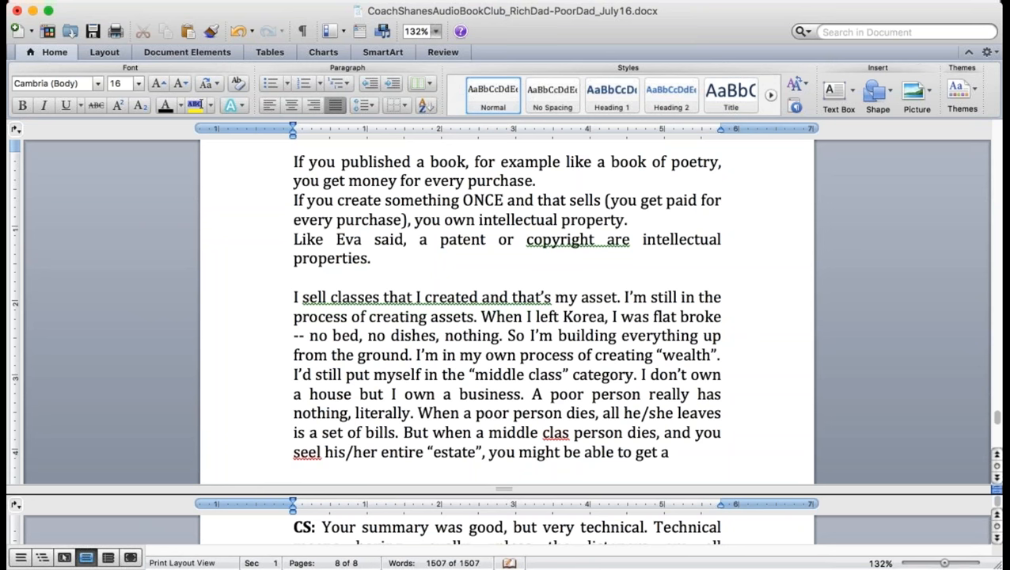
text( little)
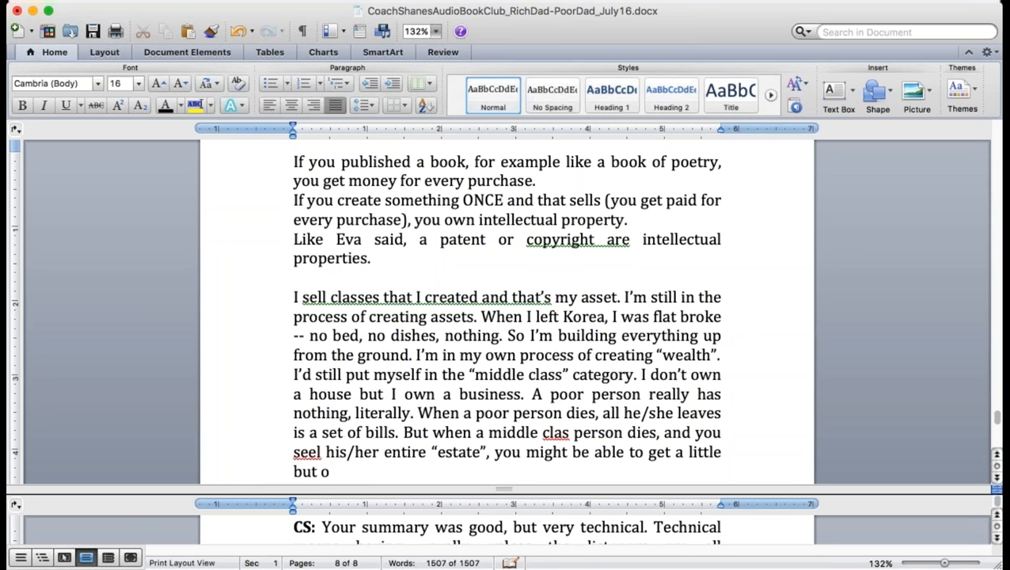
text( but of money.)
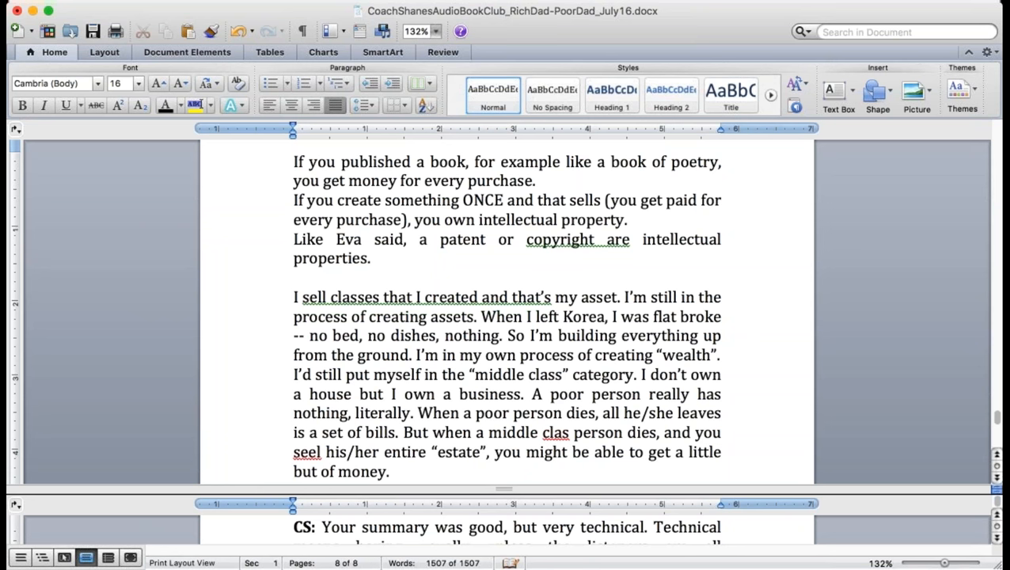
Correct 'seel' to 'sell' and 'clas' to 'class'
click(308, 451)
key(BackSpace)
text(l)
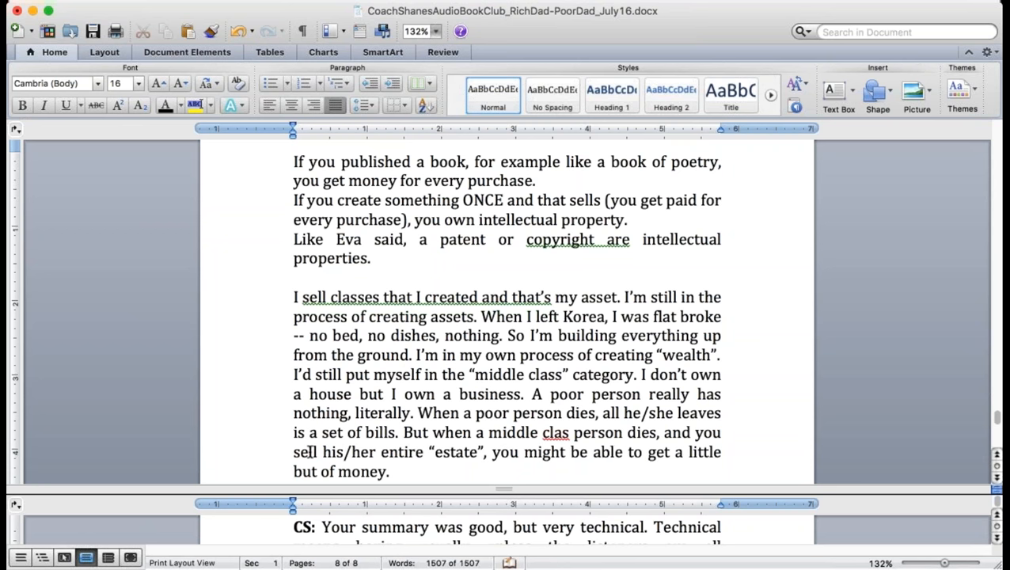
click(569, 432)
text(s)
scroll(791, 408, down, 1)
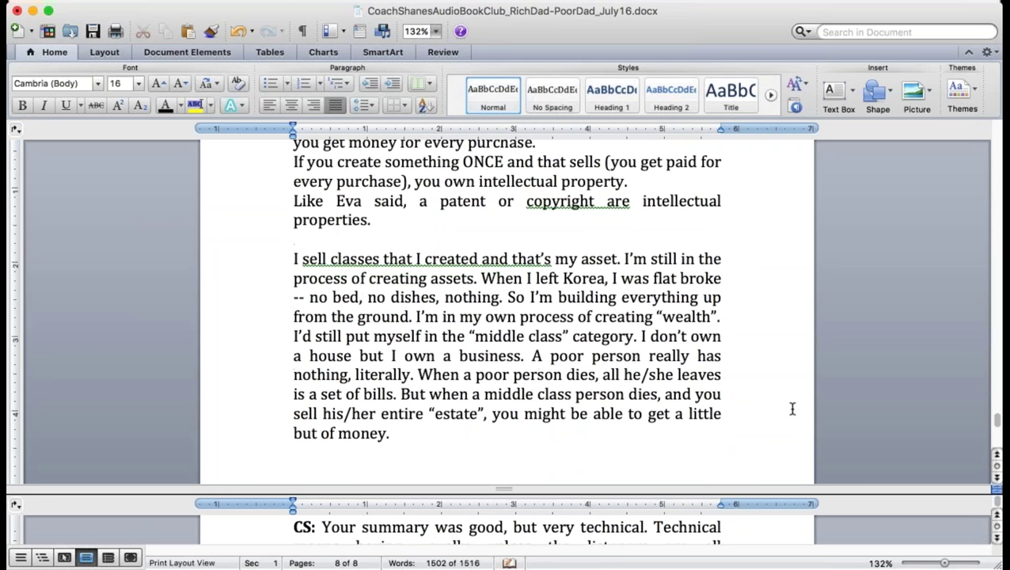
Save the book club notes and scroll back up to the 'Please explain 401(K) plan' bullet
click(93, 31)
scroll(710, 281, up, 10)
scroll(710, 281, up, 8)
scroll(710, 281, up, 10)
scroll(710, 281, up, 10)
scroll(709, 281, up, 10)
scroll(710, 281, up, 8)
scroll(710, 280, up, 10)
scroll(710, 280, up, 10)
scroll(710, 280, up, 10)
scroll(710, 281, up, 10)
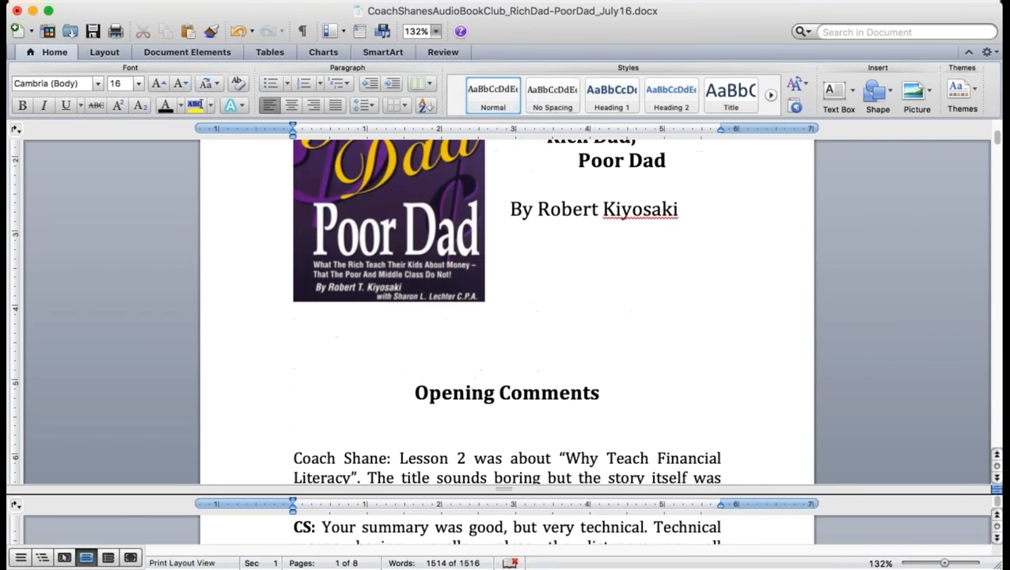
scroll(710, 281, down, 10)
scroll(710, 280, down, 10)
scroll(709, 281, down, 10)
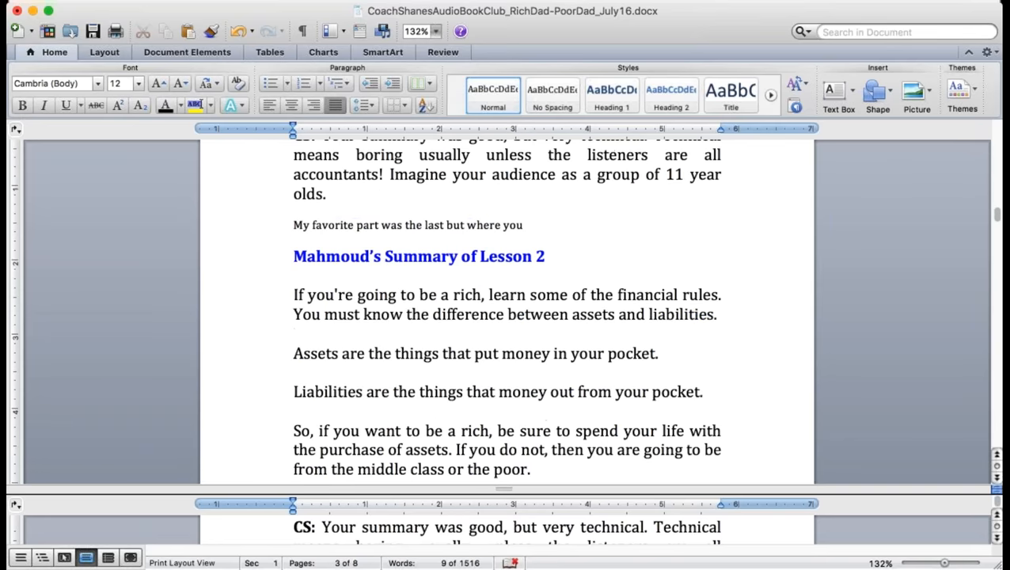
scroll(710, 281, down, 10)
scroll(710, 281, down, 10)
scroll(710, 280, down, 10)
scroll(709, 281, down, 10)
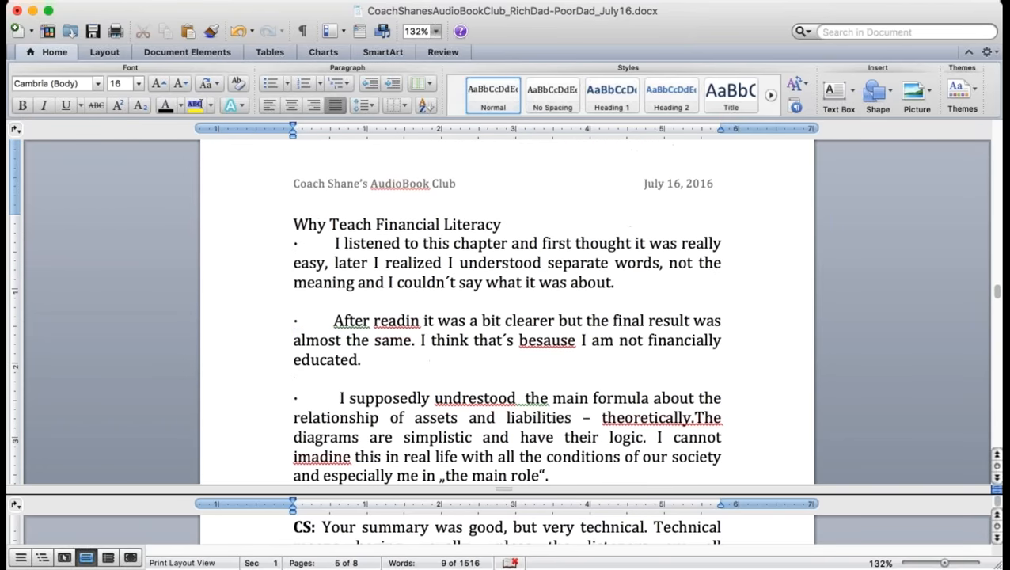
scroll(710, 281, down, 10)
scroll(506, 309, down, 10)
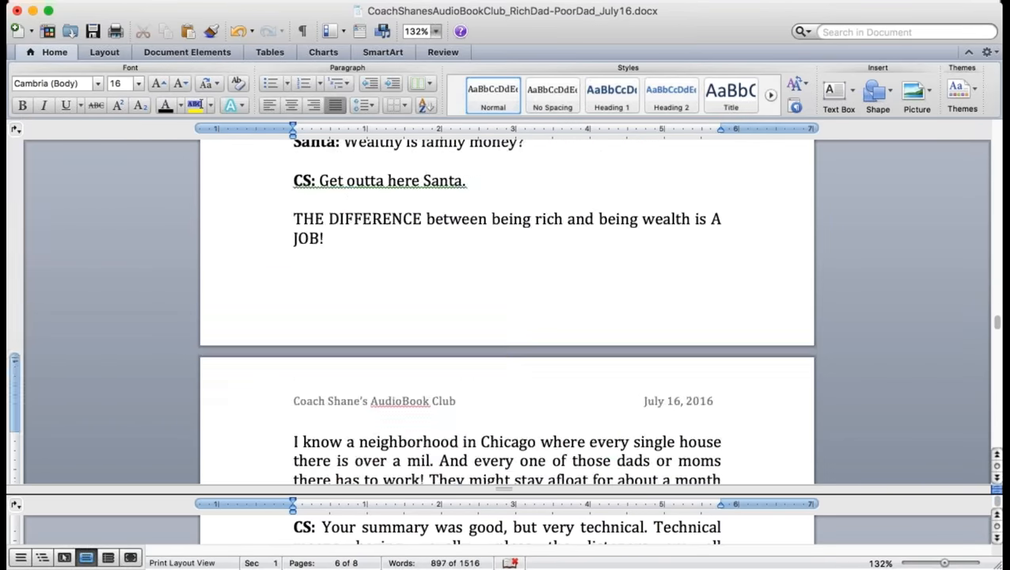
scroll(506, 309, down, 10)
scroll(507, 309, down, 10)
scroll(506, 308, down, 10)
scroll(506, 309, down, 10)
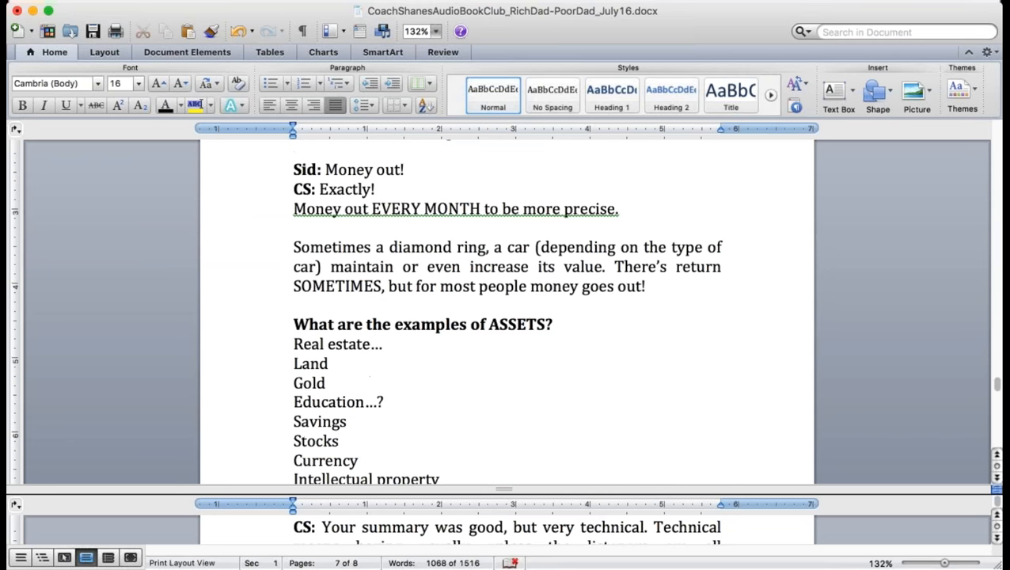
scroll(506, 308, down, 10)
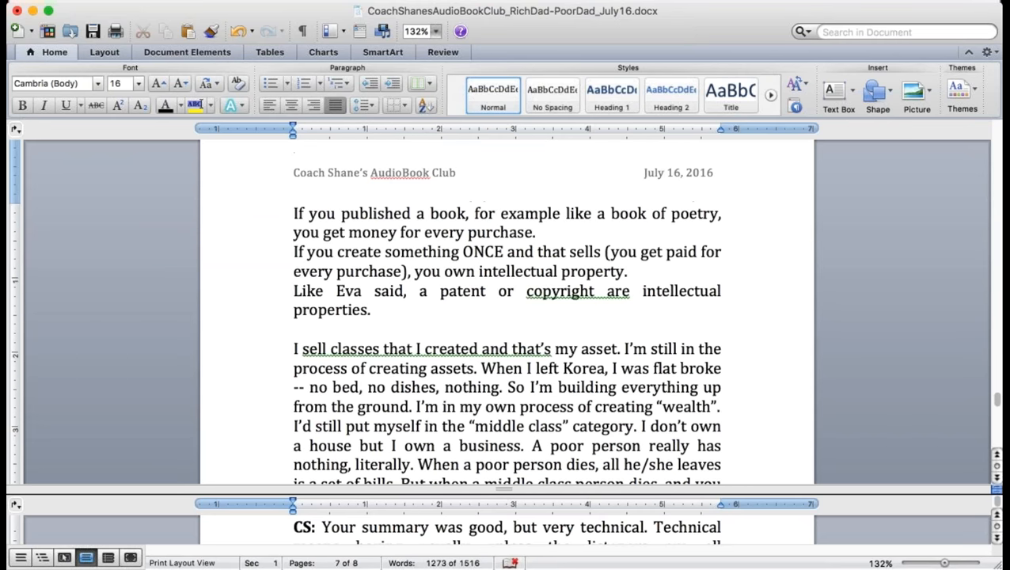
scroll(507, 309, down, 5)
scroll(507, 309, up, 5)
scroll(518, 395, down, 10)
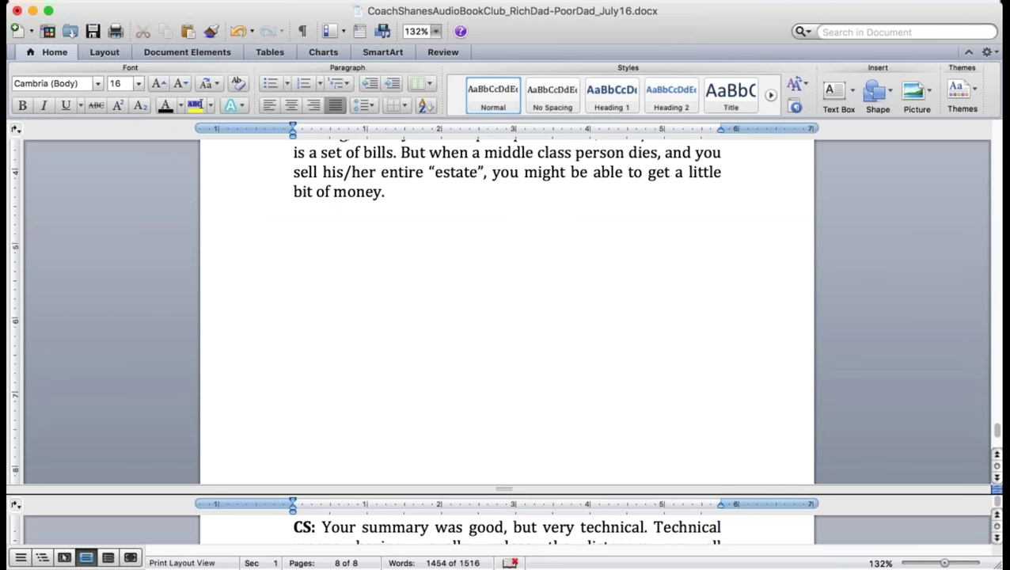
click(92, 31)
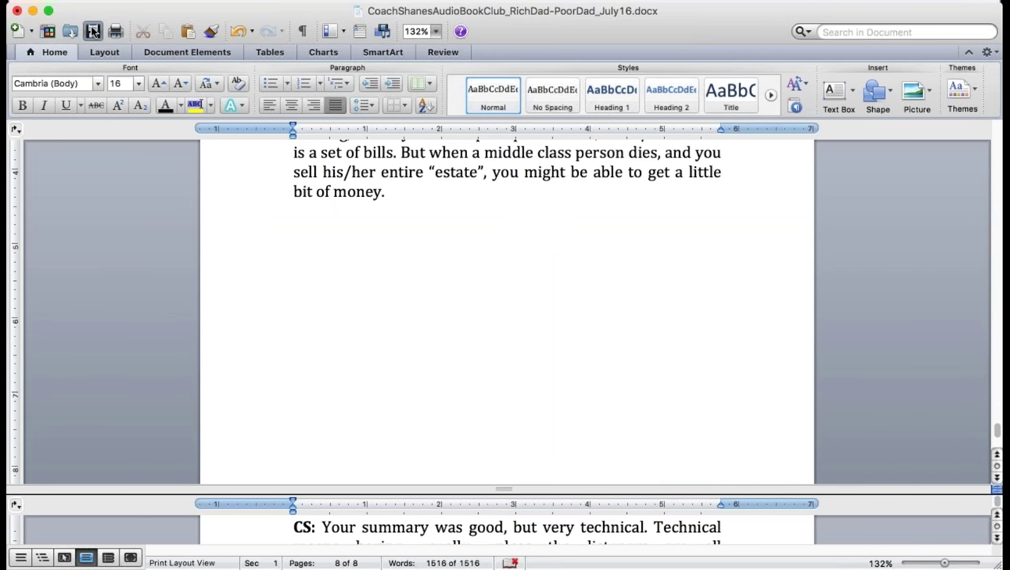
scroll(585, 214, up, 10)
click(598, 219)
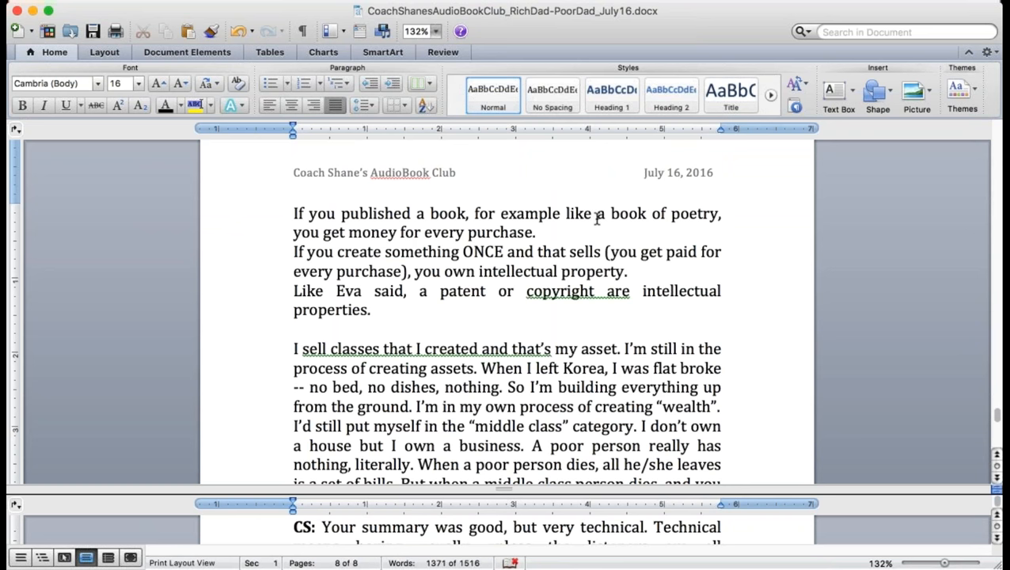
key(Down)
key(Down)
key(Down)
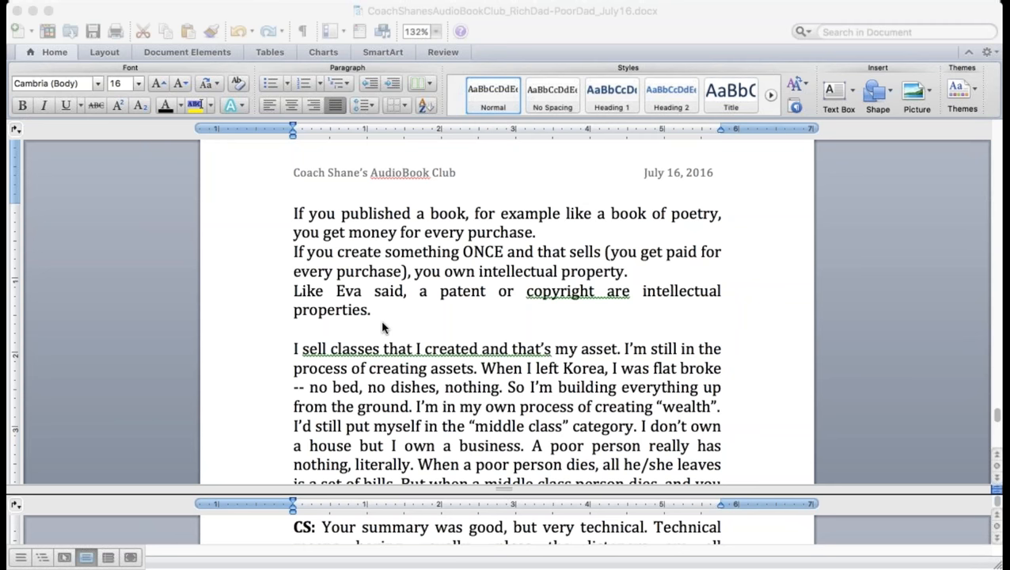
click(136, 326)
scroll(145, 326, down, 10)
scroll(145, 326, down, 10)
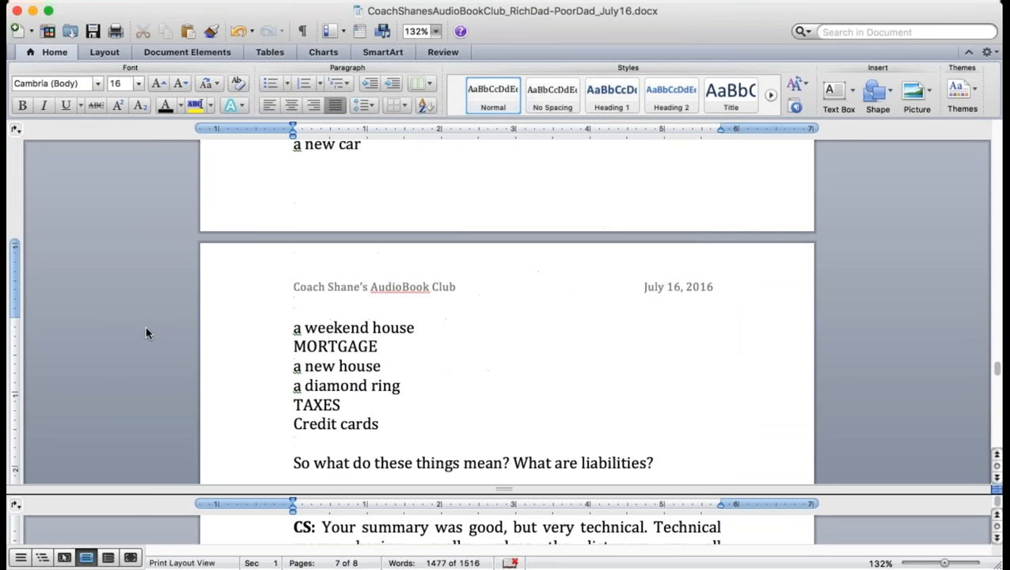
scroll(145, 326, up, 8)
scroll(145, 326, up, 8)
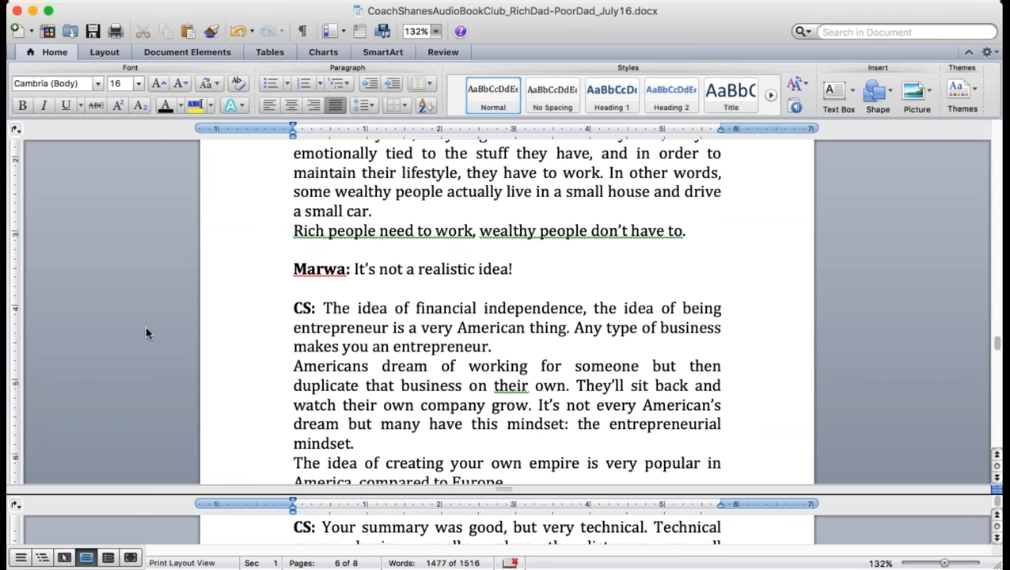
scroll(145, 326, up, 8)
scroll(145, 326, up, 5)
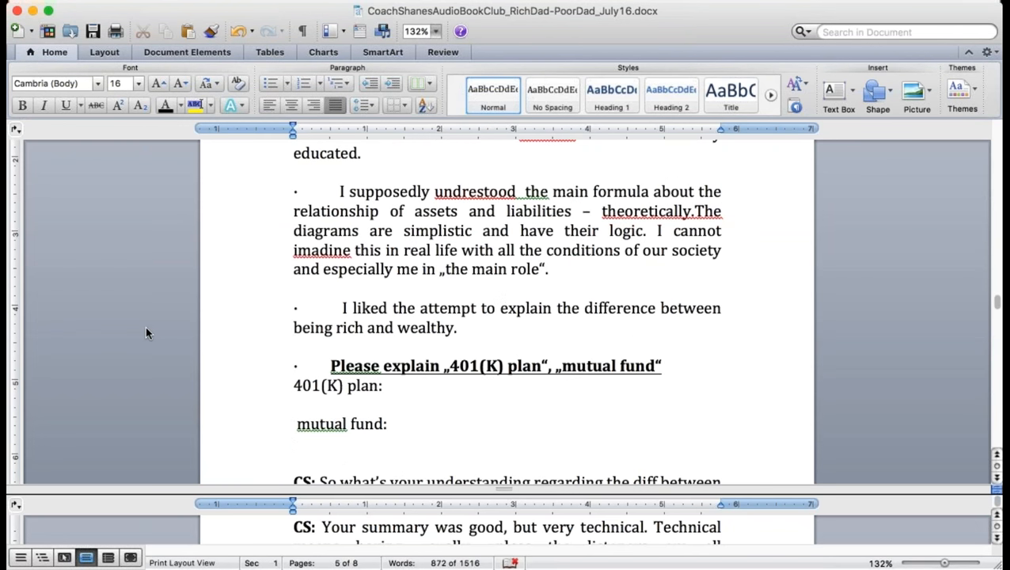
drag(410, 424, 282, 352)
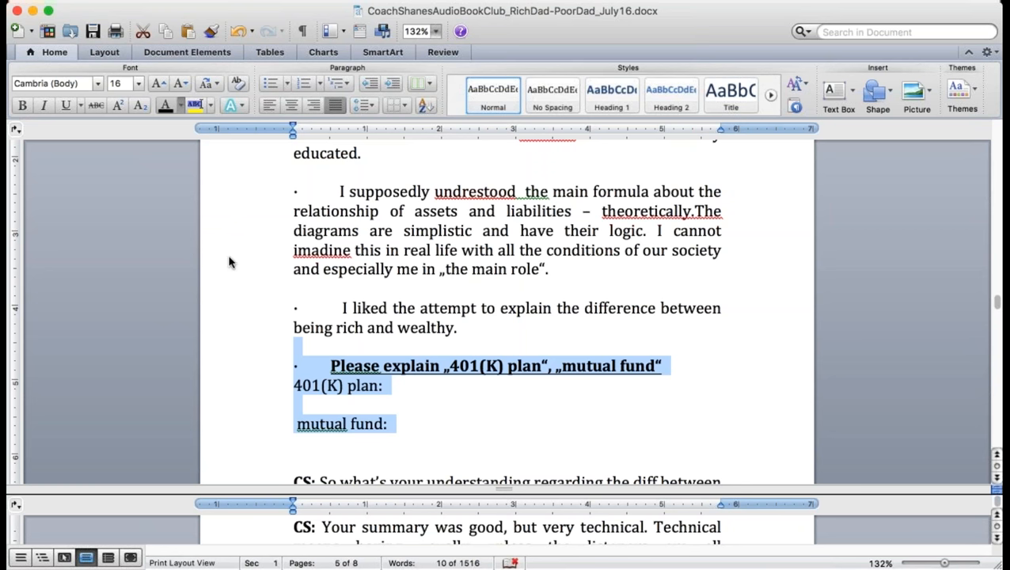
click(166, 106)
click(439, 422)
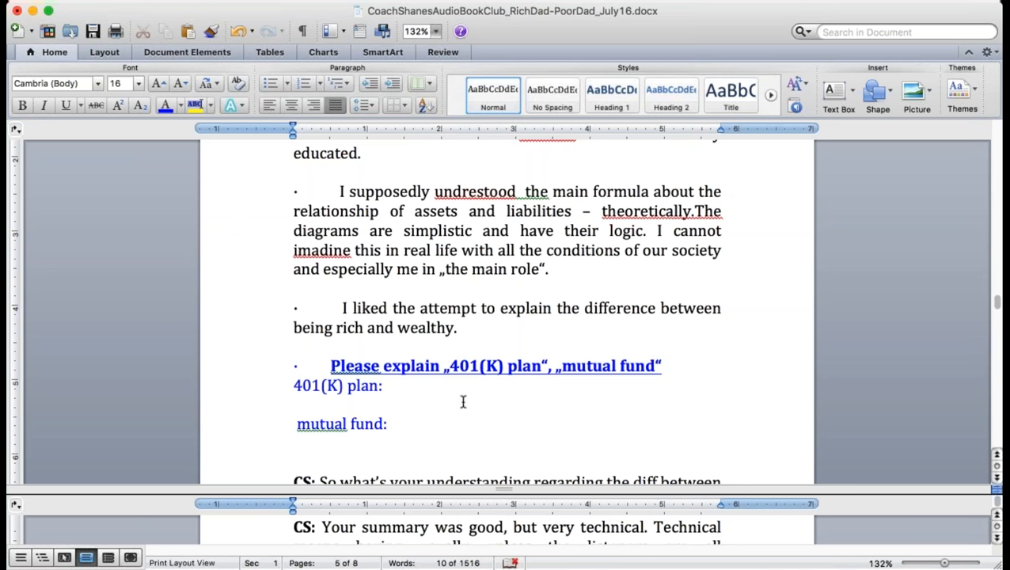
click(456, 387)
text(You read )
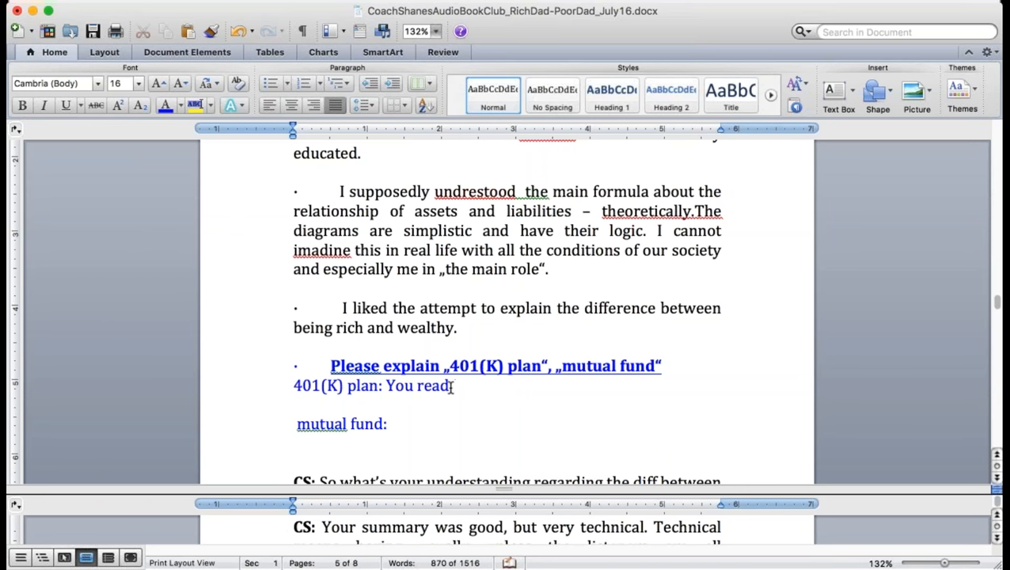
text(it like “)
text(four-)
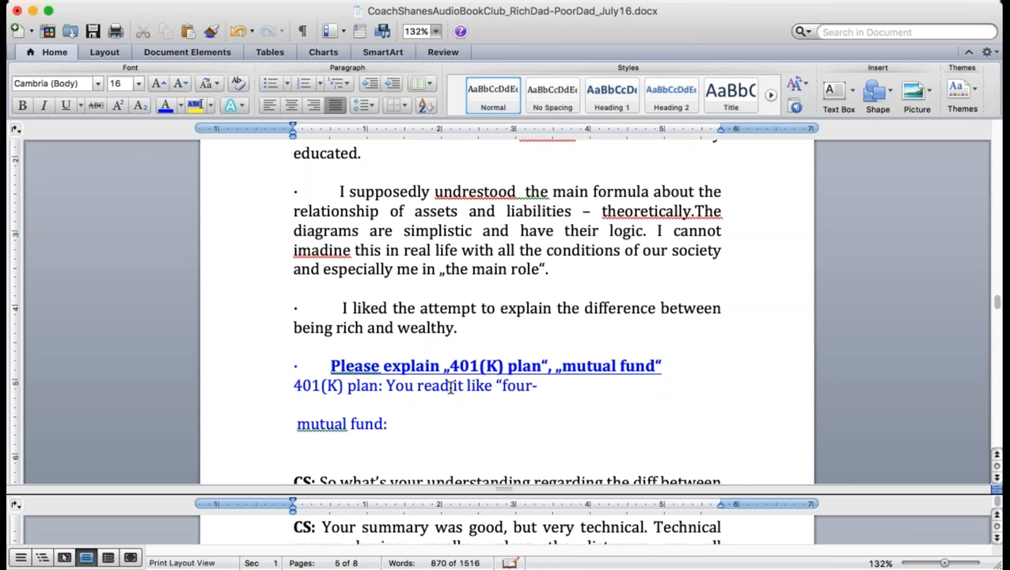
text(oh)
text(-one-)
text(kay pla)
Write the blue 401(K) employer-matching explanation ending 'but that comes later', then a 'mutual fund:' line
key(BackSpace)
key(BackSpace)
key(BackSpace)
text(”)
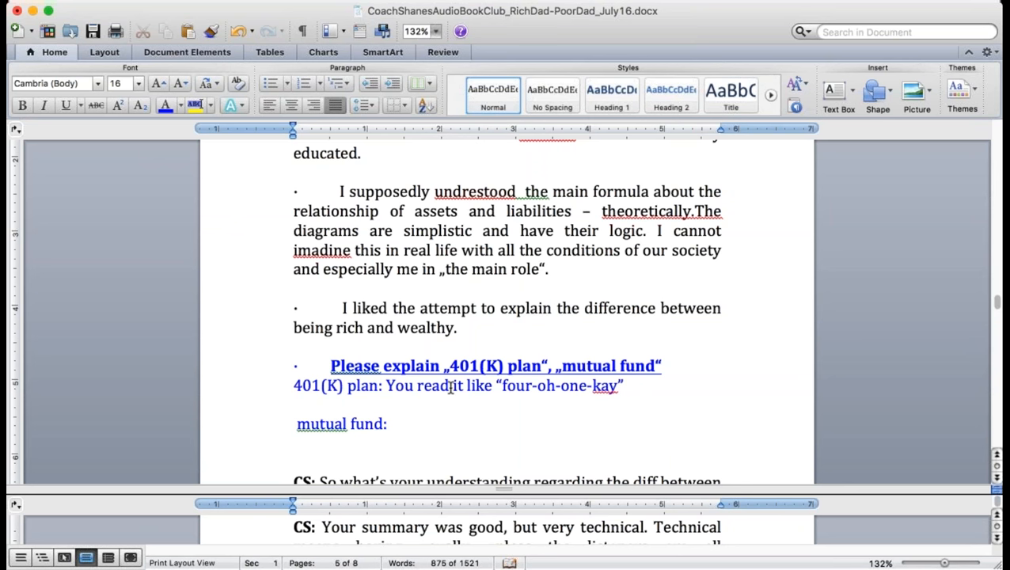
text(.)
text( It's)
text( a reitrement )
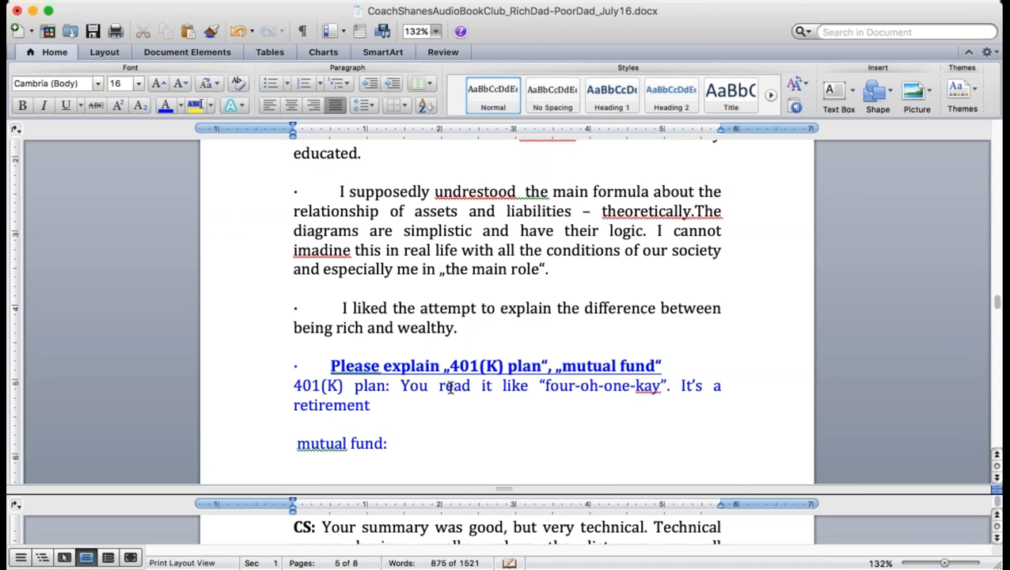
text(plan?)
key(BackSpace)
text(.)
text( Every month I)
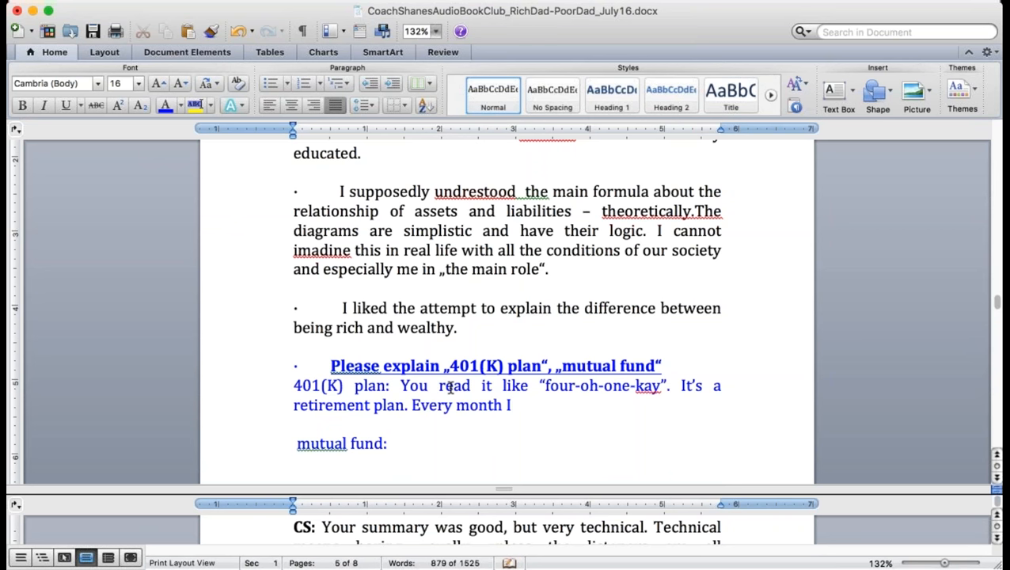
text( get)
text( my paycheck and)
text( put)
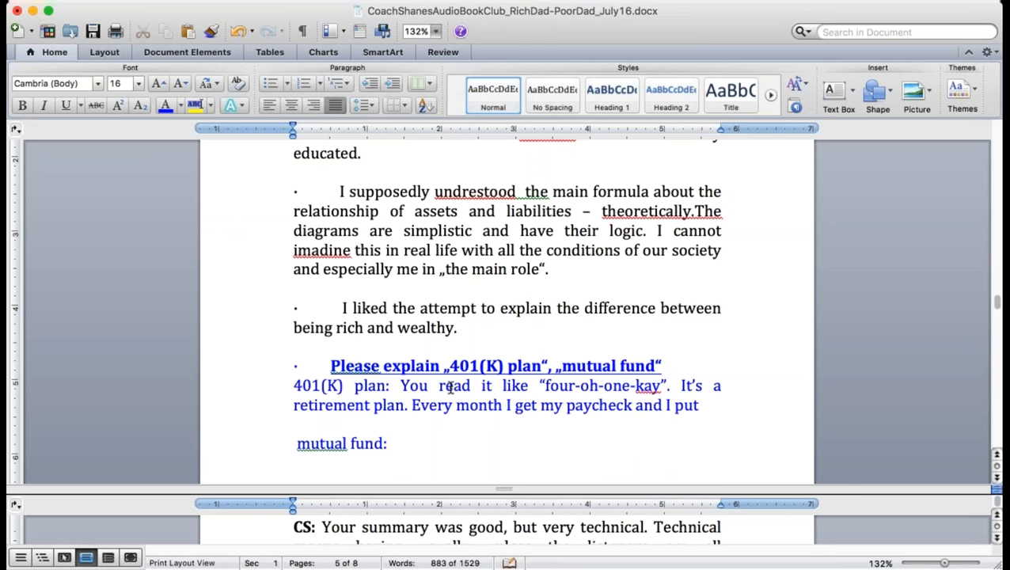
text( some money in t)
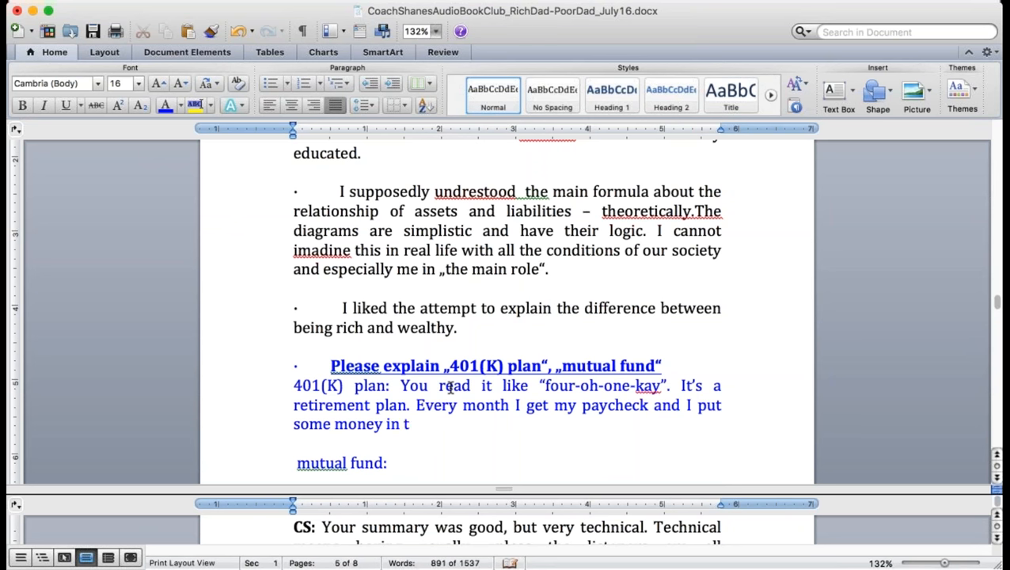
text(he plan and my em)
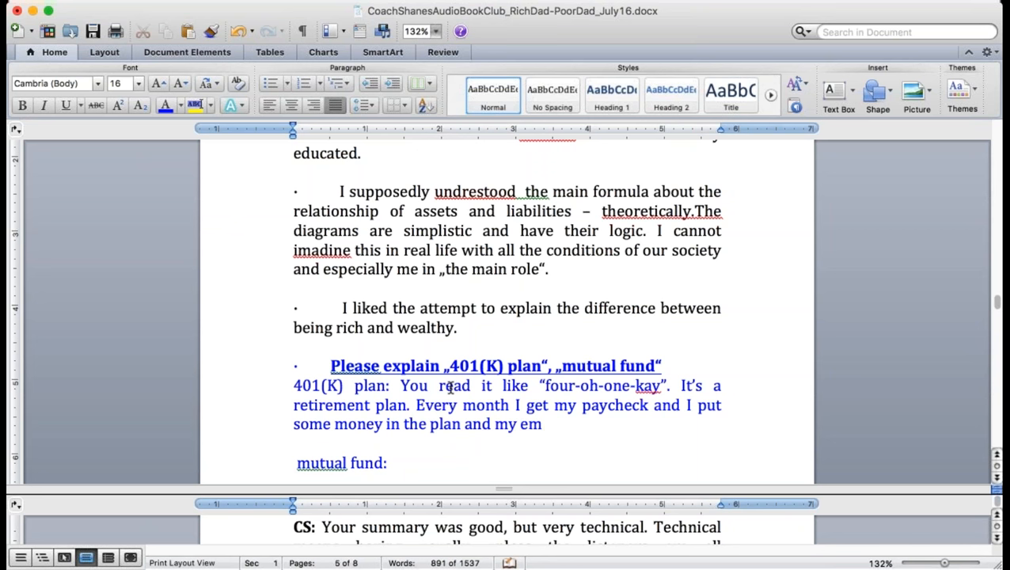
text(ployer will pu)
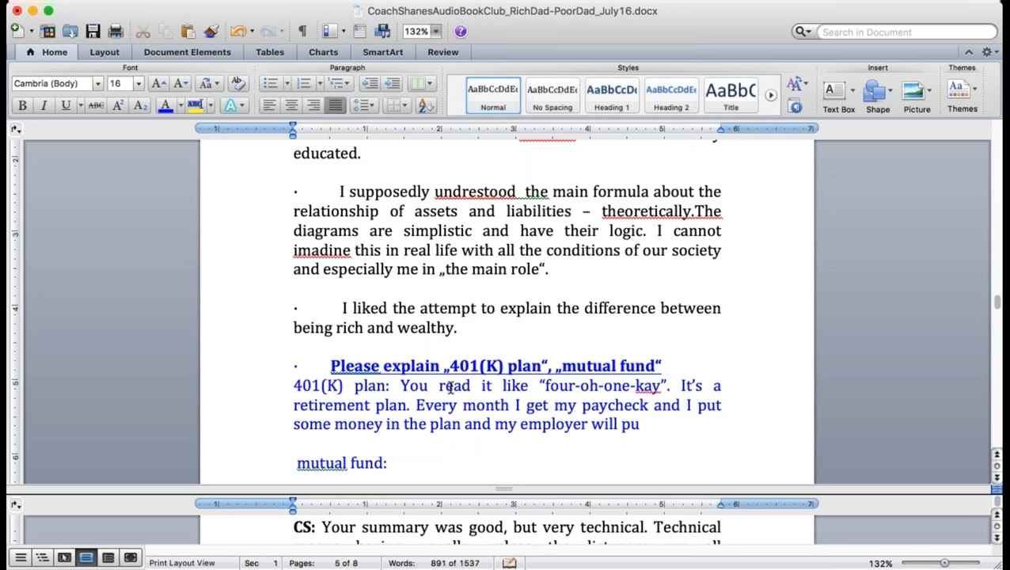
text(t some o)
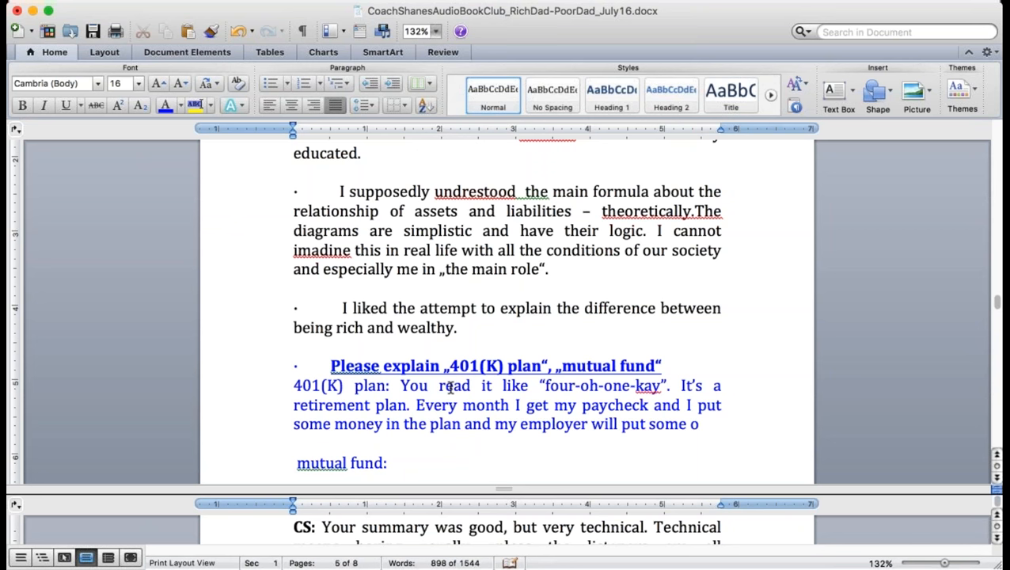
key(BackSpace)
text(money in their)
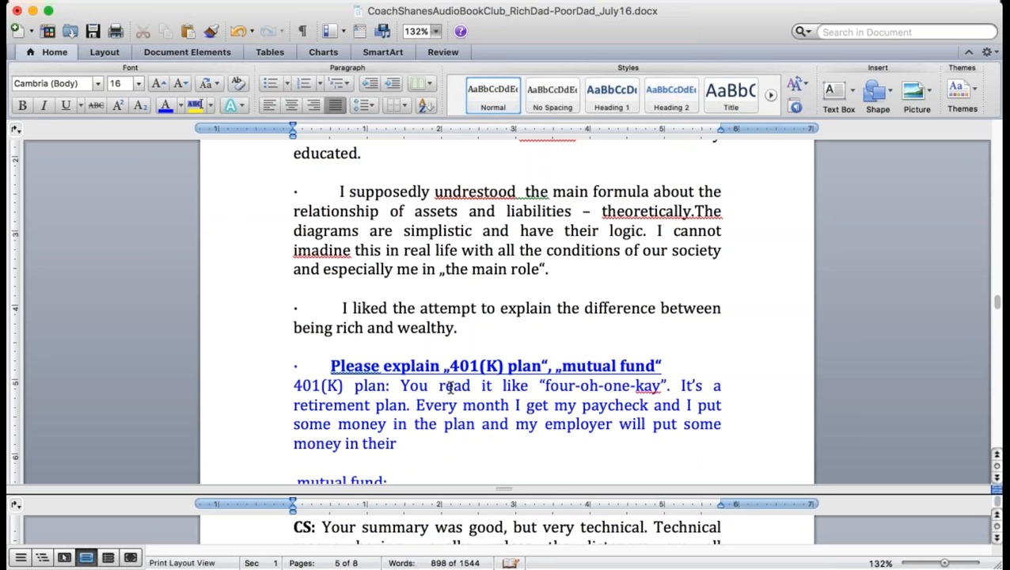
text( o)
key(BackSpace)
key(BackSpace)
text(t)
key(BackSpace)
key(BackSpace)
key(BackSpace)
text(re, too)
key(BackSpace)
text(o)
text(. If you save 100 bucks, your employer will match the)
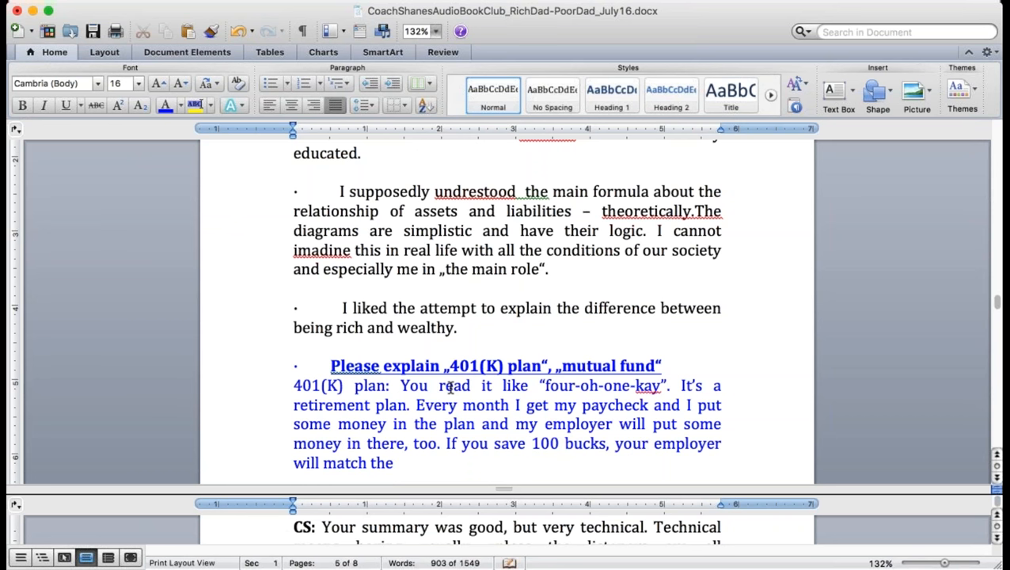
key(BackSpace)
text(at amount.)
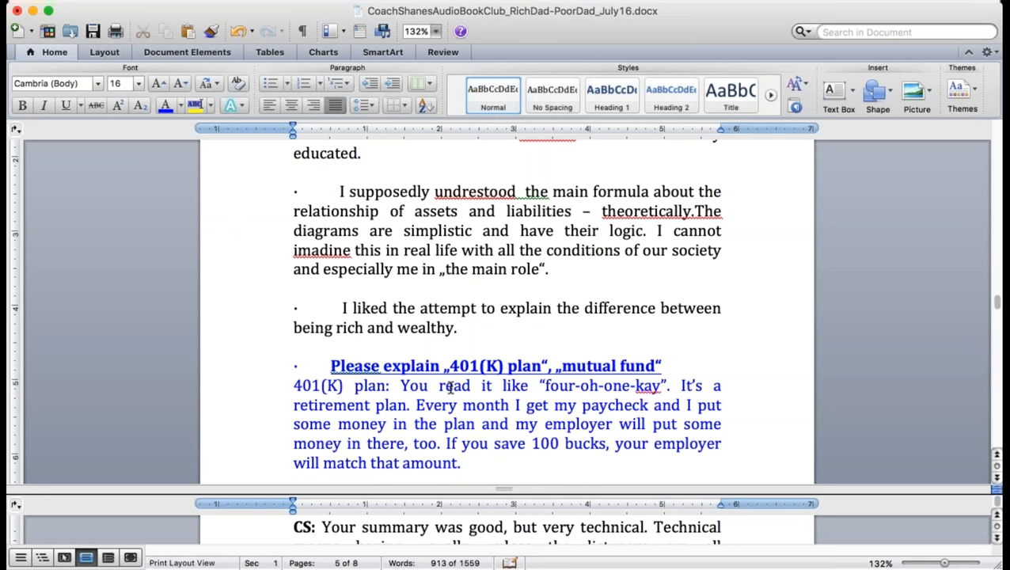
text( When you quit the c)
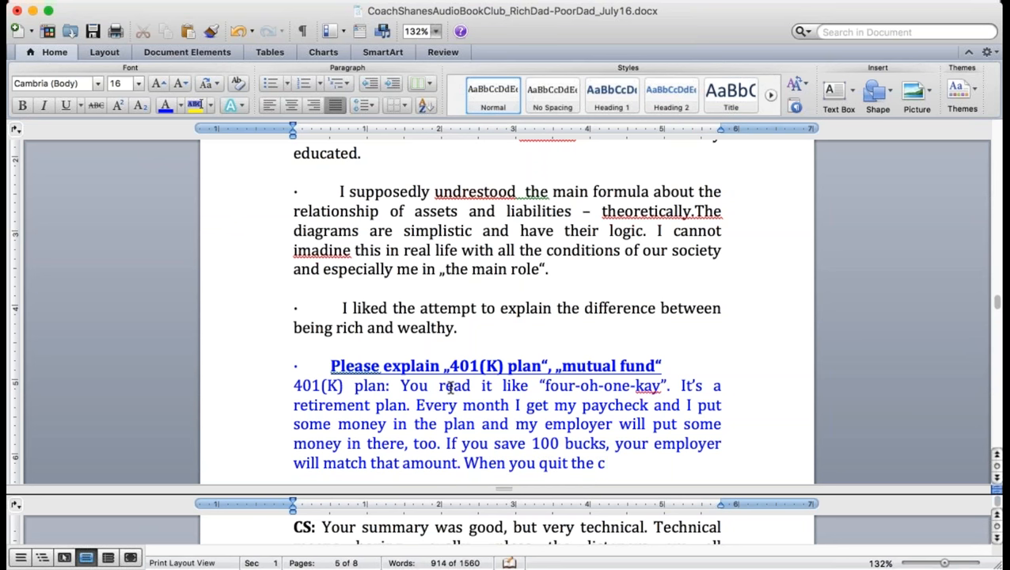
text(ompany,)
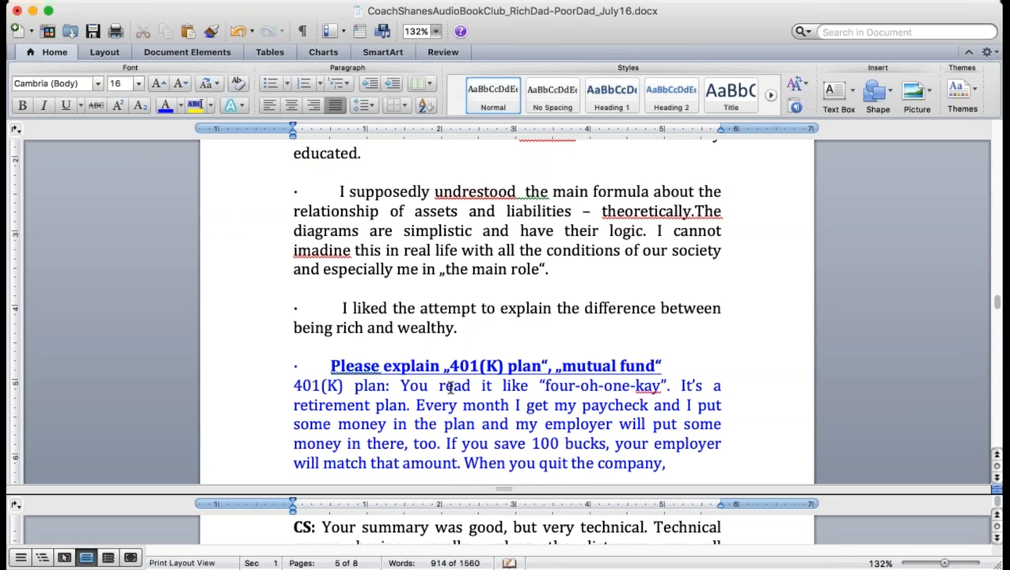
text( you get)
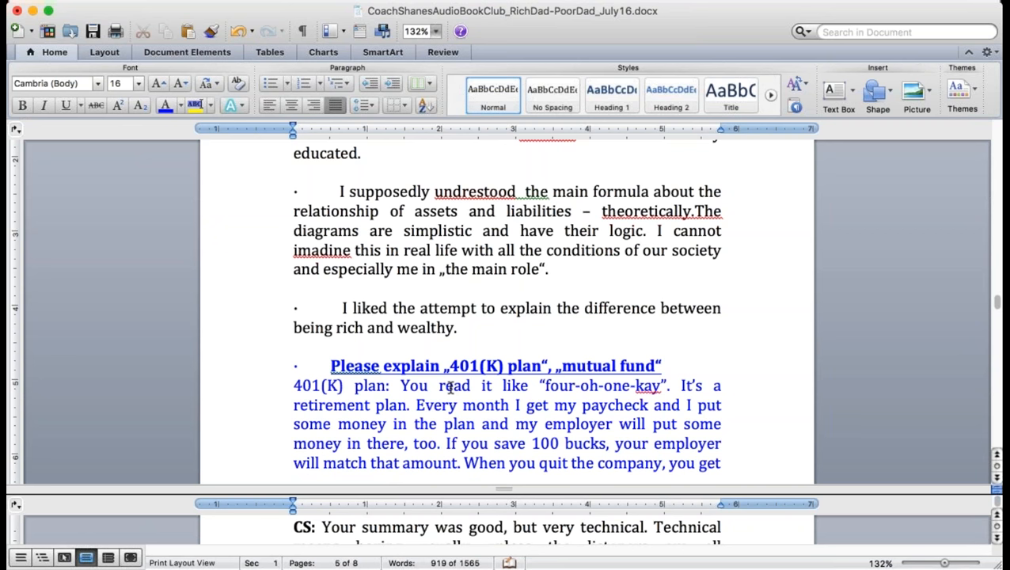
text( that 4)
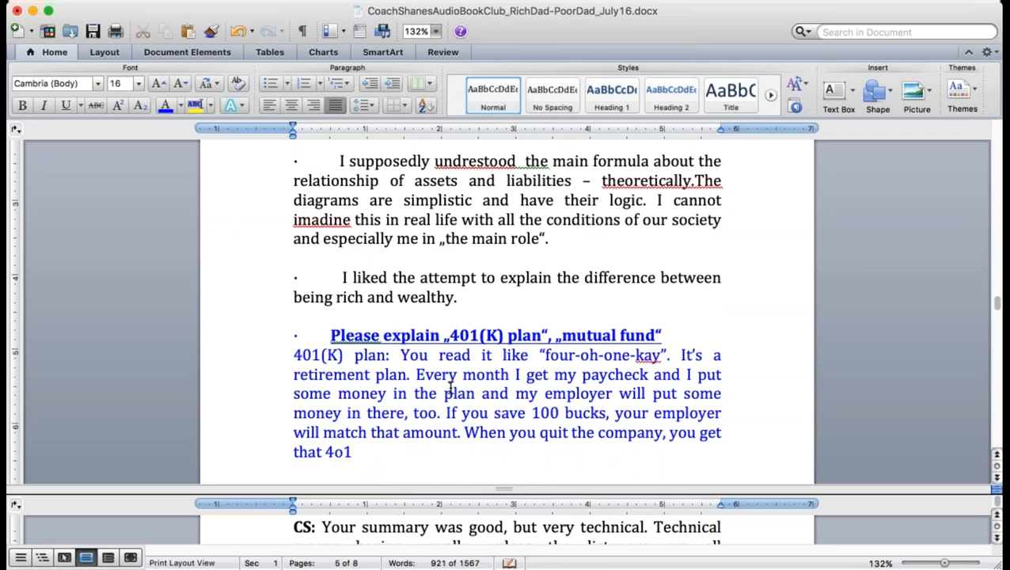
text(01)
text(K plan.)
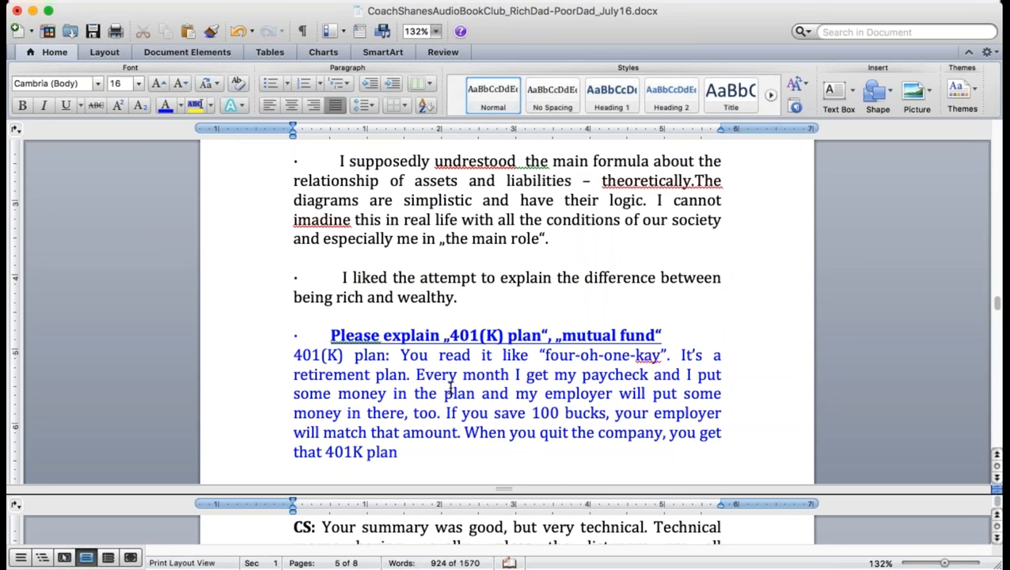
text( You)
text( still have to pay taxe)
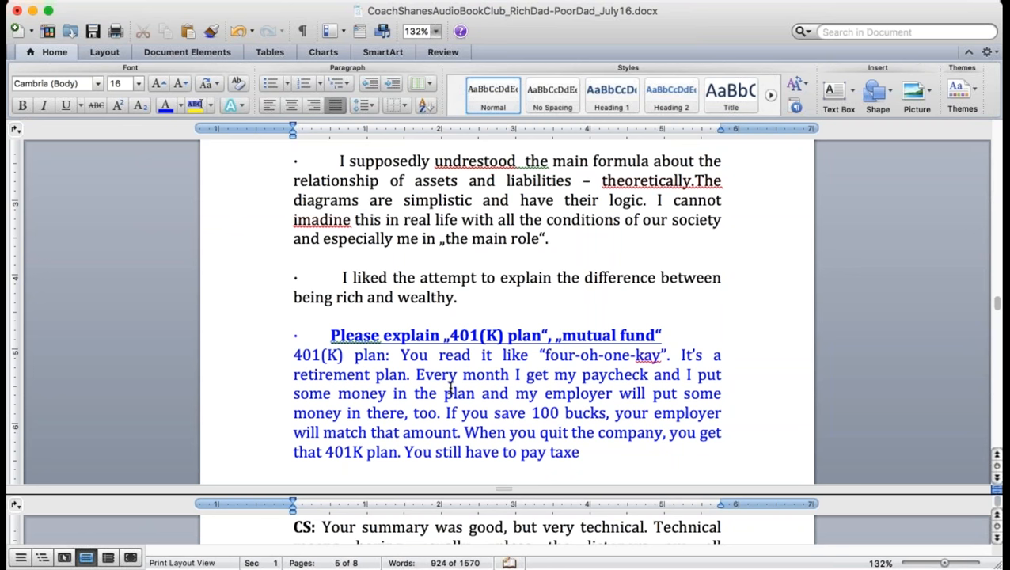
text(s but that)
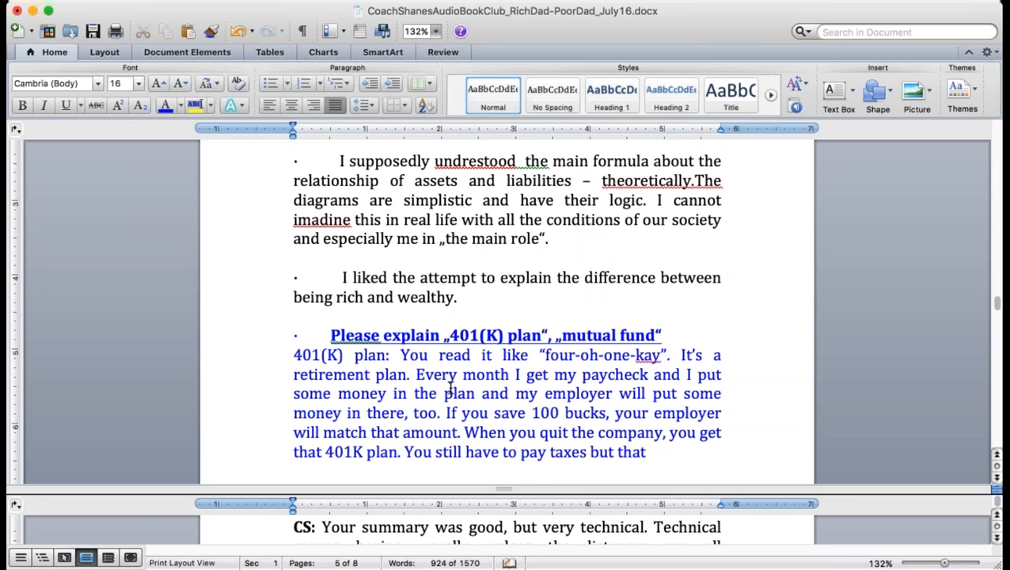
text( comes later.)
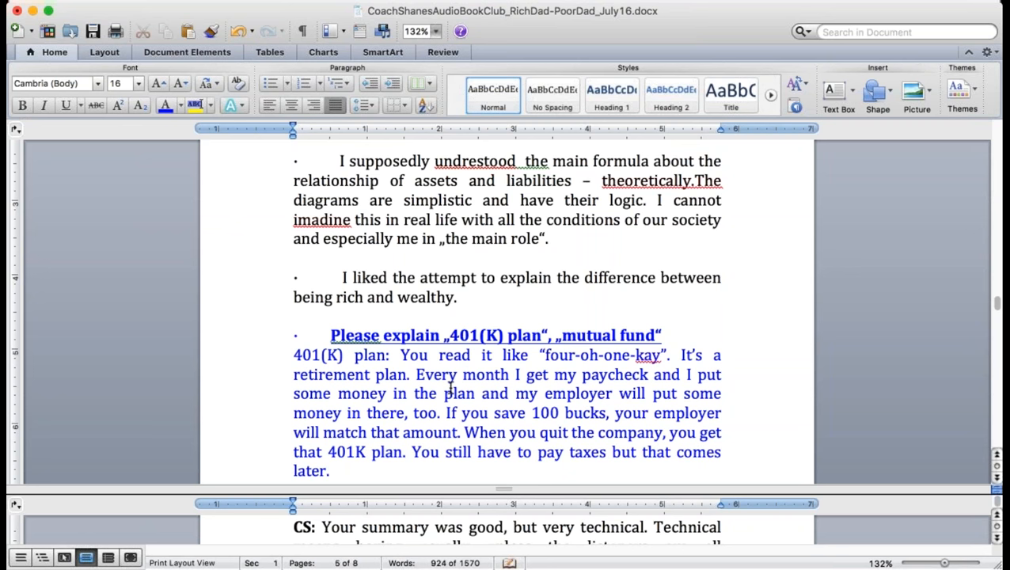
scroll(450, 385, down, 2)
scroll(449, 385, down, 2)
scroll(443, 380, down, 2)
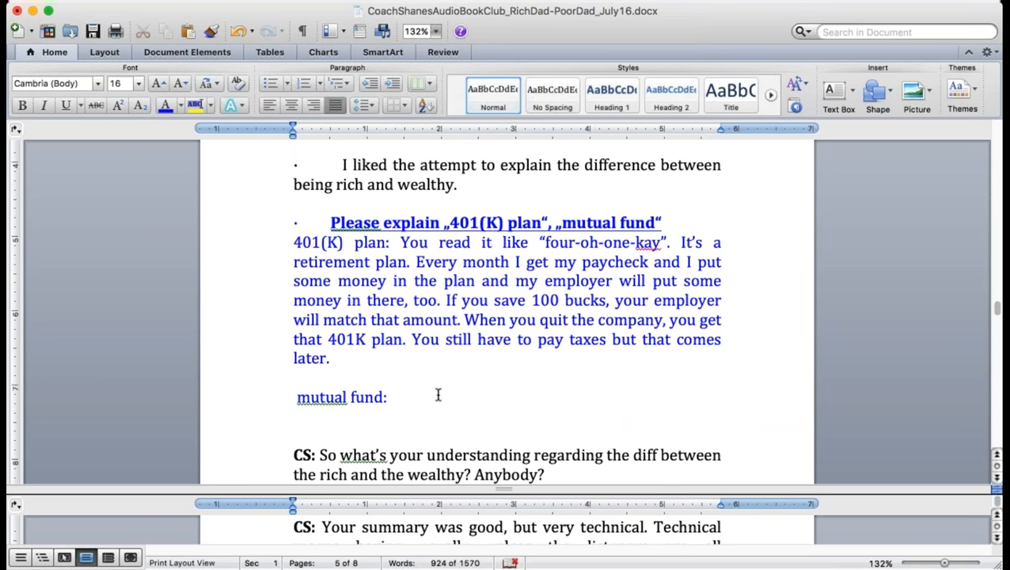
Write after 'mutual fund:' that funds hold banks, internet stocks and coffee shop stocks, ending 'Asian economies are good.'
click(438, 396)
text(A mutual fund)
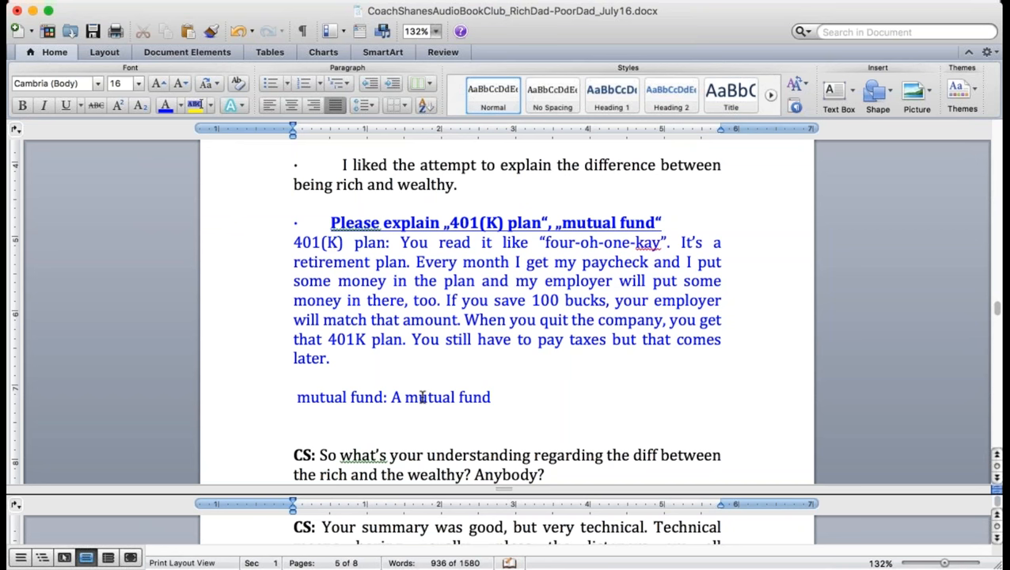
text(, you have to buy at a bank or a fin)
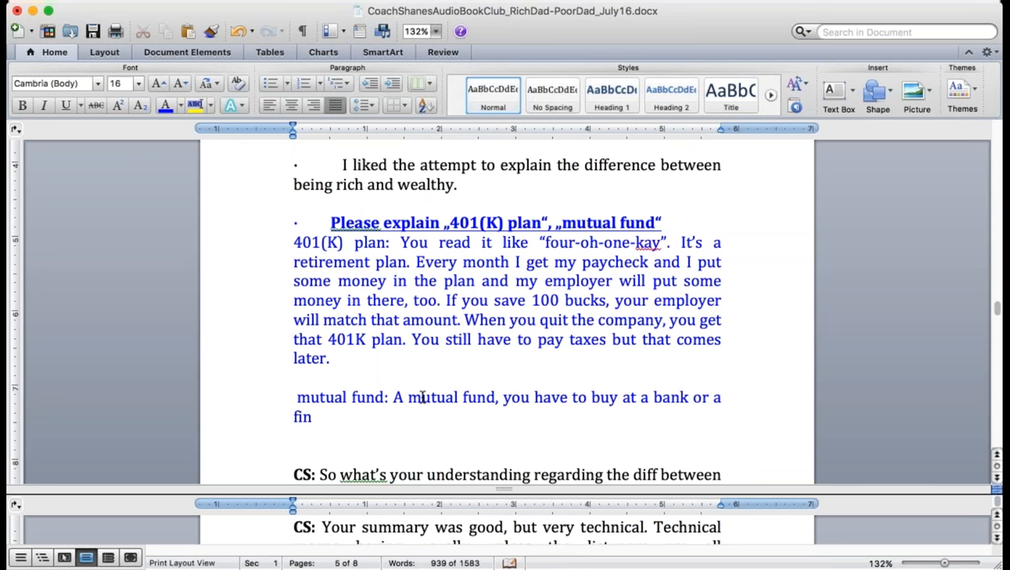
text(ancaial company.)
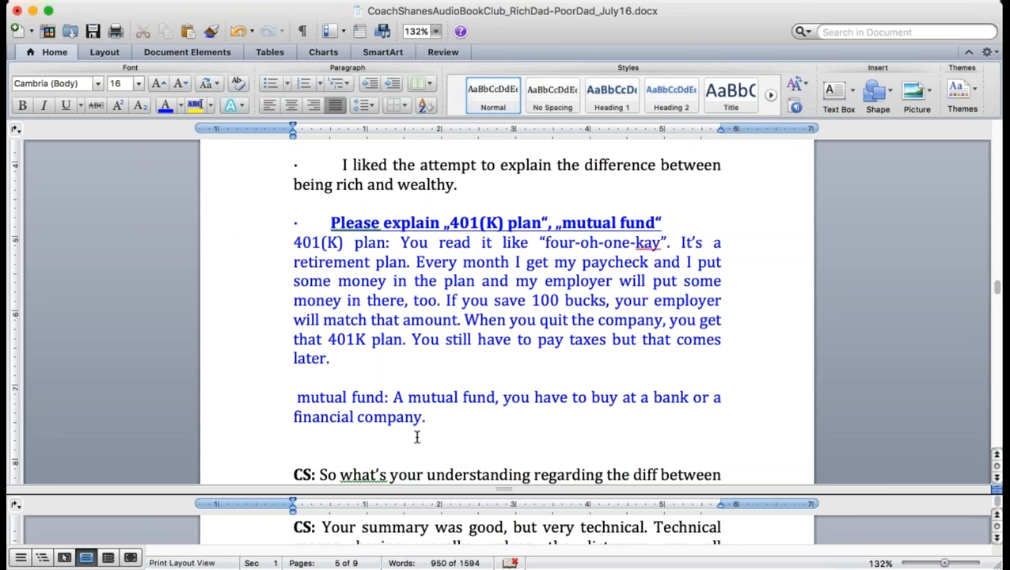
text( Most pe)
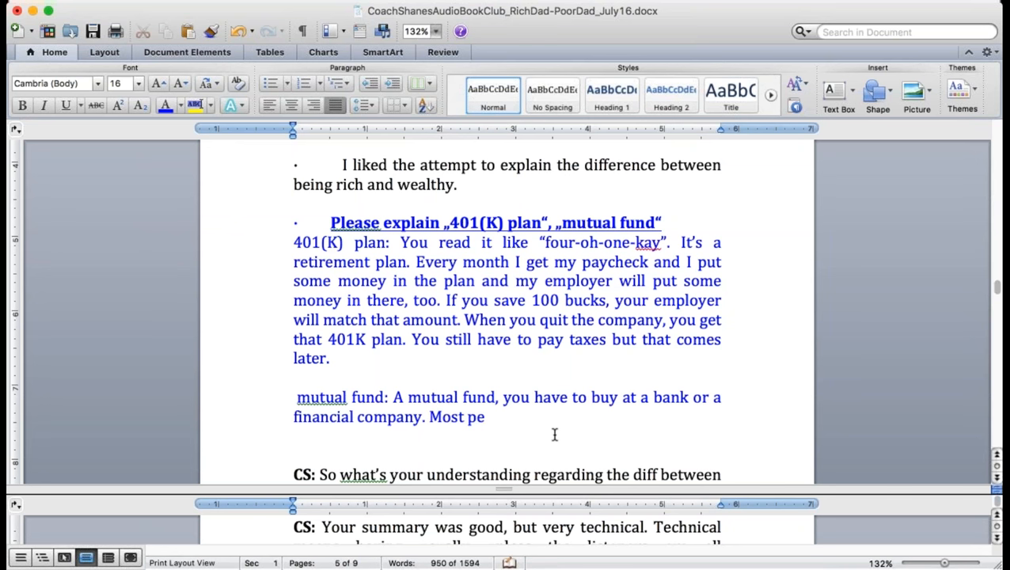
text(ople don't k)
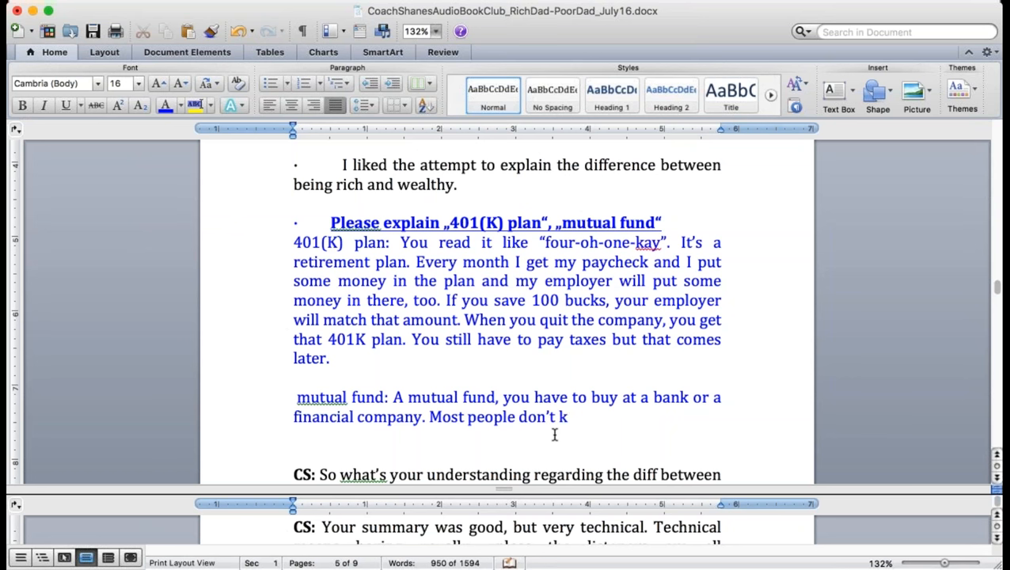
text(now about stocks)
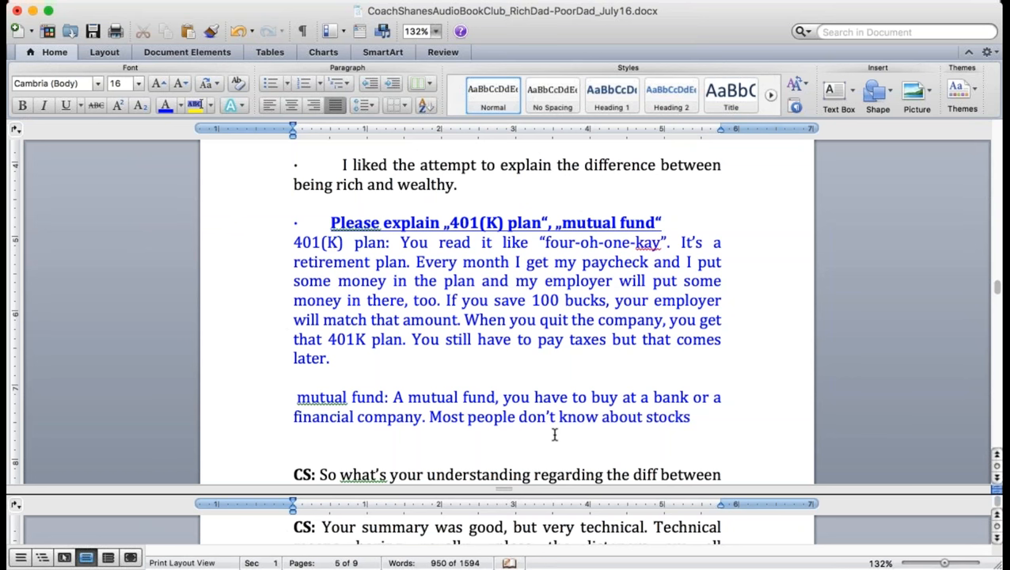
text( ab)
key(BackSpace)
key(BackSpace)
text(but they know internet stocks are good)
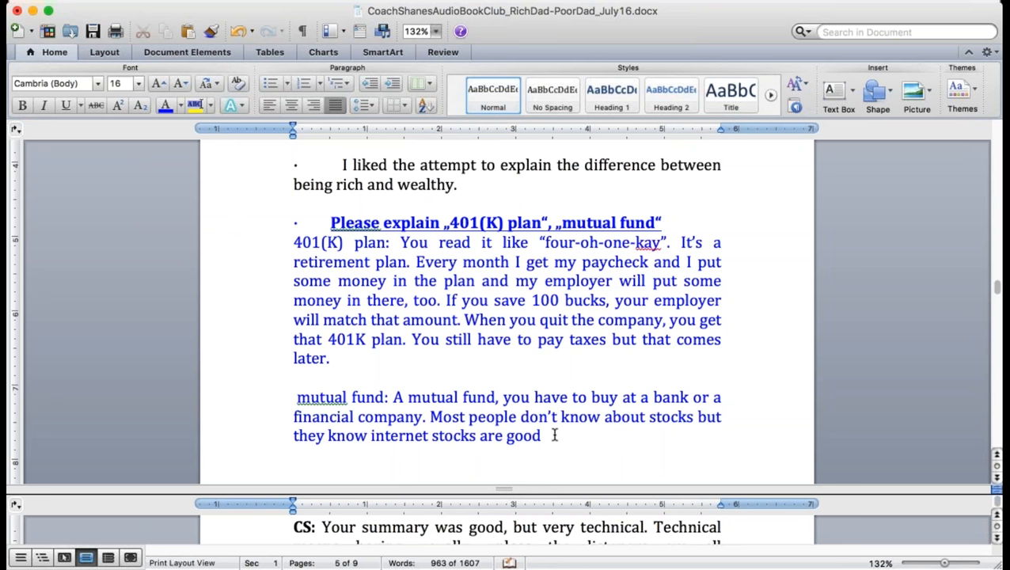
text( or...coffee shops)
key(BackSpace)
text(stocksare)
key(BackSpace)
key(BackSpace)
key(BackSpace)
text(are)
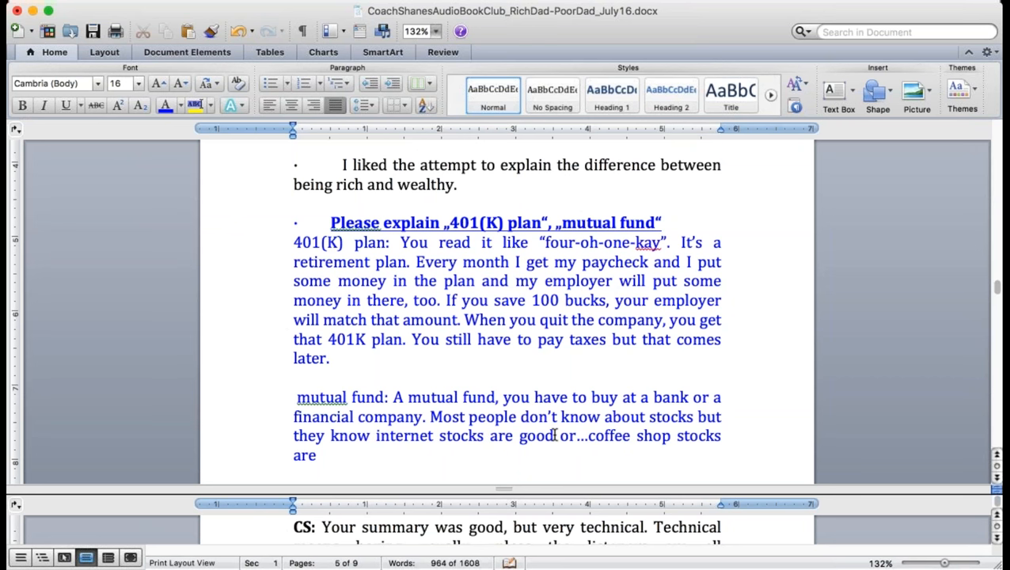
text( good. They a)
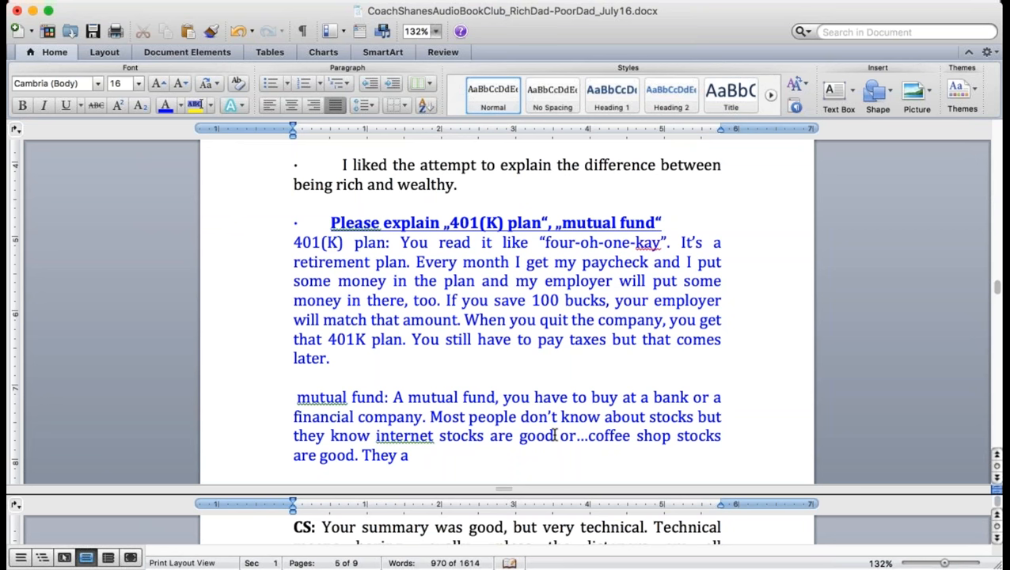
text(lso may know that A)
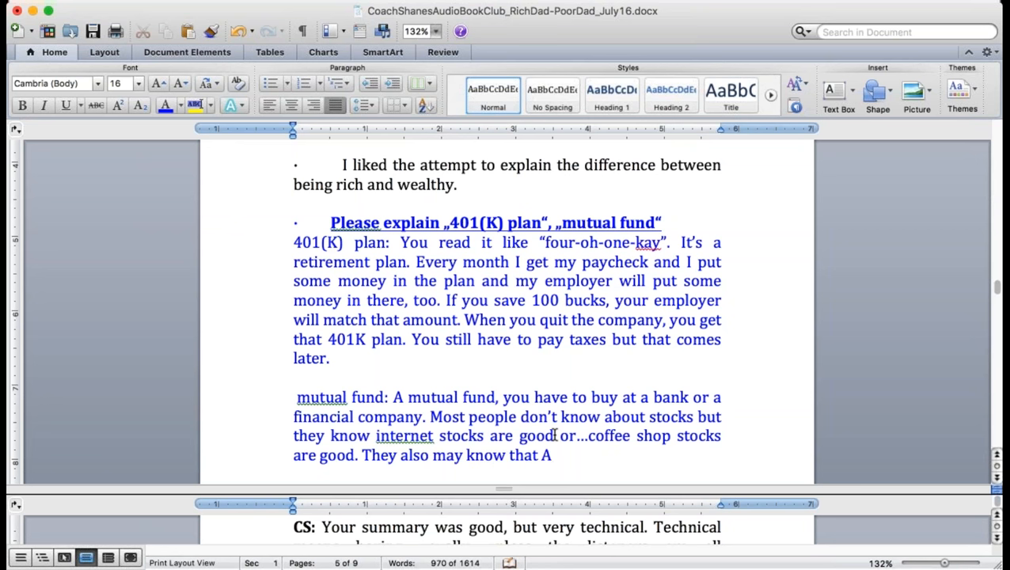
text(sian econom)
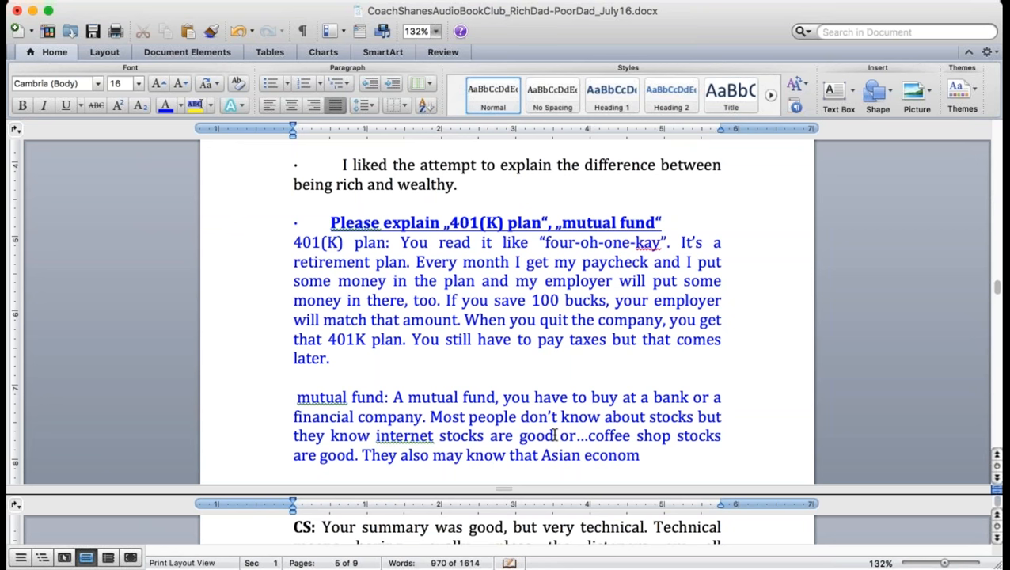
text(ies are good.)
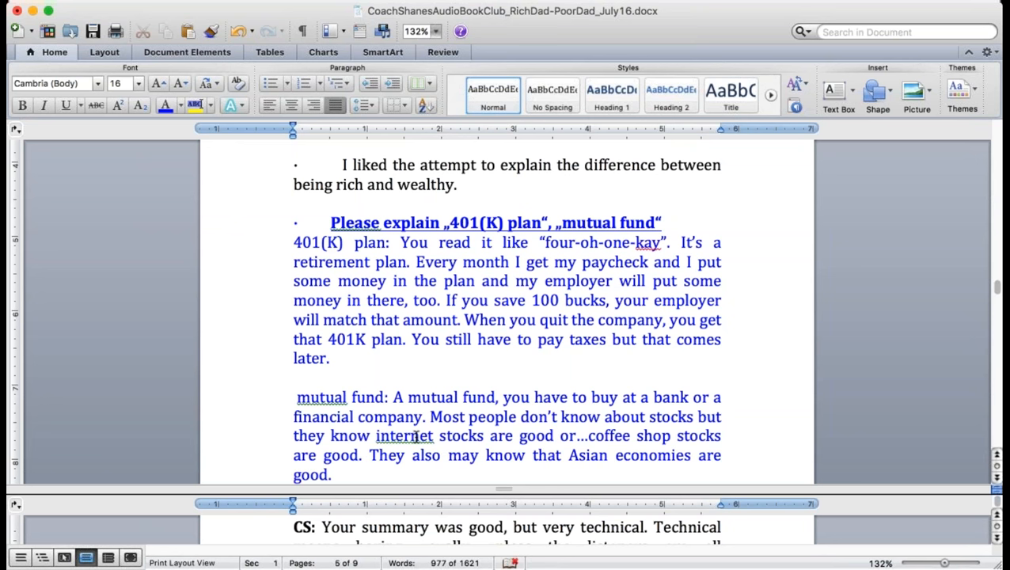
text( So what a mutual)
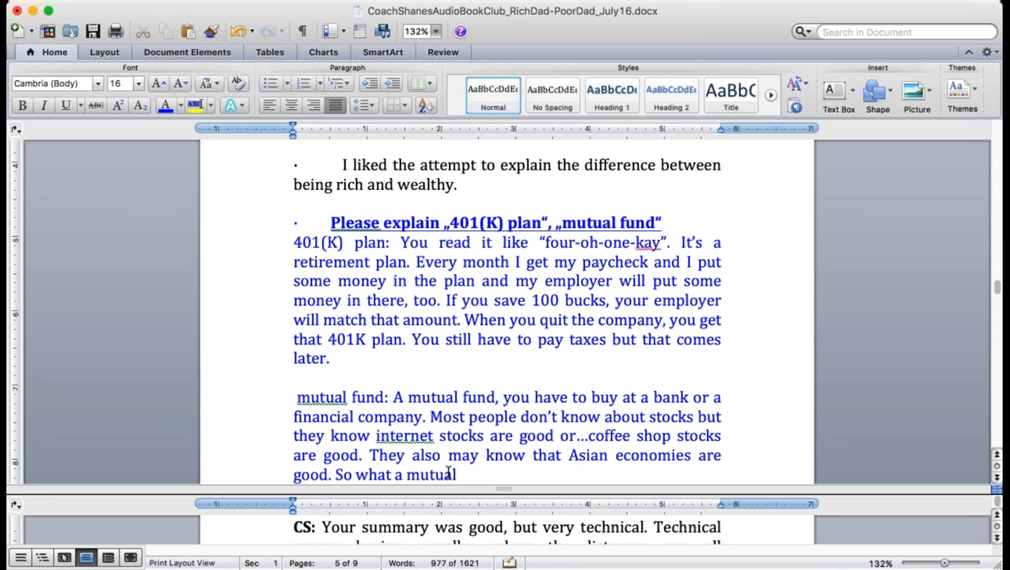
text( fund does is)
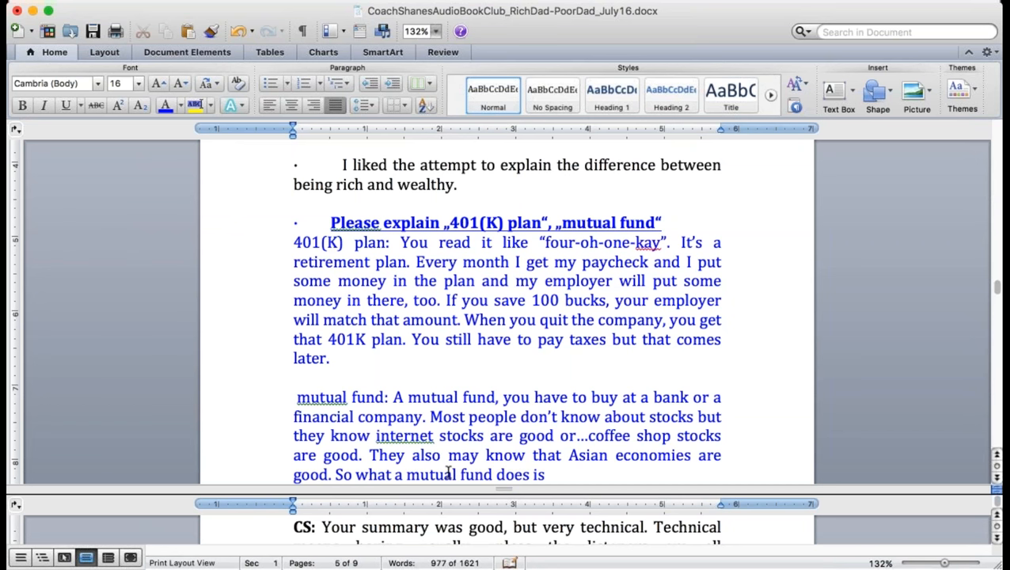
text( the fund buys)
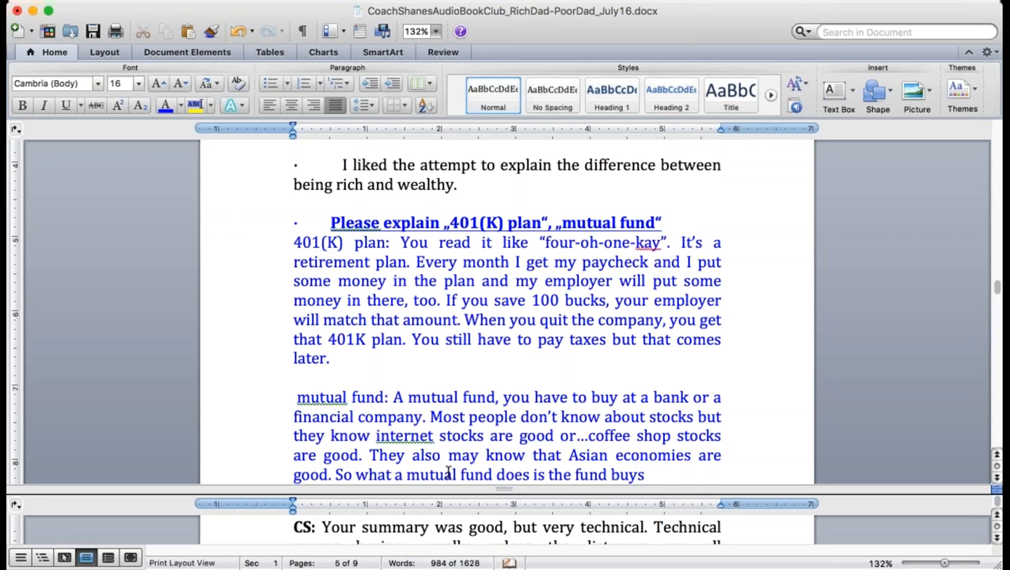
text( ONLY)
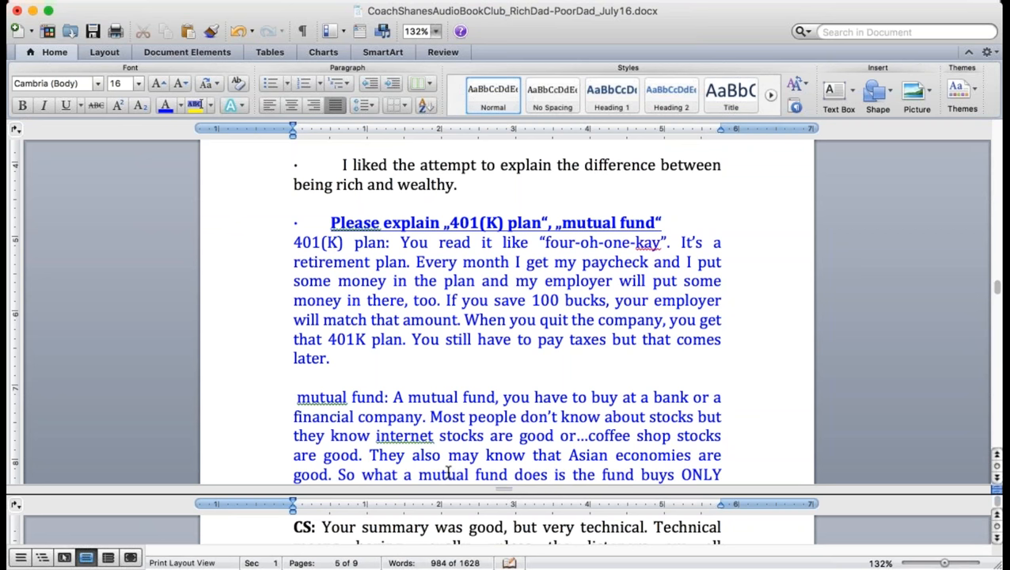
text( internet stocks or)
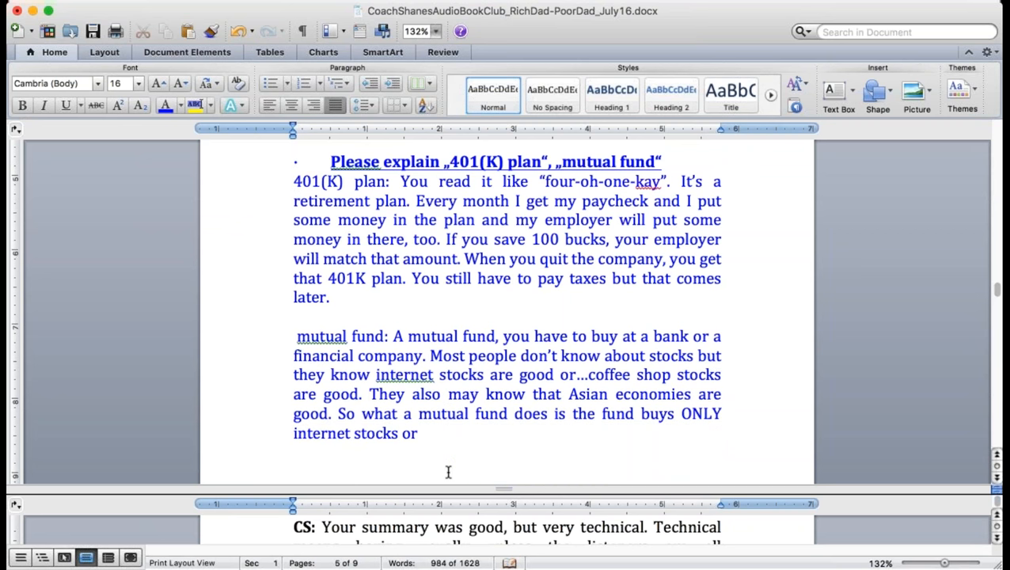
text( ONLY coffe)
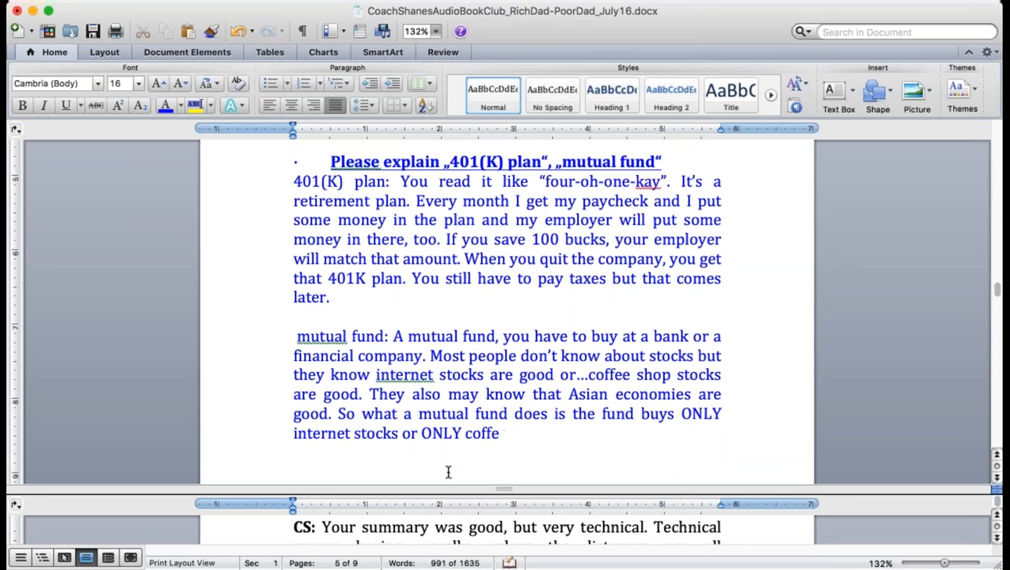
text(e shops)
Continue the answer explaining averaged stock returns and the percentage paid, fixing 'buks' and other typos
key(BackSpace)
key(BackSpace)
text(ps tocs)
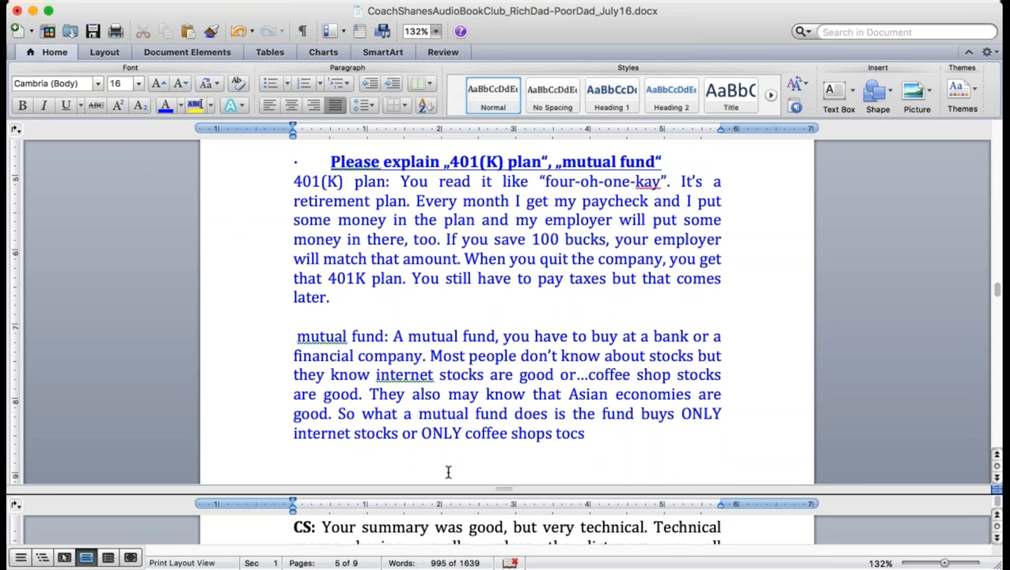
key(BackSpace)
key(BackSpace)
key(BackSpace)
key(BackSpace)
text(stocks)
text(...etc)
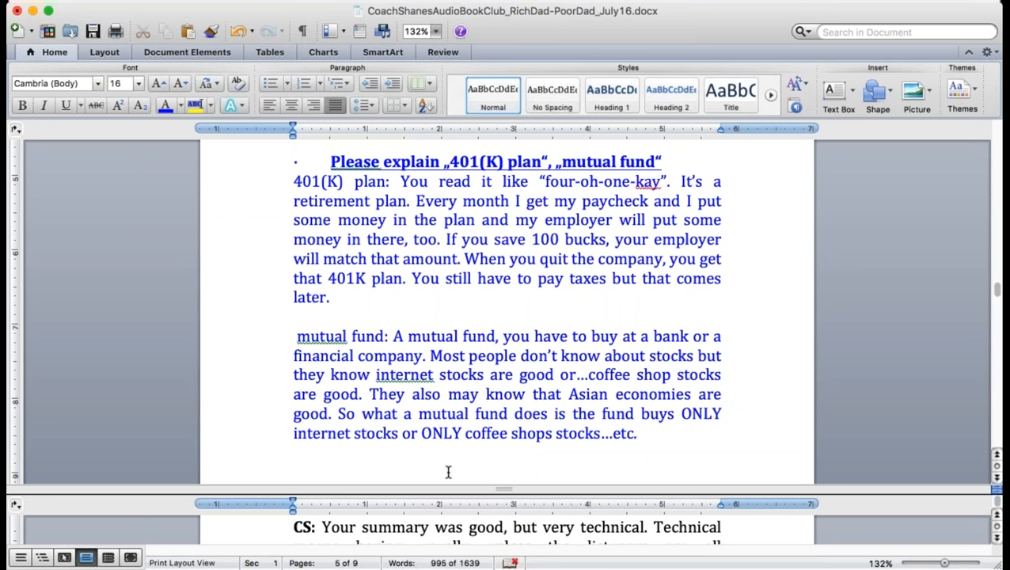
text(They)
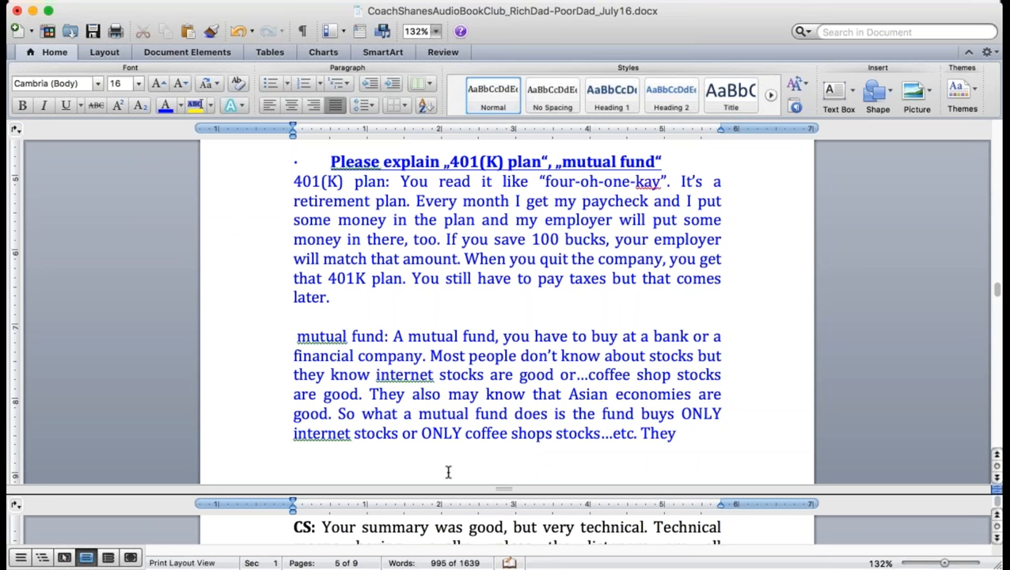
text( tie those stocks together)
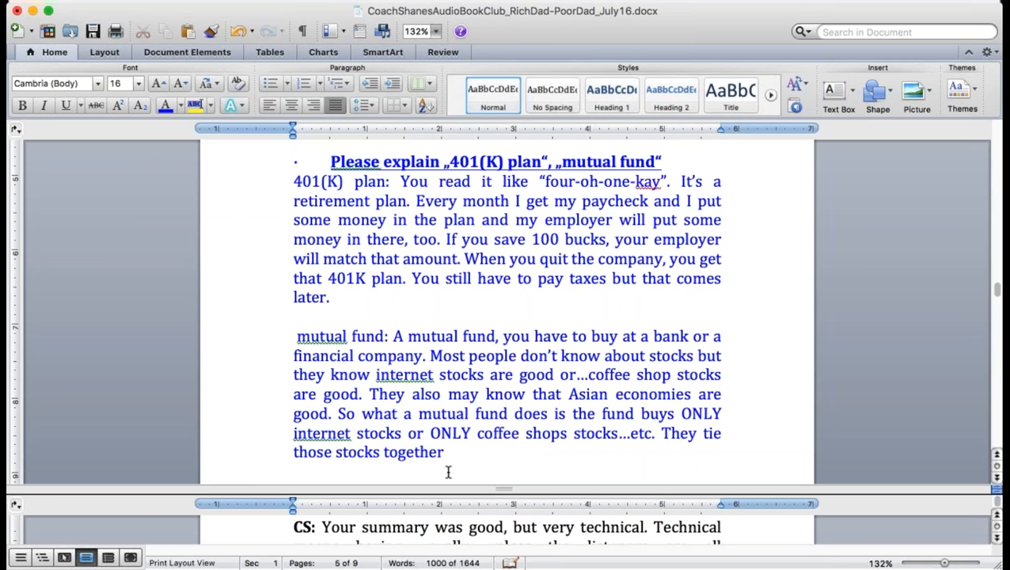
text(..so I can take my)
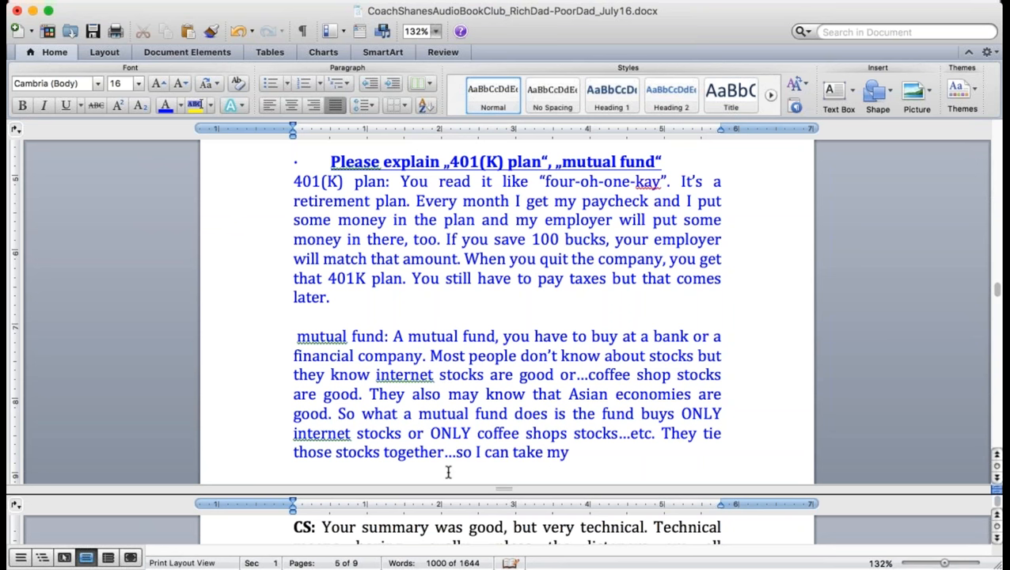
text( 100 bucjs)
key(BackSpace)
key(BackSpace)
key(BackSpace)
text(ks and b)
key(BackSpace)
text(put i)
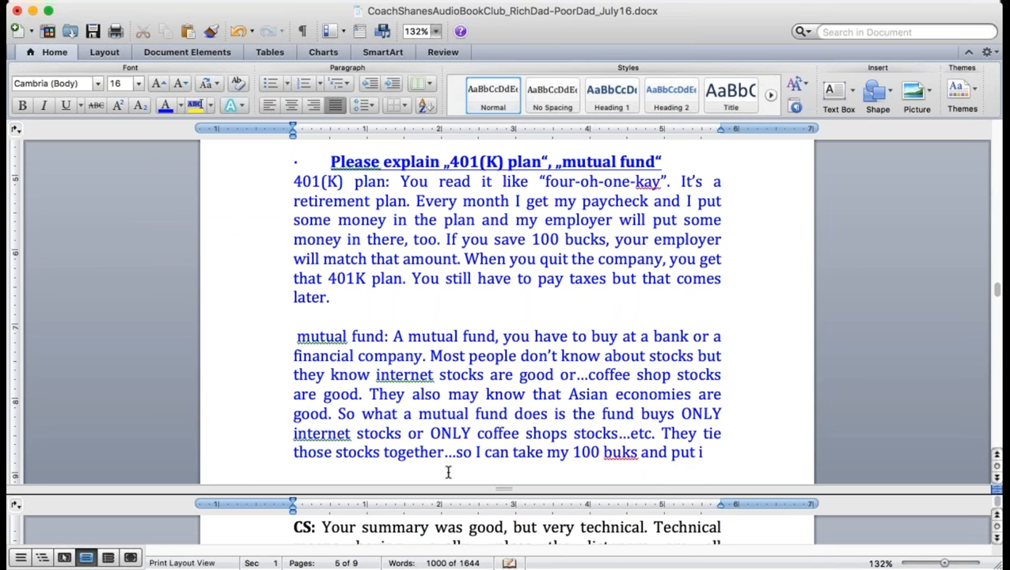
text(t into the Asian)
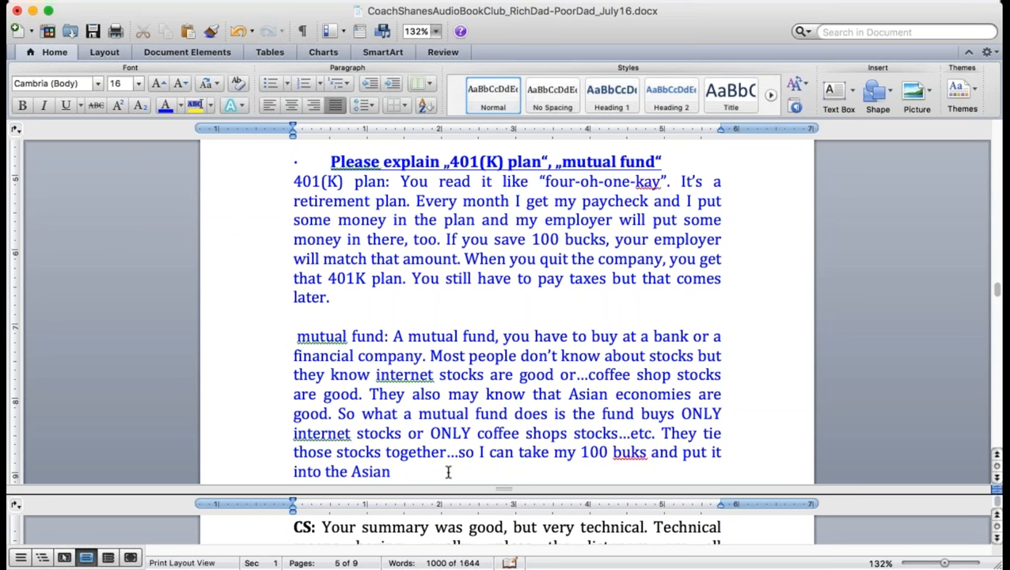
text( stock mutuc)
text(al fund)
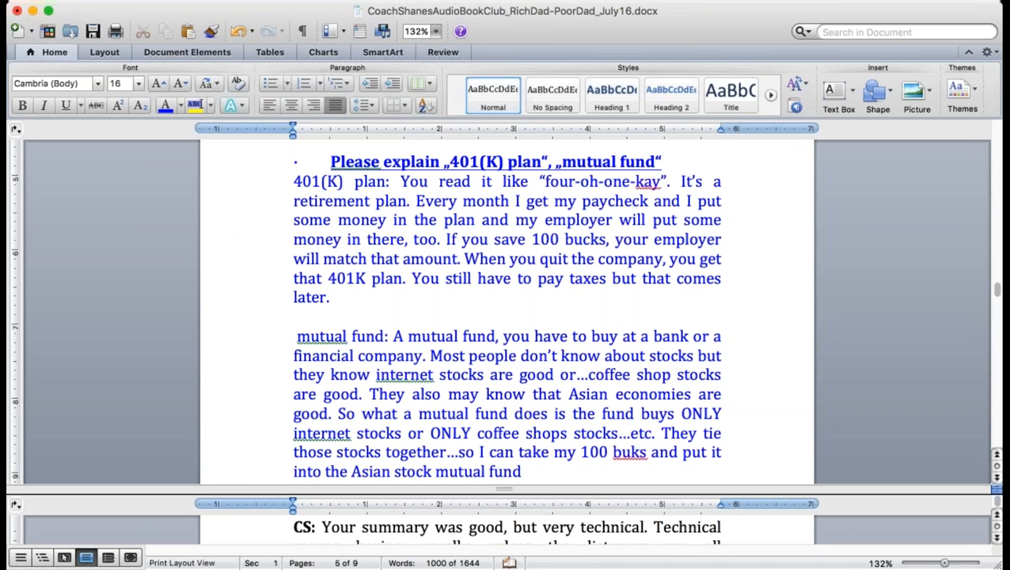
click(629, 451)
text(c)
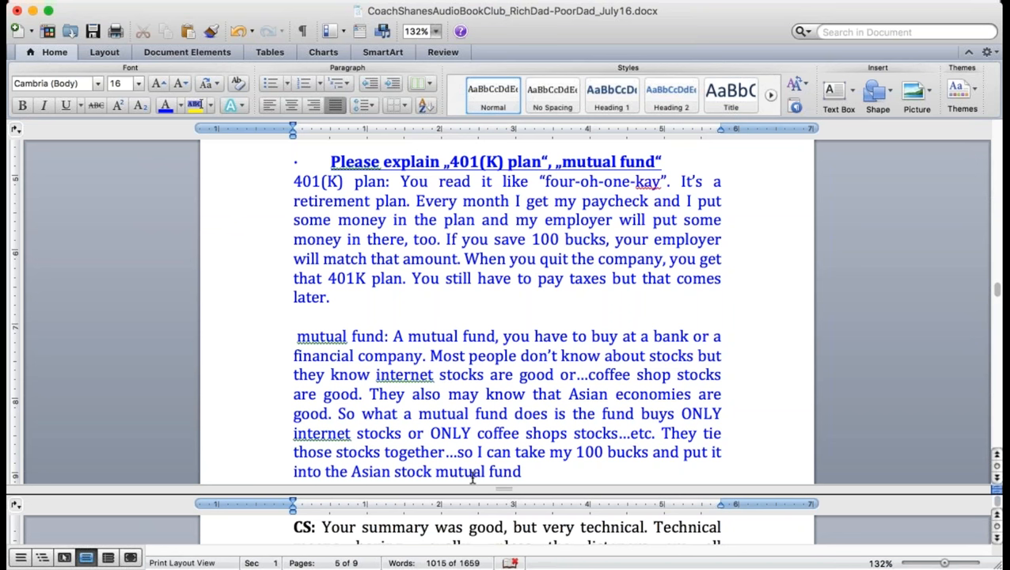
text(/coffee)
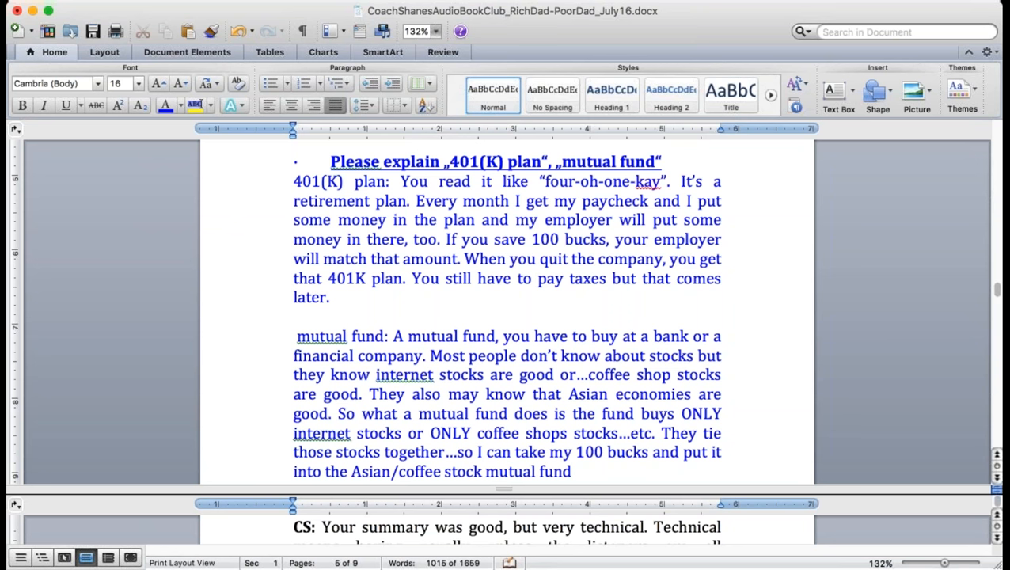
text( shop/internet b s)
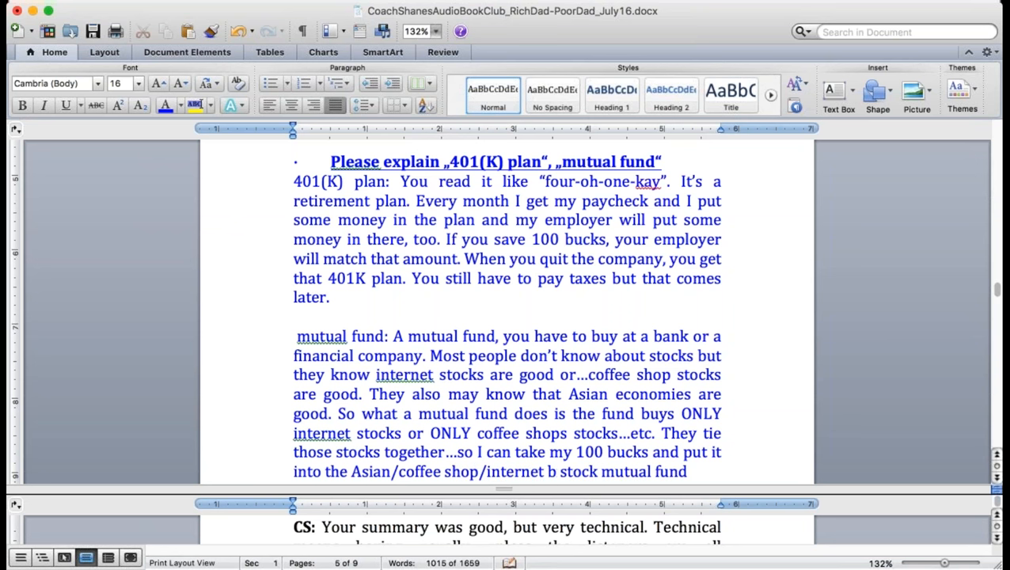
text(iz)
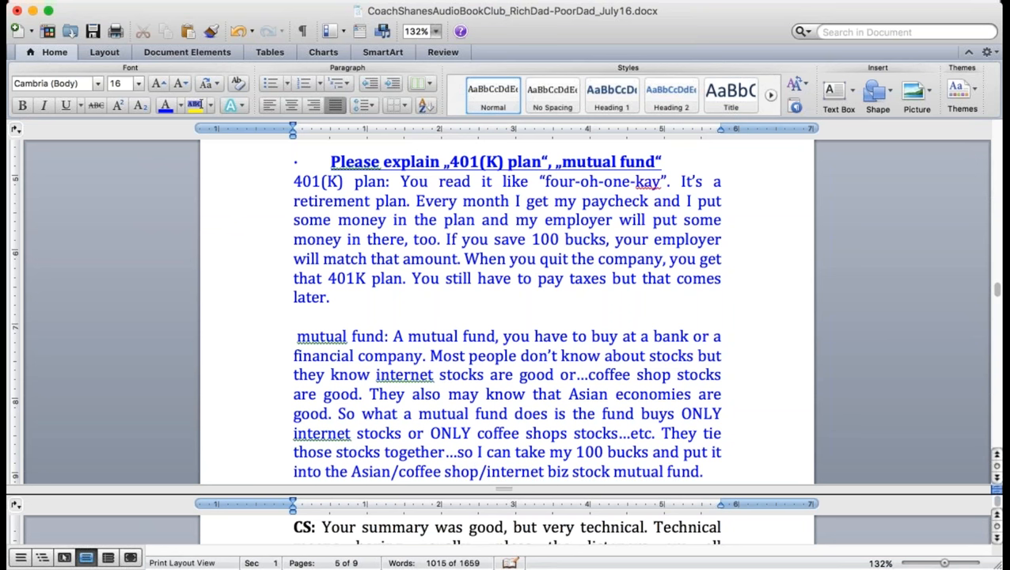
text( stock mutual fund. )
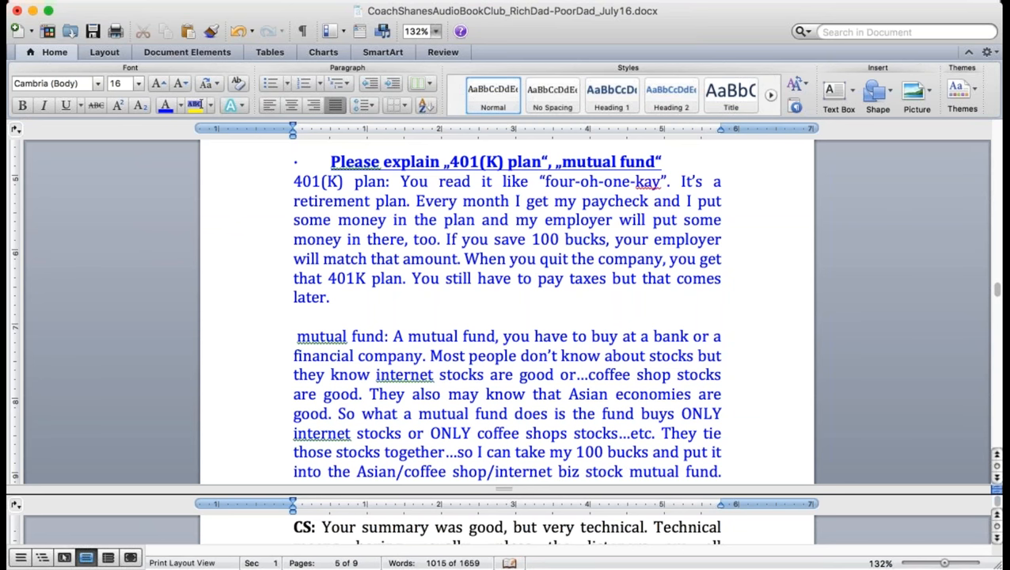
text(The average of those)
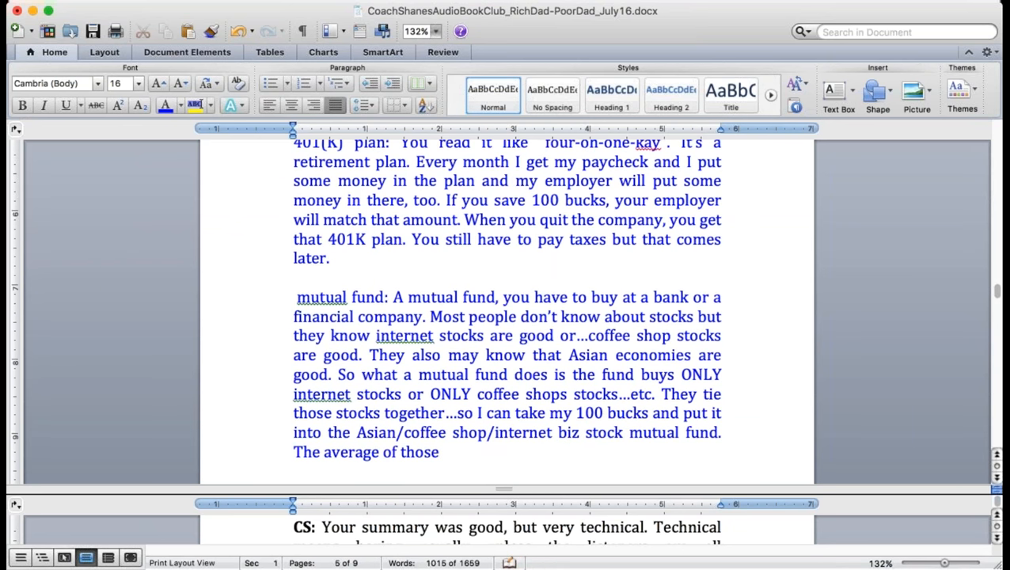
text( stocks )
text(will)
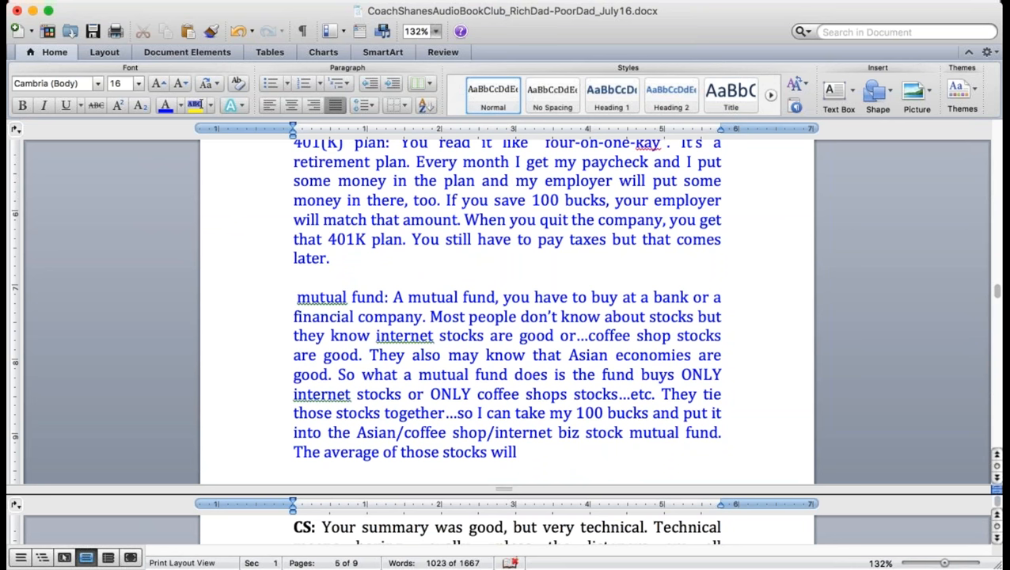
text( sometime)
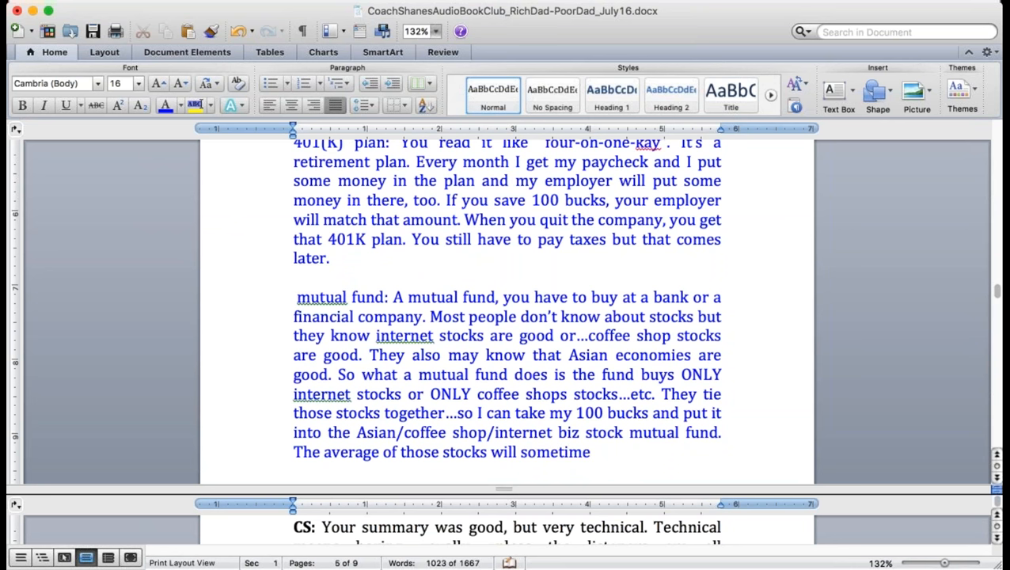
text(s go down,)
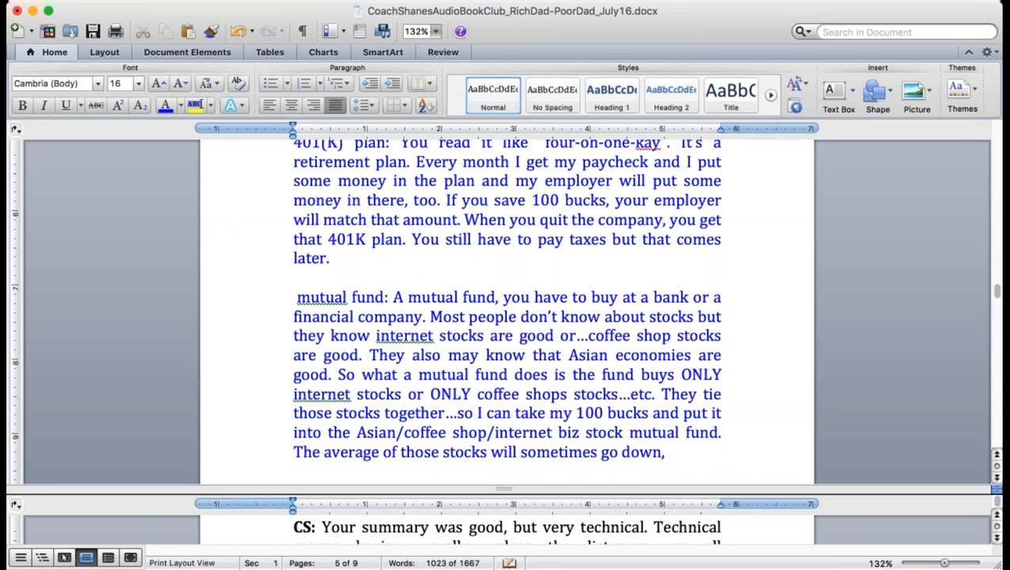
text( or sometim)
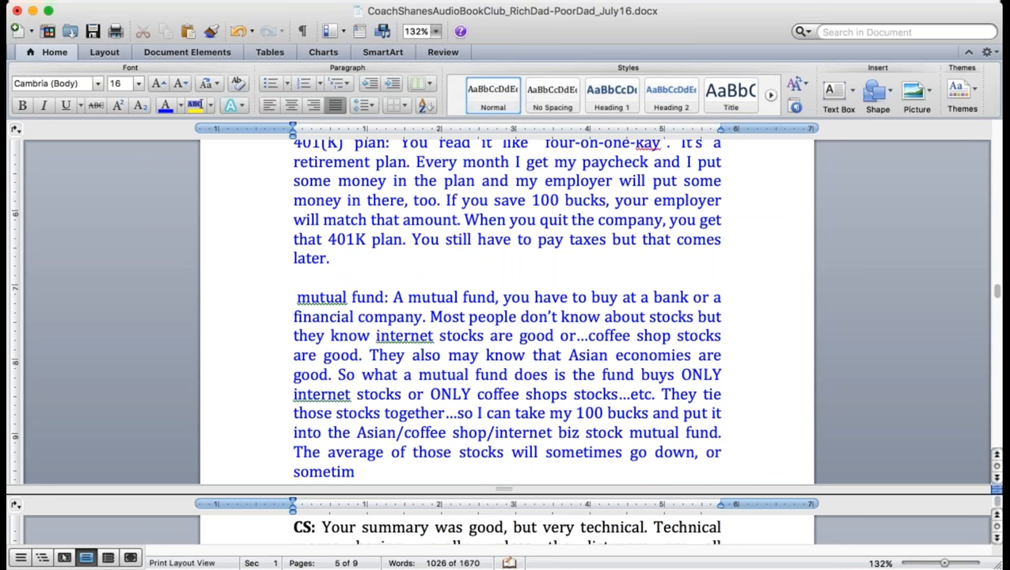
text(es will go up. But)
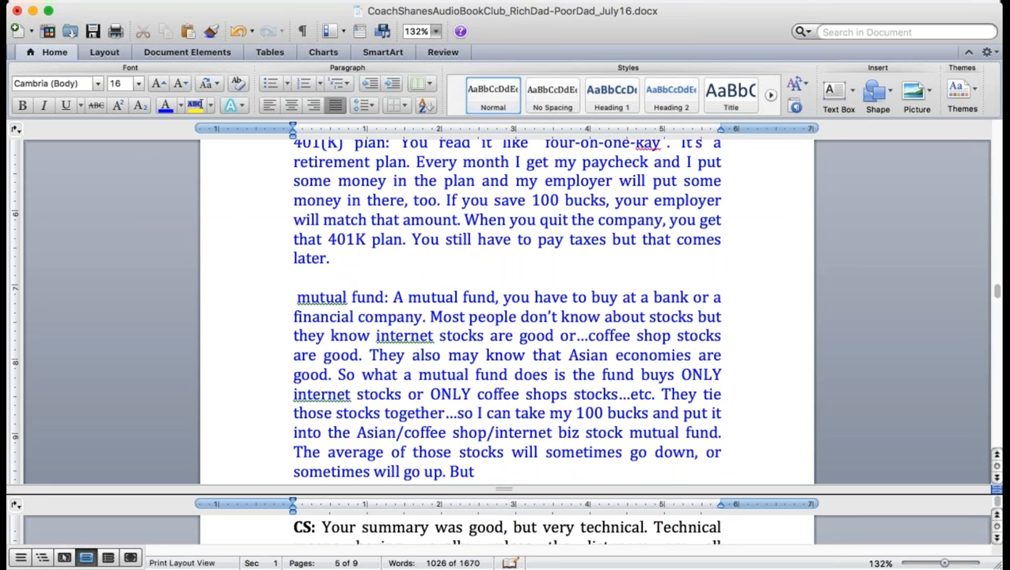
text( in the ned)
key(BackSpace)
key(BackSpace)
key(BackSpace)
text(end I benefit from)
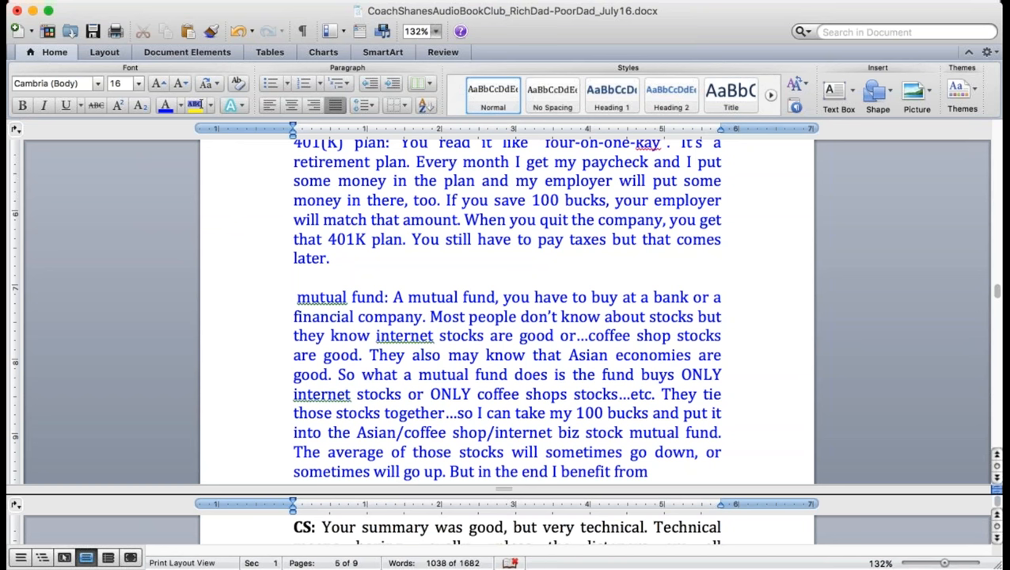
scroll(507, 309, down, 5)
scroll(506, 309, down, 3)
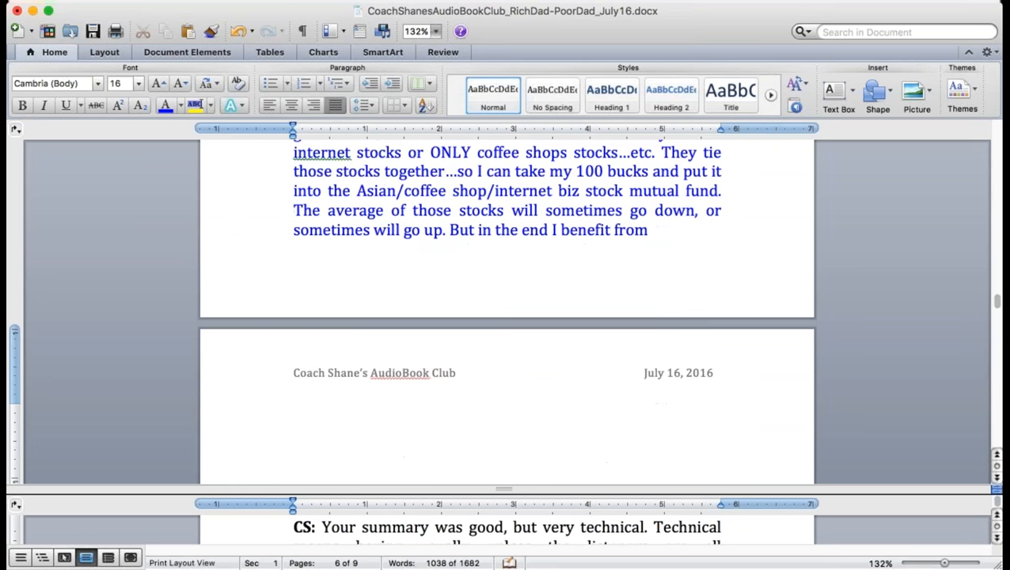
text( the end)
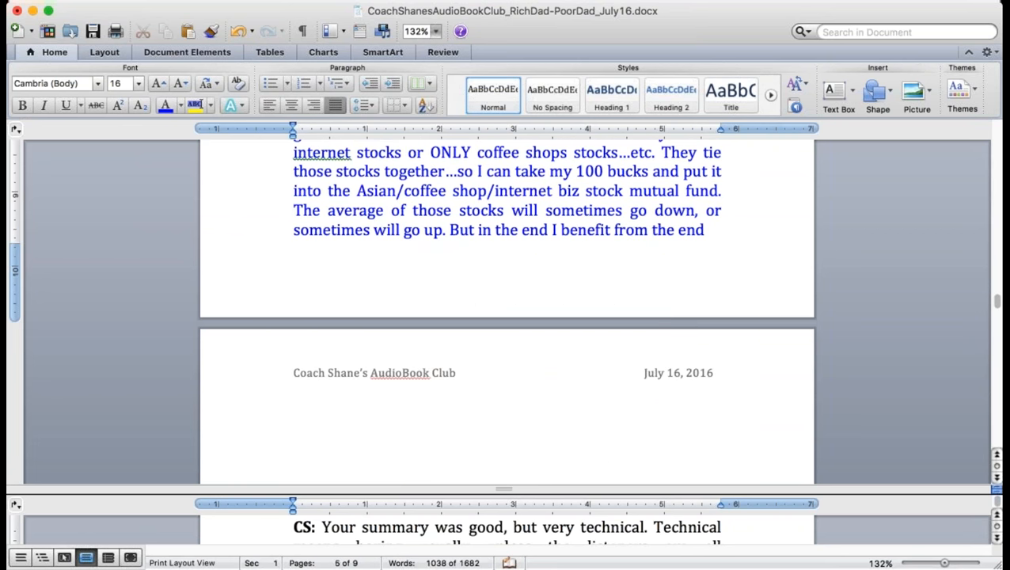
text( result. You get paid)
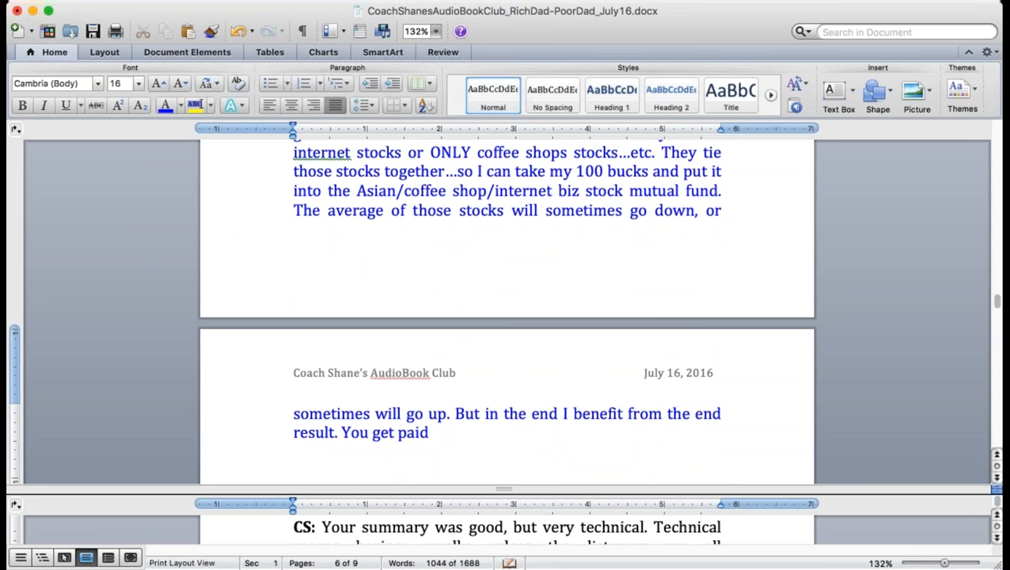
text( the perc)
key(BackSpace)
key(BackSpace)
key(BackSpace)
key(BackSpace)
key(BackSpace)
key(BackSpace)
key(BackSpace)
text(by the percentage)
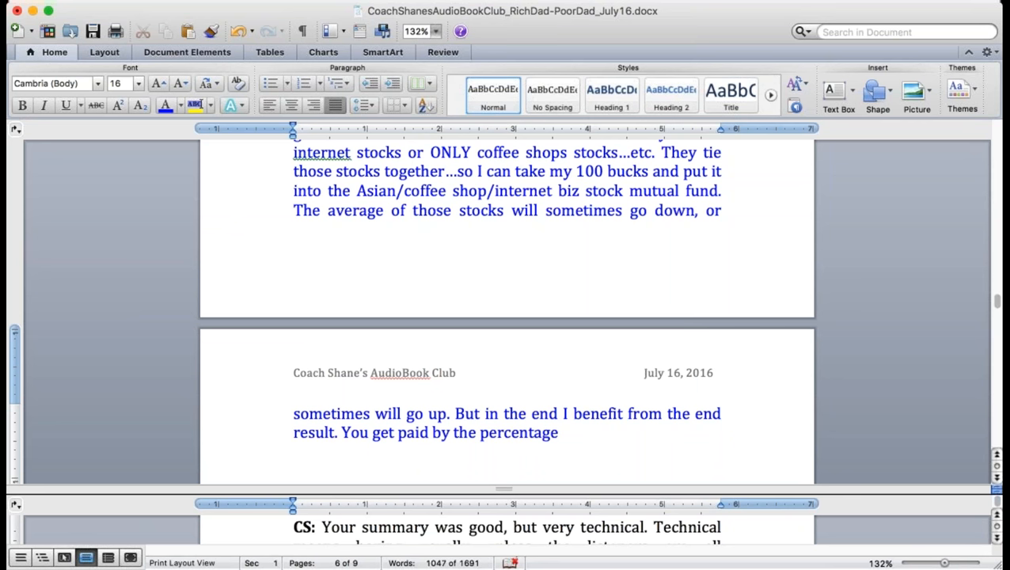
Add 'You don't buy IBM stocks, instead you buy ELECTRONICS stocks.' on a new line, underline it and save
key(Return)
text(It's a safe way to buy stocks.)
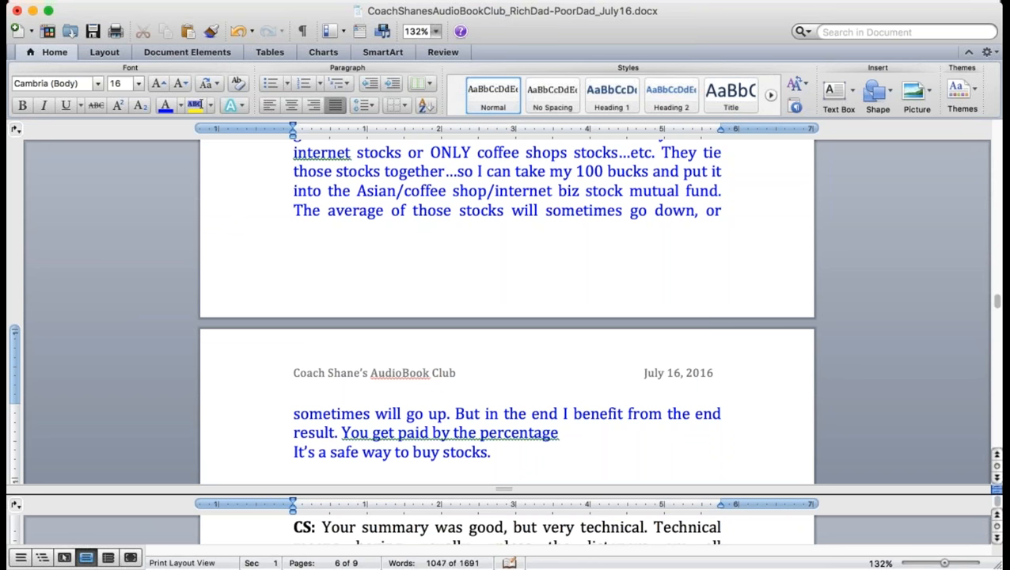
text( of all t)
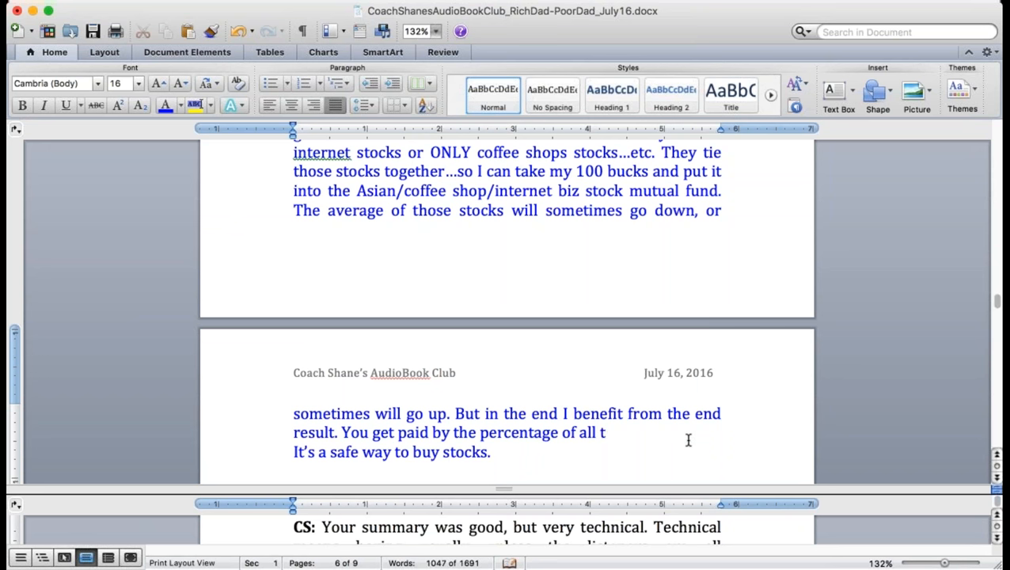
text(he stocks togeth)
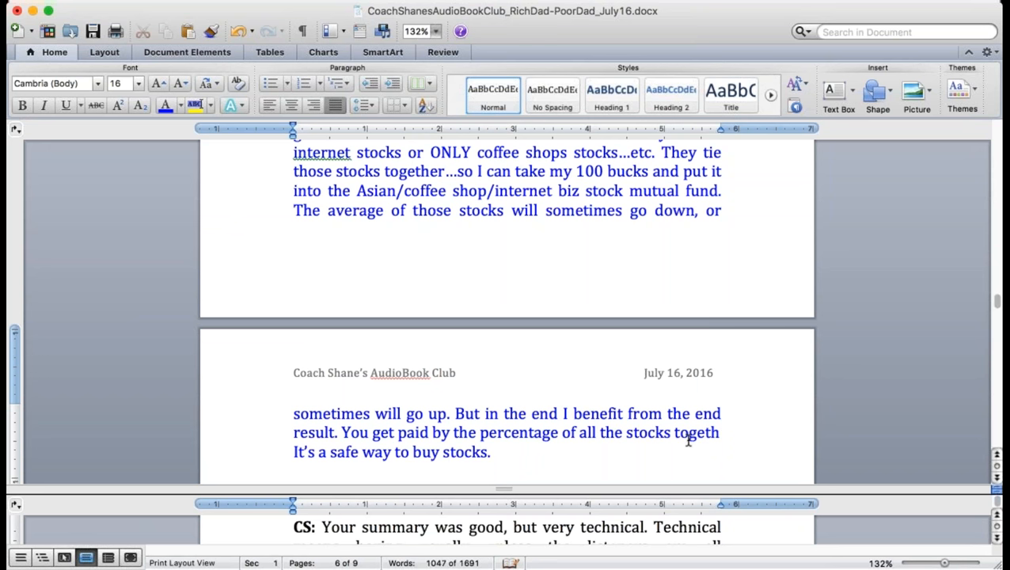
text(er.)
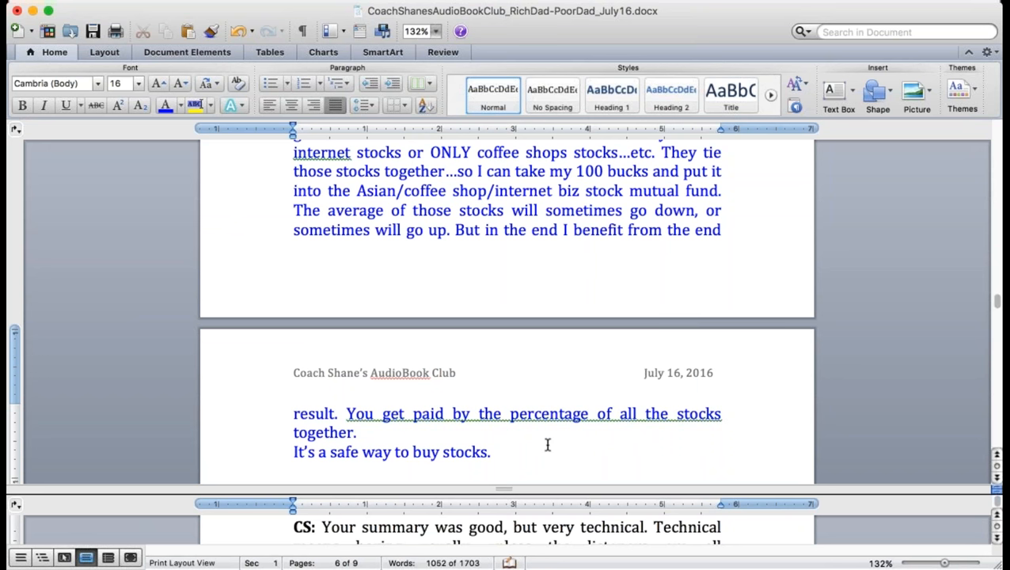
text( You don't buy)
text( IBM stocjs)
key(BackSpace)
key(BackSpace)
text(ks,)
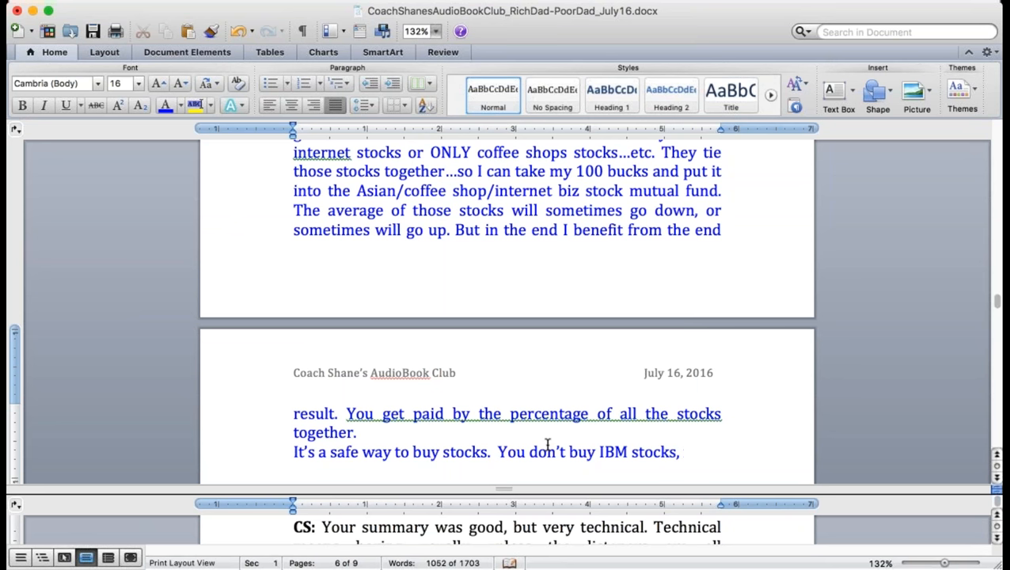
text( instead you by)
key(BackSpace)
text(uy ELECTRONICS stocks.)
key(super+u)
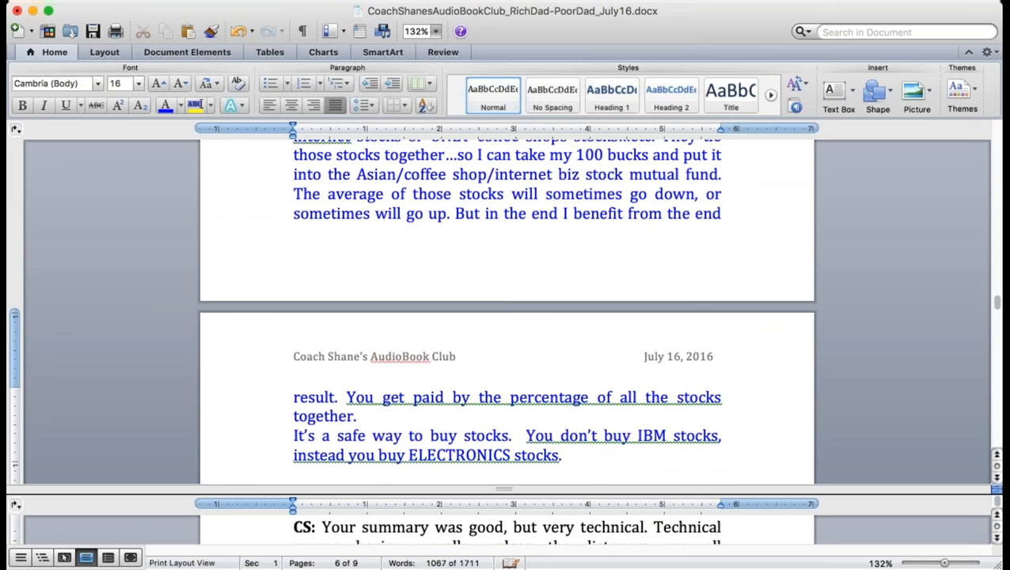
click(93, 31)
scroll(507, 317, up, 5)
drag(390, 211, 283, 211)
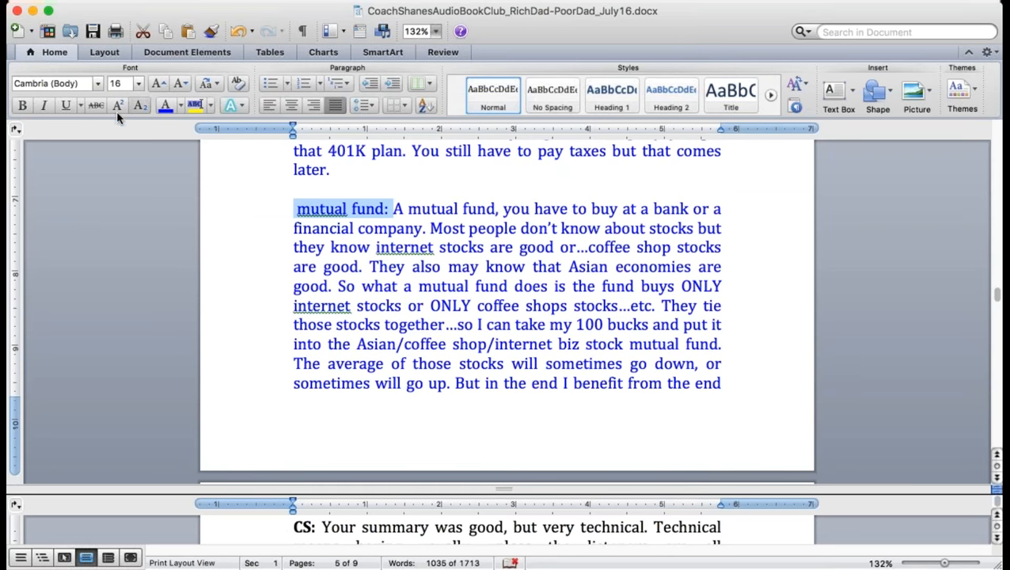
Make the 'mutual fund:' label bold and delete the 'Good explanations!' line
click(22, 106)
click(572, 416)
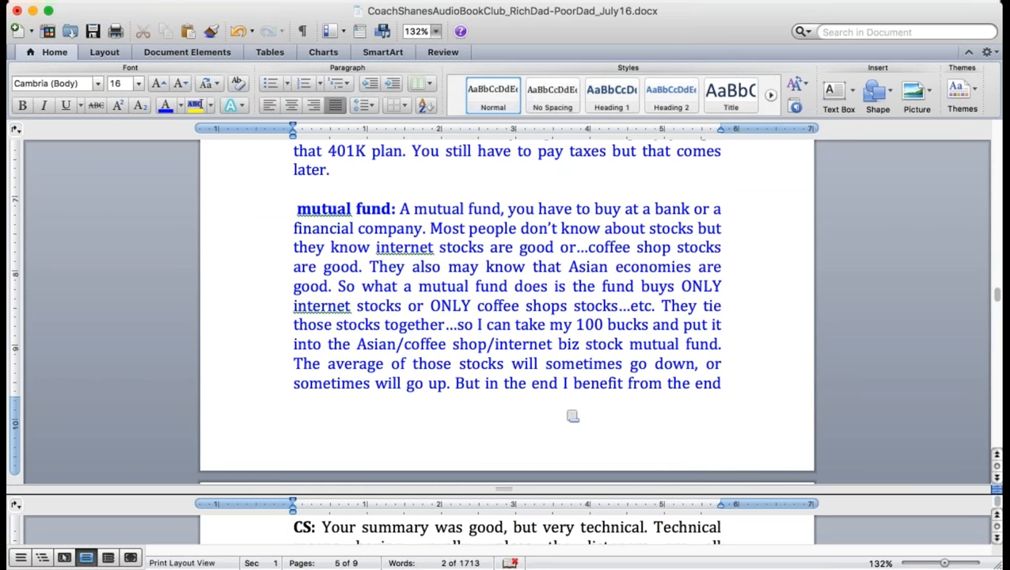
scroll(506, 317, down, 5)
click(299, 353)
text(Good explanations!)
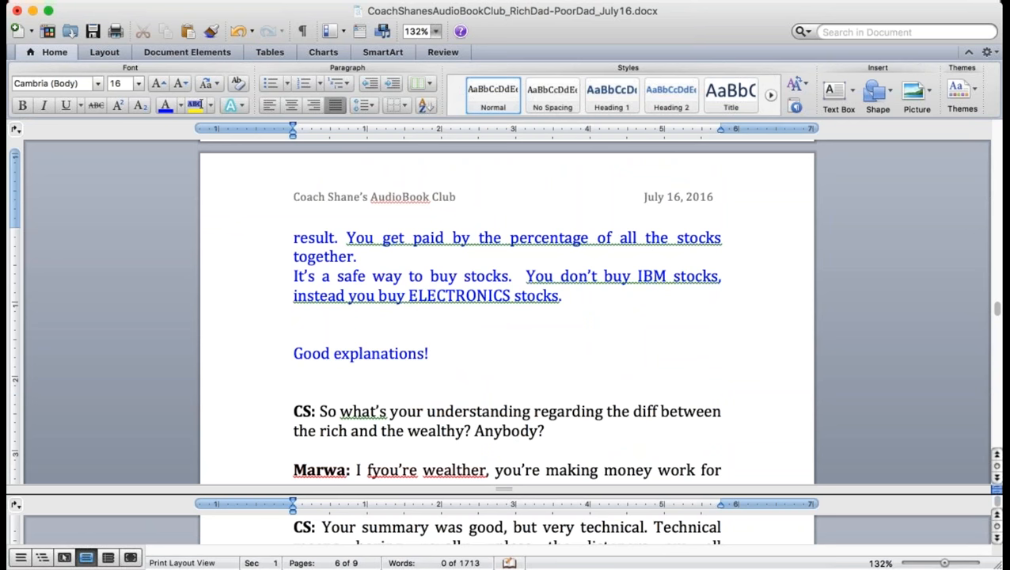
click(218, 348)
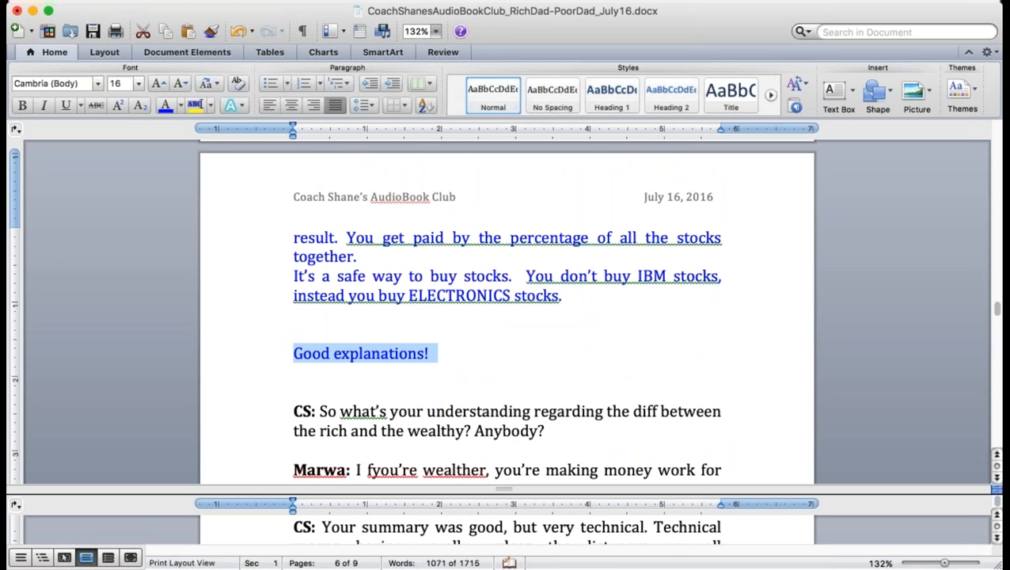
key(BackSpace)
scroll(506, 317, up, 5)
scroll(506, 317, up, 5)
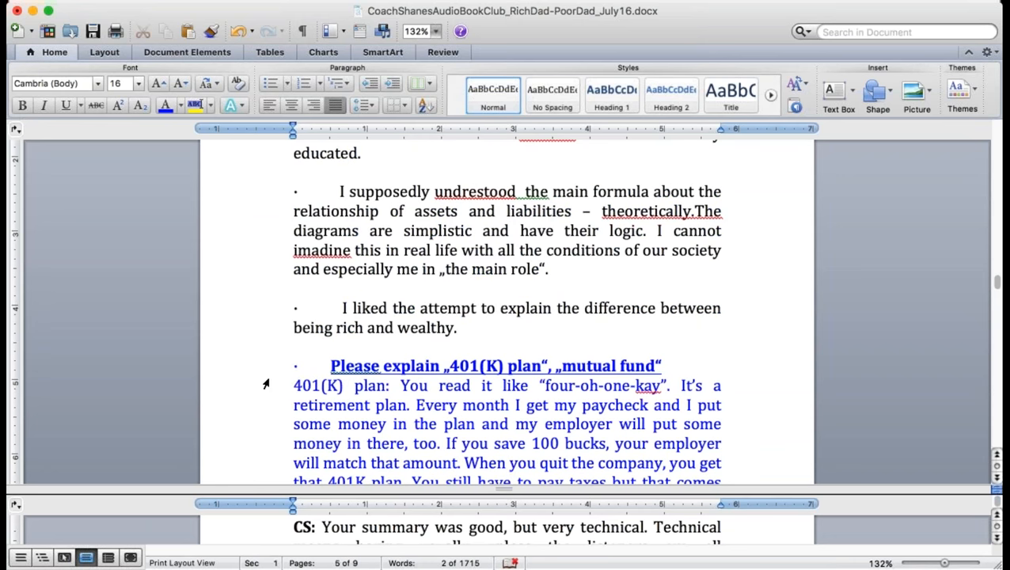
Make the '401(K) plan:' label bold, save the document and move down a page
click(377, 378)
drag(391, 386, 294, 385)
key(super+b)
click(618, 427)
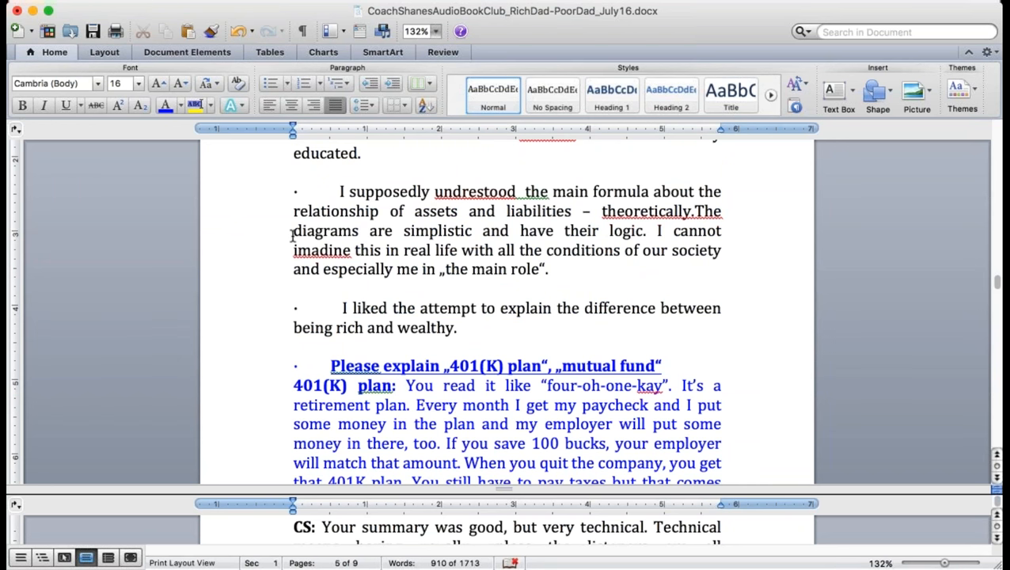
click(93, 32)
key(Page_Down)
key(Page_Down)
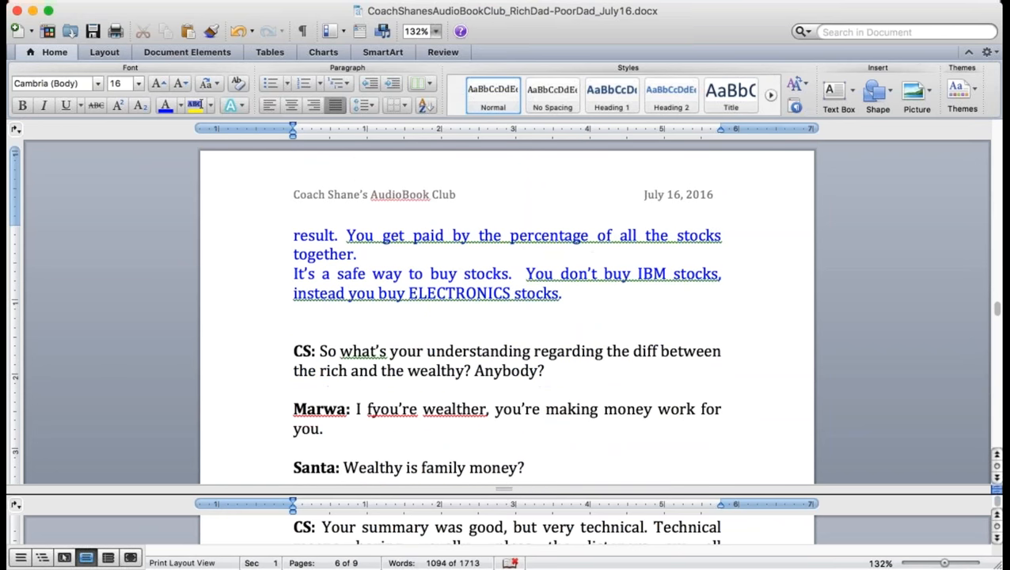
scroll(506, 316, down, 5)
scroll(507, 316, down, 5)
scroll(506, 317, down, 5)
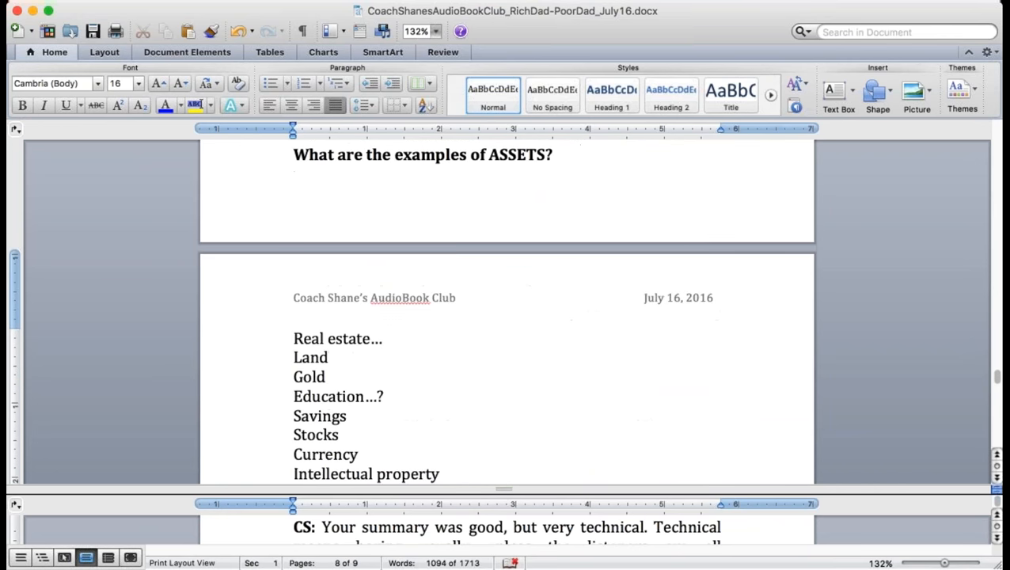
scroll(506, 316, down, 5)
scroll(506, 317, down, 5)
scroll(506, 316, down, 5)
scroll(506, 317, down, 5)
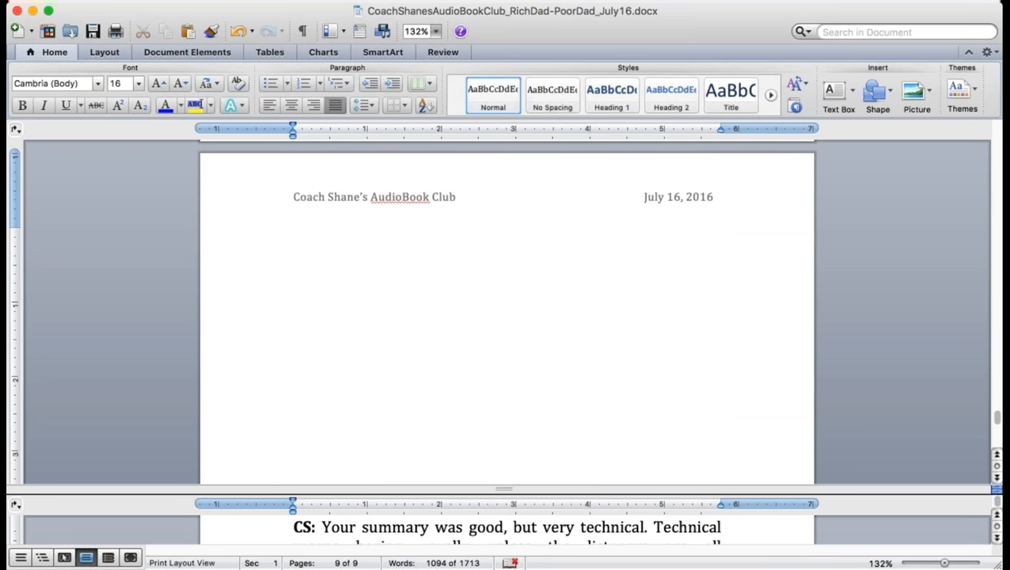
text(Closing comments:  )
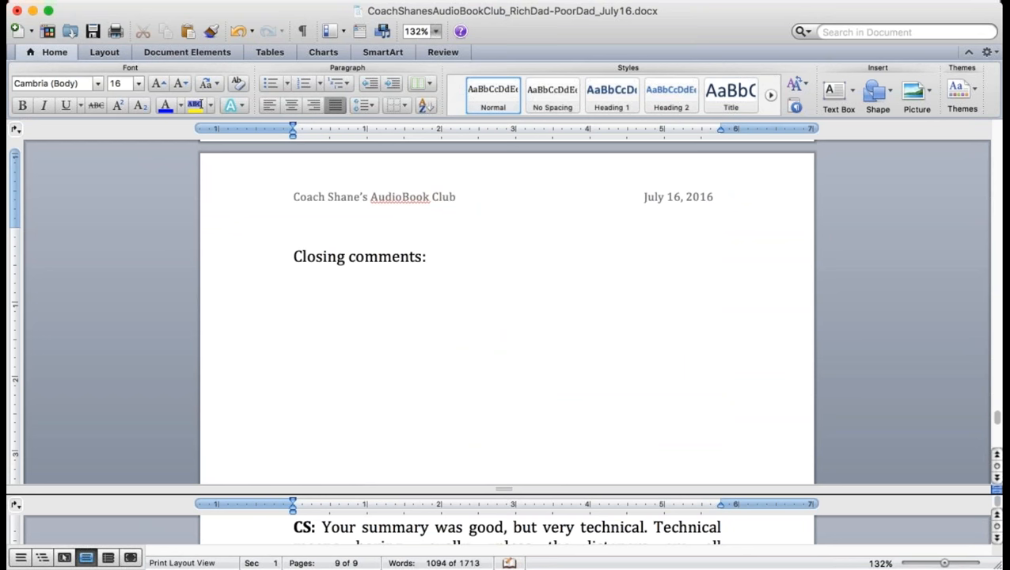
text(I)
text( used to read about these)
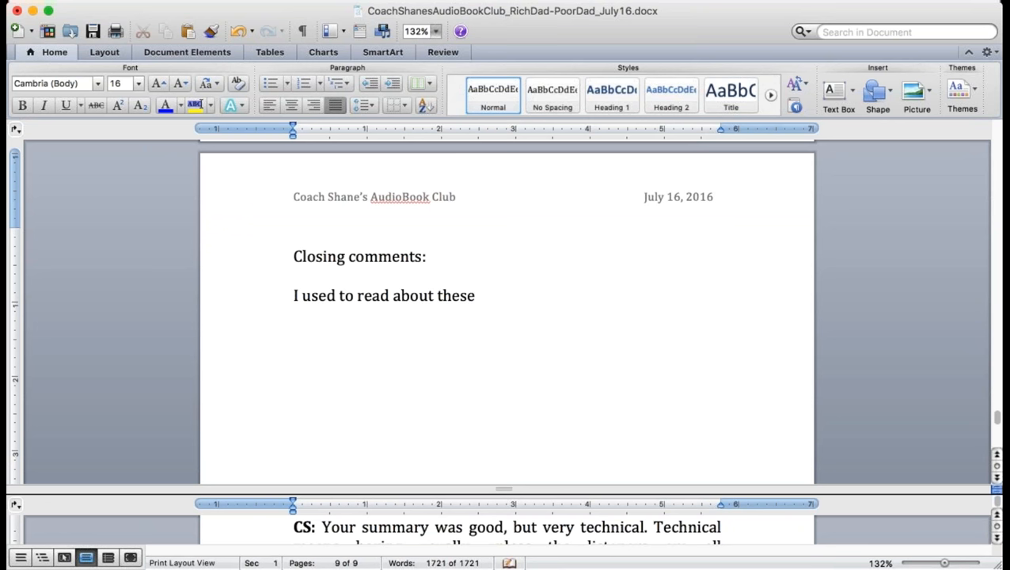
text( topics: assets)
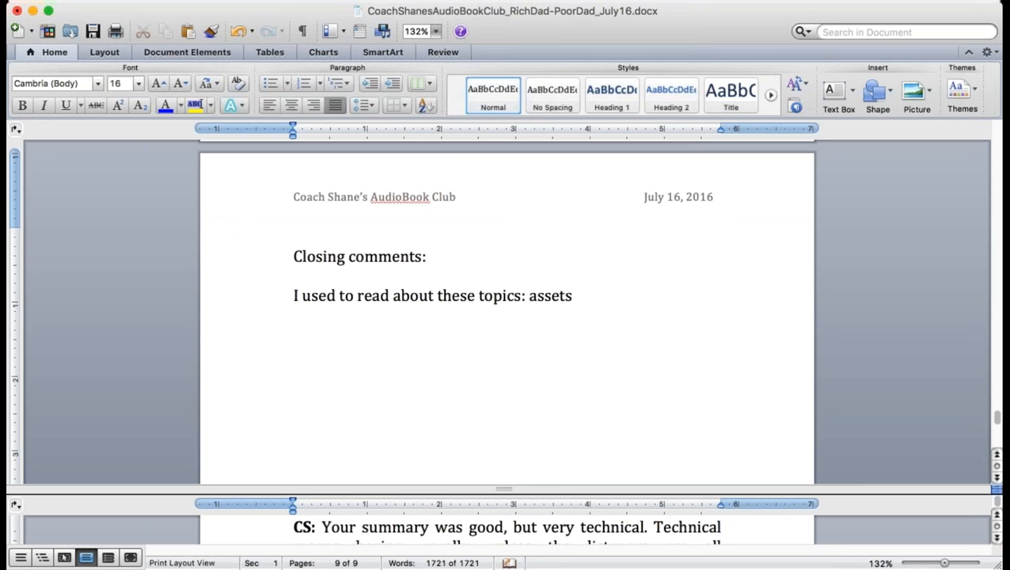
text(, investments but)
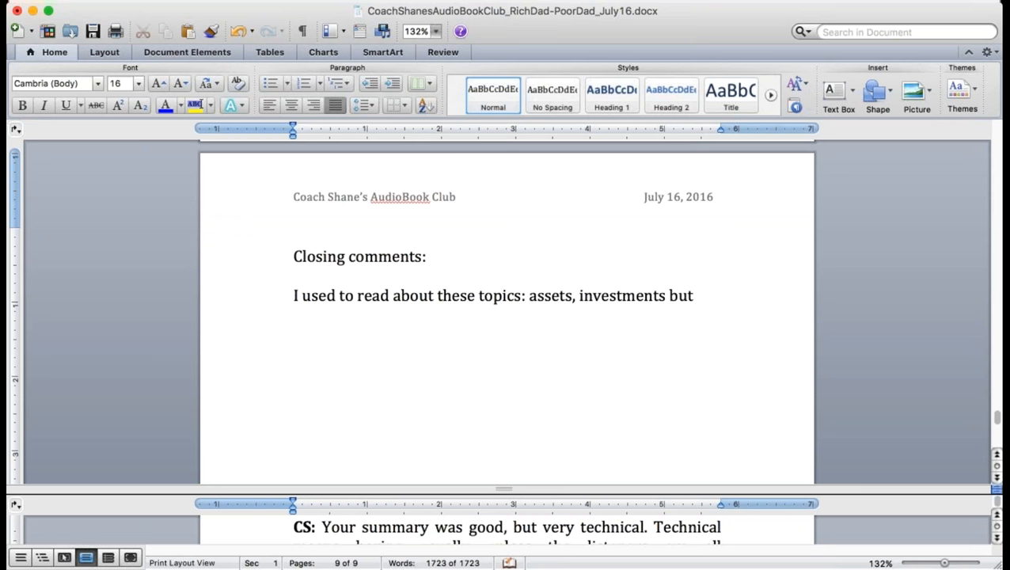
text( as)
text( I get older)
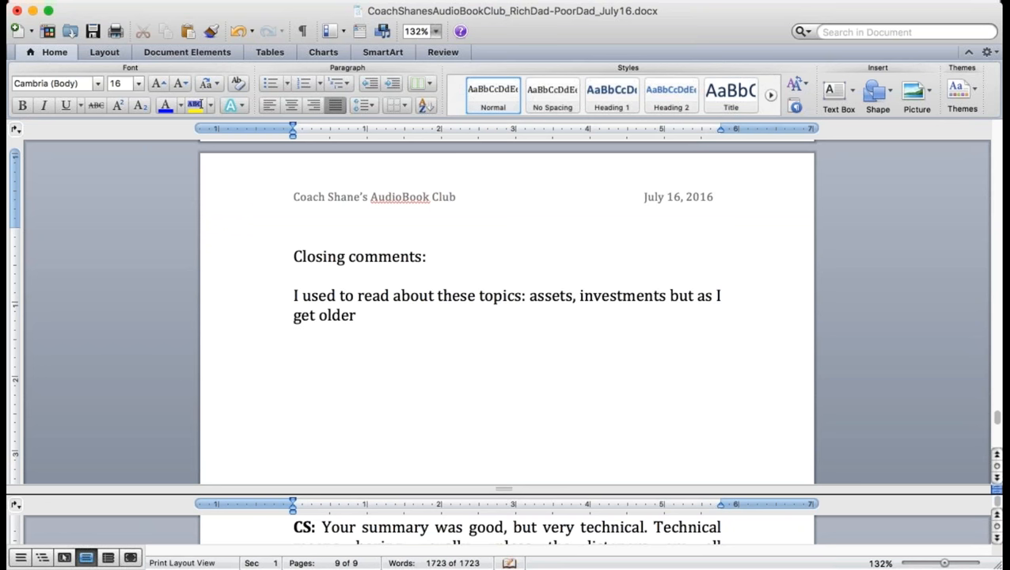
text(, I do it)
text( less.)
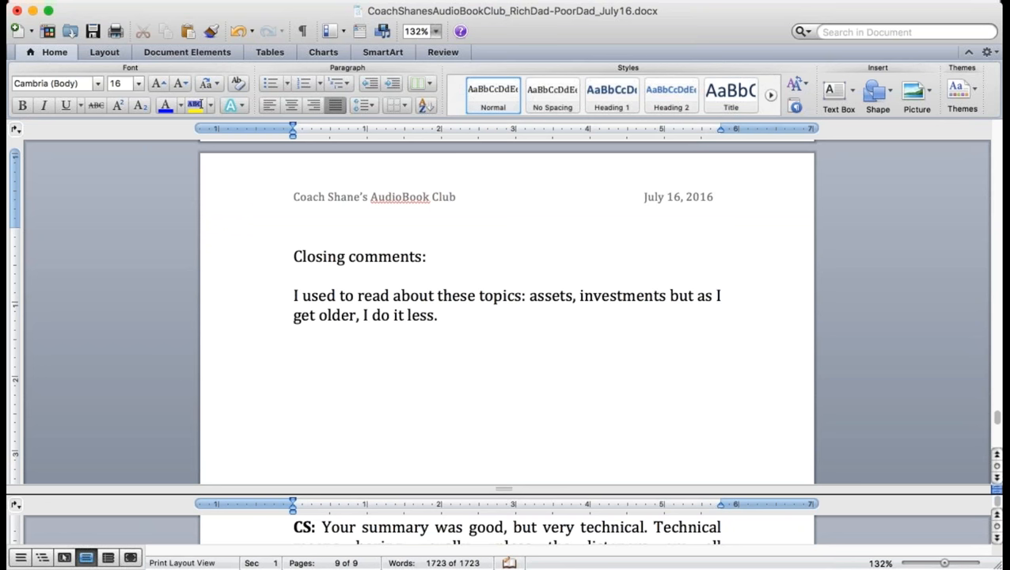
Write 'Closing comments:' and the paragraph ending 'refreshes my motivation to expand/make my business better.'
click(661, 295)
text(,)
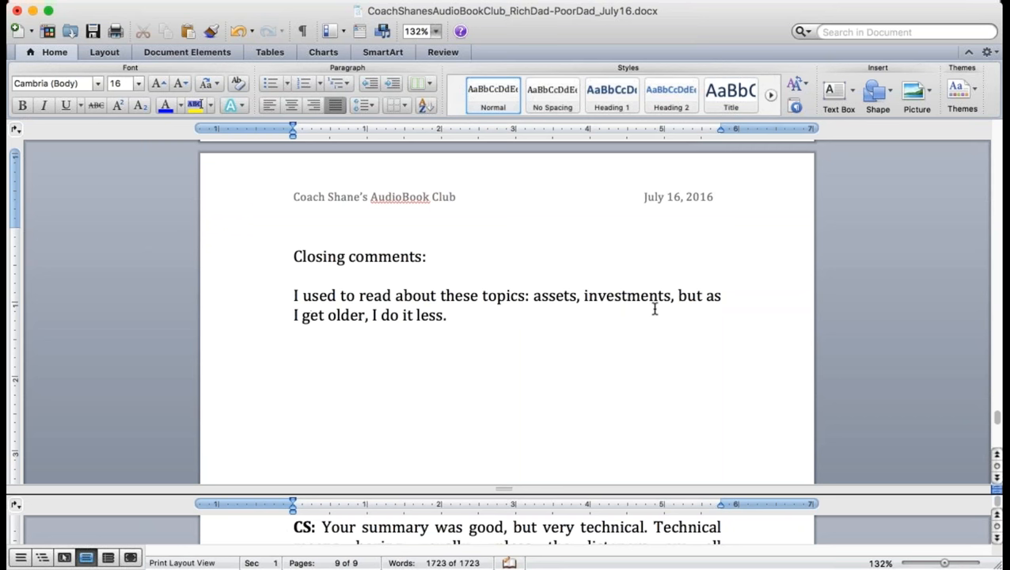
text( reading this book)
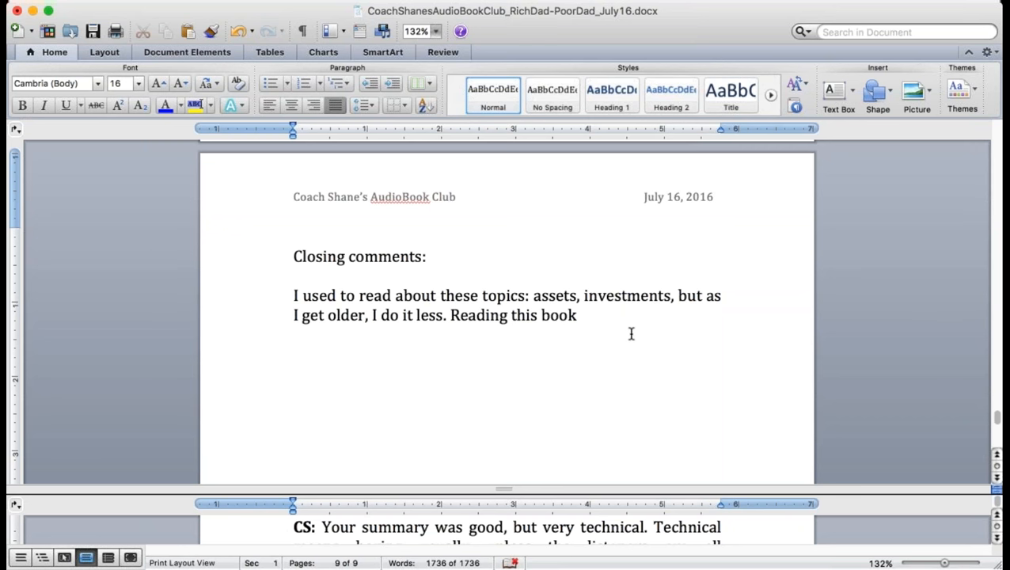
text( refresh)
key(BackSpace)
key(BackSpace)
key(BackSpace)
key(BackSpace)
key(BackSpace)
key(BackSpace)
key(BackSpace)
text(refreshes my)
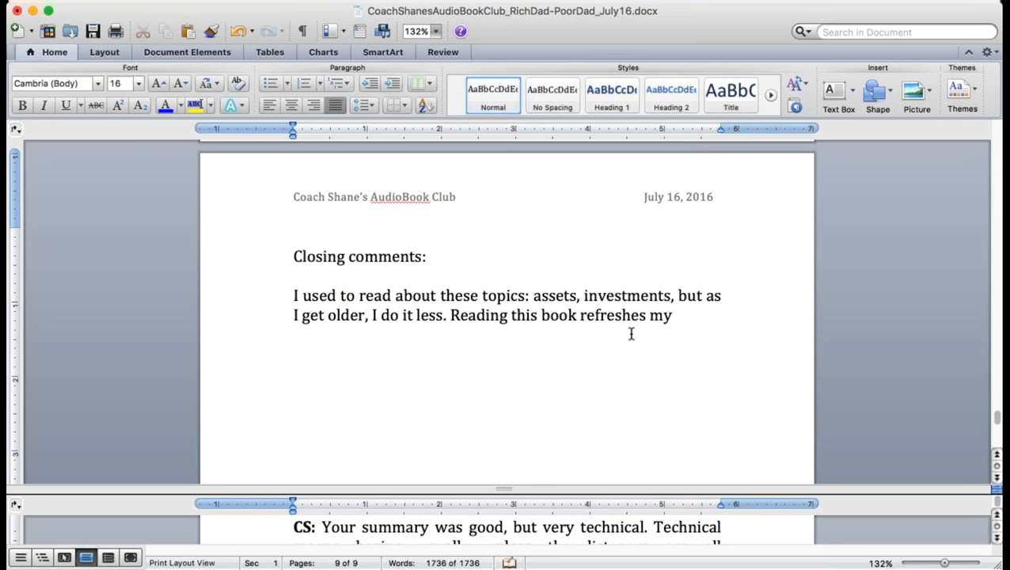
text( motivation t)
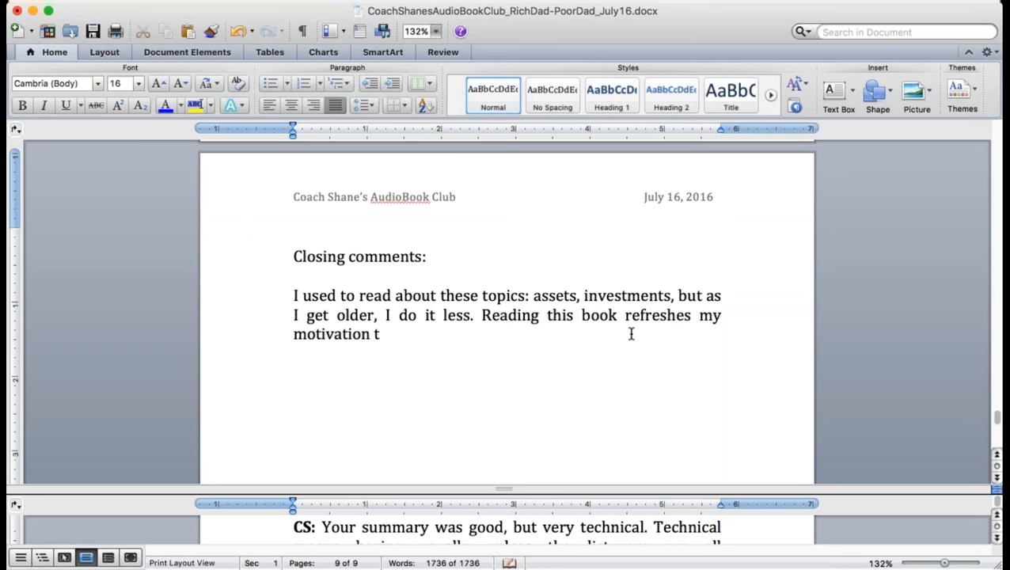
text(o)
text( exp)
text(and/make my business)
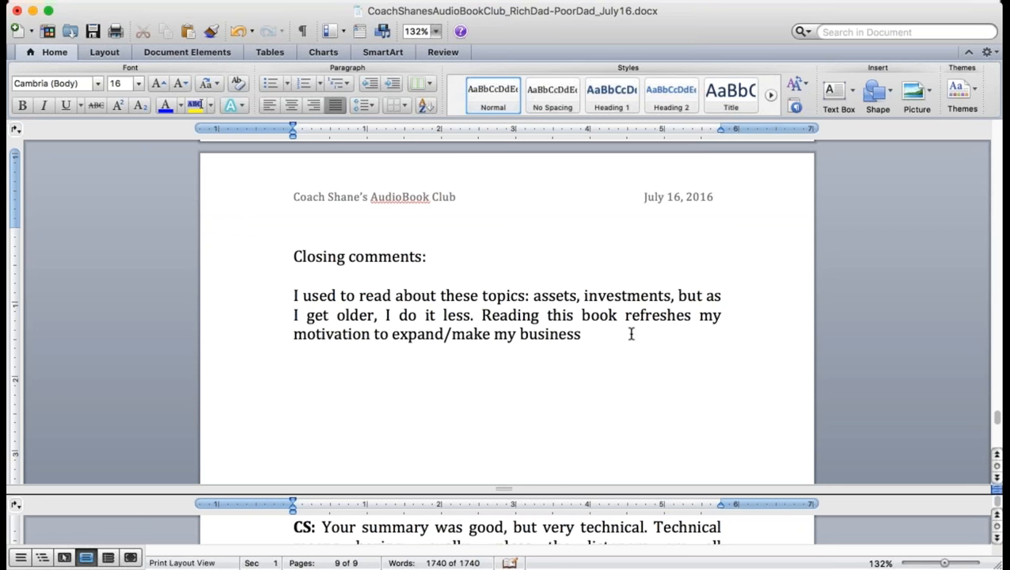
text( bu)
key(BackSpace)
text(etter.)
Make the 'Closing comments:' heading bold and centered
drag(434, 256, 230, 260)
key(super+b)
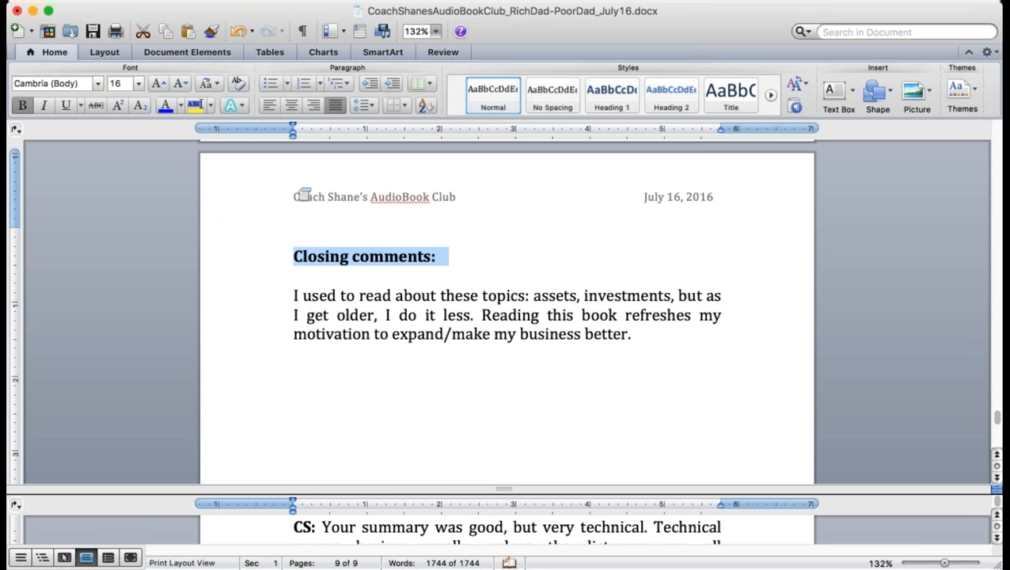
click(291, 105)
click(615, 329)
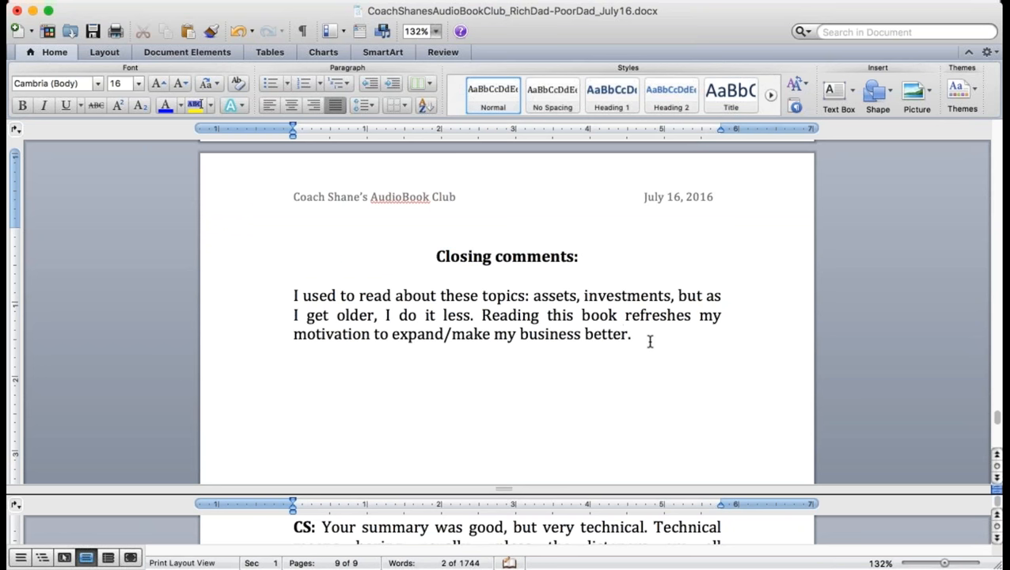
text(If I)
text(kee)
Extend the paragraph with sentences about assets eventually making money for me
key(BackSpace)
key(BackSpace)
key(BackSpace)
text(keep produci)
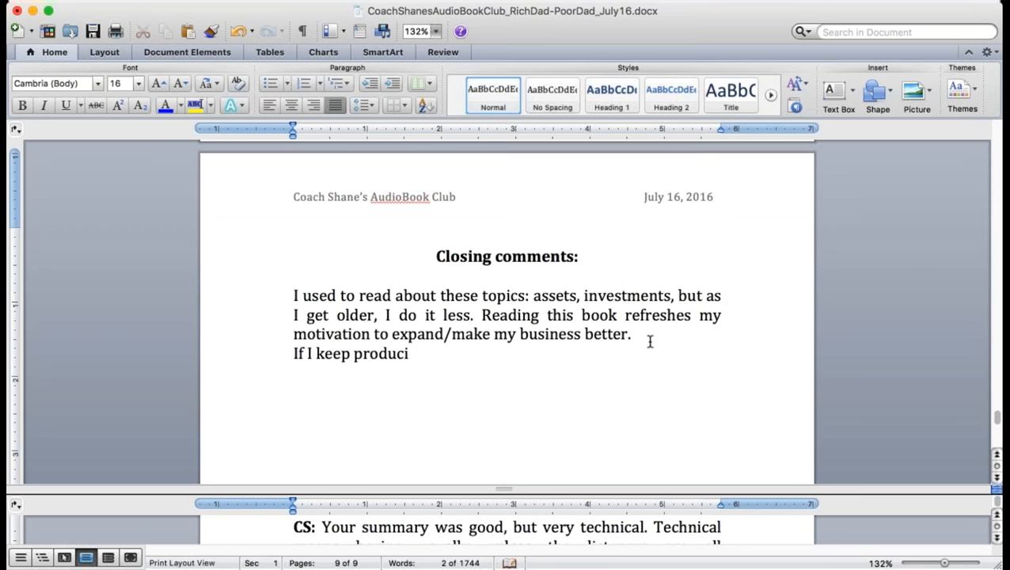
text(ng the assets)
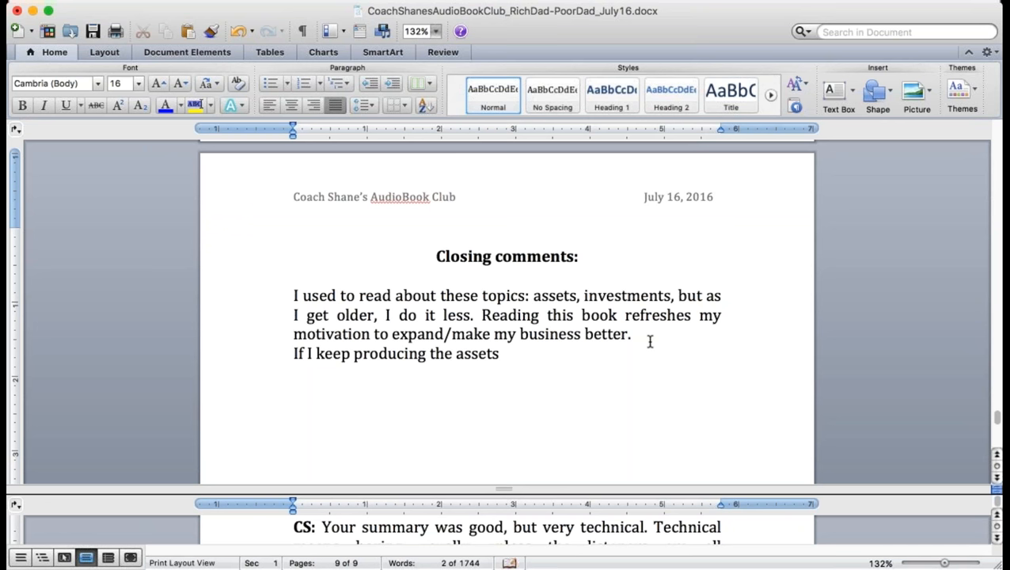
text( that I create,)
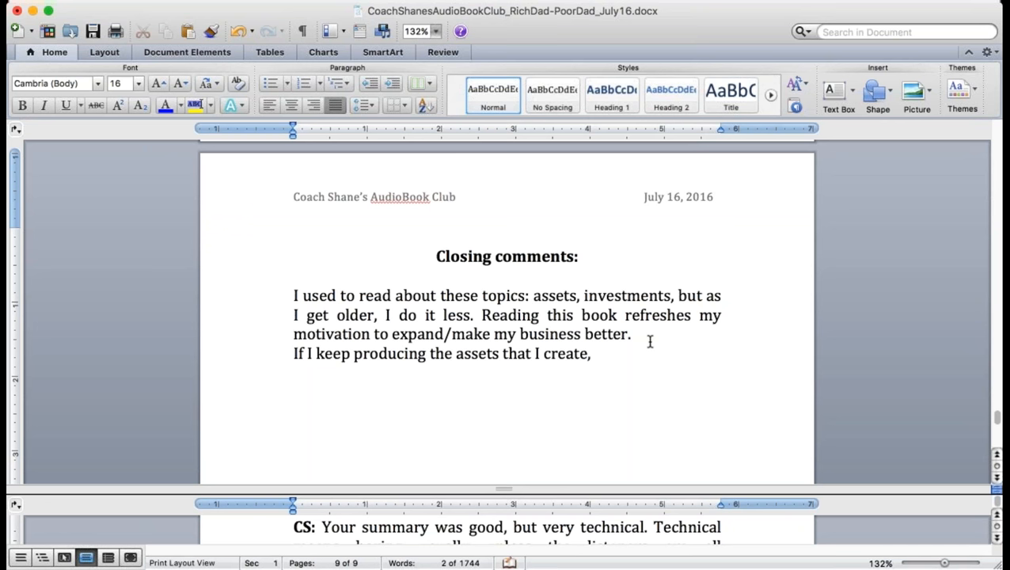
text( they will)
text( eventau)
key(BackSpace)
text(u)
key(BackSpace)
key(BackSpace)
text(uall mo)
key(BackSpace)
text(ake money for me.)
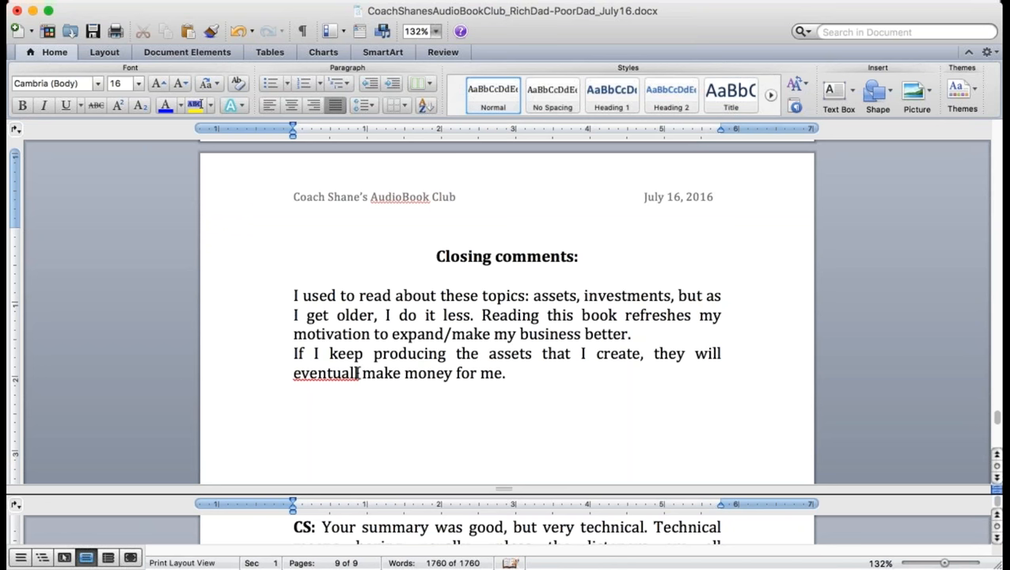
click(361, 373)
text(y)
click(524, 376)
text(Tha)
key(BackSpace)
text(is is the diffi)
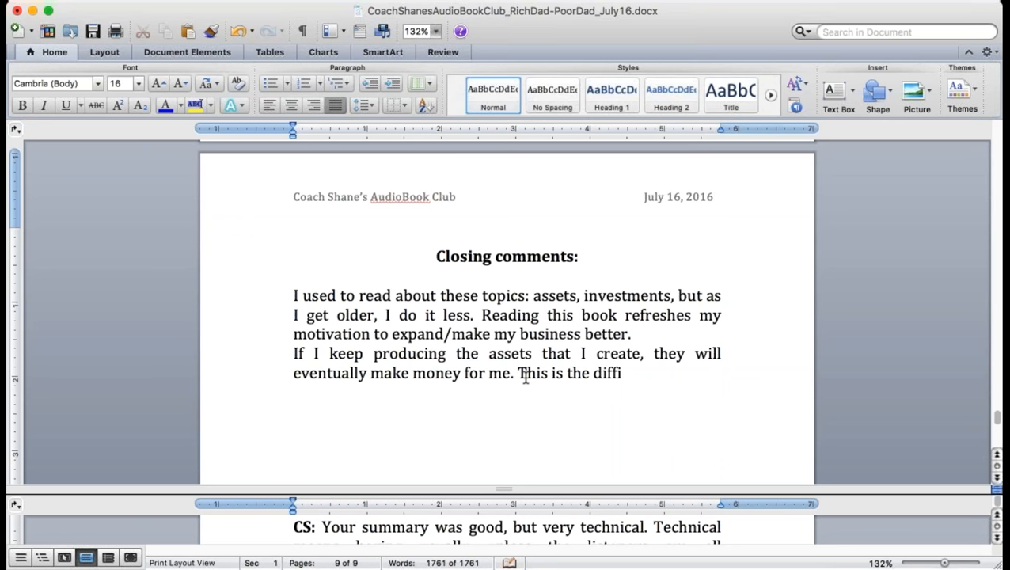
text(cult part for everyone.)
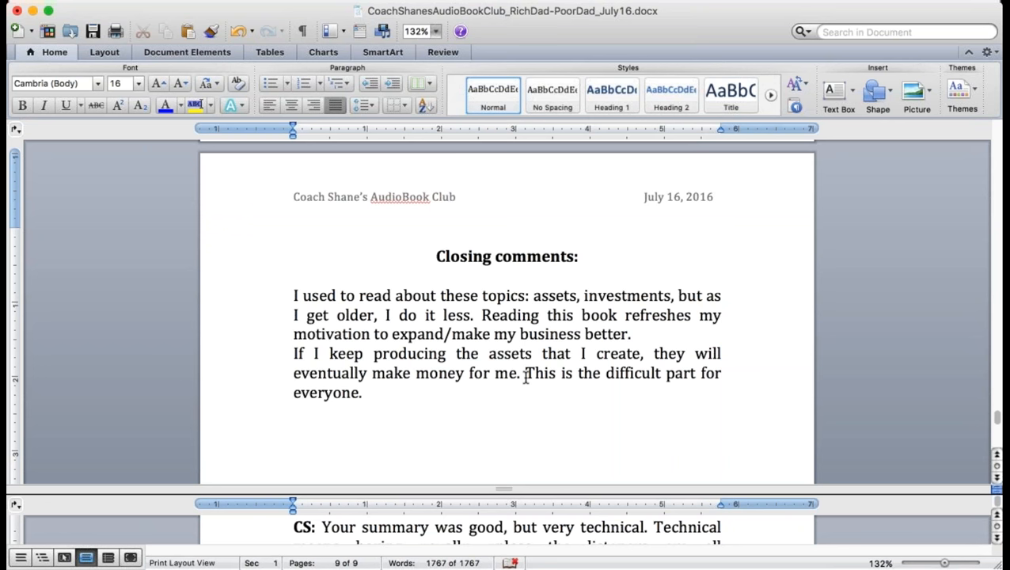
Move 'This is the difficult part for everyone.' to its own paragraph and add that everyone must think what assets work for them
click(525, 374)
key(Return)
key(Return)
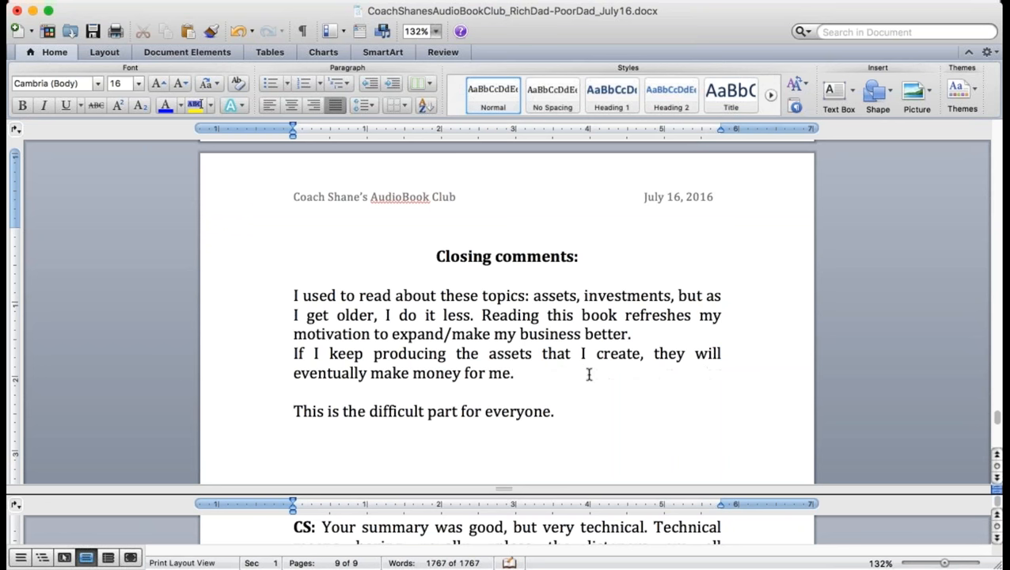
text( Everyone)
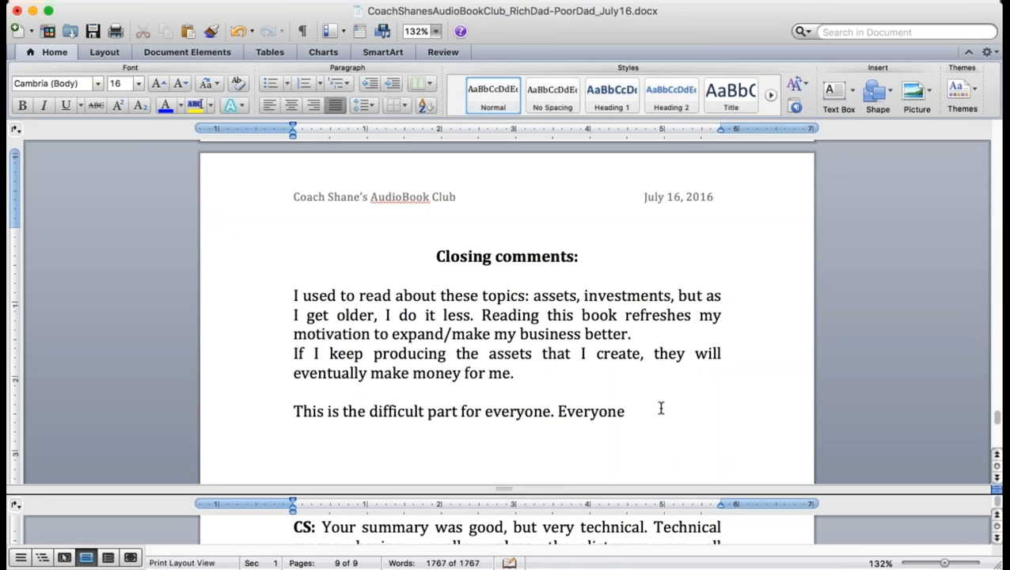
text( asks themse)
key(BackSpace)
key(BackSpace)
text(selves what)
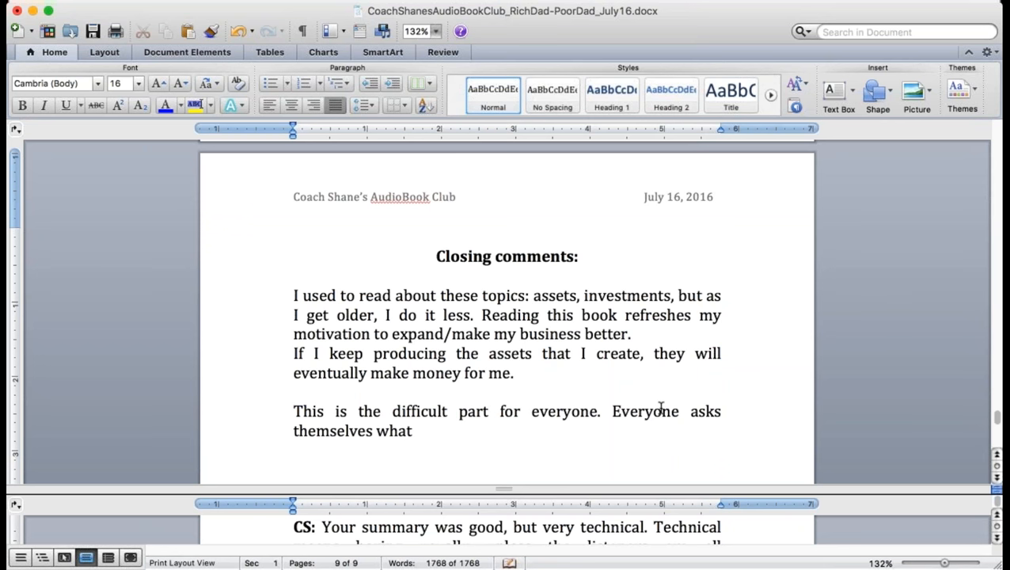
text( ass)
key(BackSpace)
key(BackSpace)
key(BackSpace)
text(kind of assets they can crea)
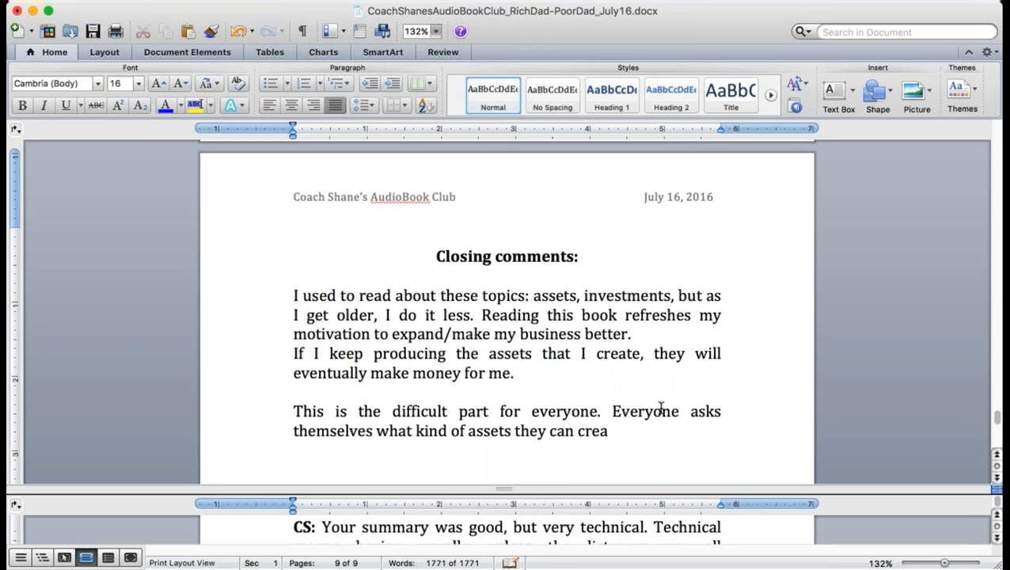
text(te.)
text( We really ahev)
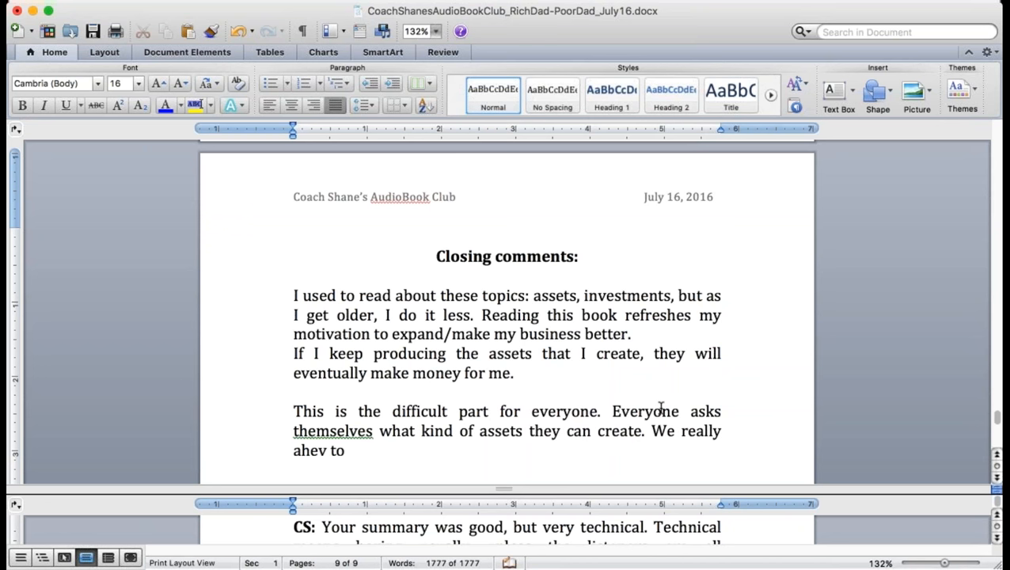
text( to think what)
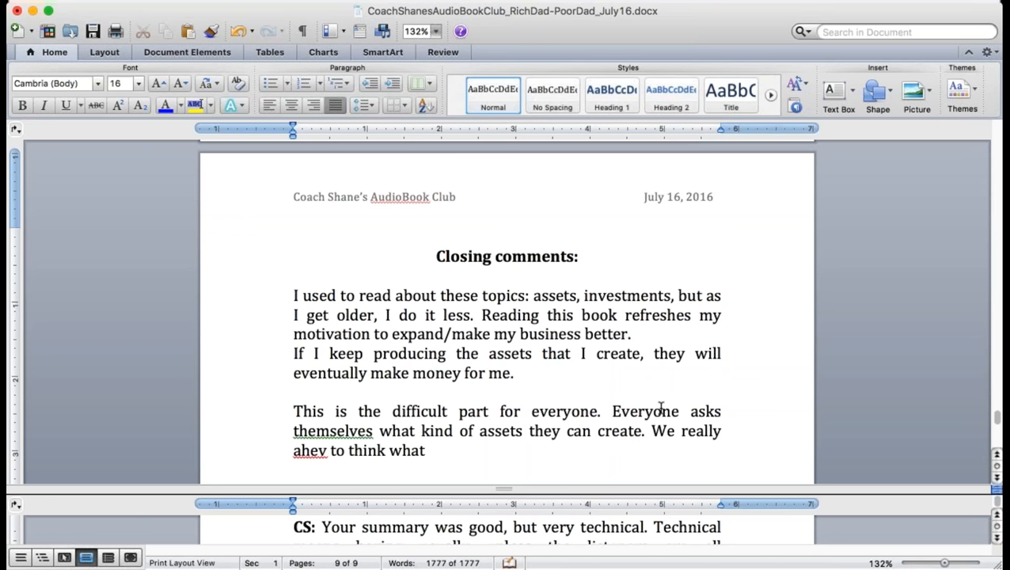
text( kind of assets y)
key(BackSpace)
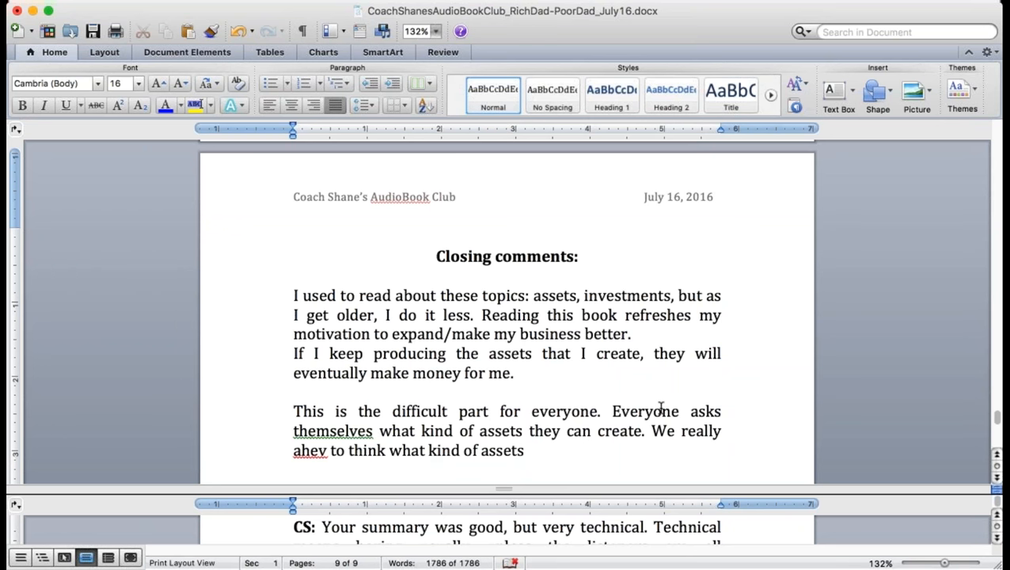
text(will work for them)
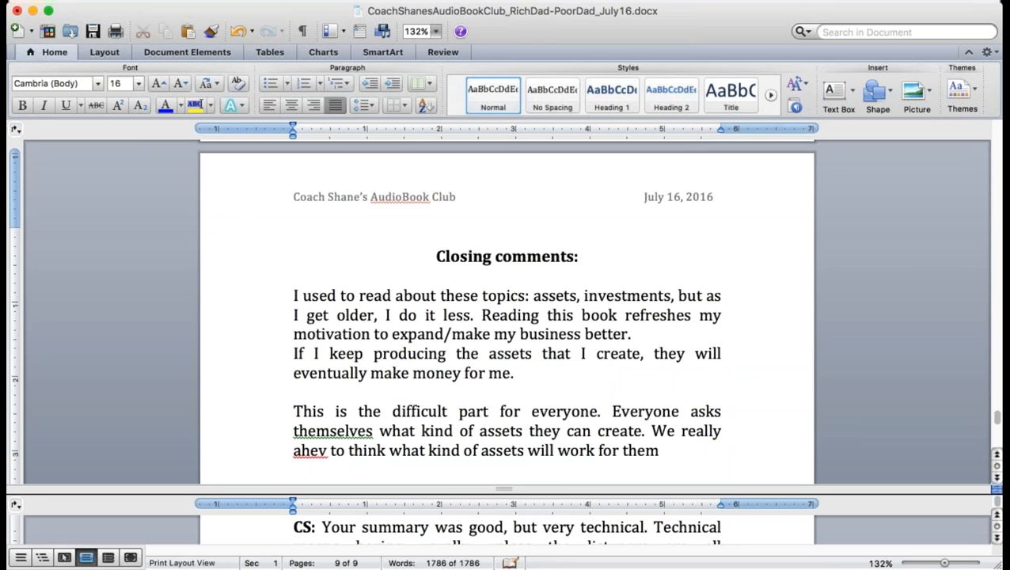
text(.)
Correct 'ahev' to 'have' and add a bold 'CS:' speaker tag to the first closing paragraph
click(302, 451)
key(BackSpace)
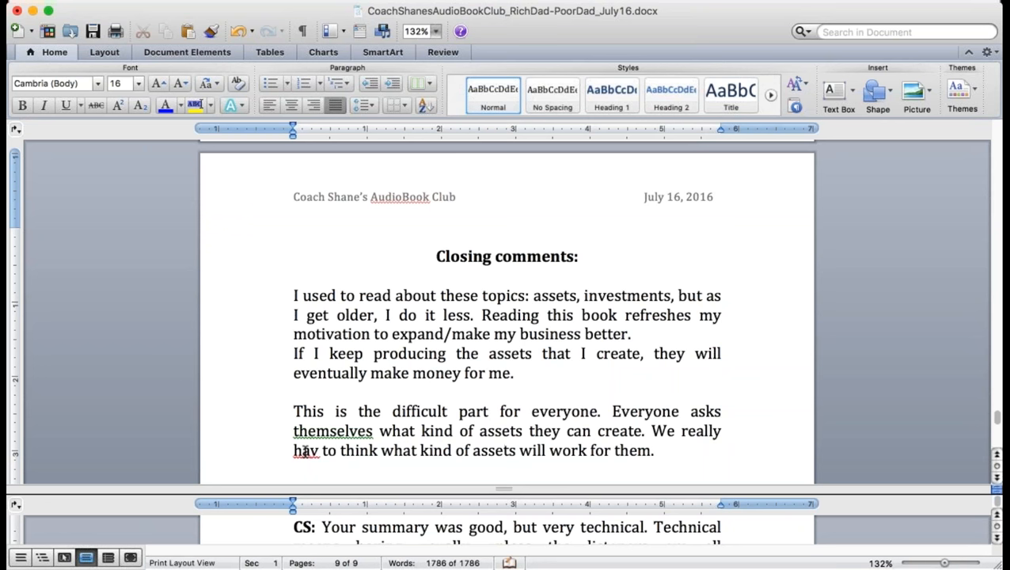
text(a)
click(293, 295)
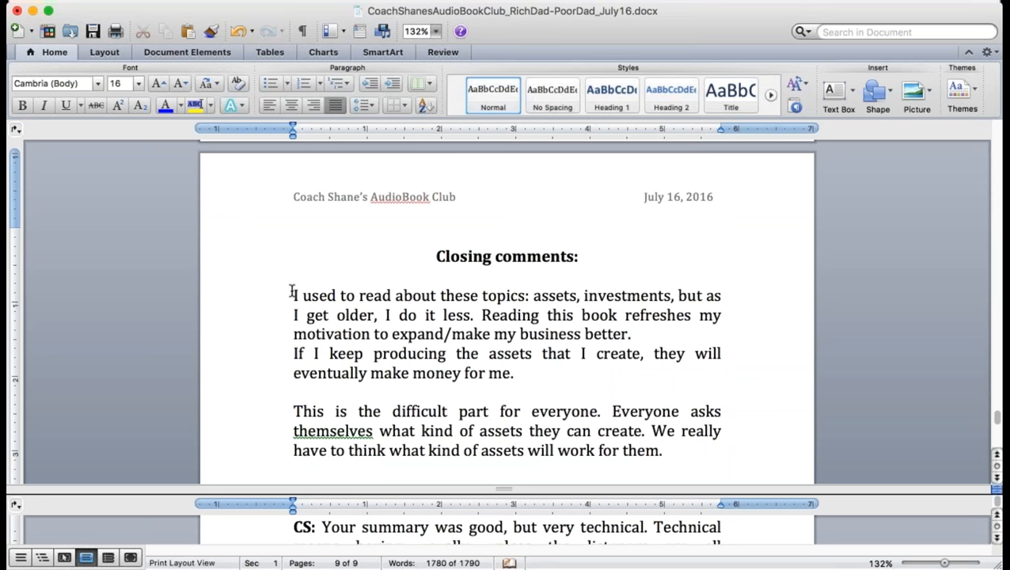
text(CS:)
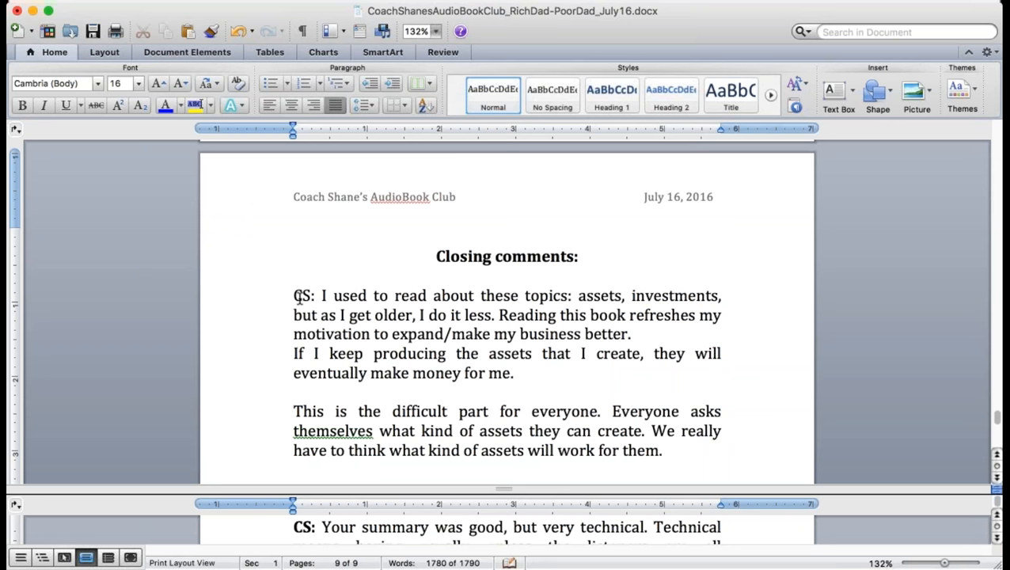
drag(293, 295, 321, 295)
key(super+b)
Cut the stray crickets line from below the last paragraph
click(737, 461)
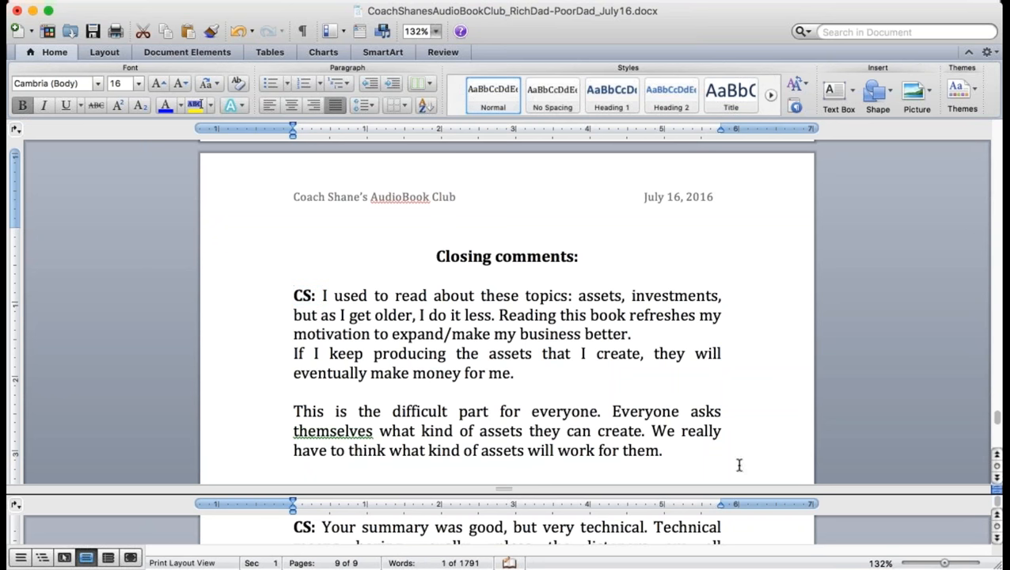
key(Return)
text("crickets")
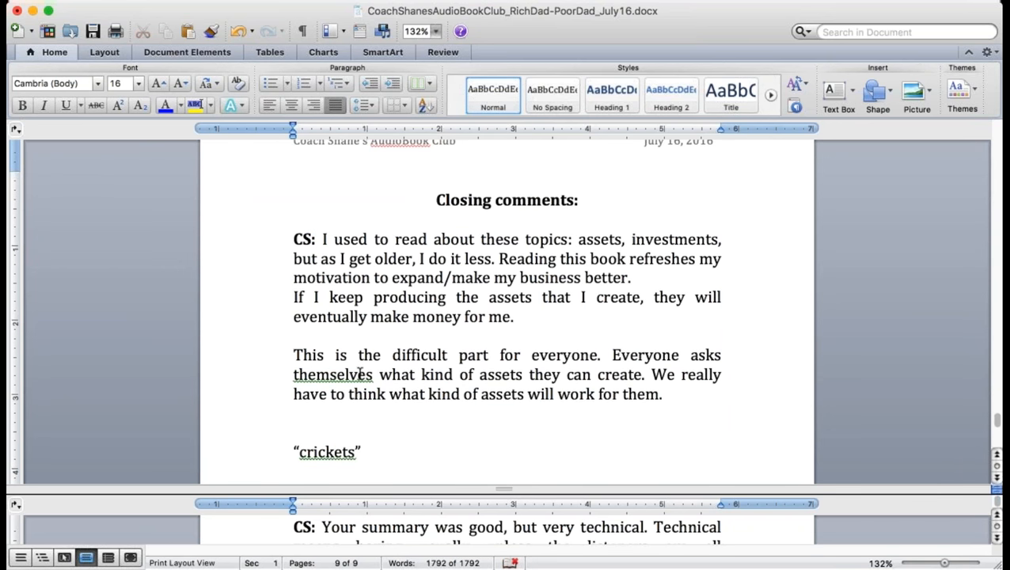
drag(361, 454, 293, 454)
key(super+x)
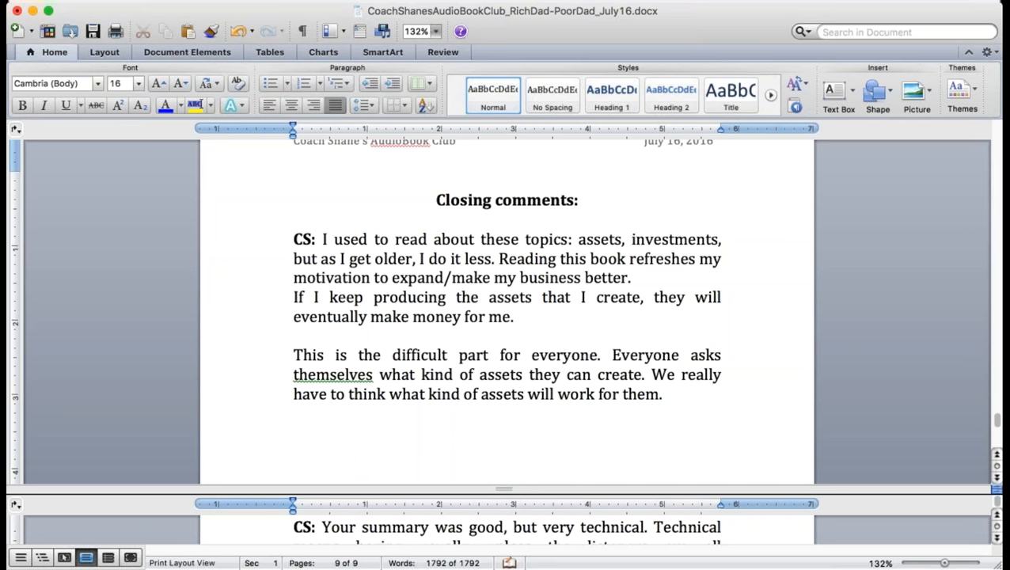
key(super+Tab)
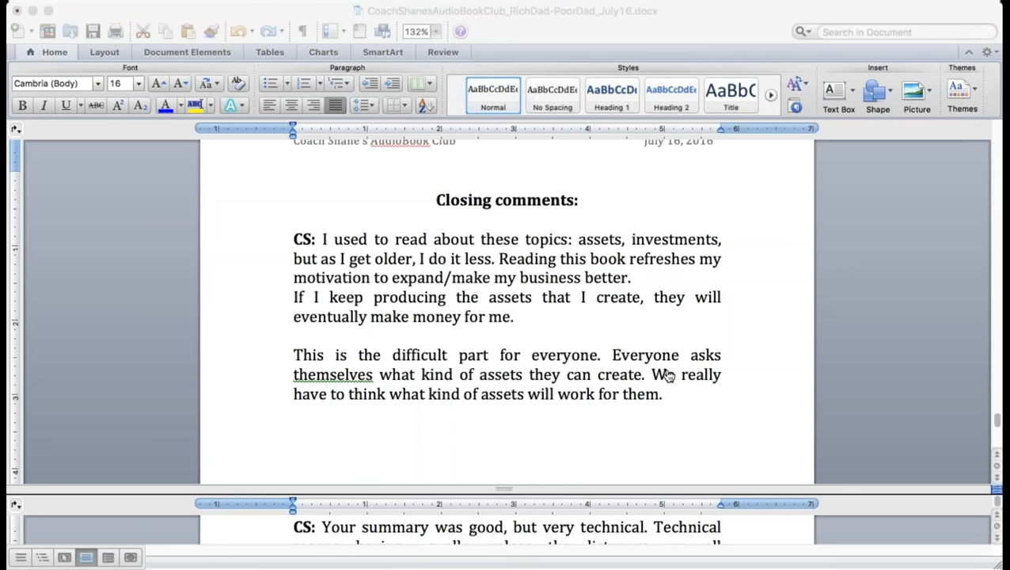
click(69, 367)
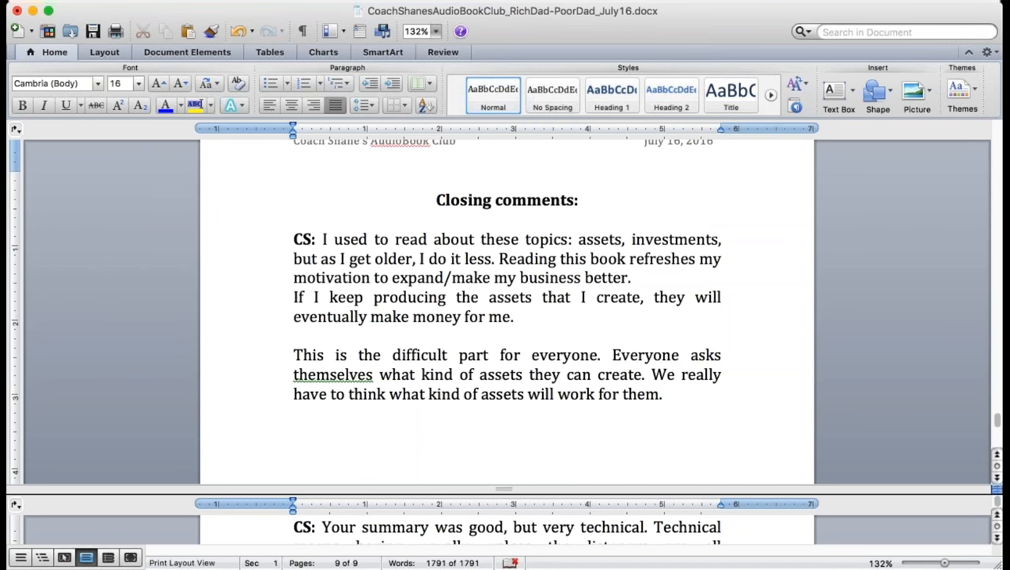
Save the document and scroll back to Coach Shane's Opening Comments on page 1
click(93, 32)
scroll(706, 452, down, 5)
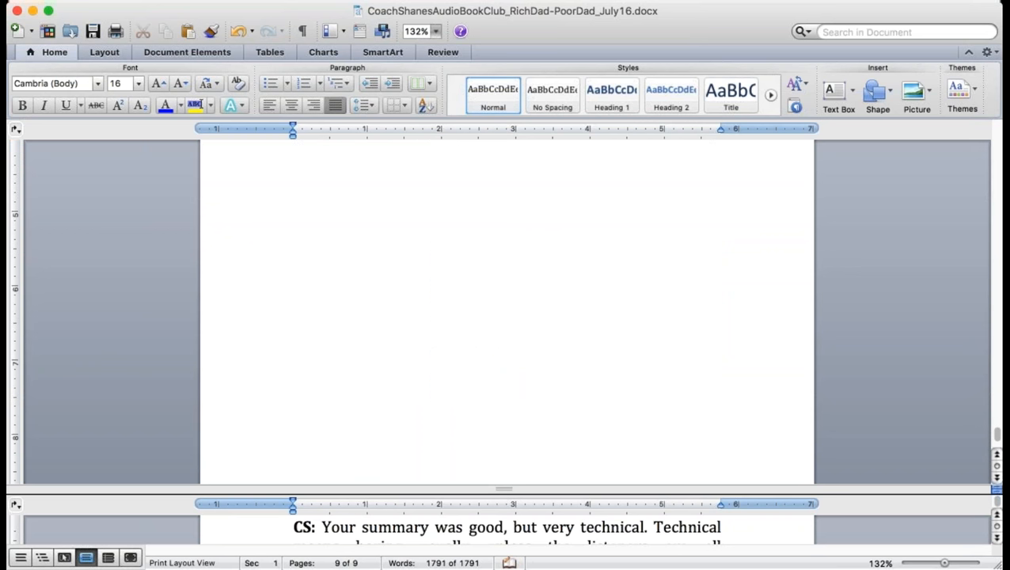
scroll(506, 316, up, 5)
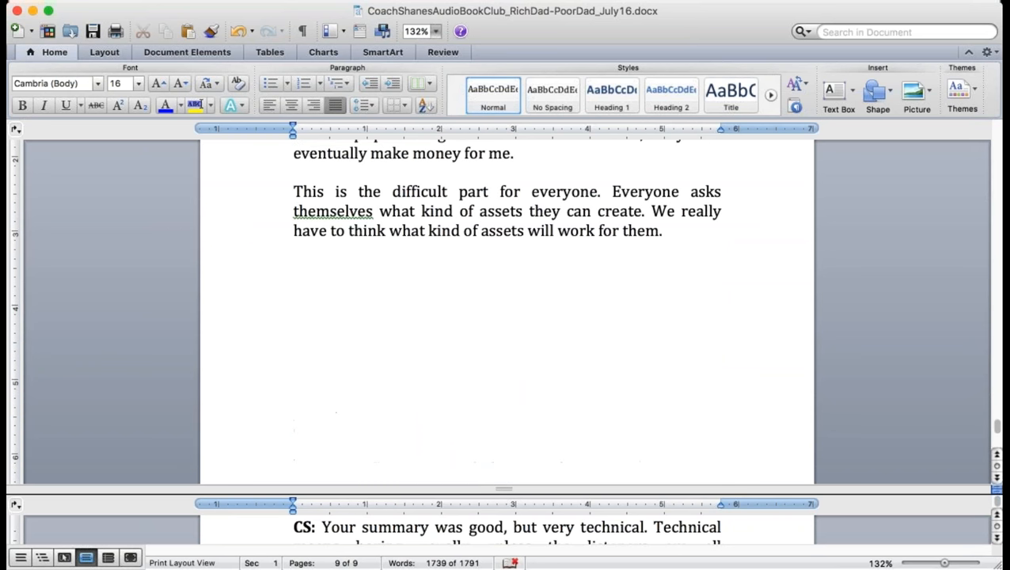
click(343, 215)
scroll(553, 194, up, 8)
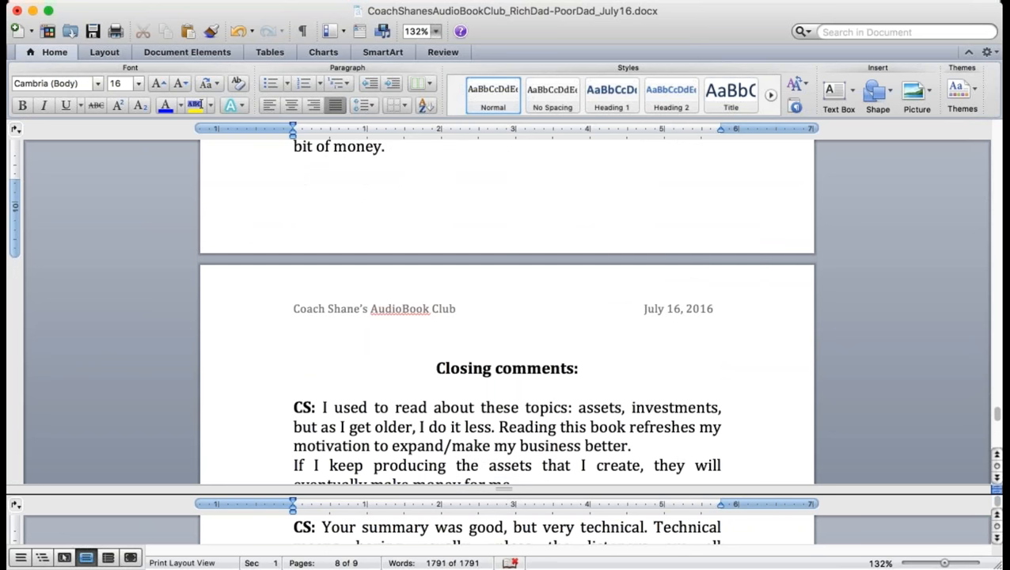
scroll(507, 252, up, 8)
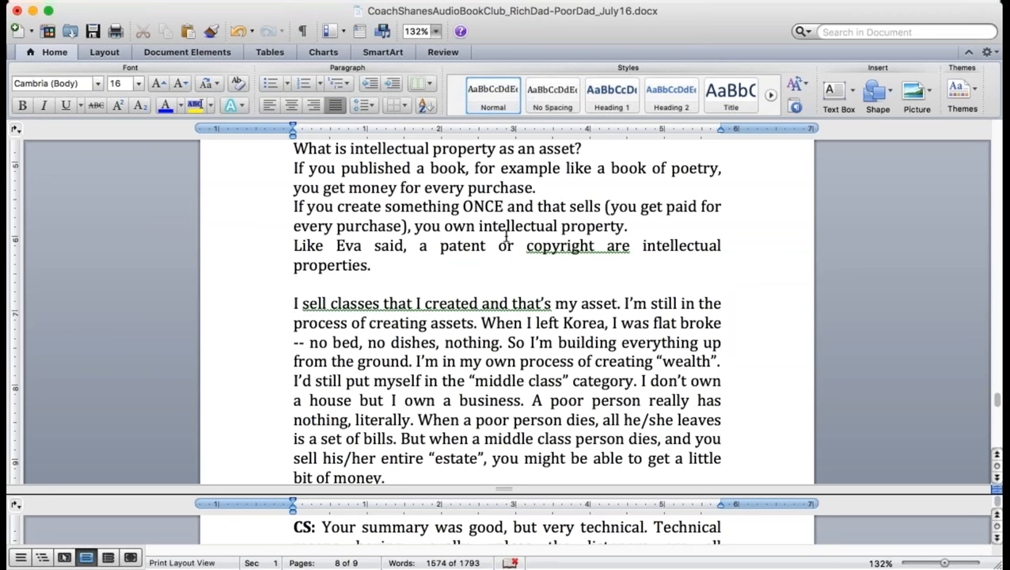
scroll(507, 251, up, 6)
scroll(507, 251, up, 6)
scroll(507, 252, up, 6)
scroll(508, 252, up, 6)
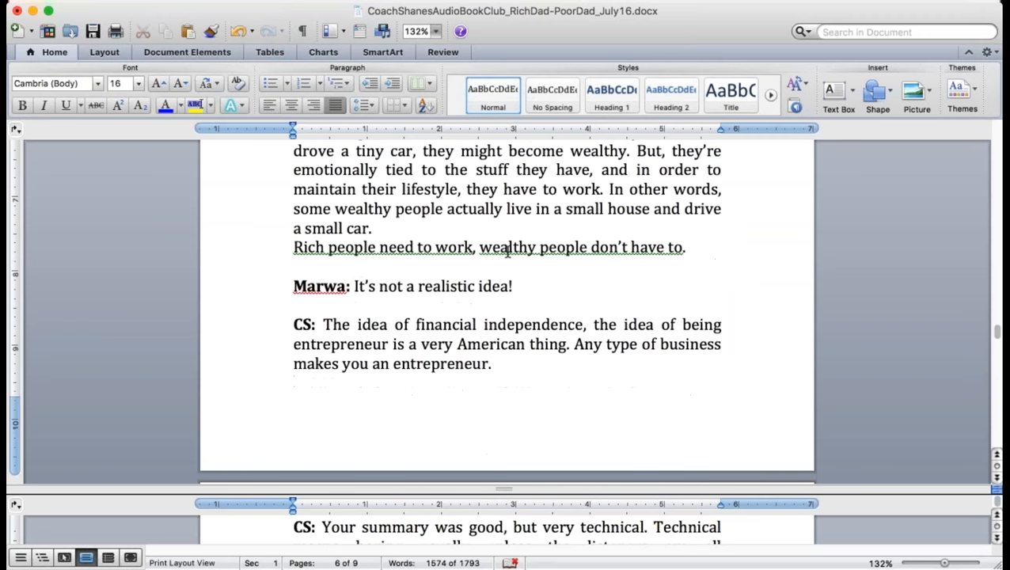
scroll(507, 252, up, 8)
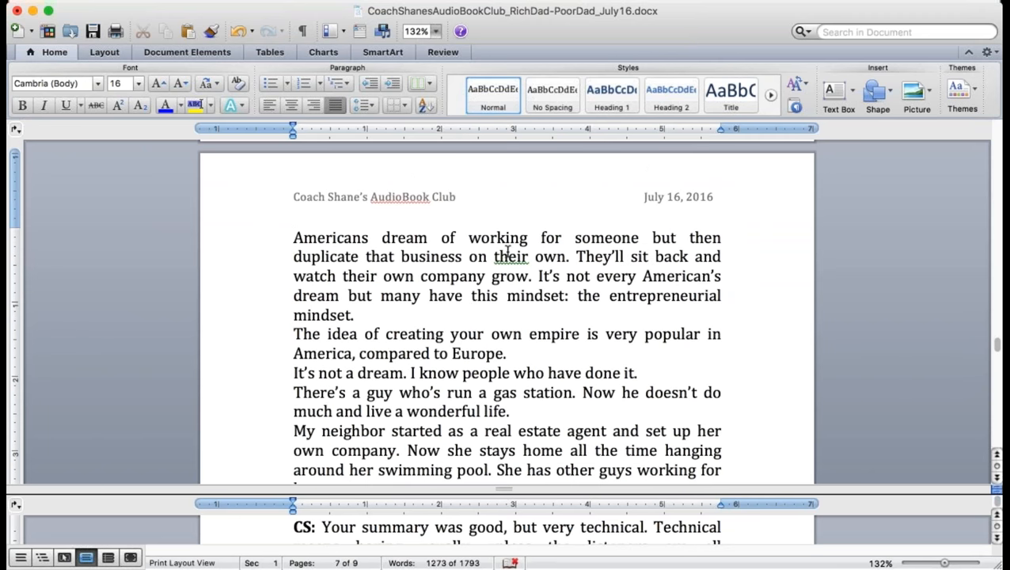
scroll(507, 251, up, 5)
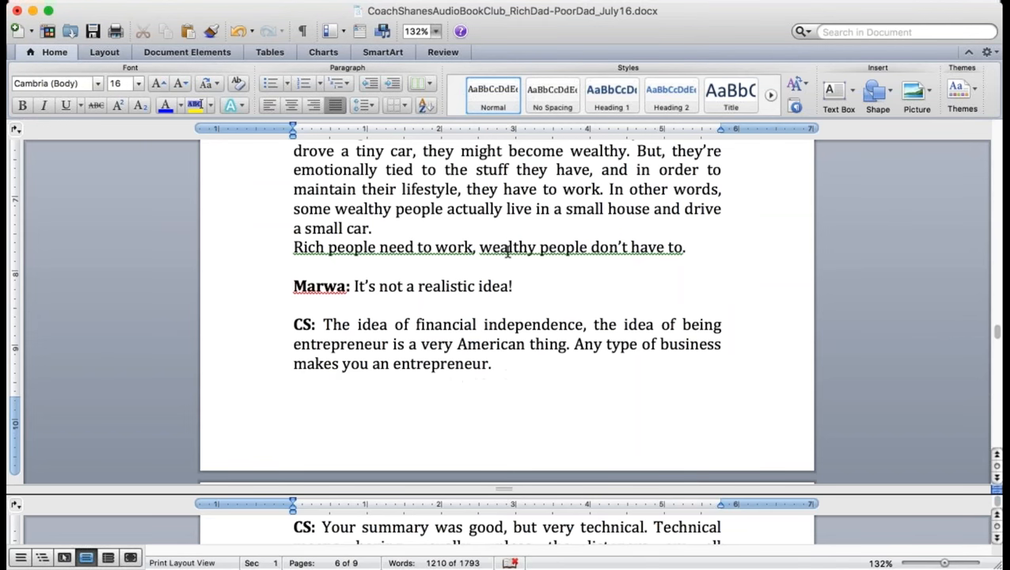
scroll(507, 251, up, 5)
scroll(508, 251, up, 5)
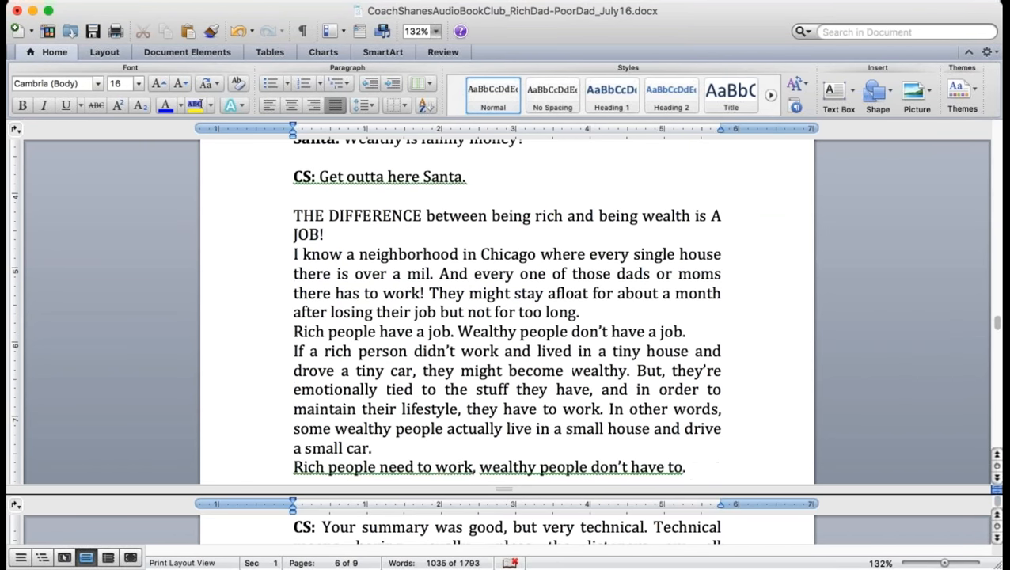
scroll(507, 252, up, 5)
scroll(507, 252, up, 5)
scroll(508, 308, down, 5)
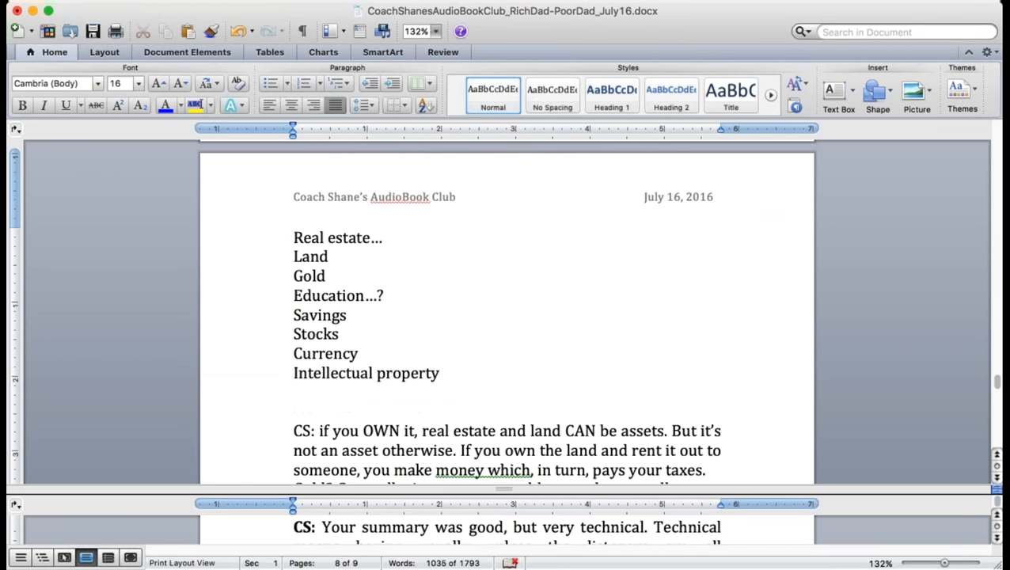
scroll(507, 308, down, 5)
scroll(507, 308, down, 3)
scroll(507, 308, up, 5)
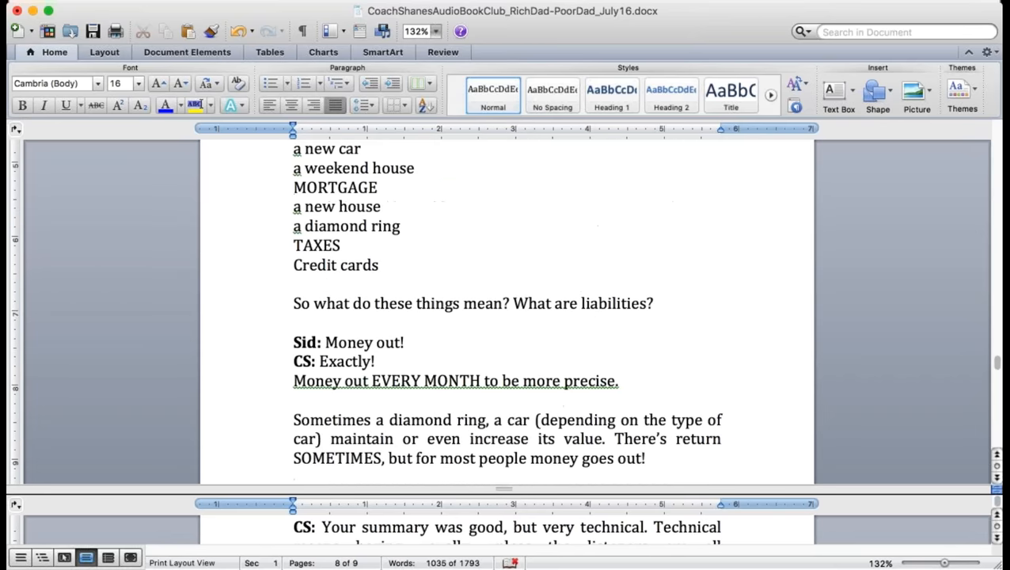
scroll(507, 308, up, 5)
scroll(508, 309, up, 5)
scroll(507, 308, up, 5)
scroll(507, 309, up, 5)
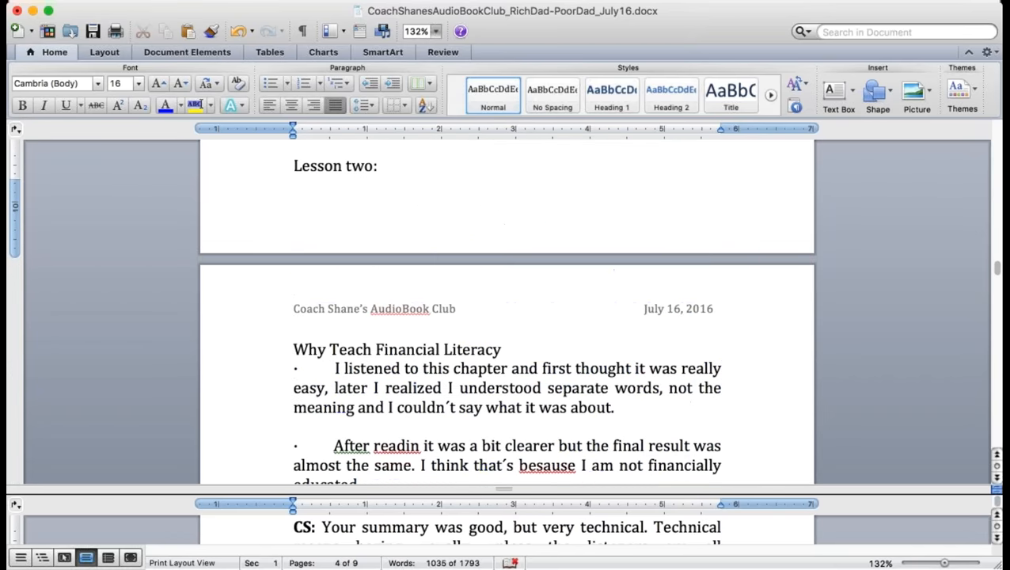
scroll(507, 309, up, 5)
scroll(507, 308, down, 3)
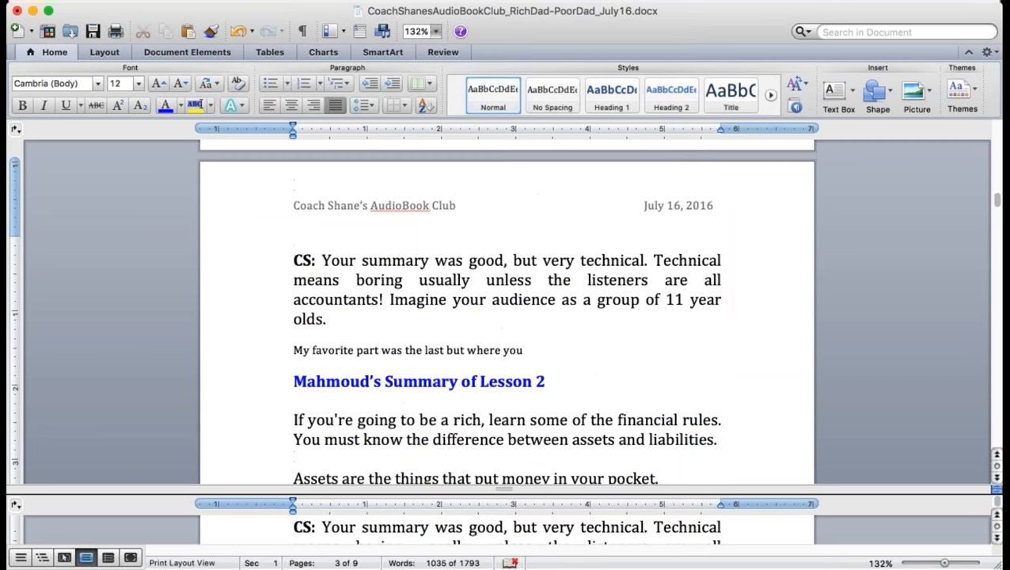
scroll(507, 308, up, 5)
scroll(507, 309, up, 5)
scroll(507, 308, up, 5)
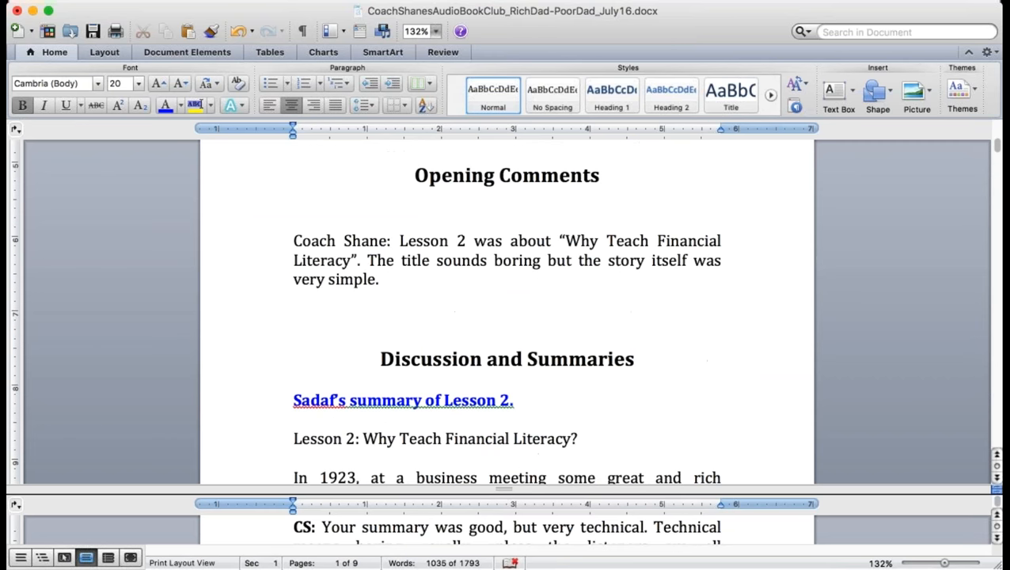
Make the 'Coach Shane:' speaker label bold and save the document
click(408, 316)
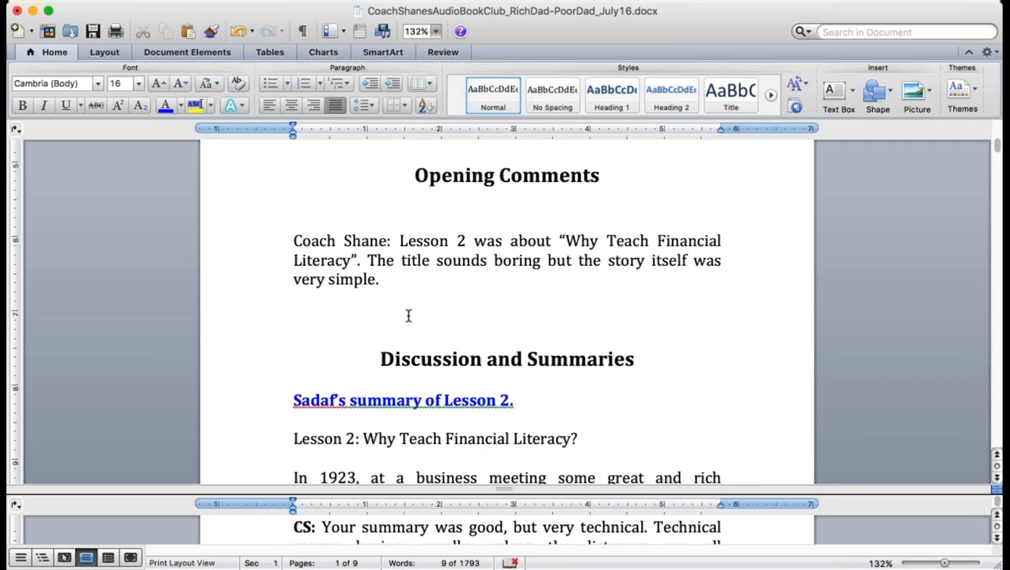
drag(355, 242, 293, 241)
key(super+b)
click(92, 35)
click(529, 305)
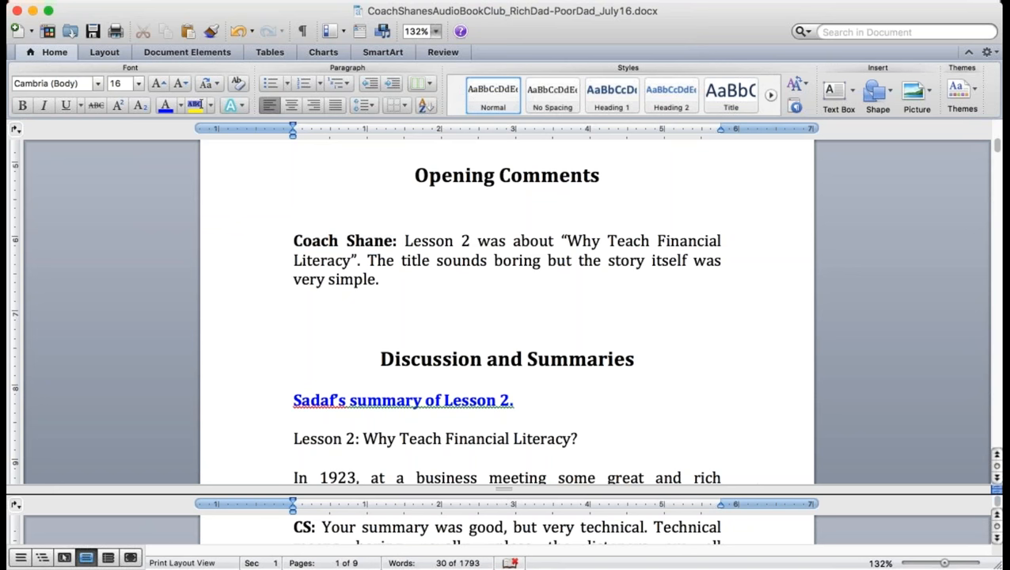
key(super+Tab)
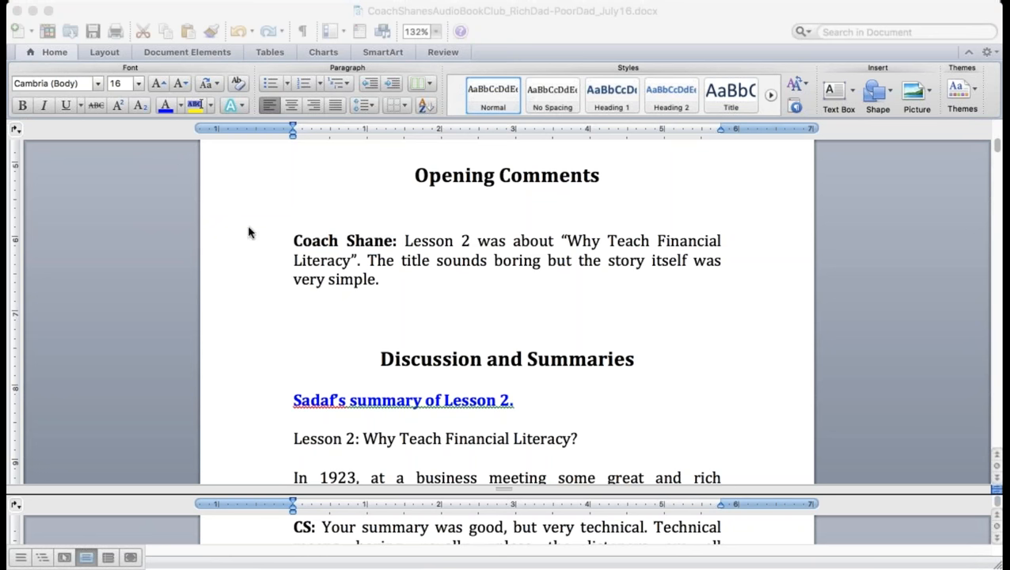
click(8, 354)
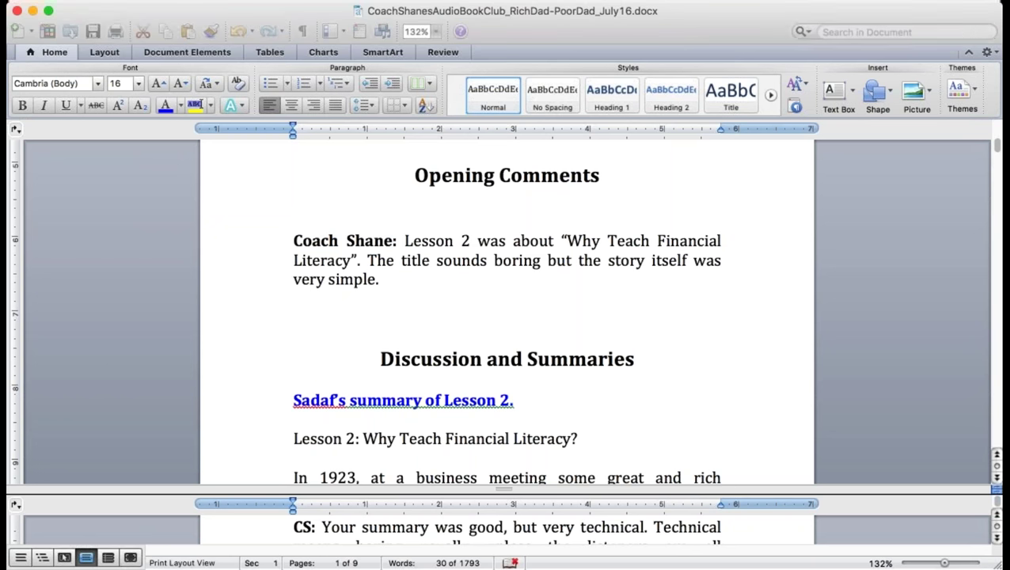
scroll(440, 324, down, 10)
Give the Assets and Liabilities picture text wrapping, shrink it and move it beneath the opening comments
click(433, 333)
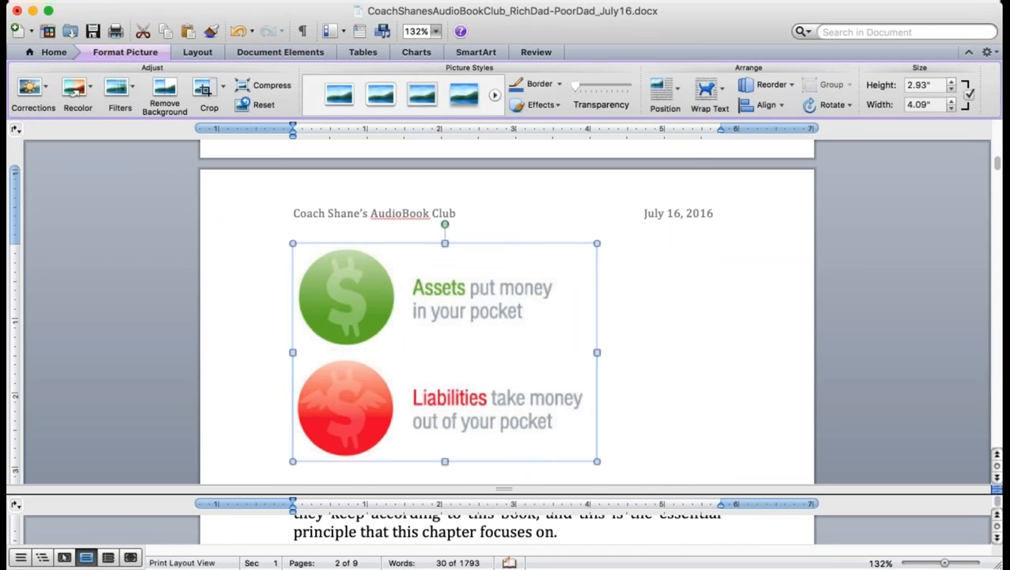
click(708, 91)
click(599, 261)
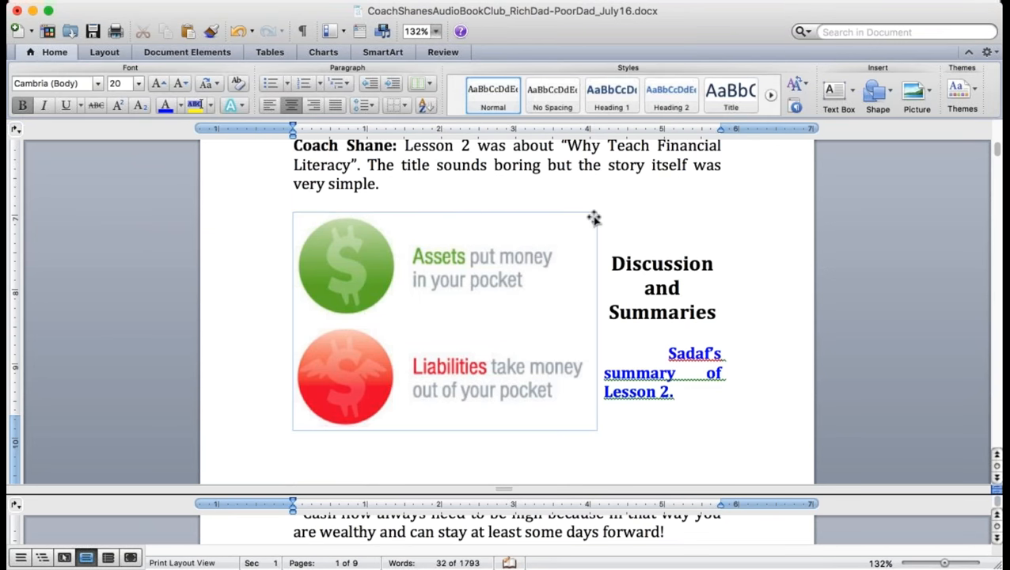
click(594, 218)
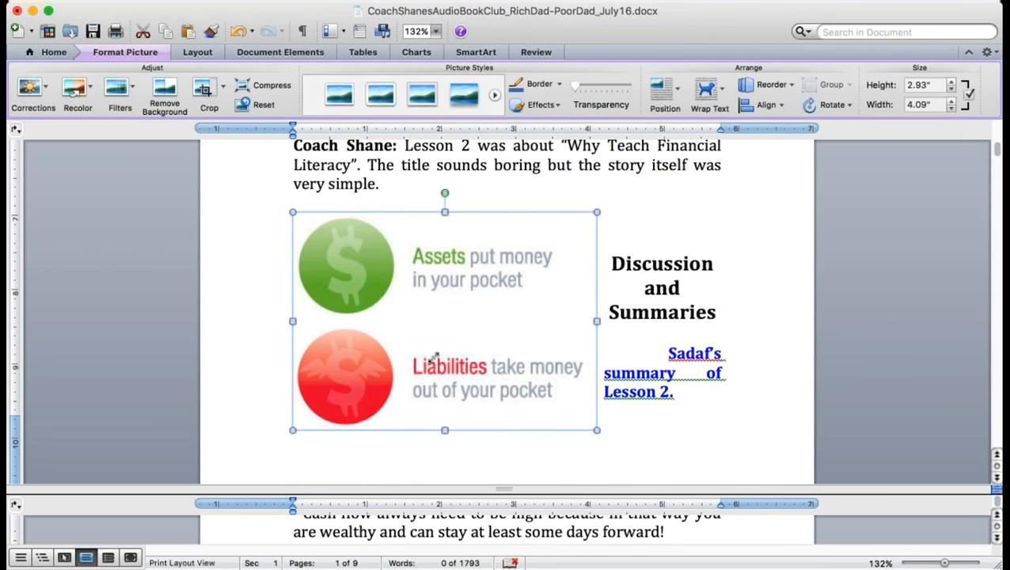
drag(596, 212, 434, 358)
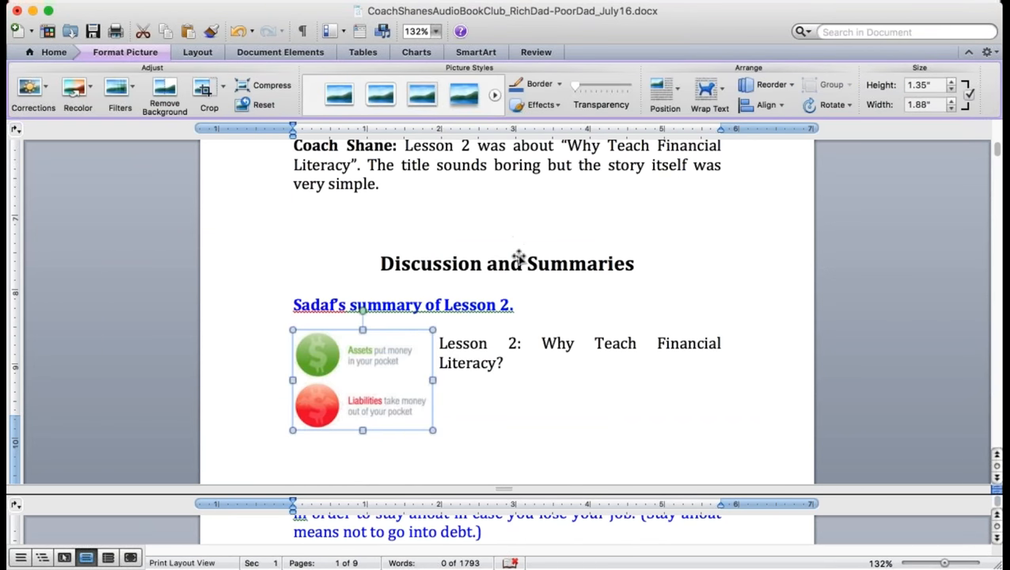
drag(362, 380, 519, 264)
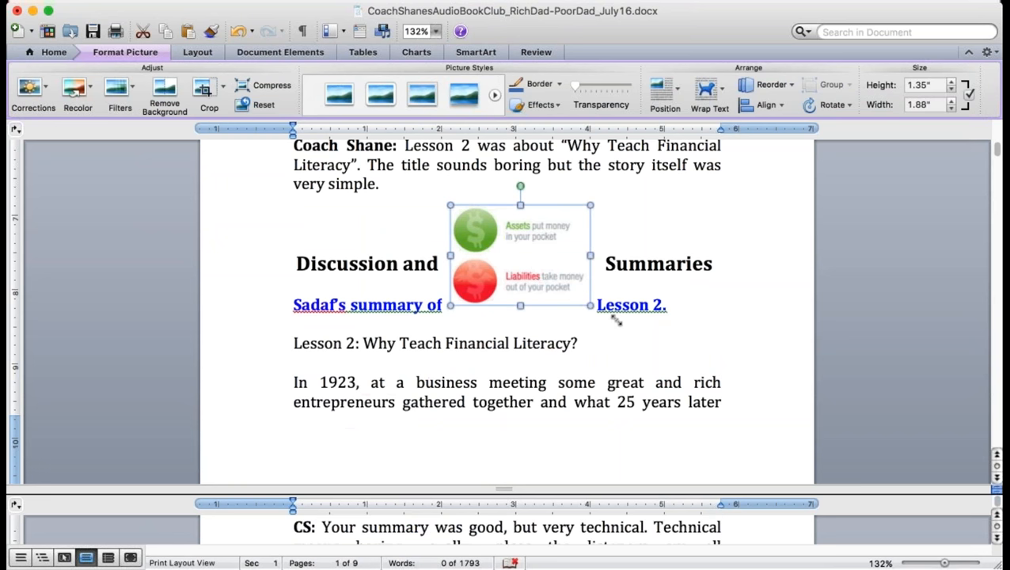
drag(590, 312, 618, 324)
Push the Discussion and Summaries heading onto page 2 and fine-tune the picture's position and size
click(676, 262)
key(Return)
key(Return)
key(Return)
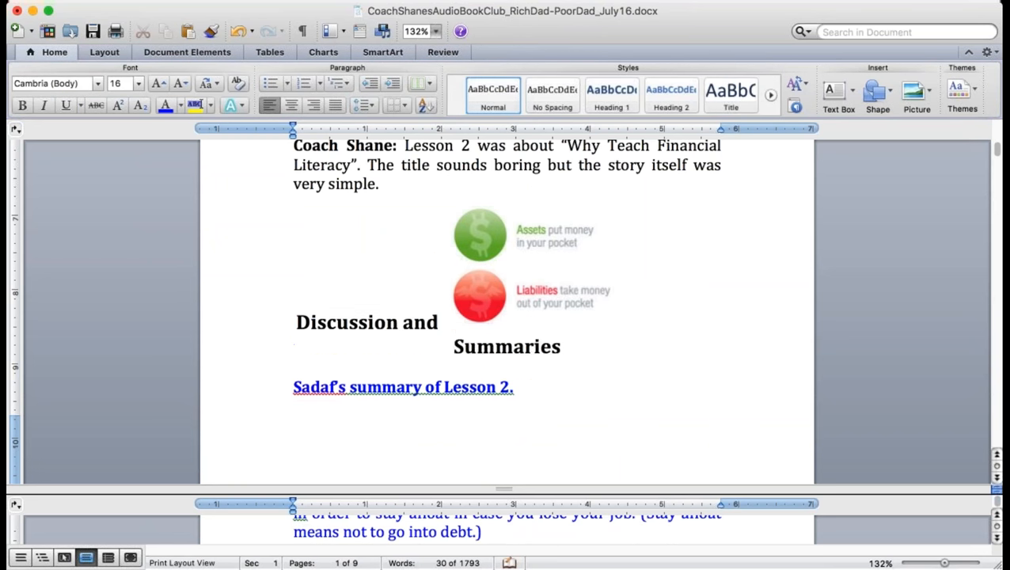
key(Return)
key(Return)
key(Return)
key(Return)
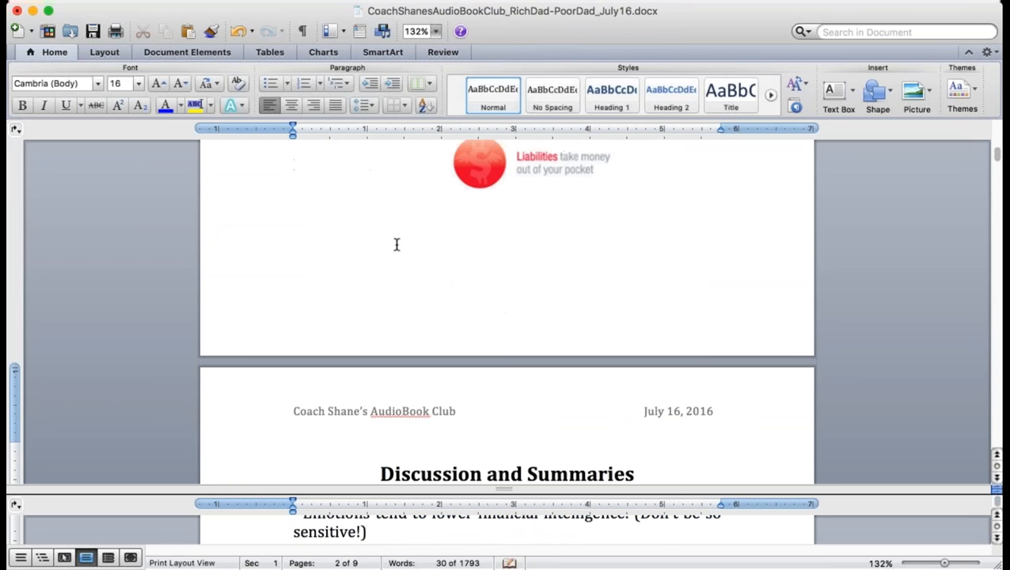
click(484, 173)
drag(484, 173, 457, 191)
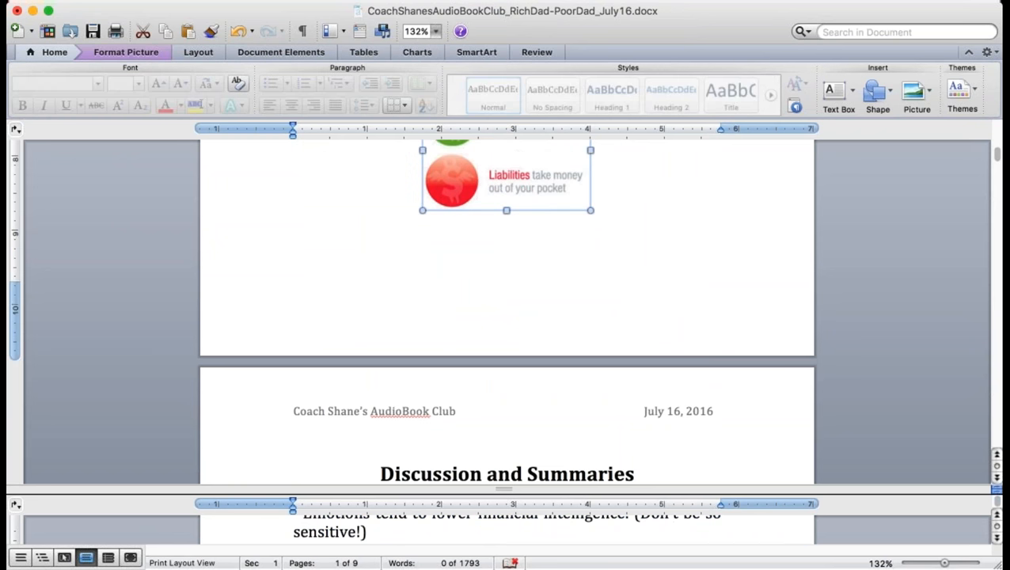
drag(591, 211, 625, 237)
click(633, 301)
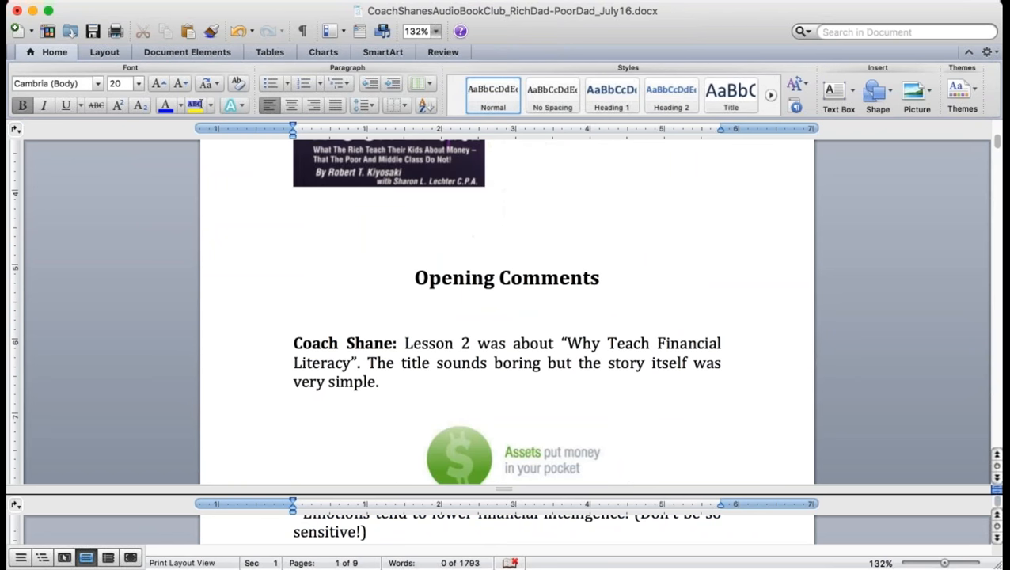
scroll(506, 316, down, 5)
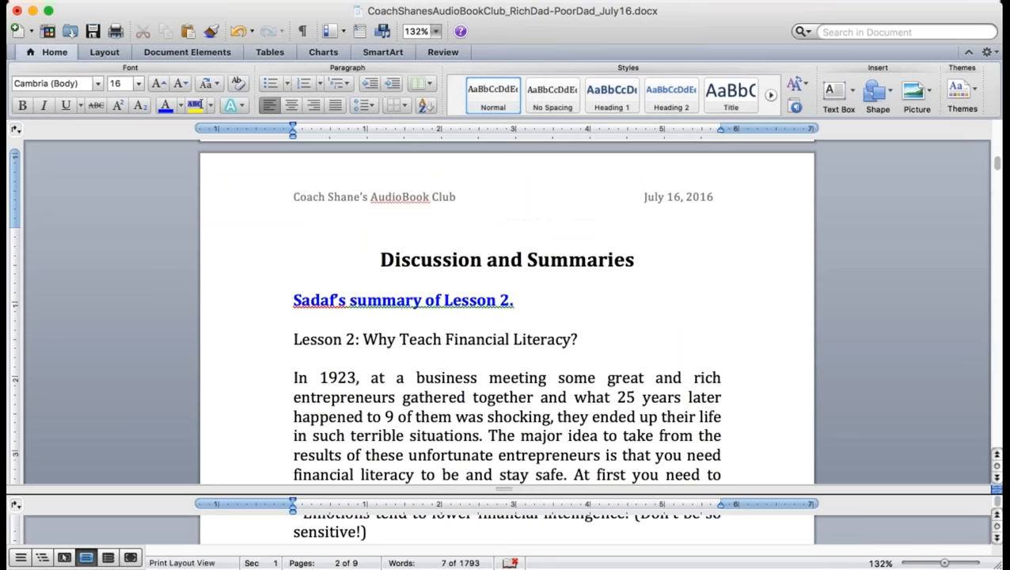
scroll(506, 317, down, 5)
scroll(506, 316, down, 5)
scroll(506, 317, down, 4)
scroll(506, 316, down, 4)
scroll(506, 316, down, 5)
scroll(507, 316, down, 5)
scroll(506, 316, down, 5)
scroll(506, 316, down, 2)
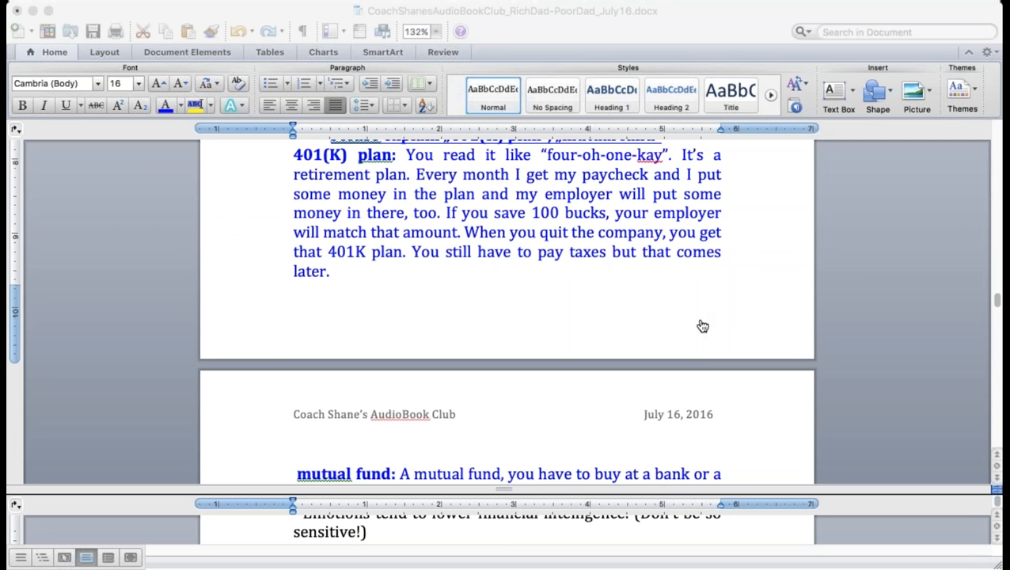
Paste the Retirement jar picture and move it beside the 401(K) plan text
click(56, 373)
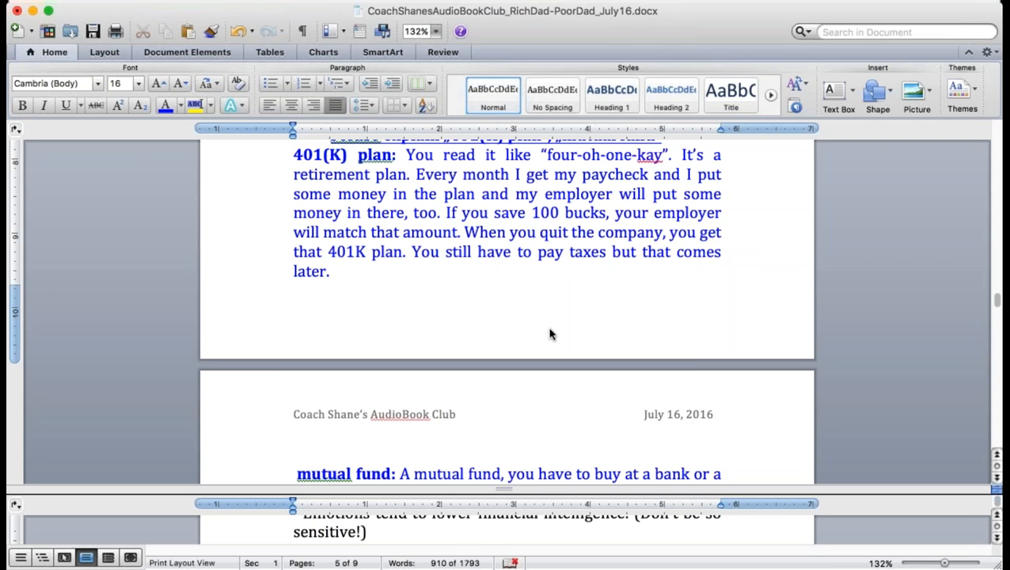
key(super+v)
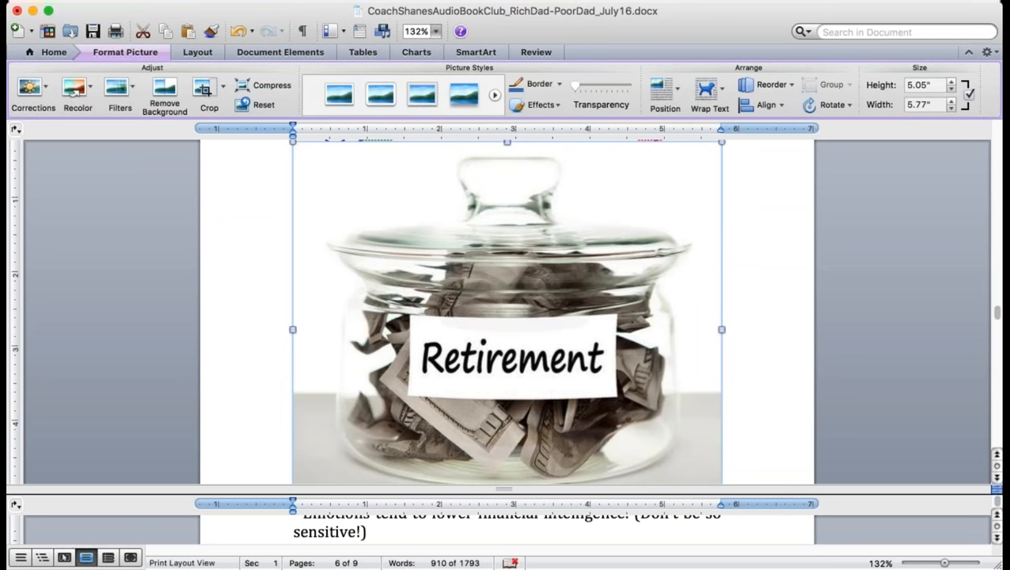
key(Return)
scroll(506, 316, up, 10)
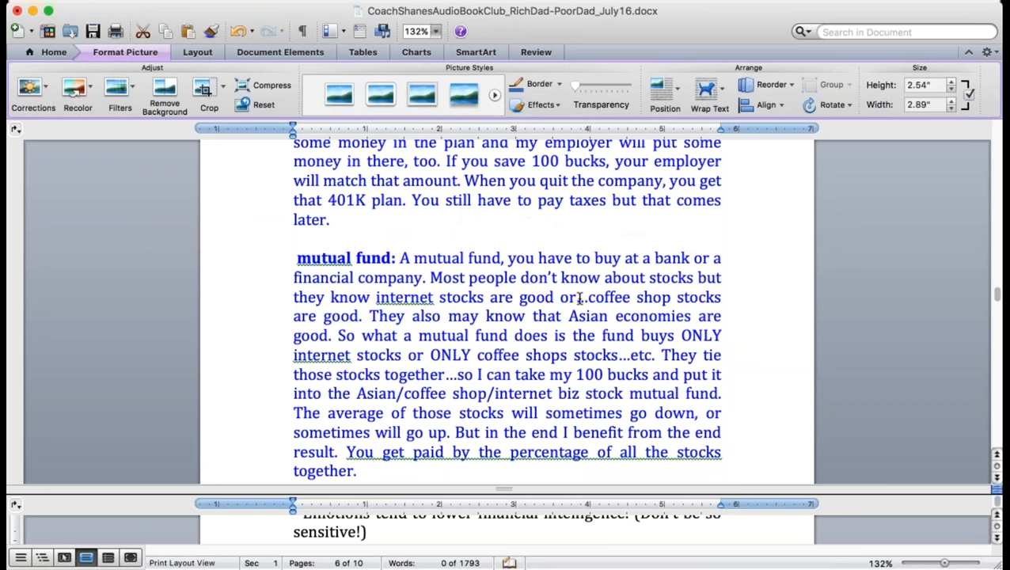
click(613, 225)
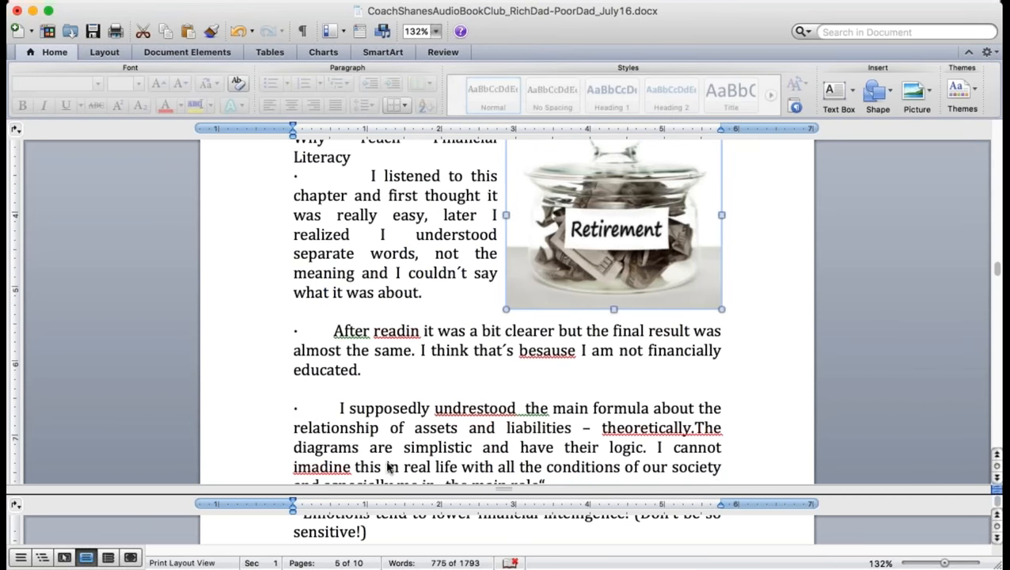
drag(613, 226, 364, 412)
scroll(427, 291, down, 5)
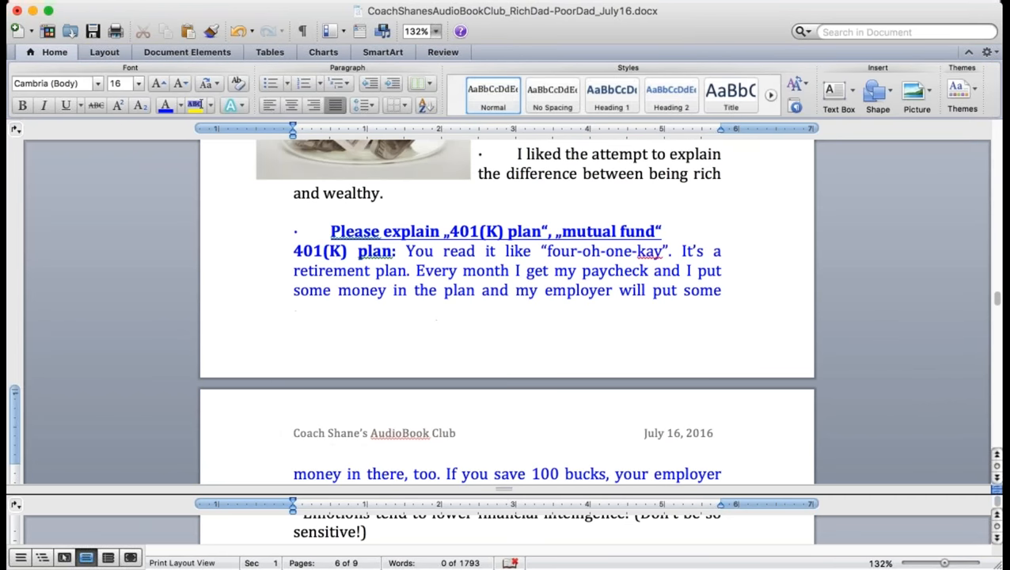
Enlarge the Retirement picture so the text wraps around it, then continue to the mutual fund explanation
click(363, 158)
drag(470, 179, 467, 304)
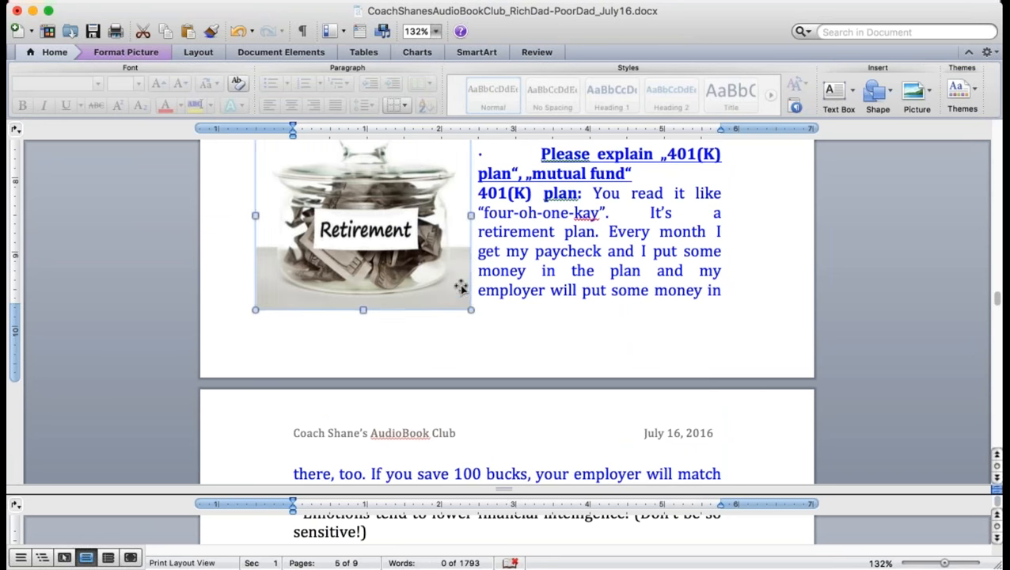
click(462, 332)
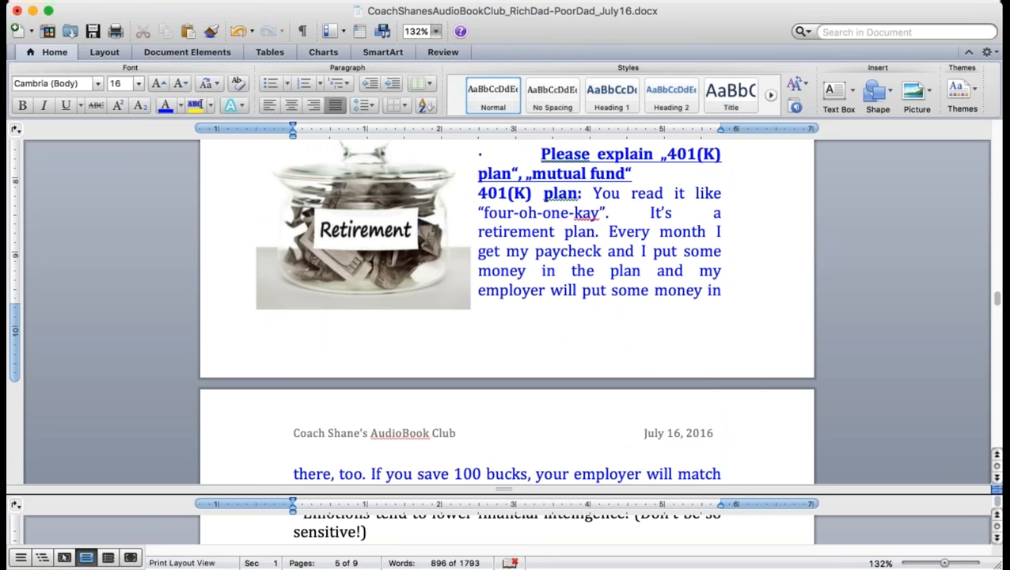
key(Page_Up)
key(Page_Down)
key(Page_Down)
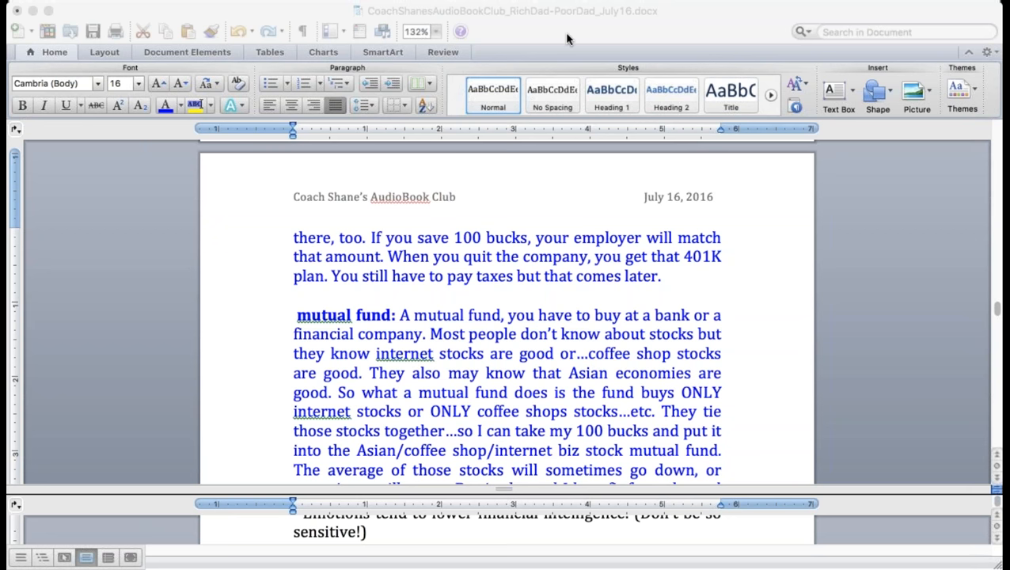
Shrink the Mutual Fund Benefits picture so the mutual fund explanation wraps square beside it
click(604, 36)
click(295, 314)
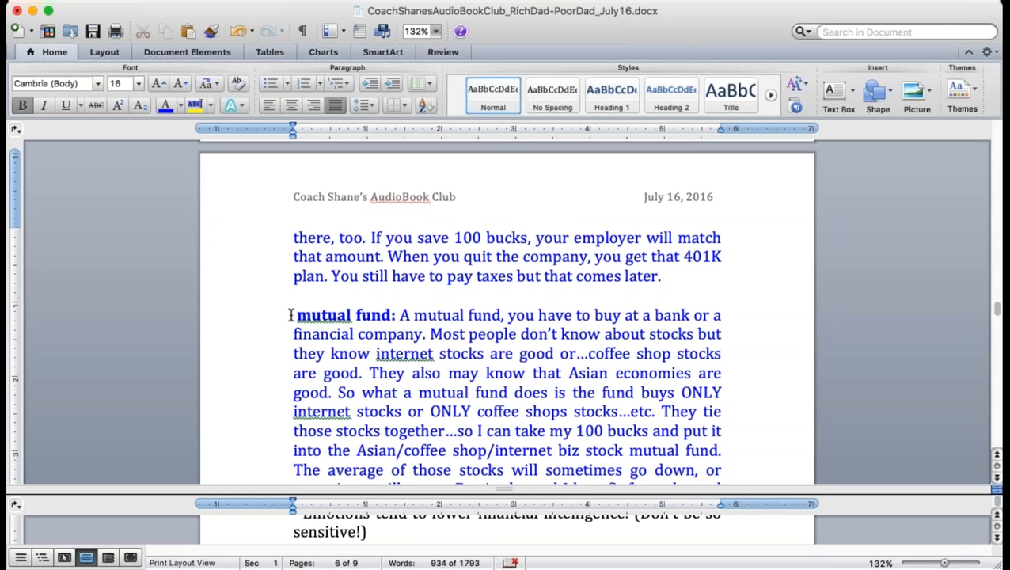
scroll(447, 348, down, 5)
click(456, 352)
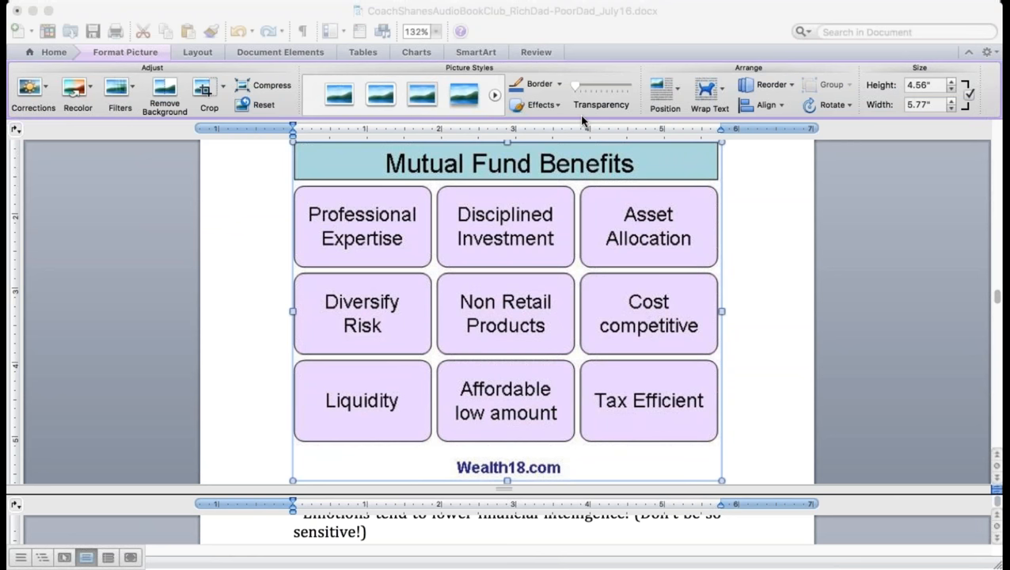
click(220, 104)
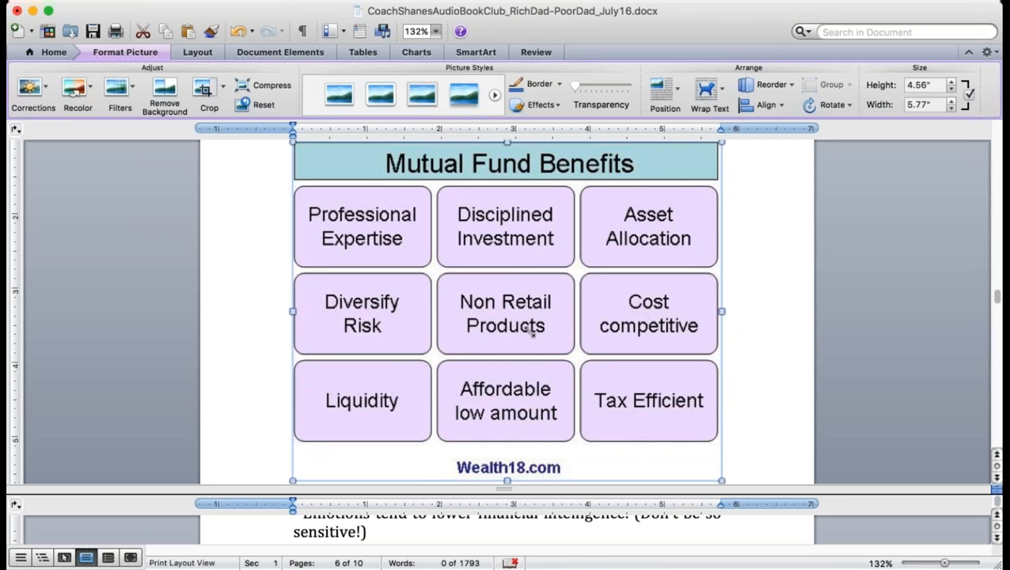
key(super+z)
key(super+z)
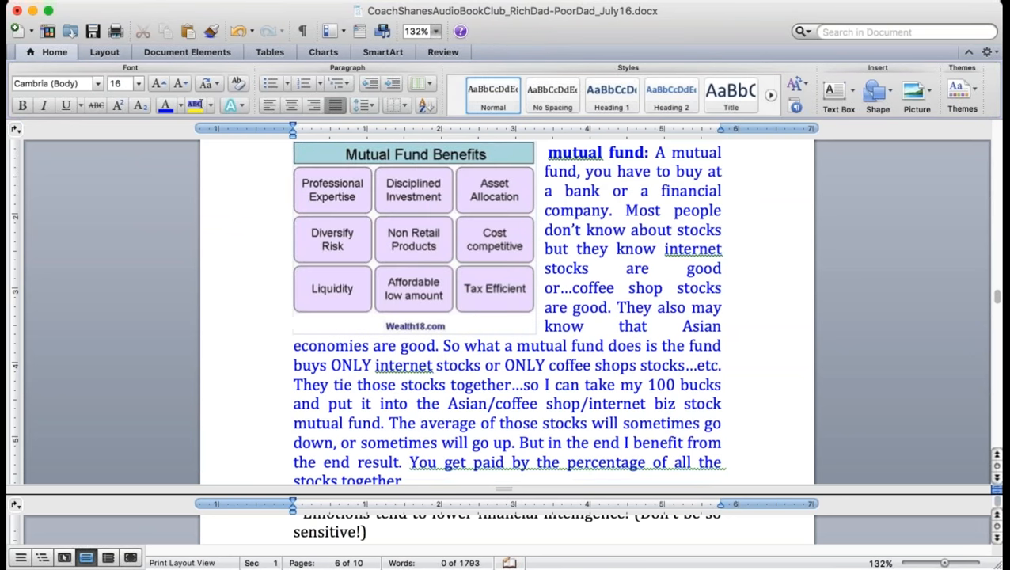
key(super+z)
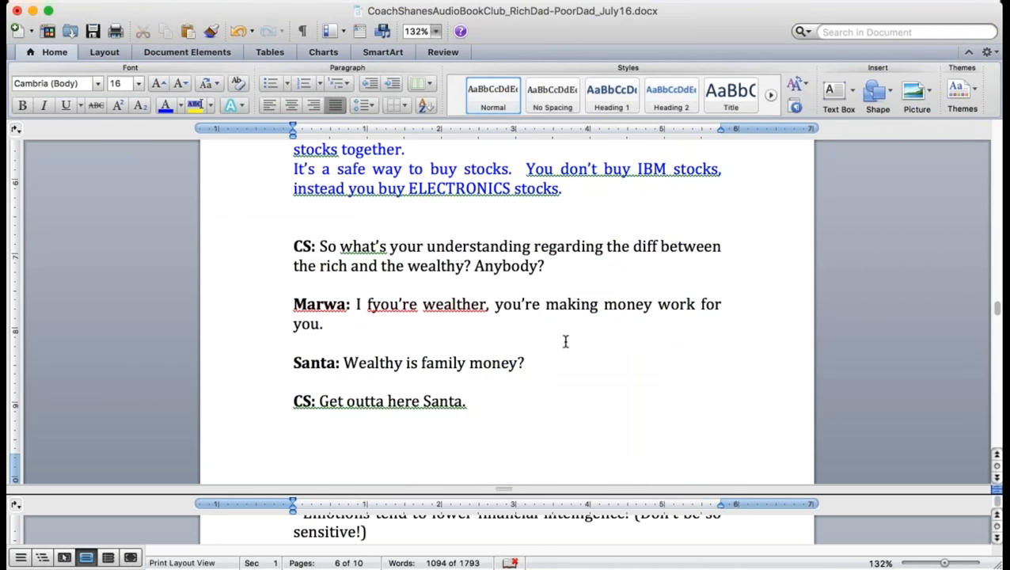
click(565, 341)
Correct Marwa's line to read 'If you're wealthy'
key(BackSpace)
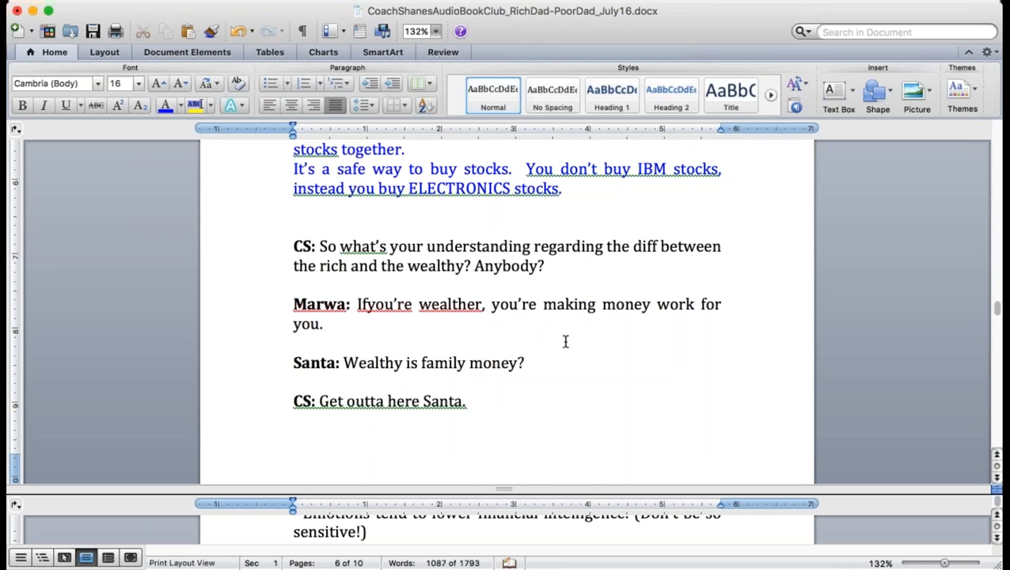
key(Right)
click(478, 304)
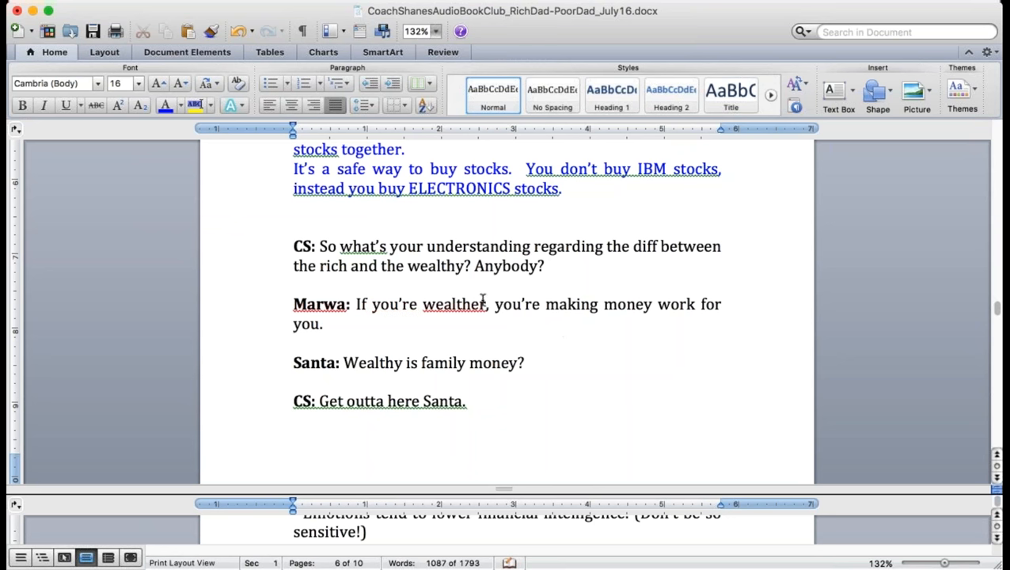
key(Delete)
key(Delete)
key(Delete)
text(y,)
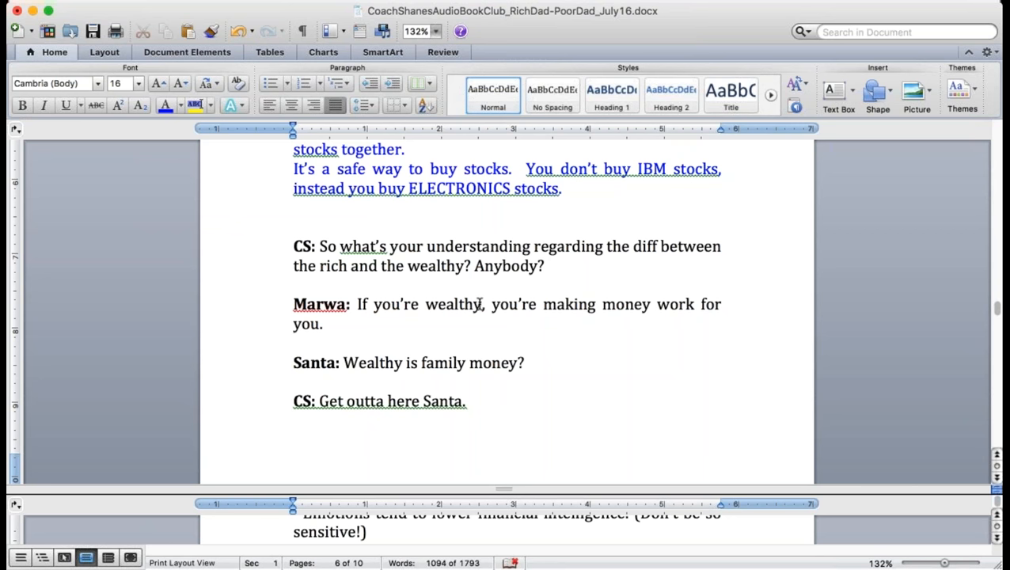
scroll(479, 304, down, 10)
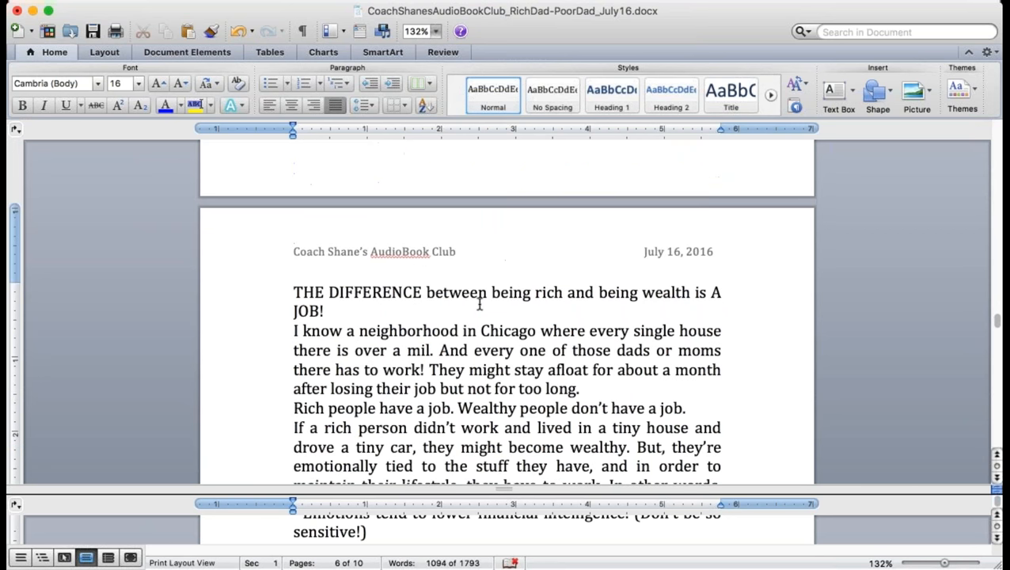
Make the THE DIFFERENCE heading and the CS: label bold
triple_click(325, 311)
click(22, 105)
click(726, 449)
scroll(690, 429, down, 10)
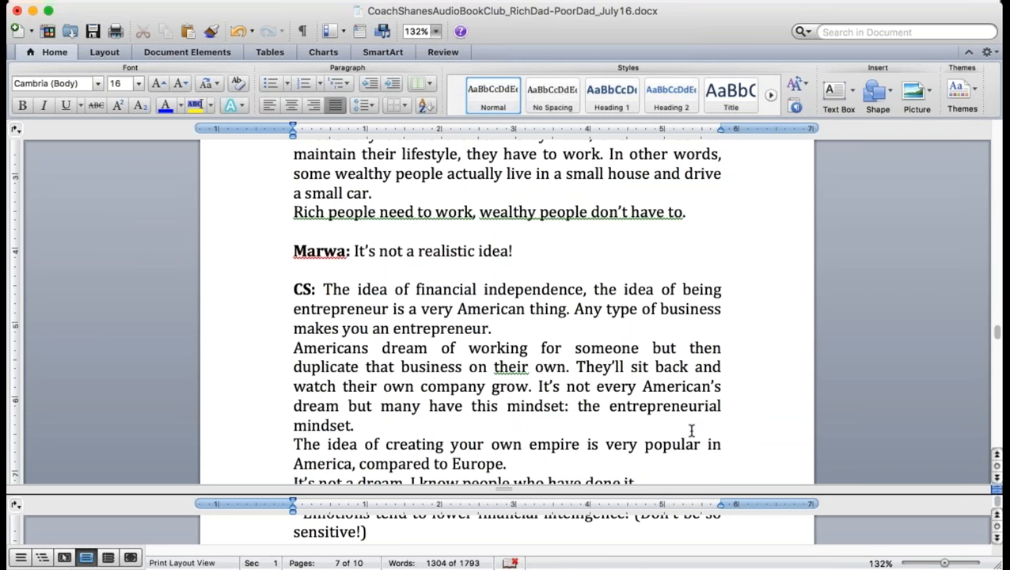
scroll(691, 430, down, 10)
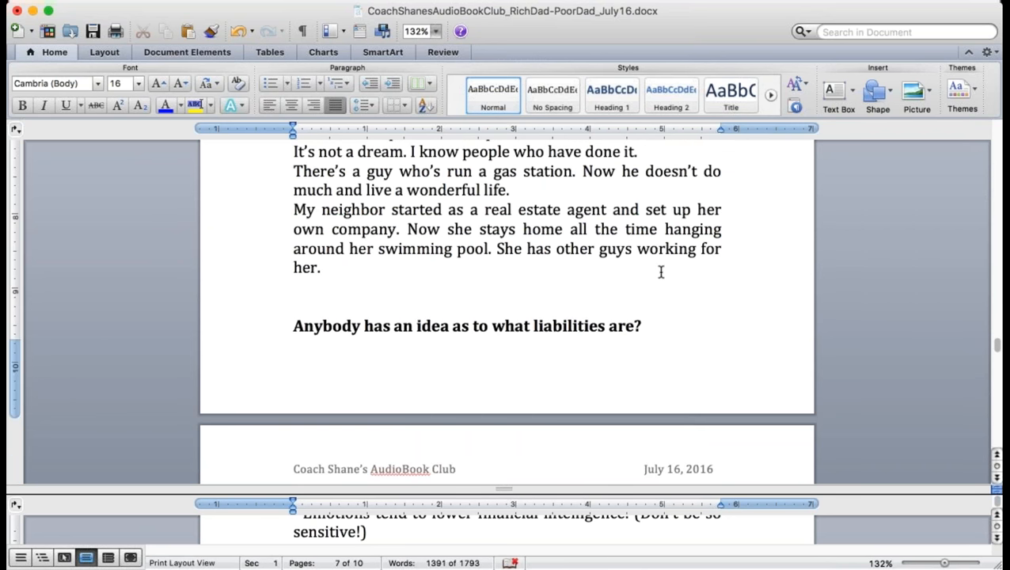
scroll(661, 272, down, 10)
scroll(661, 272, down, 10)
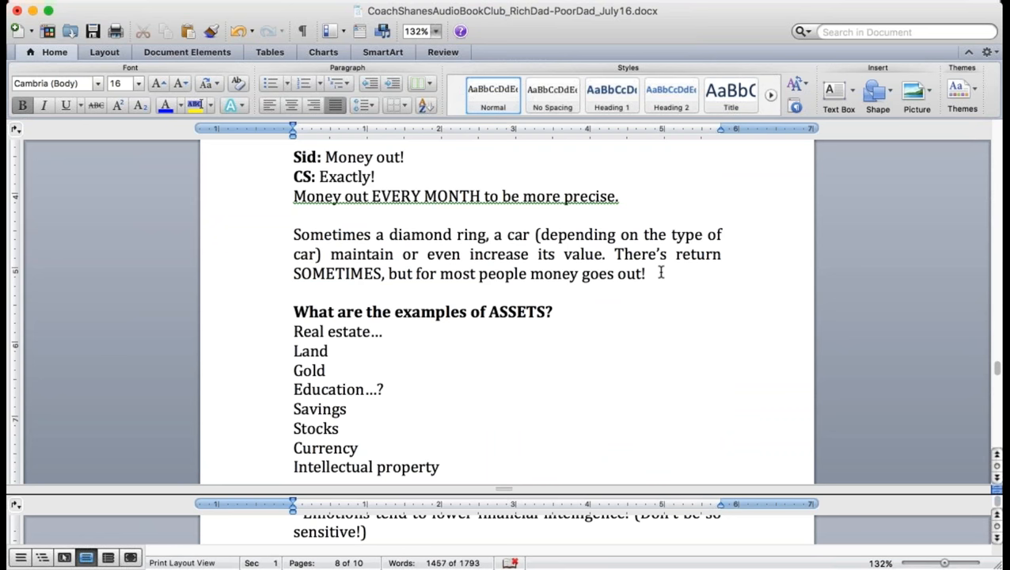
scroll(661, 272, down, 10)
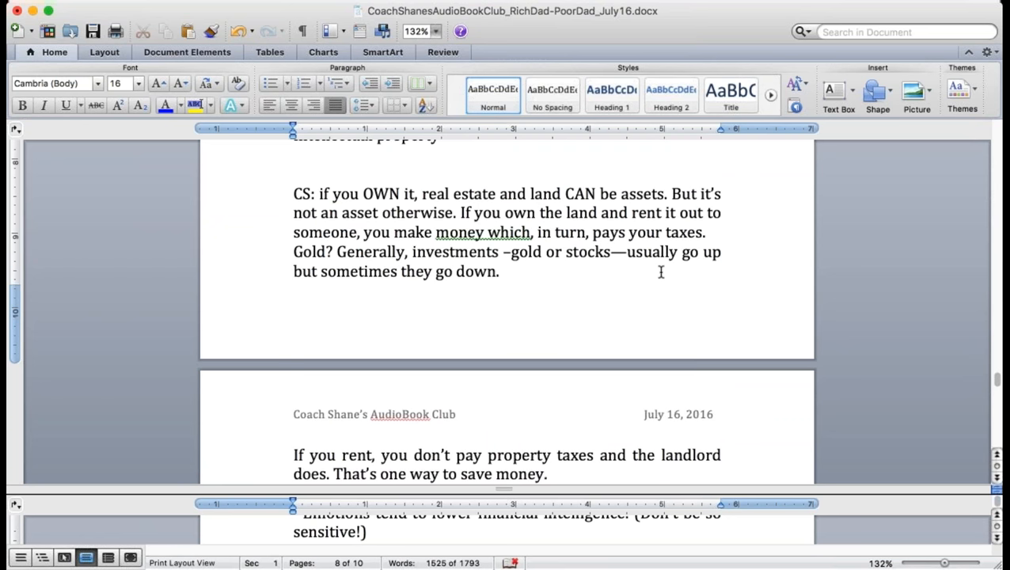
scroll(661, 273, up, 3)
drag(317, 266, 289, 266)
key(super+b)
scroll(507, 301, up, 8)
scroll(506, 301, up, 5)
scroll(507, 300, down, 5)
scroll(506, 301, down, 8)
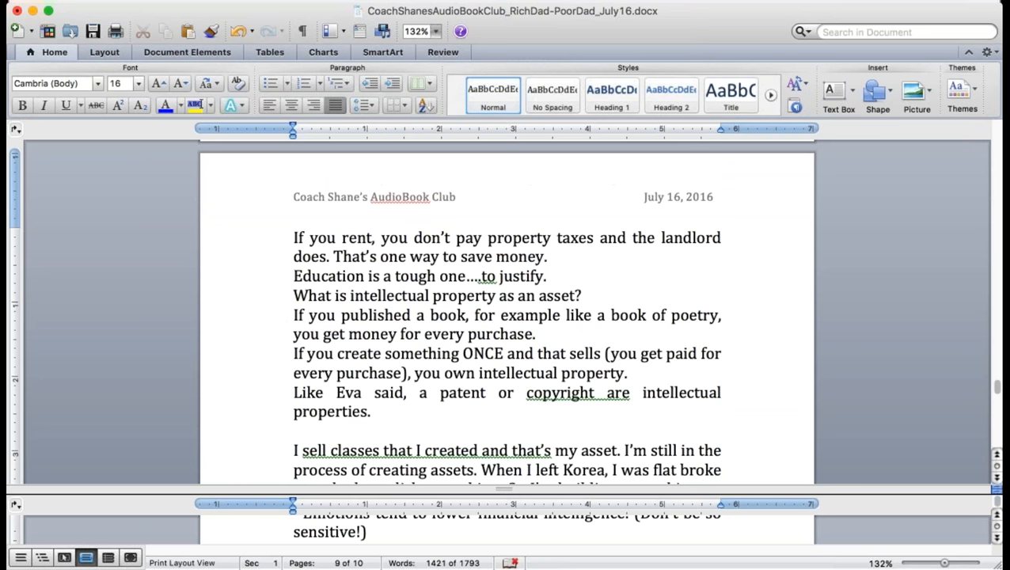
scroll(506, 300, down, 8)
scroll(507, 300, down, 8)
scroll(506, 300, down, 4)
scroll(507, 300, up, 6)
scroll(507, 301, down, 6)
scroll(506, 300, up, 3)
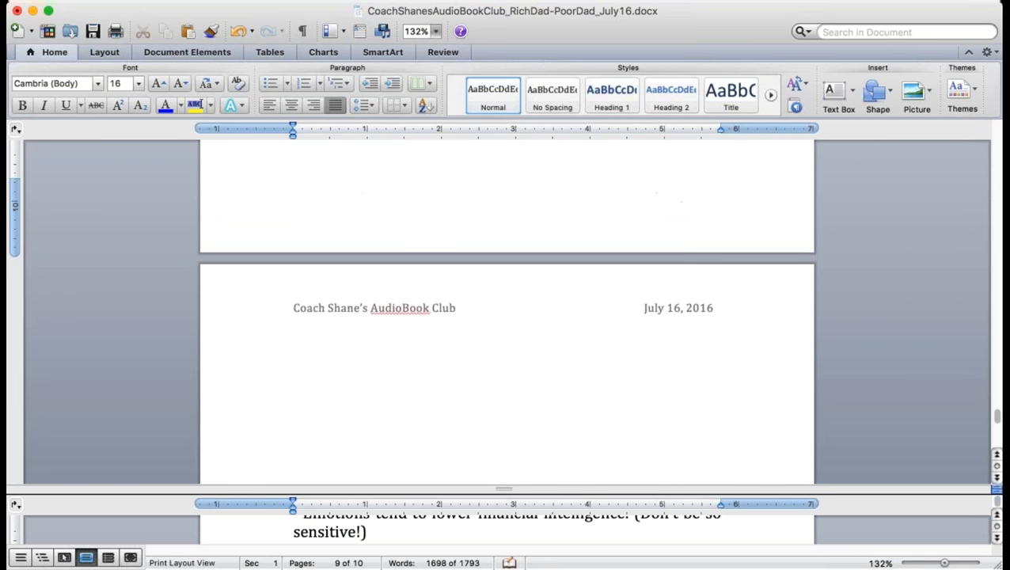
scroll(507, 301, up, 2)
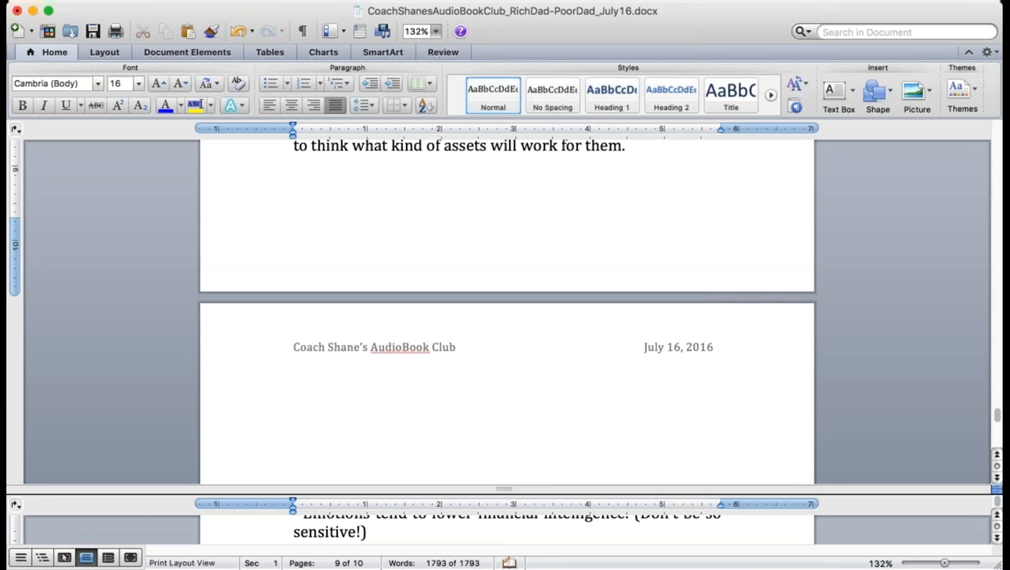
scroll(512, 250, down, 5)
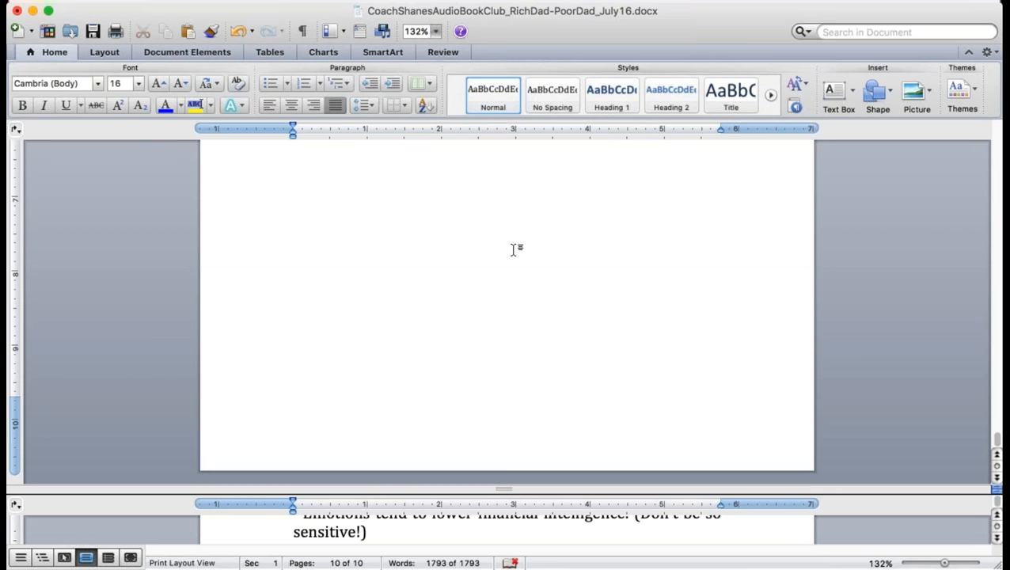
Delete the blank last page and save the document
key(BackSpace)
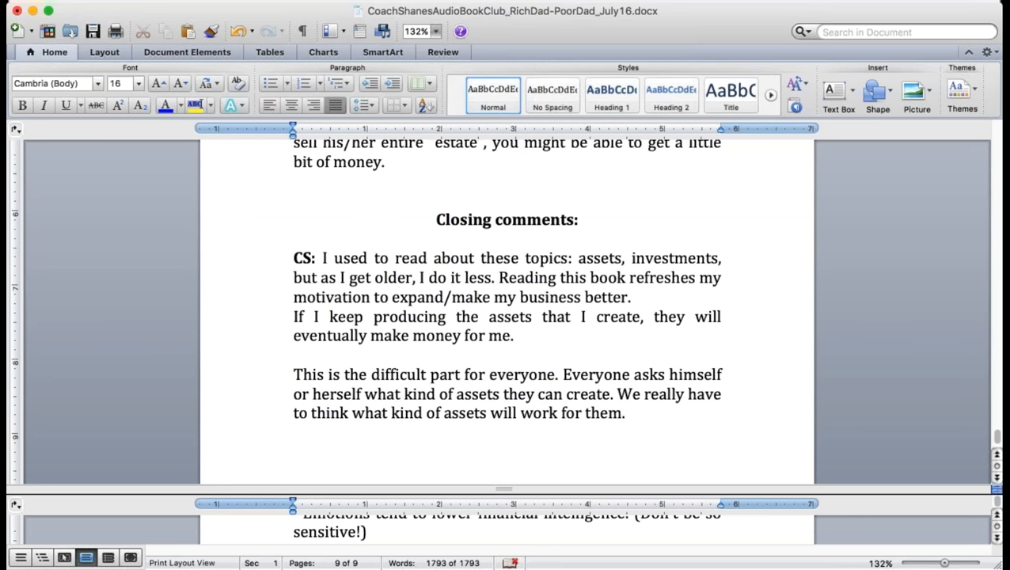
key(Return)
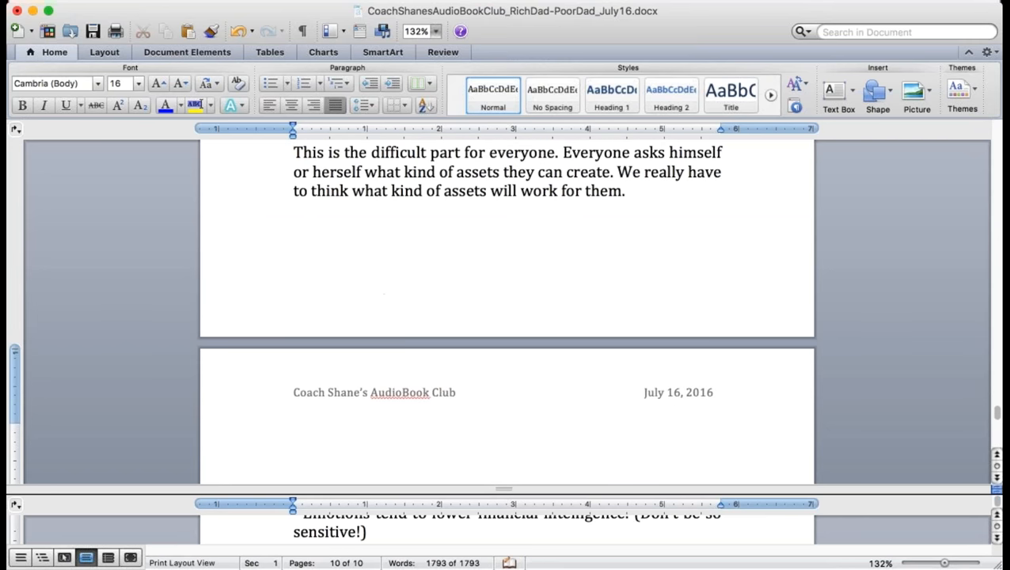
key(BackSpace)
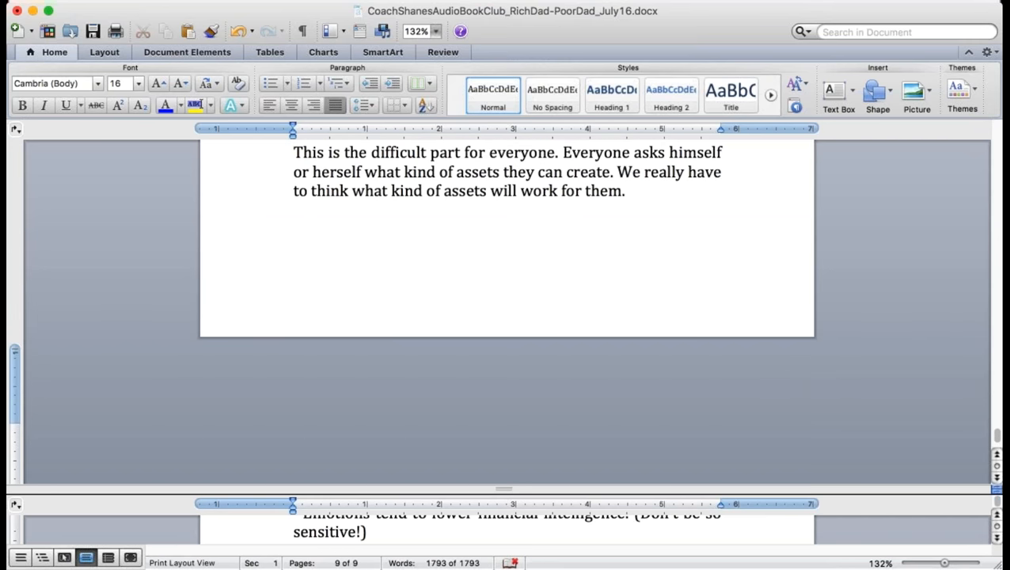
key(Page_Up)
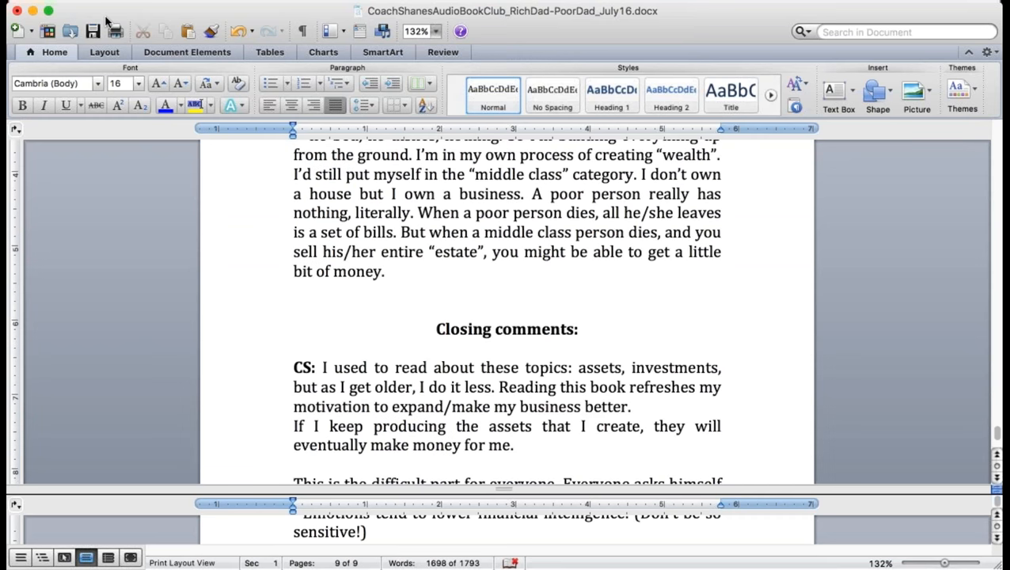
click(93, 32)
key(Page_Up)
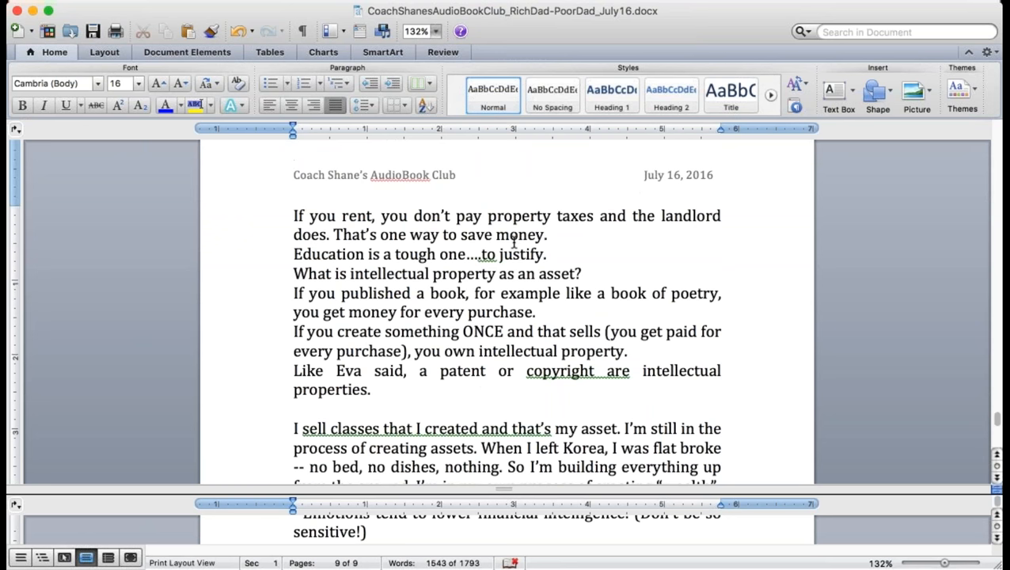
scroll(512, 241, up, 5)
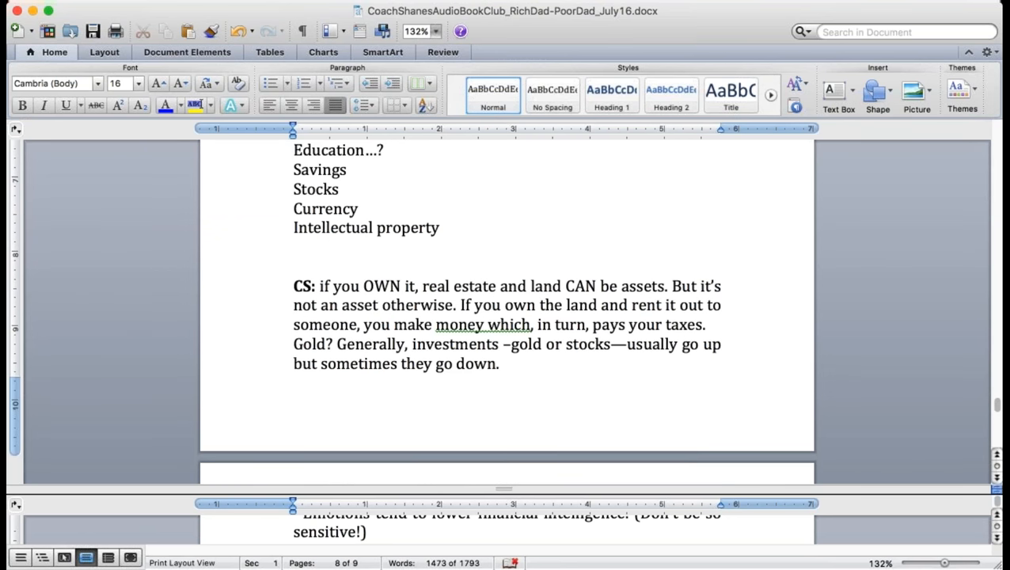
scroll(513, 277, down, 5)
Start a new final page with 'Next hangout:' above 'Lesson 3: Mind Your Own Business'
click(542, 353)
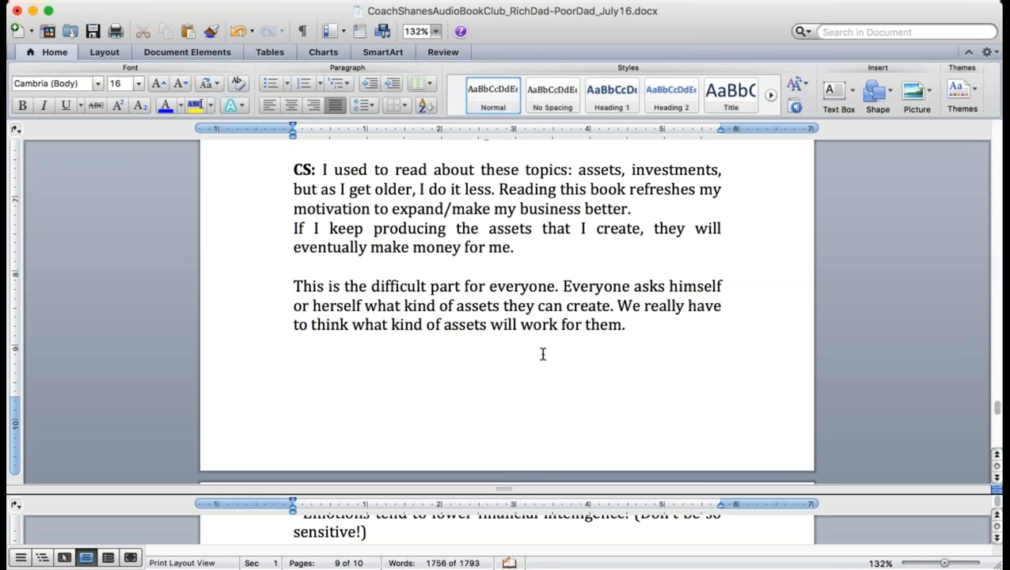
key(Return)
text(Next)
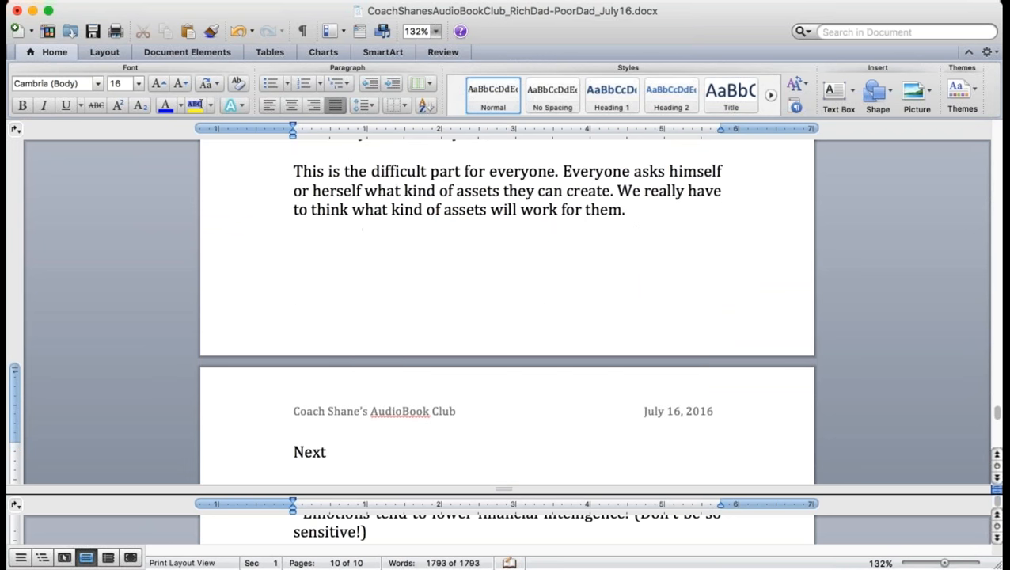
text( hna)
key(BackSpace)
key(BackSpace)
text(angout:)
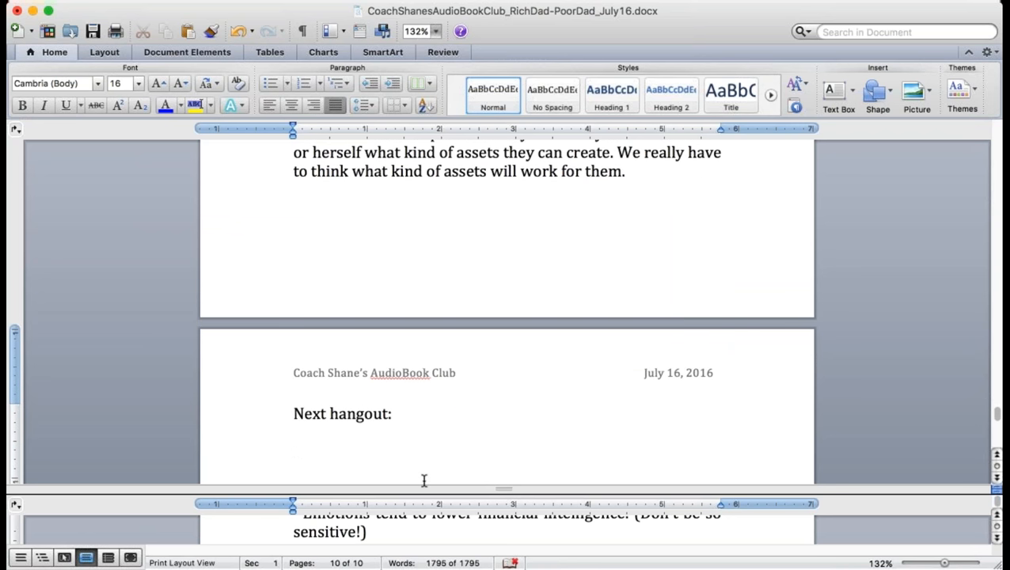
text(Mind)
text( YO)
key(BackSpace)
text(our Own)
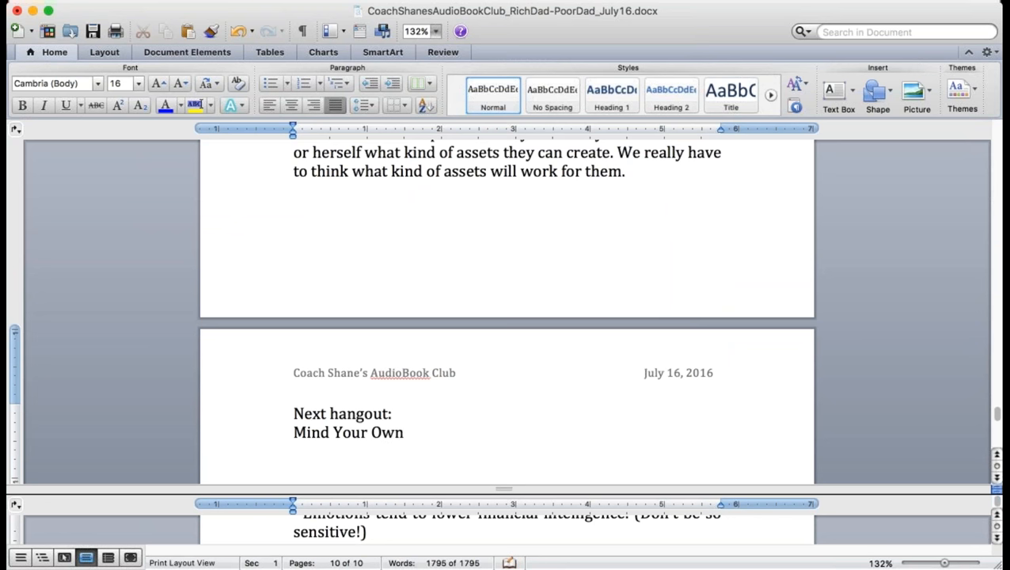
text( Business)
key(shift+Home)
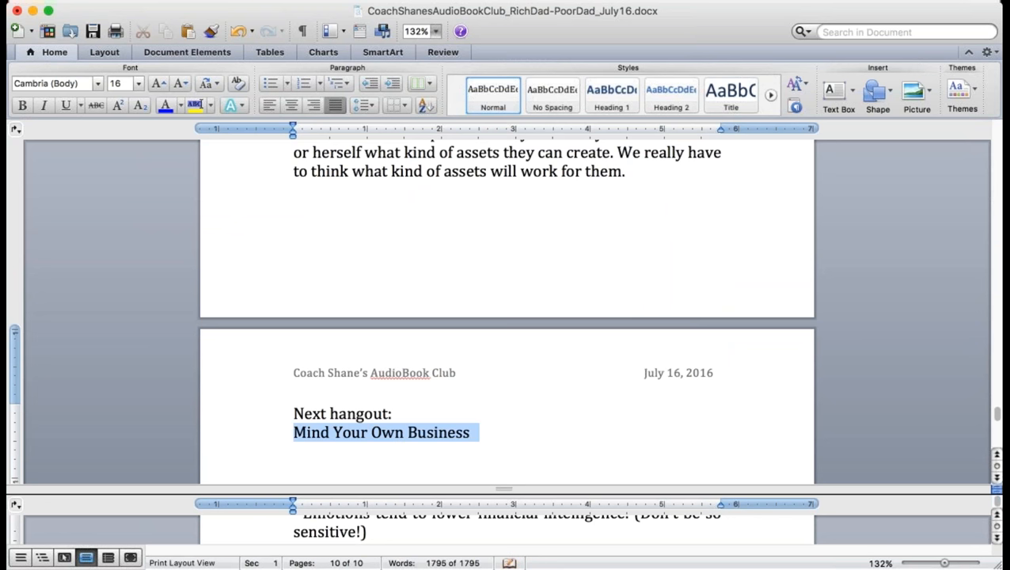
text(Lesson 3:)
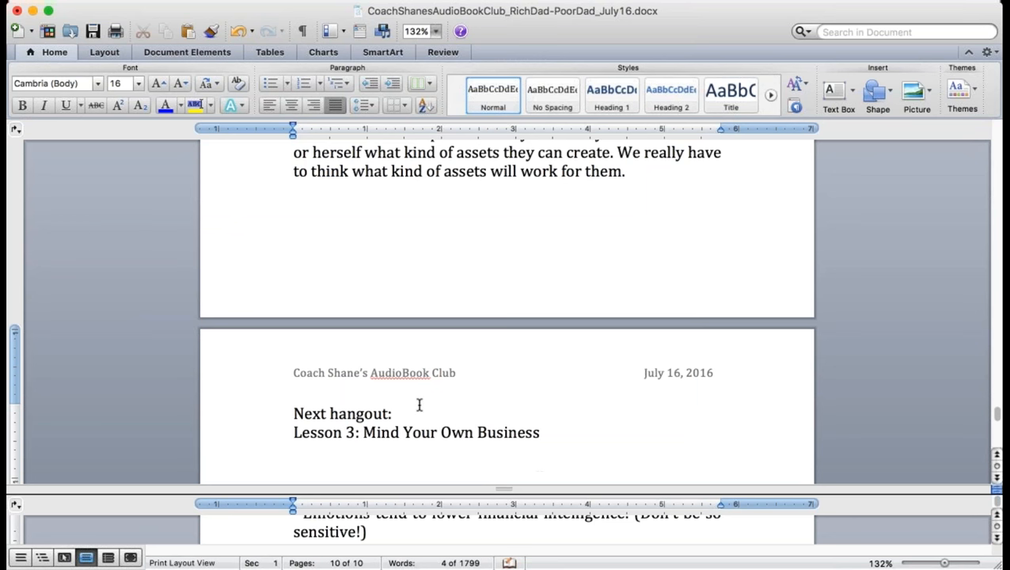
Make 'Next hangout:' bold, center both hangout lines, and save
click(264, 414)
click(22, 105)
drag(258, 432, 258, 419)
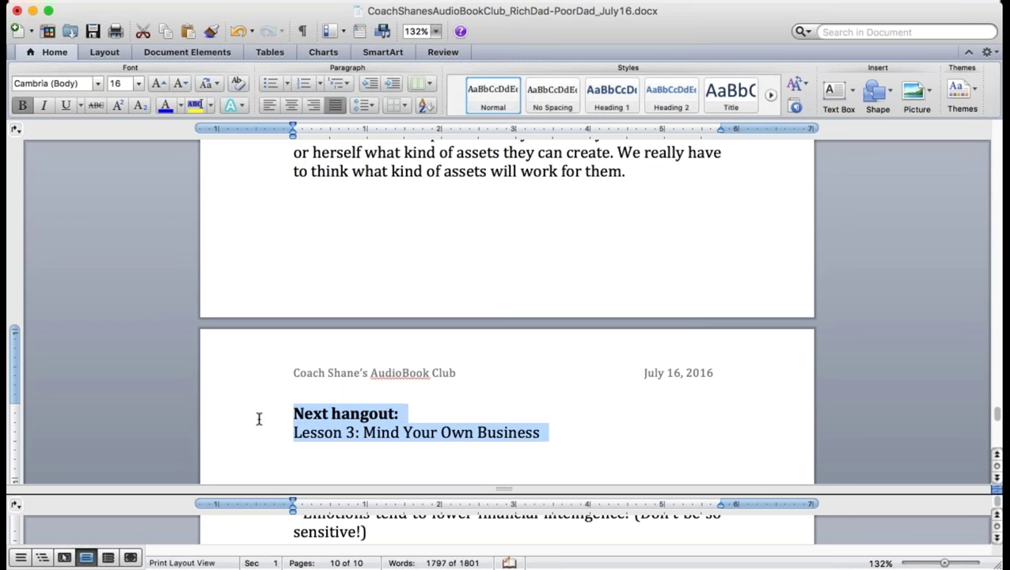
click(291, 106)
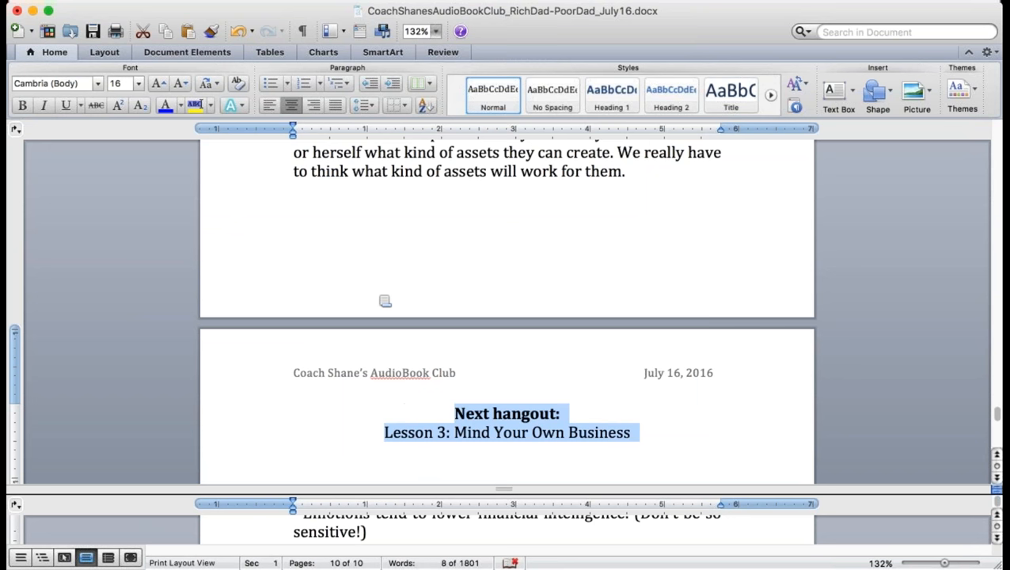
click(384, 300)
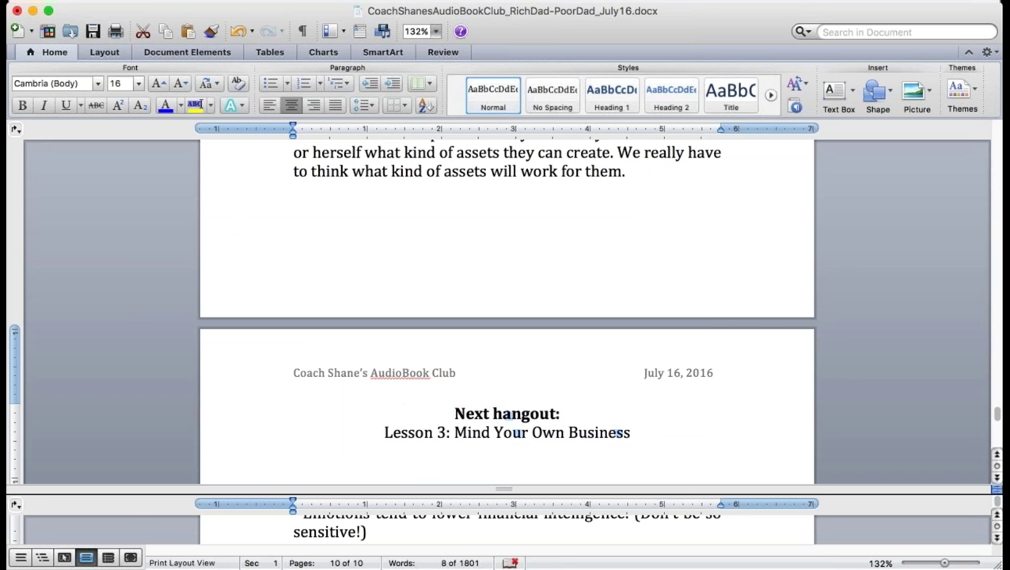
click(655, 443)
click(93, 32)
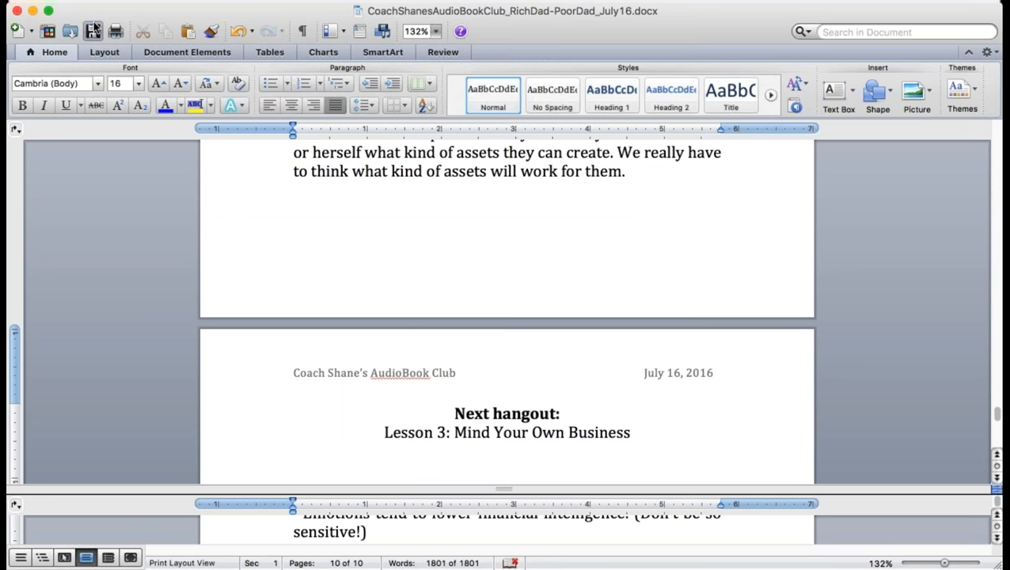
Start a new paragraph after the last discussion notes, above the Next hangout block
key(Up)
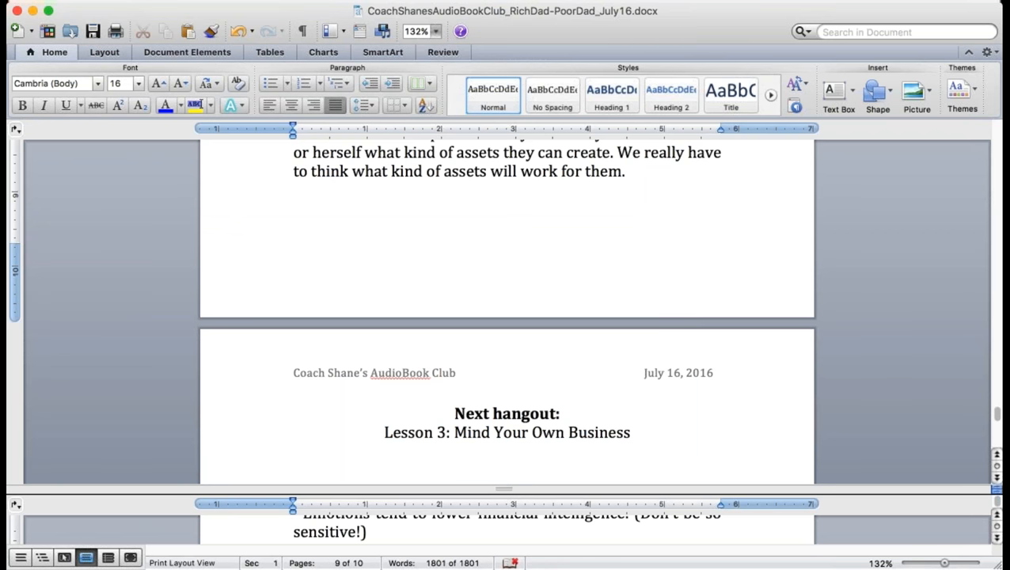
key(Page_Up)
key(Page_Up)
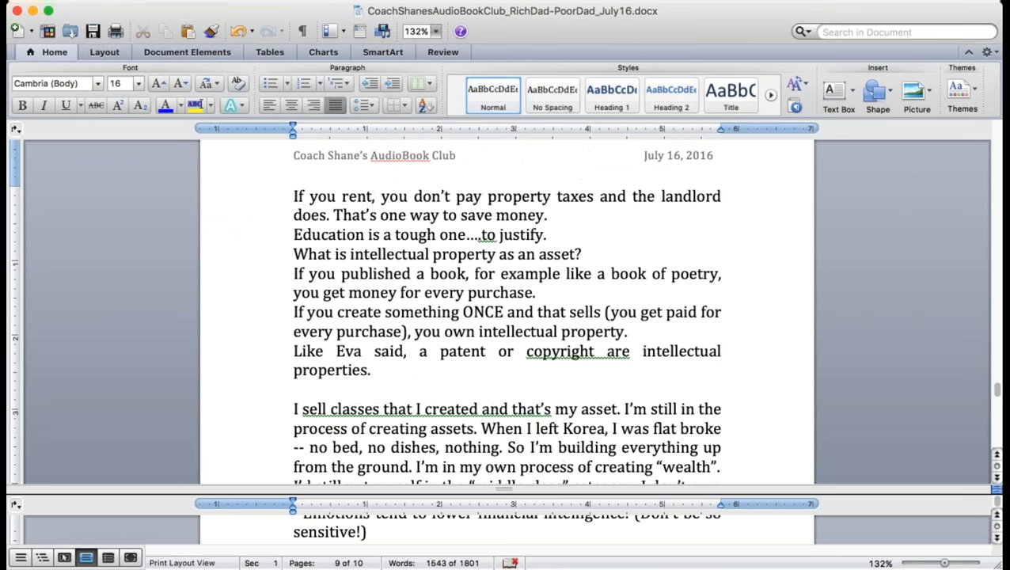
key(Page_Down)
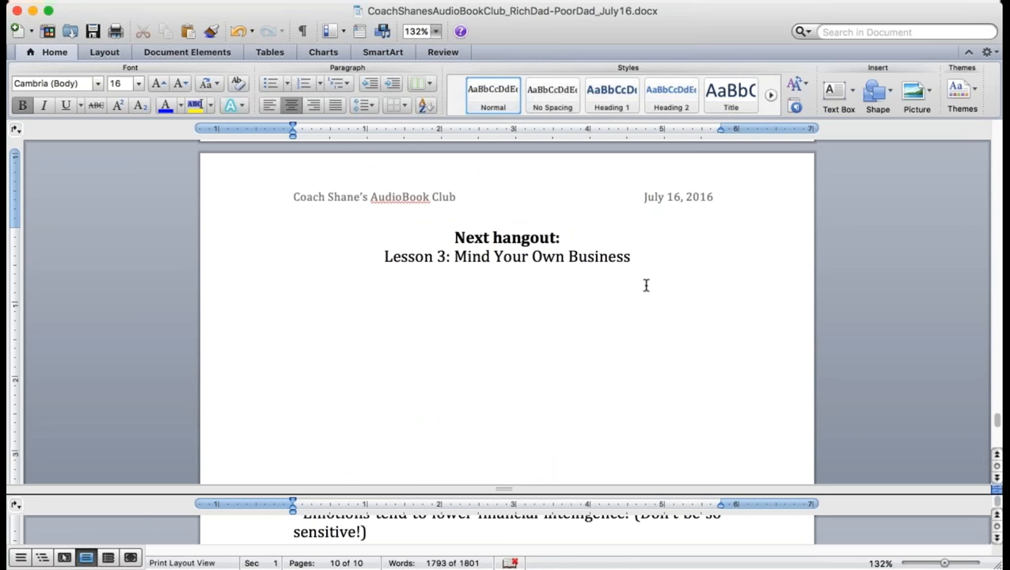
click(752, 281)
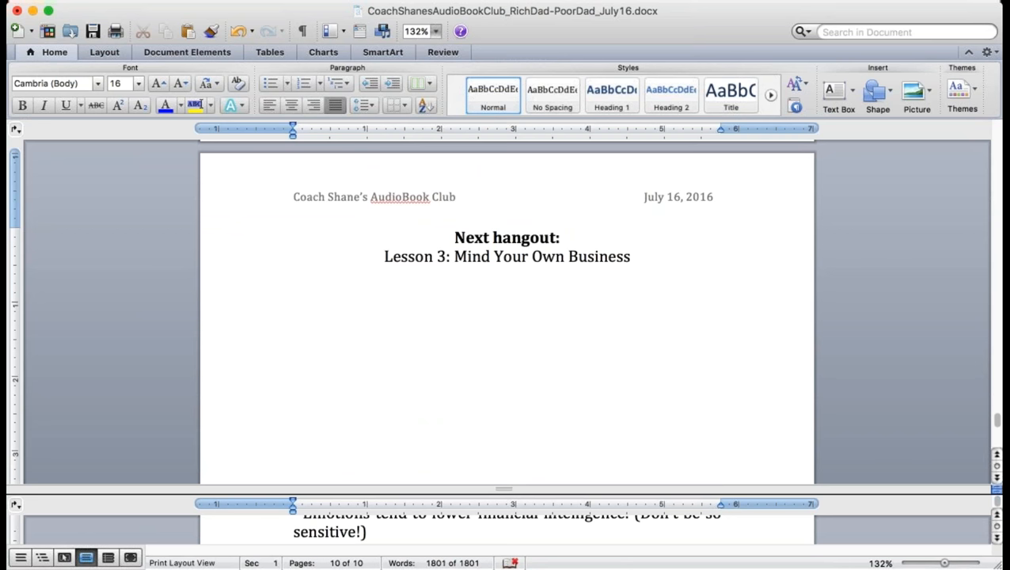
key(Page_Up)
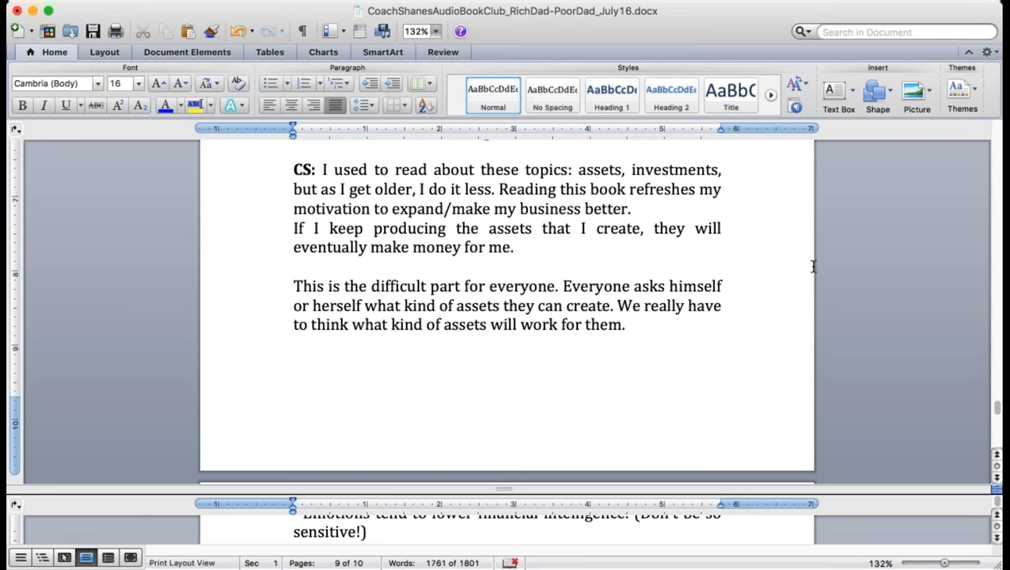
key(Return)
text(Being weal)
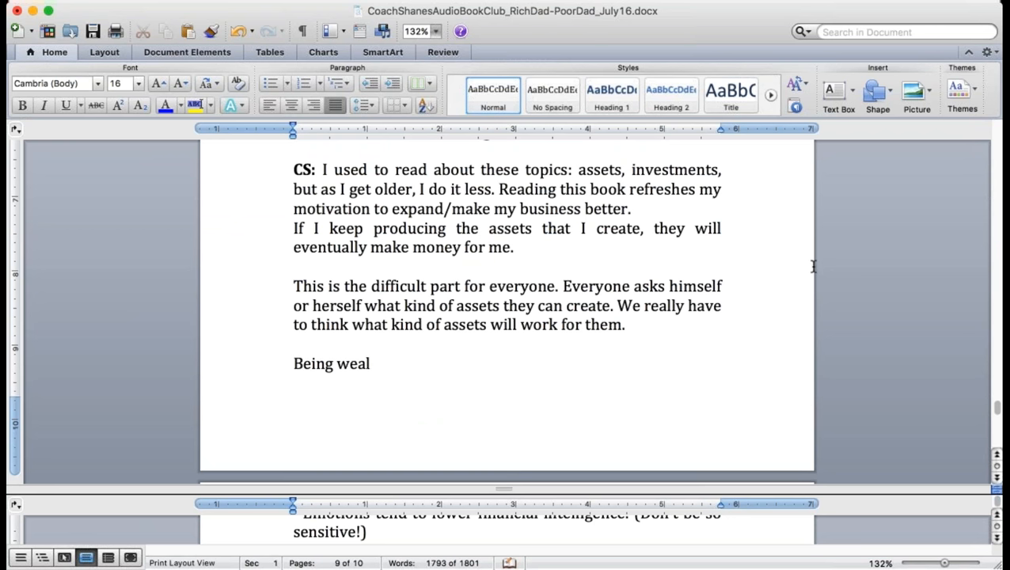
text(thy is not abou)
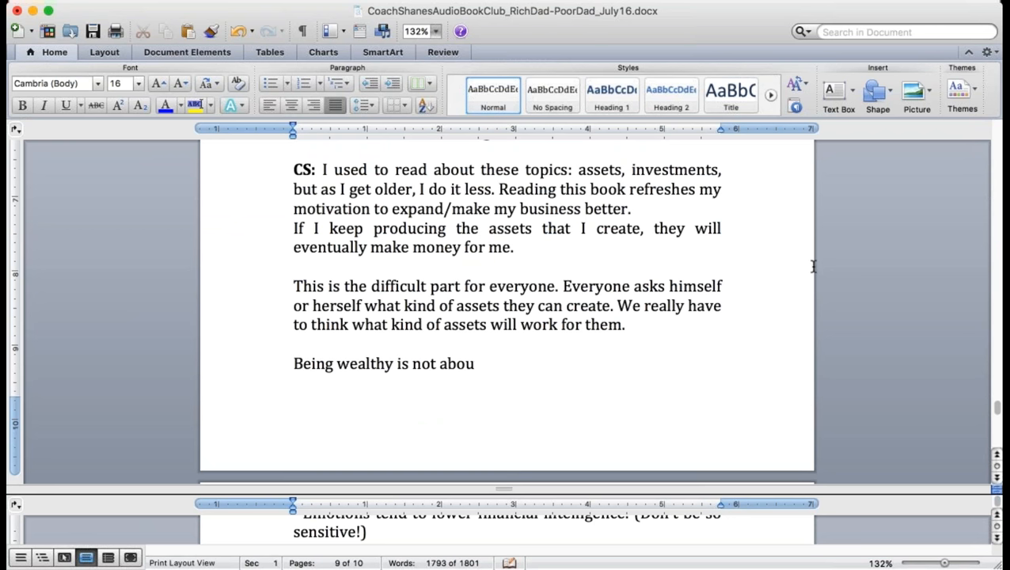
text(t greed. It's)
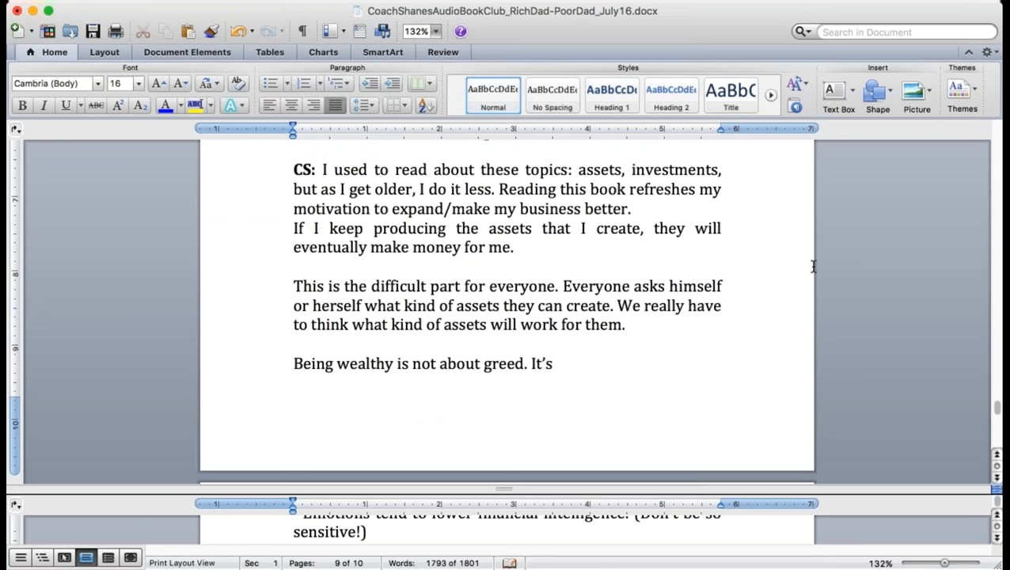
text( about e)
text(njoyi)
Write the 'Being wealthy is not about greed, it's about enjoying your life' paragraph, fixing typos
key(BackSpace)
key(BackSpace)
key(BackSpace)
key(BackSpace)
key(BackSpace)
text(wanting to enjo)
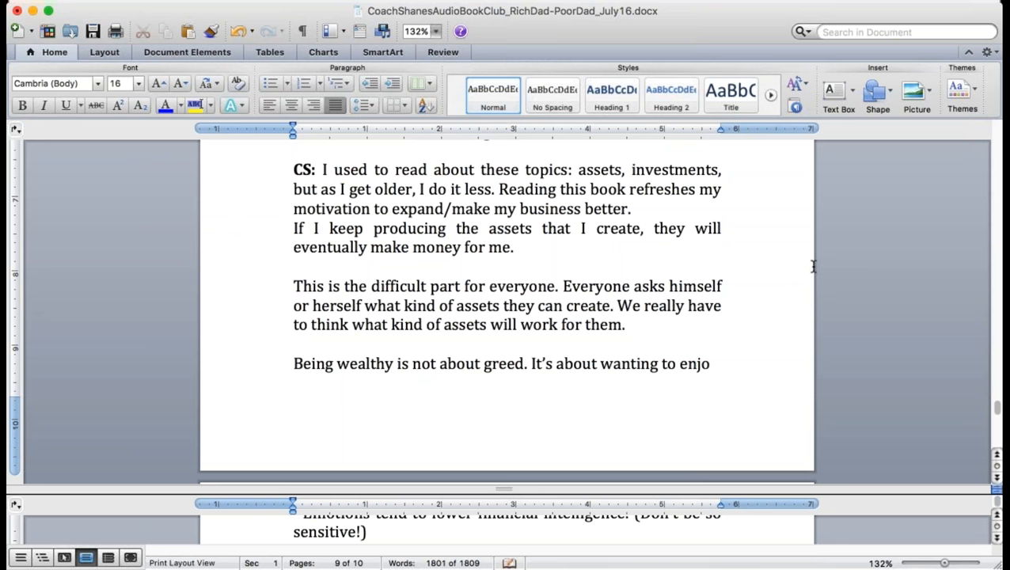
text(y life.)
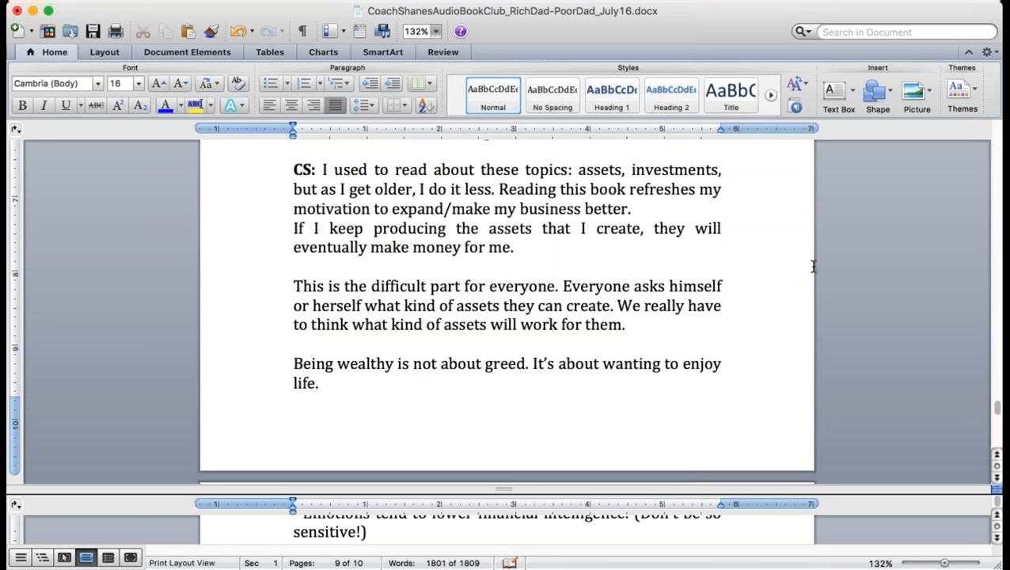
text( Some peopl)
key(BackSpace)
key(BackSpace)
key(BackSpace)
key(BackSpace)
key(BackSpace)
key(BackSpace)
key(BackSpace)
text(v)
key(BackSpace)
text(Every person has a different answer for what)
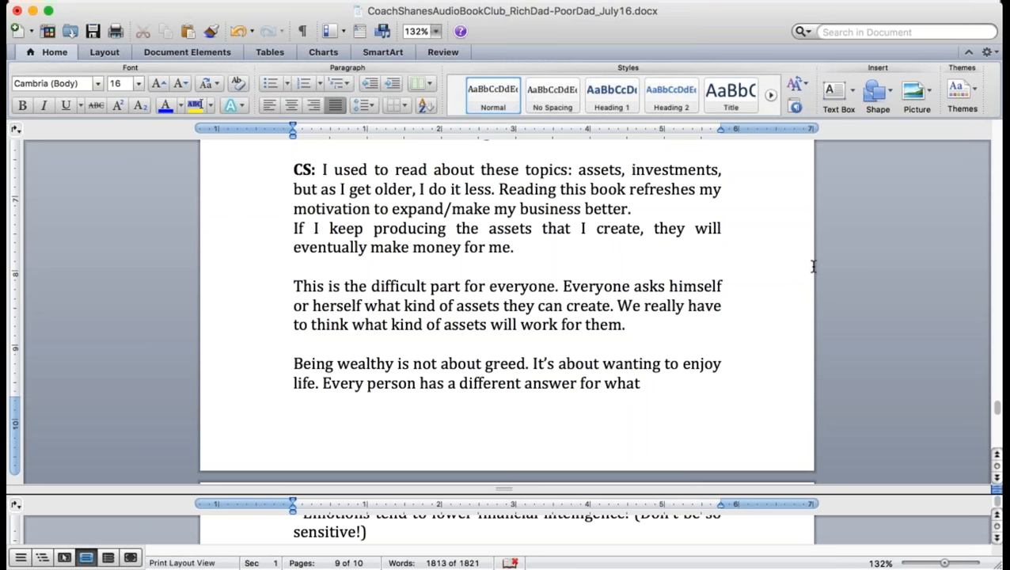
text( entails)
text( ")
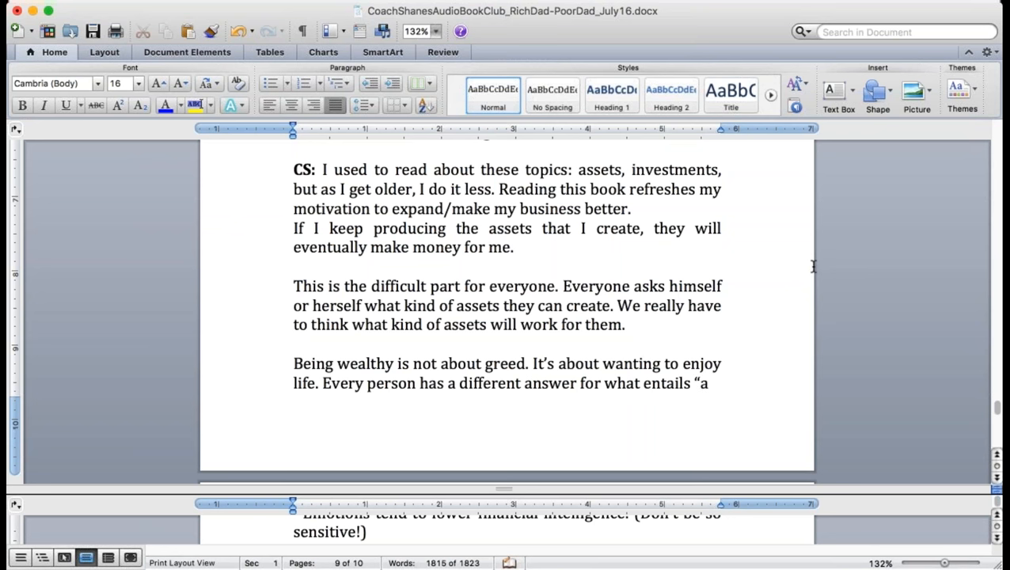
key(BackSpace)
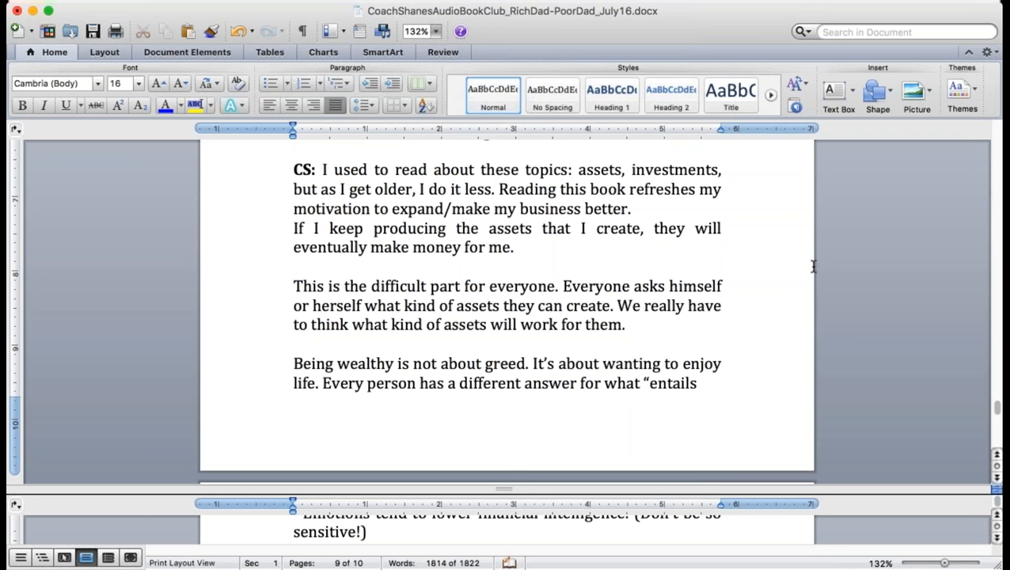
scroll(812, 267, down, 4)
text(joying lfen)
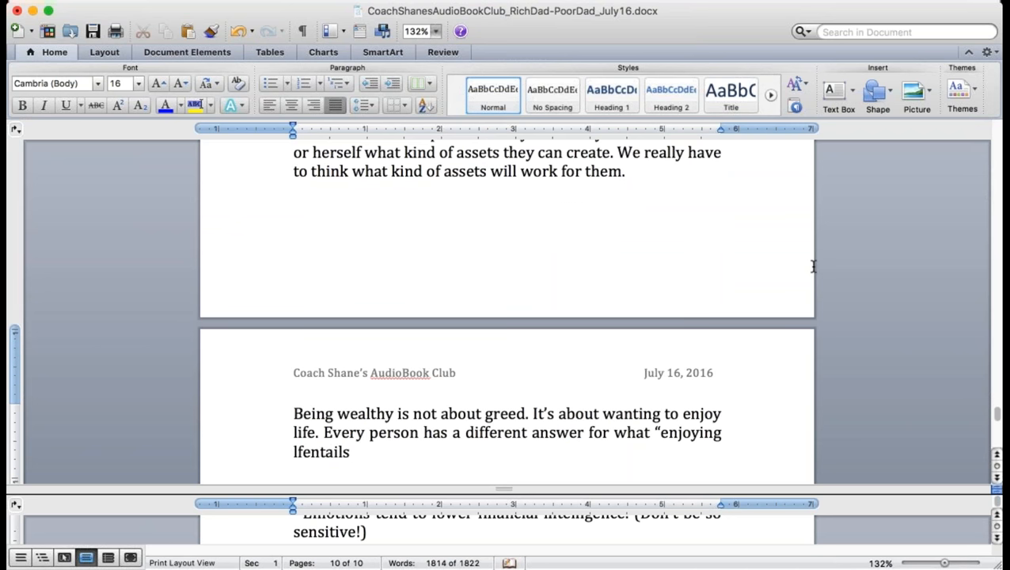
key(BackSpace)
text(ife")
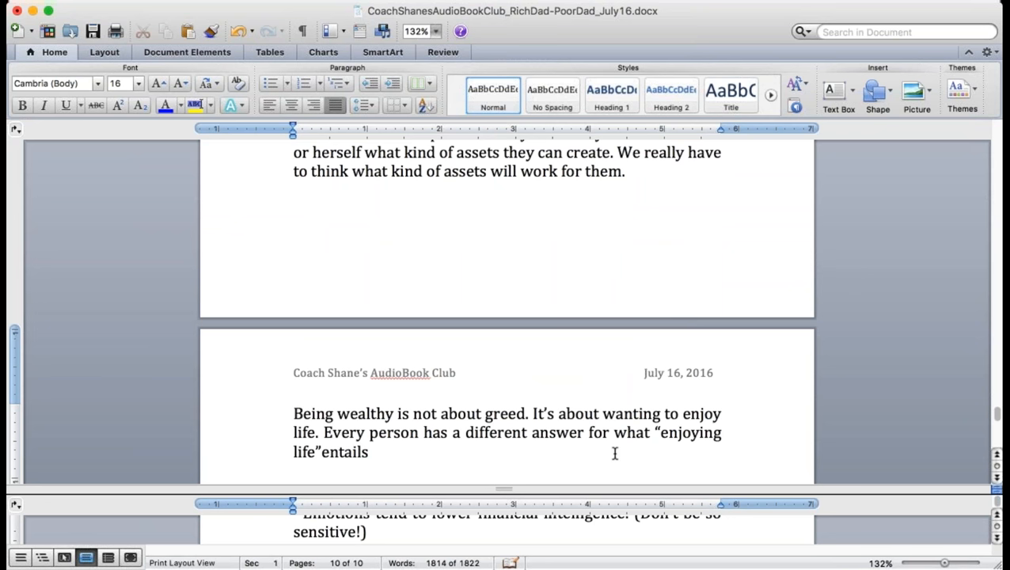
text(. It's a very personal questio)
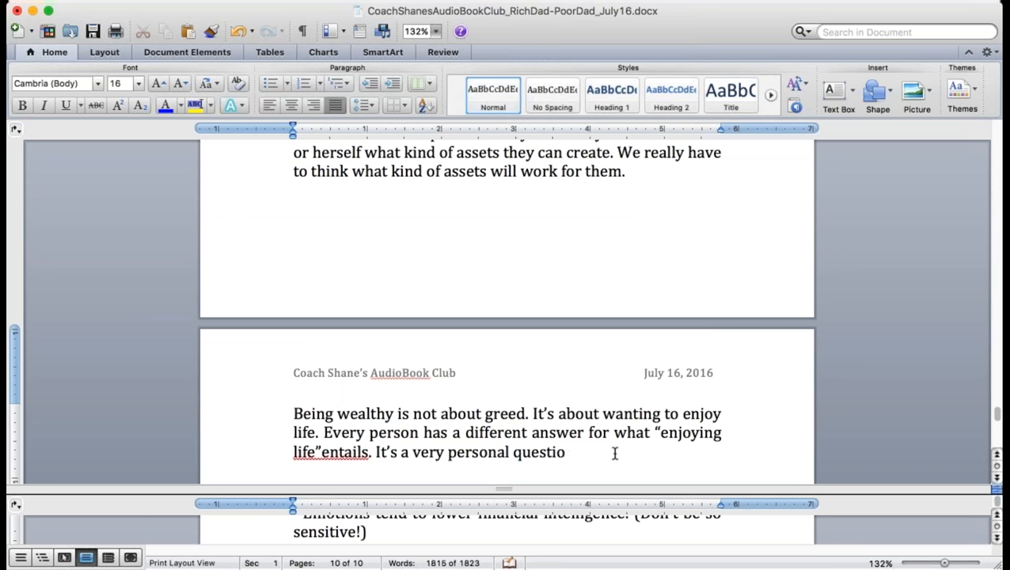
text(n.)
click(370, 455)
click(291, 452)
text(your)
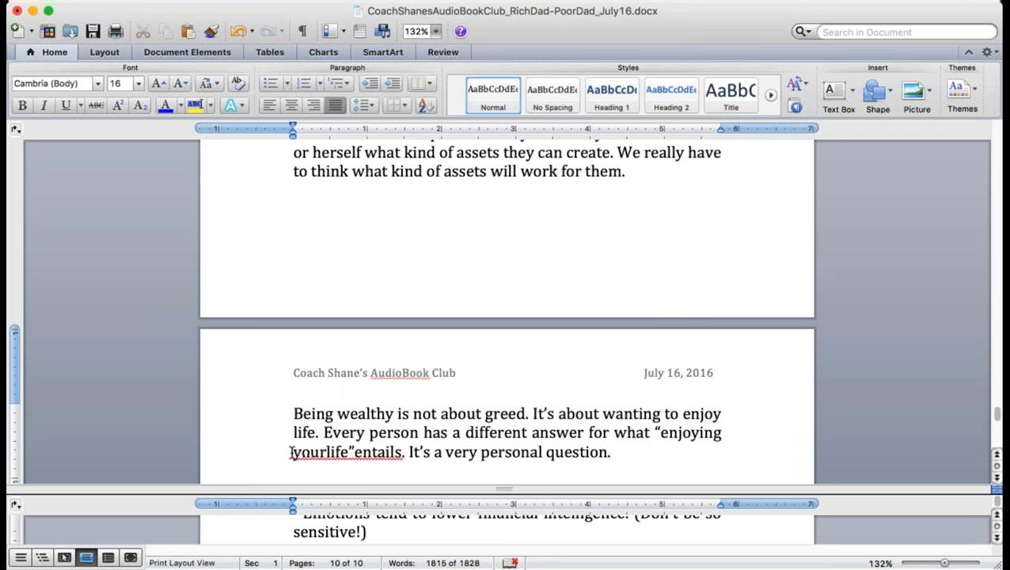
scroll(291, 453, down, 1)
scroll(291, 453, down, 1)
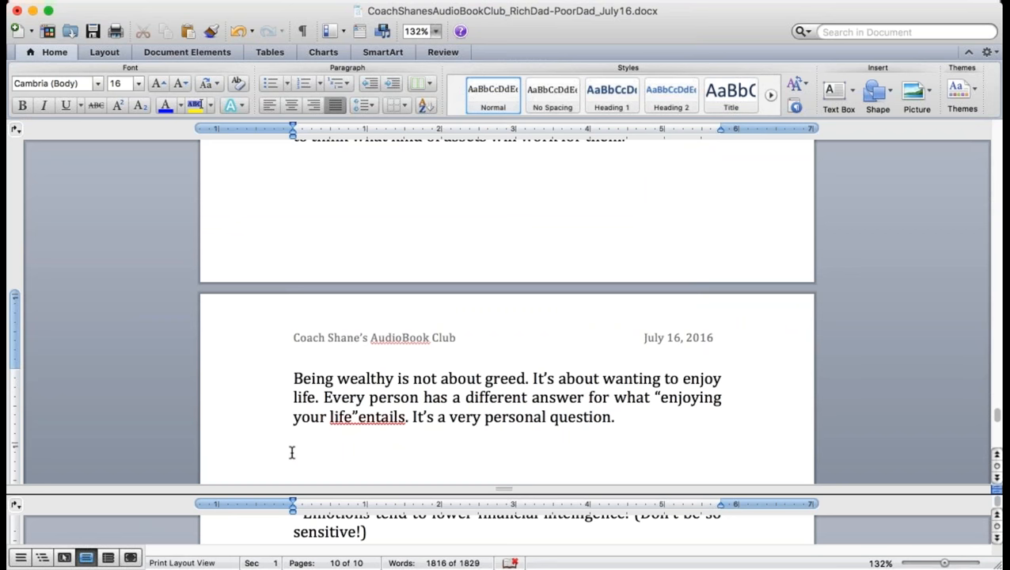
scroll(291, 452, down, 3)
scroll(291, 452, down, 2)
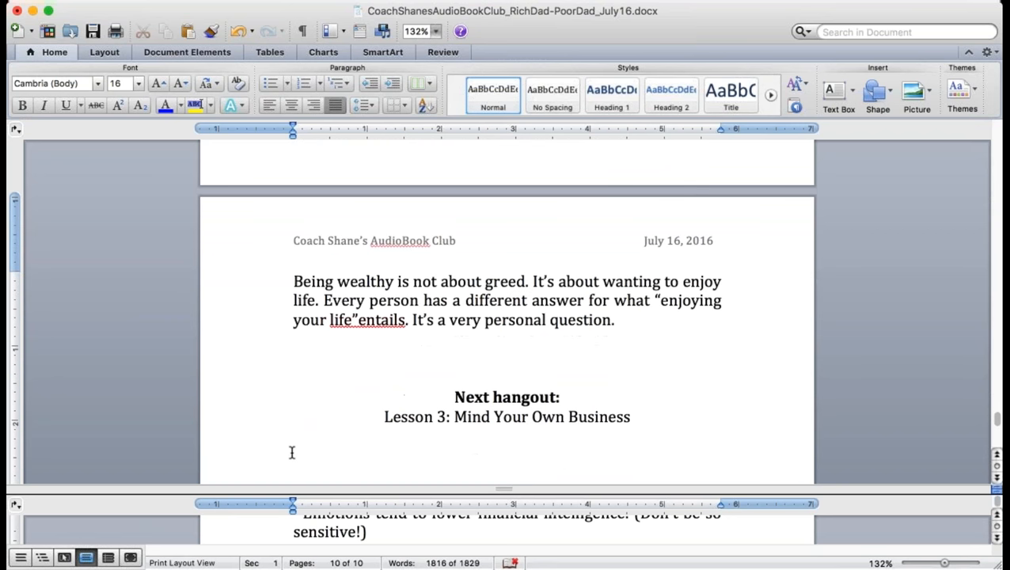
scroll(291, 452, up, 5)
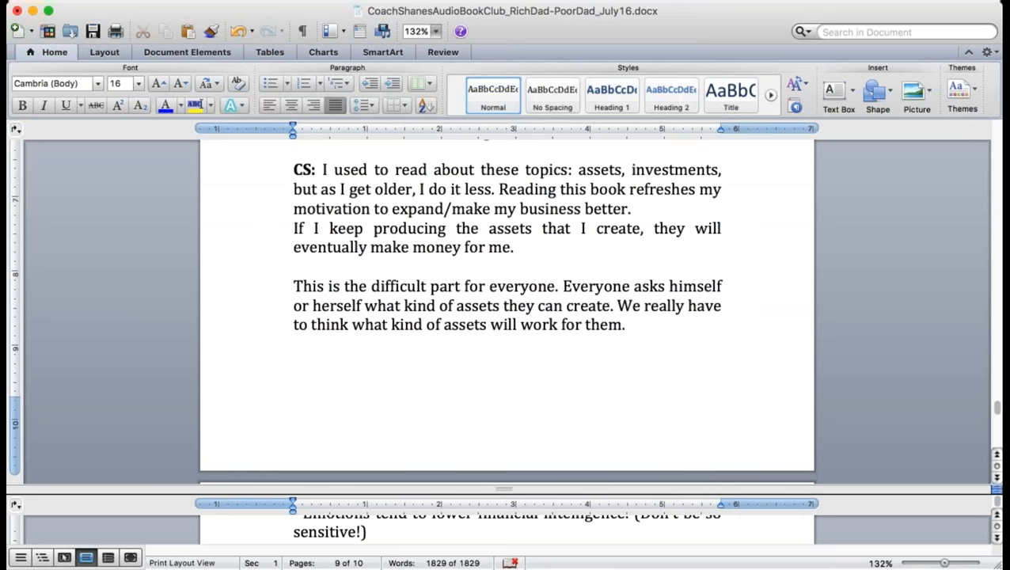
scroll(506, 317, up, 5)
scroll(506, 317, down, 5)
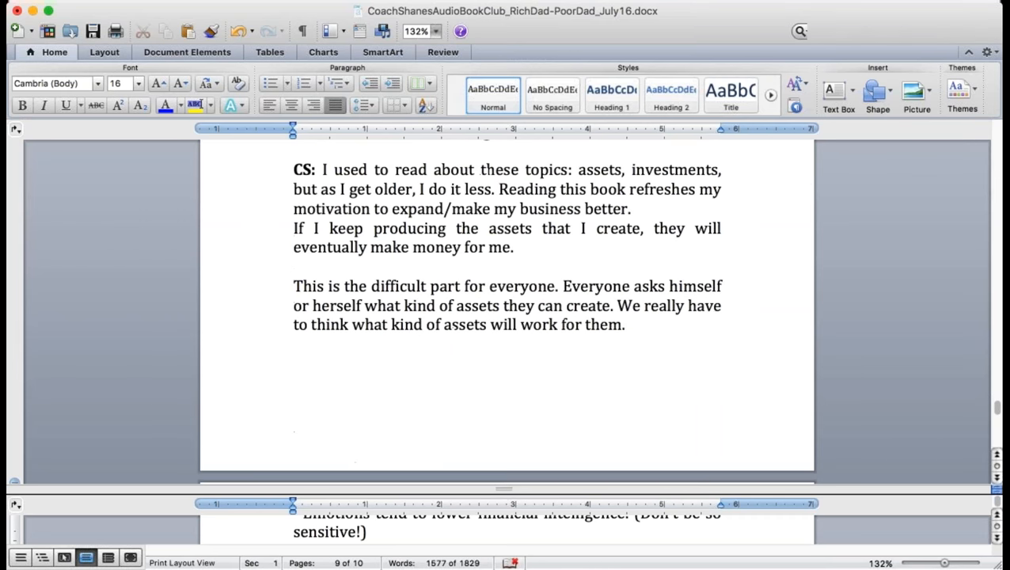
scroll(507, 317, down, 5)
Add the 'July 30, Saturday' meeting date below the Lesson 3 line
click(599, 421)
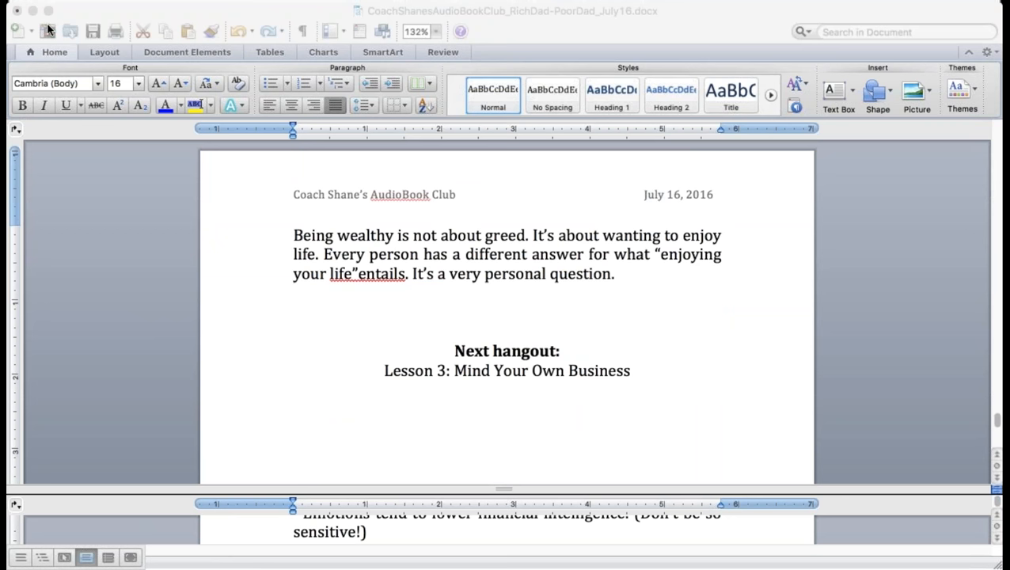
click(795, 376)
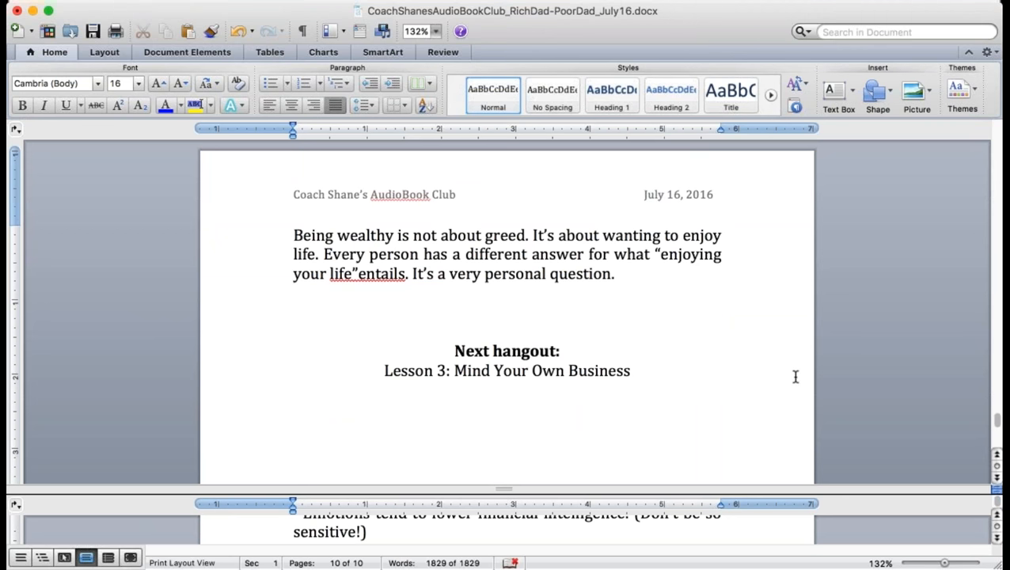
text(July 30,)
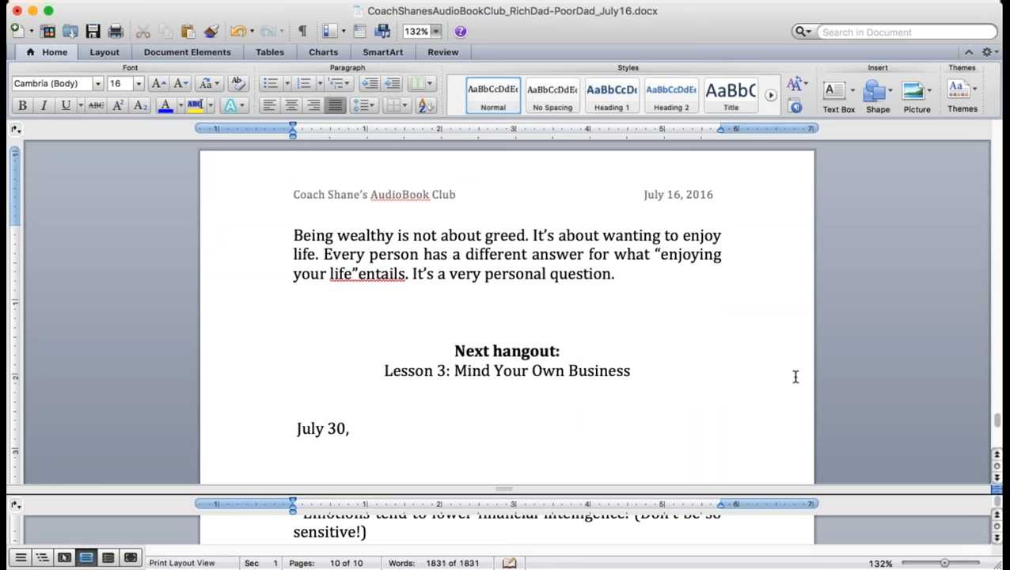
key(super+Tab)
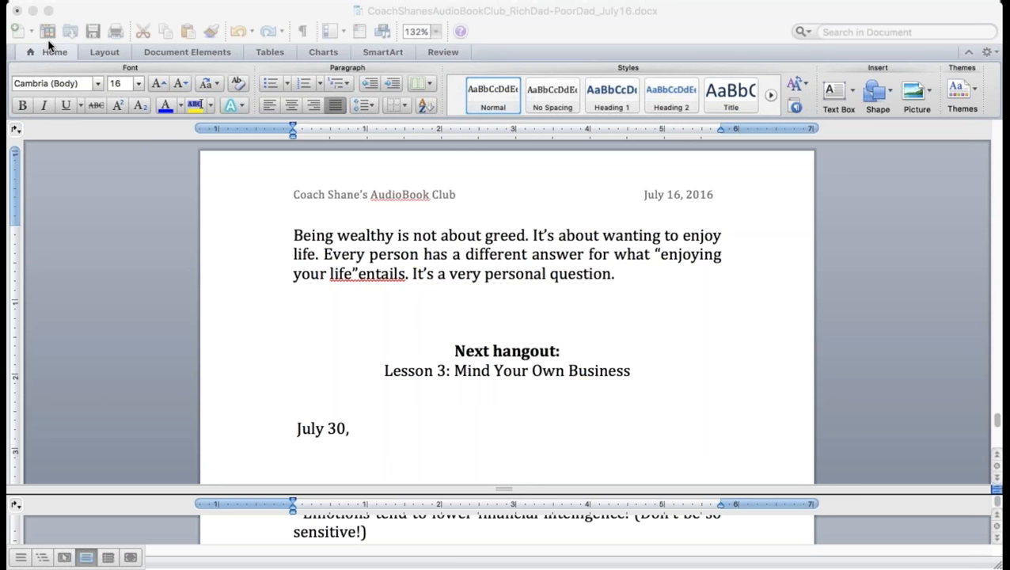
click(411, 428)
text(Saturday)
Center and bold the 'July 30, Saturday' date line and save
drag(416, 428, 255, 433)
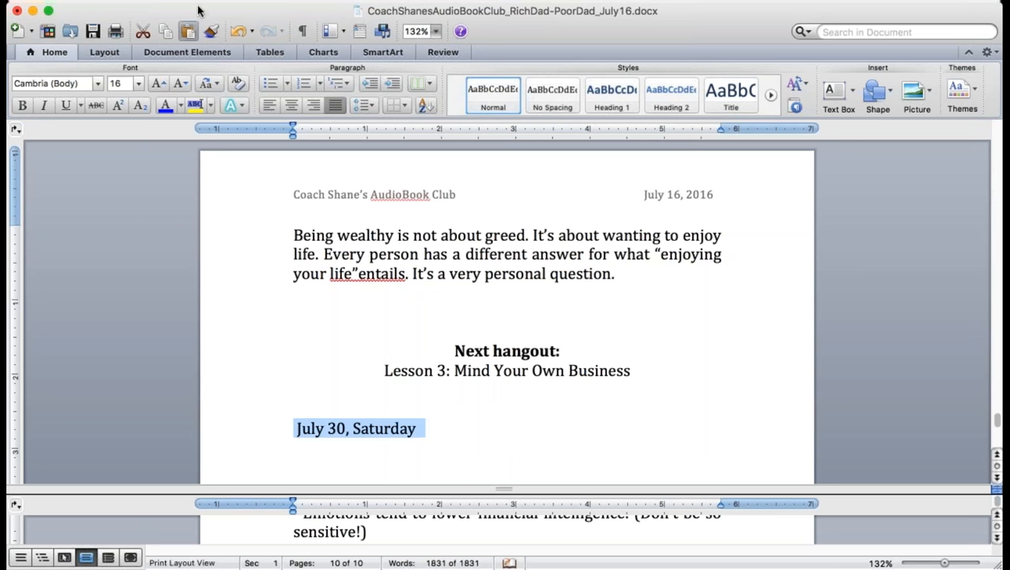
click(292, 105)
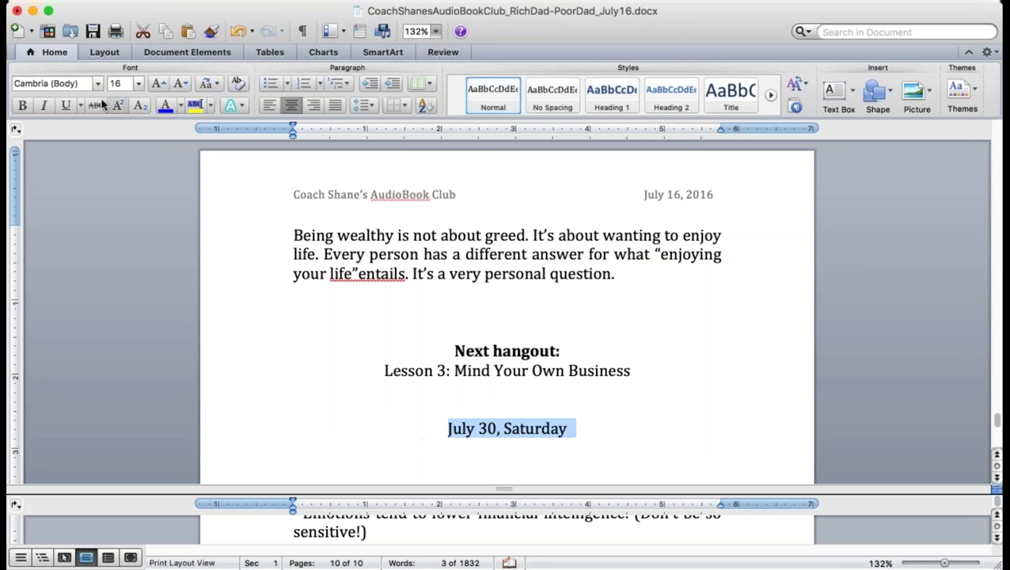
click(22, 105)
click(604, 427)
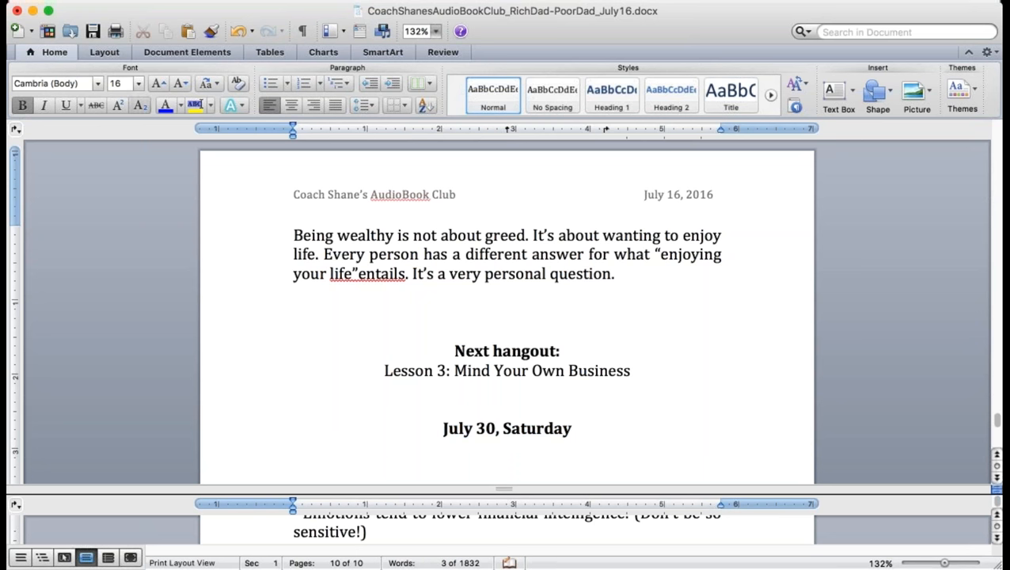
key(super+s)
Close the split view, restore the space in "'enjoying your life' entails", and save
click(633, 392)
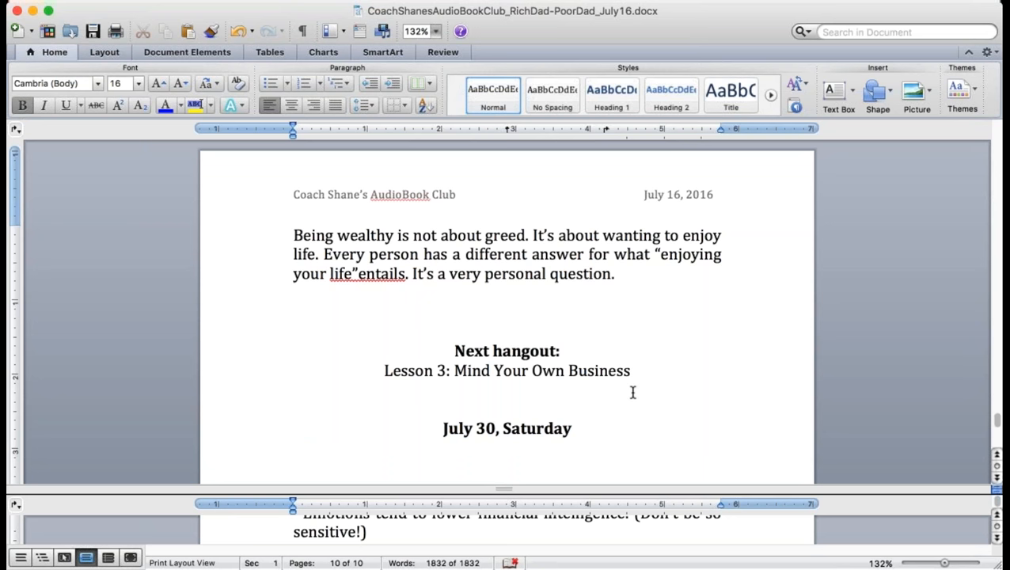
double_click(504, 488)
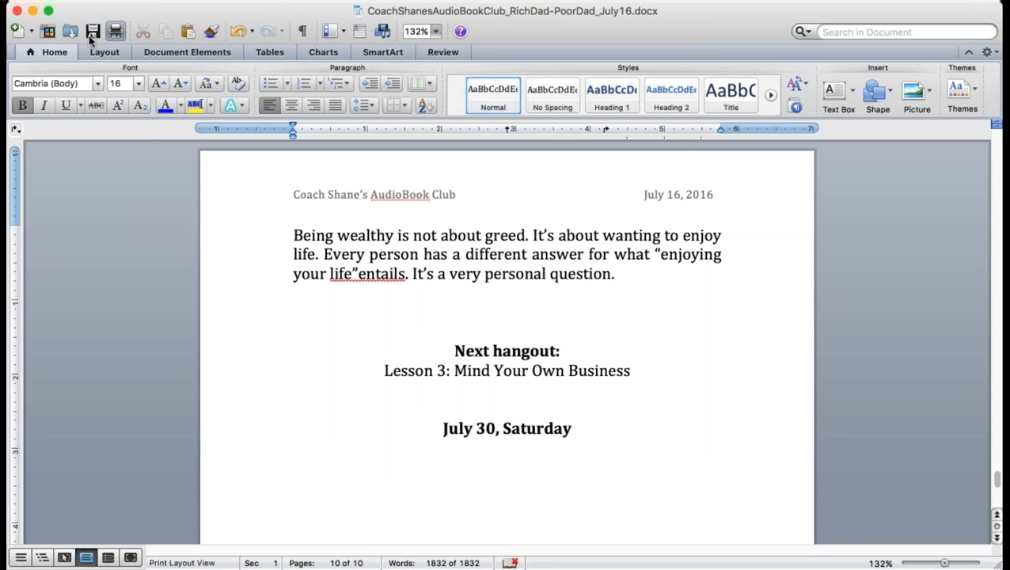
click(467, 310)
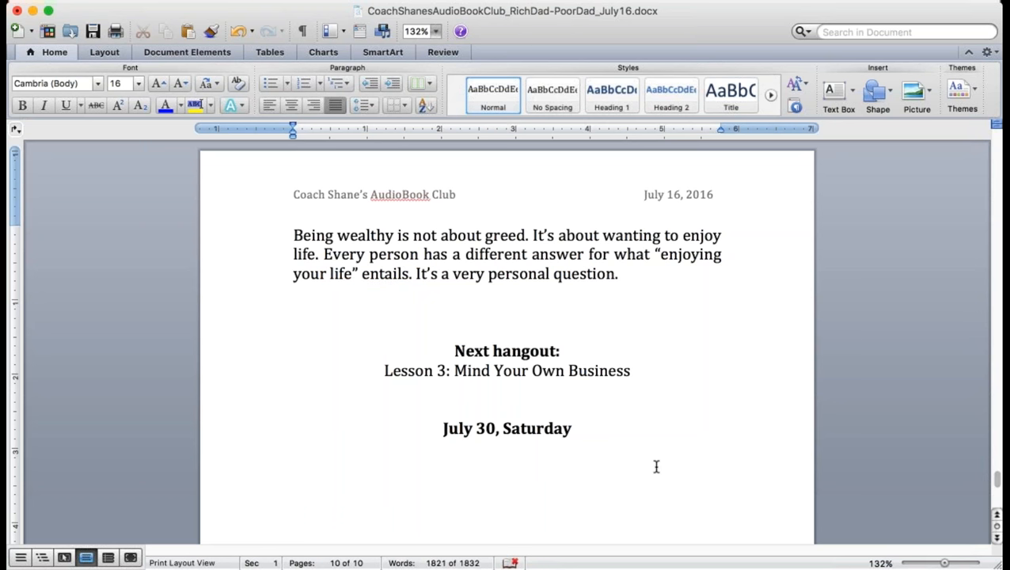
click(92, 32)
click(685, 366)
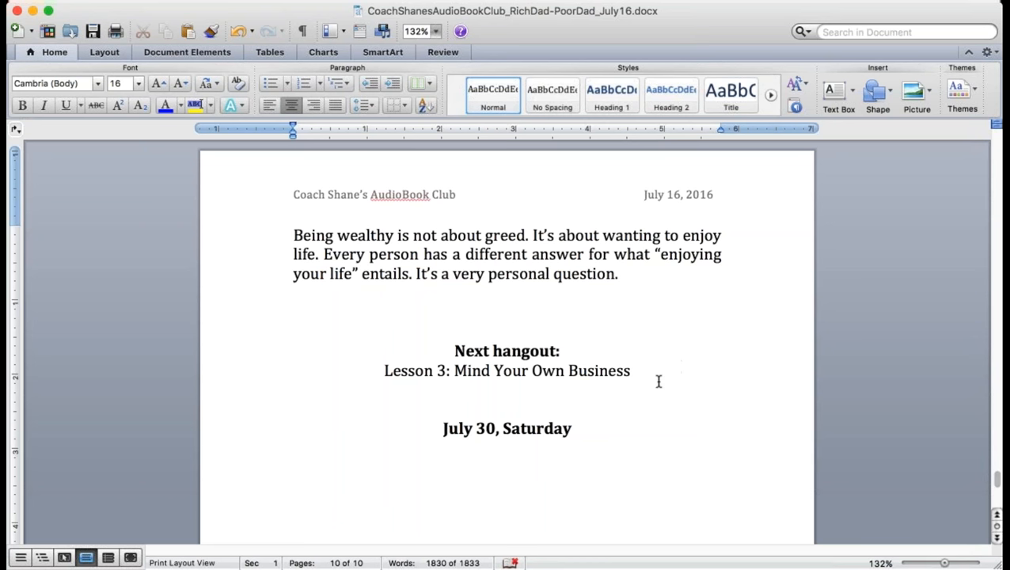
drag(605, 428, 294, 310)
Make the Next hangout block through the July 30 date blue with a larger font, then save
click(164, 105)
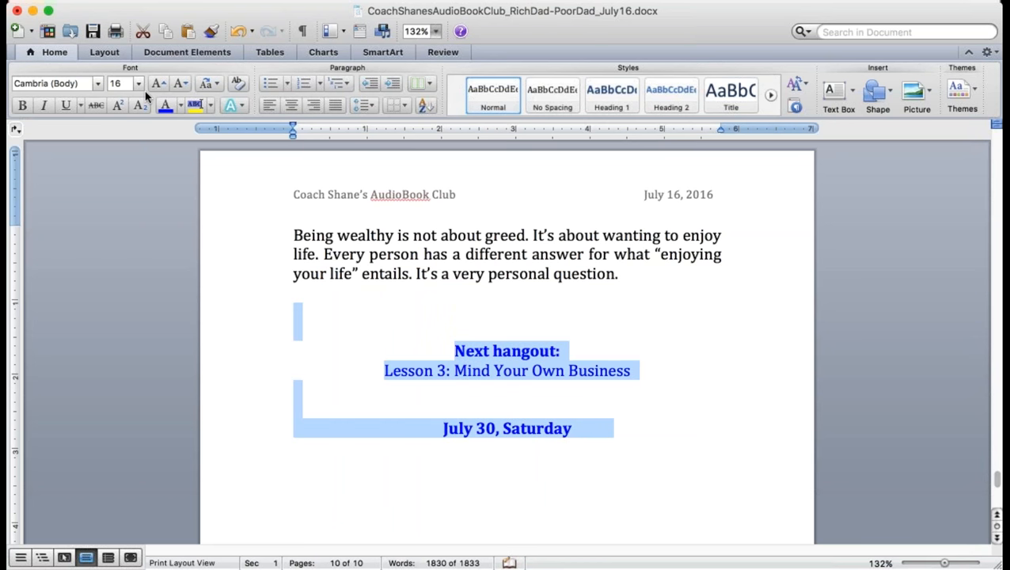
key(super+shift+period)
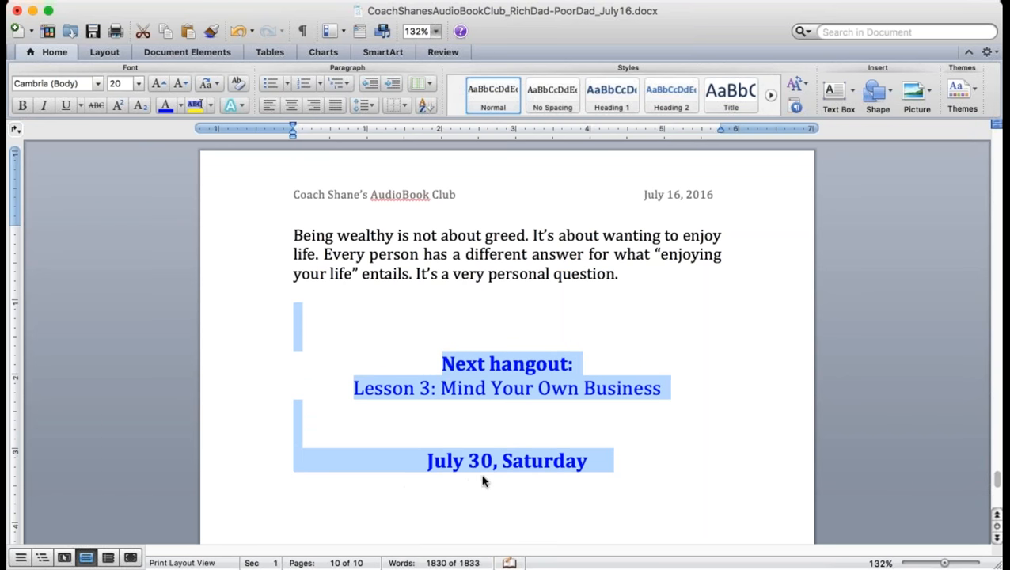
click(485, 480)
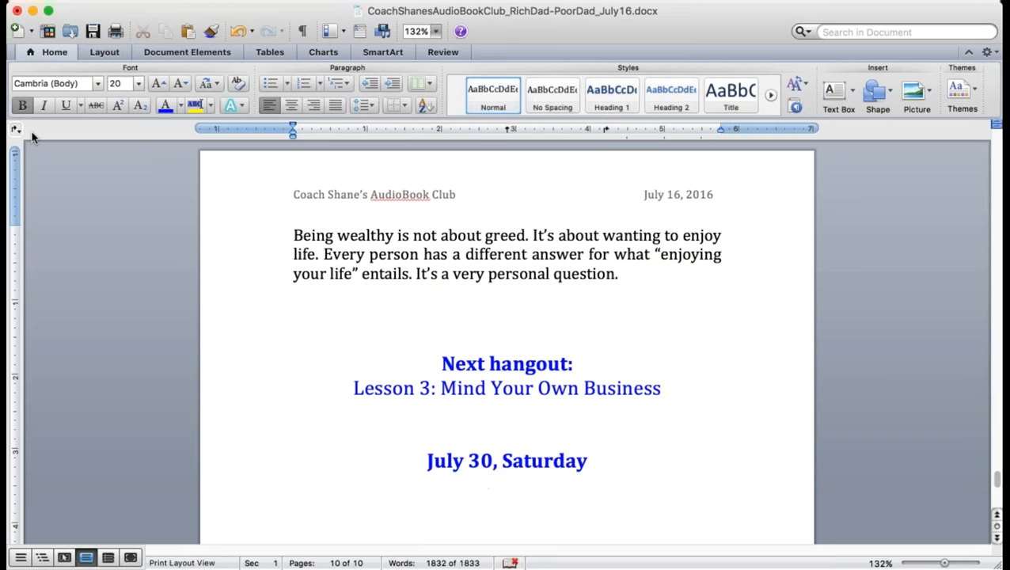
key(super+s)
key(super+Tab)
scroll(506, 317, down, 3)
scroll(506, 317, up, 10)
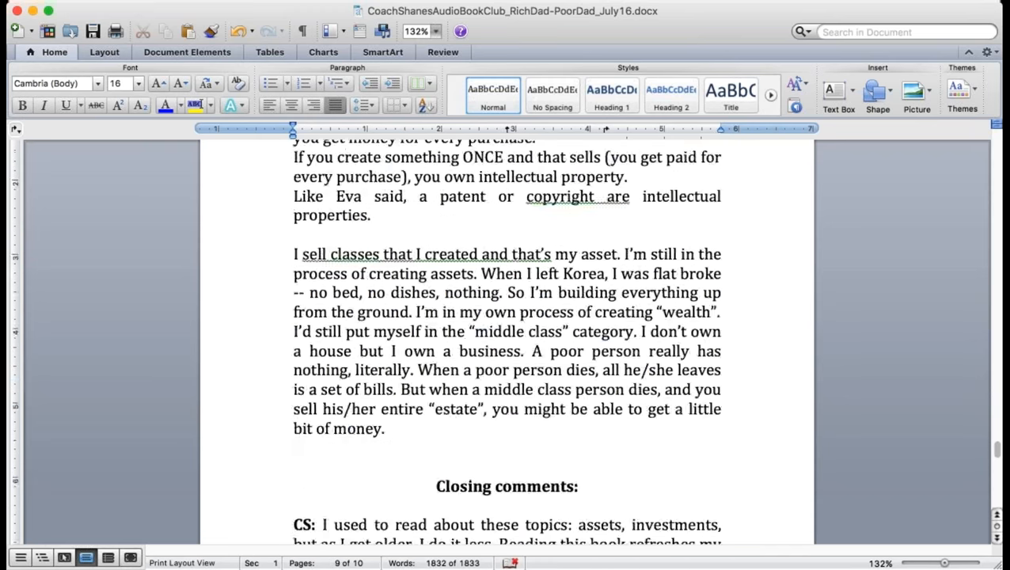
scroll(506, 316, up, 10)
scroll(506, 317, up, 5)
scroll(506, 316, up, 5)
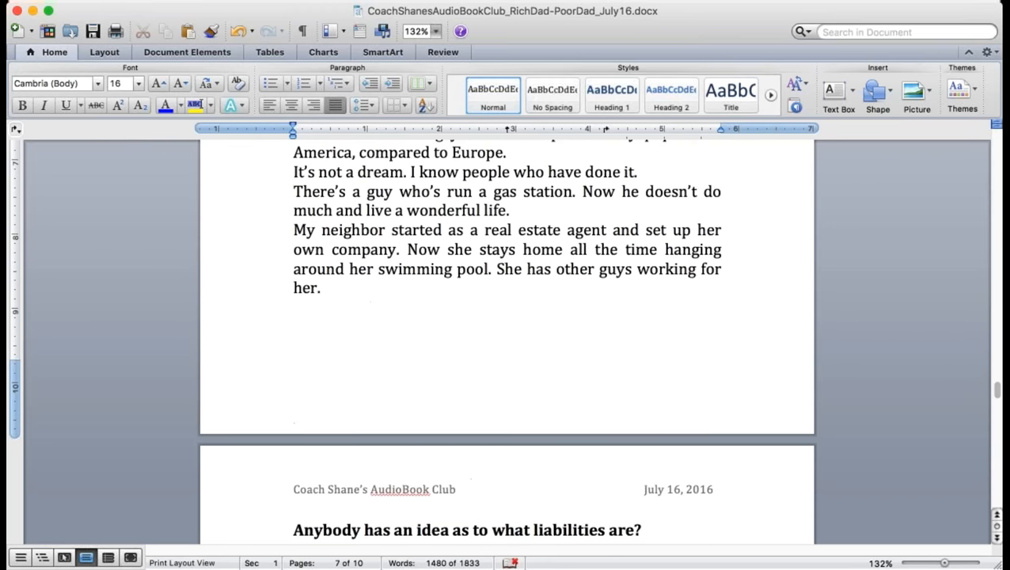
scroll(506, 317, up, 5)
scroll(506, 316, up, 5)
scroll(506, 316, up, 5)
scroll(506, 316, up, 10)
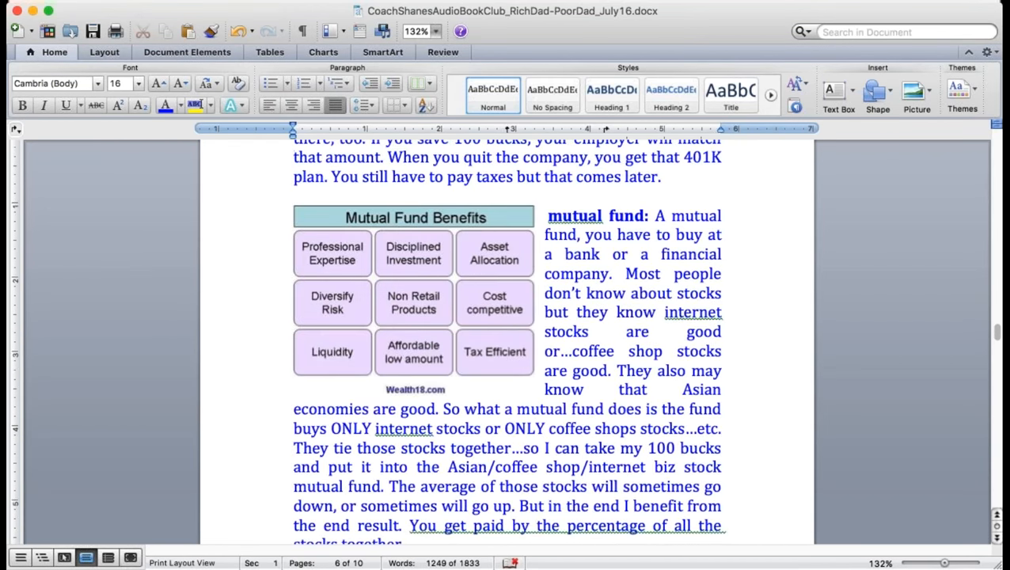
scroll(506, 316, down, 10)
scroll(506, 317, up, 3)
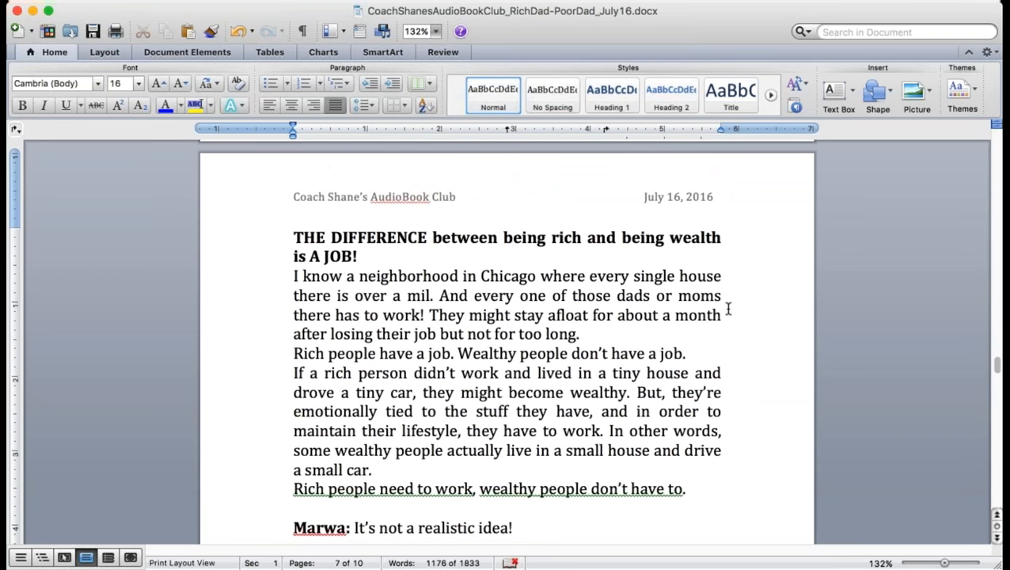
Correct the page 7 heading to read 'wealthy' and save
click(723, 236)
text(y)
key(super+s)
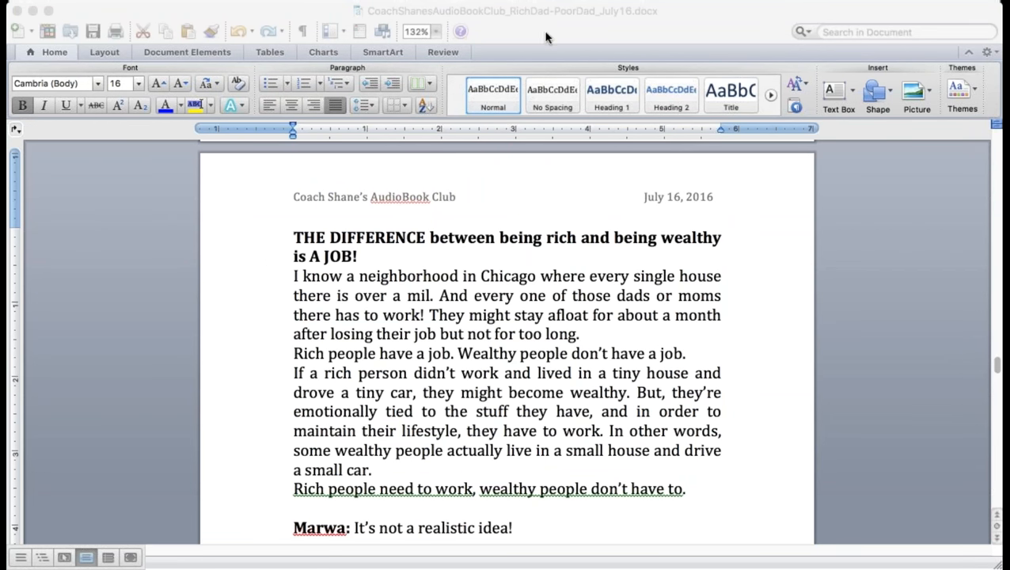
click(571, 35)
Paste the rich-versus-wealthy cartoon on blank lines below its paragraph
click(121, 364)
click(343, 506)
key(Return)
key(Return)
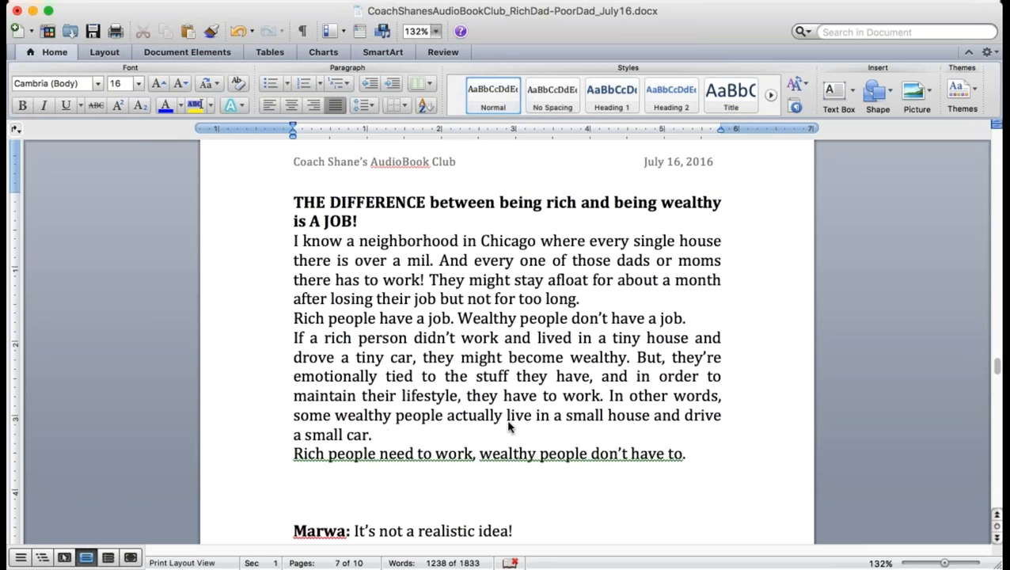
key(super+v)
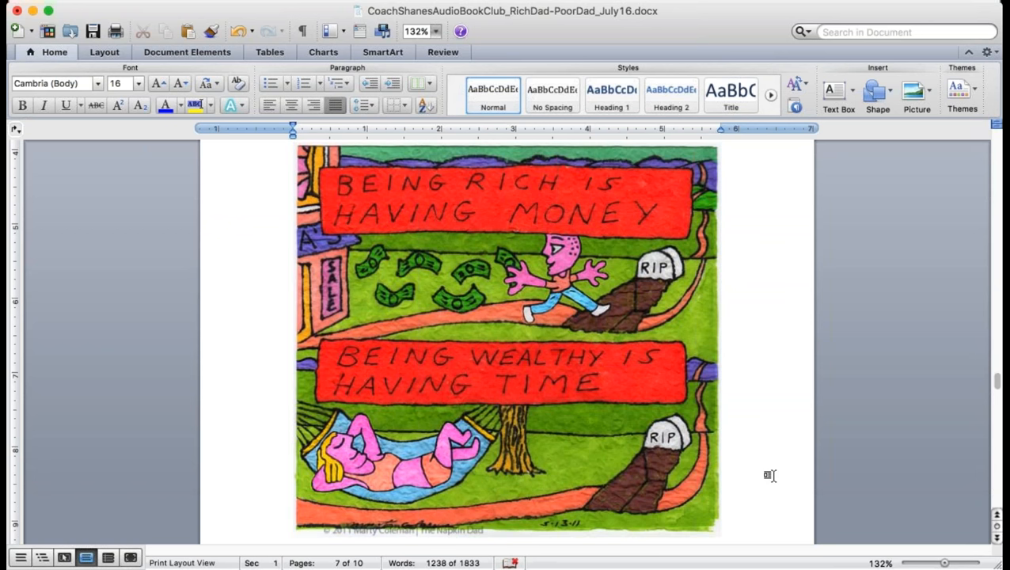
scroll(768, 474, down, 5)
scroll(768, 475, up, 3)
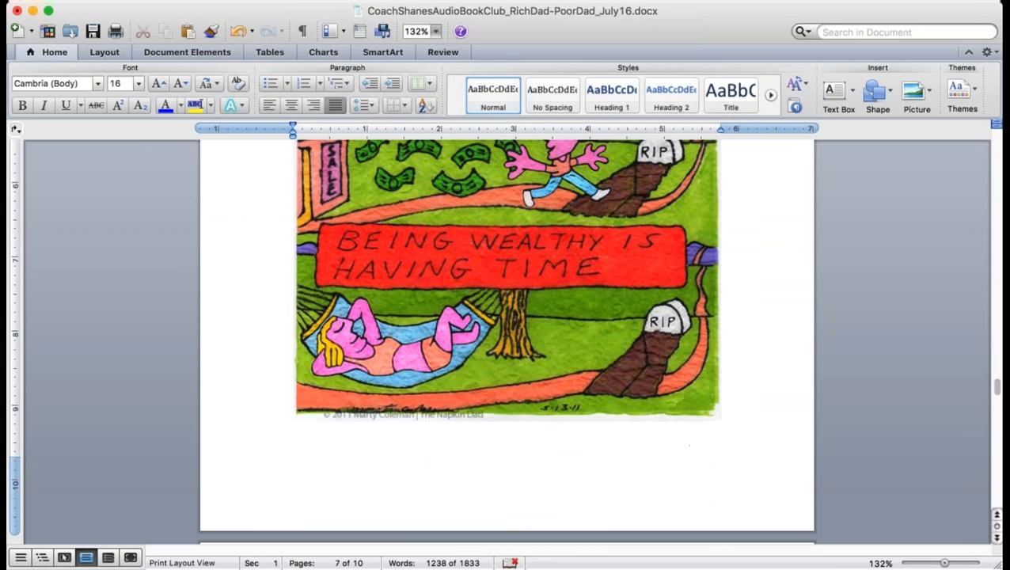
scroll(506, 317, up, 3)
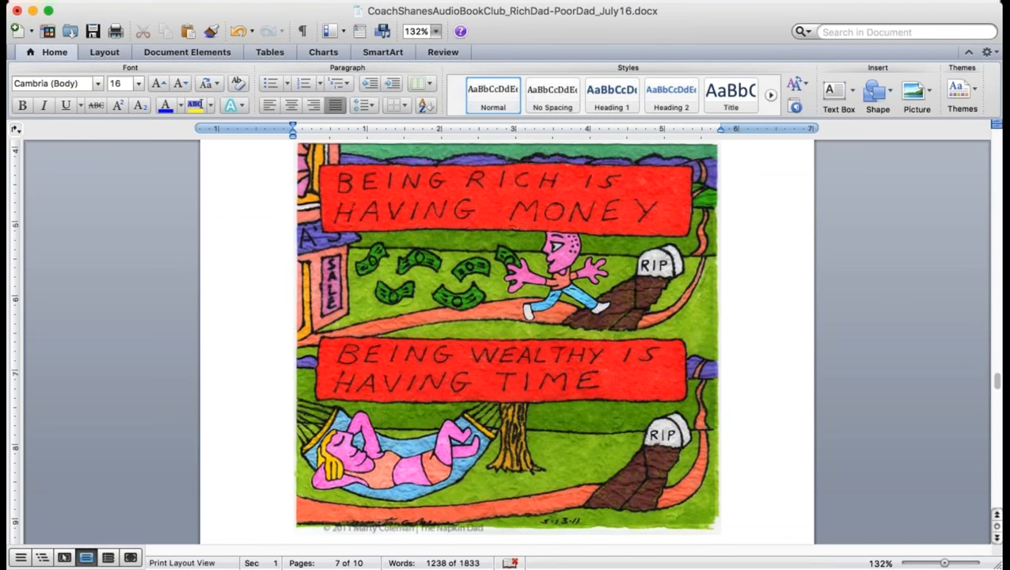
scroll(506, 316, down, 5)
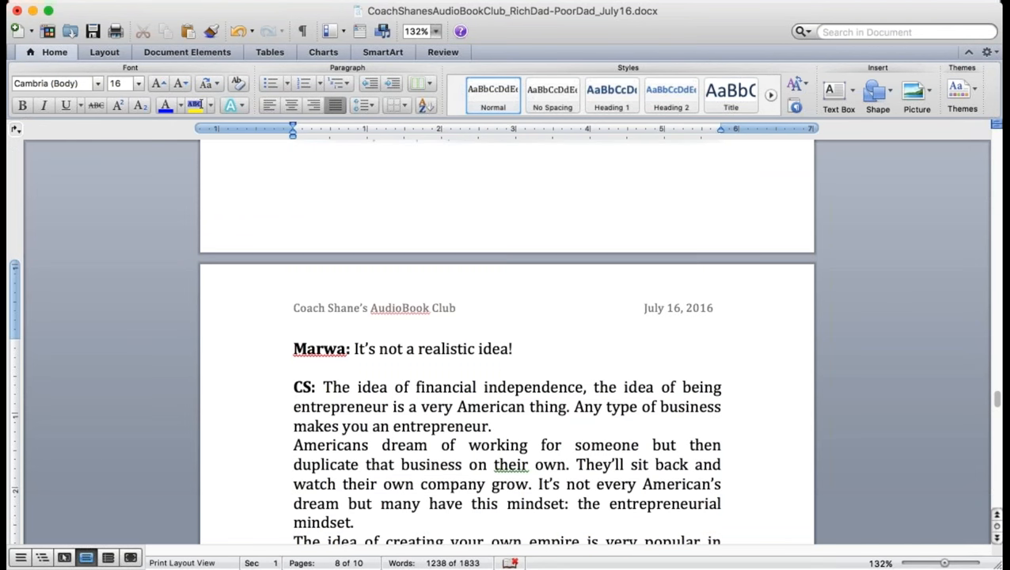
scroll(506, 316, down, 5)
scroll(506, 316, down, 5)
scroll(506, 316, down, 5)
scroll(506, 316, down, 5)
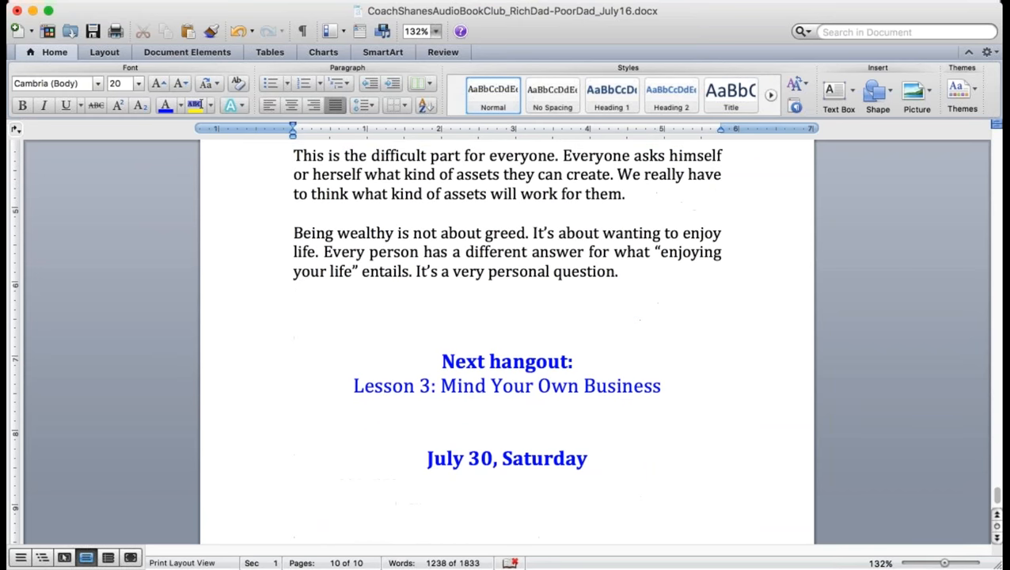
Add 'Fyi Marwa chose this book.' below the July 30 date and save
click(93, 32)
click(93, 32)
click(633, 484)
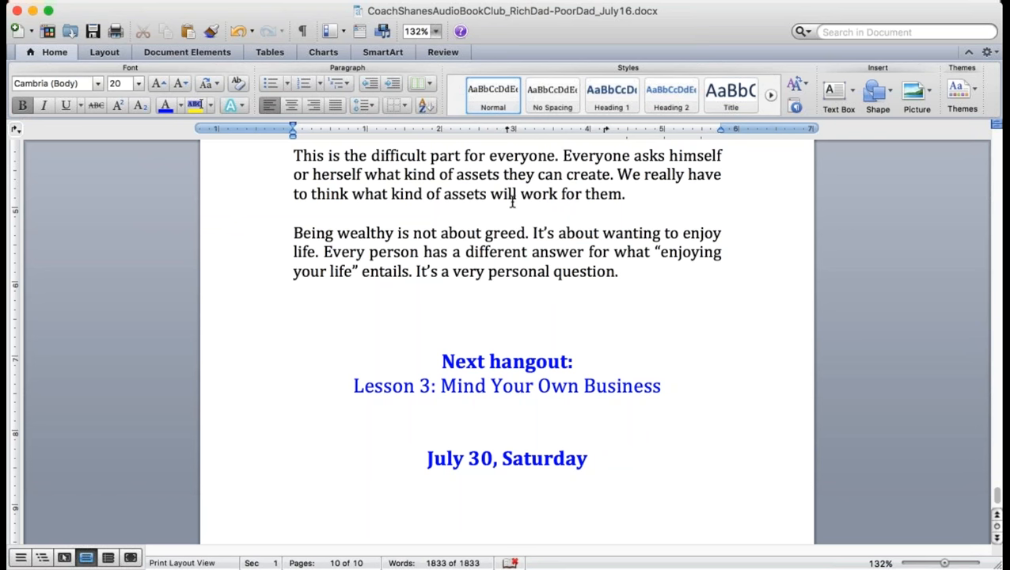
text(Fyi Marwa)
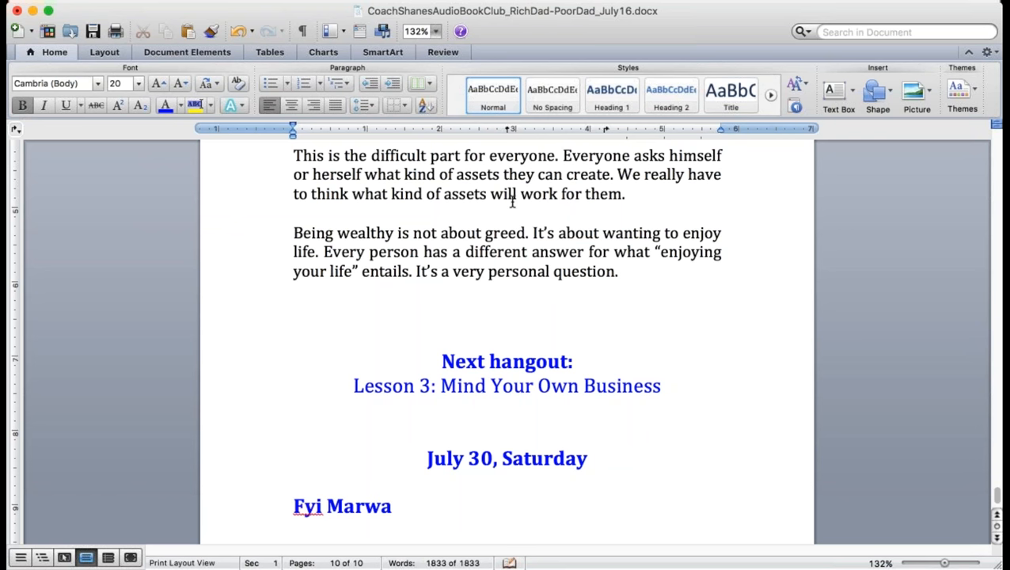
text( chose this boo)
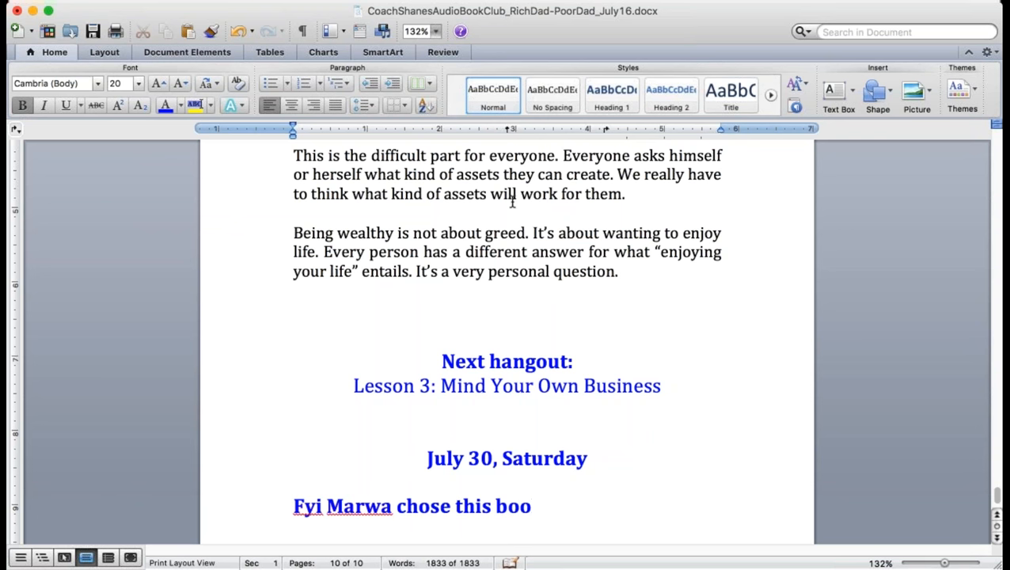
text(k.)
click(93, 31)
Cut the note about who chose the book and save
drag(552, 507, 275, 504)
key(super+x)
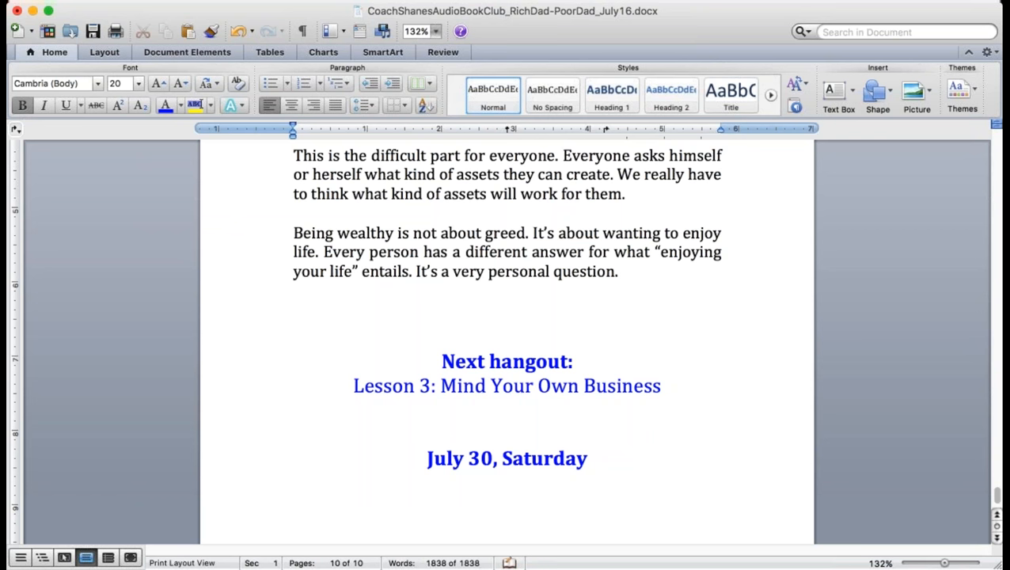
click(92, 32)
text(Thank you!)
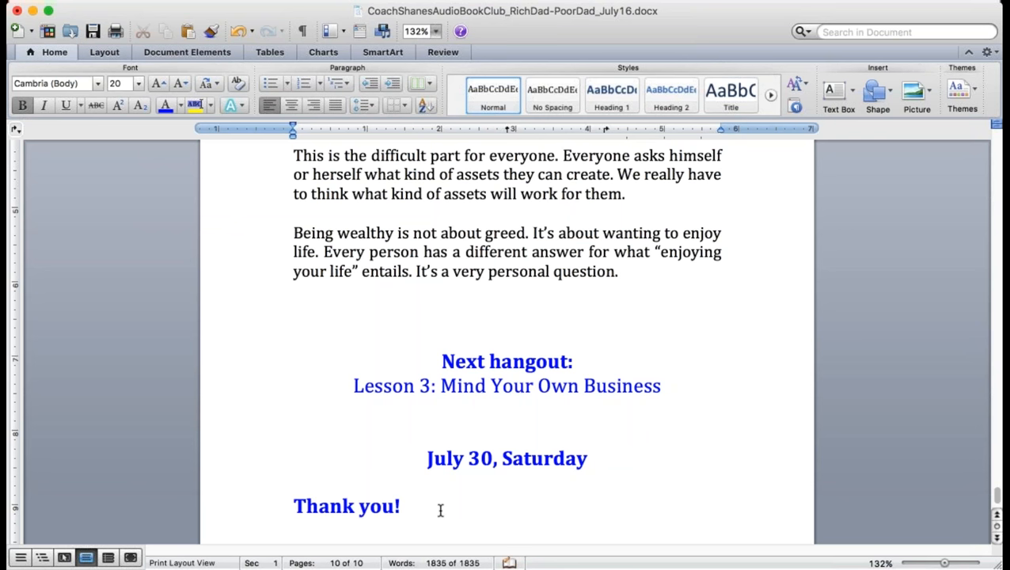
text( Have a great weekend!)
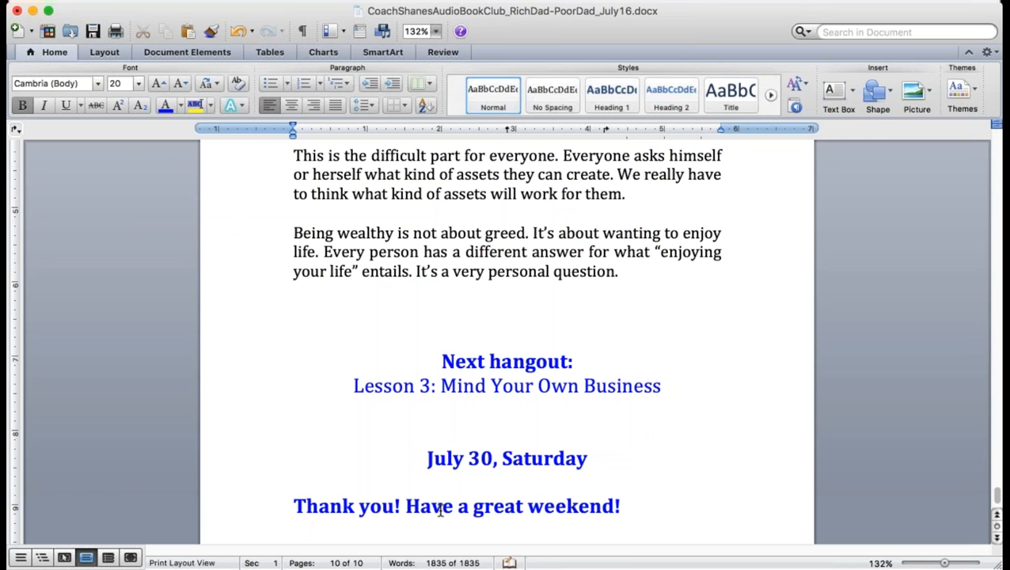
Center the closing 'Thank you! Have a great weekend!' line and save
drag(626, 505, 273, 500)
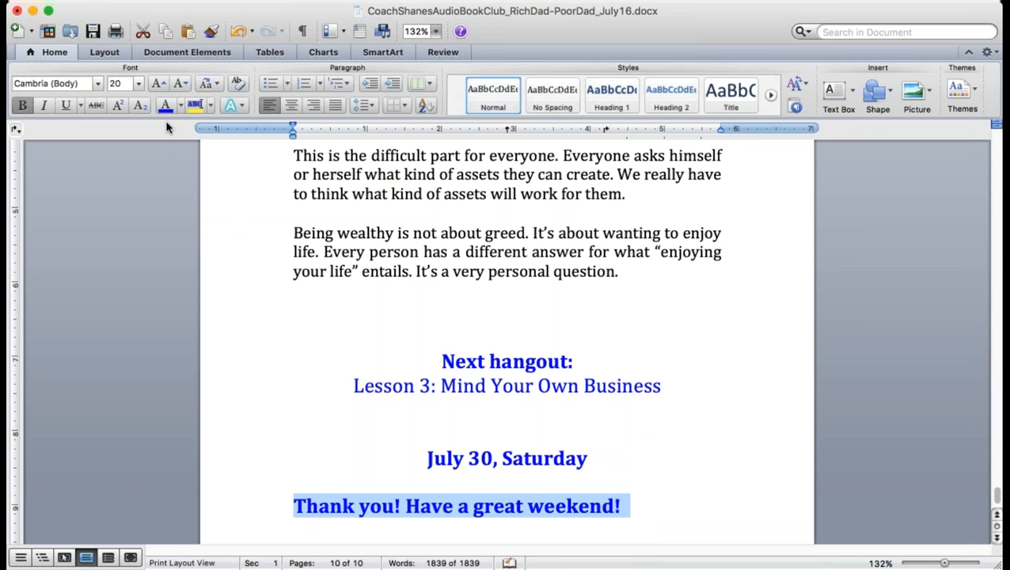
click(291, 105)
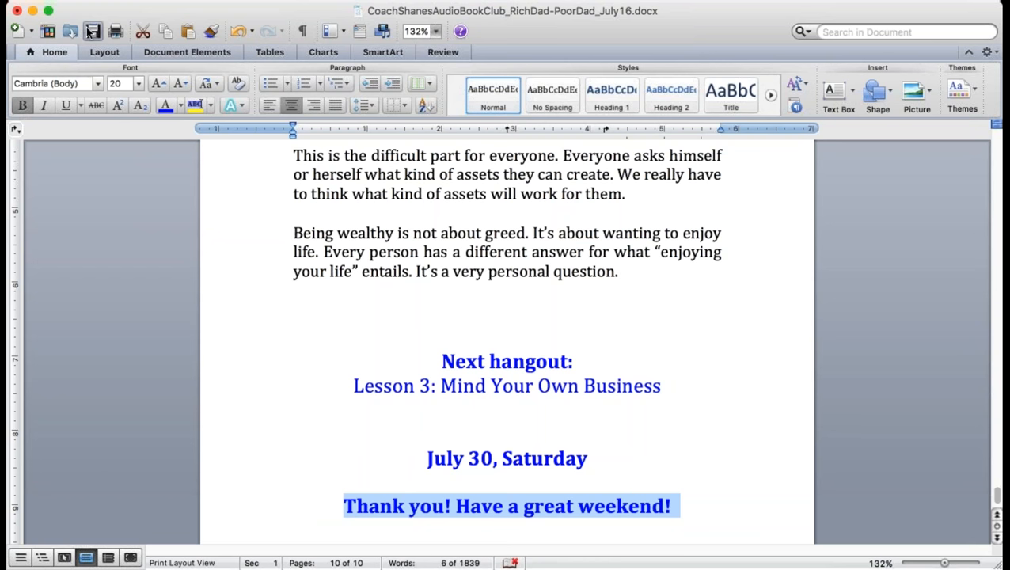
click(92, 31)
click(623, 469)
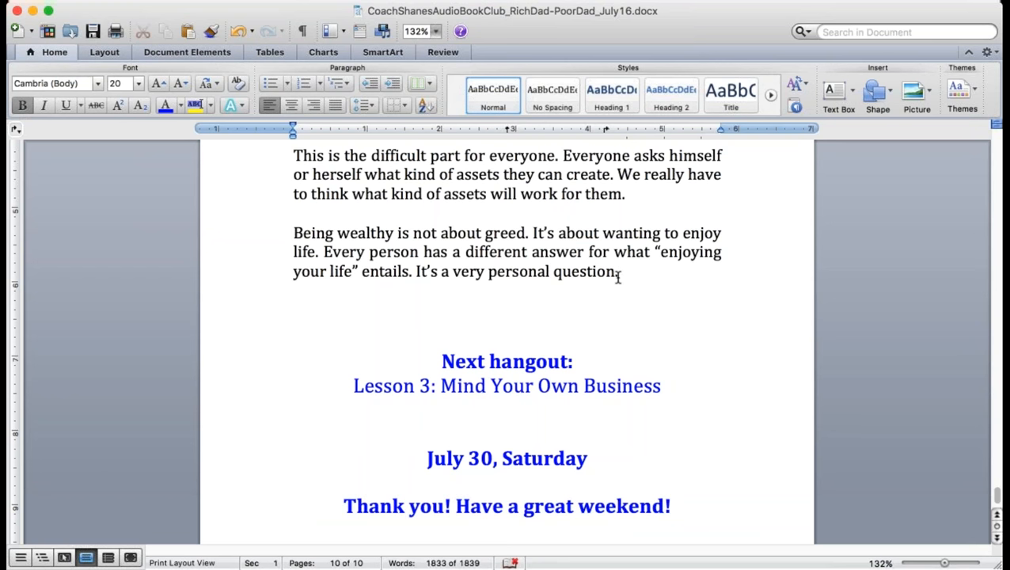
scroll(664, 385, up, 10)
scroll(736, 387, up, 10)
scroll(507, 341, up, 10)
scroll(507, 340, up, 10)
scroll(507, 340, up, 10)
scroll(506, 341, up, 8)
scroll(506, 340, up, 10)
scroll(507, 340, up, 10)
scroll(507, 340, up, 10)
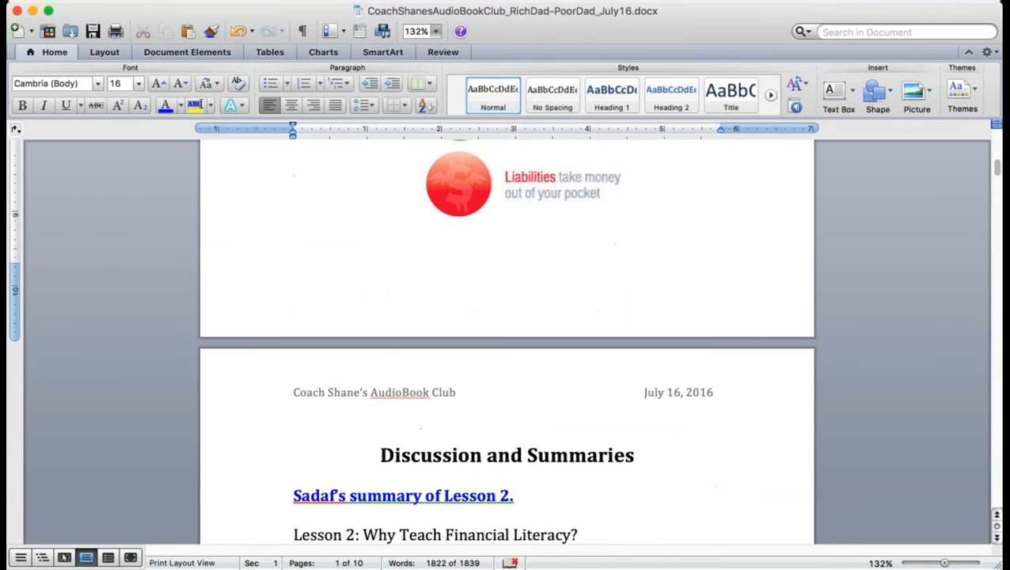
scroll(506, 341, up, 10)
scroll(507, 340, up, 8)
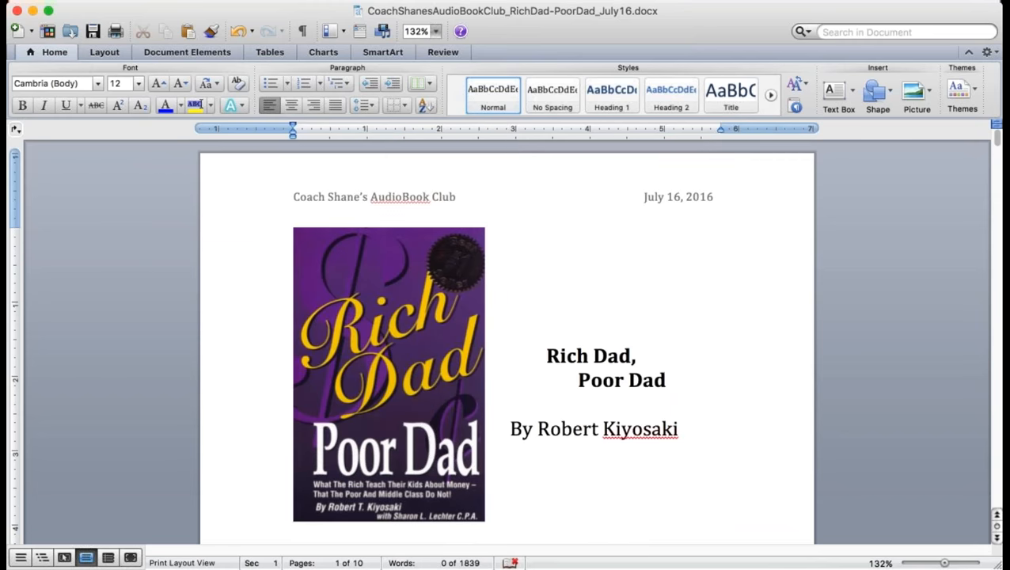
scroll(507, 340, down, 10)
scroll(506, 340, down, 10)
scroll(506, 341, down, 10)
scroll(506, 340, down, 10)
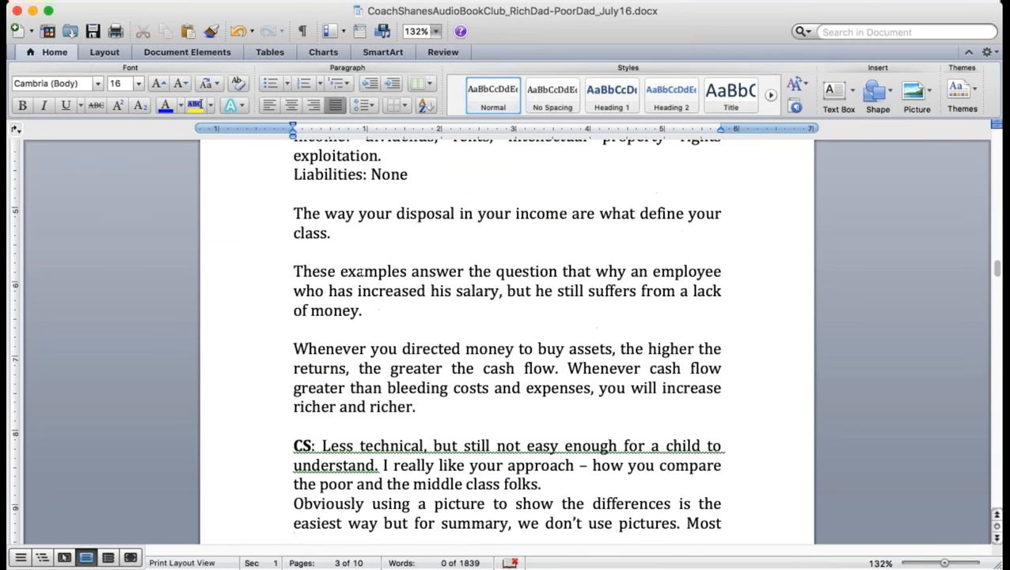
scroll(506, 340, down, 10)
scroll(507, 340, down, 10)
scroll(506, 340, down, 10)
scroll(506, 340, down, 10)
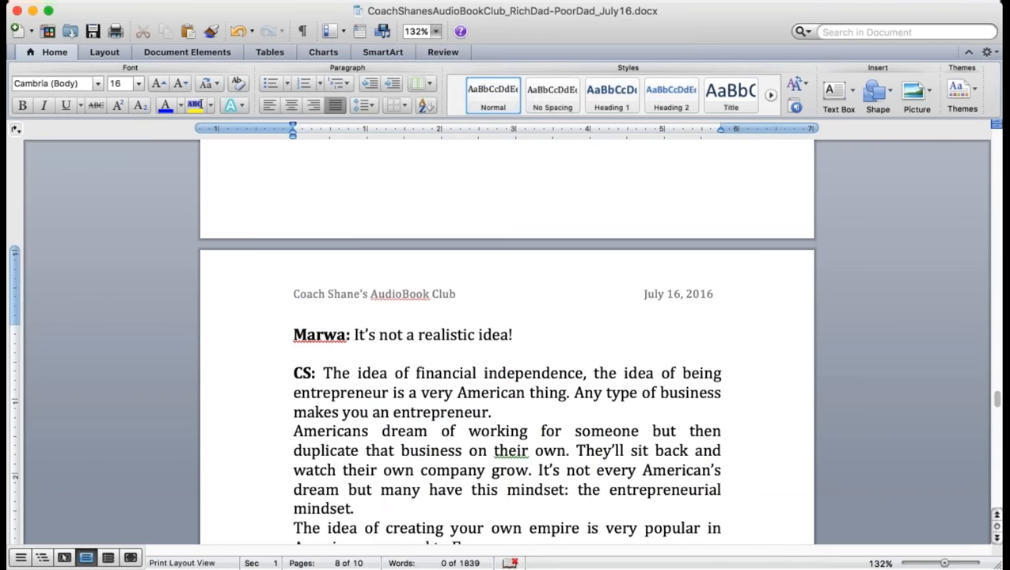
scroll(507, 340, down, 8)
scroll(506, 340, up, 8)
scroll(506, 341, up, 10)
Select the Being Rich versus wealthy cartoon image on page 7
click(507, 336)
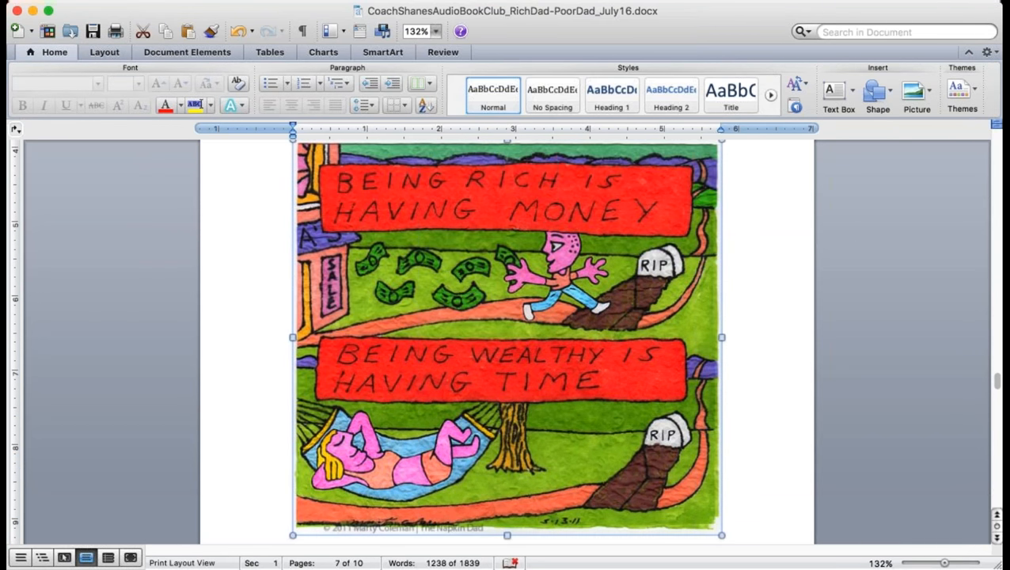
scroll(506, 340, up, 1)
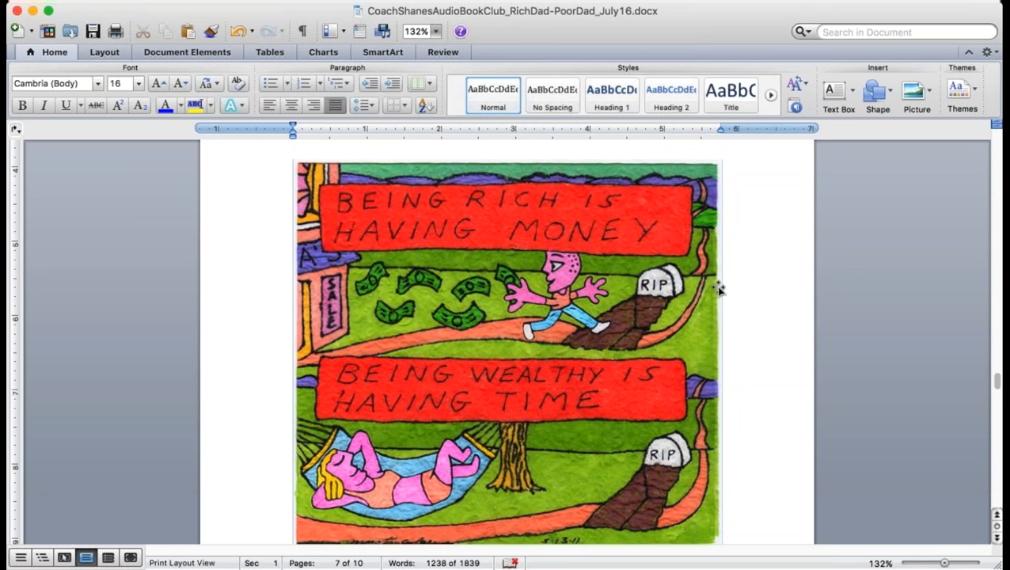
click(936, 4)
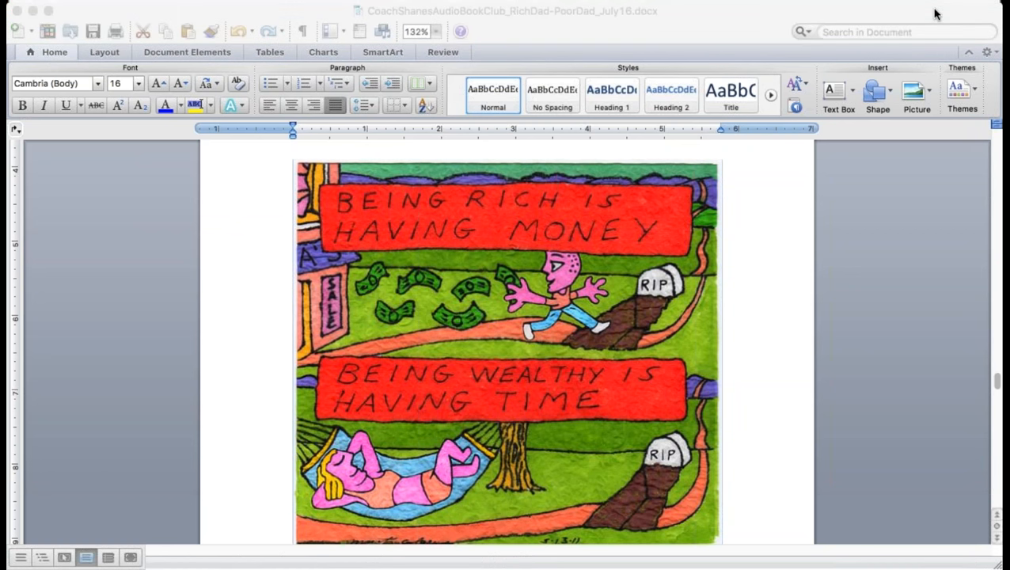